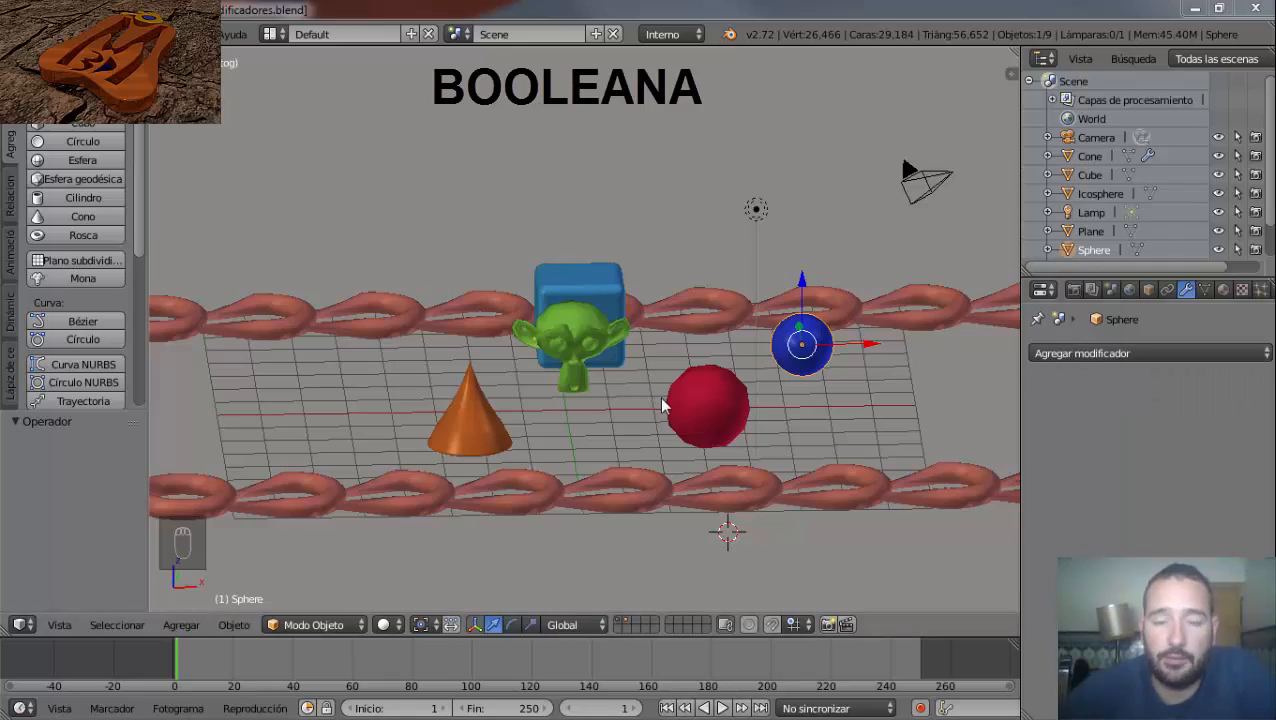
Move the blue sphere about 2.487 units along the Y axis so it lines up with the blue cube.
{"action": "middle_click_drag", "start_coordinate": [598, 434], "coordinate": [528, 480]}
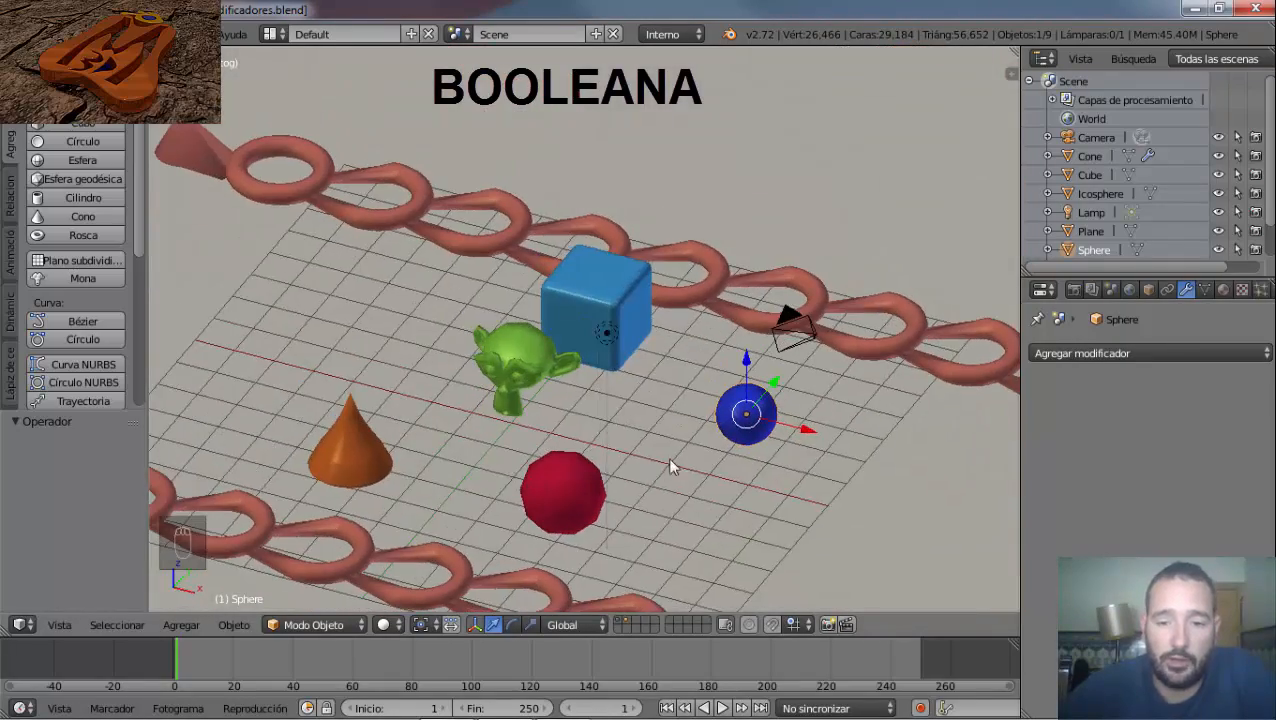
{"action": "right_click", "coordinate": [745, 410]}
{"action": "right_click", "coordinate": [745, 410]}
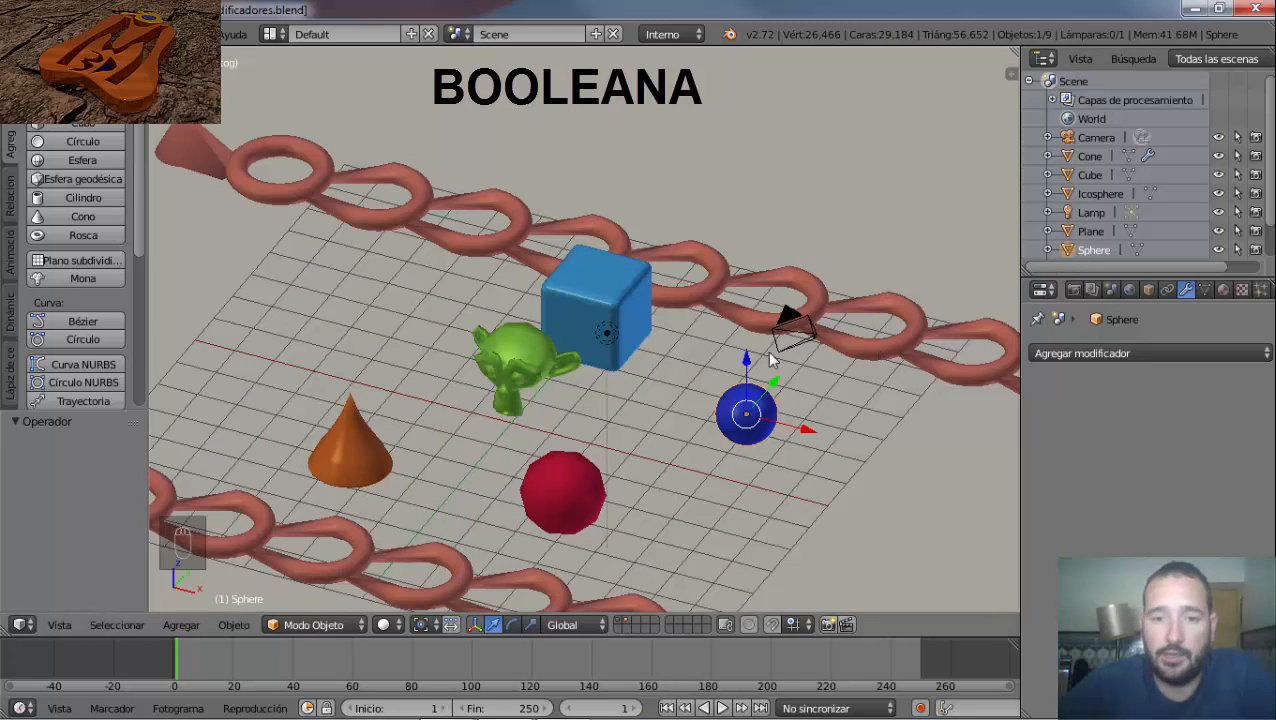
{"action": "right_click", "coordinate": [595, 310]}
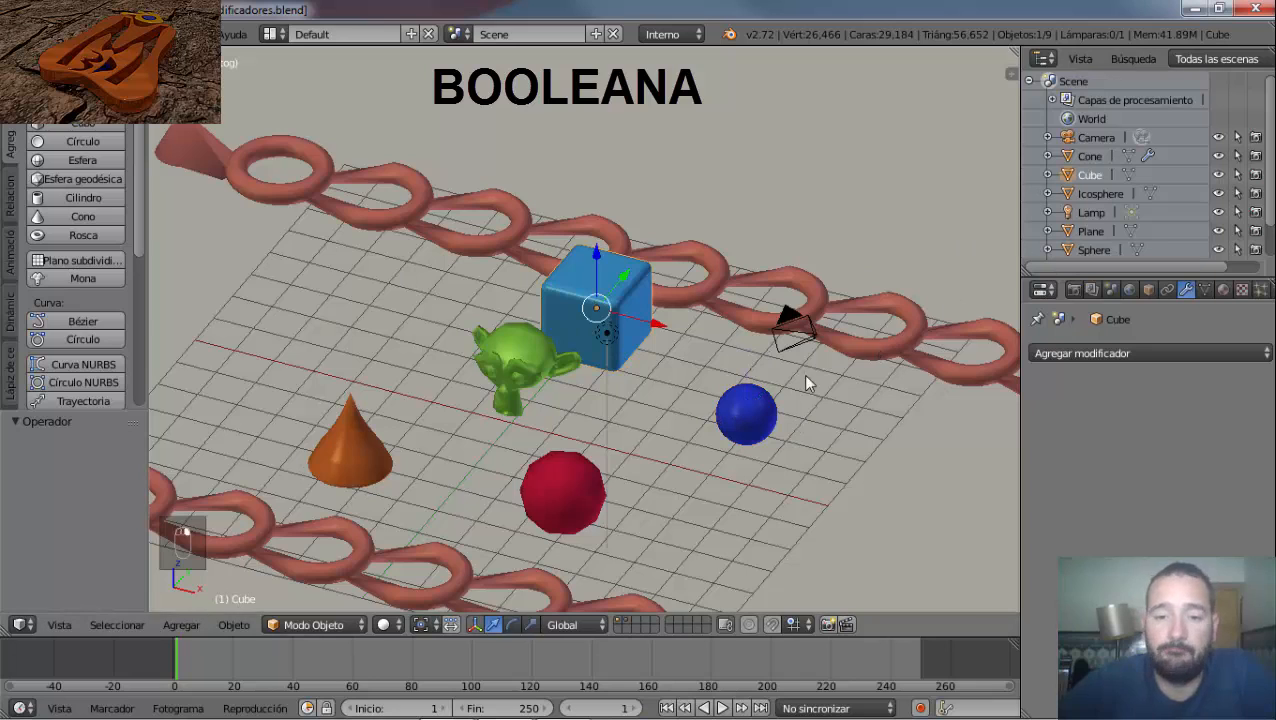
{"action": "right_click", "coordinate": [745, 432]}
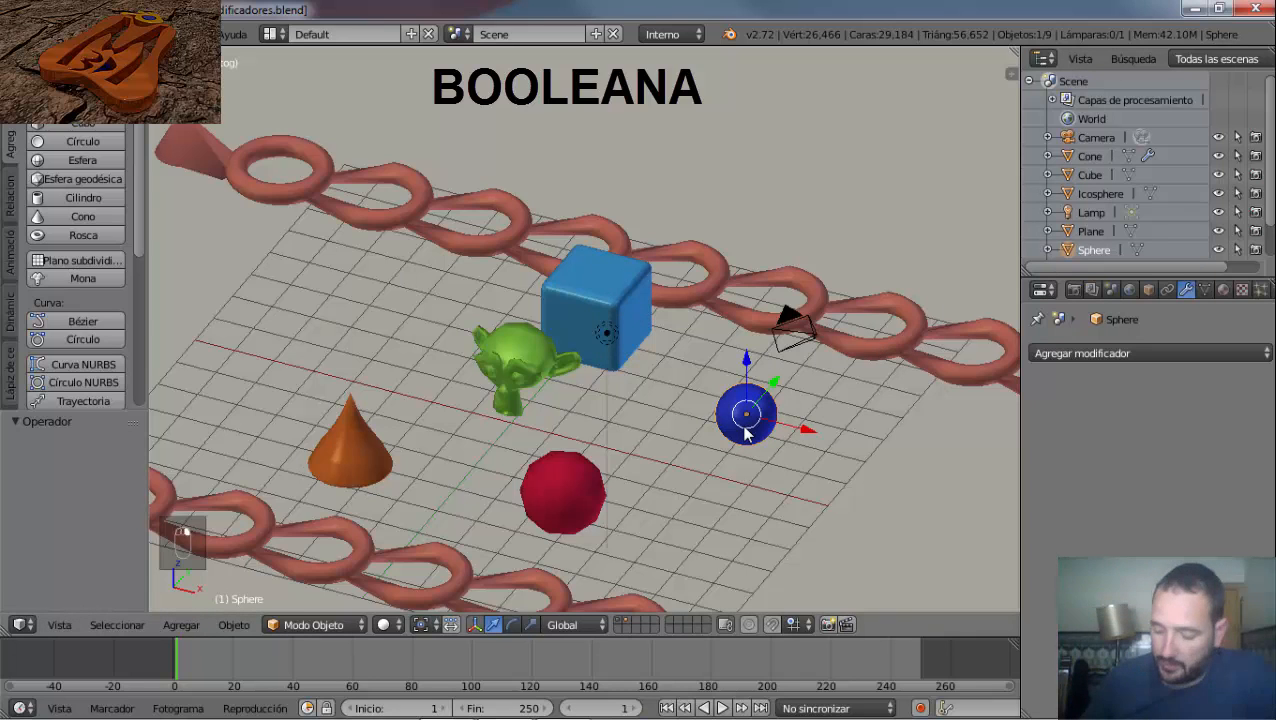
{"action": "key", "text": "KP_3"}
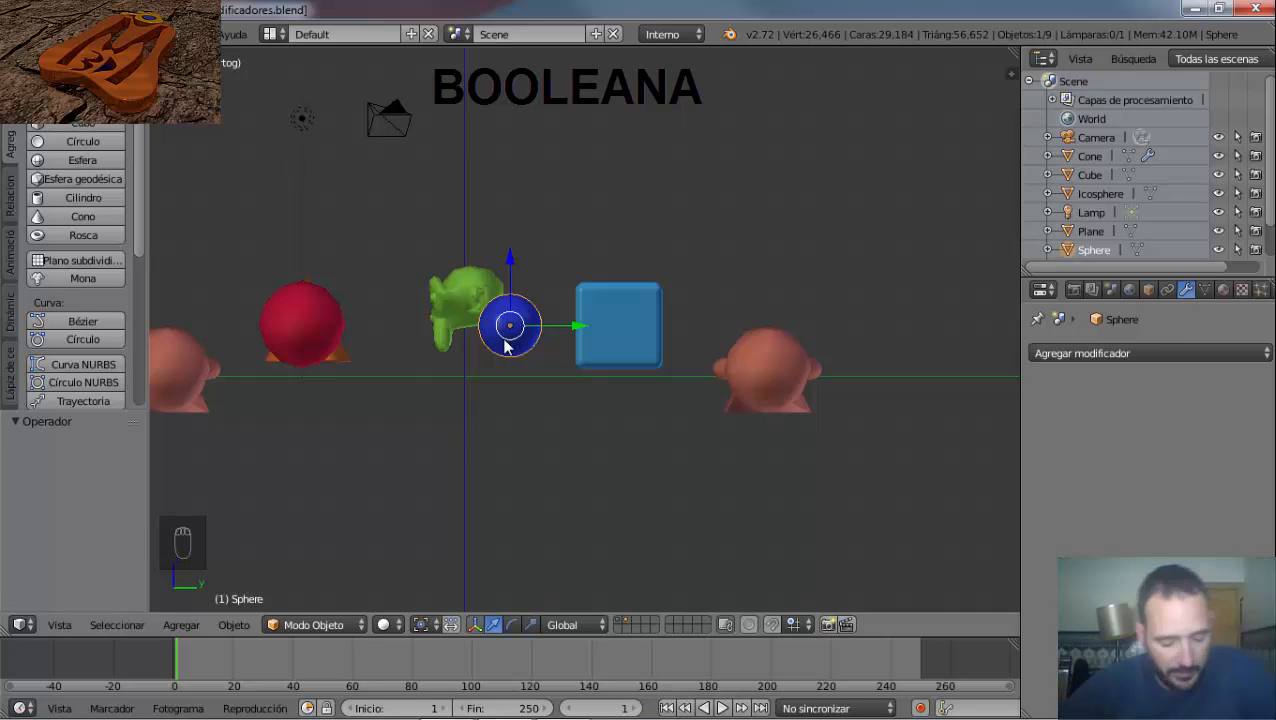
{"action": "key", "text": "g"}
{"action": "key", "text": "y"}
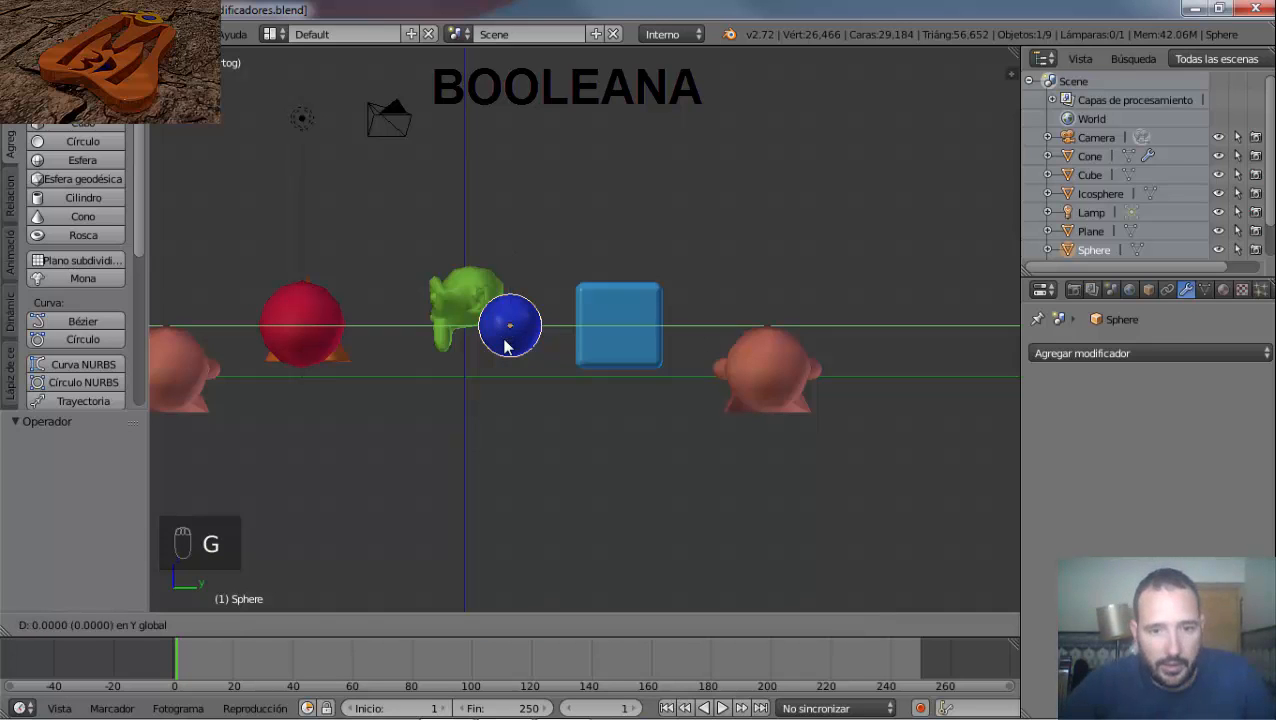
{"action": "left_click", "coordinate": [613, 341]}
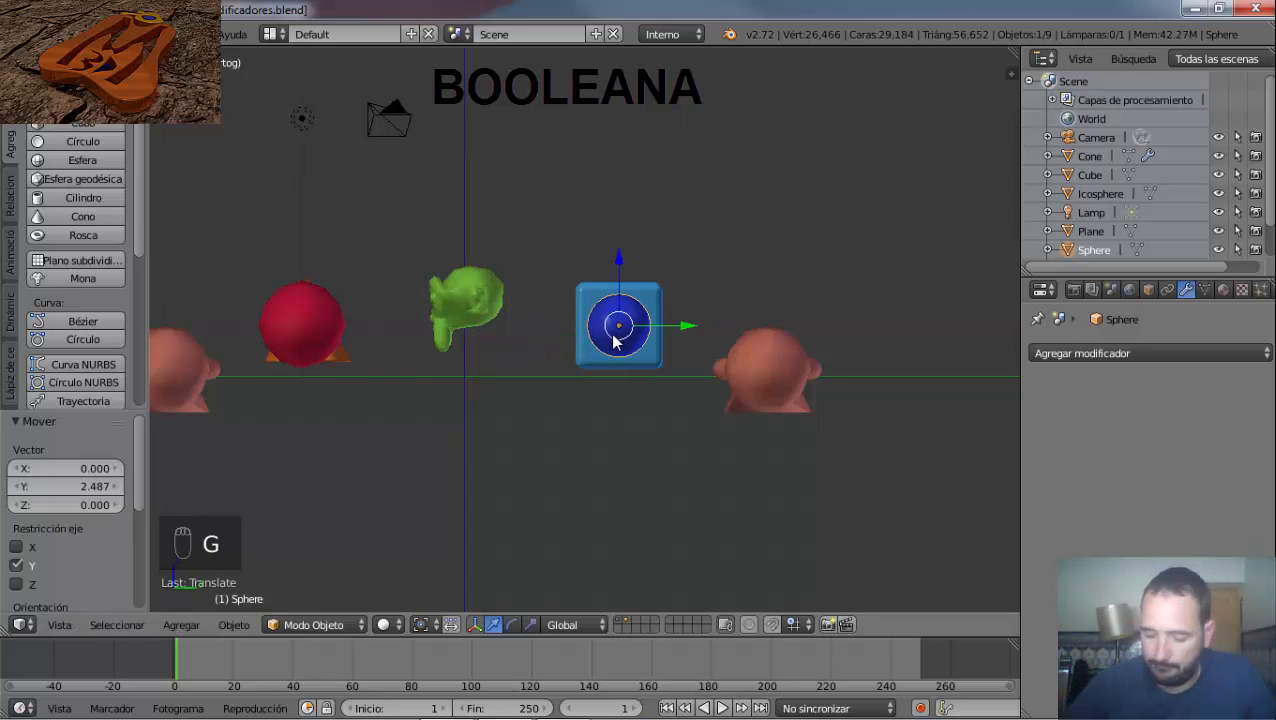
Move the blue sphere about -3.838 units along the X axis so it partly overlaps the cube.
{"action": "key", "text": "KP_1"}
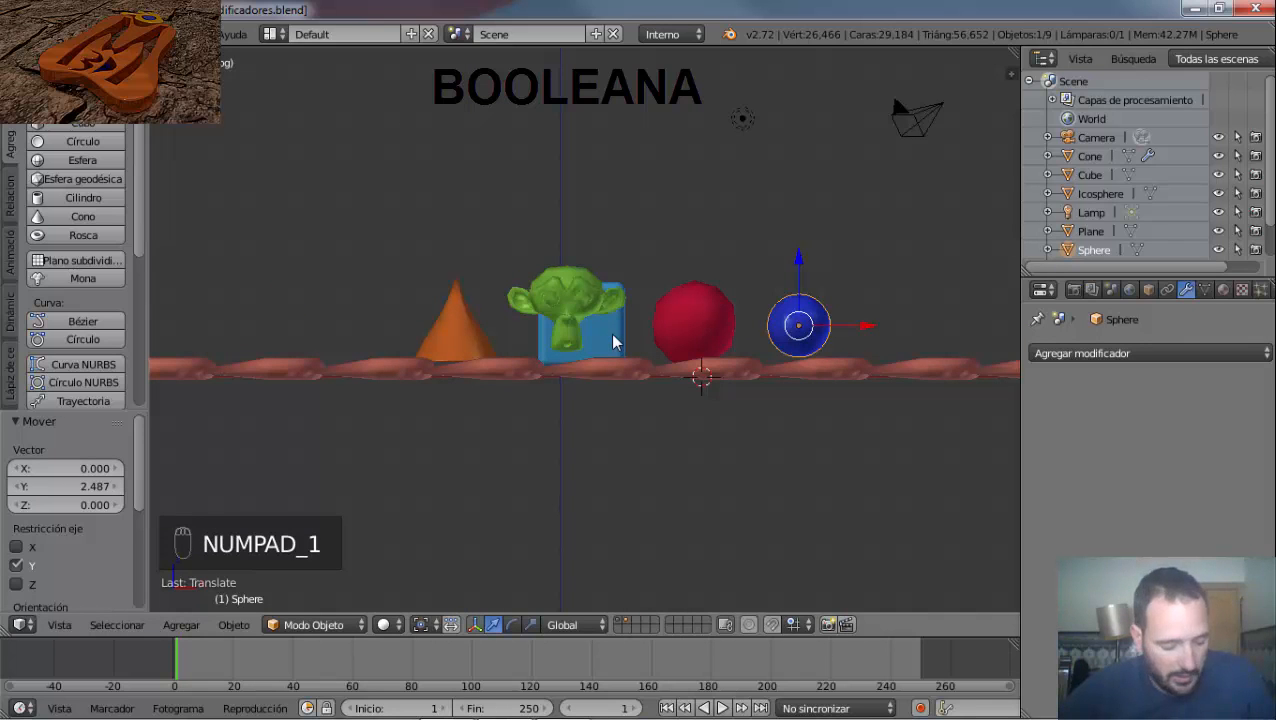
{"action": "key", "text": "g"}
{"action": "key", "text": "x"}
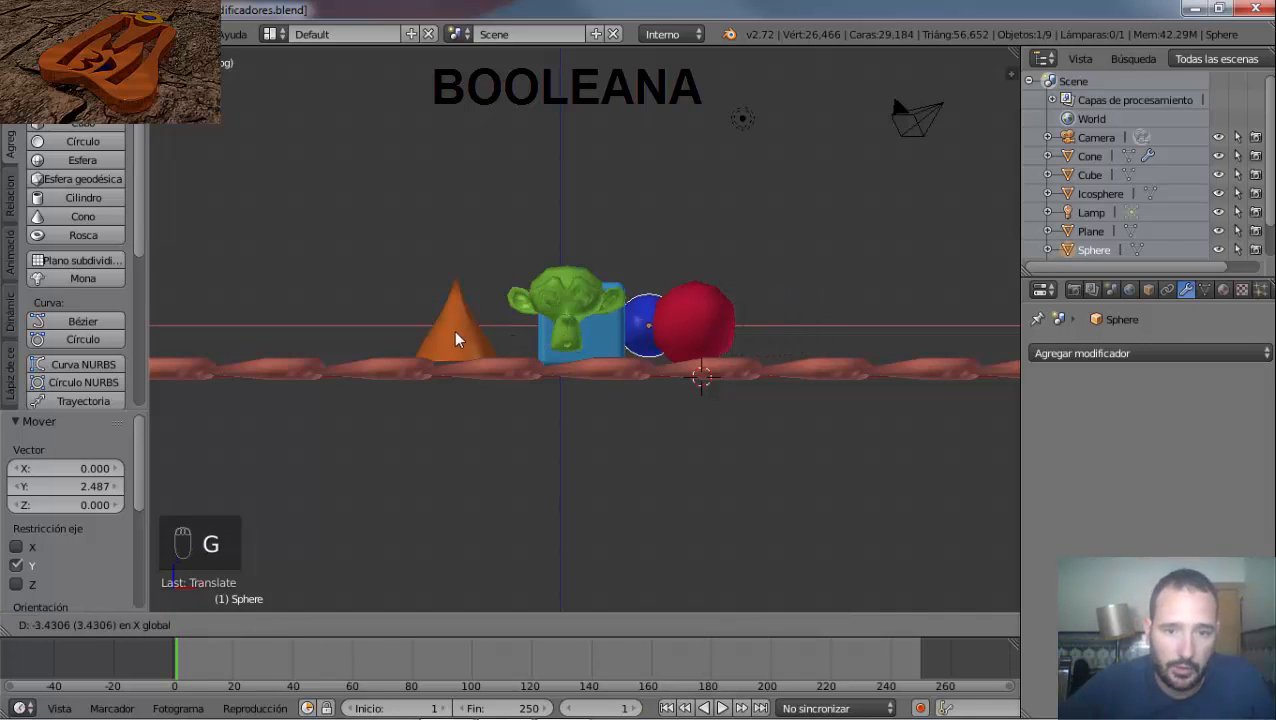
{"action": "left_click", "coordinate": [443, 329]}
{"action": "middle_click_drag", "start_coordinate": [675, 386], "coordinate": [557, 421]}
{"action": "middle_click_drag", "start_coordinate": [666, 420], "coordinate": [365, 392]}
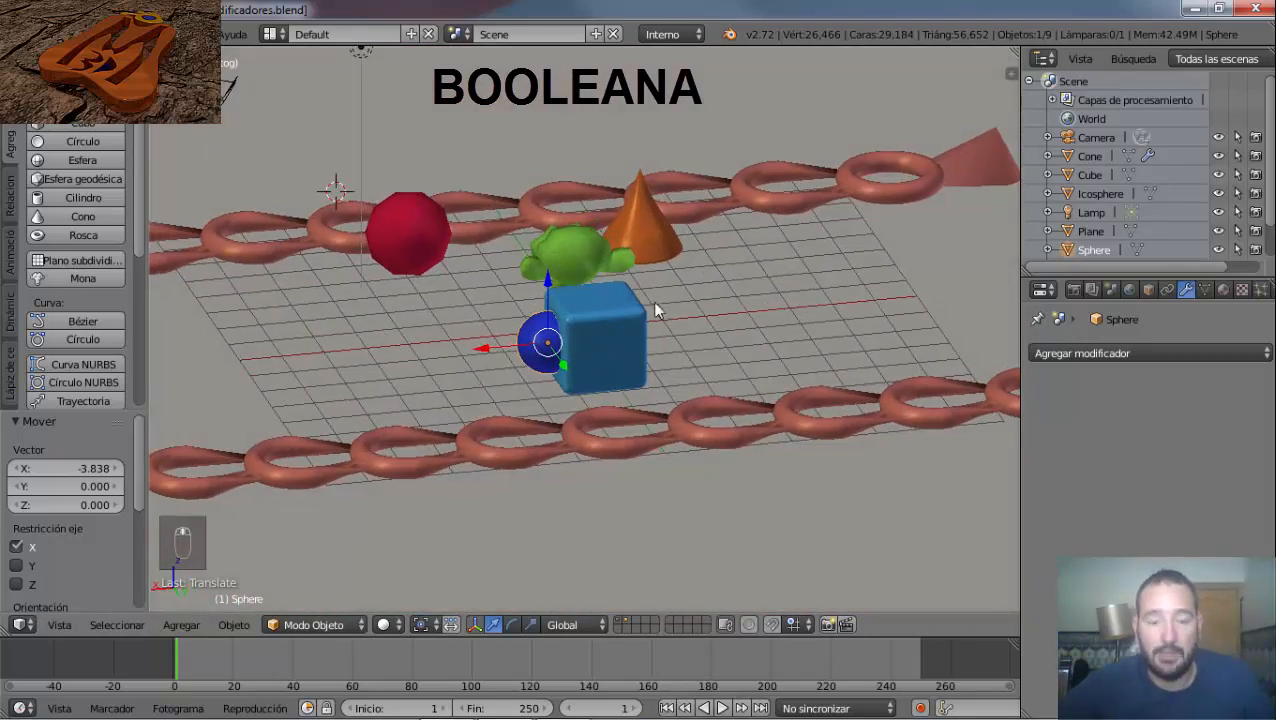
{"action": "right_click", "coordinate": [581, 353], "text": "shift"}
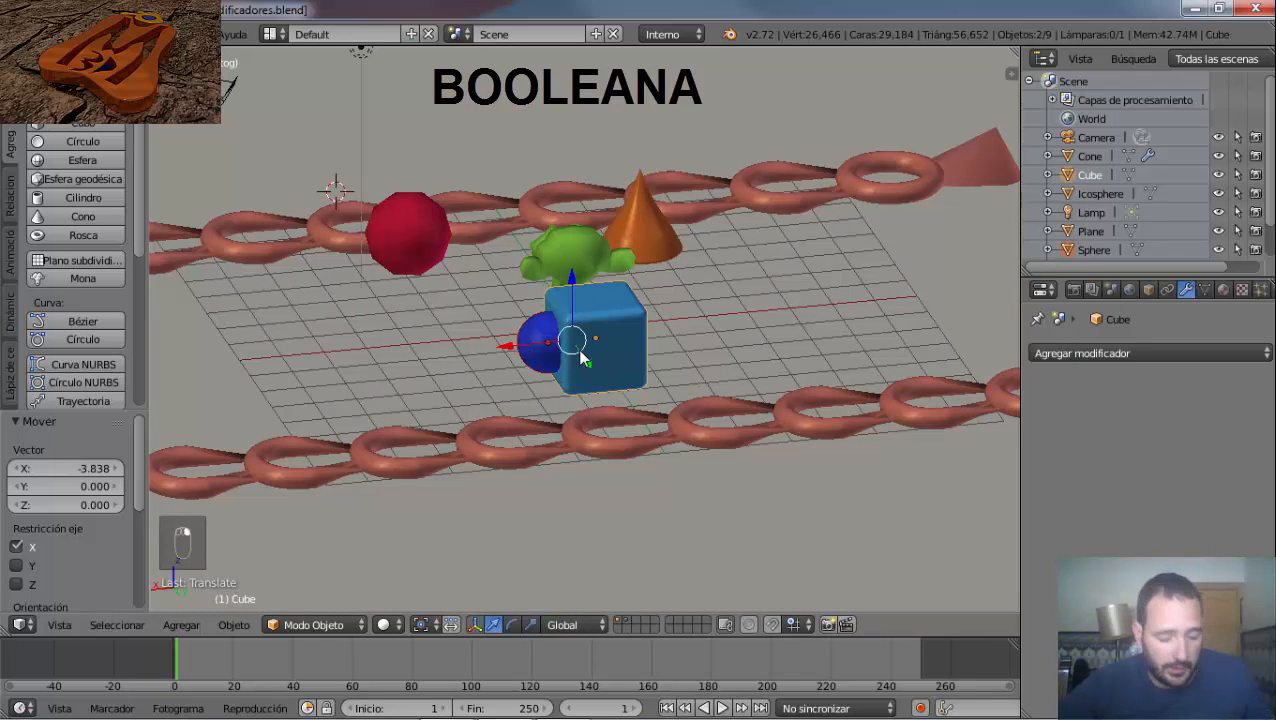
{"action": "key", "text": "g"}
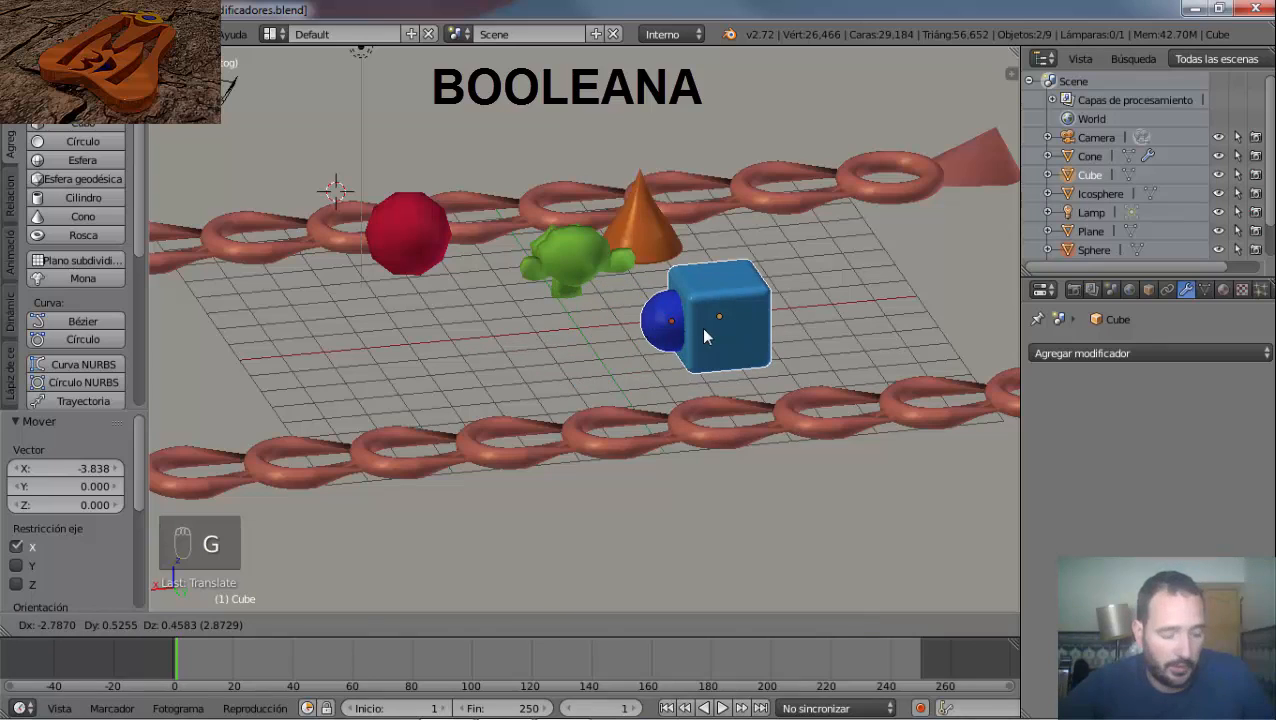
{"action": "right_click", "coordinate": [703, 337]}
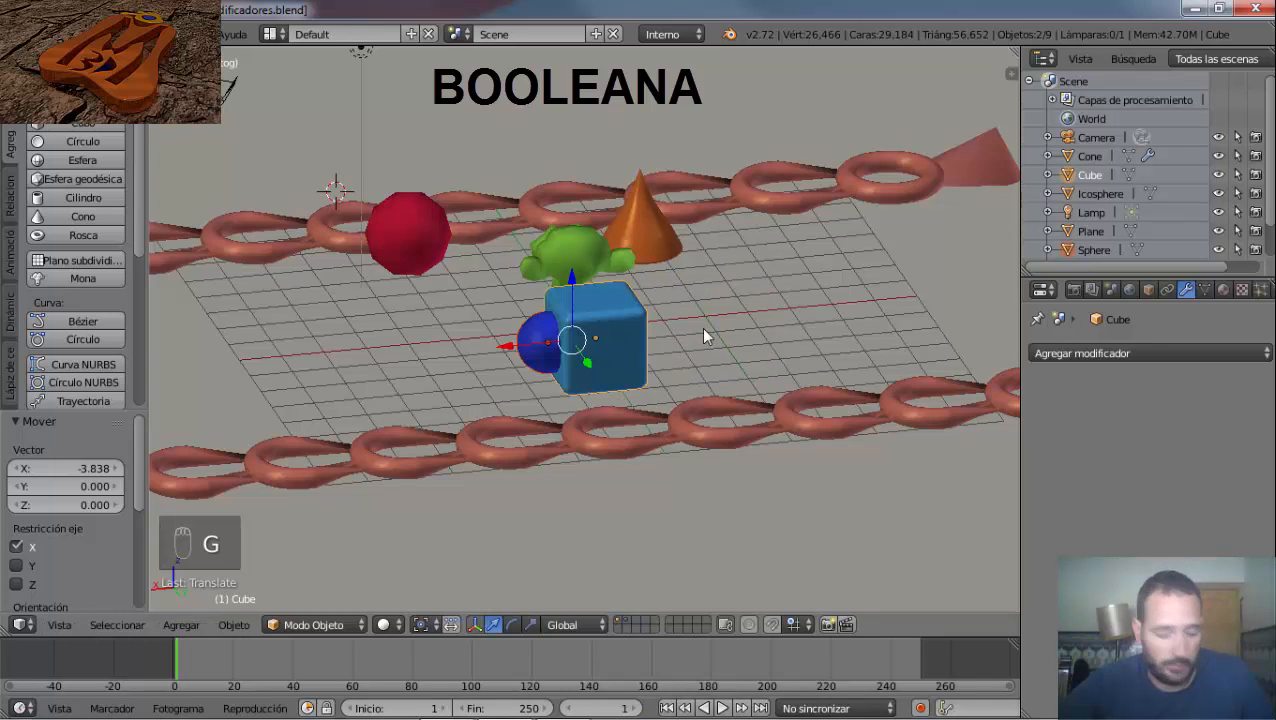
Add a Booleana modifier to the blue cube.
{"action": "right_click", "coordinate": [545, 346]}
{"action": "right_click", "coordinate": [588, 332]}
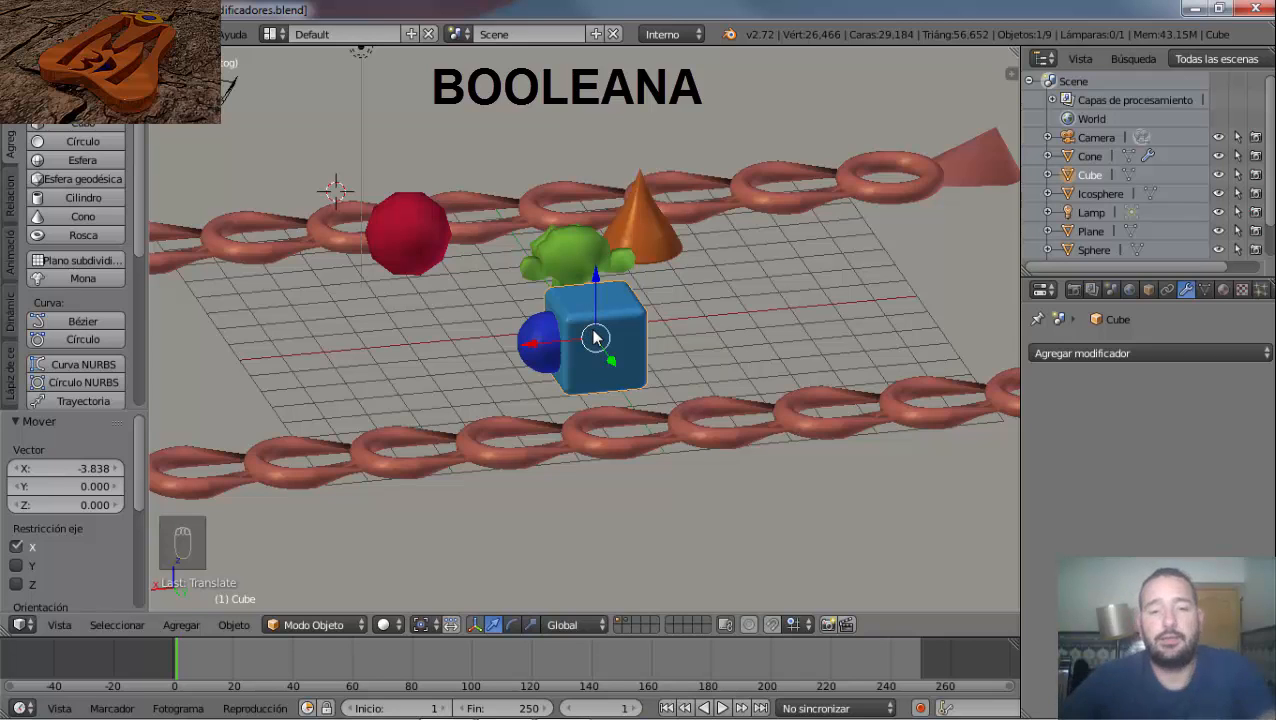
{"action": "right_click", "coordinate": [540, 342]}
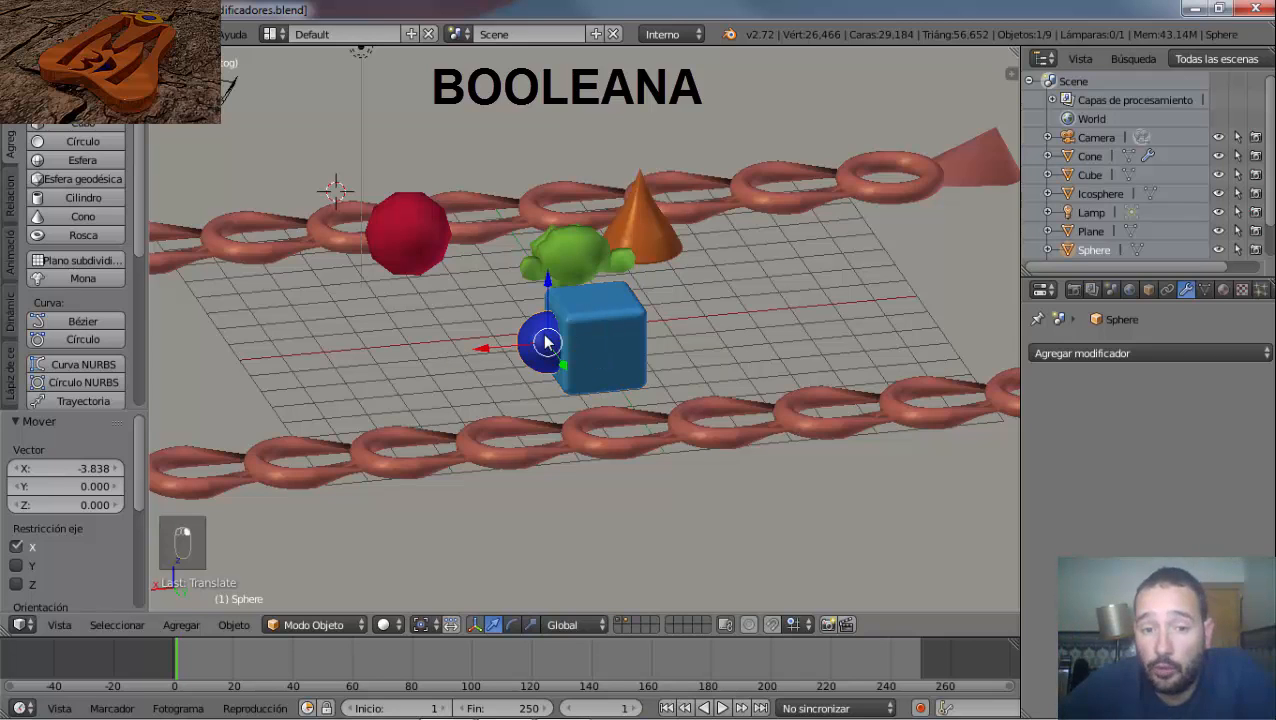
{"action": "right_click", "coordinate": [588, 345]}
{"action": "left_click", "coordinate": [1073, 352]}
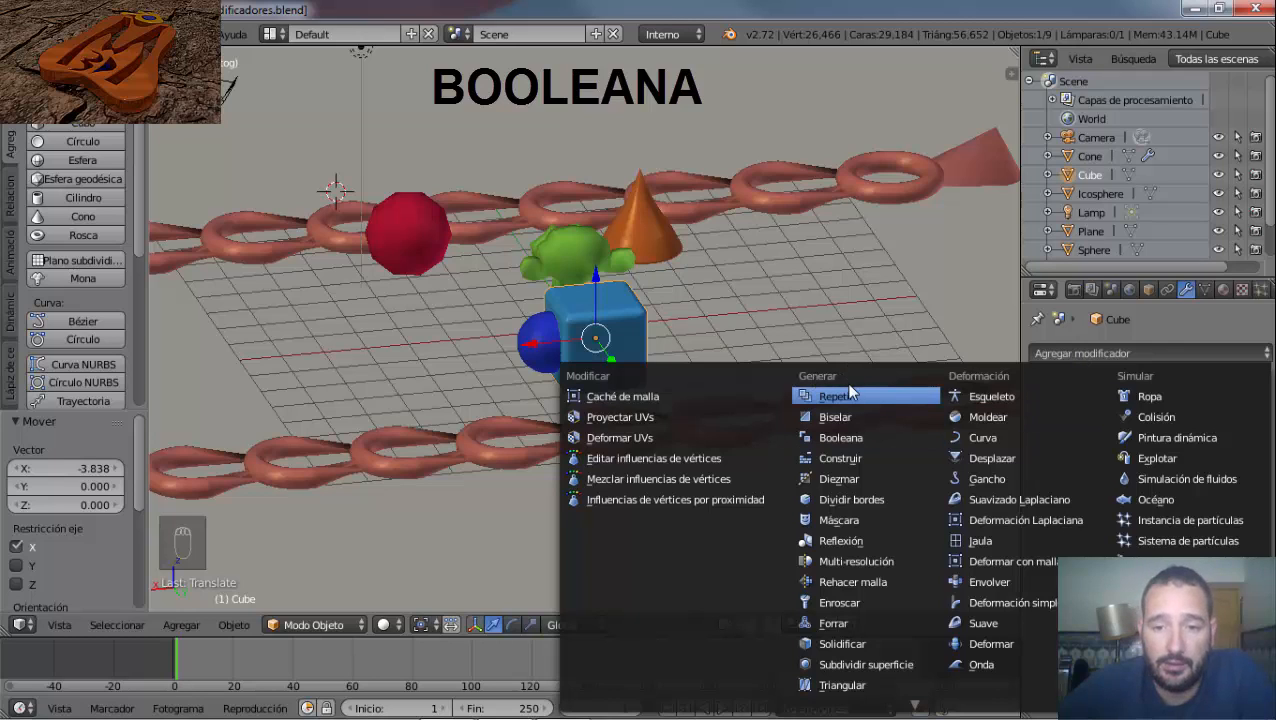
{"action": "left_click", "coordinate": [840, 438]}
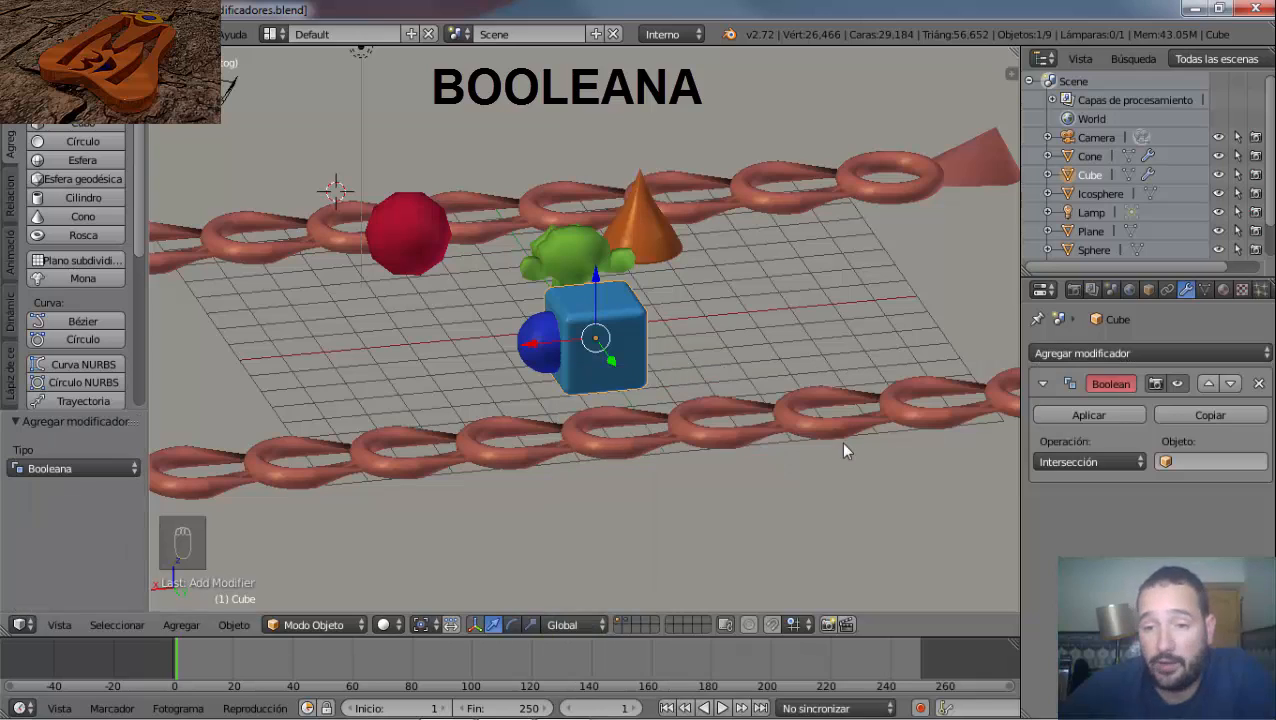
Try the Unión and Diferencia operations in the cube's Boolean modifier and set it back to Intersección.
{"action": "left_click", "coordinate": [1095, 463]}
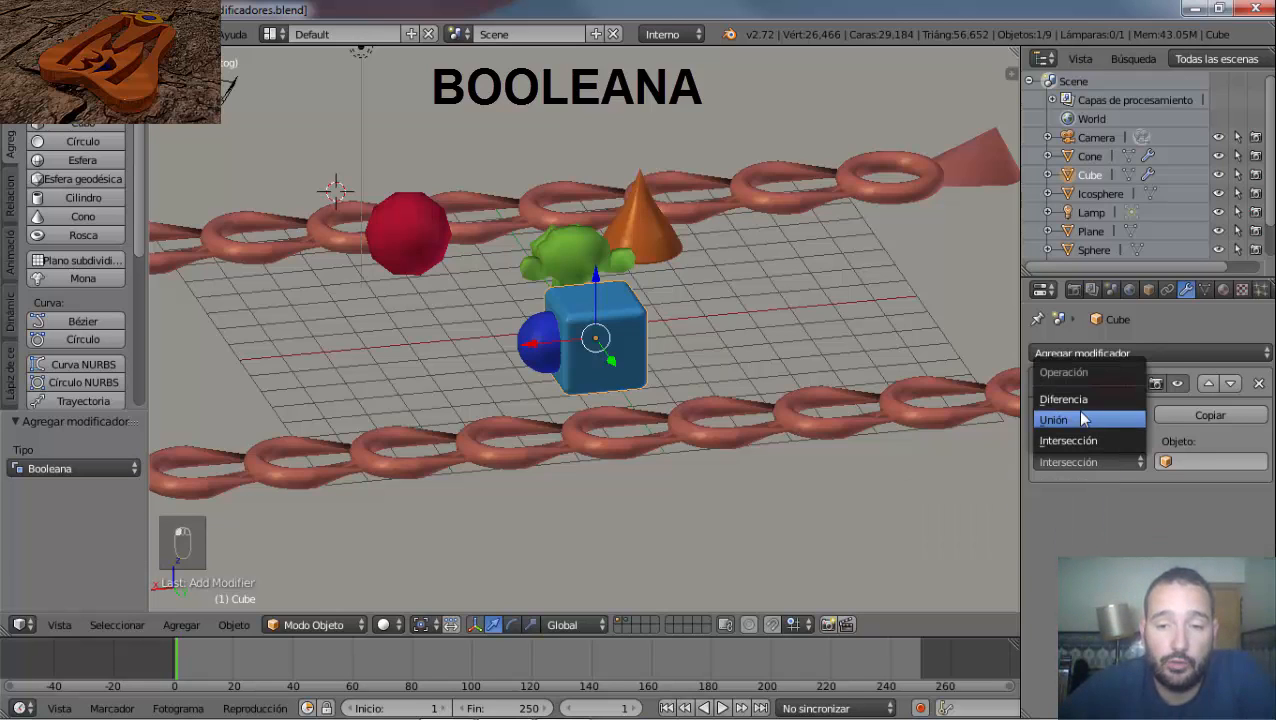
{"action": "left_click", "coordinate": [1083, 420]}
{"action": "left_click", "coordinate": [1087, 459]}
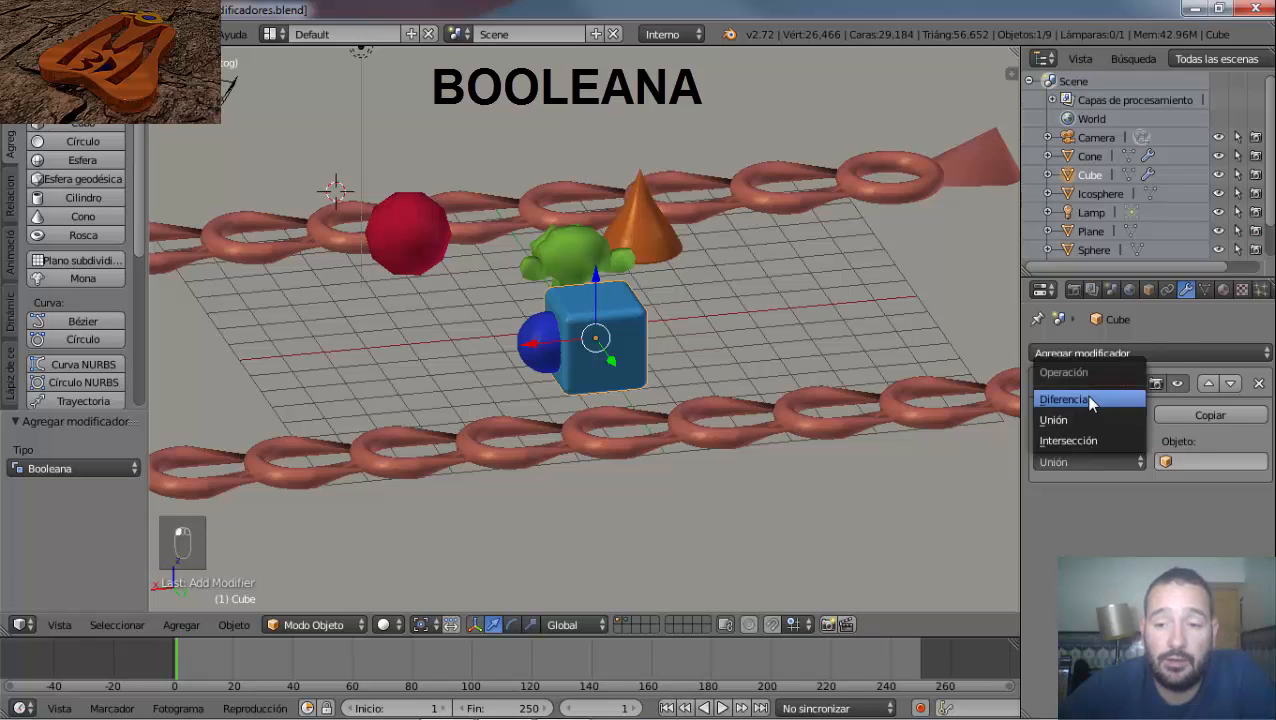
{"action": "left_click", "coordinate": [1090, 400]}
{"action": "left_click", "coordinate": [1090, 463]}
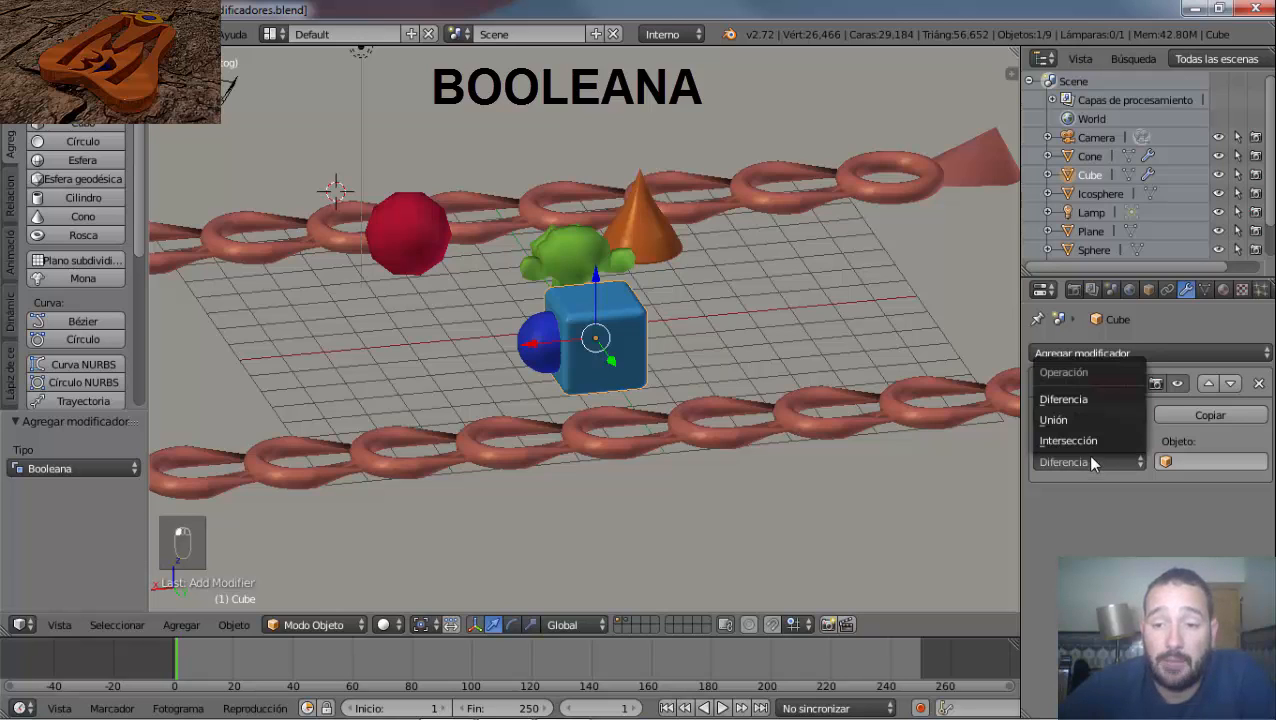
{"action": "left_click", "coordinate": [1080, 442]}
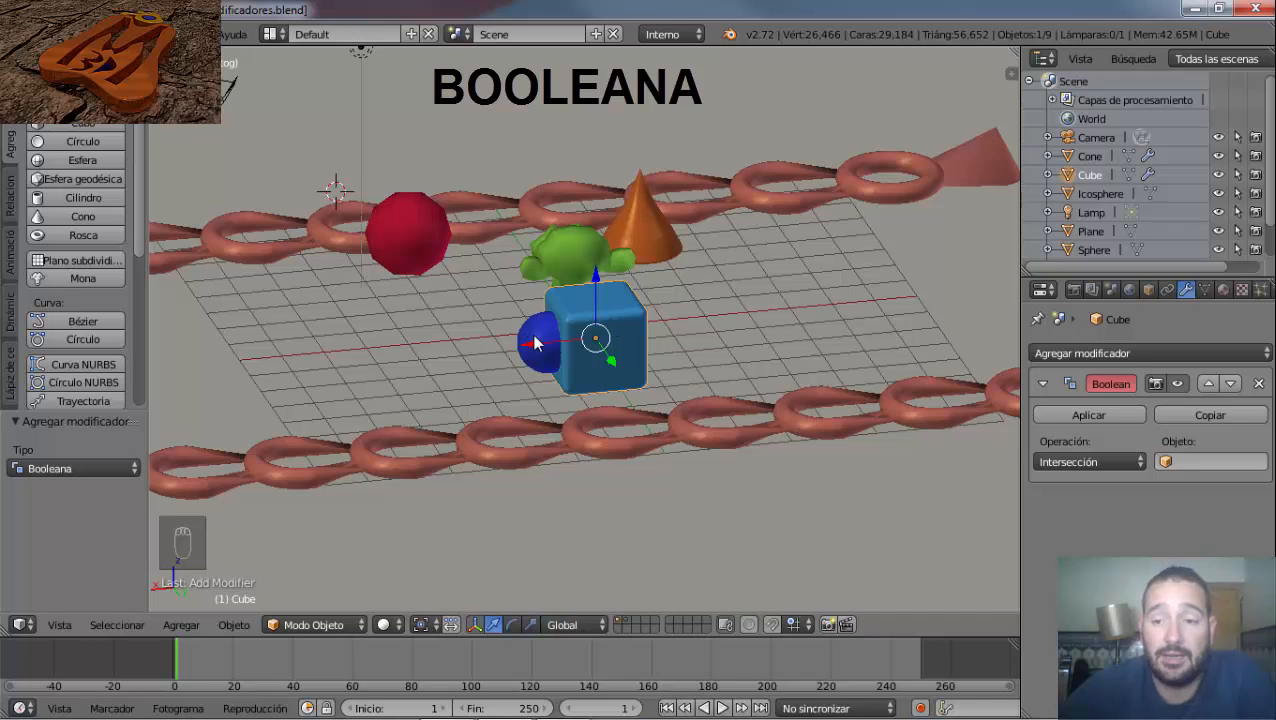
Choose Sphere as the object of the Intersección Boolean and apply the modifier to the cube.
{"action": "left_click", "coordinate": [1168, 463]}
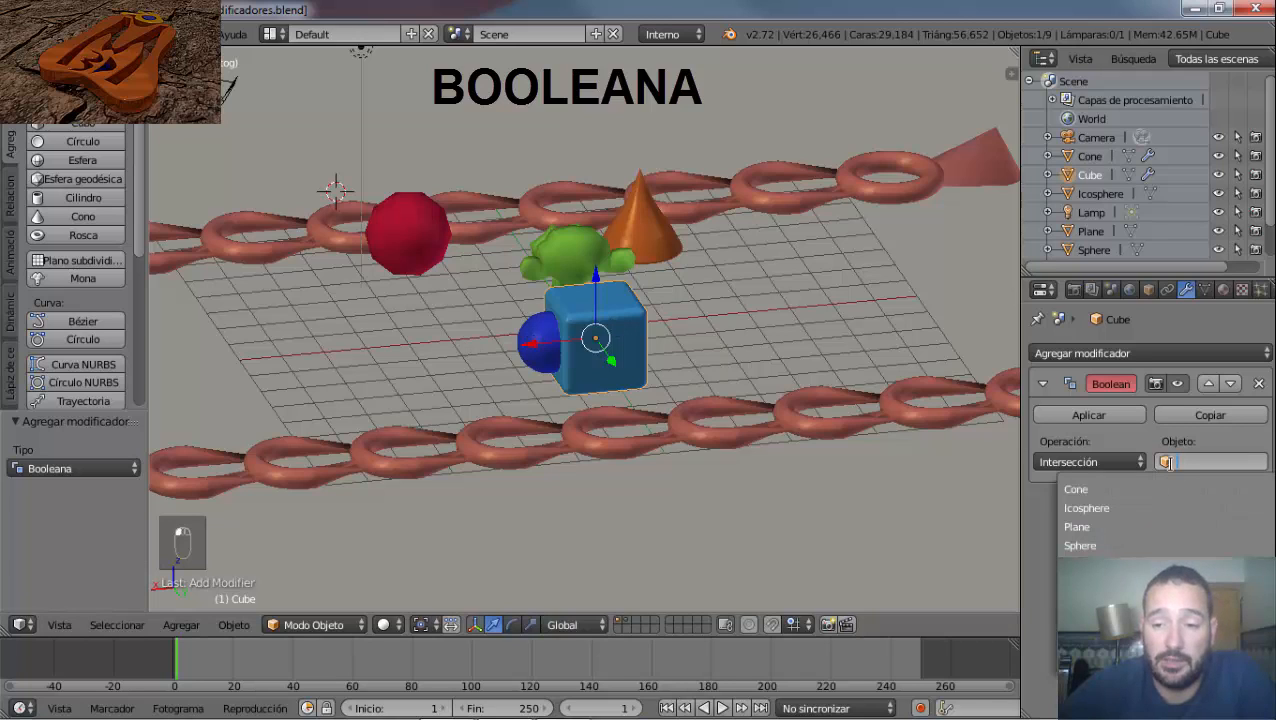
{"action": "left_click", "coordinate": [1087, 545]}
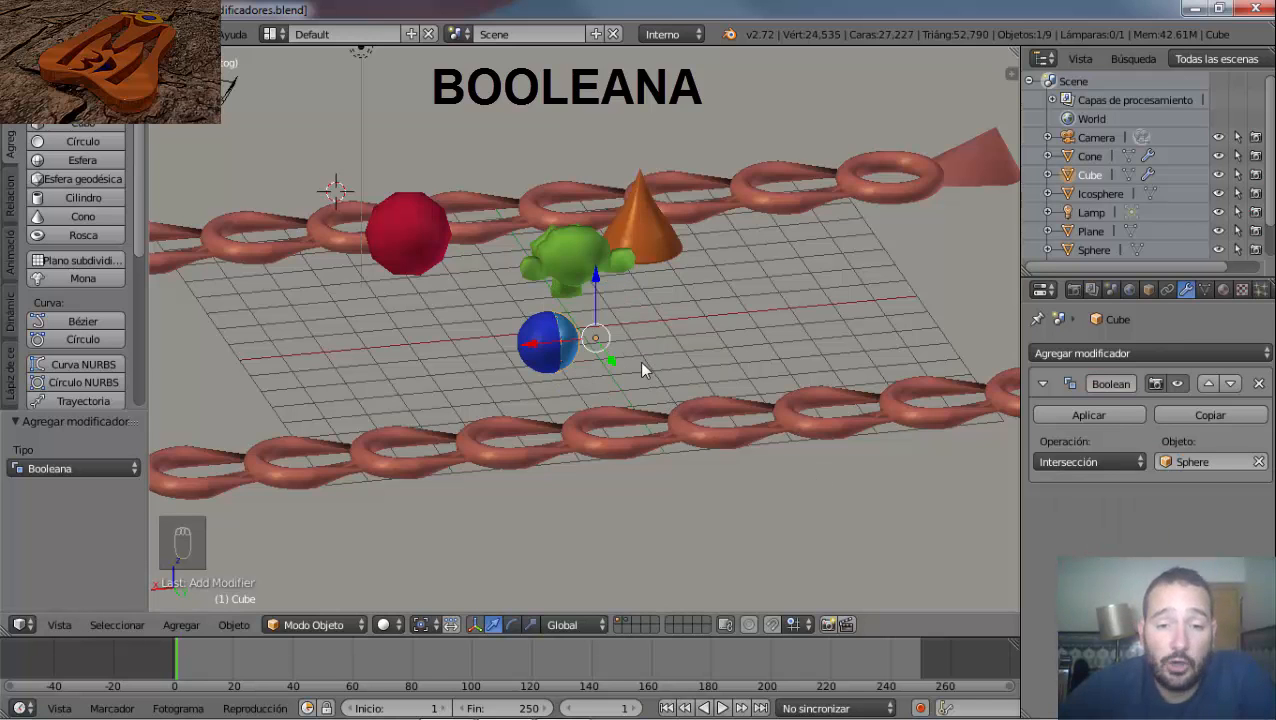
{"action": "middle_click_drag", "start_coordinate": [640, 363], "coordinate": [602, 368]}
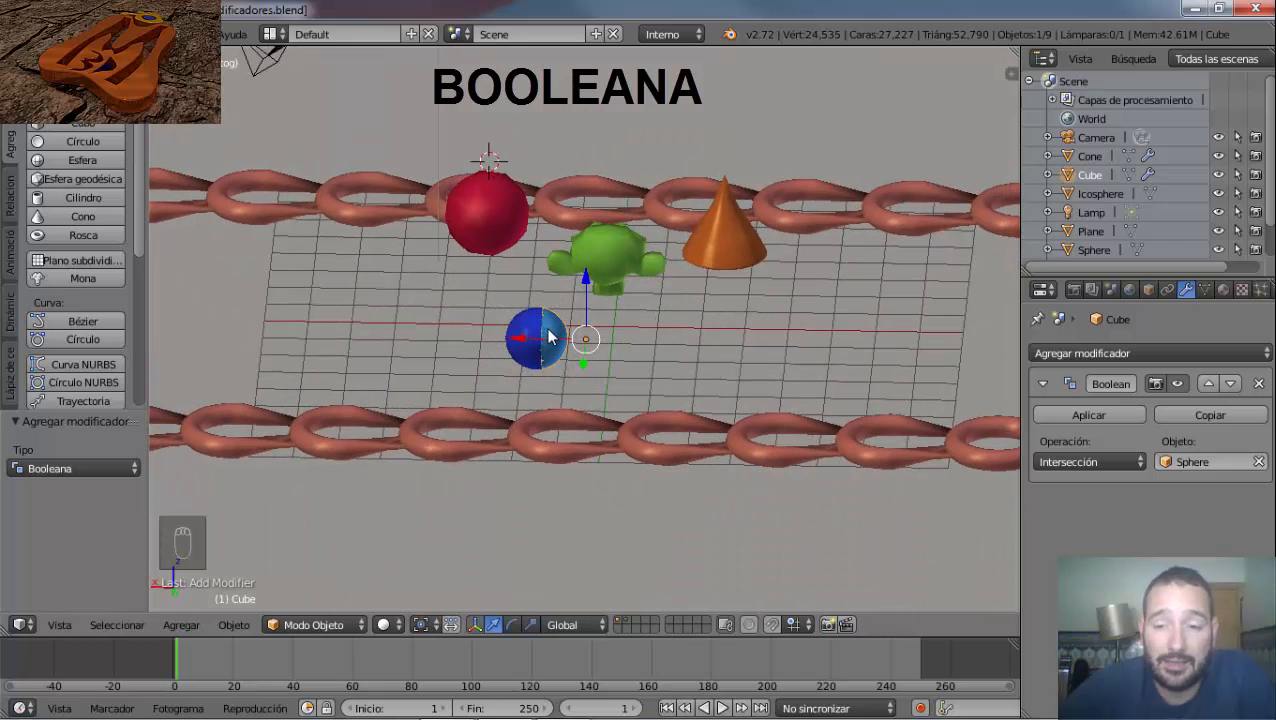
{"action": "left_click", "coordinate": [1074, 418]}
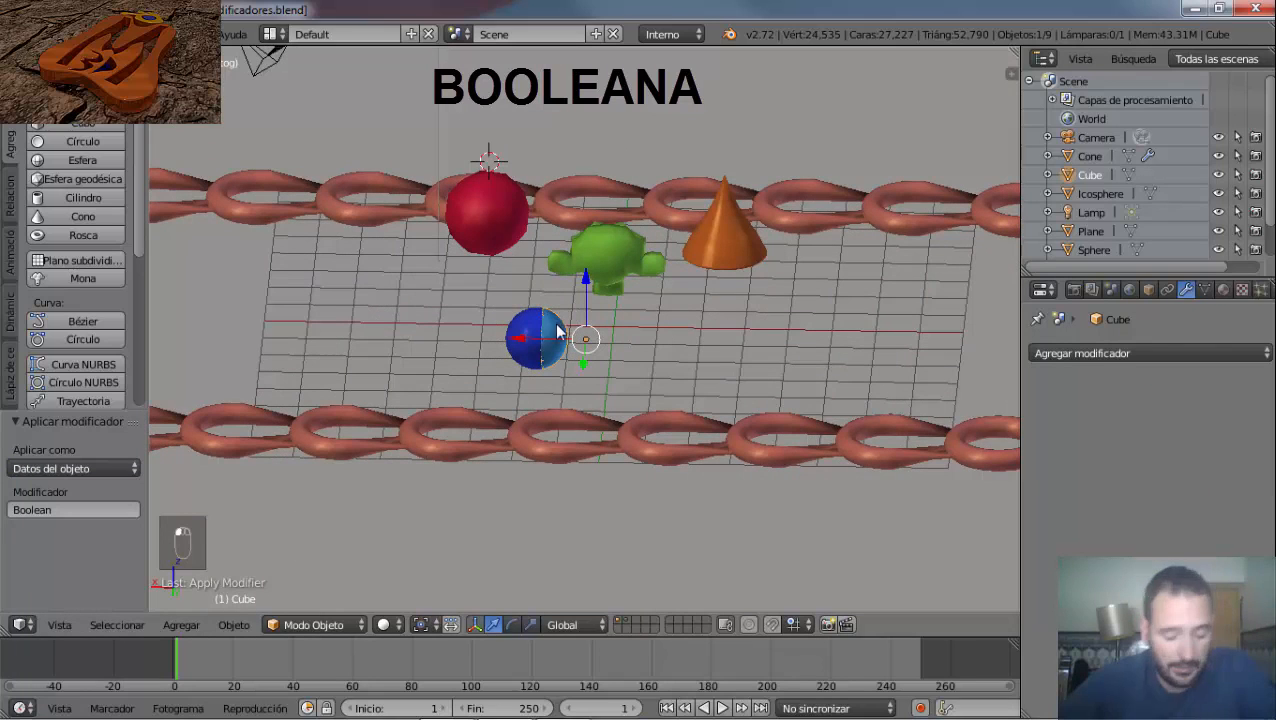
Move the intersected piece about -2.683 units along the X axis, away from the blue sphere.
{"action": "key", "text": "g"}
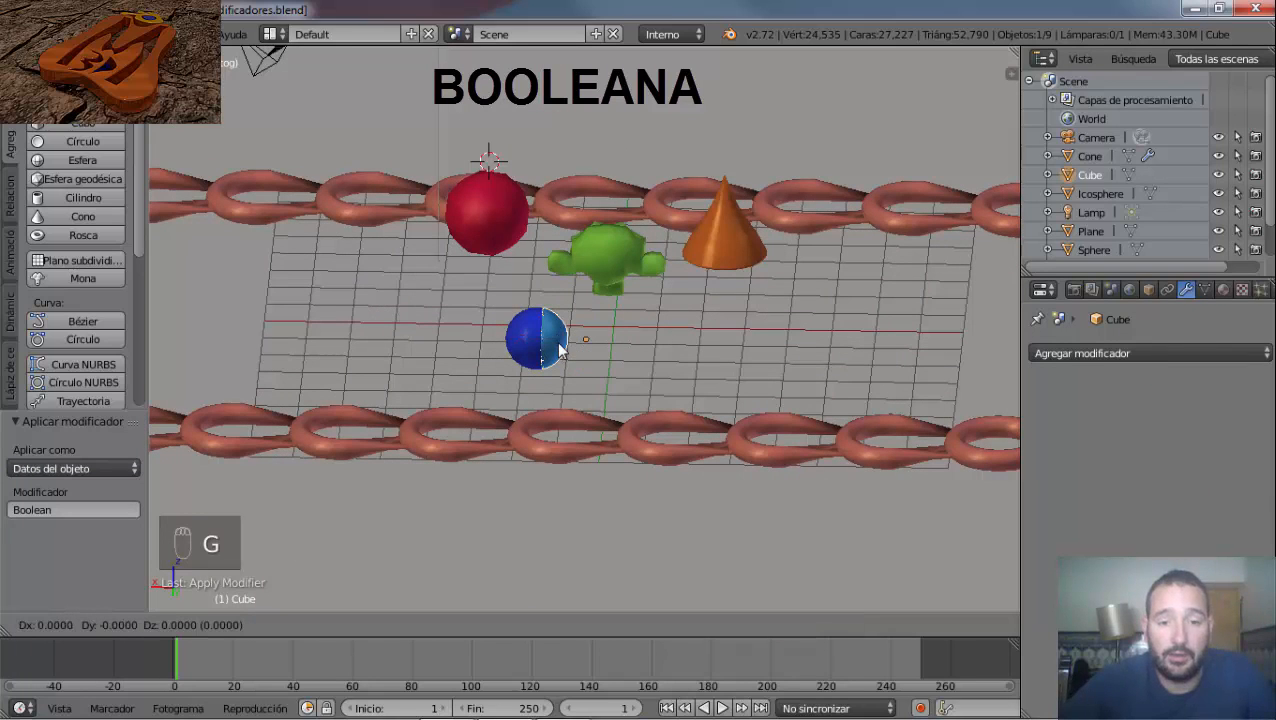
{"action": "key", "text": "y"}
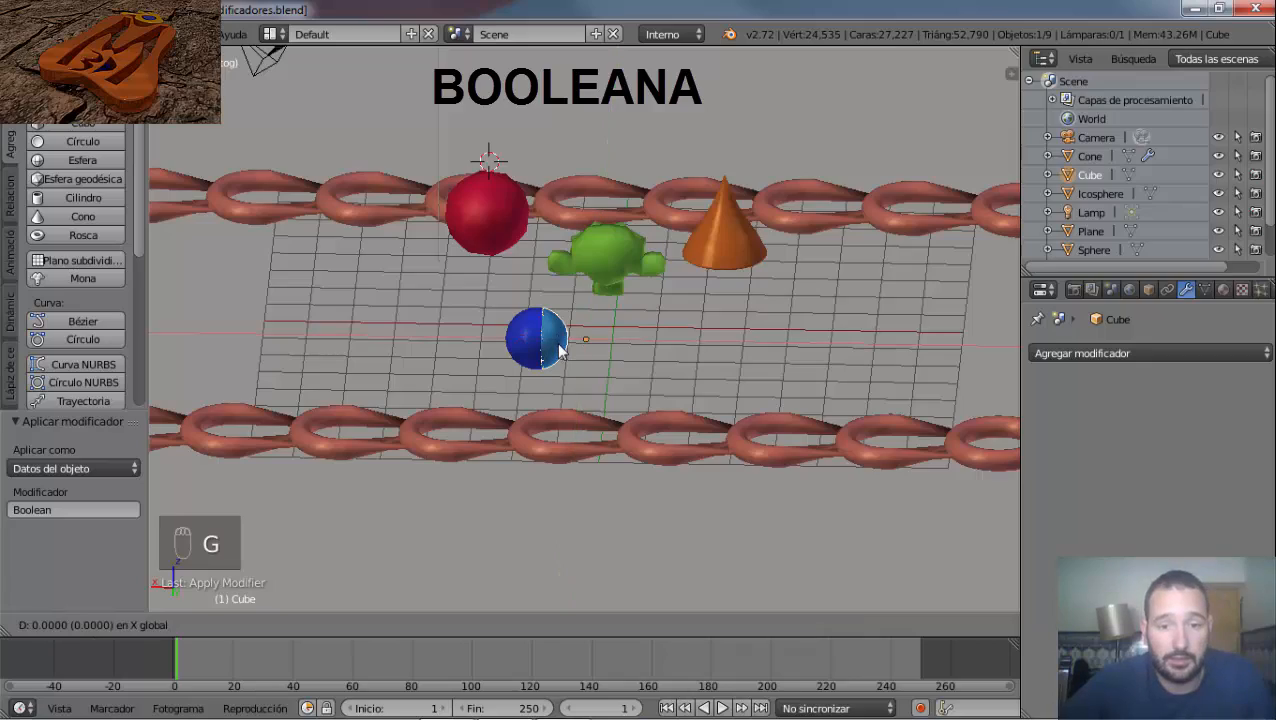
{"action": "key", "text": "x"}
{"action": "left_click", "coordinate": [676, 352]}
{"action": "middle_click_drag", "start_coordinate": [676, 352], "coordinate": [632, 397]}
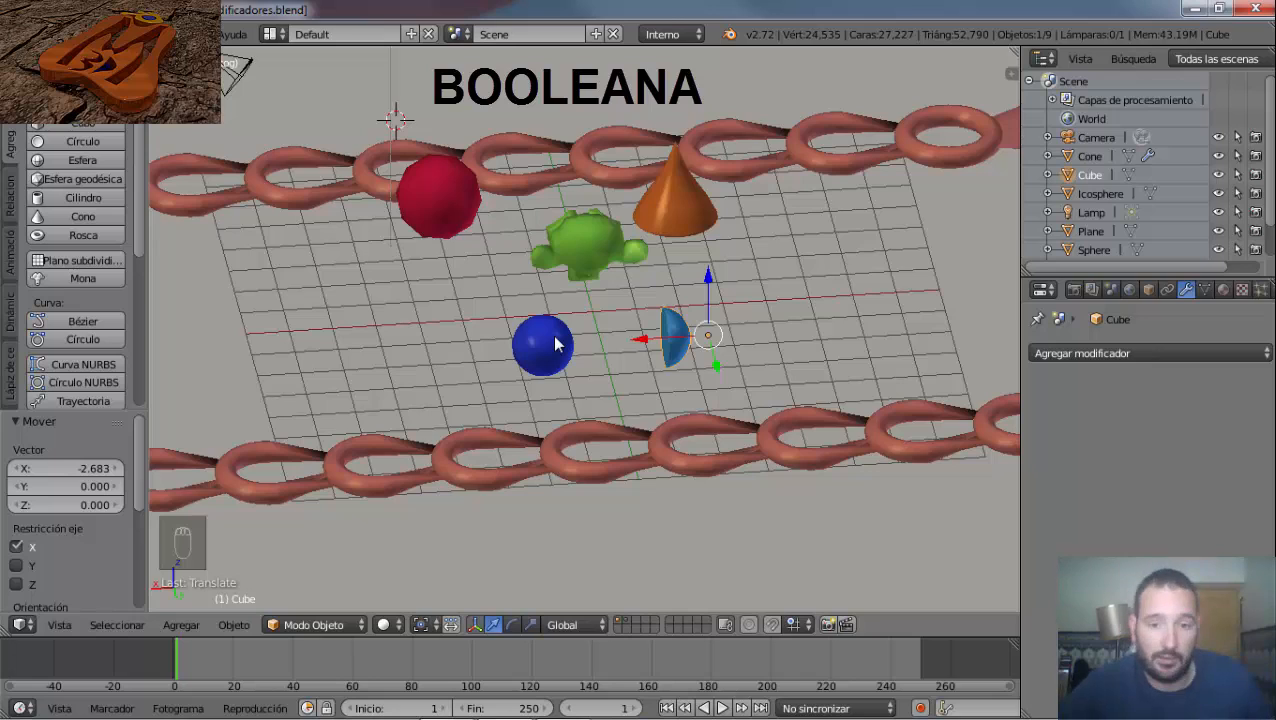
Undo the piece's move and the applied Boolean intersection.
{"action": "key", "text": "ctrl+z"}
{"action": "key", "text": "ctrl+z"}
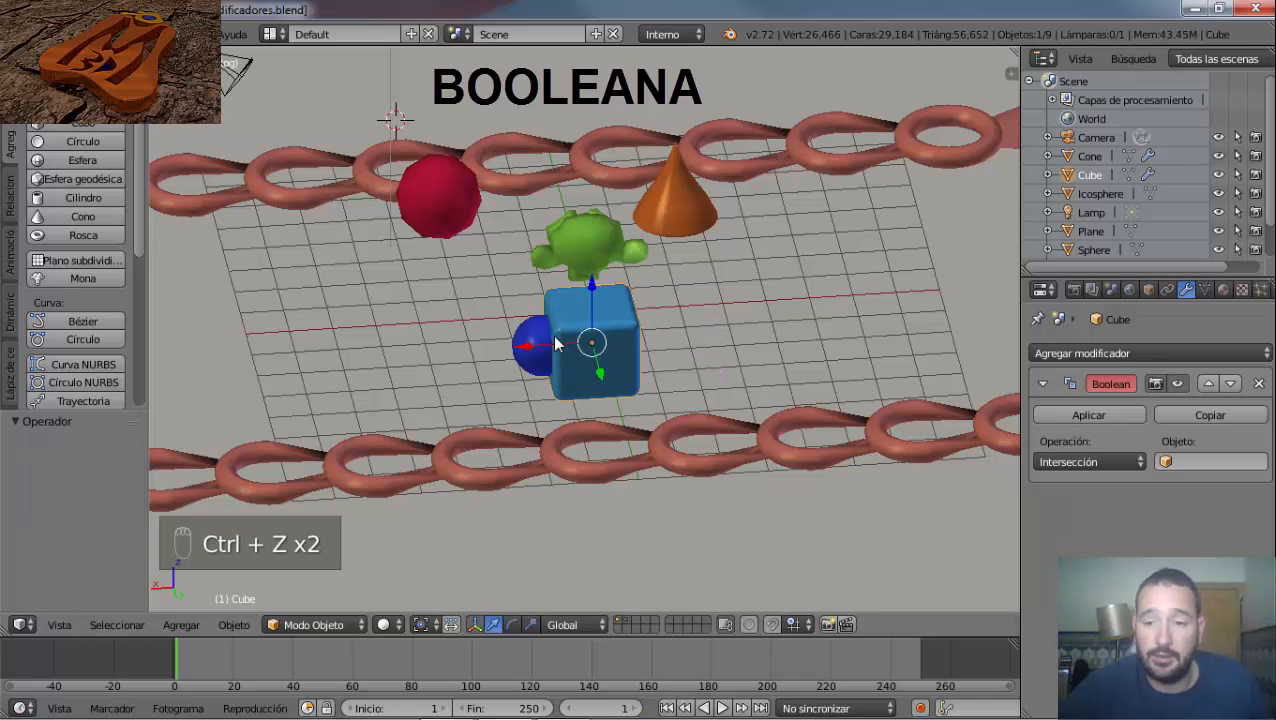
Set the cube's Boolean operation to Unión with Sphere as the object and apply the modifier.
{"action": "left_click", "coordinate": [1069, 464]}
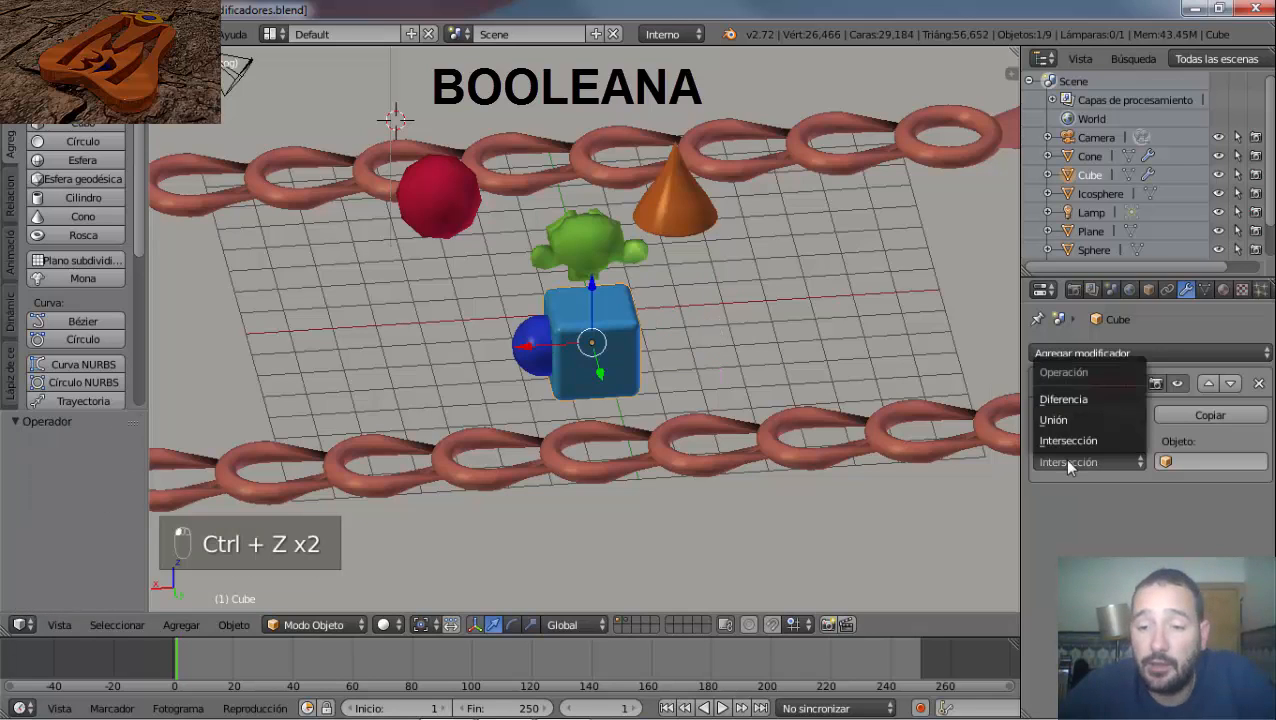
{"action": "left_click", "coordinate": [1068, 422]}
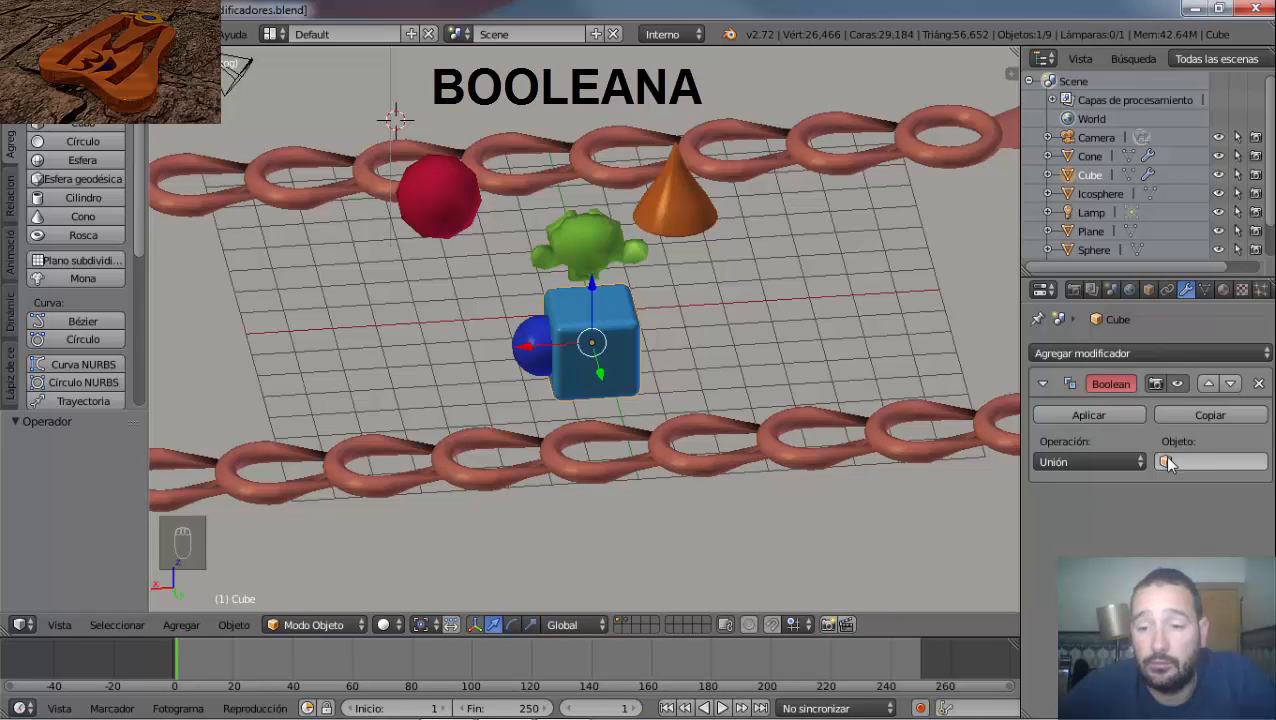
{"action": "left_click", "coordinate": [1200, 462]}
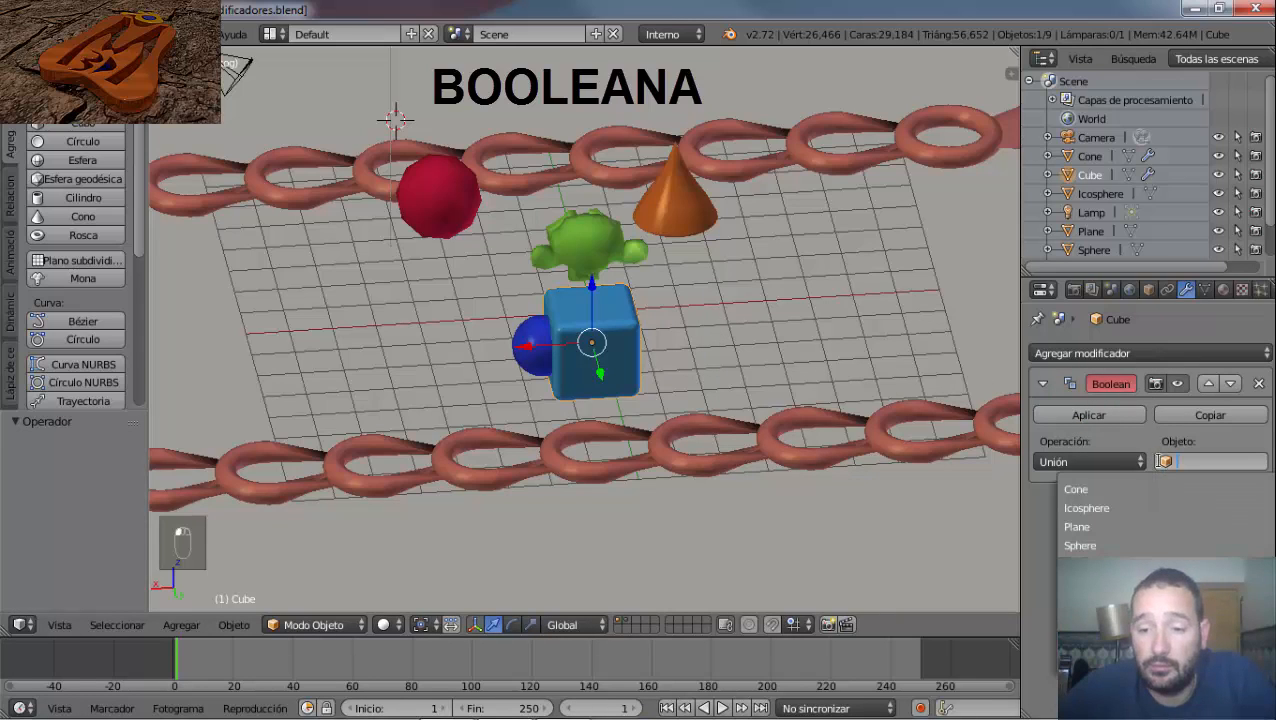
{"action": "left_click", "coordinate": [1115, 545]}
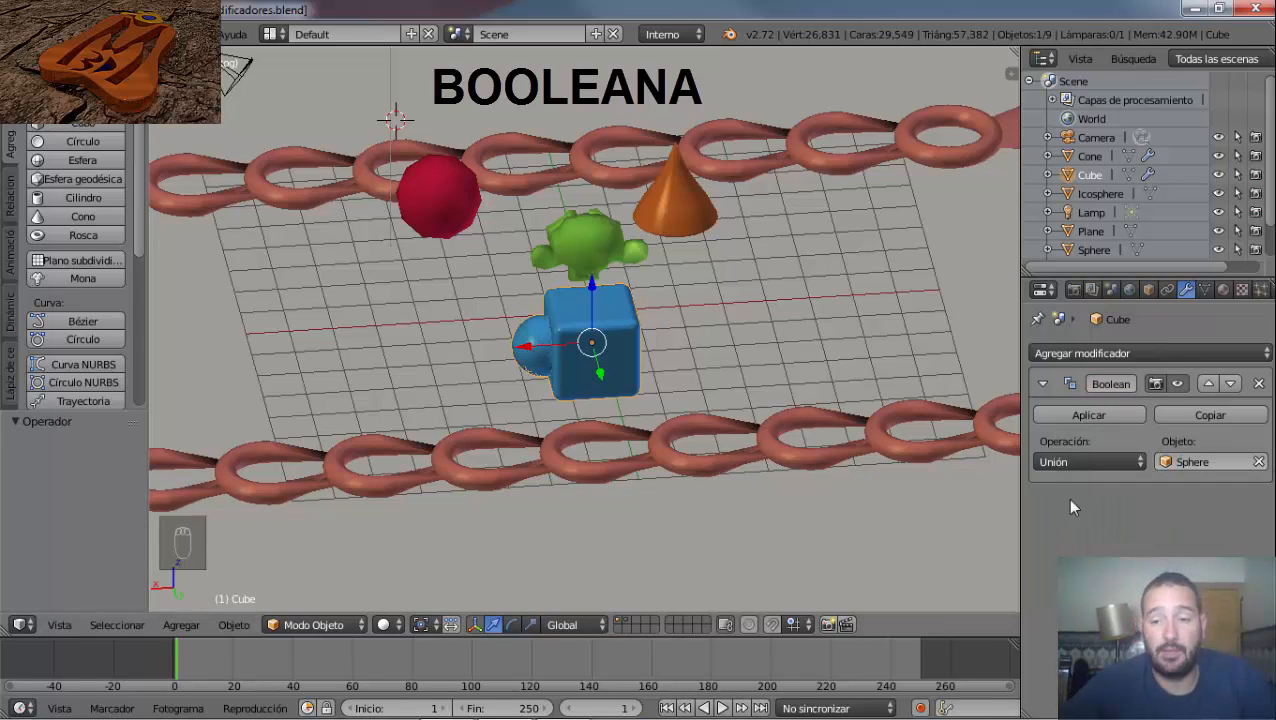
{"action": "left_click", "coordinate": [1088, 415]}
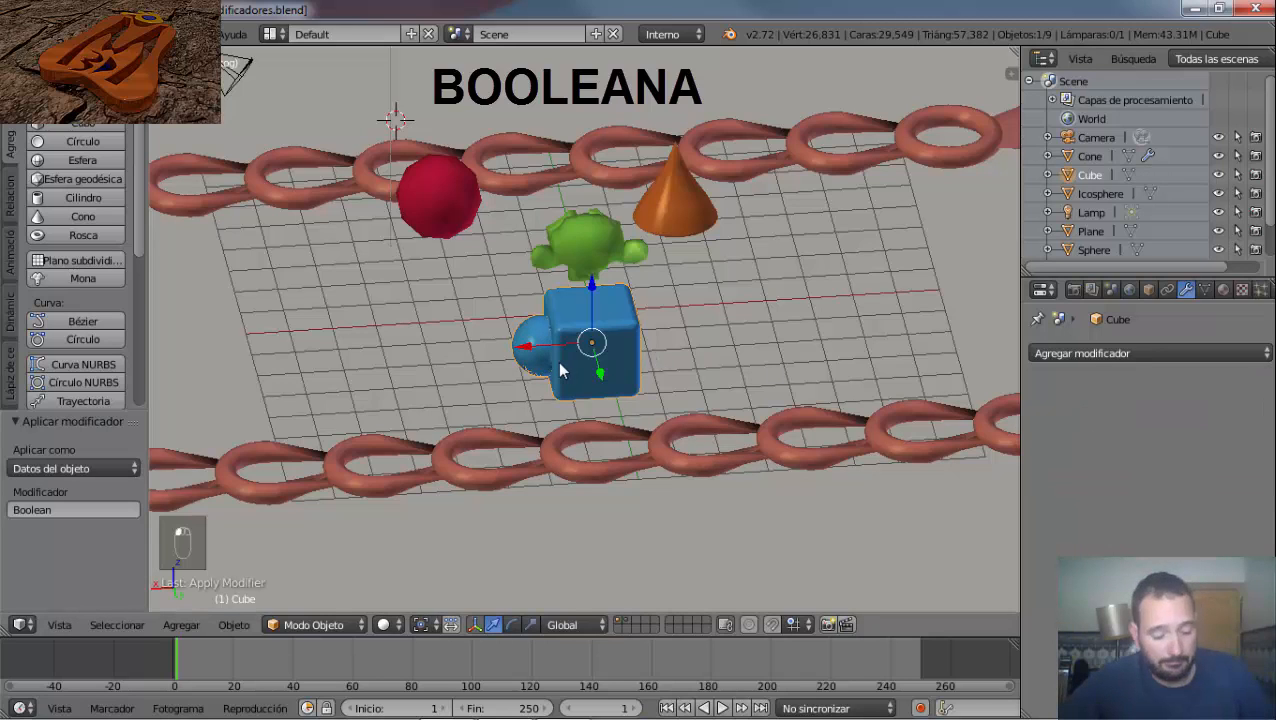
Move the united cube about -2.135 units along the X axis, away from the blue sphere.
{"action": "key", "text": "g"}
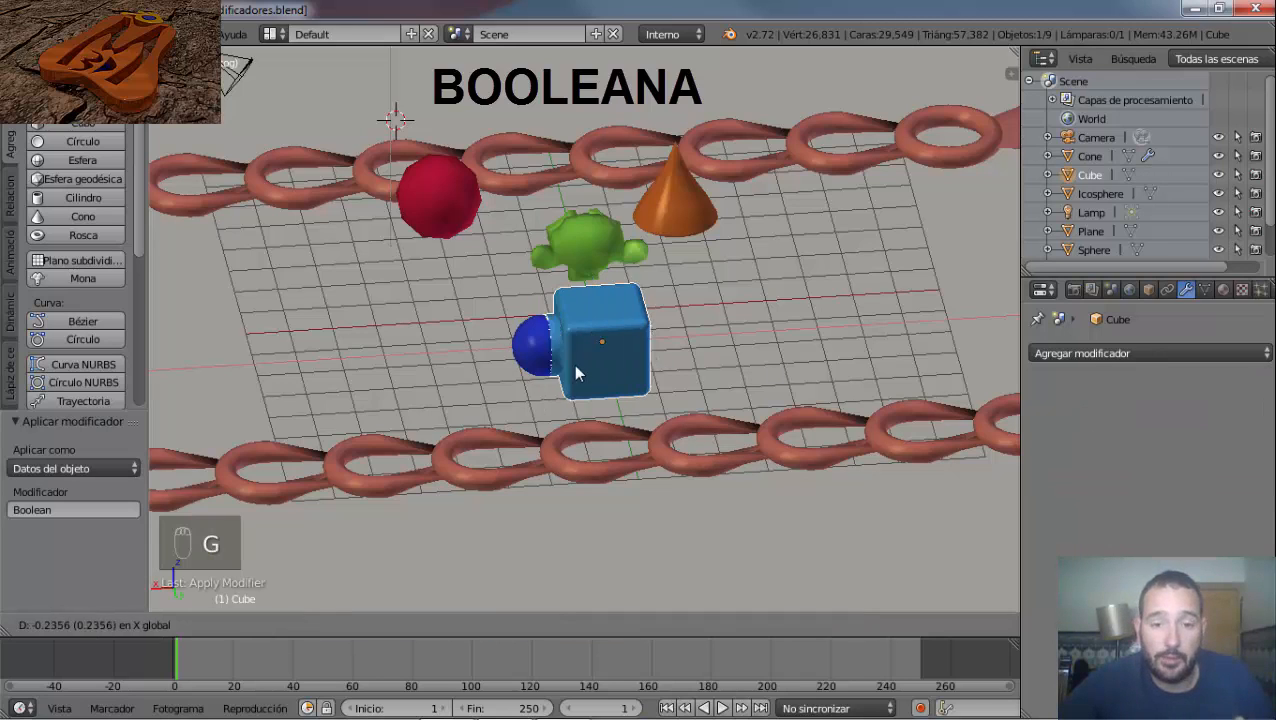
{"action": "left_click", "coordinate": [650, 359]}
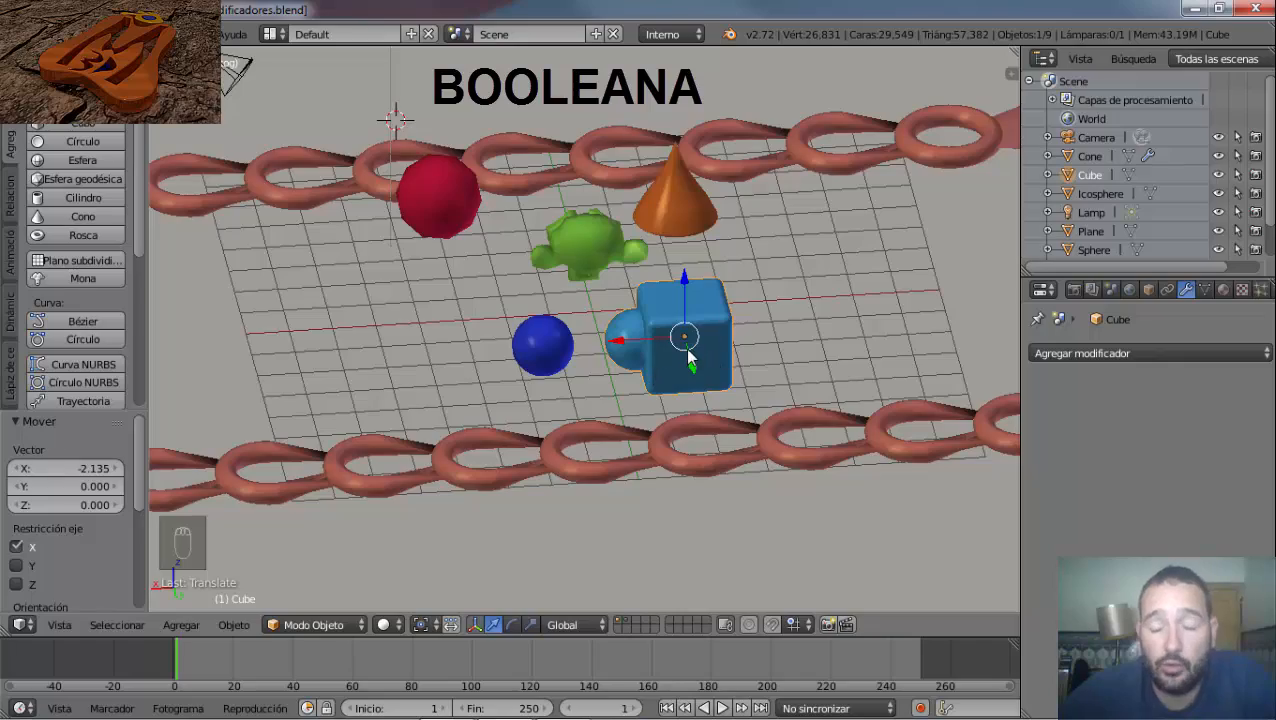
{"action": "middle_click_drag", "start_coordinate": [670, 358], "coordinate": [521, 336]}
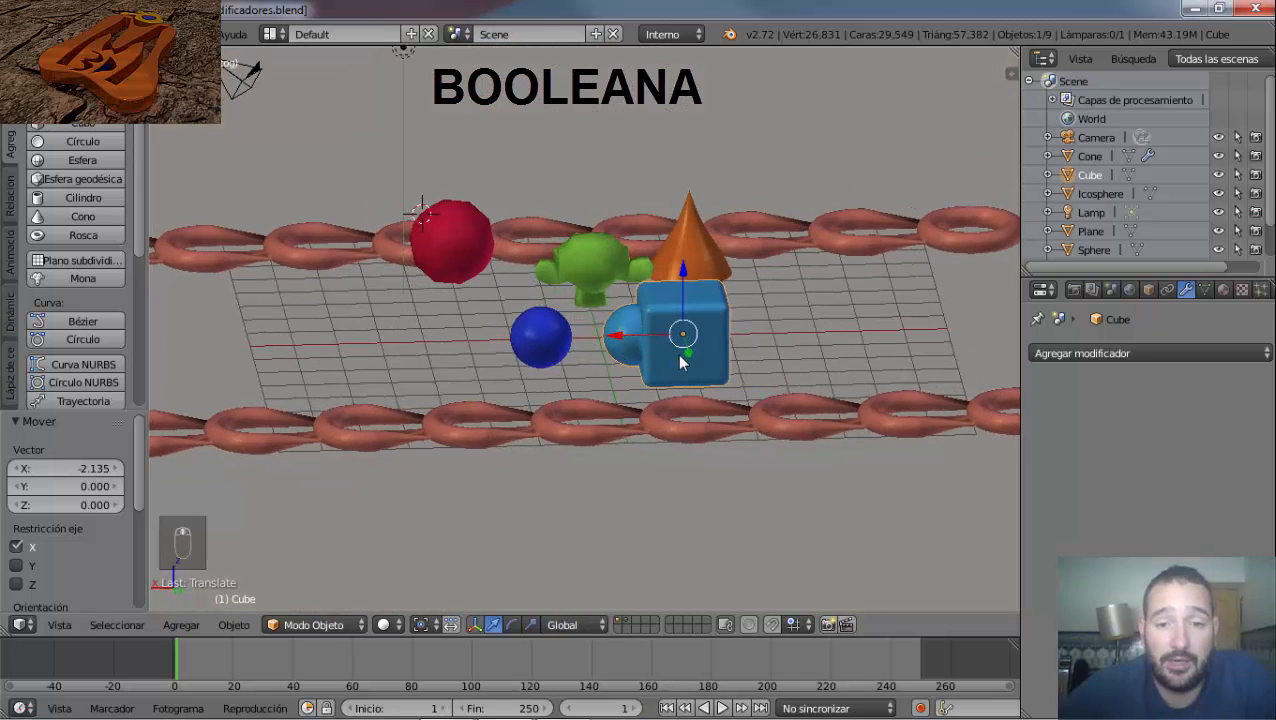
{"action": "middle_click_drag", "start_coordinate": [680, 362], "coordinate": [742, 390]}
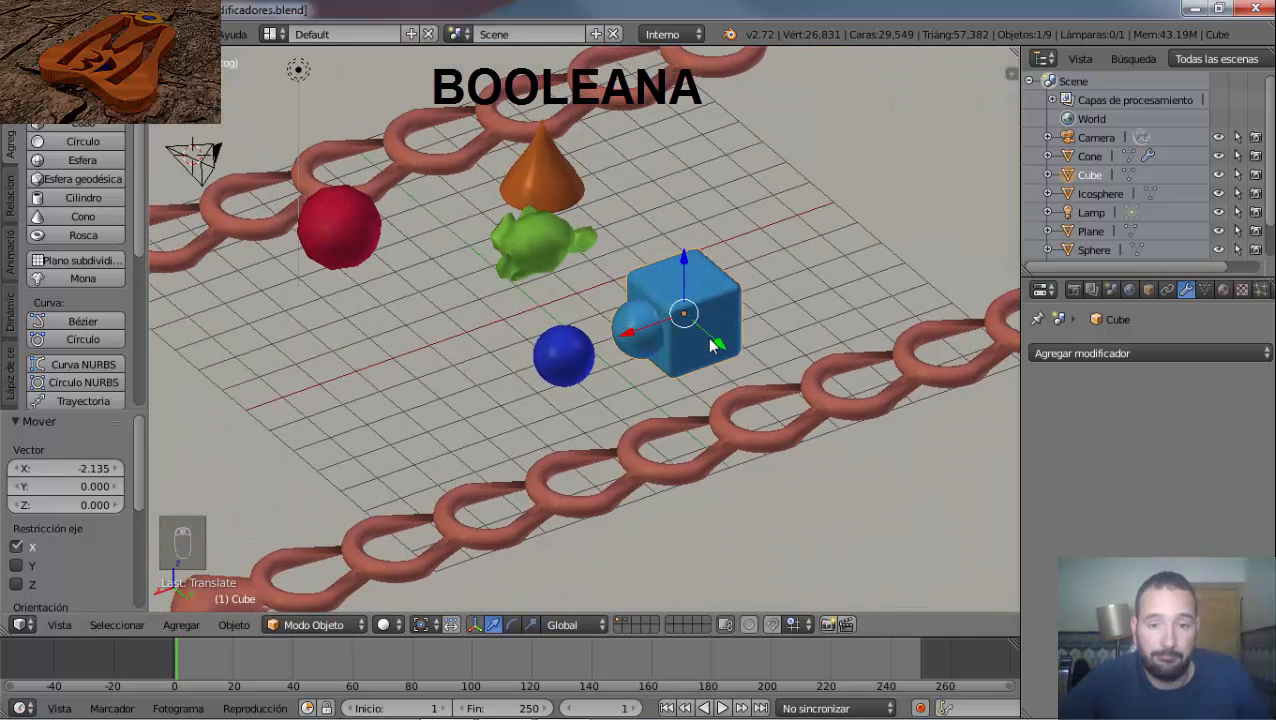
Undo the united cube's move and the applied Boolean union.
{"action": "key", "text": "ctrl+z"}
{"action": "key", "text": "ctrl+z"}
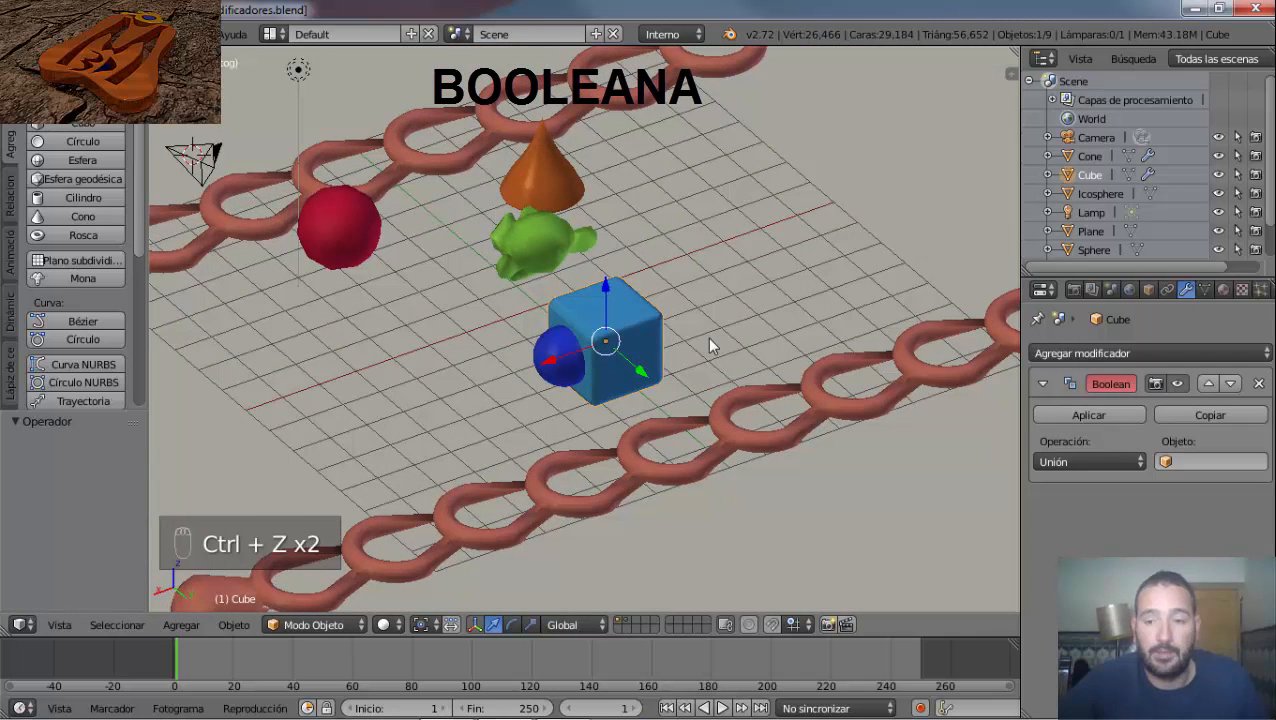
Set the cube's Boolean operation to Diferencia with Sphere as the object and apply the modifier.
{"action": "left_click", "coordinate": [1083, 460]}
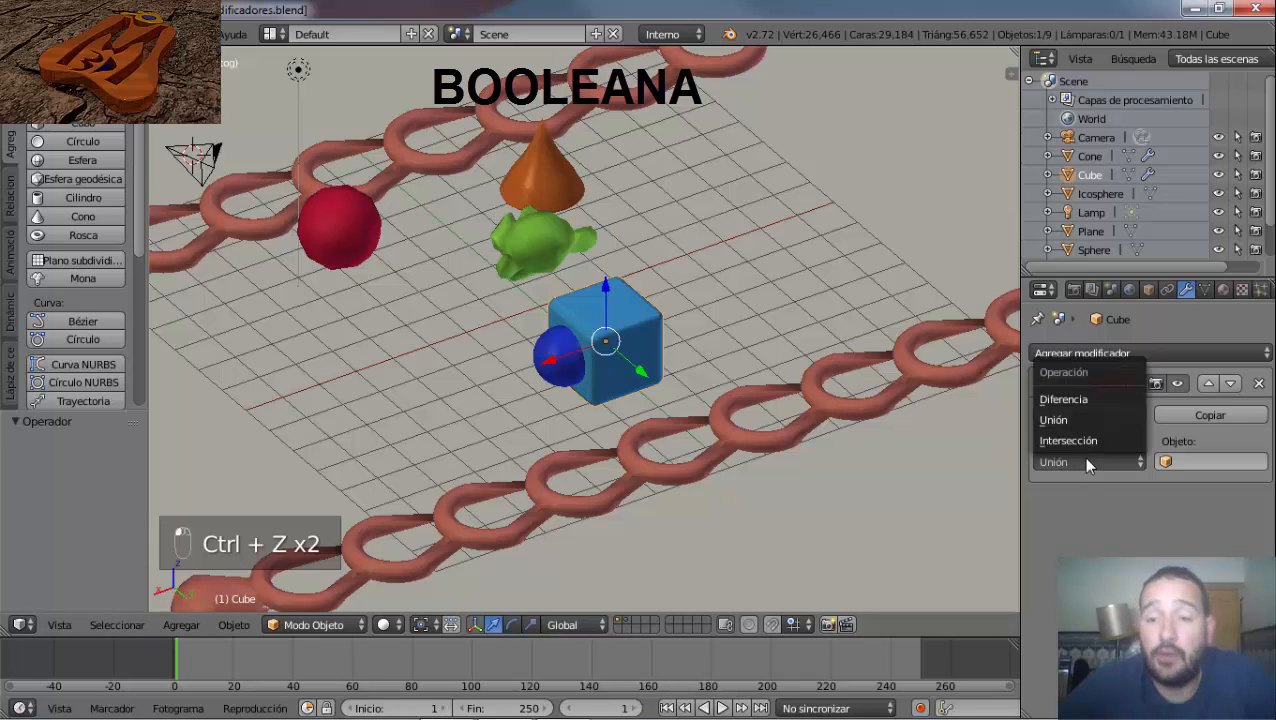
{"action": "left_click", "coordinate": [1072, 399]}
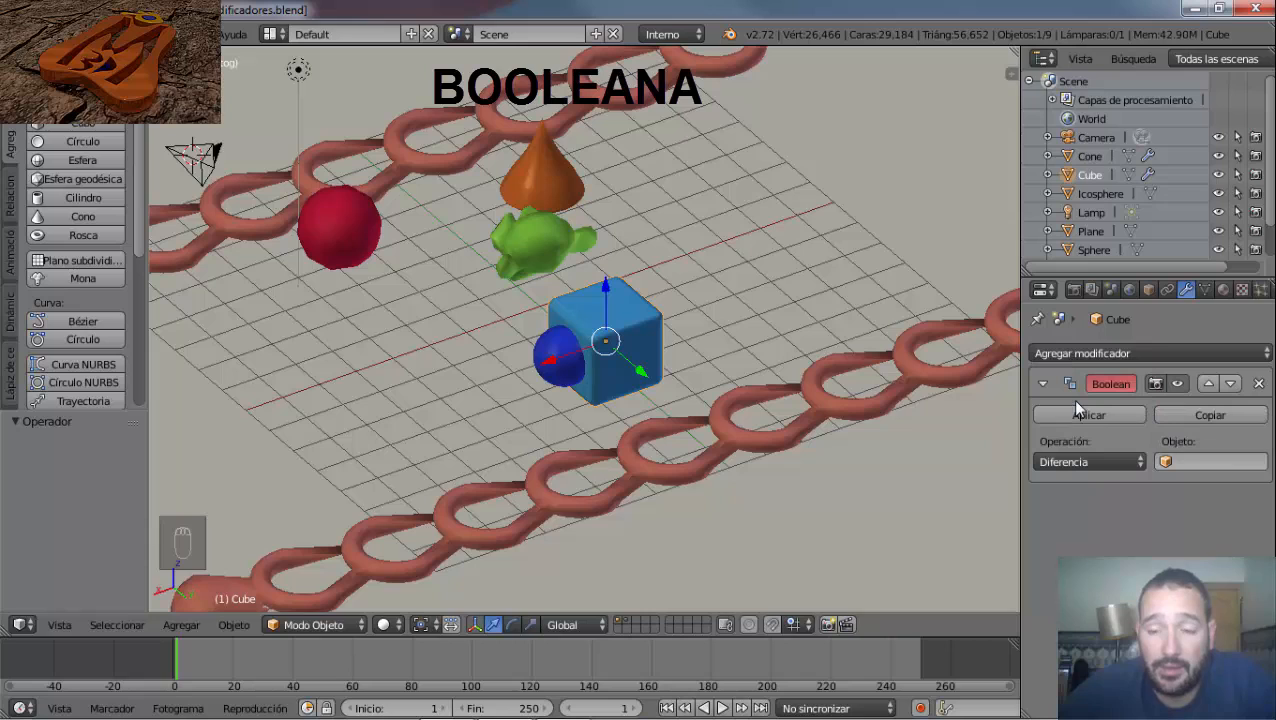
{"action": "left_click", "coordinate": [1179, 463]}
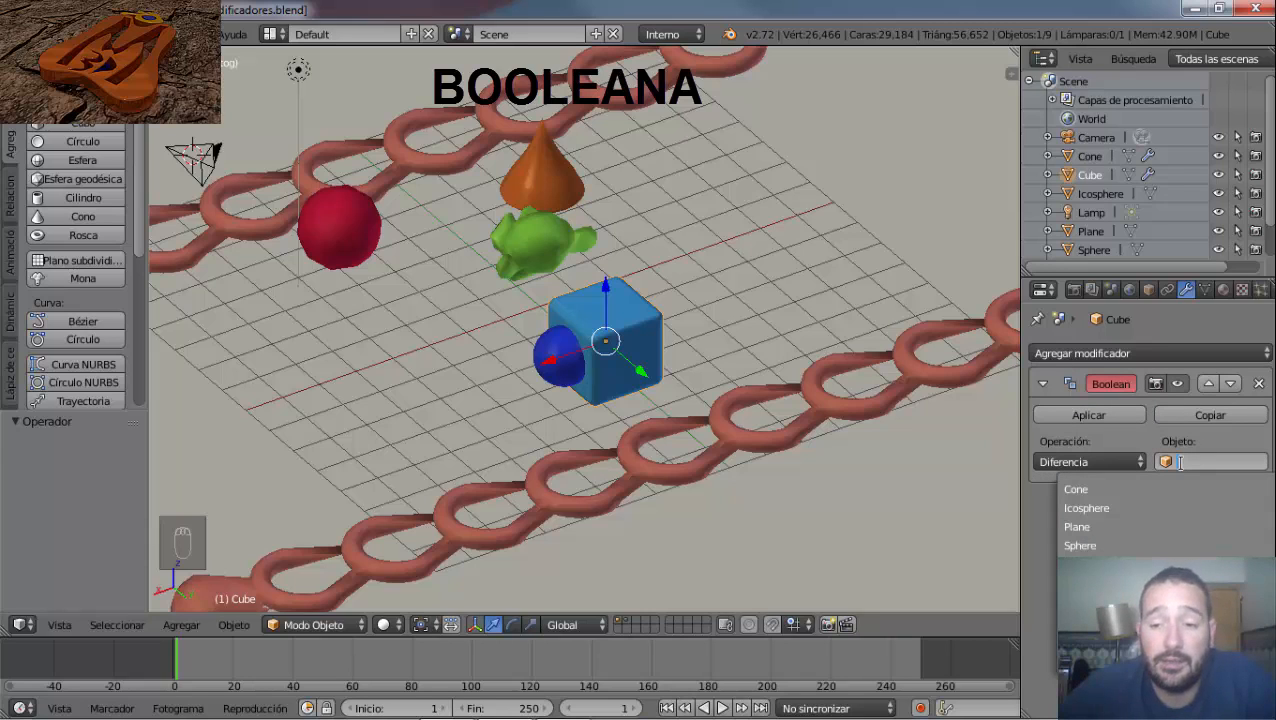
{"action": "left_click", "coordinate": [1127, 546]}
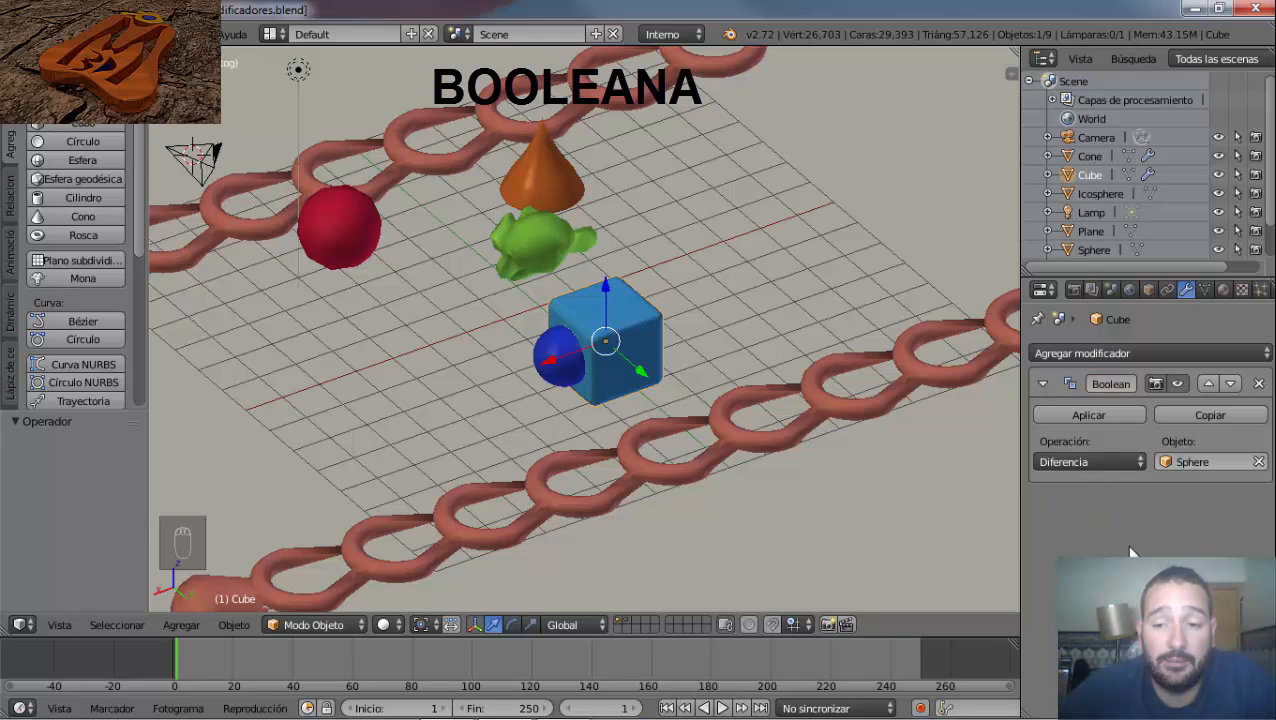
{"action": "left_click", "coordinate": [1068, 417]}
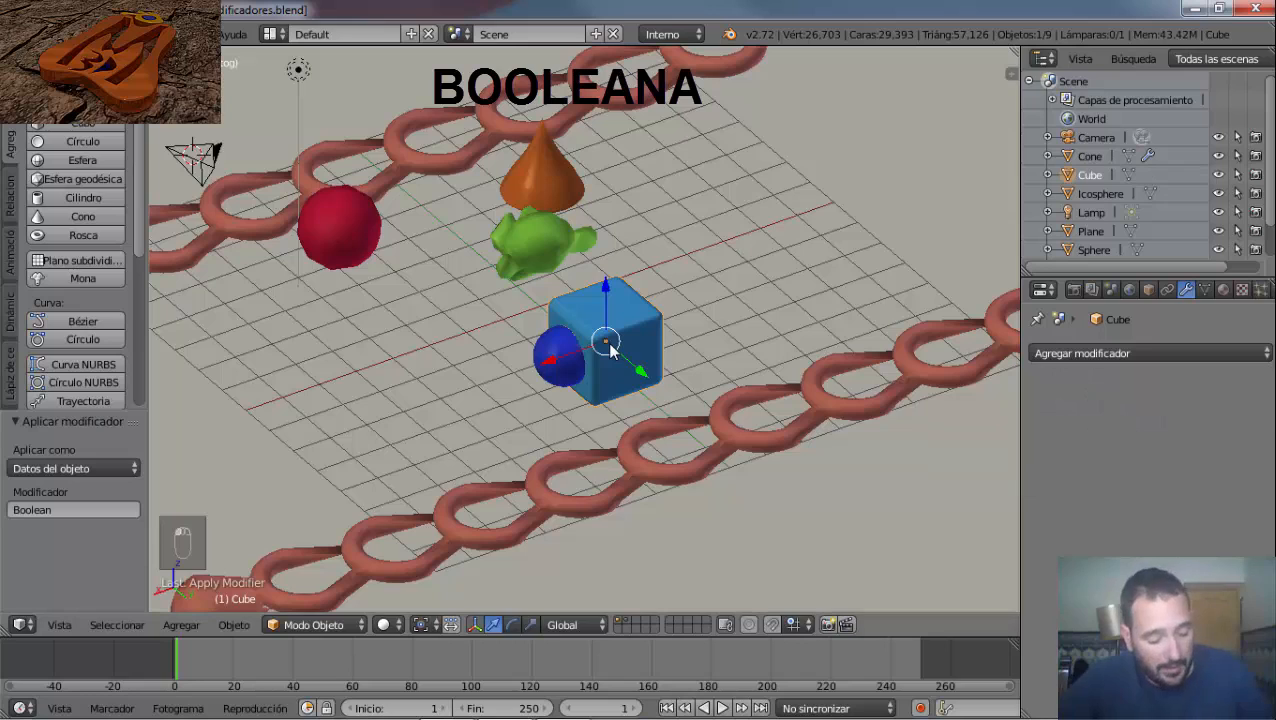
Move the cut cube about -2.465 units along the X axis, away from the blue sphere.
{"action": "key", "text": "g"}
{"action": "key", "text": "x"}
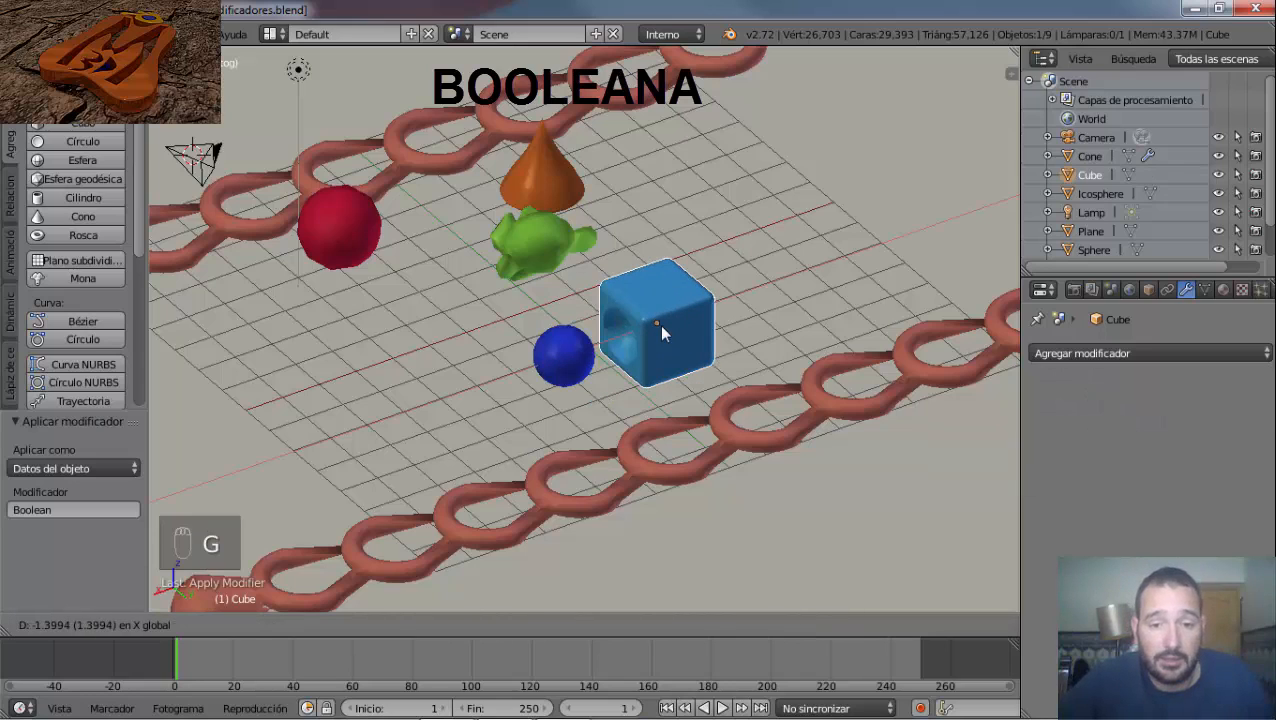
{"action": "left_click", "coordinate": [701, 316]}
Examine the spherical cavity cut into the cube's face up close from several angles.
{"action": "middle_click_drag", "start_coordinate": [701, 316], "coordinate": [892, 366]}
{"action": "scroll", "coordinate": [729, 326], "scroll_direction": "up", "scroll_amount": 6}
{"action": "middle_click_drag", "start_coordinate": [727, 332], "coordinate": [643, 343]}
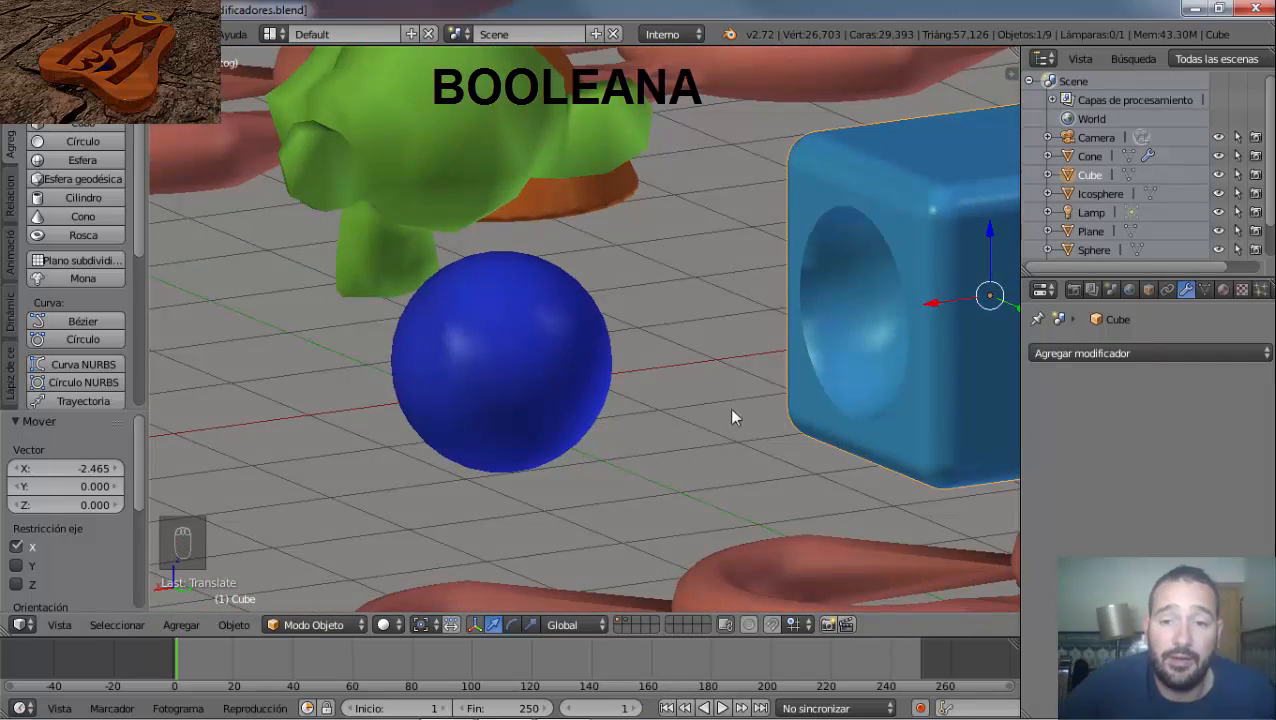
{"action": "middle_click_drag", "start_coordinate": [731, 417], "coordinate": [834, 365]}
{"action": "scroll", "coordinate": [836, 366], "scroll_direction": "down", "scroll_amount": 1}
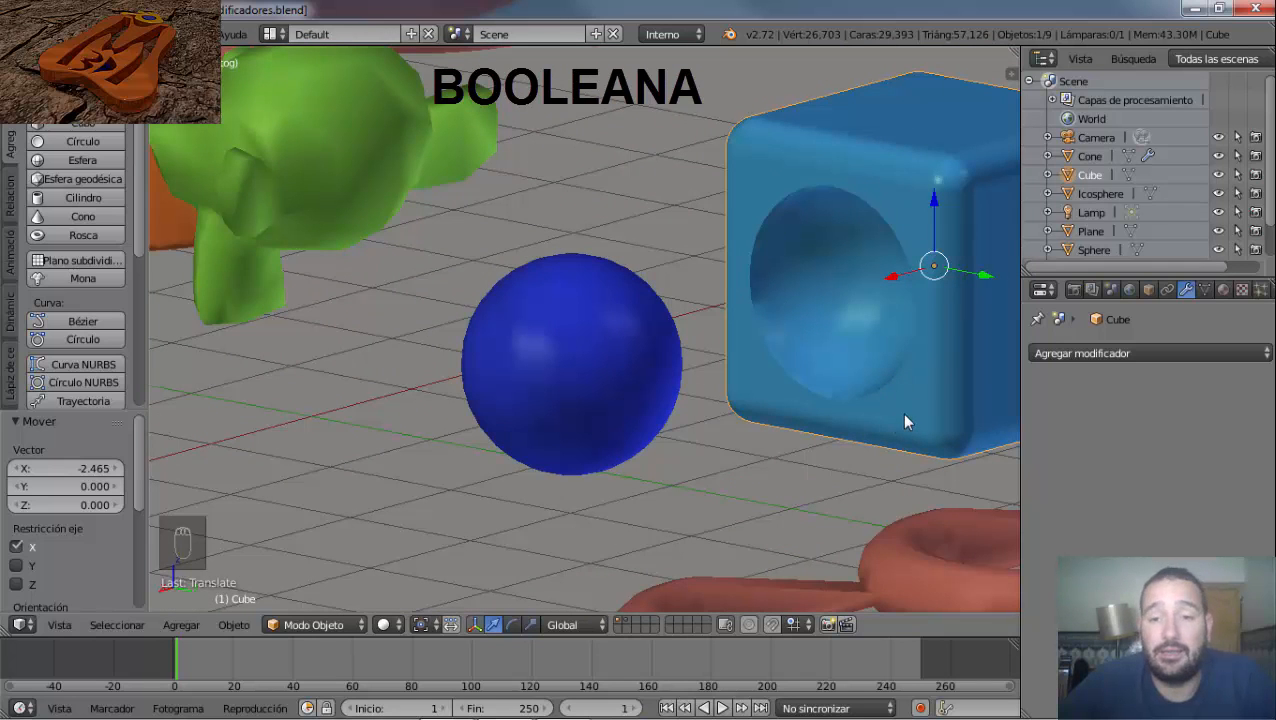
{"action": "scroll", "coordinate": [904, 418], "scroll_direction": "down", "scroll_amount": 2}
{"action": "scroll", "coordinate": [876, 406], "scroll_direction": "up", "scroll_amount": 2}
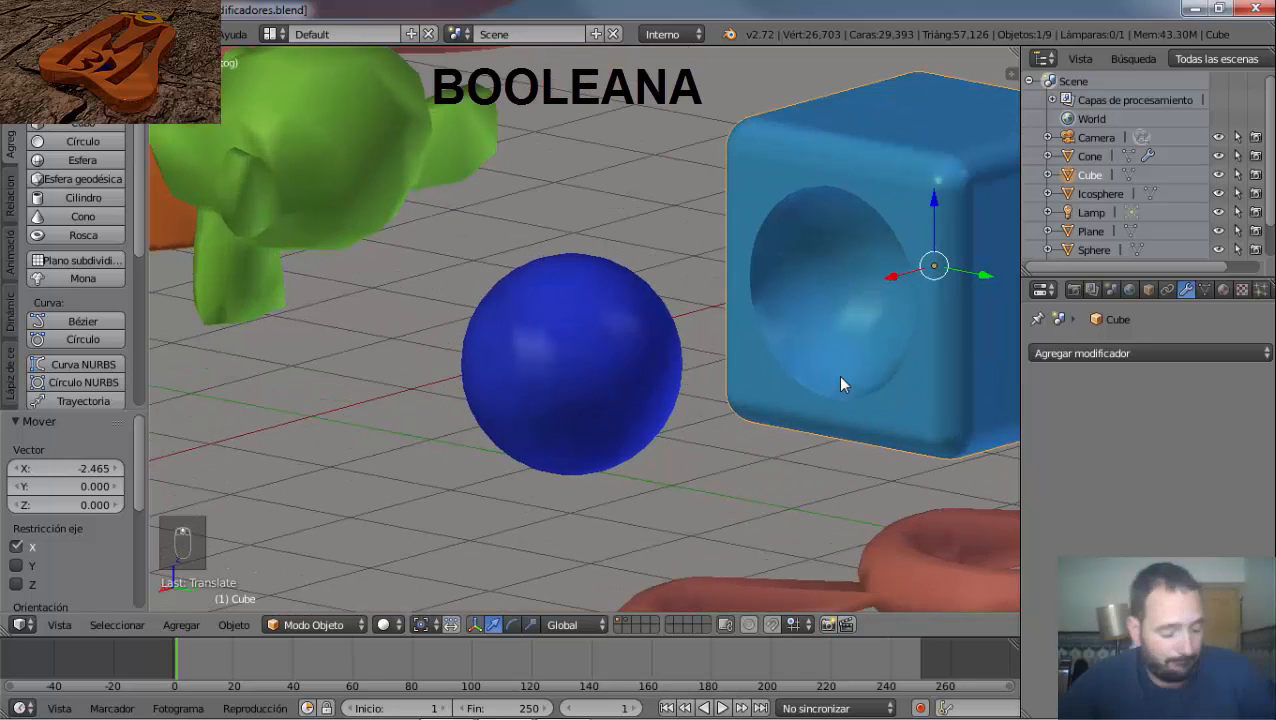
{"action": "middle_click_drag", "start_coordinate": [840, 385], "coordinate": [508, 400], "text": "shift"}
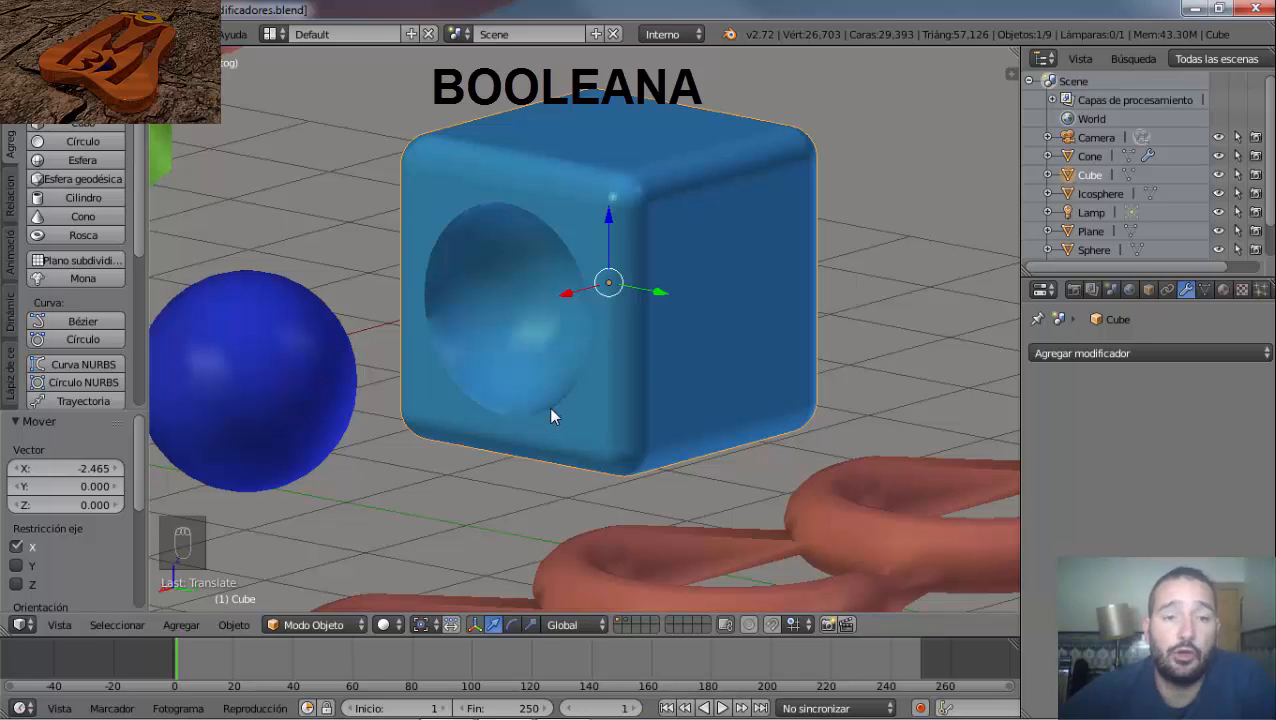
Add a Construir modifier to the cube with the spherical cavity.
{"action": "right_click", "coordinate": [609, 258]}
{"action": "right_click", "coordinate": [609, 258]}
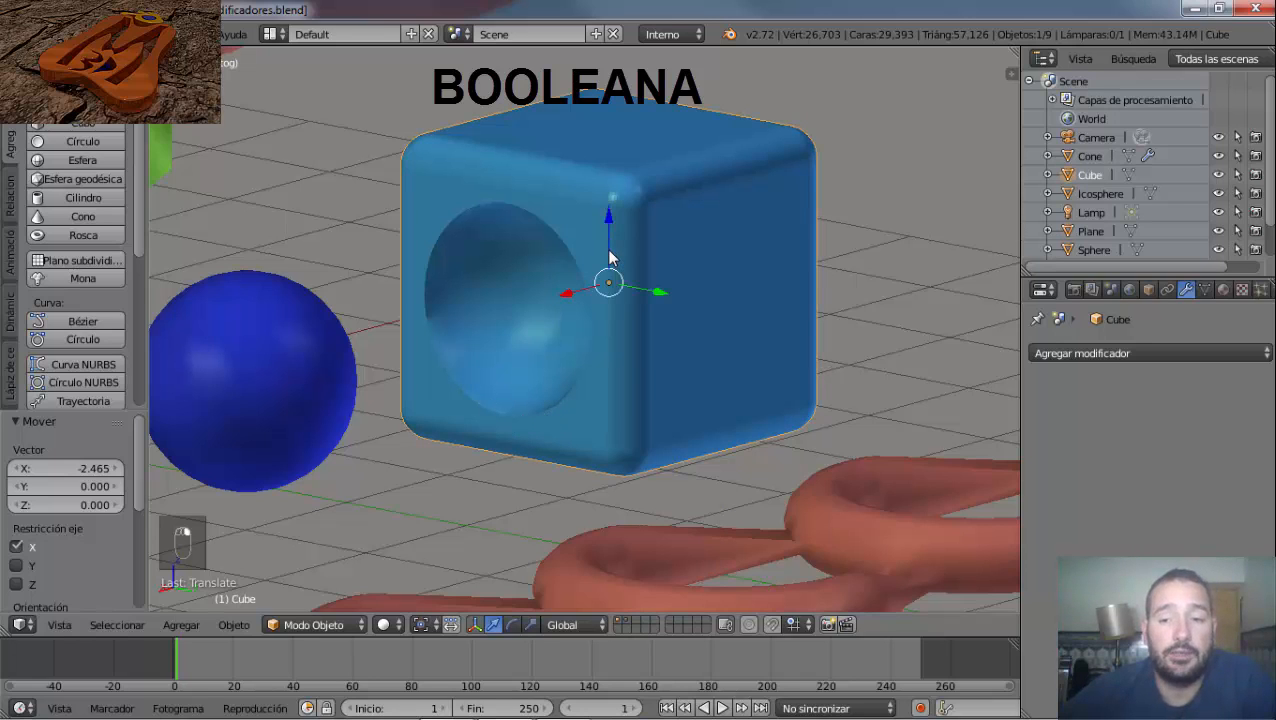
{"action": "left_click", "coordinate": [1112, 353]}
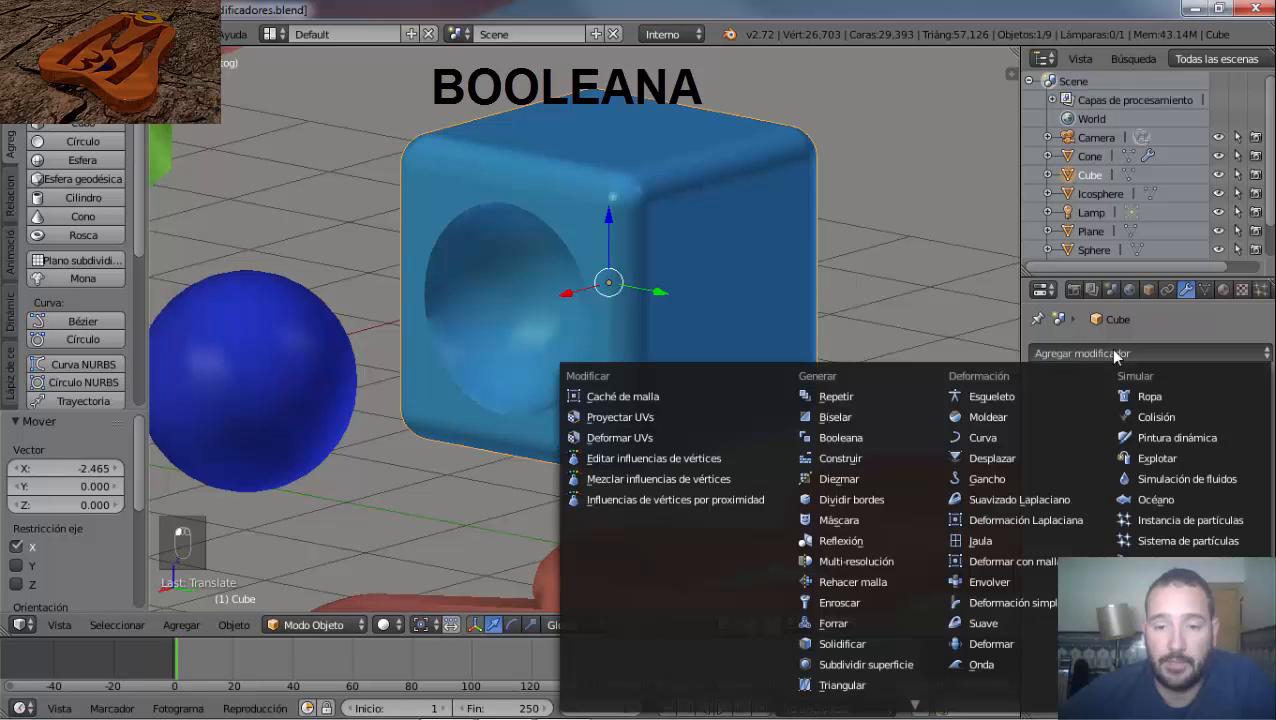
{"action": "left_click", "coordinate": [825, 462]}
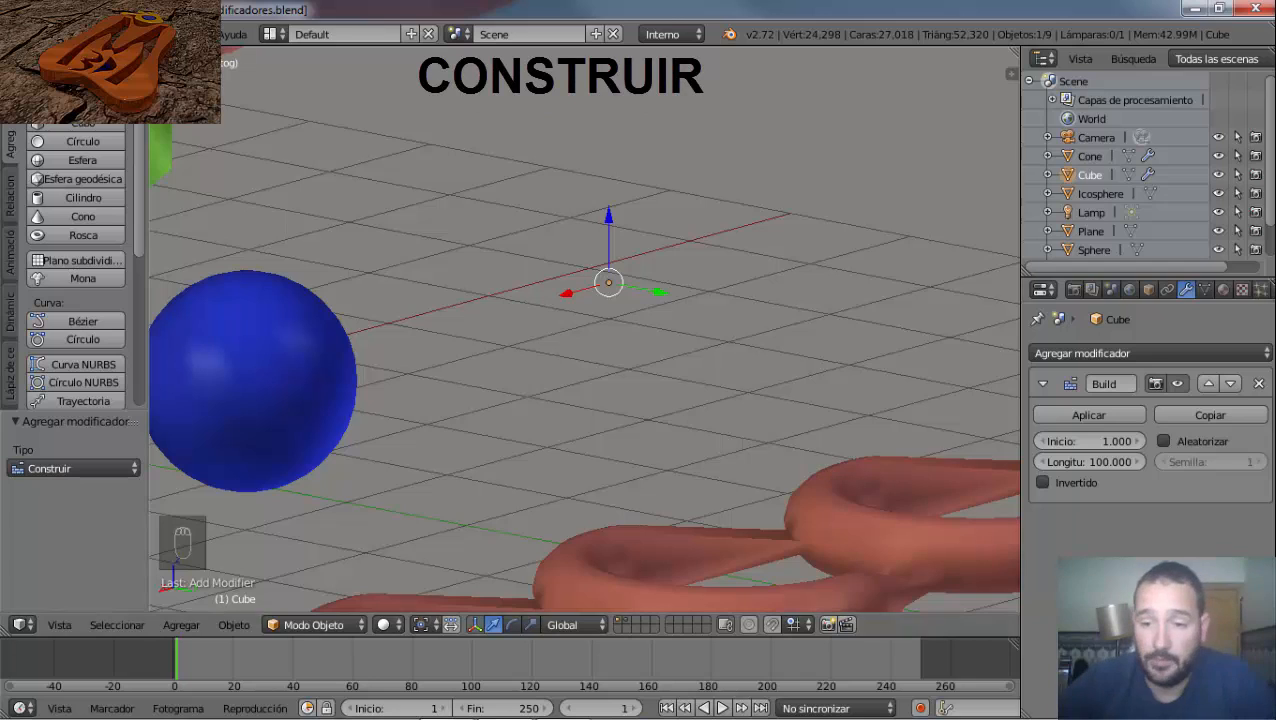
Preview the cube's build animation with the modifier's default start and length, and stop the playback.
{"action": "left_click", "coordinate": [1120, 447]}
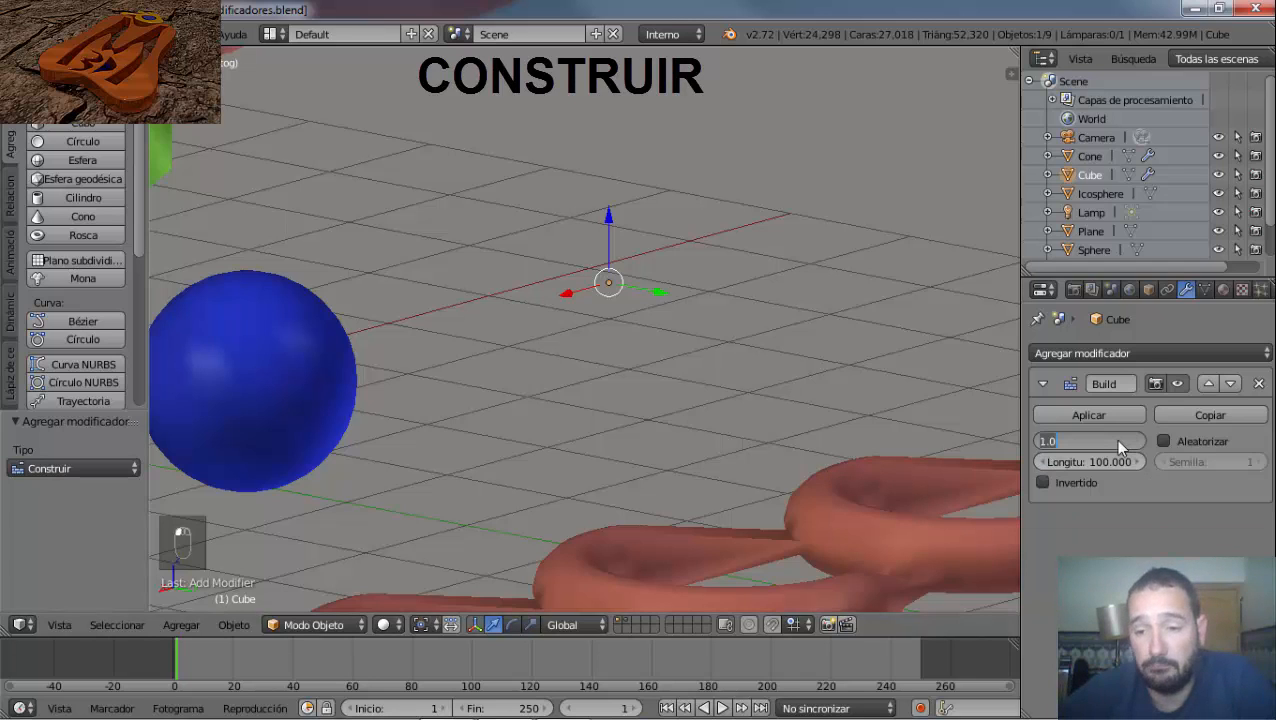
{"action": "left_click", "coordinate": [832, 349]}
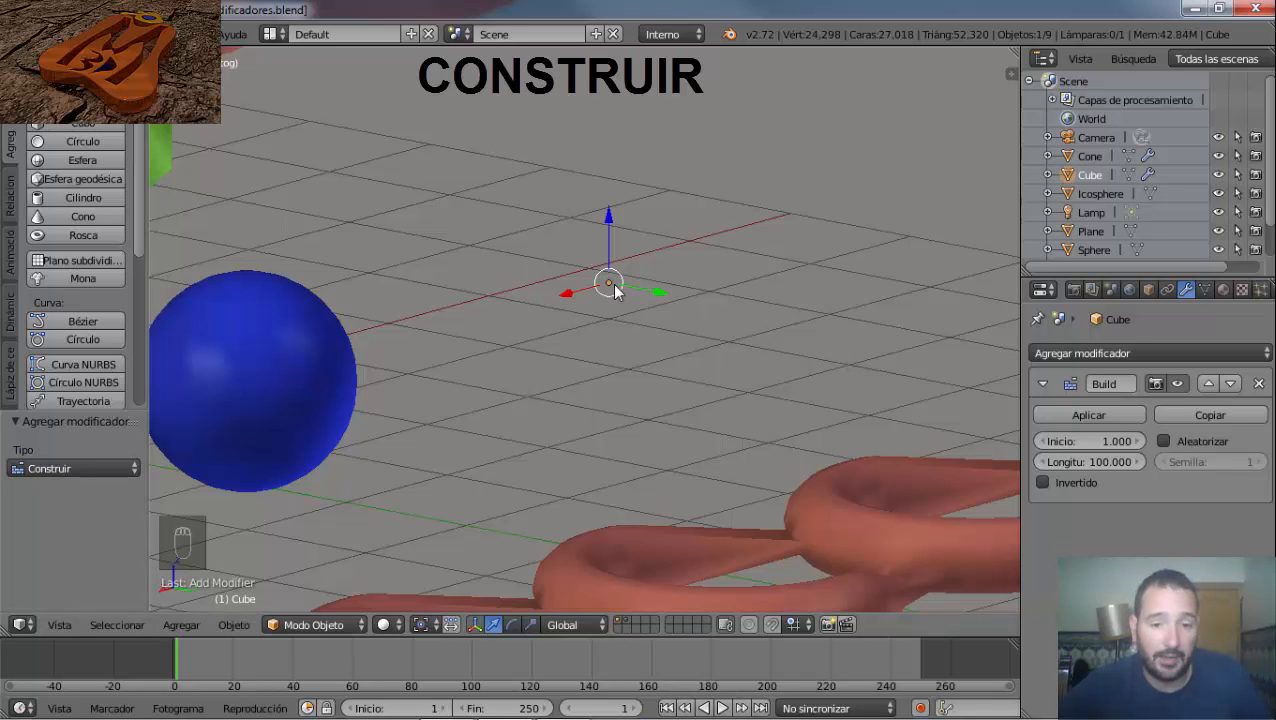
{"action": "key", "text": "alt+a"}
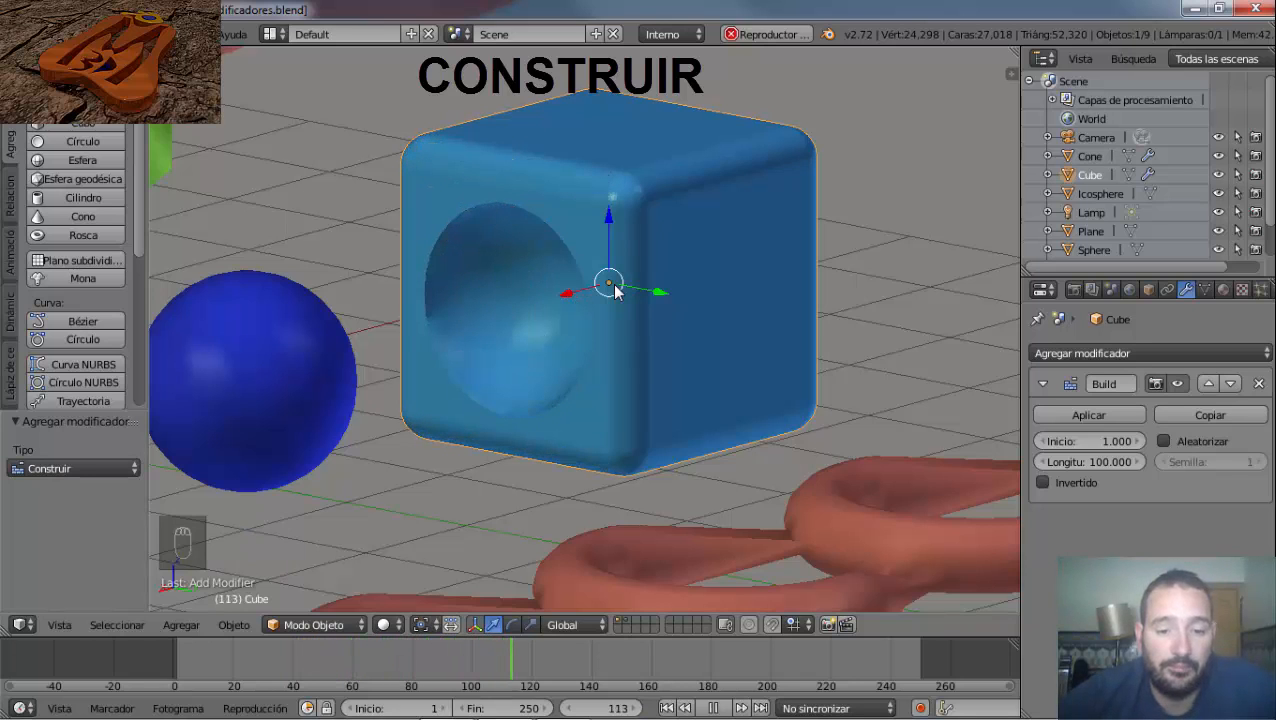
{"action": "key", "text": "Escape"}
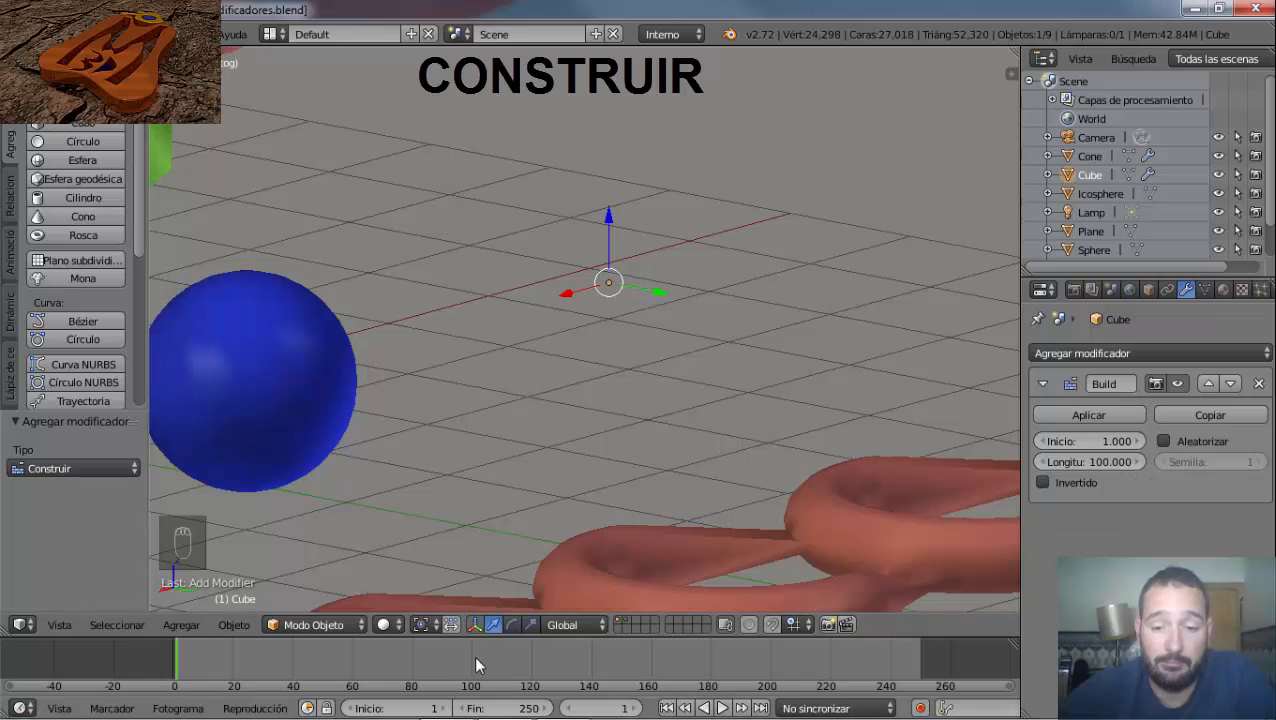
Set the Build modifier's length to 200 frames and preview the cube's slower build animation.
{"action": "left_click", "coordinate": [1096, 466]}
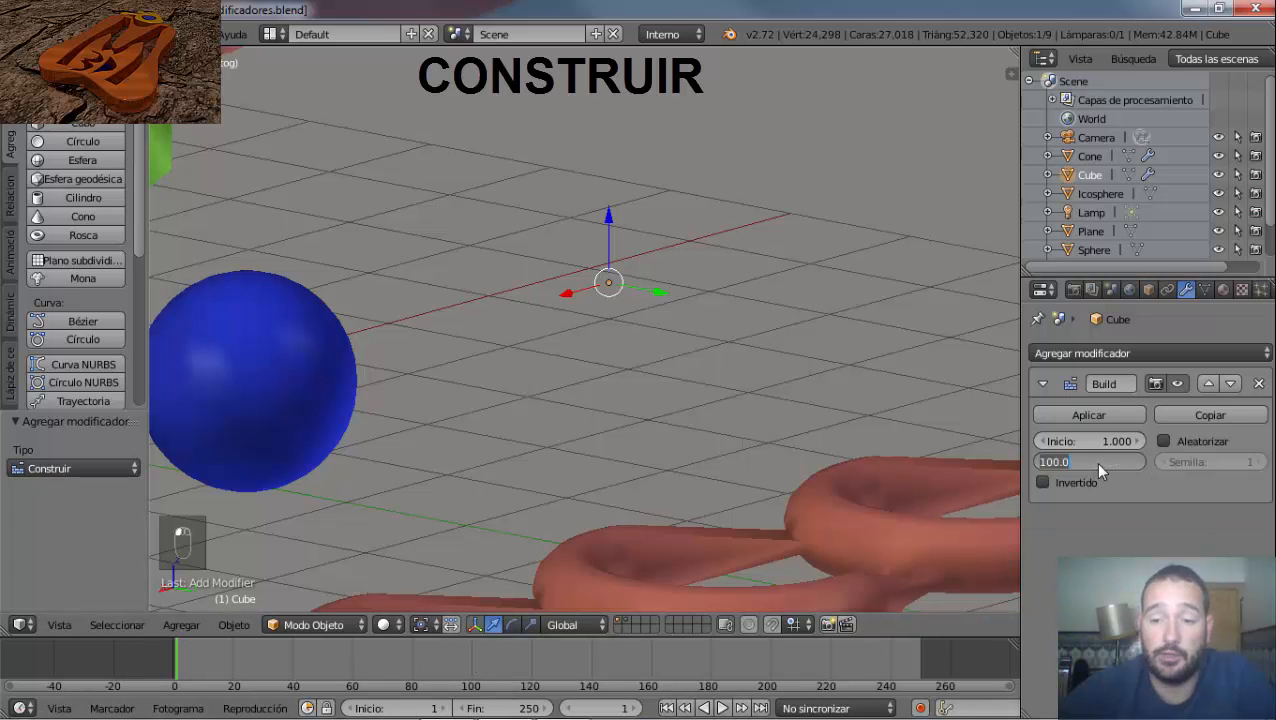
{"action": "type", "text": "200"}
{"action": "key", "text": "Return"}
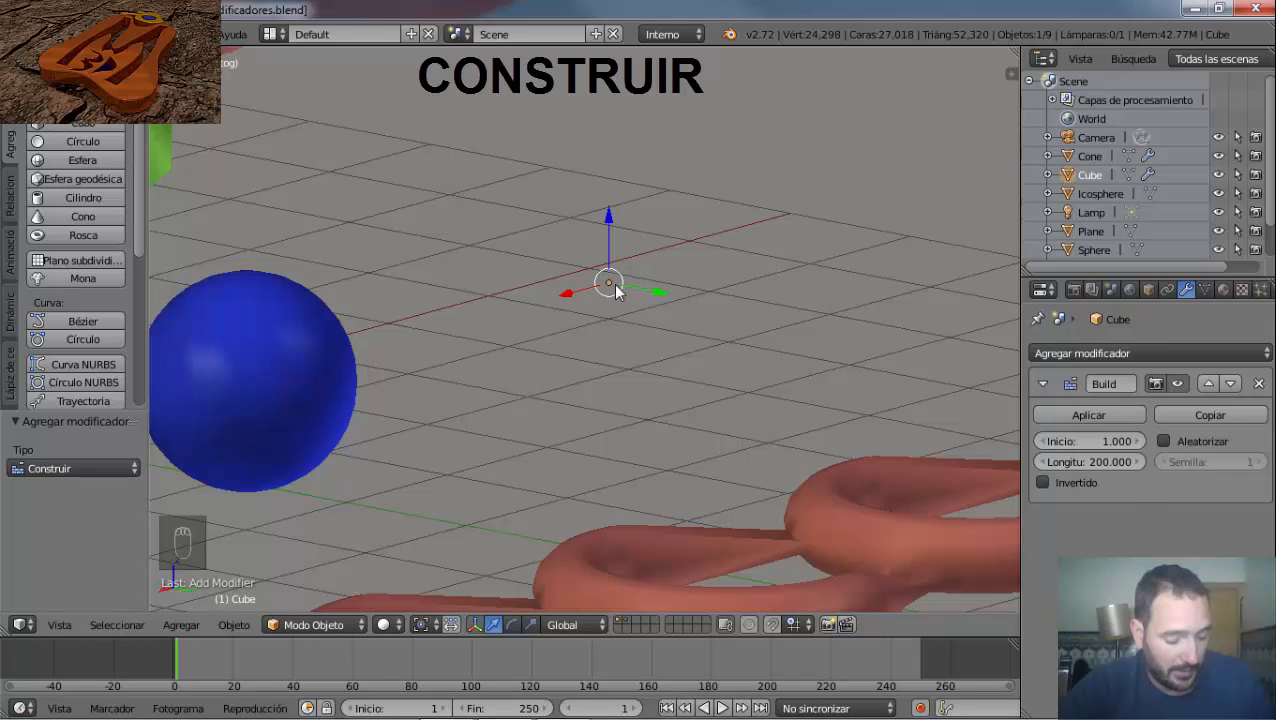
{"action": "key", "text": "alt+a"}
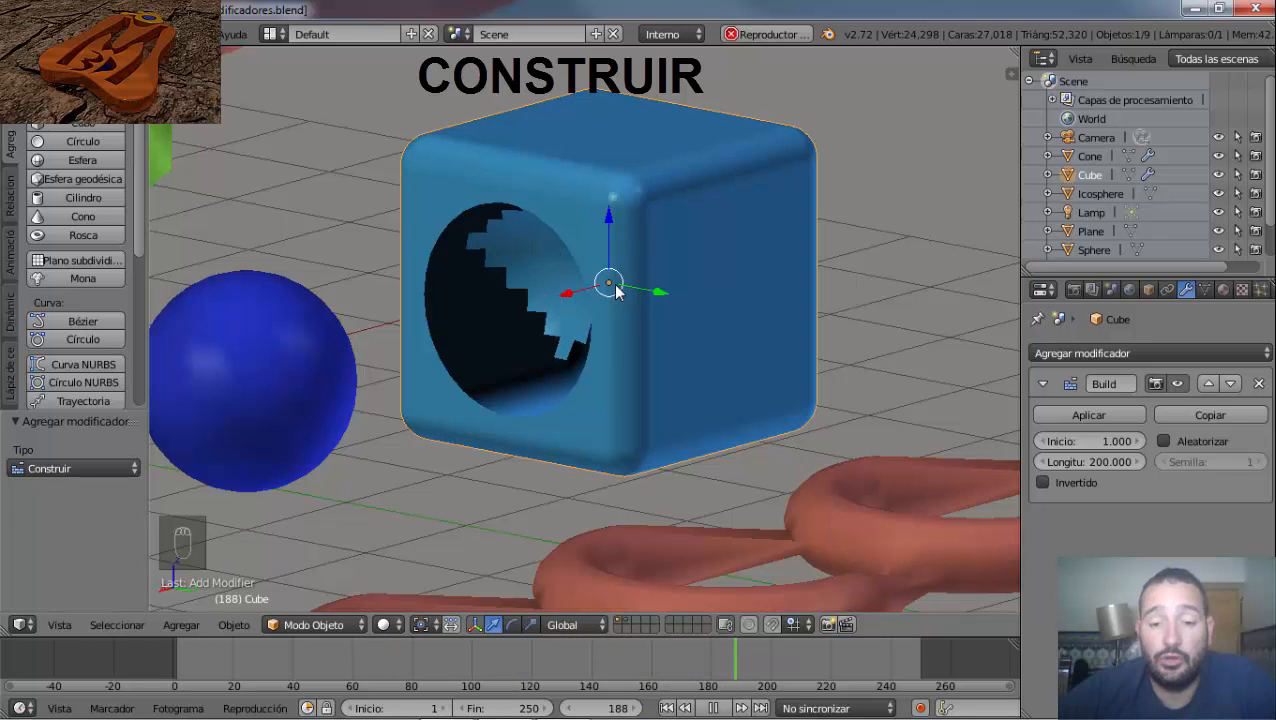
{"action": "key", "text": "Escape"}
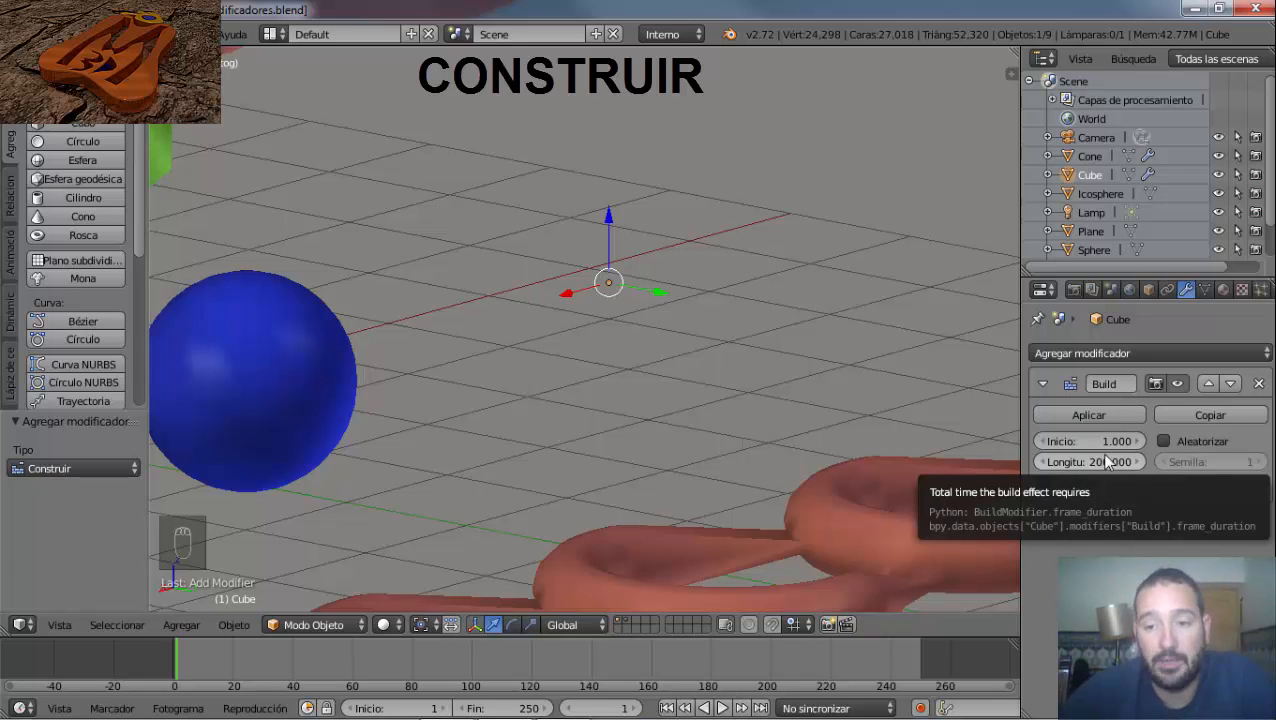
Enable Aleatorizar in the cube's Build modifier and preview the randomized build animation.
{"action": "left_click", "coordinate": [1163, 443]}
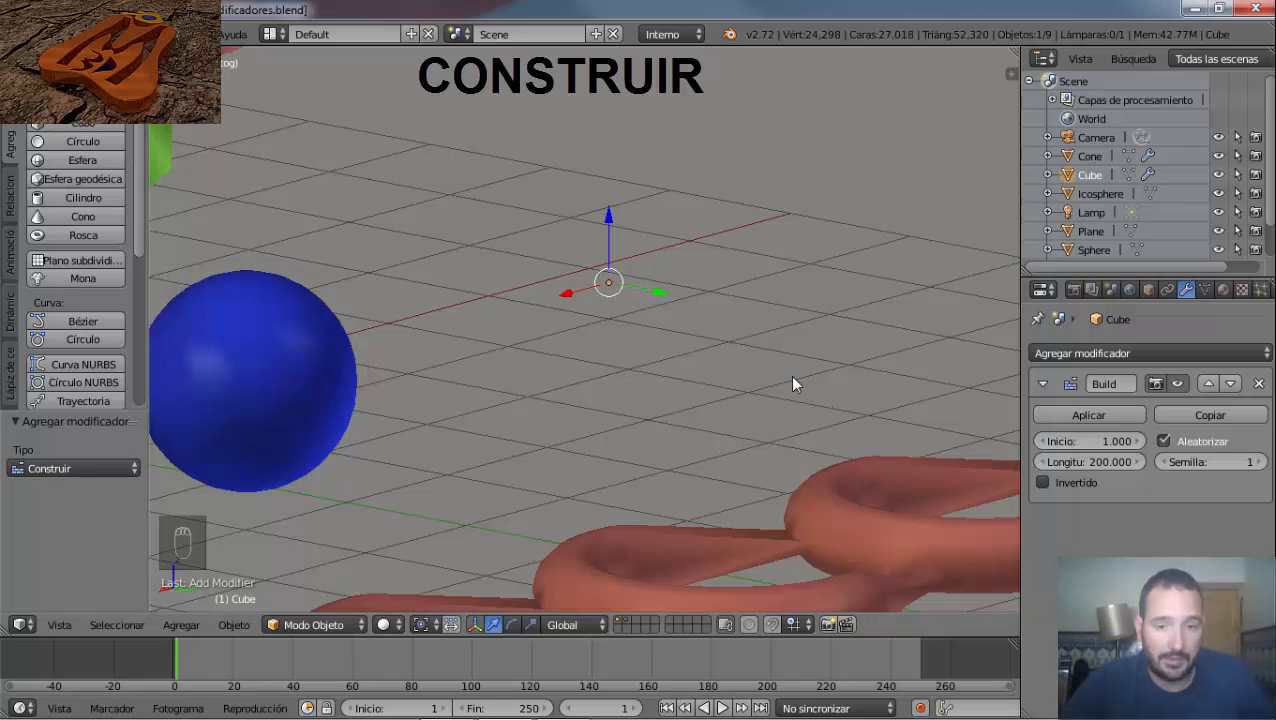
{"action": "key", "text": "alt+a"}
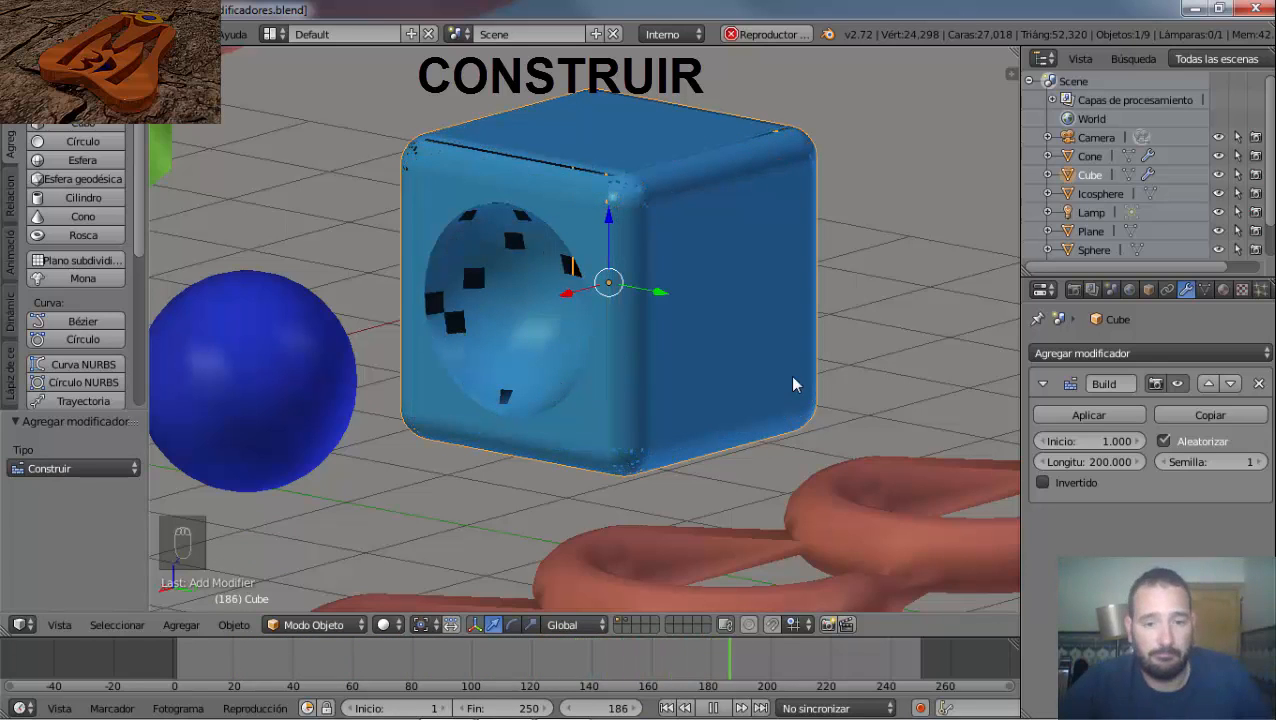
{"action": "key", "text": "Escape"}
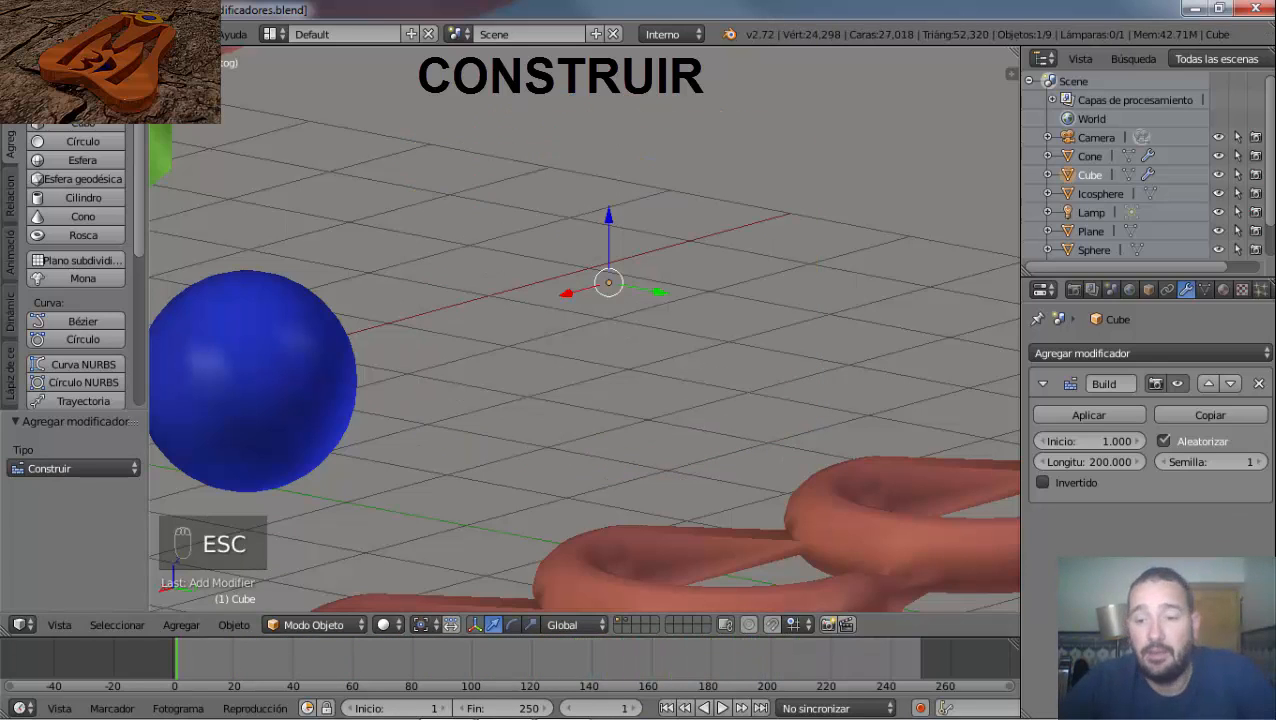
Raise the Build modifier's random seed (Semilla) to 20 and play the animation.
{"action": "left_click", "coordinate": [1259, 463]}
{"action": "left_click", "coordinate": [1259, 463]}
{"action": "left_click", "coordinate": [1259, 463]}
{"action": "left_click", "coordinate": [1259, 463]}
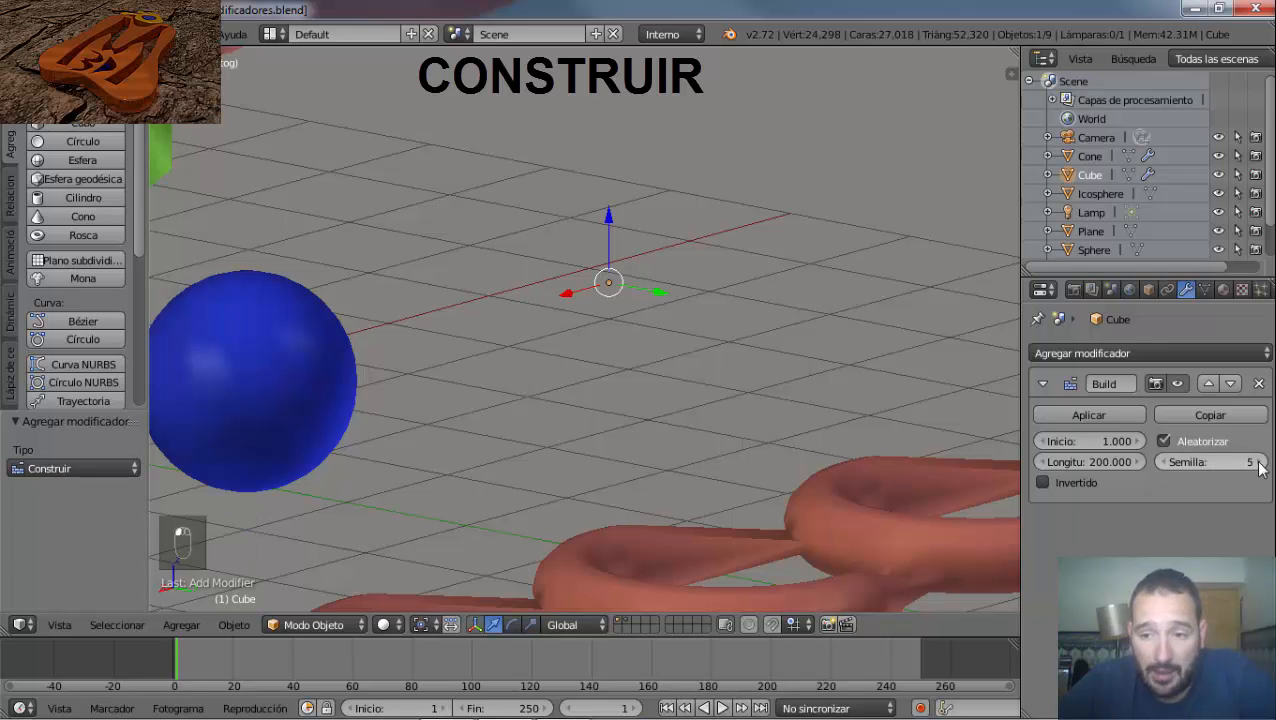
{"action": "left_click", "coordinate": [1260, 463]}
{"action": "left_click", "coordinate": [1260, 463]}
{"action": "left_click", "coordinate": [1260, 463]}
{"action": "left_click", "coordinate": [1260, 463]}
{"action": "left_click", "coordinate": [1260, 463]}
{"action": "left_click", "coordinate": [1260, 463]}
{"action": "left_click", "coordinate": [1260, 463]}
{"action": "left_click", "coordinate": [1260, 463]}
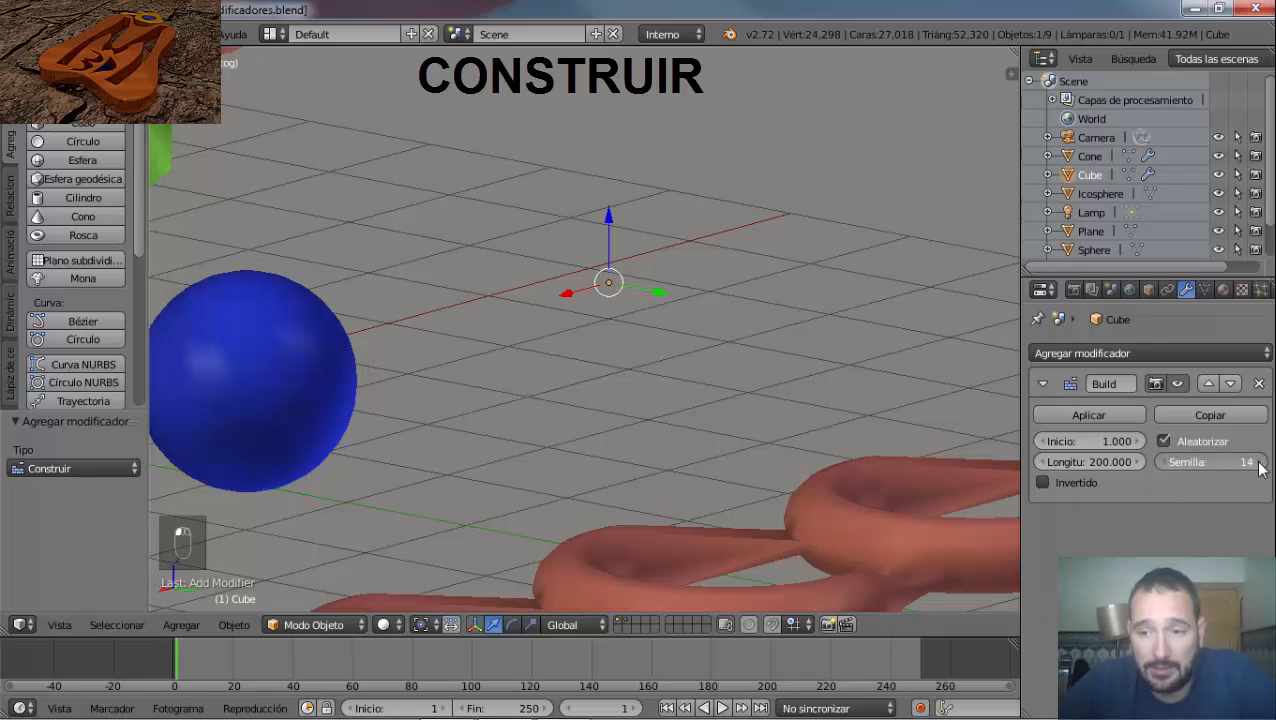
{"action": "left_click", "coordinate": [1260, 463]}
{"action": "left_click", "coordinate": [1260, 463]}
{"action": "left_click", "coordinate": [1260, 463]}
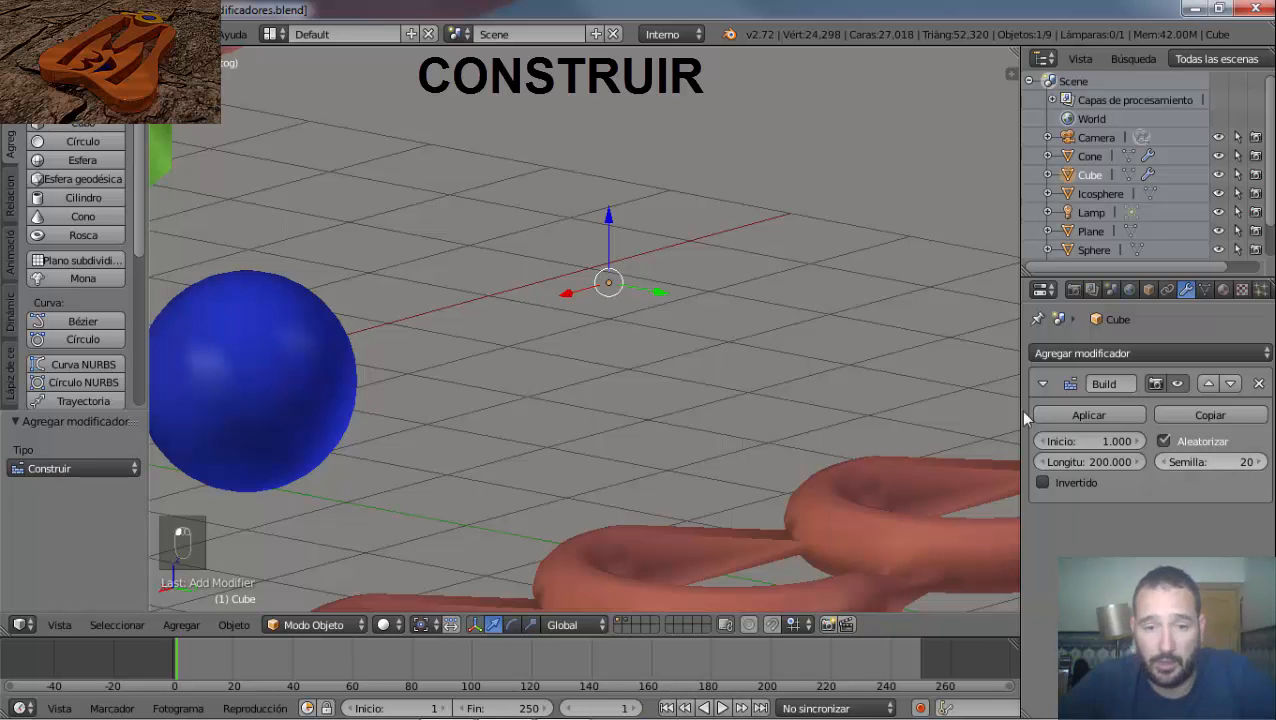
{"action": "key", "text": "alt+a"}
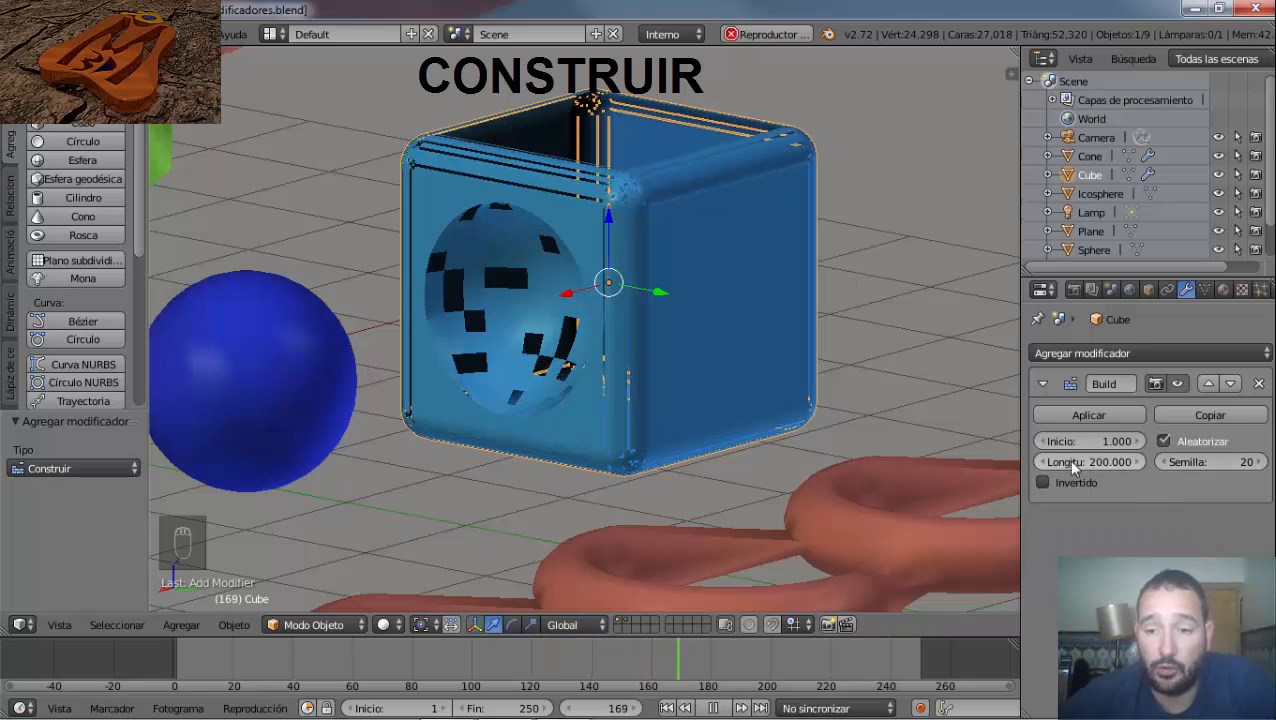
Turn off Aleatorizar in the Build modifier and stop the animation playback.
{"action": "left_click", "coordinate": [1164, 441]}
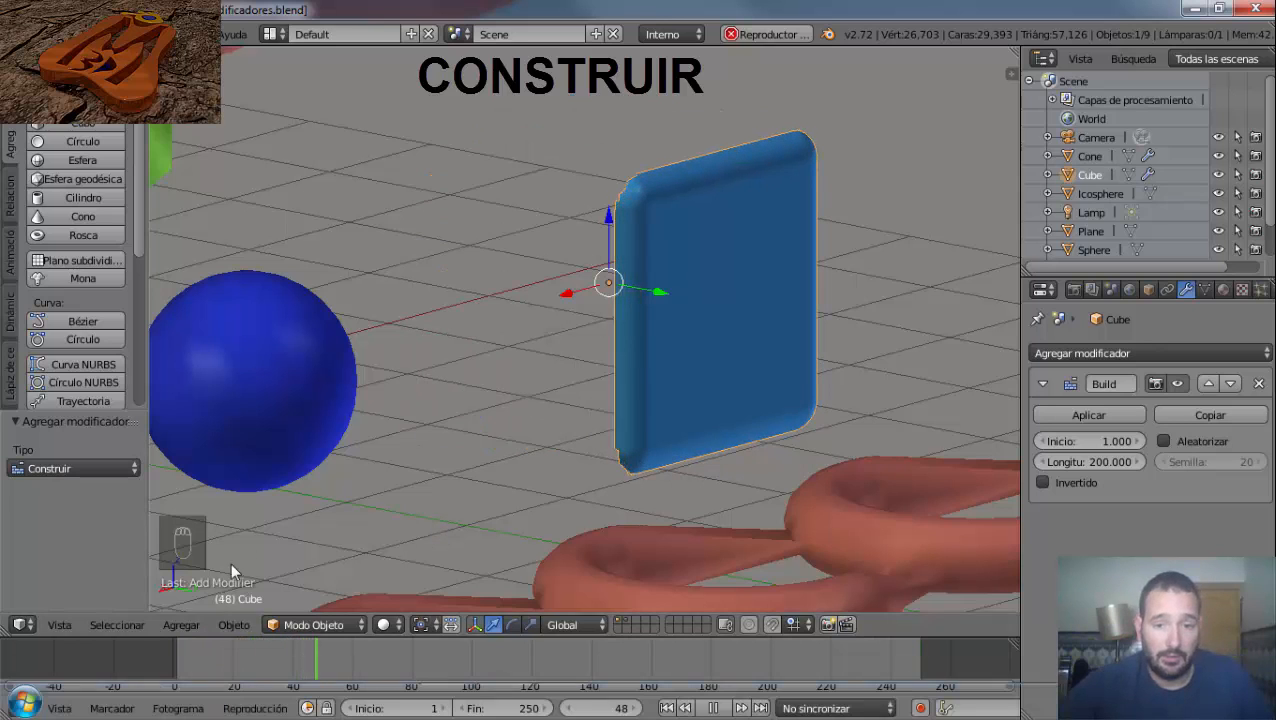
{"action": "key", "text": "Escape"}
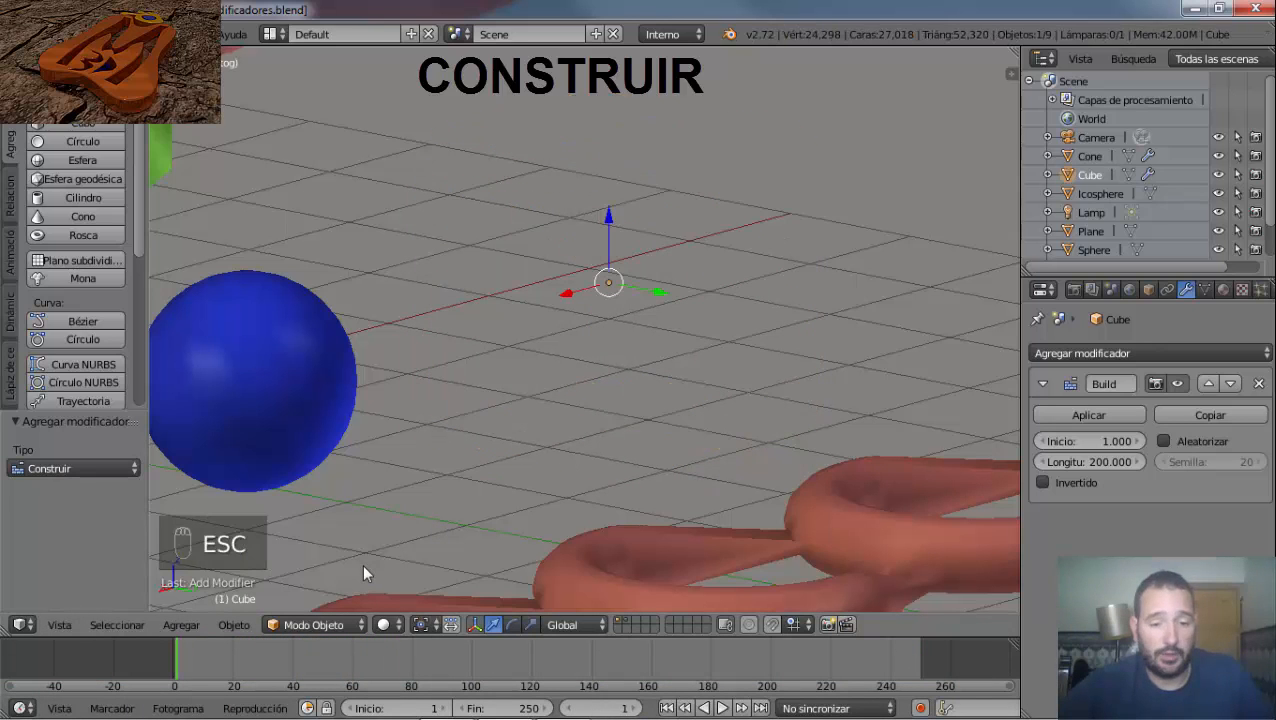
Preview the cube's build animation without randomizing and enable Invertido in its Build modifier.
{"action": "key", "text": "alt+a"}
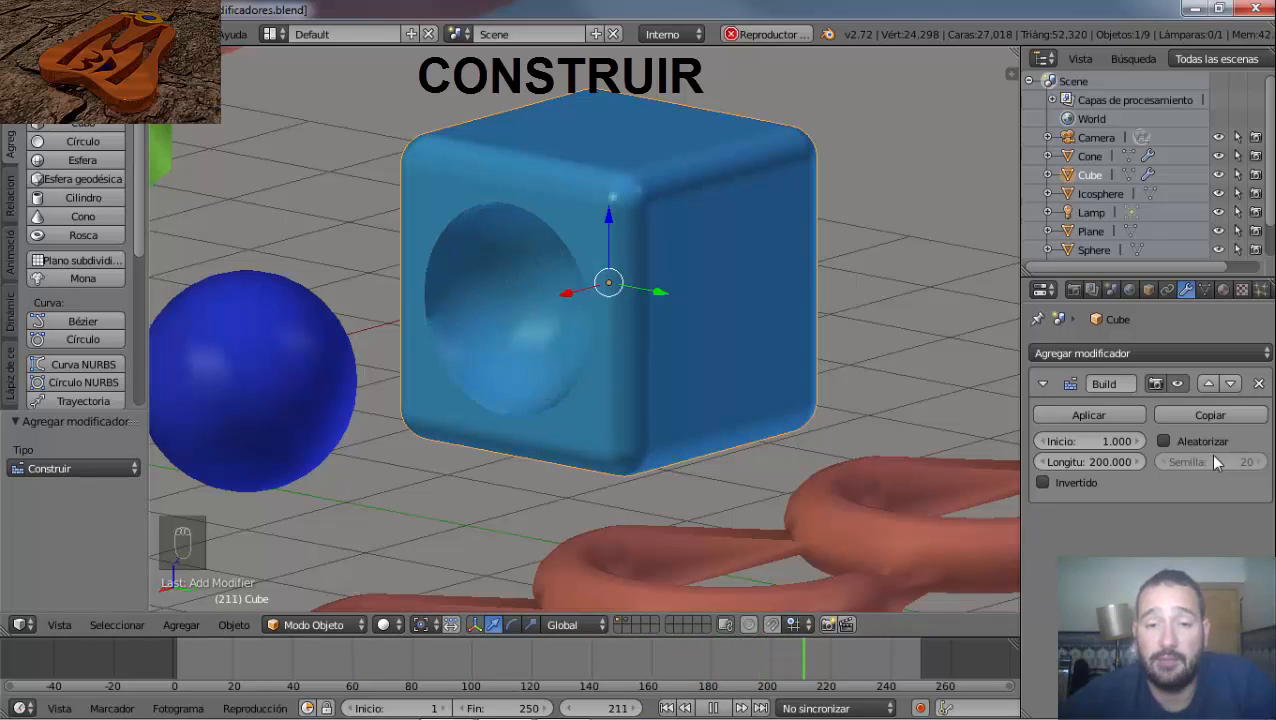
{"action": "key", "text": "Escape"}
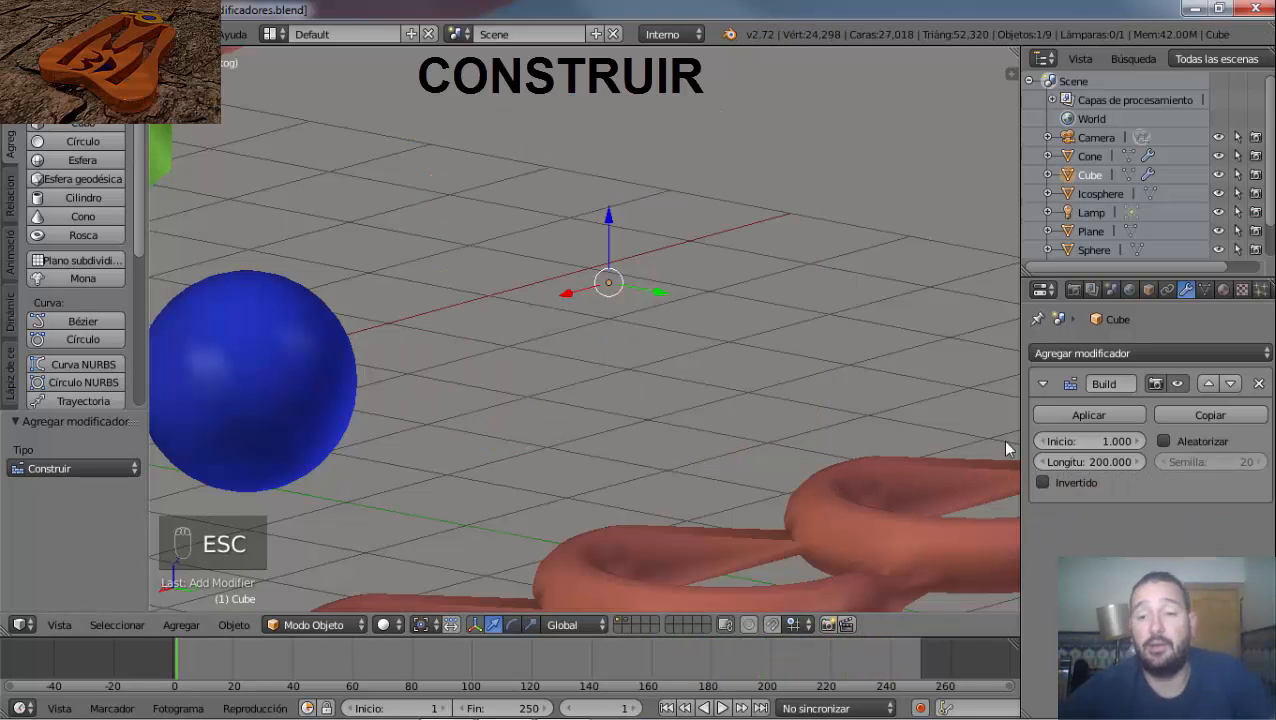
{"action": "left_click", "coordinate": [1044, 480]}
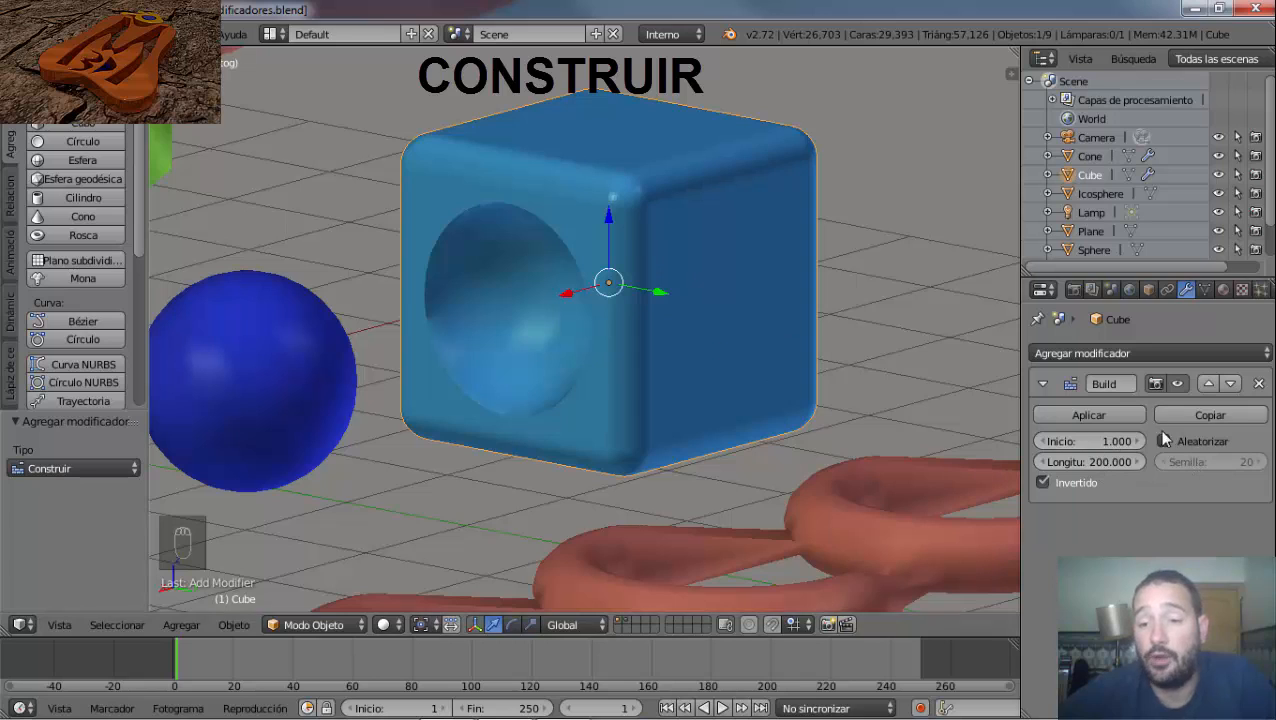
Set the Build modifier's start (Inicio) to 5 and preview the cube's inverted animation.
{"action": "left_click", "coordinate": [1112, 443]}
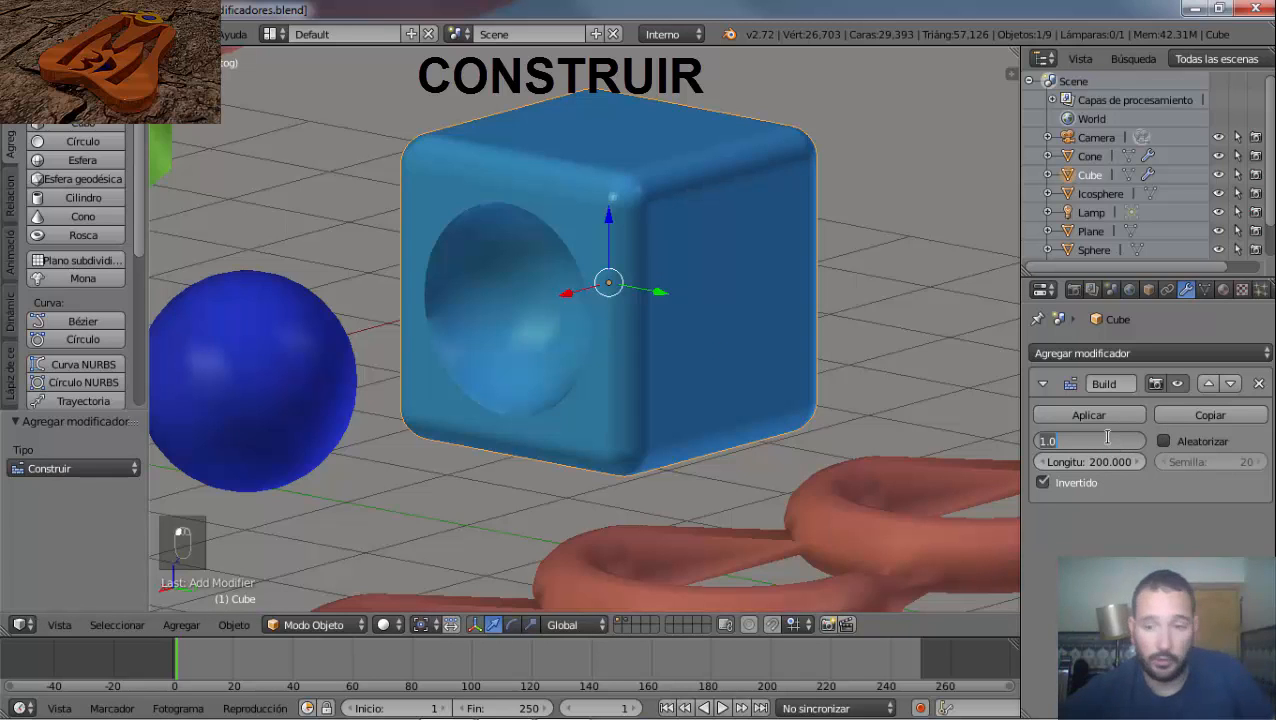
{"action": "type", "text": "5"}
{"action": "key", "text": "Return"}
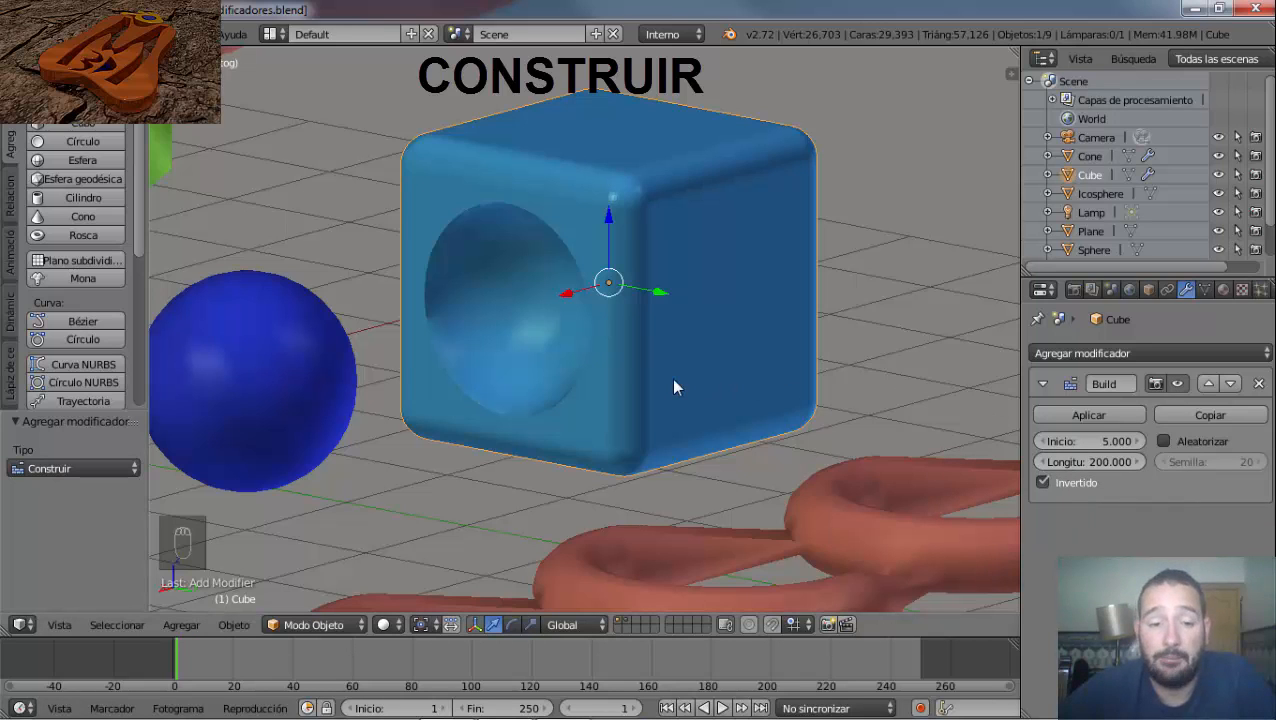
{"action": "key", "text": "alt+a"}
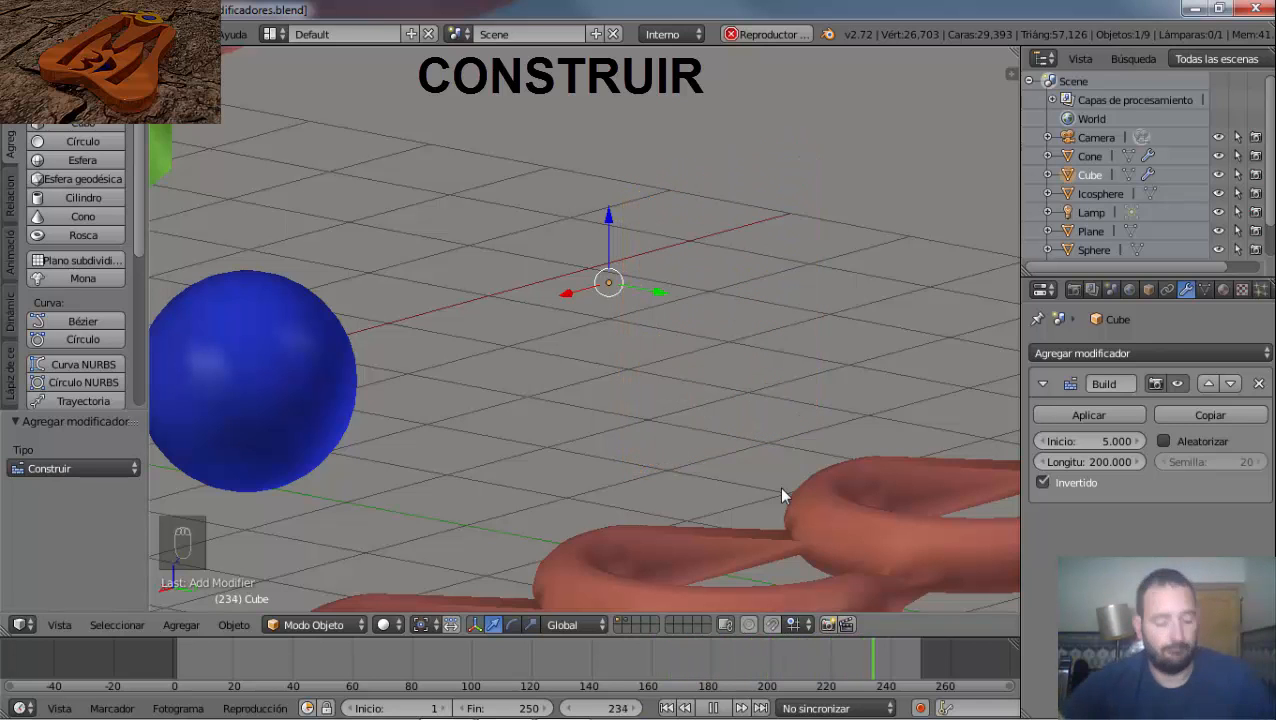
{"action": "key", "text": "Escape"}
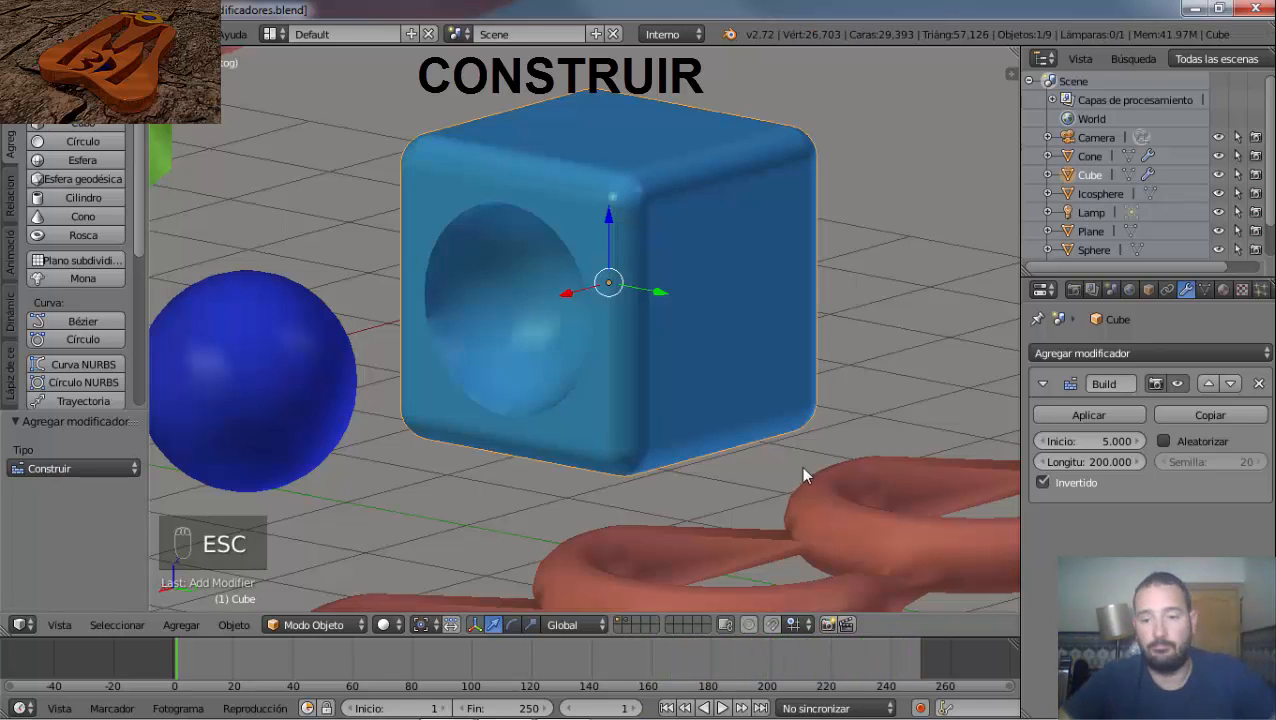
Enable Aleatorizar with Semilla 1 in the cube's Build modifier and preview the randomized inverted animation.
{"action": "left_click", "coordinate": [1163, 441]}
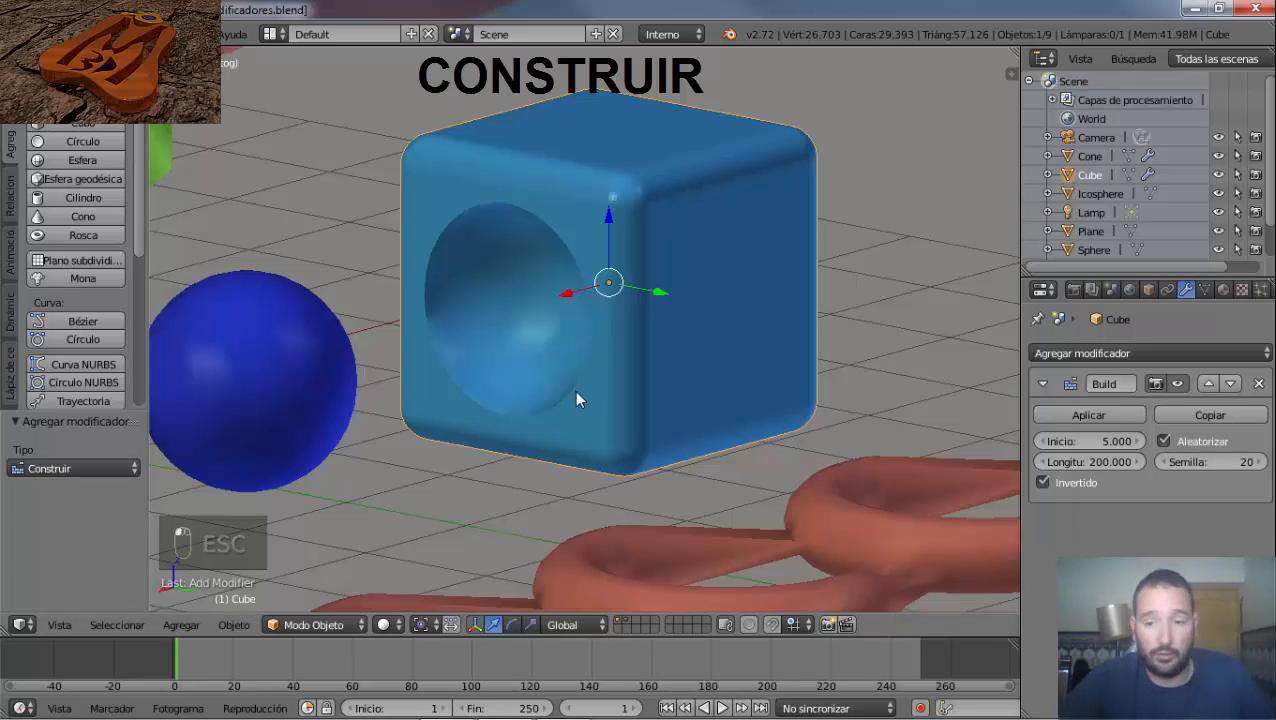
{"action": "left_click", "coordinate": [1166, 462]}
{"action": "left_click", "coordinate": [1166, 462]}
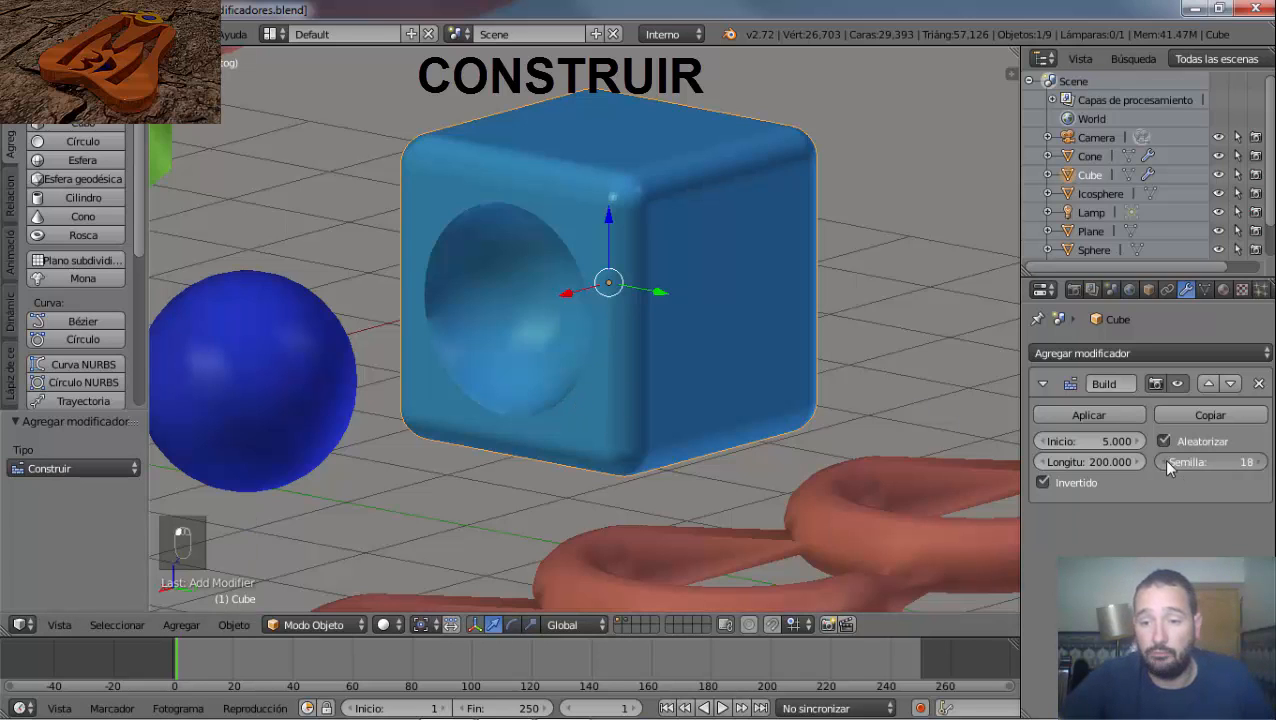
{"action": "left_click", "coordinate": [1166, 462]}
{"action": "left_click", "coordinate": [1166, 462]}
{"action": "left_click", "coordinate": [1166, 462]}
{"action": "left_click", "coordinate": [1166, 462]}
{"action": "left_click", "coordinate": [1166, 462]}
{"action": "left_click", "coordinate": [1167, 462]}
{"action": "left_click", "coordinate": [1167, 462]}
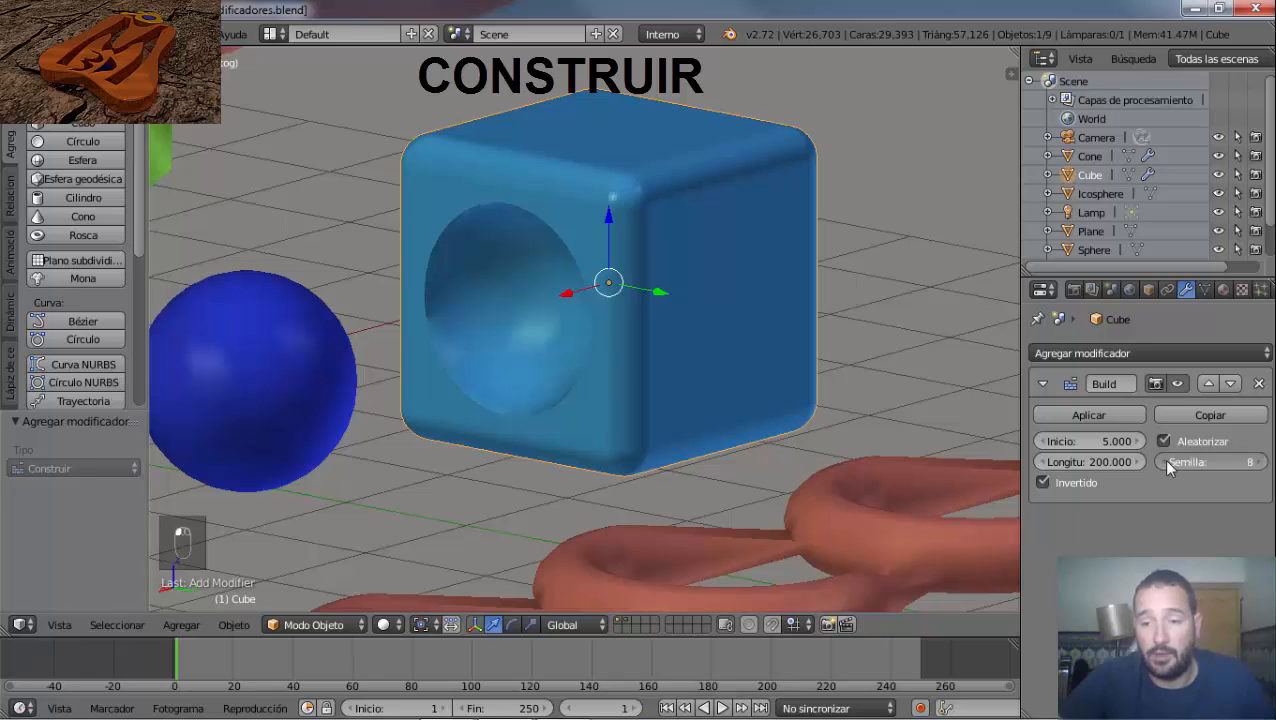
{"action": "left_click", "coordinate": [1167, 462]}
{"action": "left_click", "coordinate": [1167, 462]}
{"action": "left_click", "coordinate": [1167, 462]}
{"action": "left_click", "coordinate": [1167, 462]}
{"action": "left_click", "coordinate": [1167, 462]}
{"action": "left_click", "coordinate": [1167, 462]}
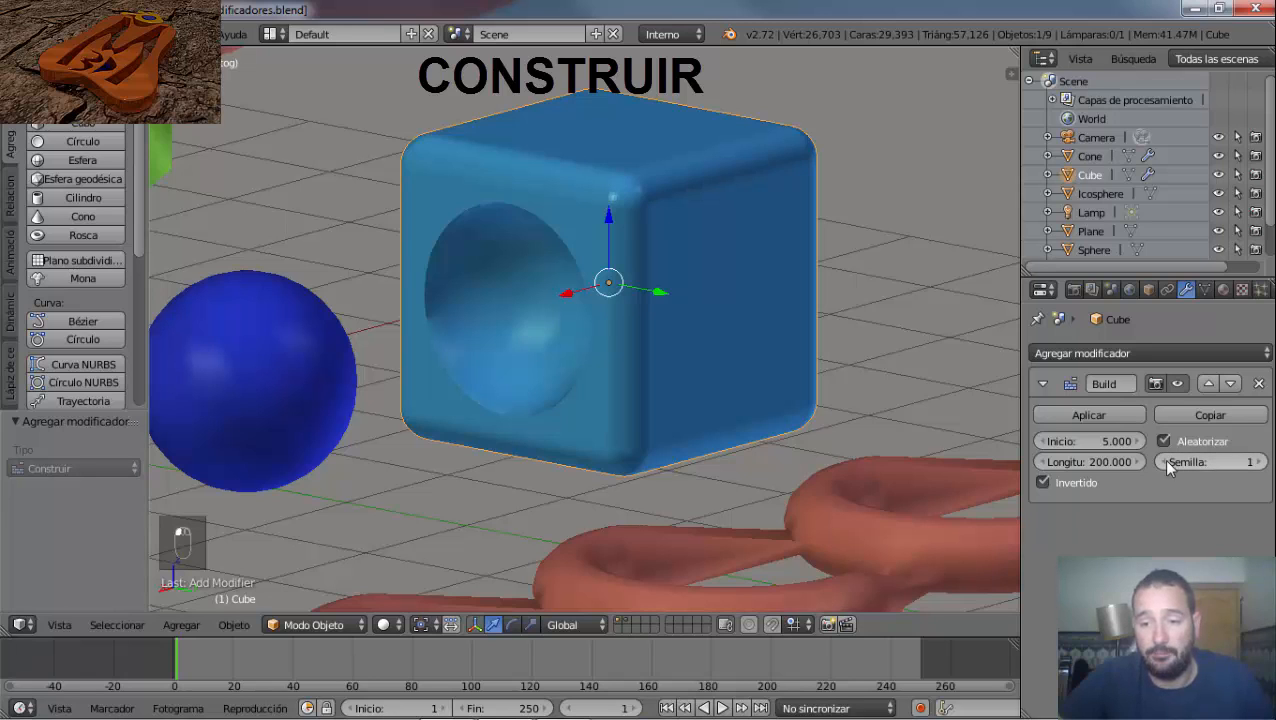
{"action": "key", "text": "alt+a"}
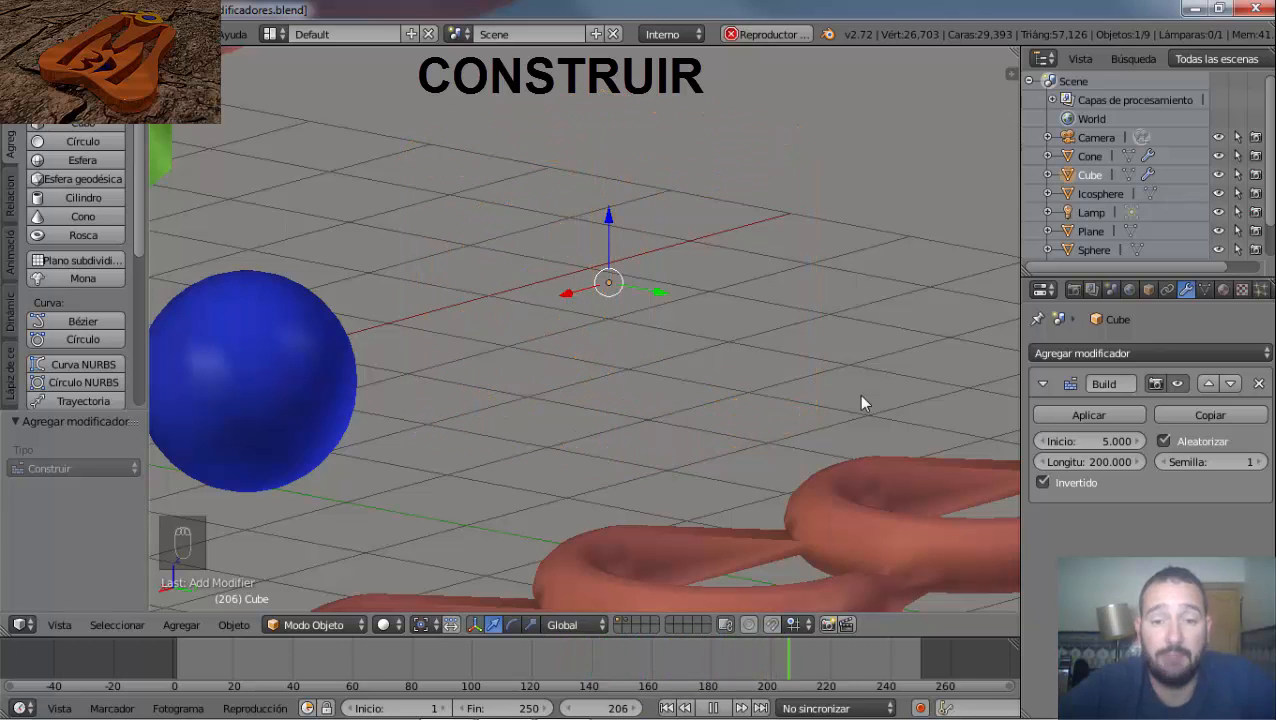
{"action": "key", "text": "Escape"}
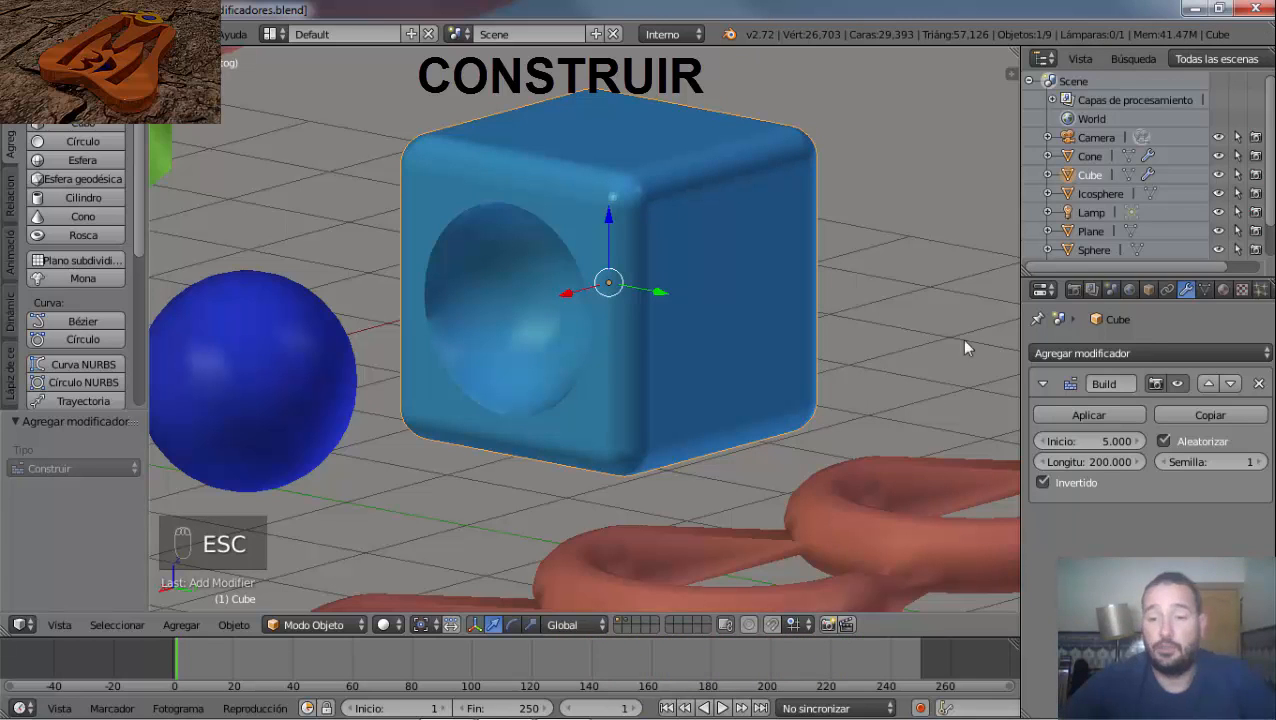
Set the Build modifier's Longitud to 50 and Inicio to 1, and preview the faster animation.
{"action": "left_click", "coordinate": [1102, 467]}
{"action": "type", "text": "50"}
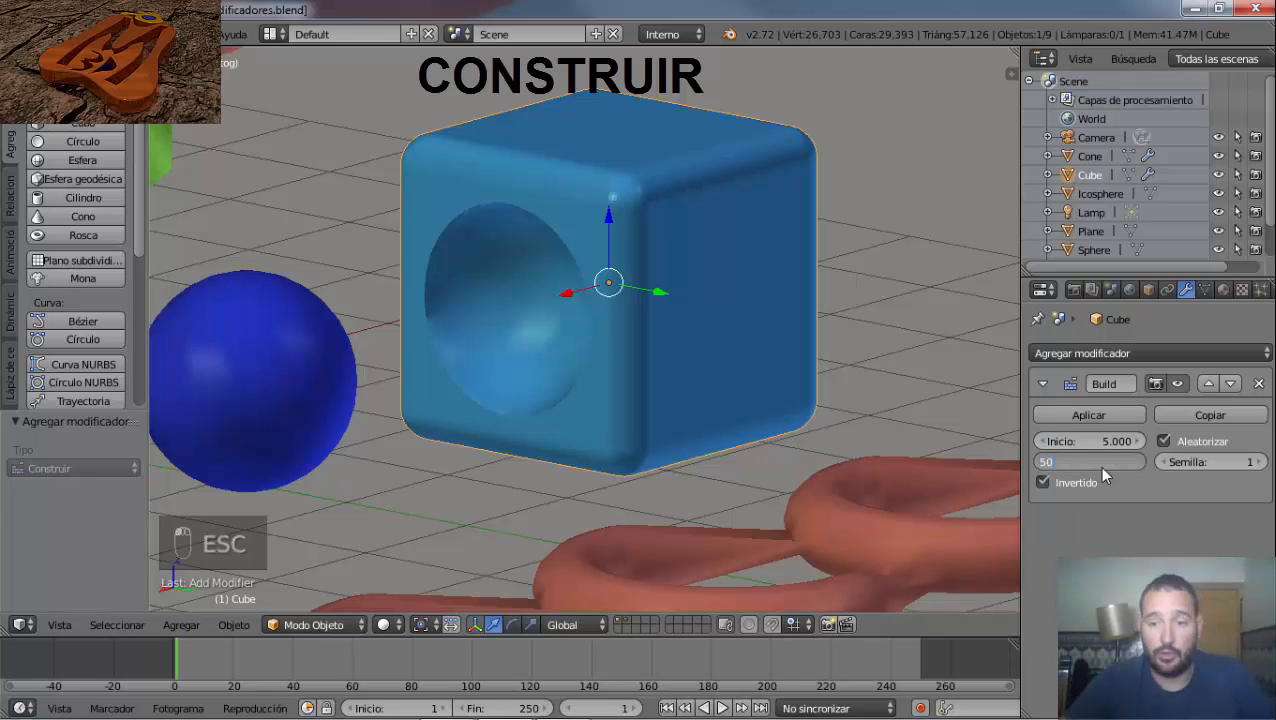
{"action": "key", "text": "Return"}
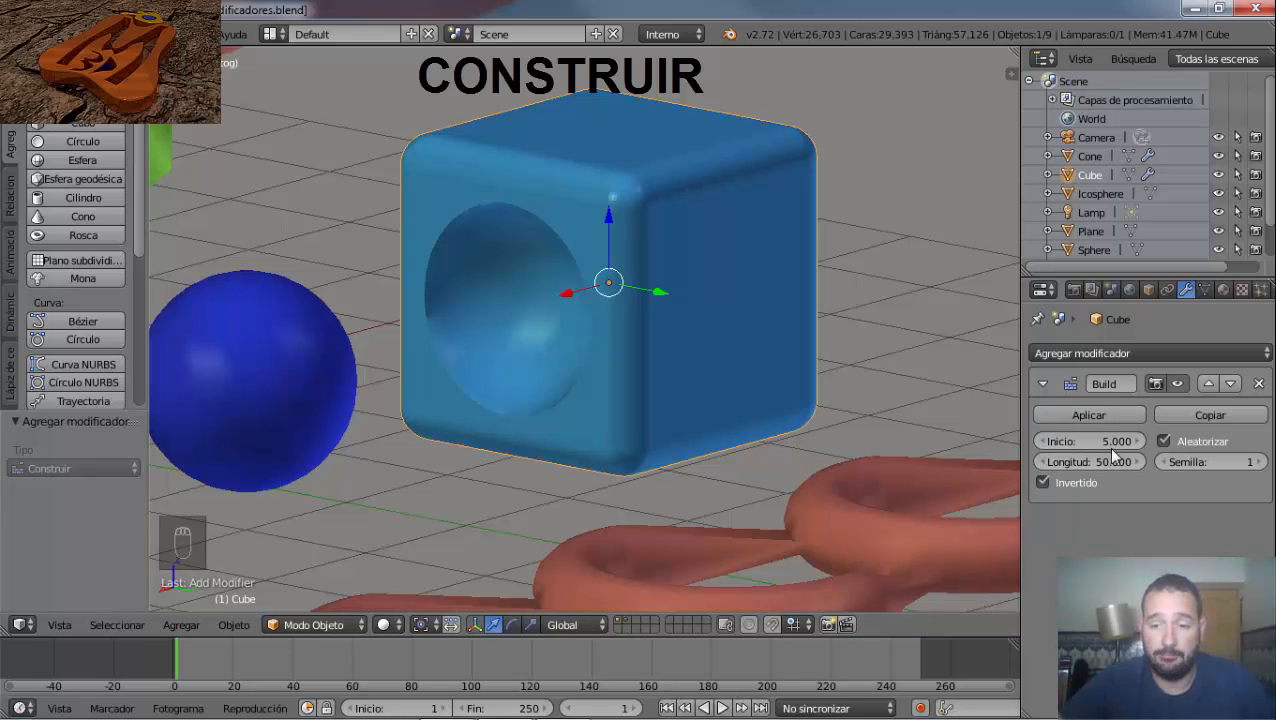
{"action": "left_click", "coordinate": [1110, 448]}
{"action": "type", "text": "1"}
{"action": "key", "text": "Return"}
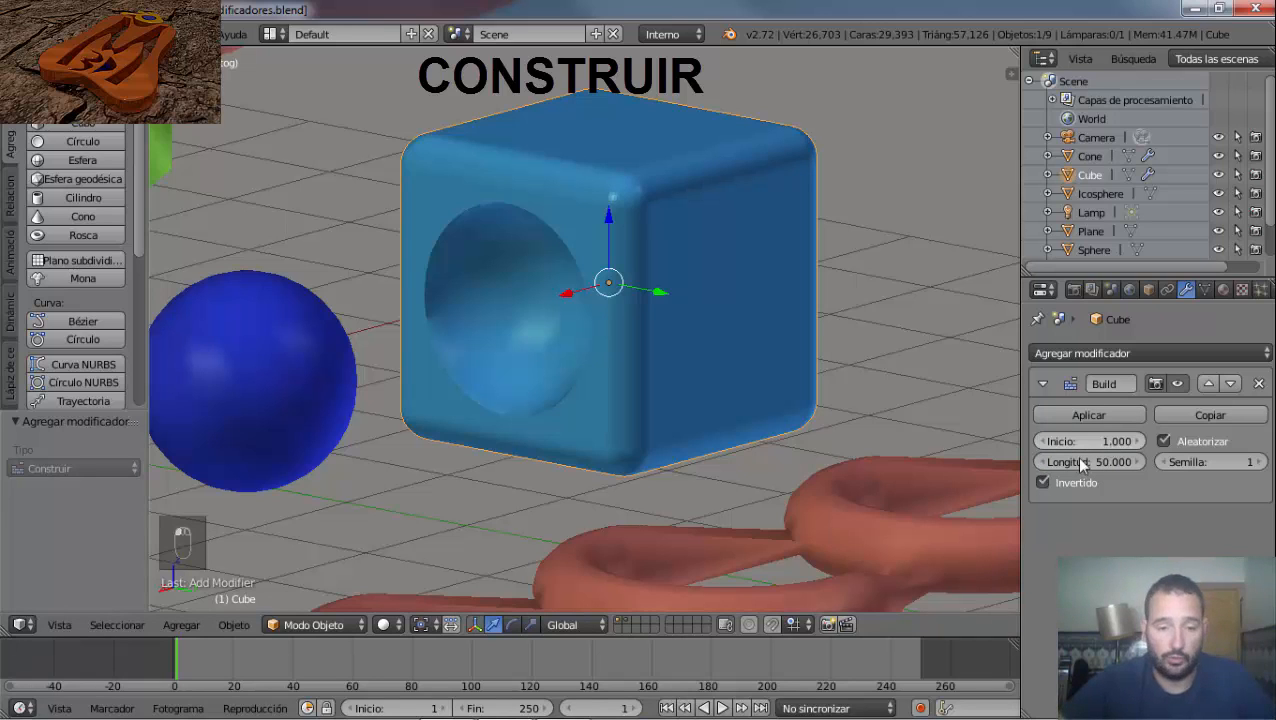
{"action": "key", "text": "alt+a"}
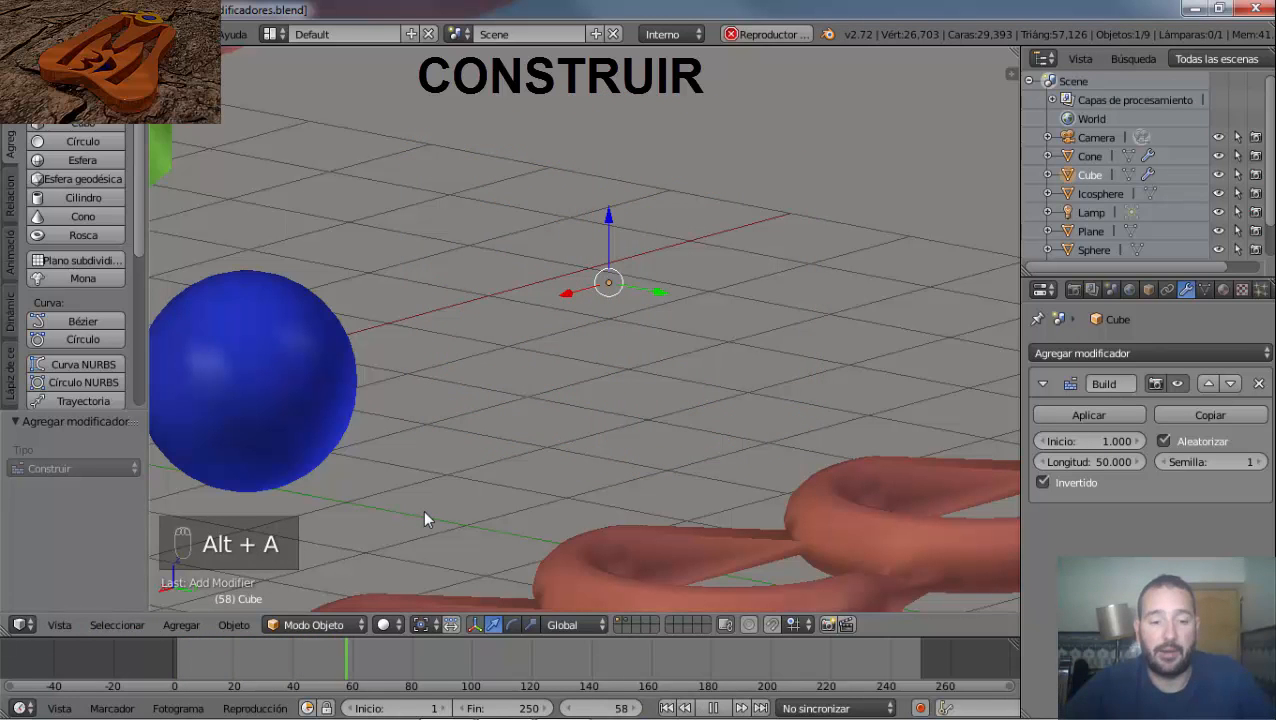
{"action": "key", "text": "Escape"}
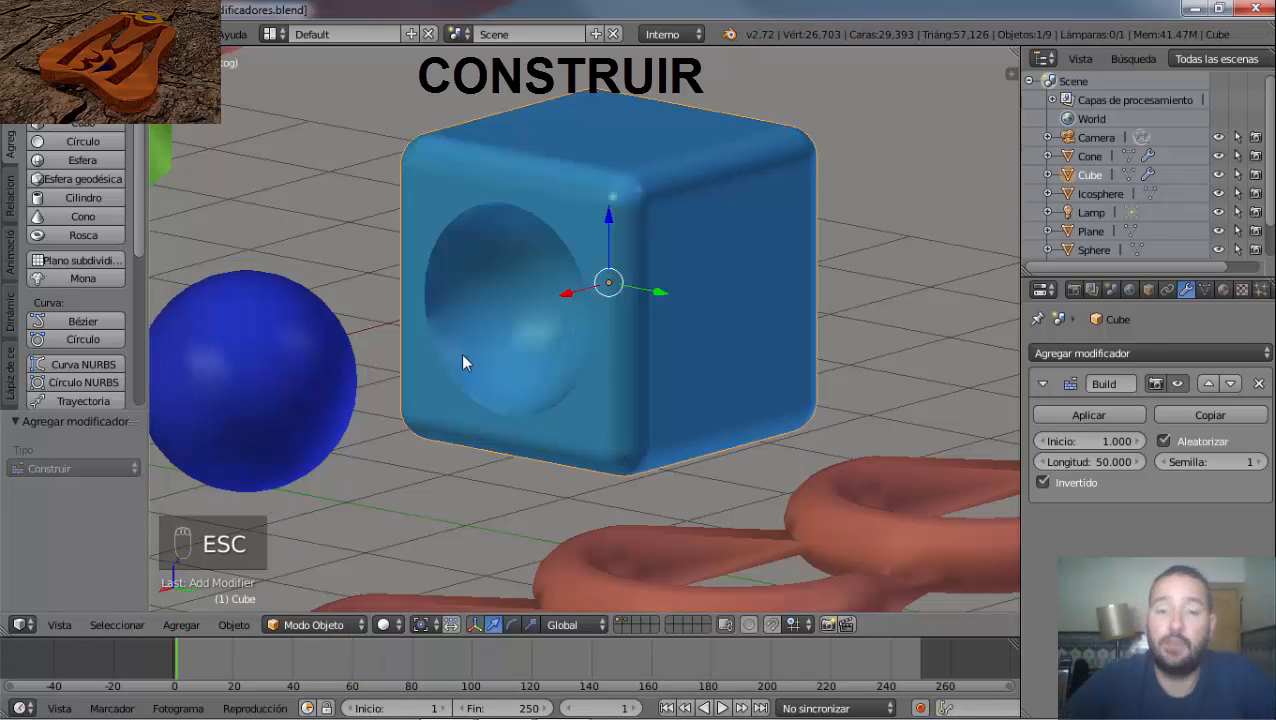
Remove the Build modifier from the blue cube.
{"action": "middle_click_drag", "start_coordinate": [461, 353], "coordinate": [719, 371]}
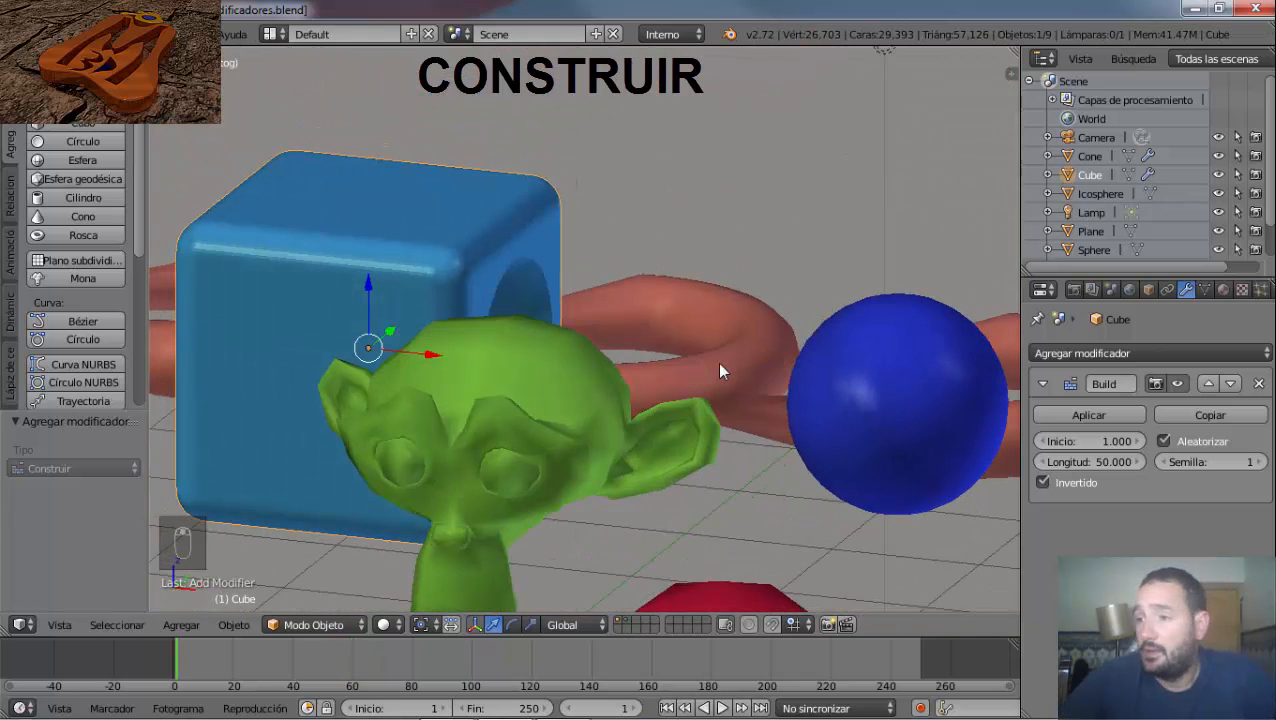
{"action": "left_click", "coordinate": [1259, 384]}
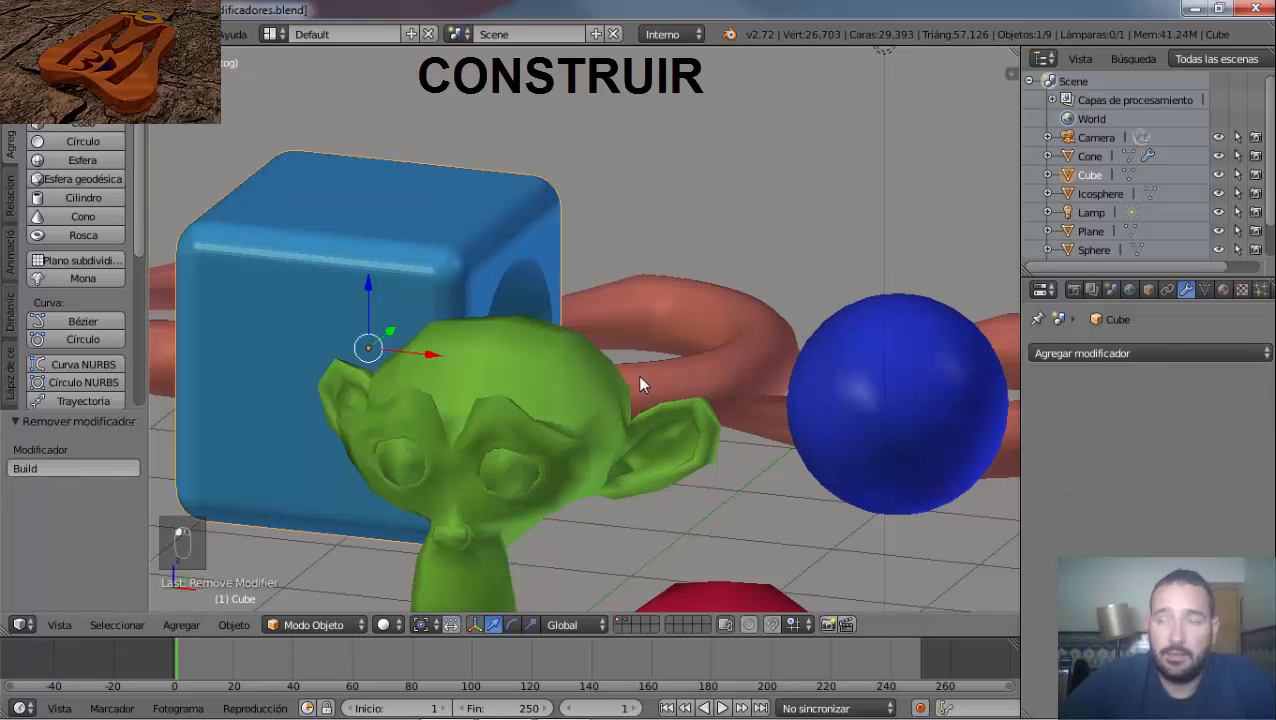
{"action": "middle_click_drag", "start_coordinate": [637, 375], "coordinate": [494, 373]}
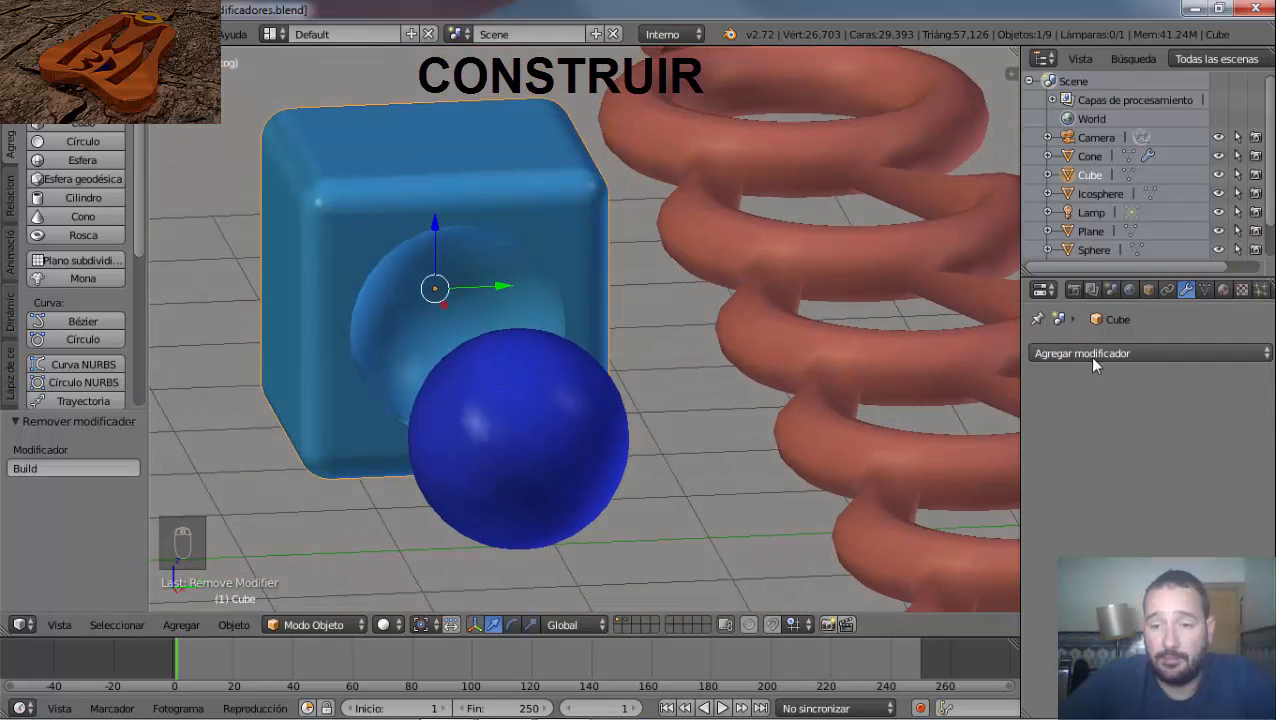
{"action": "left_click", "coordinate": [1092, 357]}
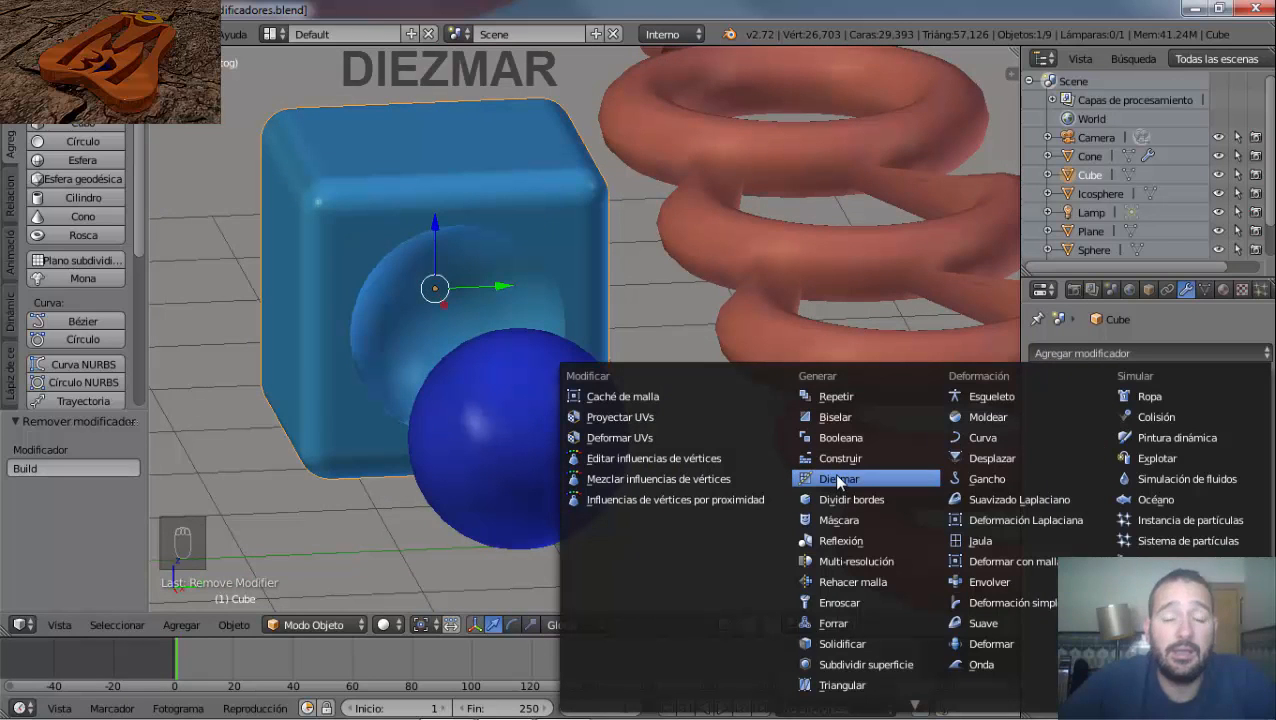
{"action": "right_click_drag", "start_coordinate": [233, 413], "coordinate": [377, 454]}
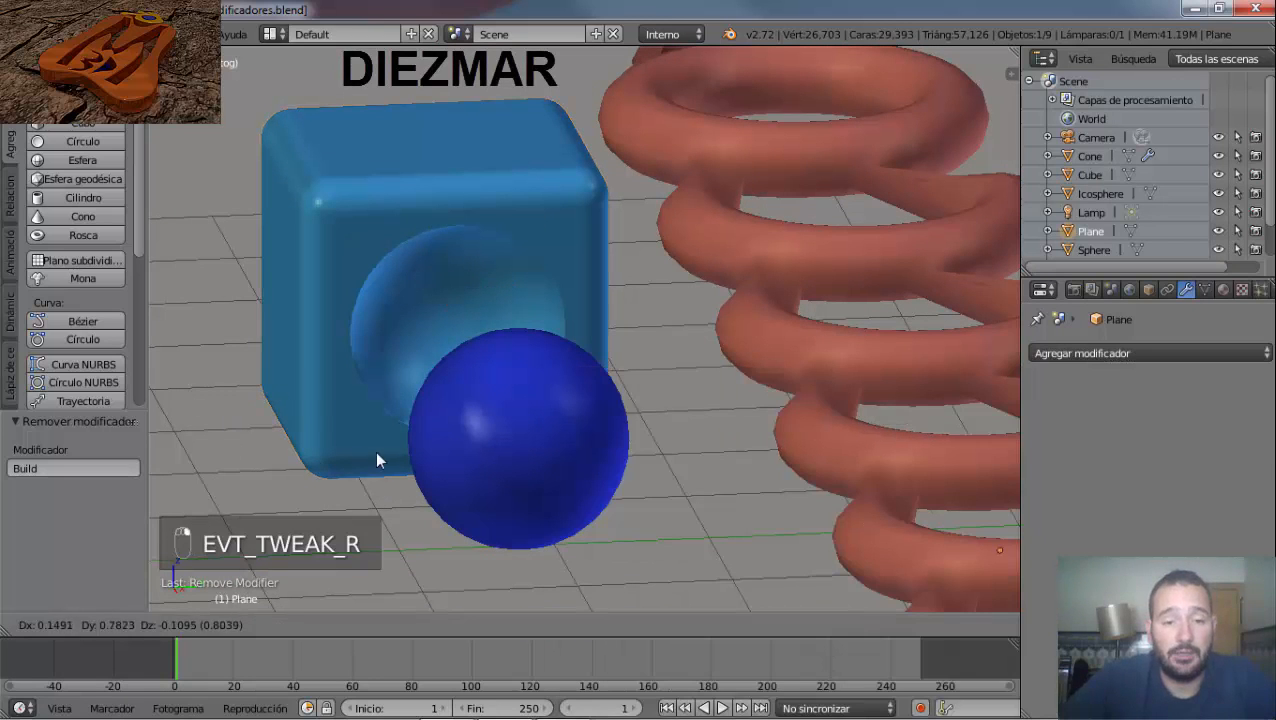
{"action": "right_click_drag", "start_coordinate": [239, 441], "coordinate": [190, 438]}
{"action": "key", "text": "y"}
Select the green monkey head and centre the view on it.
{"action": "middle_click_drag", "start_coordinate": [193, 436], "coordinate": [342, 447]}
{"action": "scroll", "coordinate": [343, 449], "scroll_direction": "down", "scroll_amount": 1}
{"action": "right_click", "coordinate": [495, 460]}
{"action": "middle_click_drag", "start_coordinate": [528, 532], "coordinate": [538, 504]}
{"action": "key", "text": "KP_Decimal"}
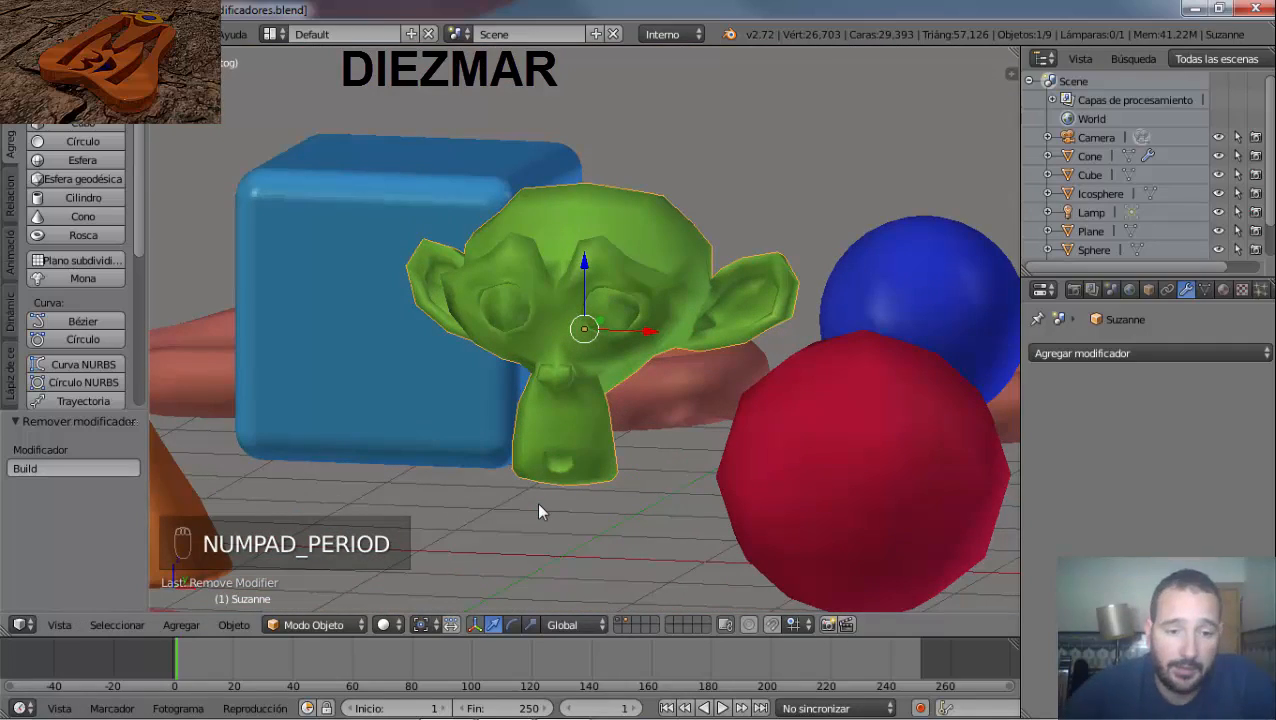
Isolate the monkey head in local view, and clear the transform manipulator and 3D cursor away from it.
{"action": "middle_click_drag", "start_coordinate": [679, 446], "coordinate": [756, 470]}
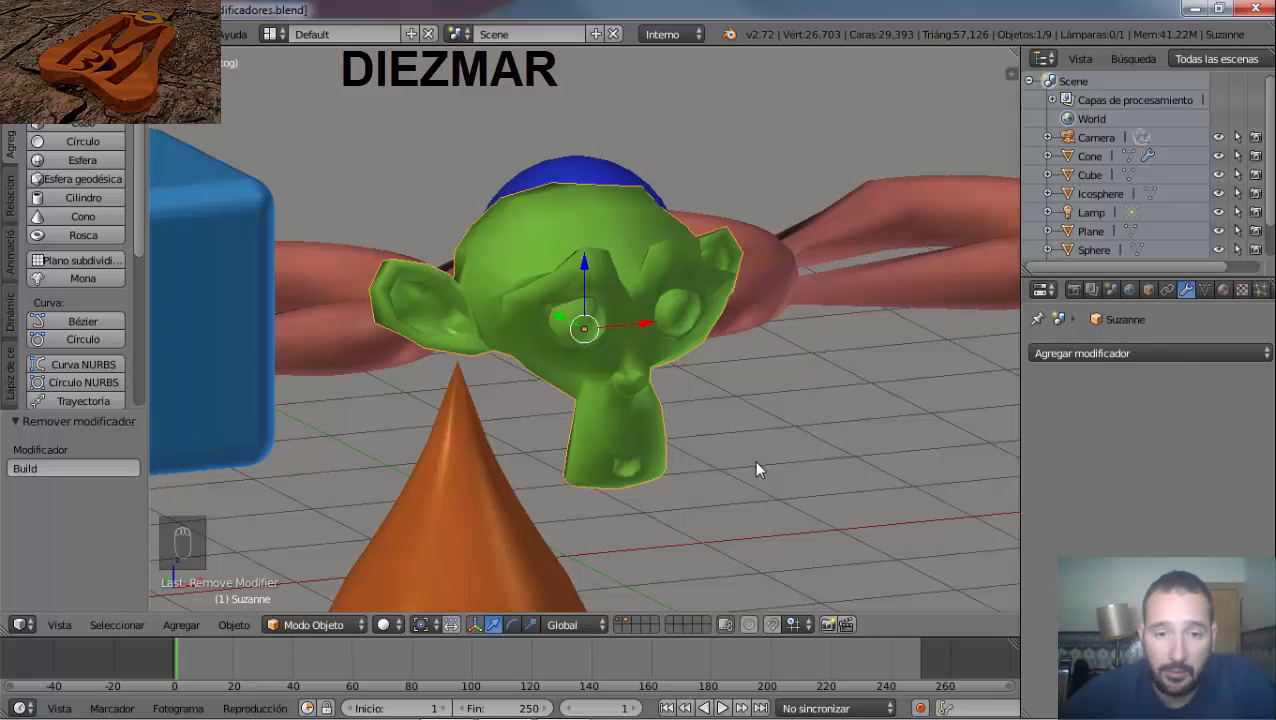
{"action": "key", "text": "KP_Divide"}
{"action": "middle_click_drag", "start_coordinate": [746, 345], "coordinate": [582, 370]}
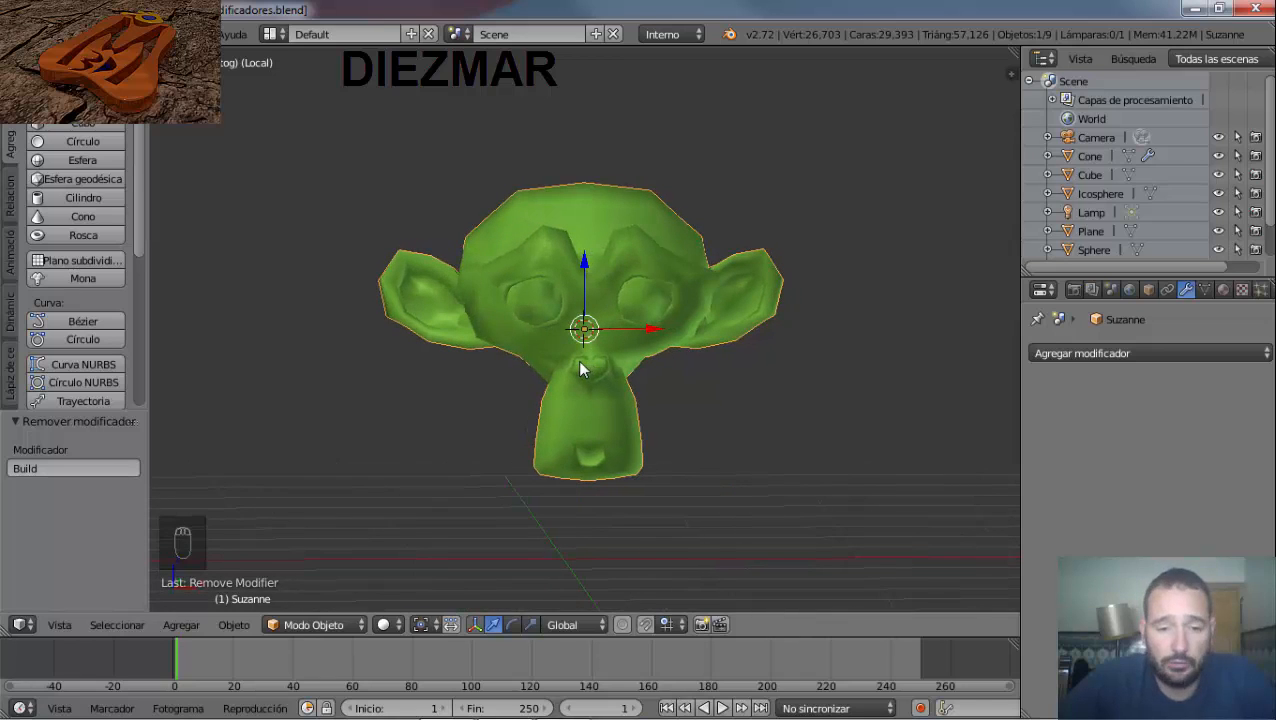
{"action": "left_click", "coordinate": [474, 624]}
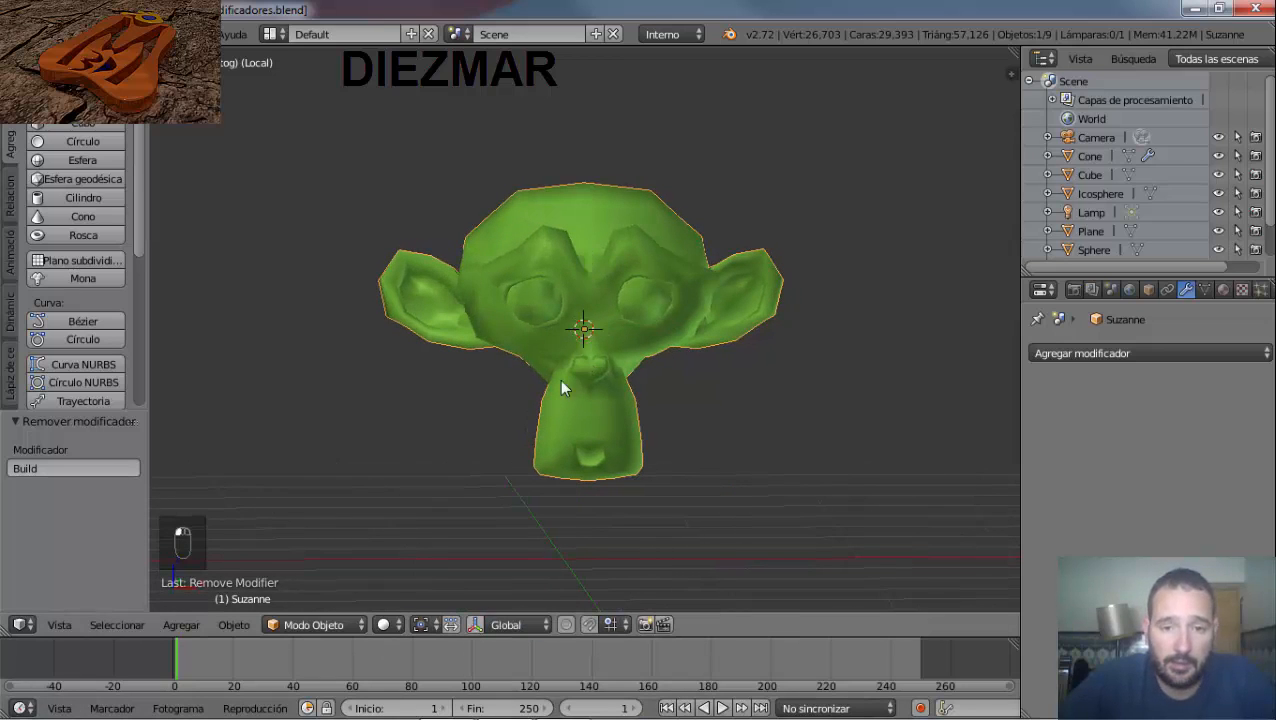
{"action": "left_click", "coordinate": [842, 333]}
Add a Diezmar (Decimate) modifier to the monkey head.
{"action": "left_click", "coordinate": [1085, 352]}
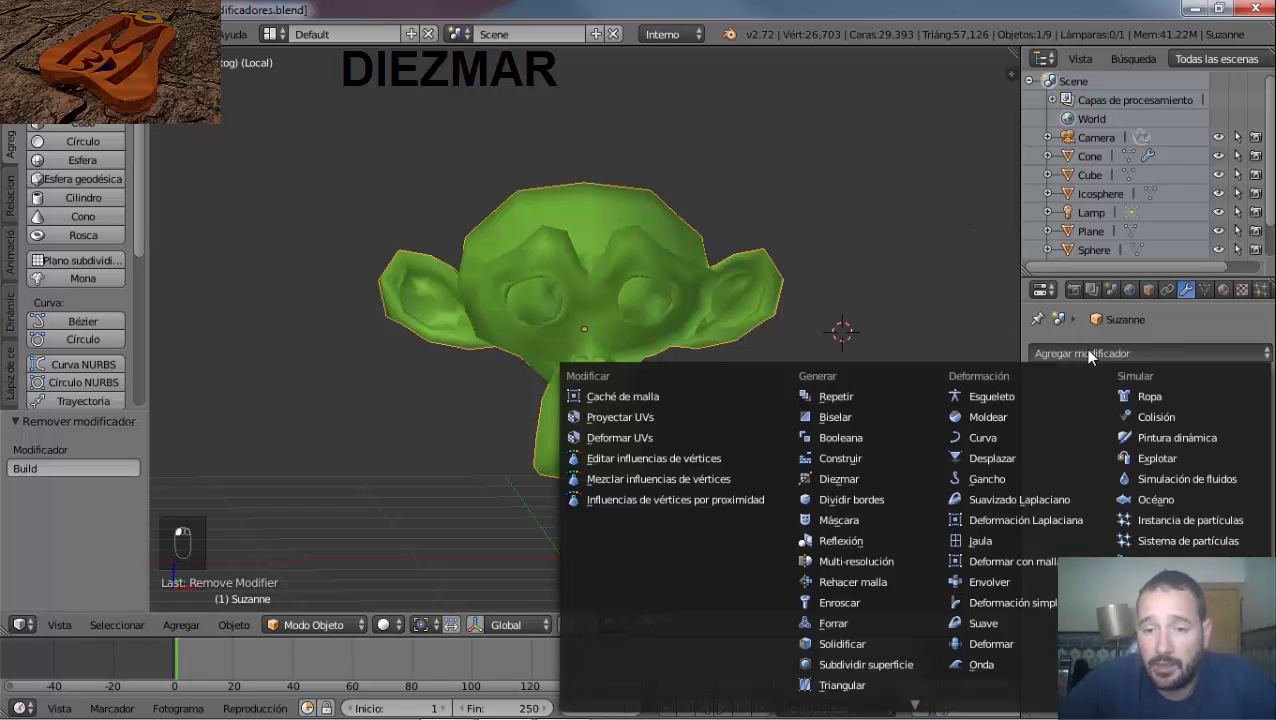
{"action": "left_click", "coordinate": [837, 478]}
{"action": "middle_click_drag", "start_coordinate": [780, 436], "coordinate": [990, 510]}
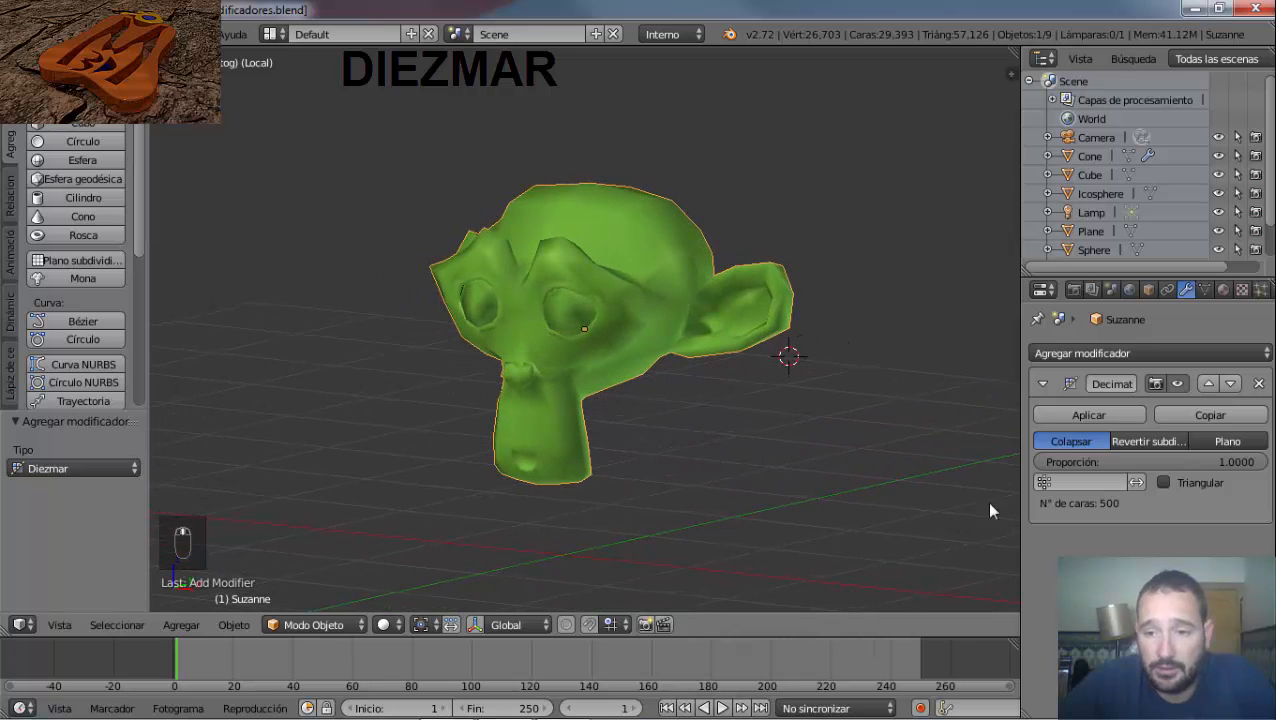
Try the Plano mode of the monkey head's Decimate modifier and switch back to Colapsar.
{"action": "left_click", "coordinate": [1197, 441]}
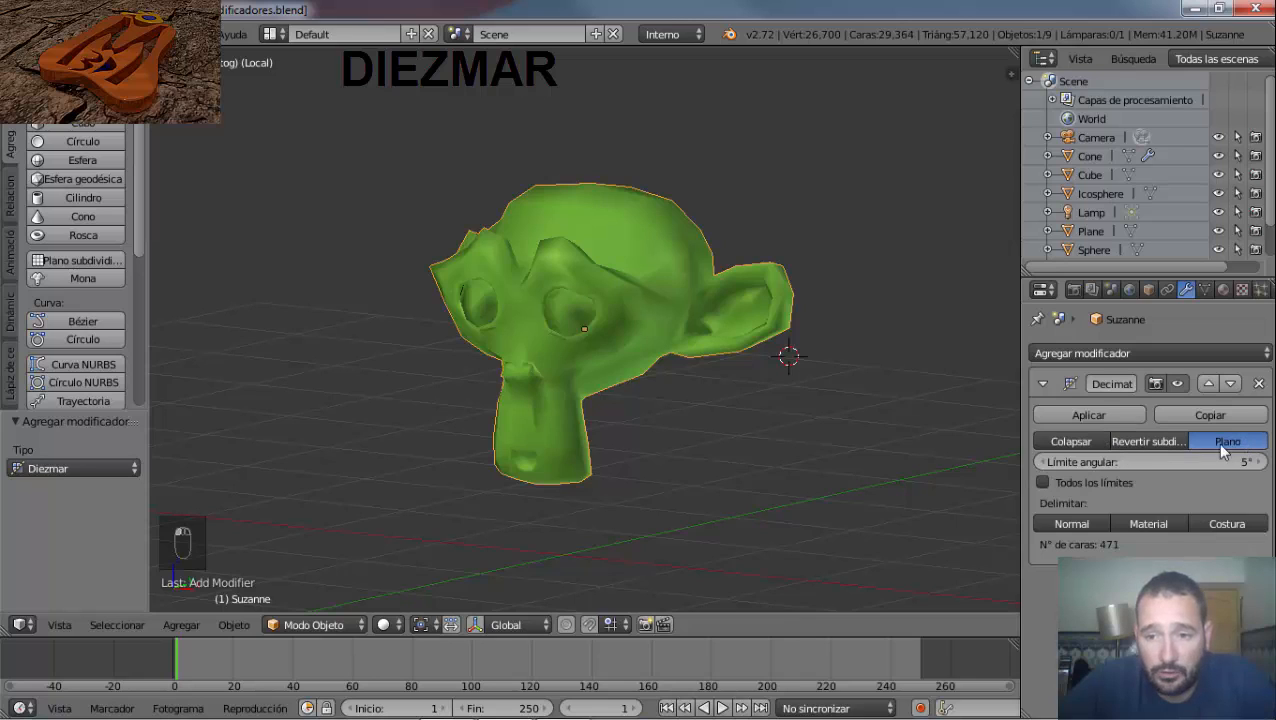
{"action": "left_click", "coordinate": [1060, 446]}
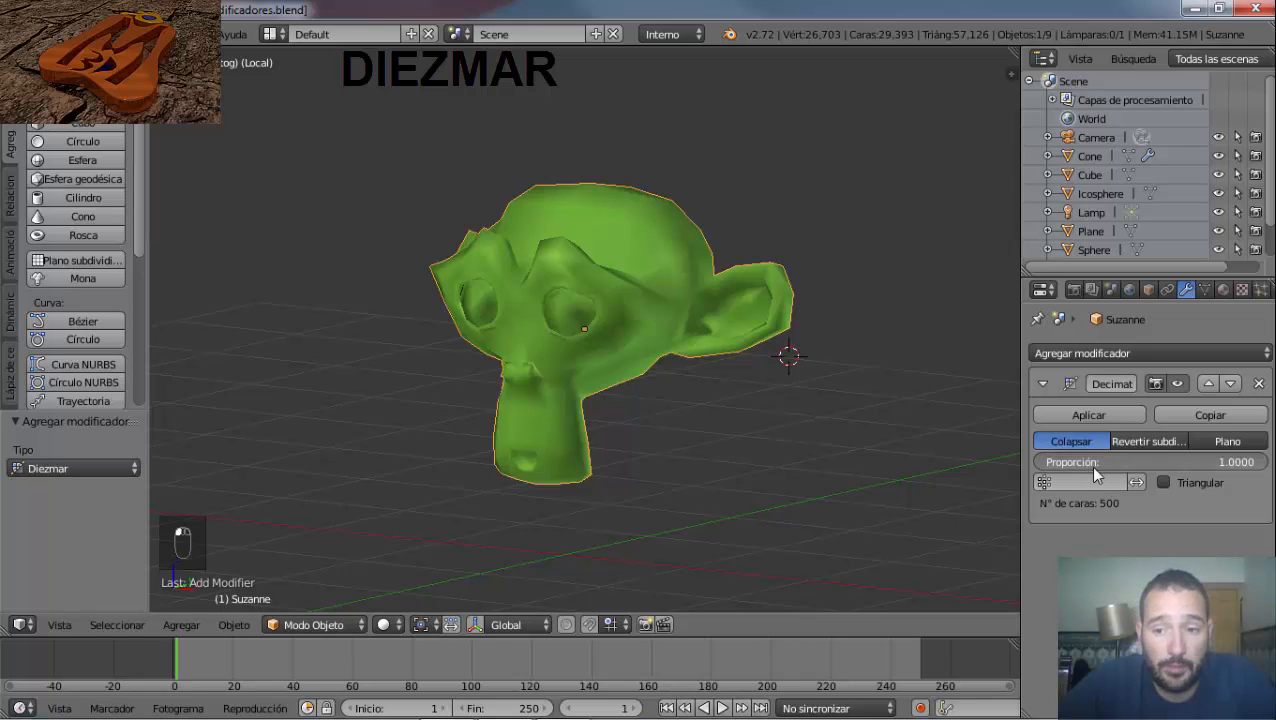
{"action": "left_click", "coordinate": [1192, 456]}
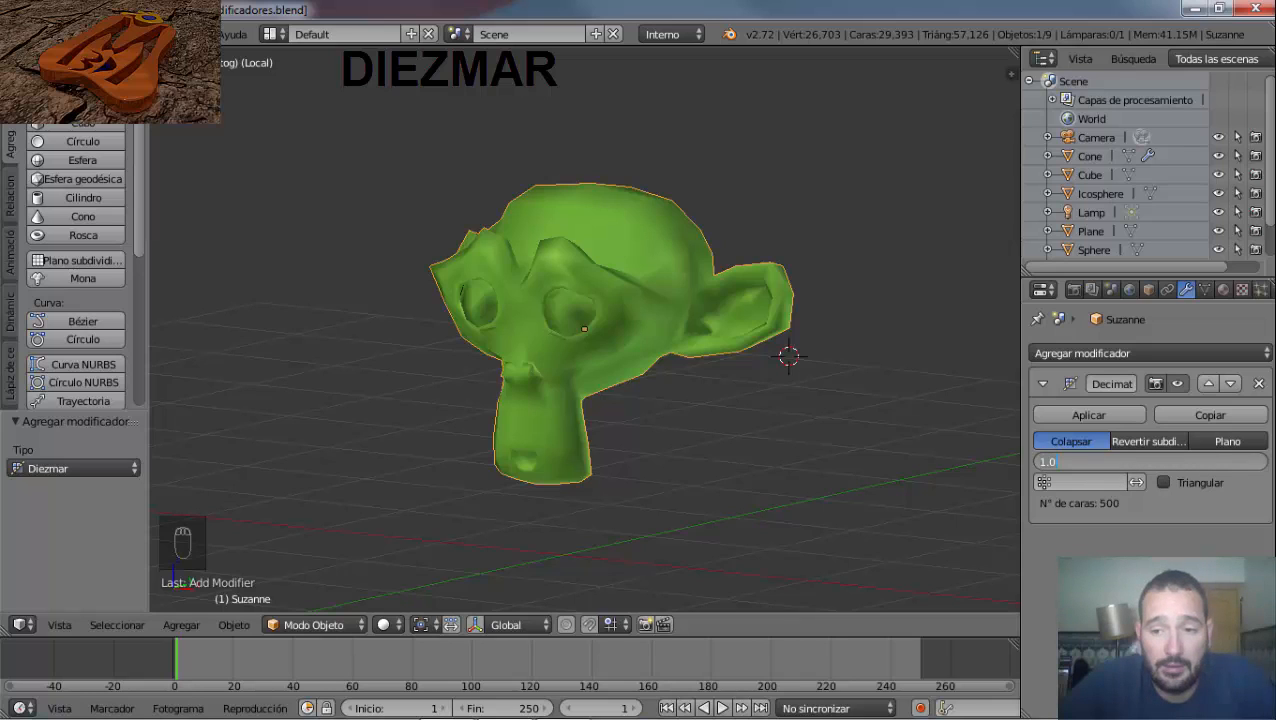
{"action": "left_click", "coordinate": [1013, 437]}
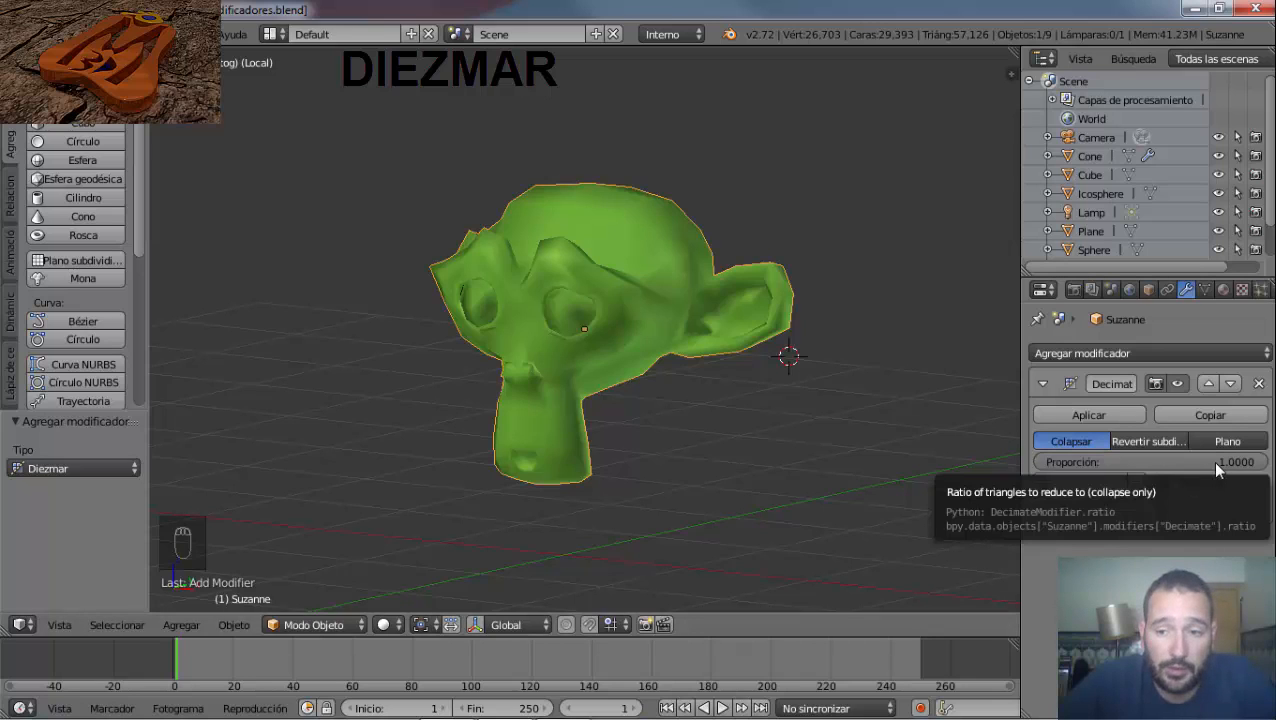
Lower the Decimate modifier's Proporción to about 0.40 and inspect the monkey head, before reducing it further to about 0.18.
{"action": "left_click_drag", "start_coordinate": [1216, 466], "coordinate": [1077, 461]}
{"action": "middle_click_drag", "start_coordinate": [471, 445], "coordinate": [492, 418]}
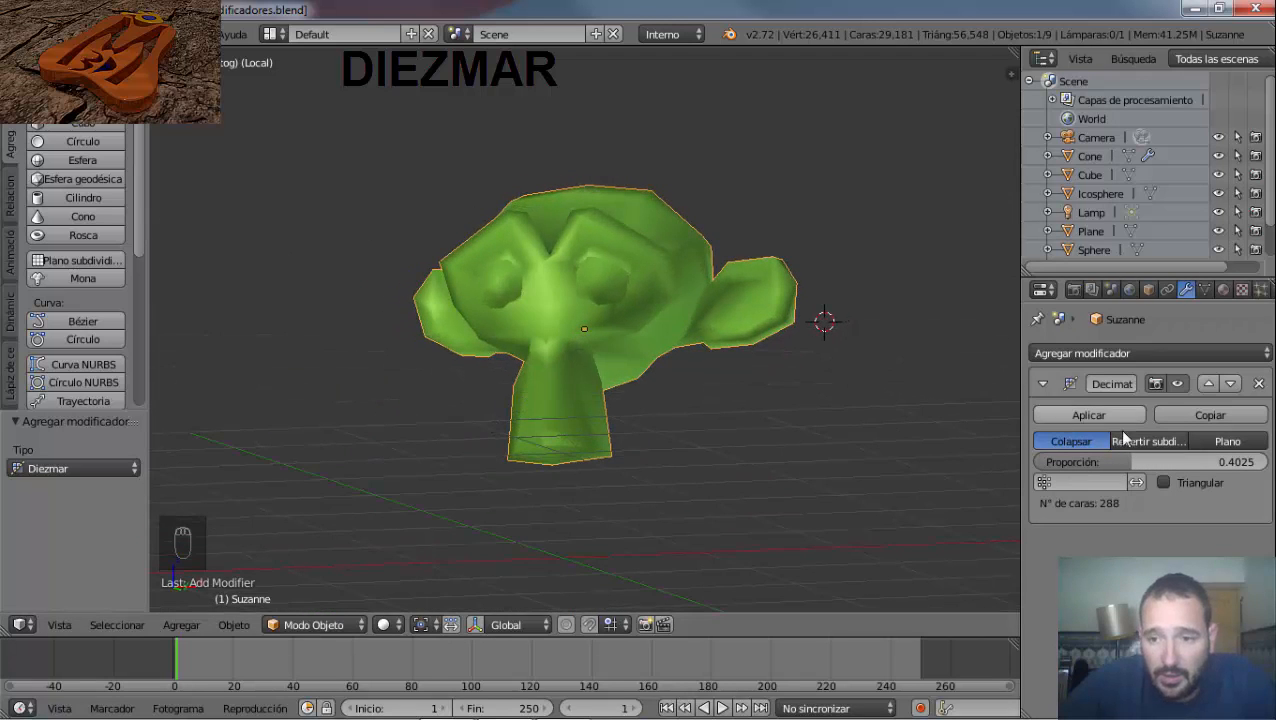
{"action": "left_click_drag", "start_coordinate": [1169, 461], "coordinate": [1118, 461]}
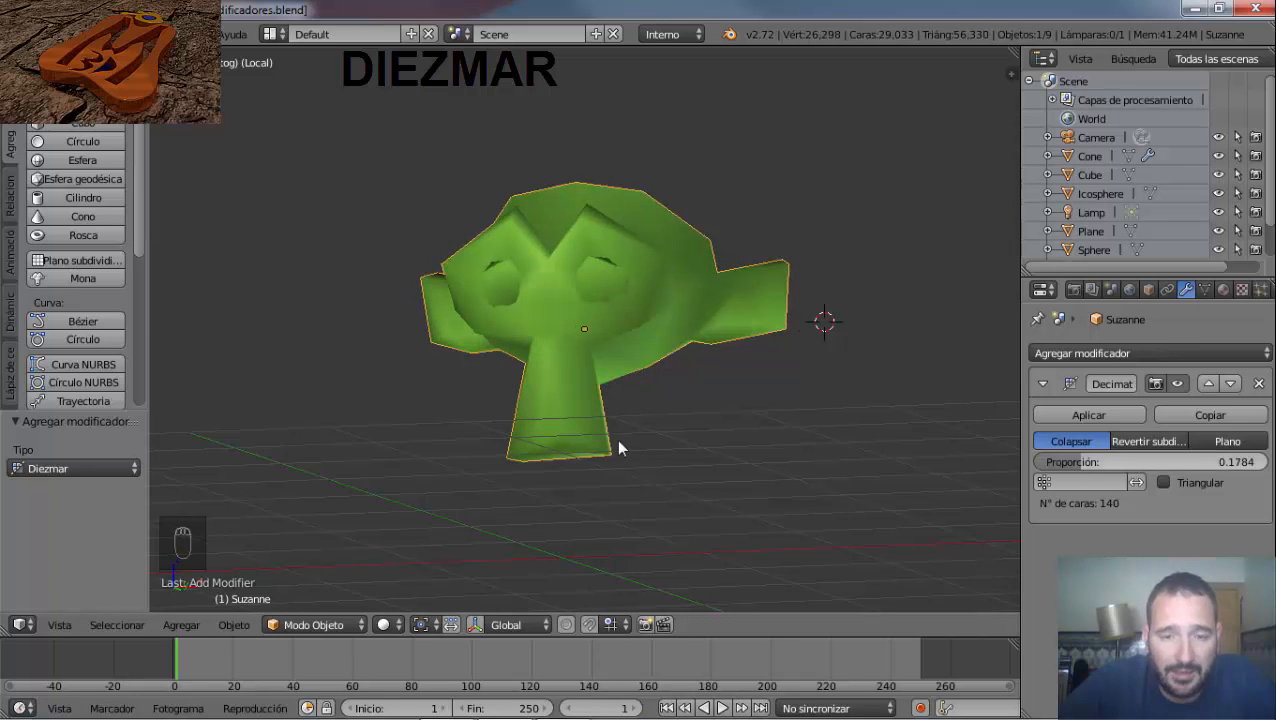
Lower the Decimate modifier's Proporción to about 0.09 and inspect the simplified monkey head from several angles.
{"action": "middle_click_drag", "start_coordinate": [618, 449], "coordinate": [778, 501]}
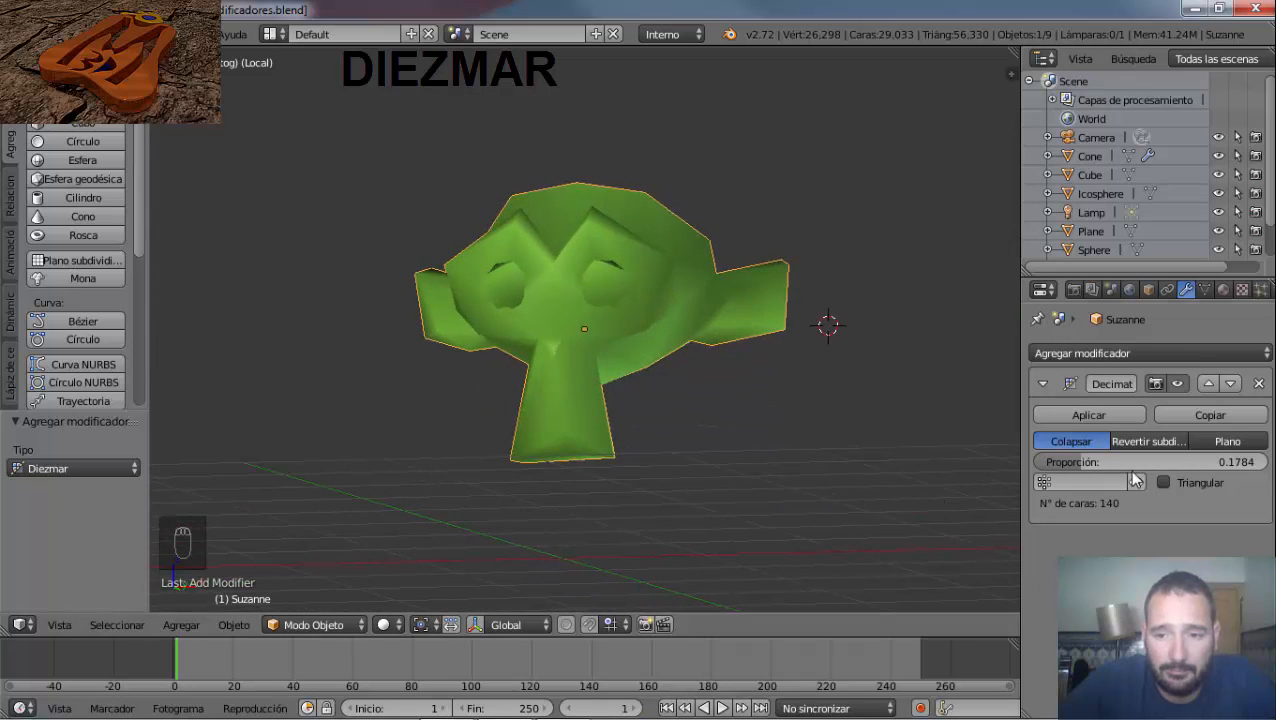
{"action": "mouse_move", "coordinate": [1134, 462]}
{"action": "left_mouse_down"}
{"action": "mouse_move", "coordinate": [1102, 460]}
{"action": "mouse_move", "coordinate": [1128, 463]}
{"action": "mouse_move", "coordinate": [1117, 459]}
{"action": "left_mouse_up"}
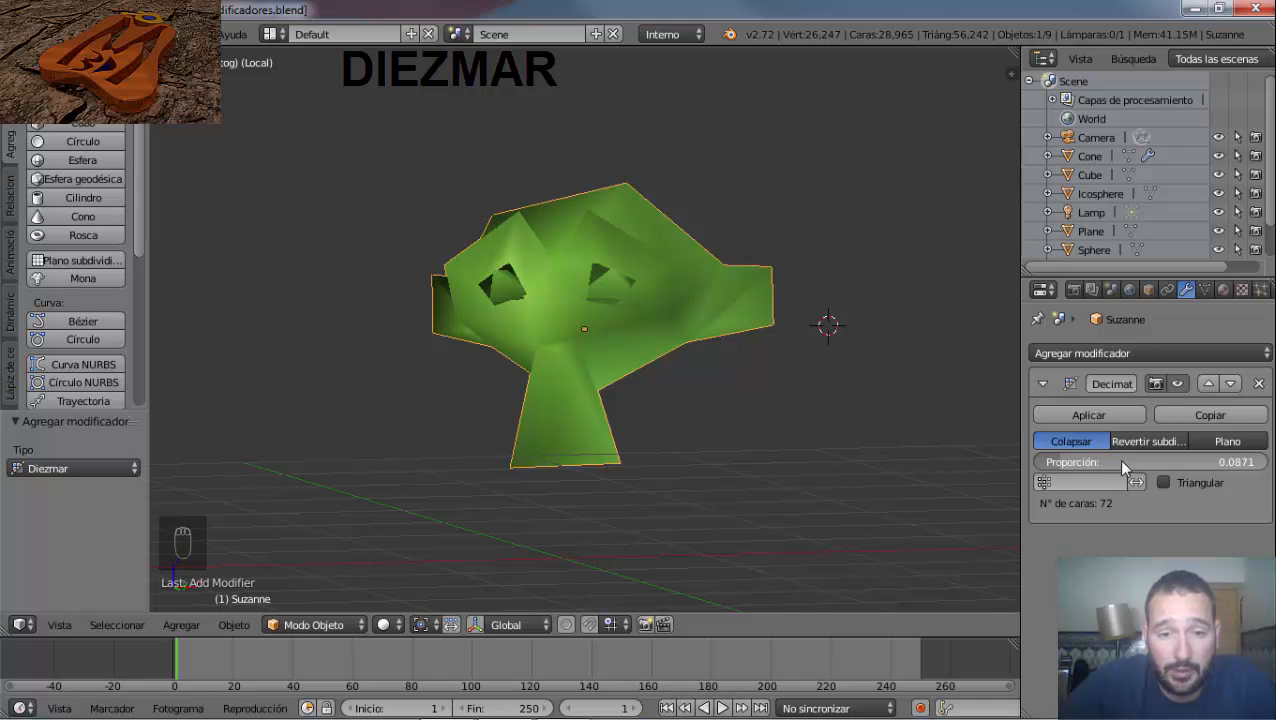
{"action": "middle_click_drag", "start_coordinate": [584, 352], "coordinate": [751, 398]}
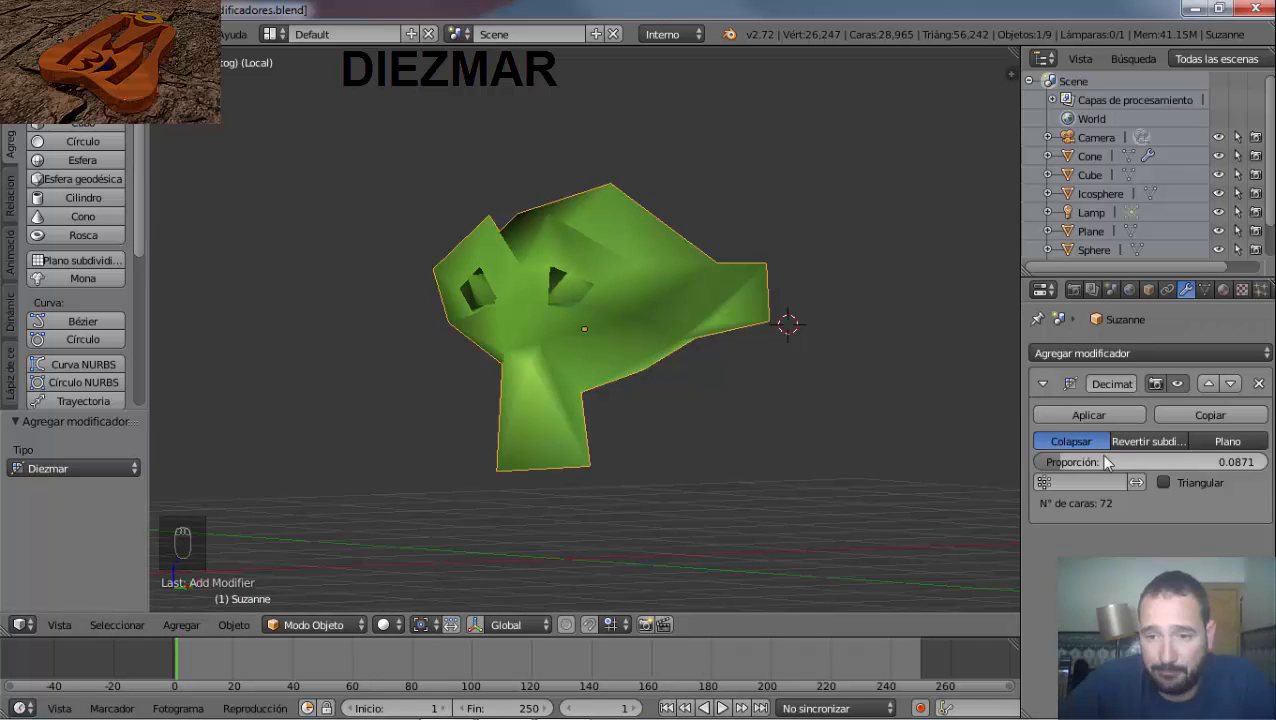
Switch the Decimate modifier to Revertir subdivisión mode with 22 Iteraciones, and briefly play the animation.
{"action": "left_click", "coordinate": [1137, 441]}
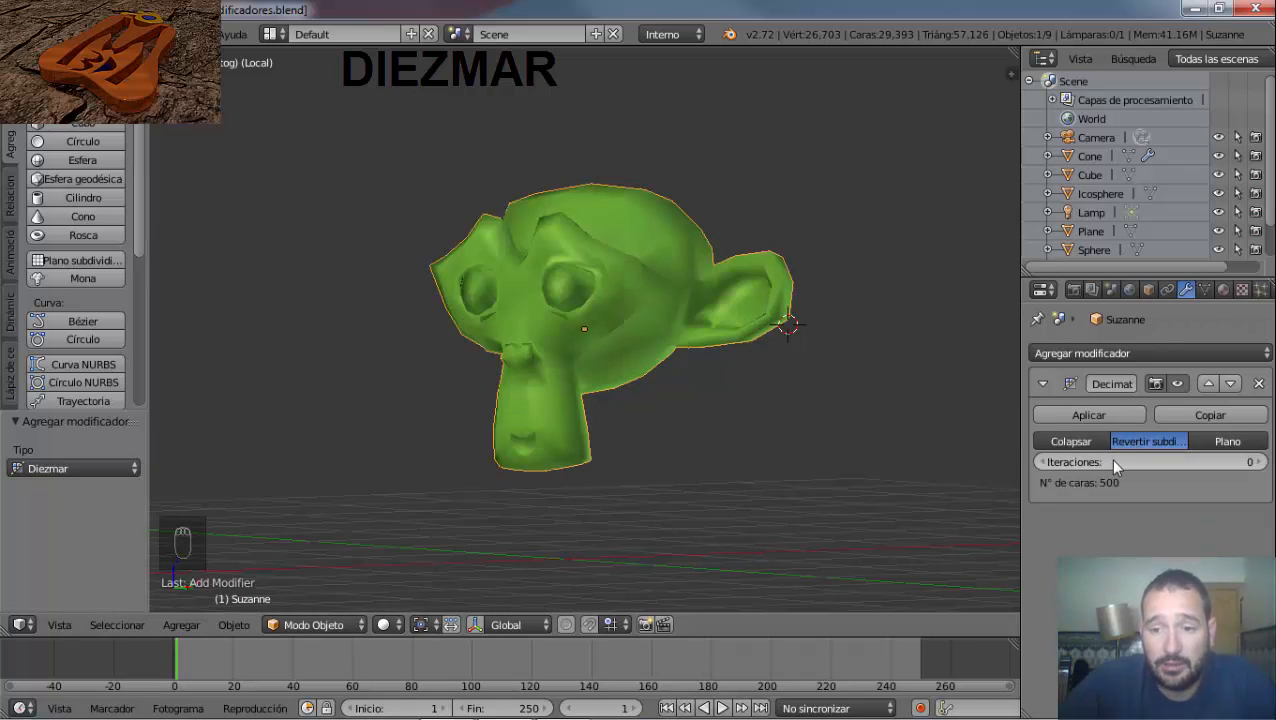
{"action": "left_click_drag", "start_coordinate": [1111, 459], "coordinate": [1131, 459]}
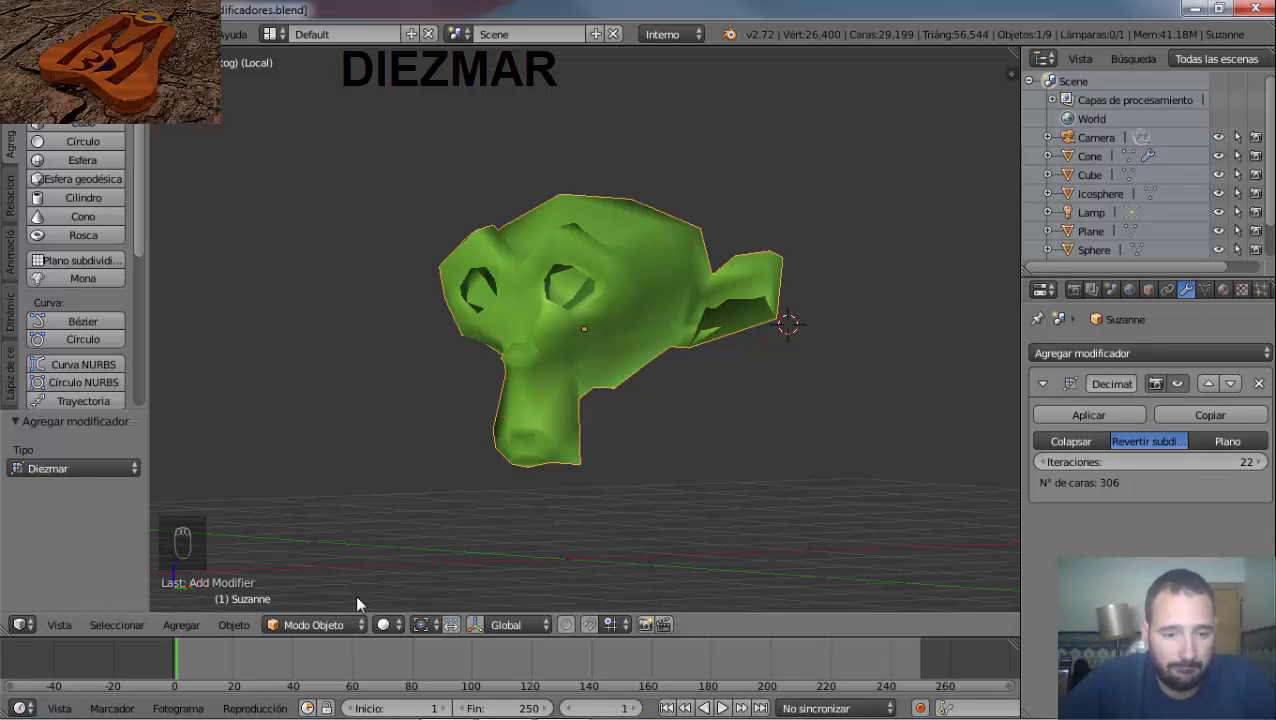
{"action": "key", "text": "alt+a"}
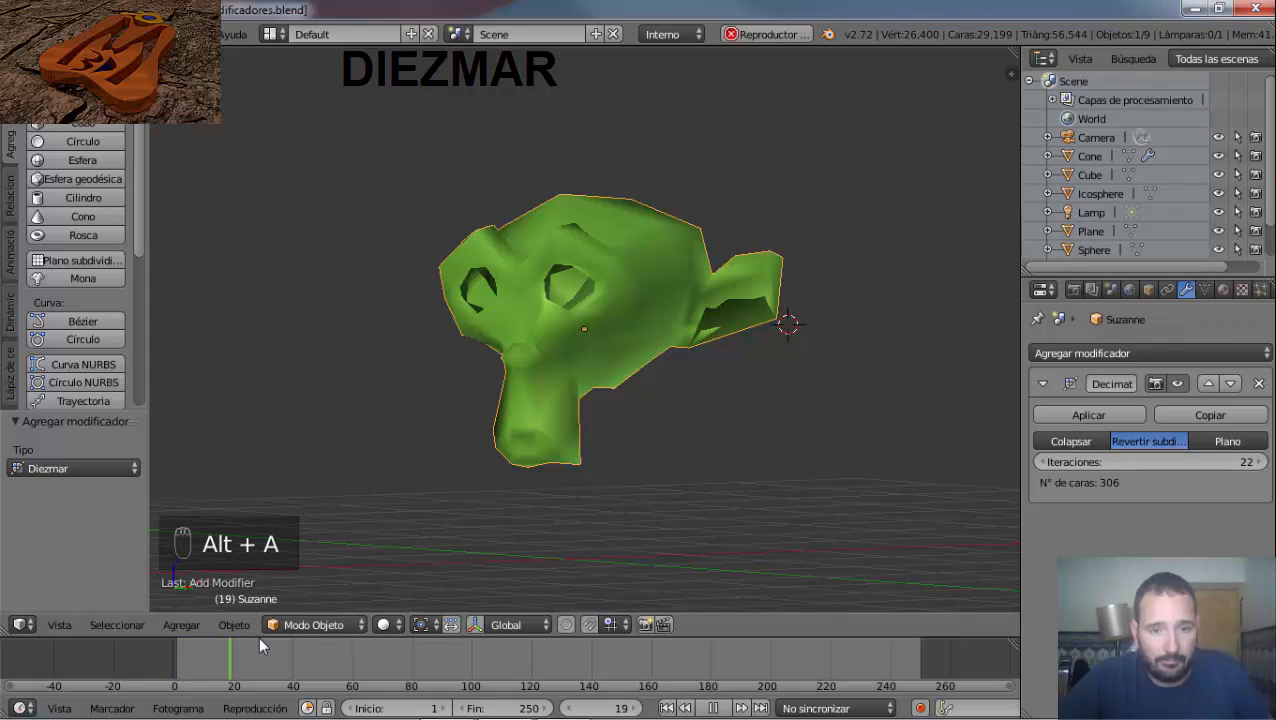
{"action": "key", "text": "Escape"}
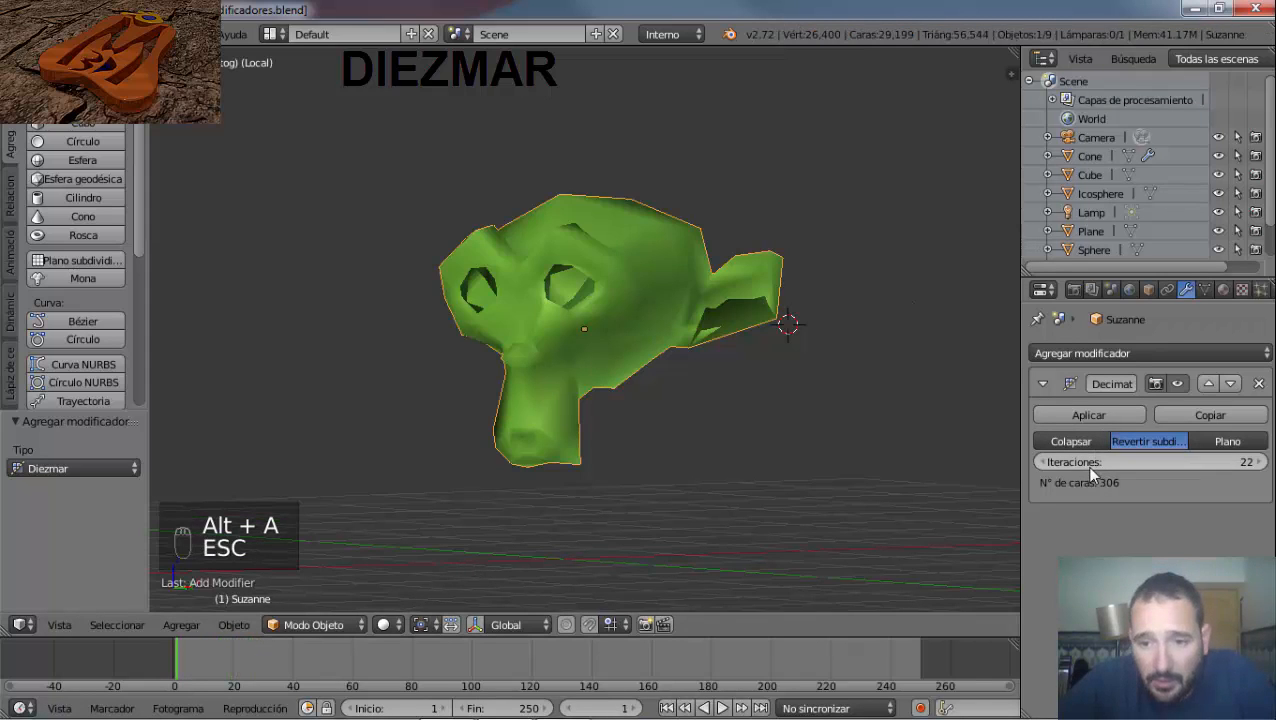
Raise the Decimate modifier's Iteraciones to 37 and inspect the monkey head from different angles.
{"action": "left_click_drag", "start_coordinate": [1092, 463], "coordinate": [1233, 508]}
{"action": "mouse_move", "coordinate": [1075, 455]}
{"action": "left_mouse_down"}
{"action": "mouse_move", "coordinate": [1144, 456]}
{"action": "mouse_move", "coordinate": [1030, 463]}
{"action": "mouse_move", "coordinate": [1098, 461]}
{"action": "left_mouse_up"}
{"action": "middle_click_drag", "start_coordinate": [587, 410], "coordinate": [846, 464]}
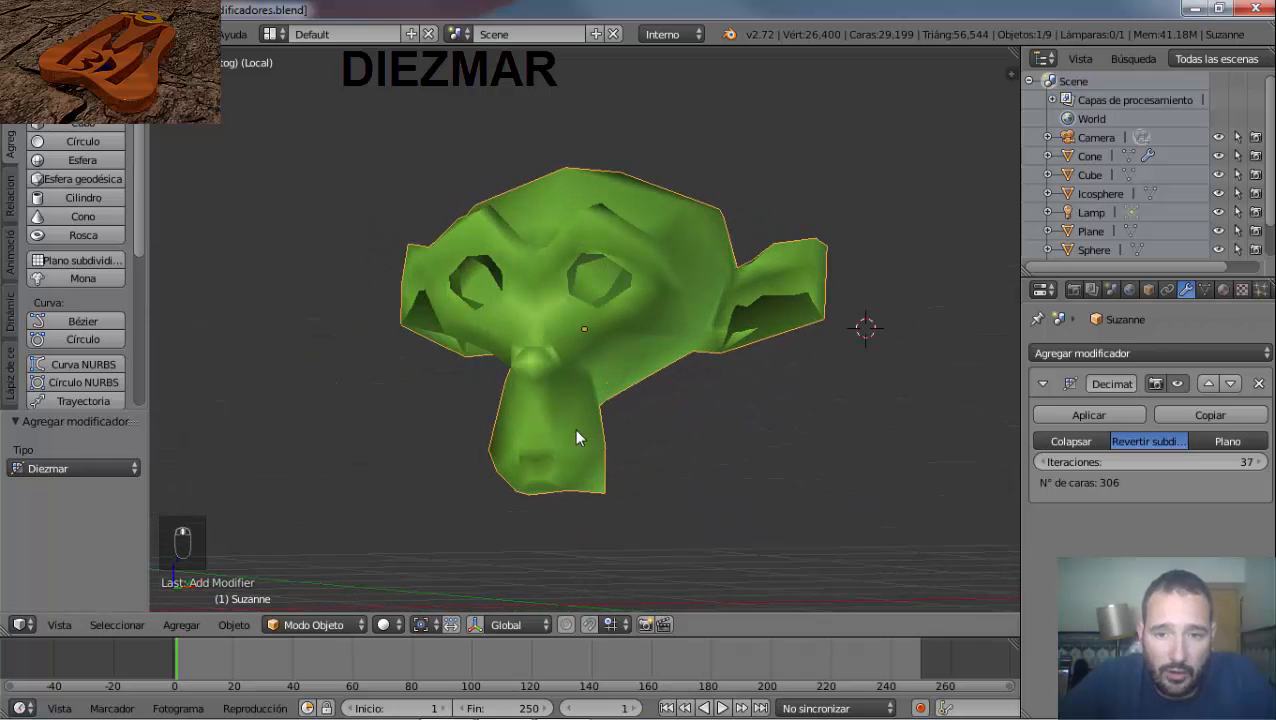
{"action": "middle_click_drag", "start_coordinate": [581, 436], "coordinate": [735, 444]}
{"action": "mouse_move", "coordinate": [1136, 466]}
{"action": "left_mouse_down"}
{"action": "mouse_move", "coordinate": [1081, 466]}
{"action": "mouse_move", "coordinate": [1163, 466]}
{"action": "mouse_move", "coordinate": [1138, 461]}
{"action": "left_mouse_up"}
Switch the Decimate modifier to Plano mode and raise its Límite angular to 63°.
{"action": "left_click", "coordinate": [1205, 442]}
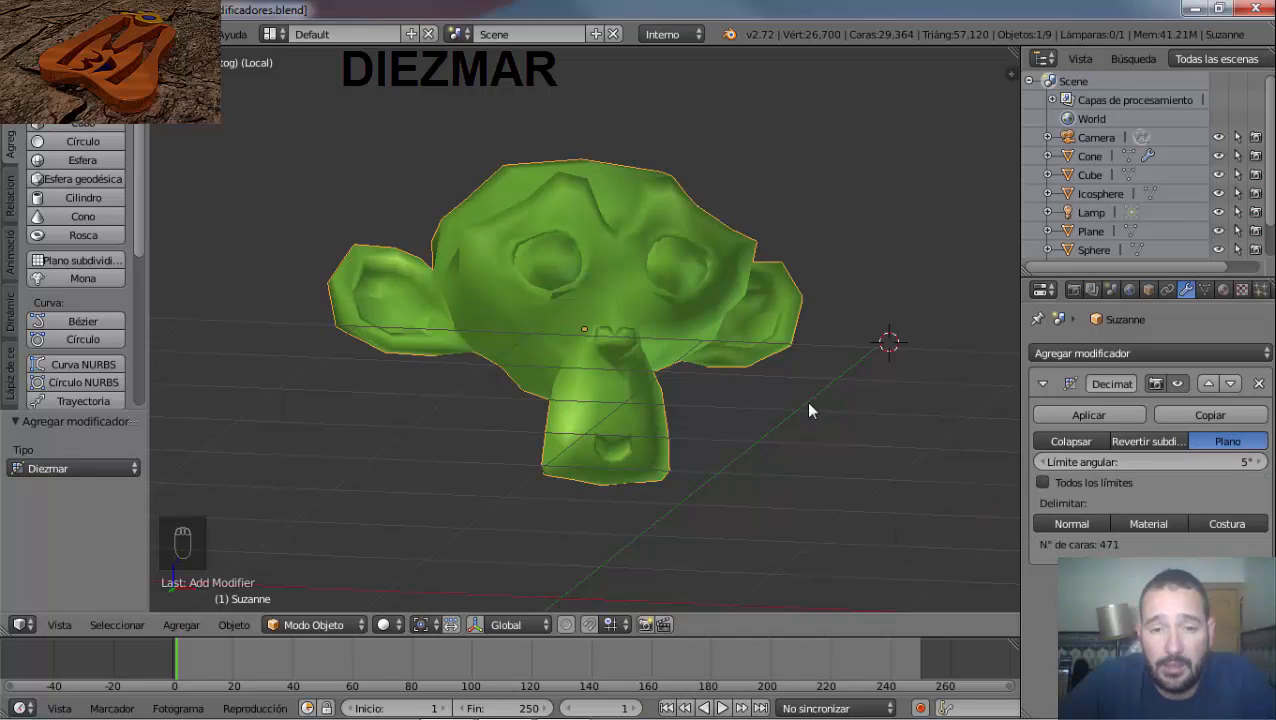
{"action": "middle_click_drag", "start_coordinate": [805, 401], "coordinate": [680, 443]}
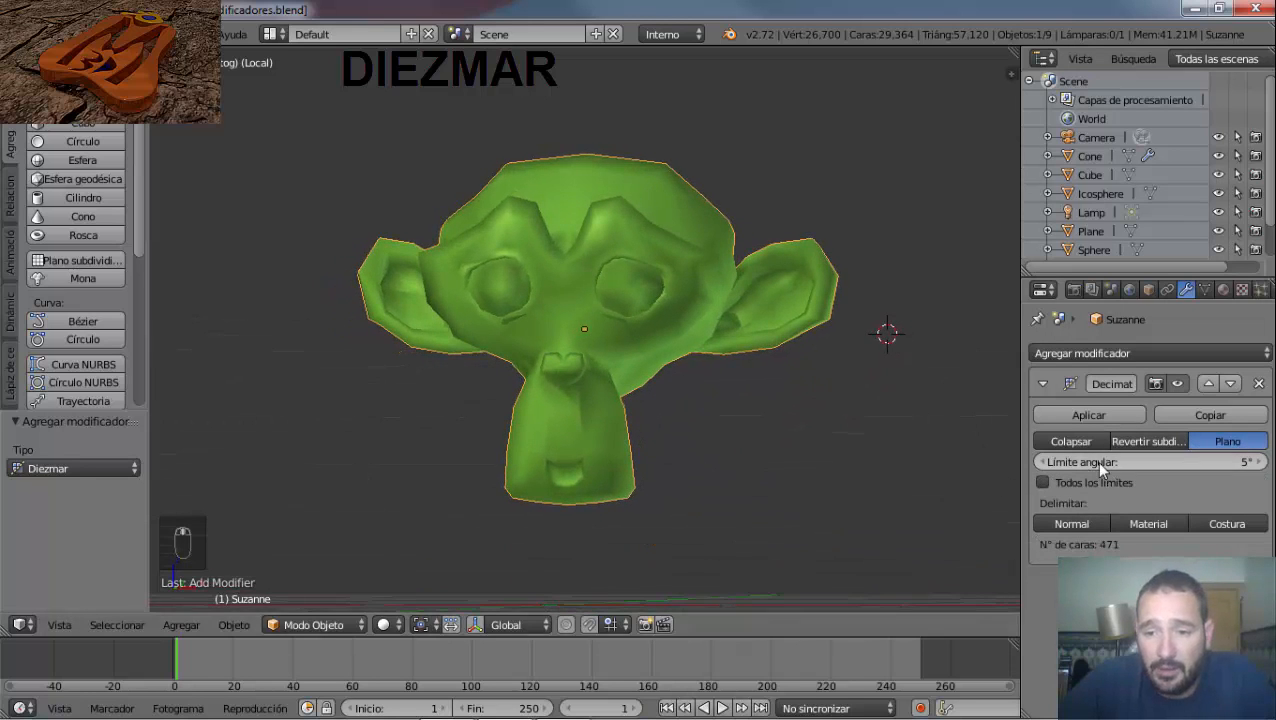
{"action": "mouse_move", "coordinate": [1096, 461]}
{"action": "left_mouse_down"}
{"action": "mouse_move", "coordinate": [1146, 466]}
{"action": "mouse_move", "coordinate": [1083, 461]}
{"action": "mouse_move", "coordinate": [1104, 467]}
{"action": "left_mouse_up"}
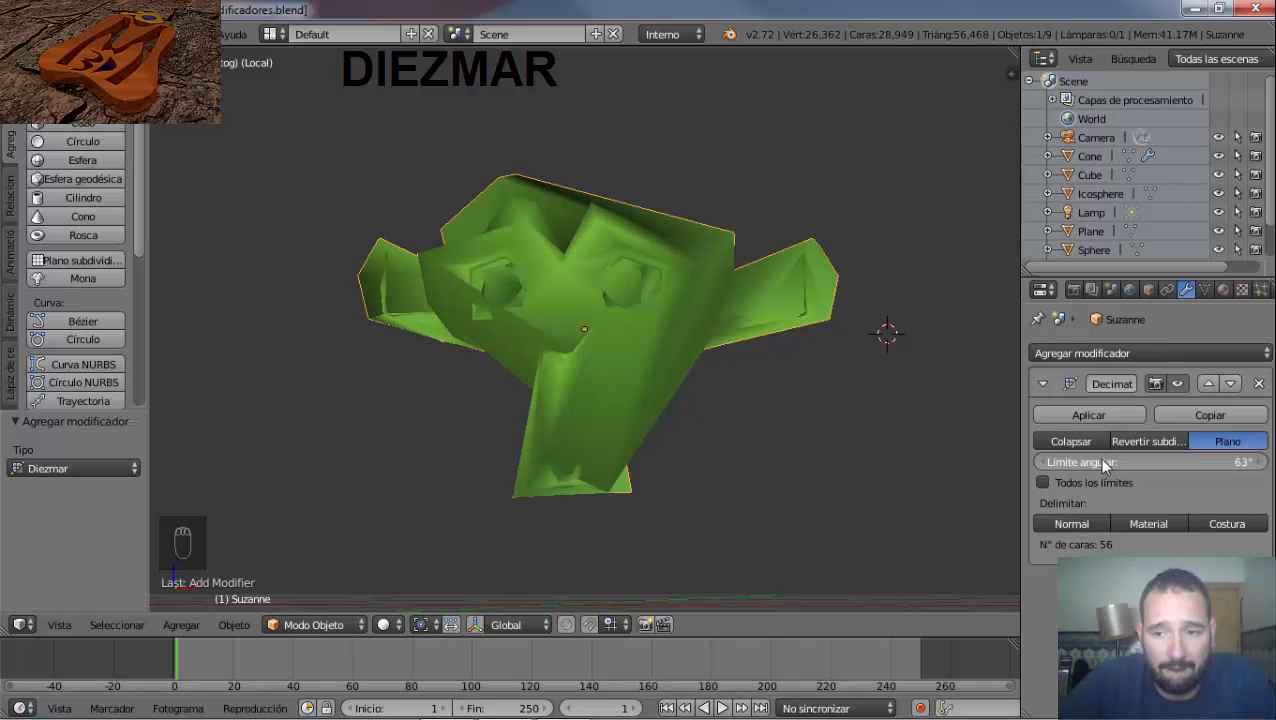
Lower the Decimate modifier's Límite angular to 15°, reduce it gradually to 5°, and inspect the monkey head.
{"action": "left_click_drag", "start_coordinate": [1104, 460], "coordinate": [986, 470]}
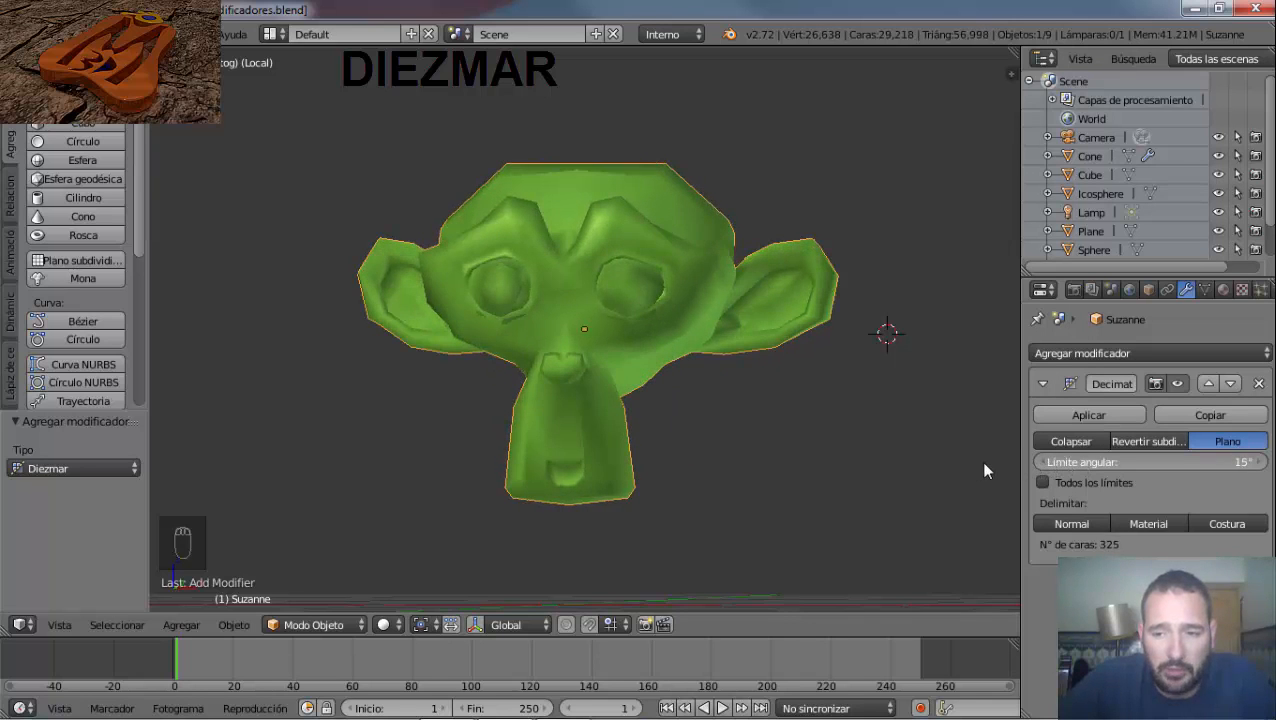
{"action": "left_click", "coordinate": [1041, 463]}
{"action": "left_click", "coordinate": [1041, 463]}
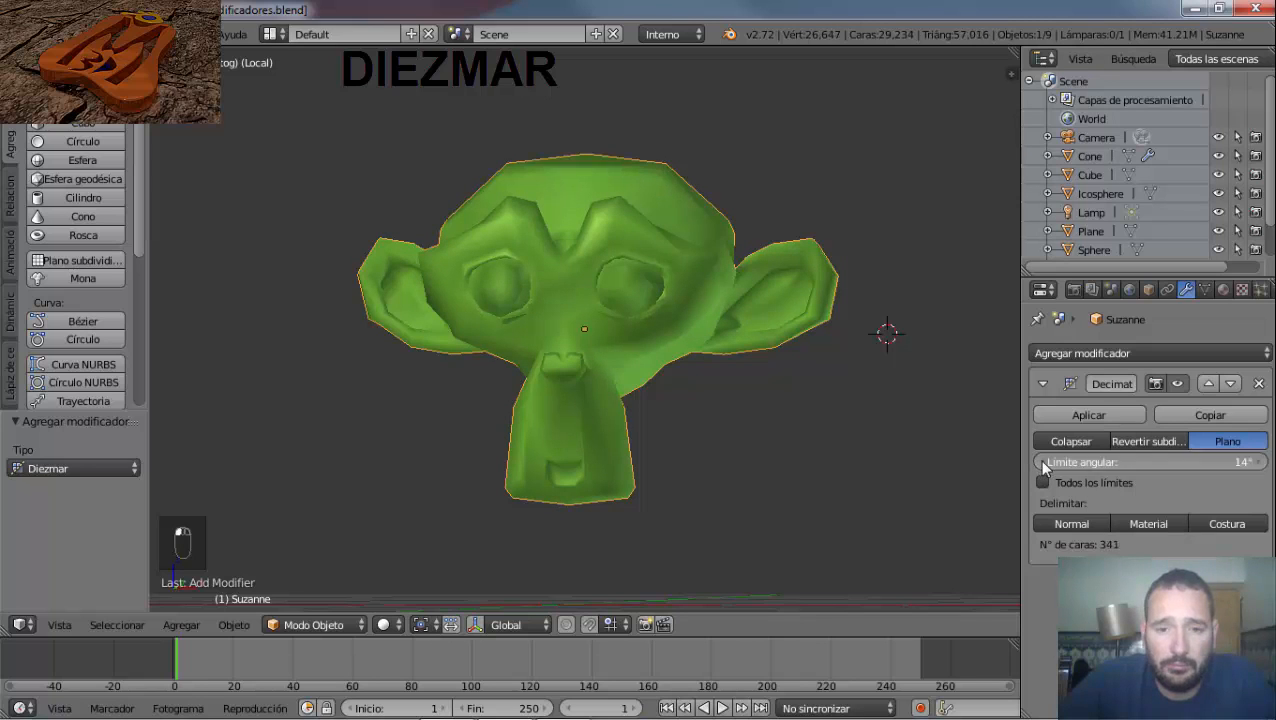
{"action": "left_click", "coordinate": [1041, 463]}
{"action": "left_click", "coordinate": [1040, 462]}
{"action": "left_click", "coordinate": [1040, 462]}
{"action": "left_click", "coordinate": [1040, 462]}
{"action": "left_click", "coordinate": [1040, 462]}
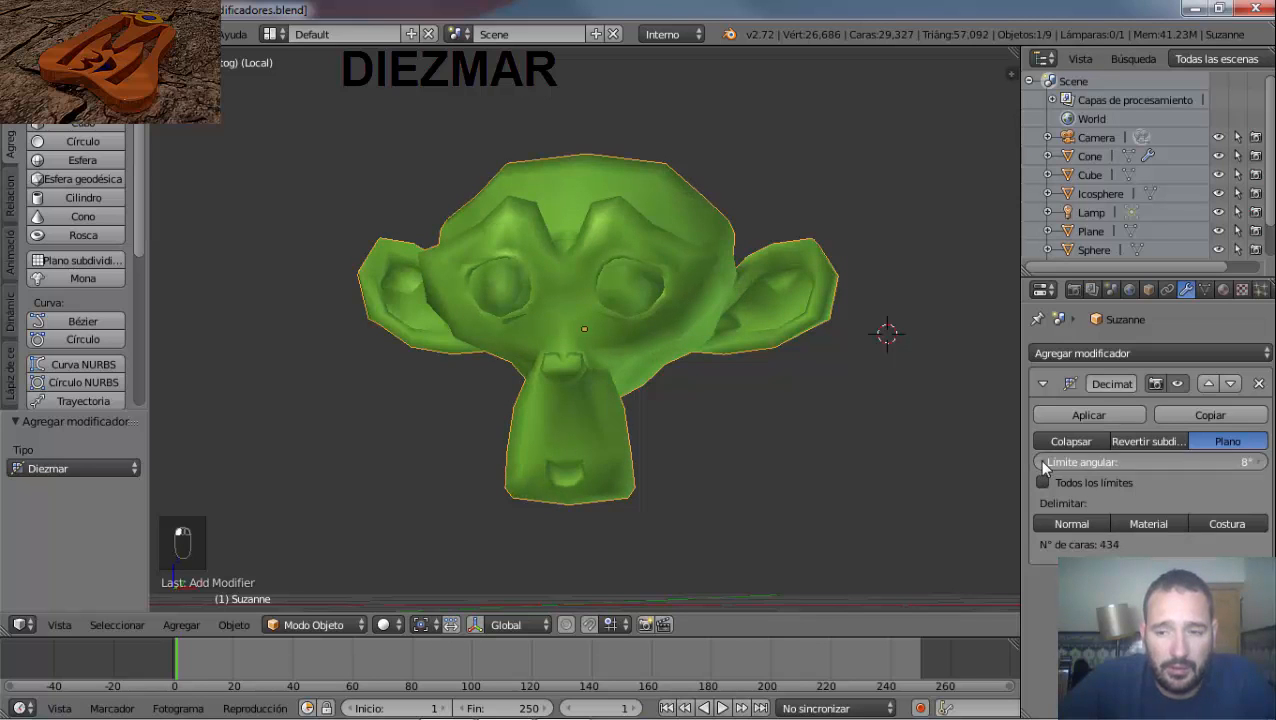
{"action": "left_click", "coordinate": [1040, 462]}
{"action": "left_click", "coordinate": [1040, 462]}
{"action": "left_click", "coordinate": [1040, 462]}
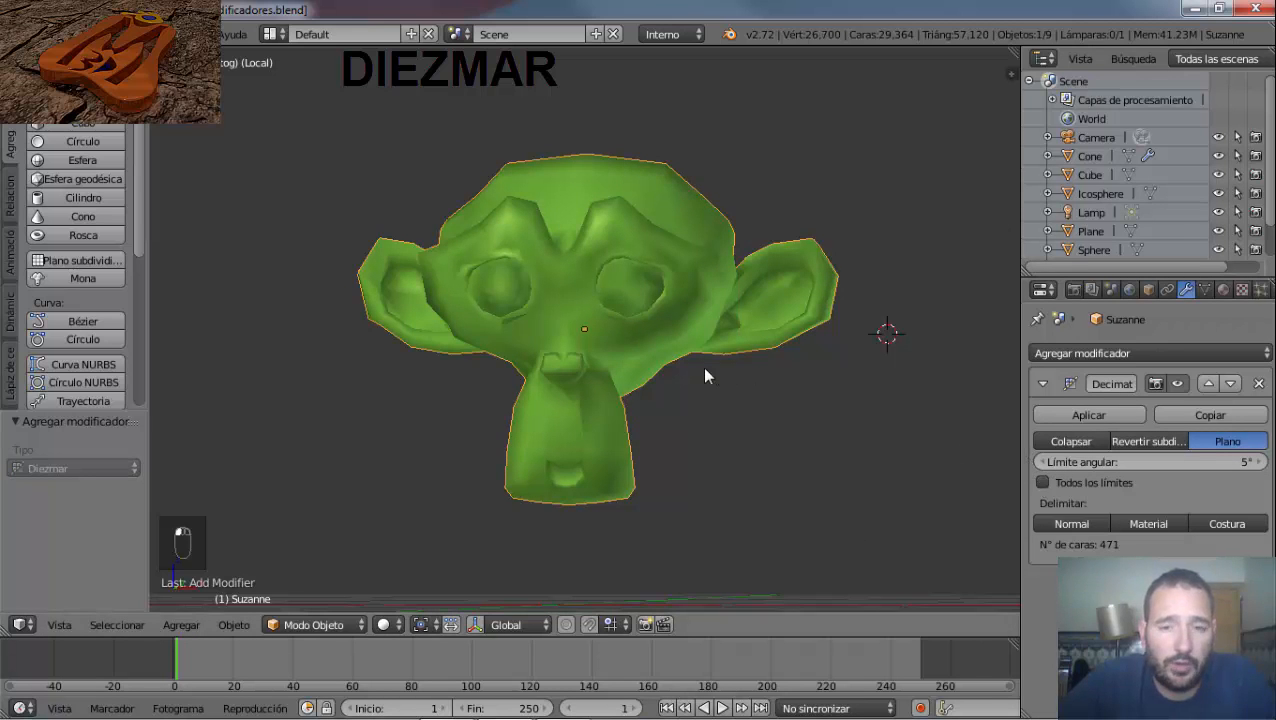
{"action": "middle_click_drag", "start_coordinate": [702, 366], "coordinate": [597, 372]}
{"action": "left_click", "coordinate": [487, 357]}
{"action": "key", "text": "KP_1"}
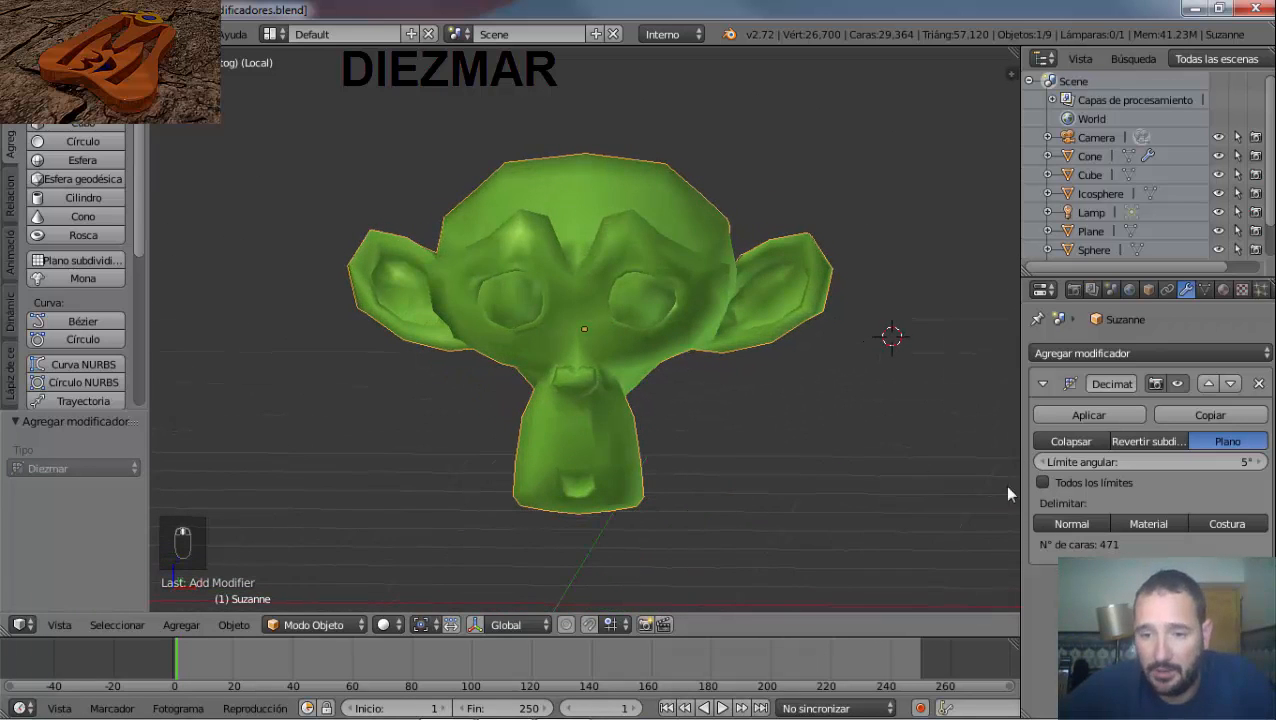
Try the Normal, Material and Costura delimit options of the Decimate modifier in turn, and return to Normal.
{"action": "left_click", "coordinate": [1066, 522]}
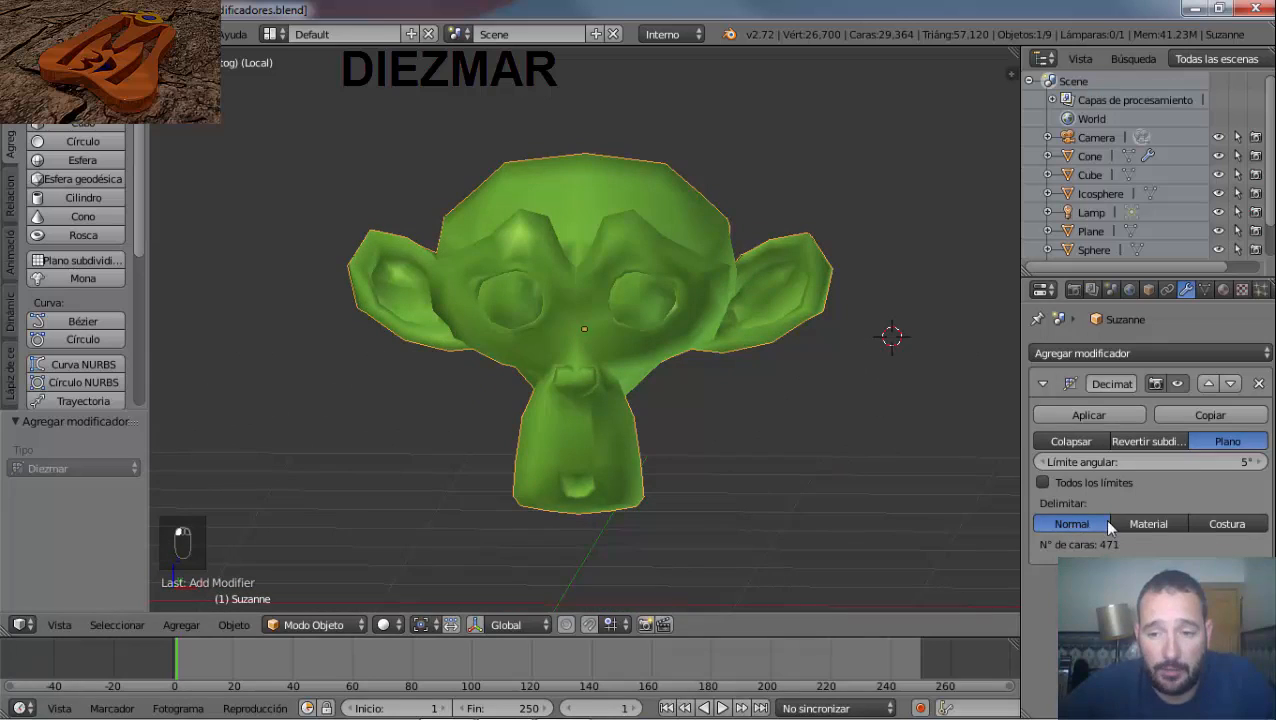
{"action": "left_click", "coordinate": [1134, 524]}
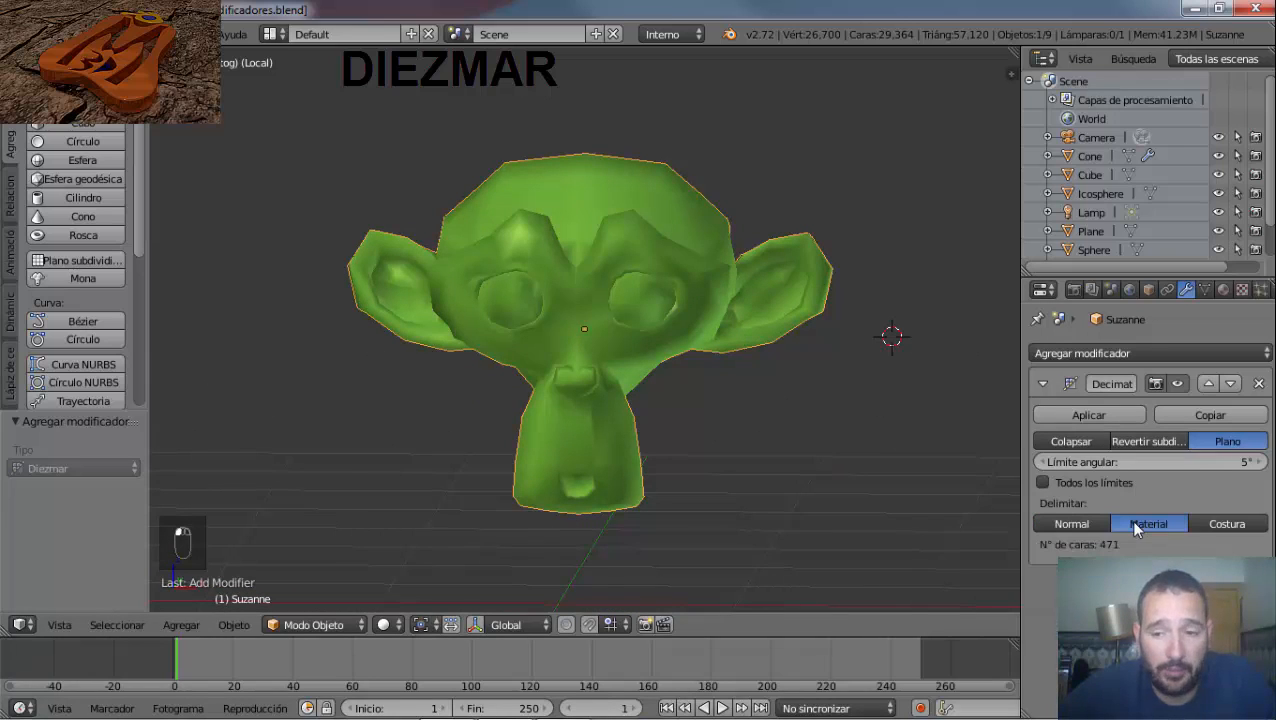
{"action": "left_click", "coordinate": [1234, 524]}
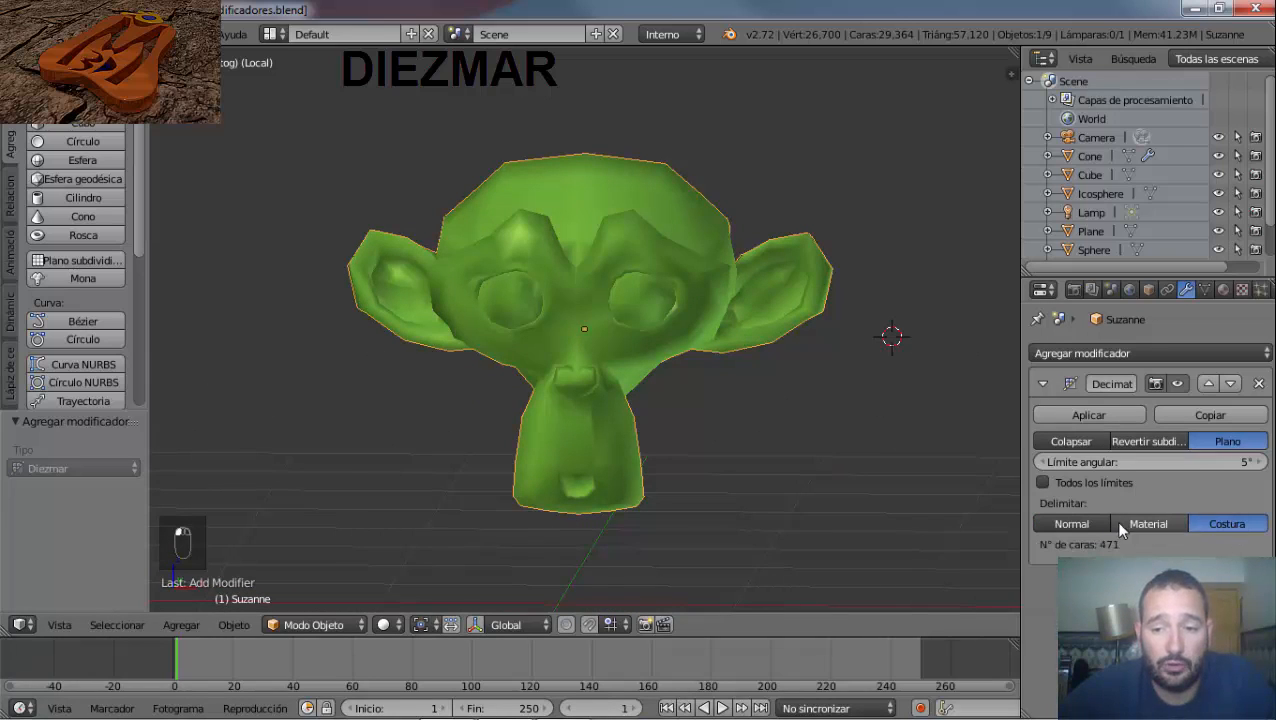
{"action": "left_click", "coordinate": [1074, 530]}
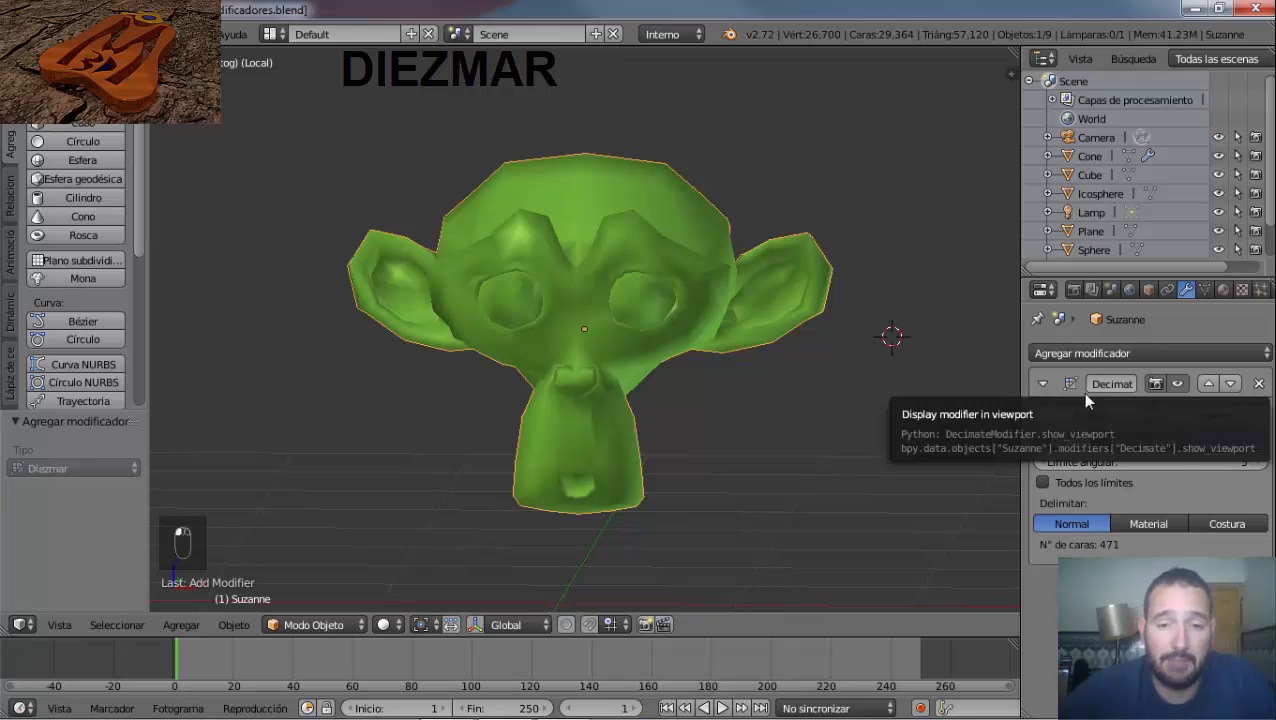
Replace the monkey head's Decimate modifier with a Dividir bordes (Edge Split) modifier.
{"action": "left_click", "coordinate": [1258, 385]}
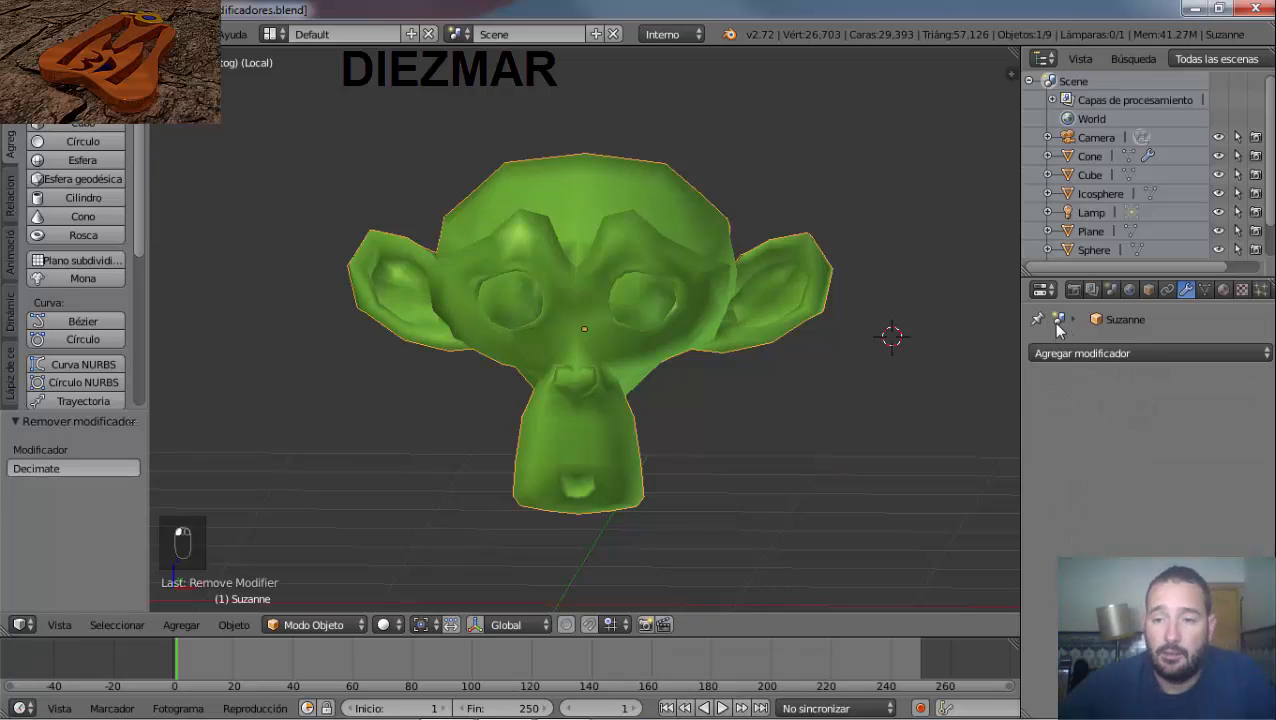
{"action": "left_click", "coordinate": [1054, 355]}
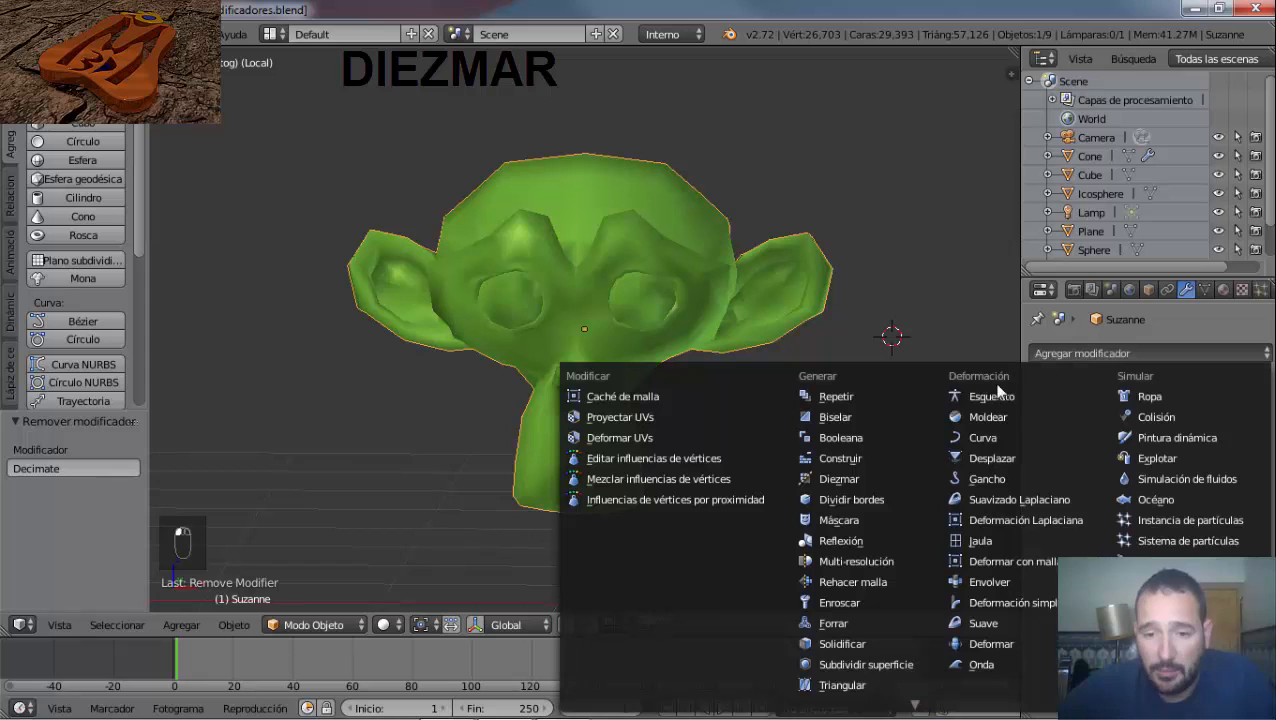
{"action": "left_click", "coordinate": [879, 508]}
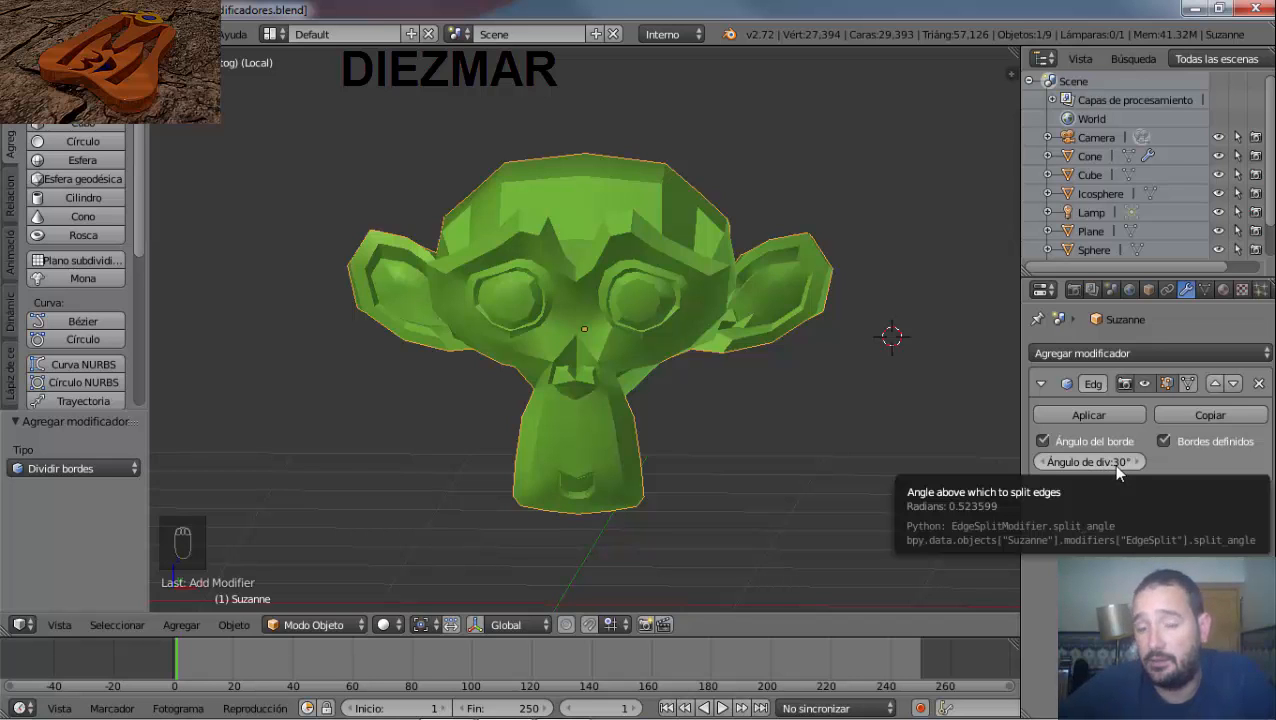
{"action": "middle_click_drag", "start_coordinate": [754, 328], "coordinate": [688, 364]}
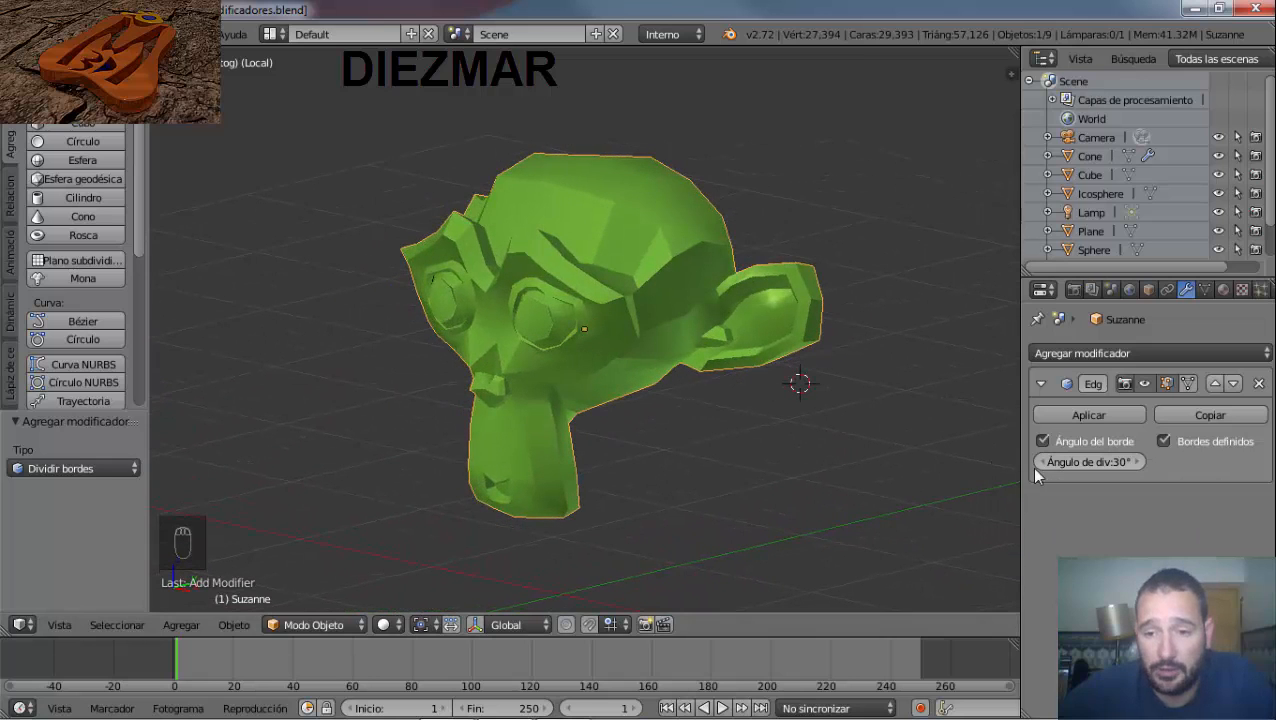
Try a split angle of 90° on the Edge Split modifier, set it to 20°, and inspect the monkey head all around.
{"action": "left_click_drag", "start_coordinate": [1071, 461], "coordinate": [1135, 464]}
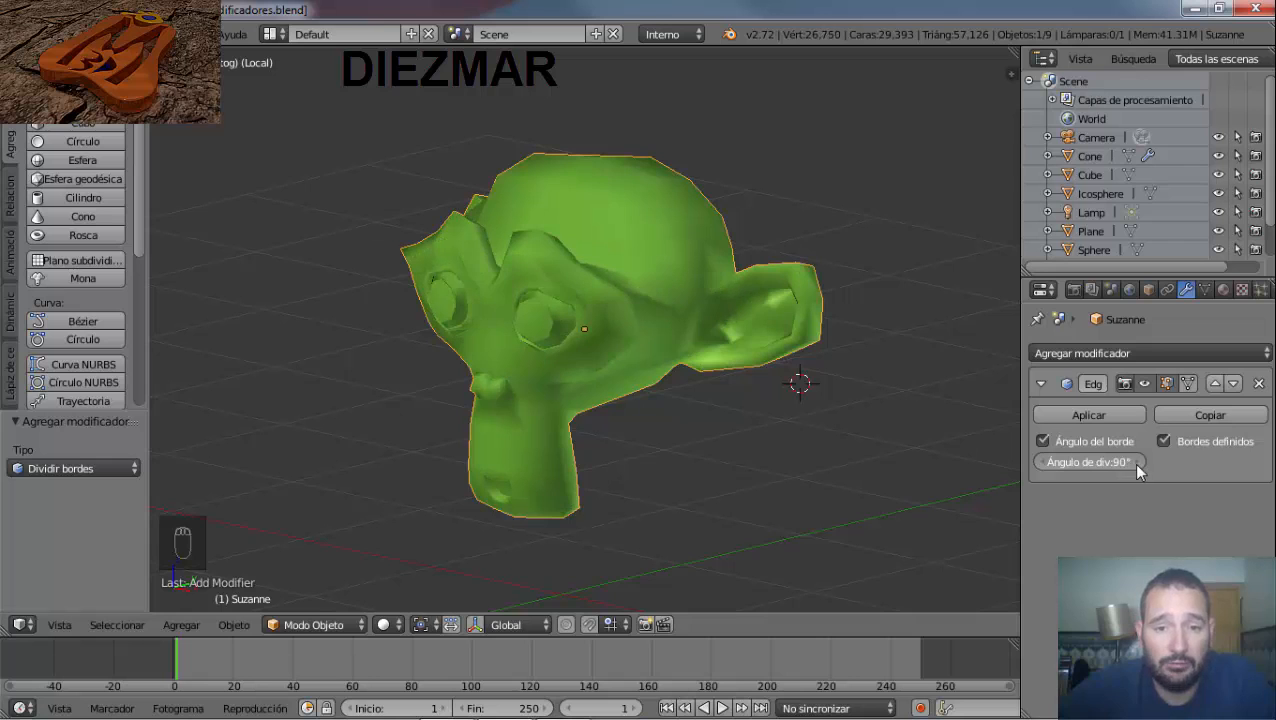
{"action": "mouse_move", "coordinate": [451, 422]}
{"action": "middle_mouse_down"}
{"action": "mouse_move", "coordinate": [573, 418]}
{"action": "mouse_move", "coordinate": [529, 415]}
{"action": "mouse_move", "coordinate": [545, 418]}
{"action": "middle_mouse_up"}
{"action": "left_click_drag", "start_coordinate": [1118, 459], "coordinate": [1048, 462]}
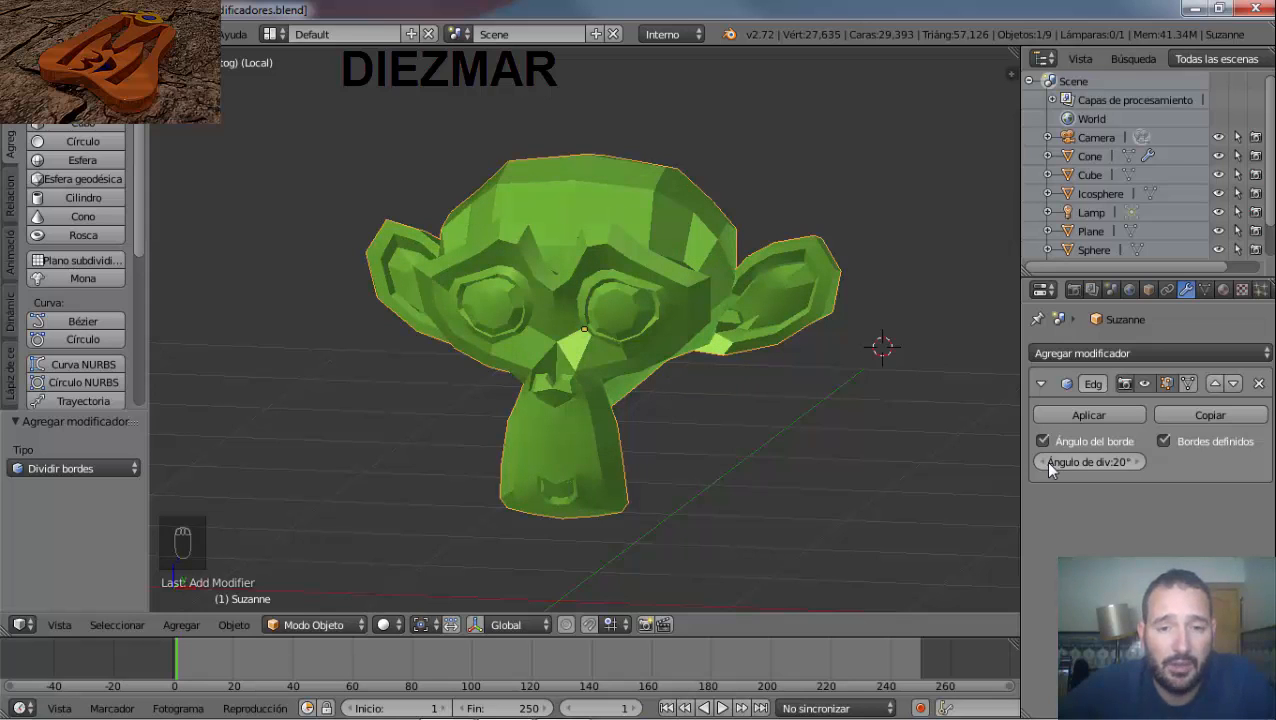
{"action": "middle_click_drag", "start_coordinate": [545, 348], "coordinate": [518, 388]}
{"action": "middle_click_drag", "start_coordinate": [711, 339], "coordinate": [508, 252]}
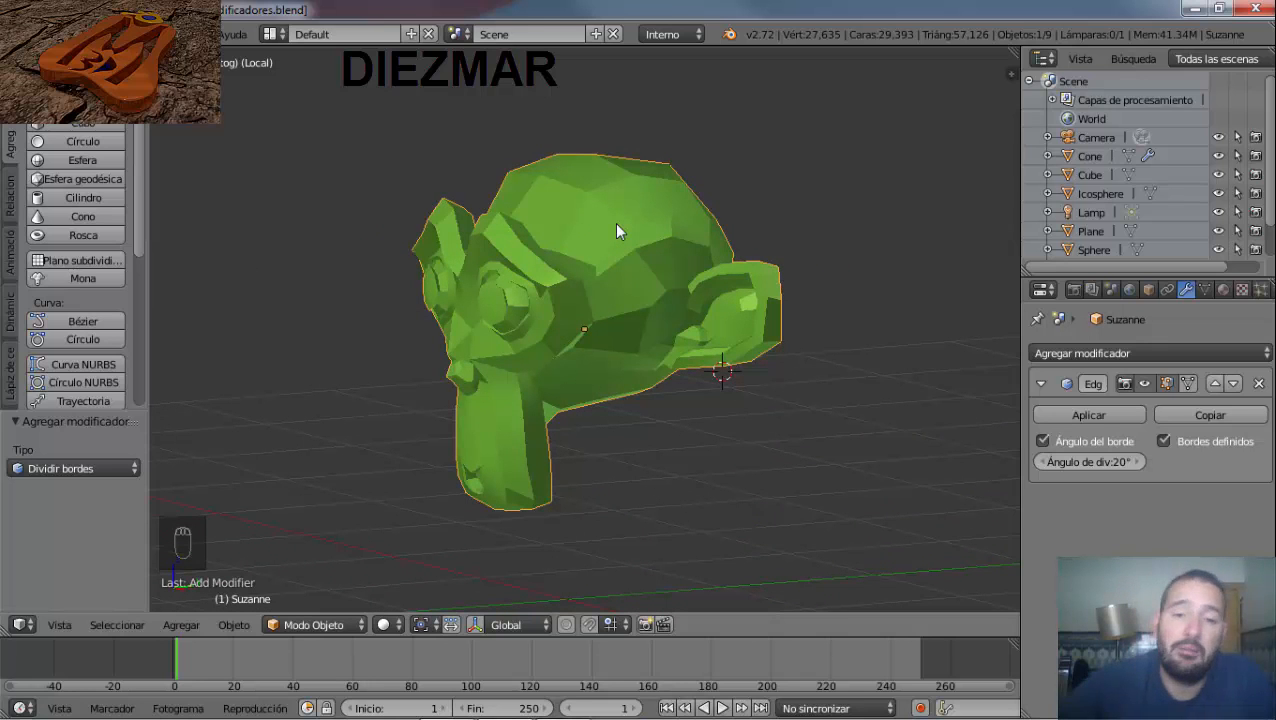
{"action": "middle_click_drag", "start_coordinate": [493, 292], "coordinate": [658, 282]}
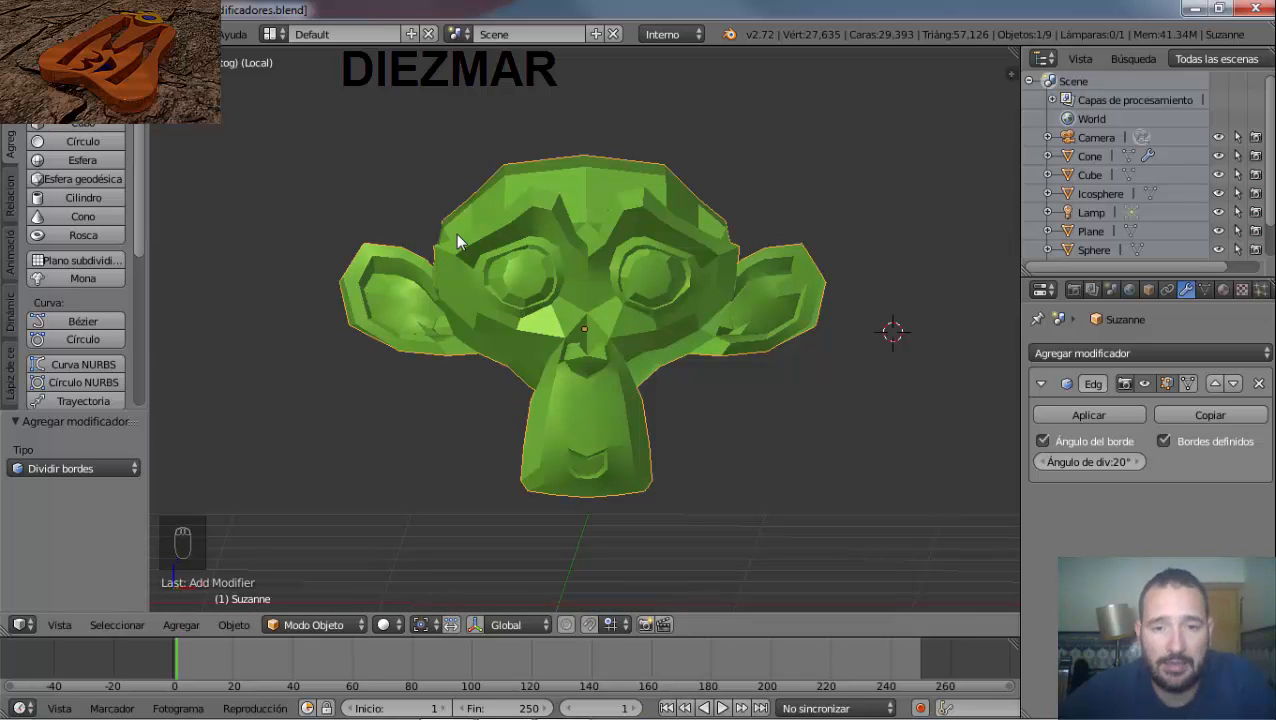
{"action": "middle_click_drag", "start_coordinate": [478, 290], "coordinate": [535, 336]}
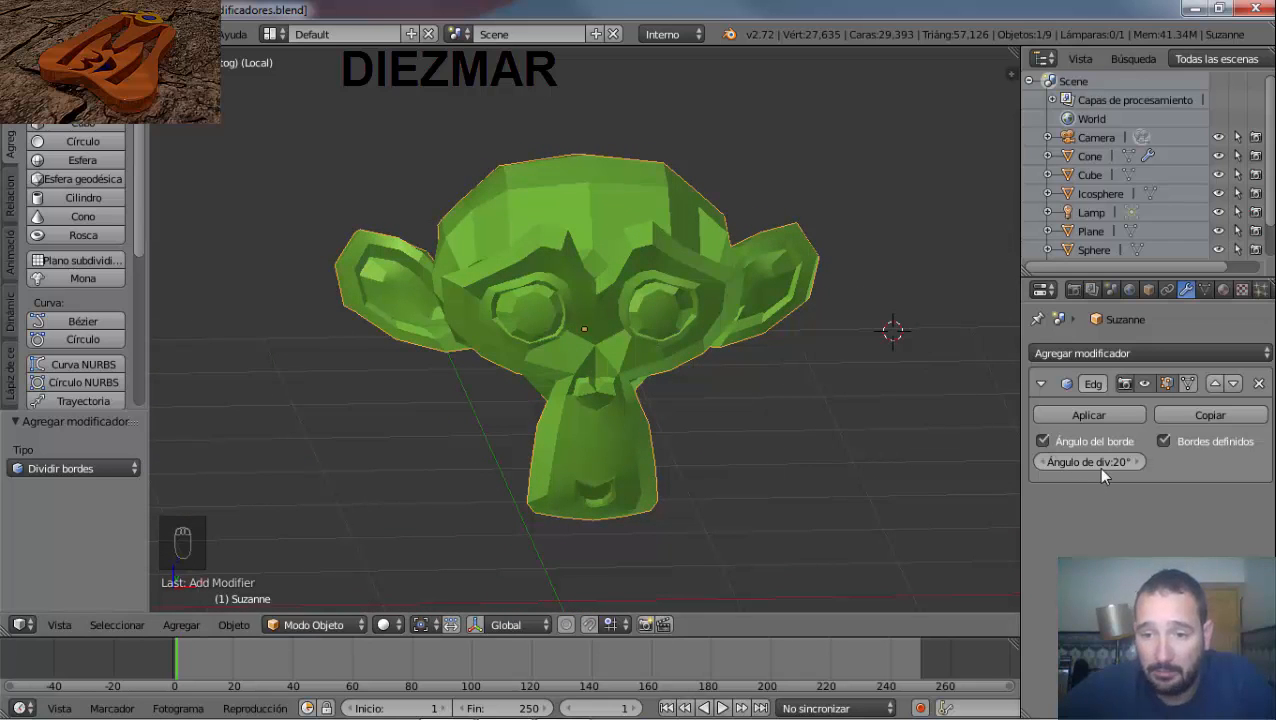
Turn the Edge Split modifier's Bordes definidos option off and on again, followed by Ángulo del borde.
{"action": "left_click", "coordinate": [1164, 440]}
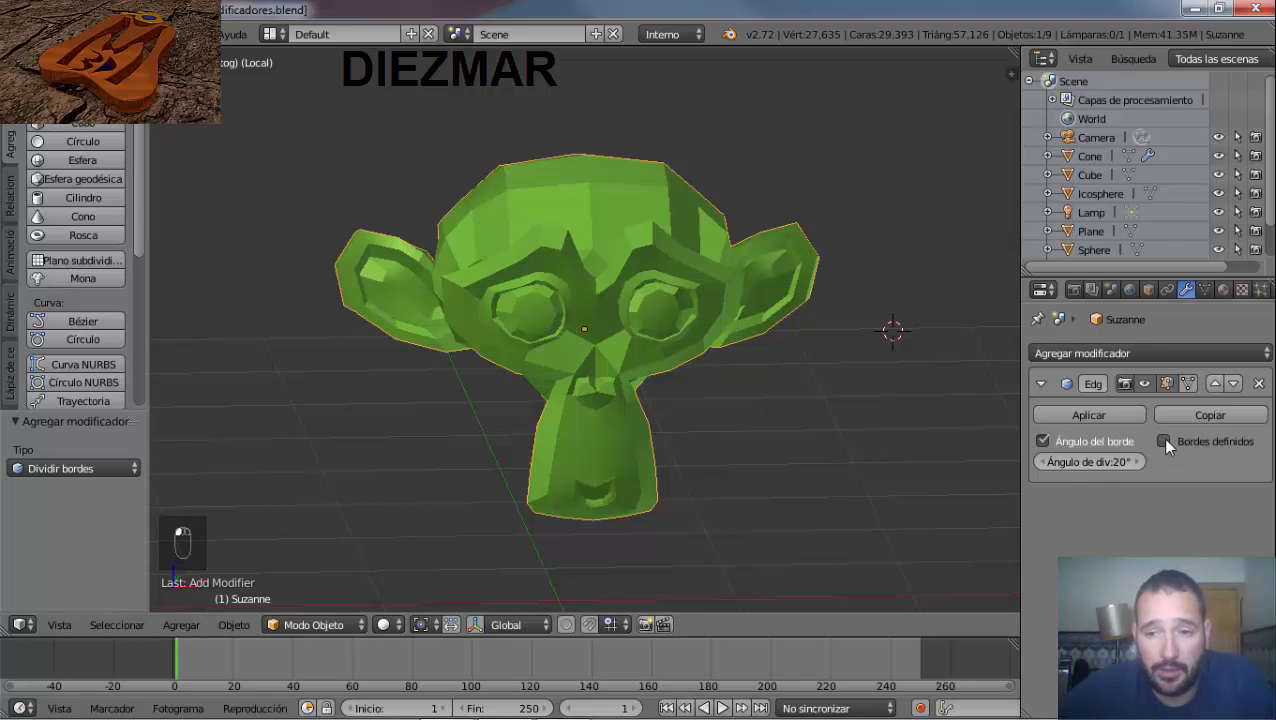
{"action": "left_click", "coordinate": [1165, 441]}
{"action": "left_click", "coordinate": [1055, 443]}
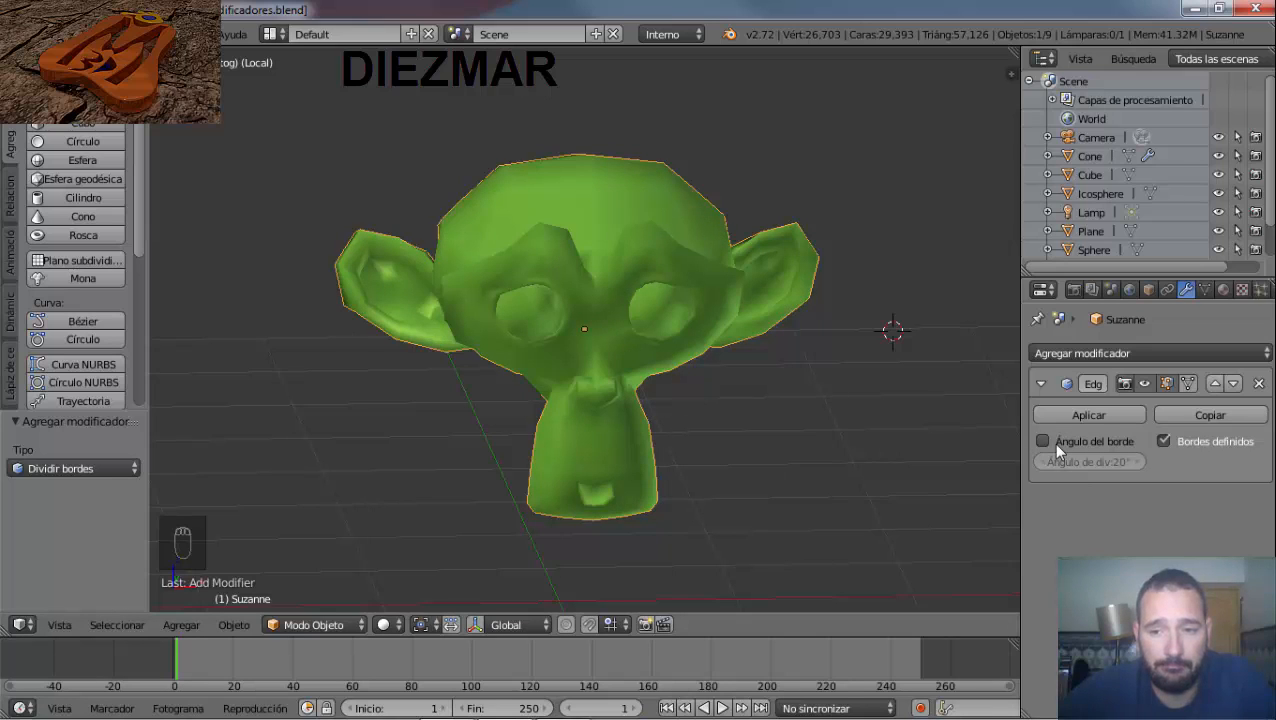
{"action": "left_click", "coordinate": [1043, 441]}
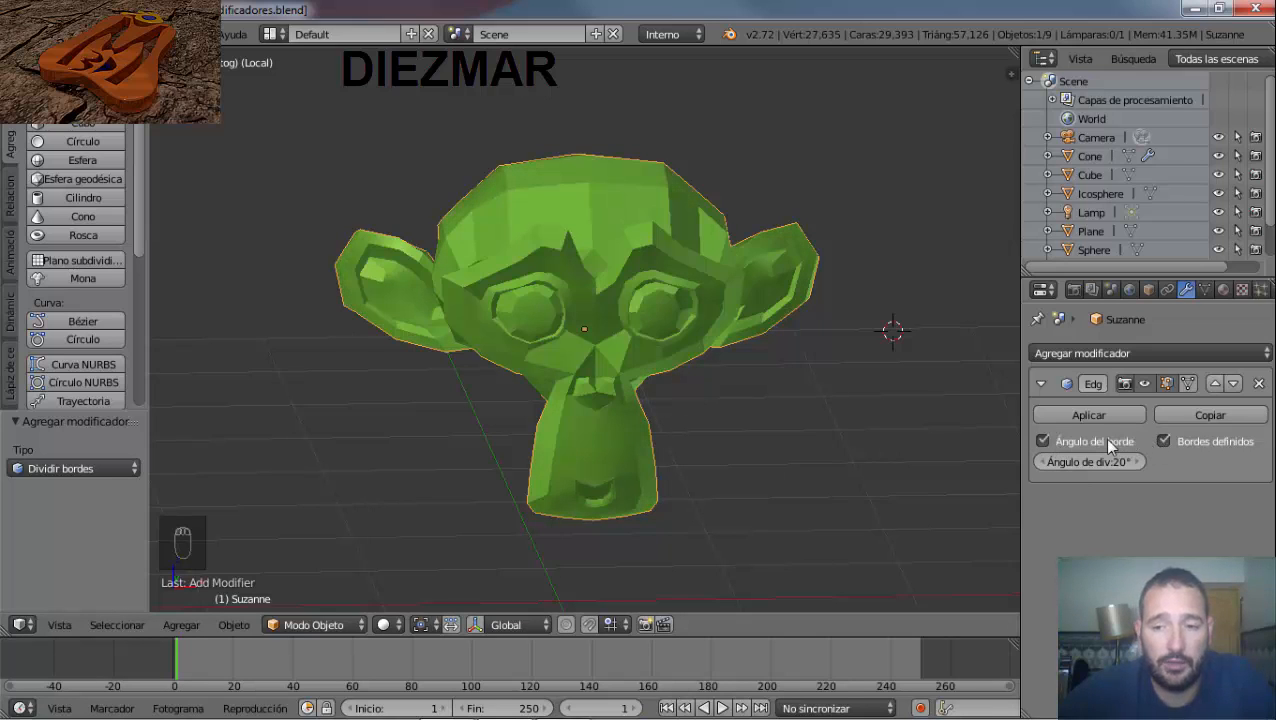
Widen the properties area and remove the Edge Split modifier from the monkey head.
{"action": "left_click", "coordinate": [1080, 353]}
{"action": "left_click", "coordinate": [1080, 349]}
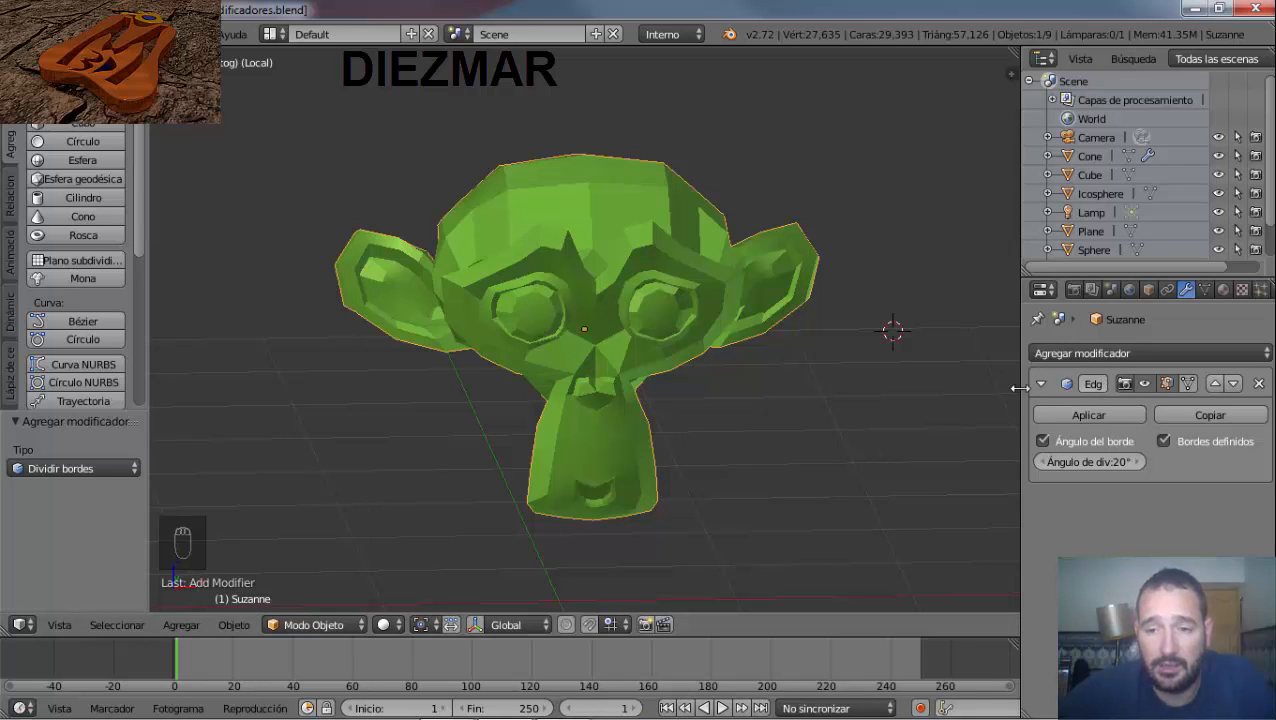
{"action": "left_click_drag", "start_coordinate": [1019, 388], "coordinate": [975, 396]}
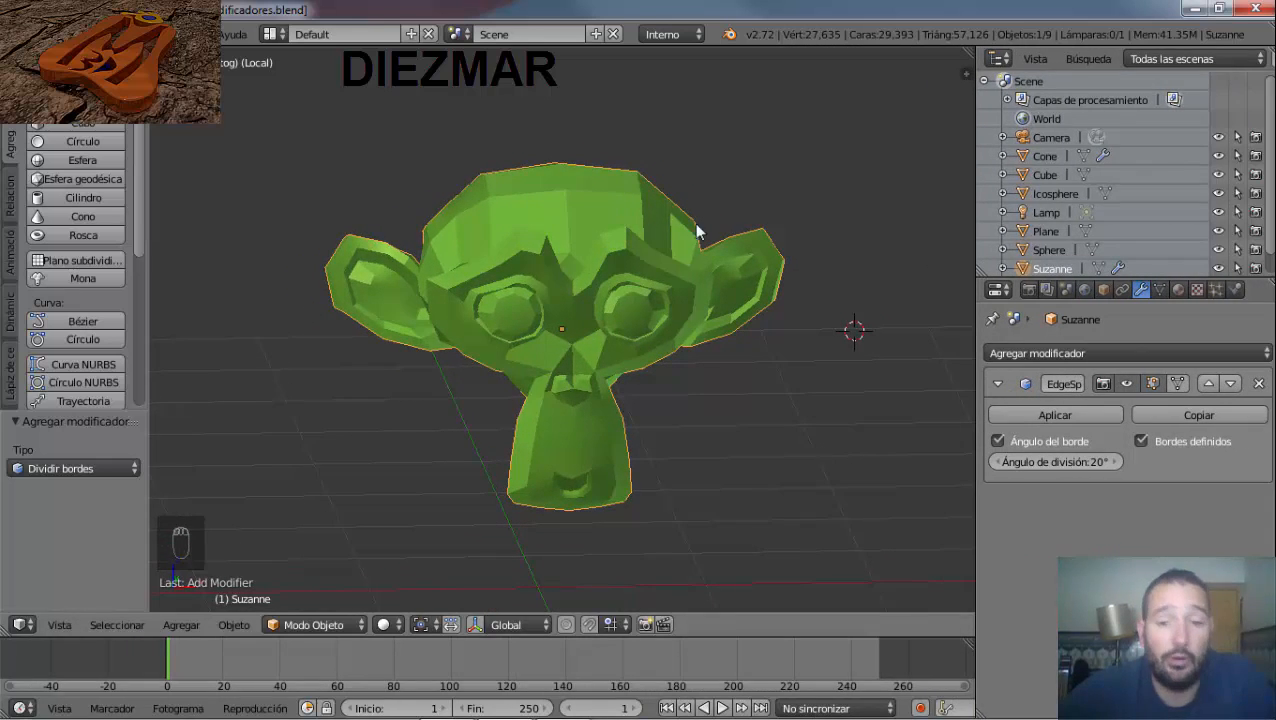
{"action": "left_click", "coordinate": [1258, 384]}
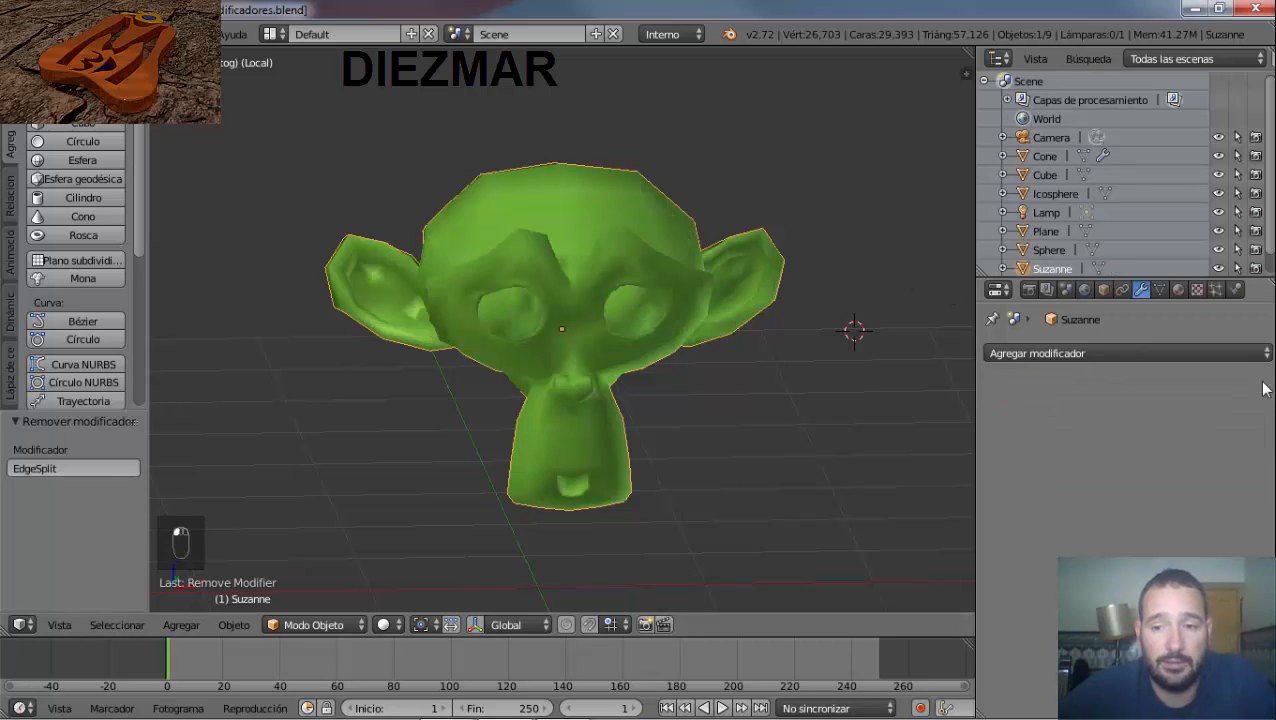
Add a Máscara (Mask) modifier to the monkey head and switch its mode to Esqueleto and back to Grupo de vértices.
{"action": "left_click", "coordinate": [1062, 356]}
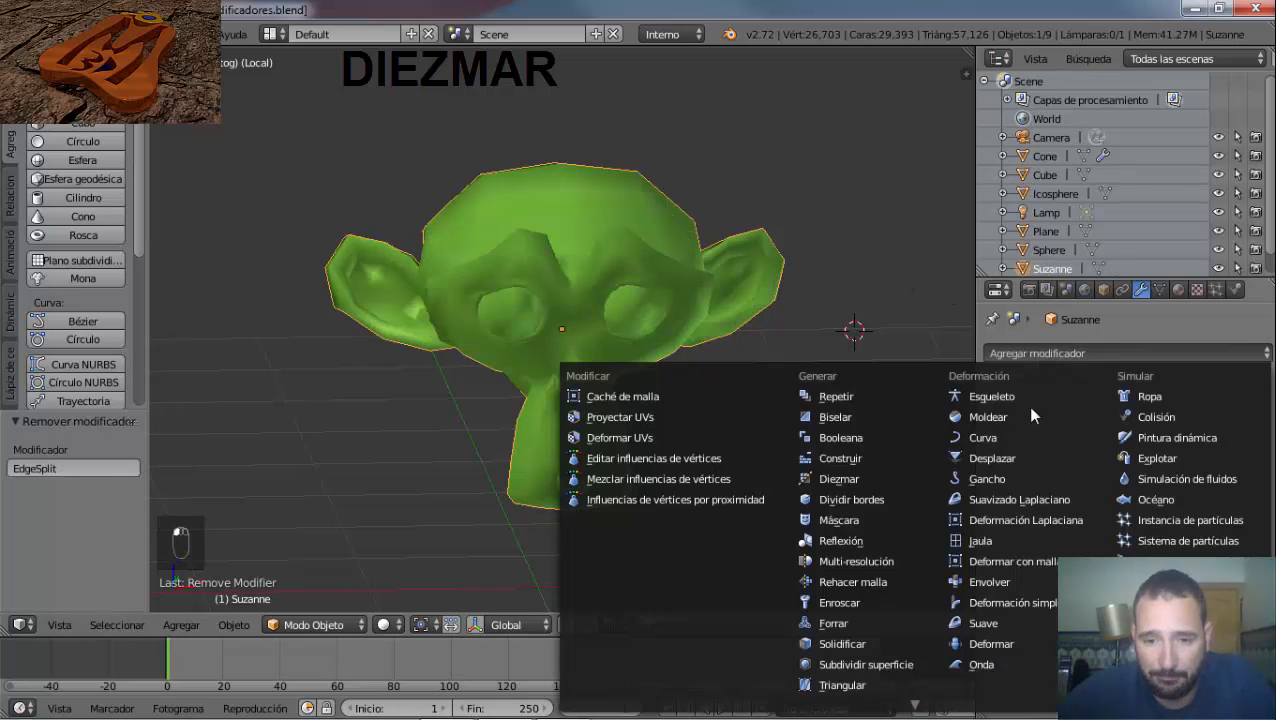
{"action": "left_click", "coordinate": [857, 520]}
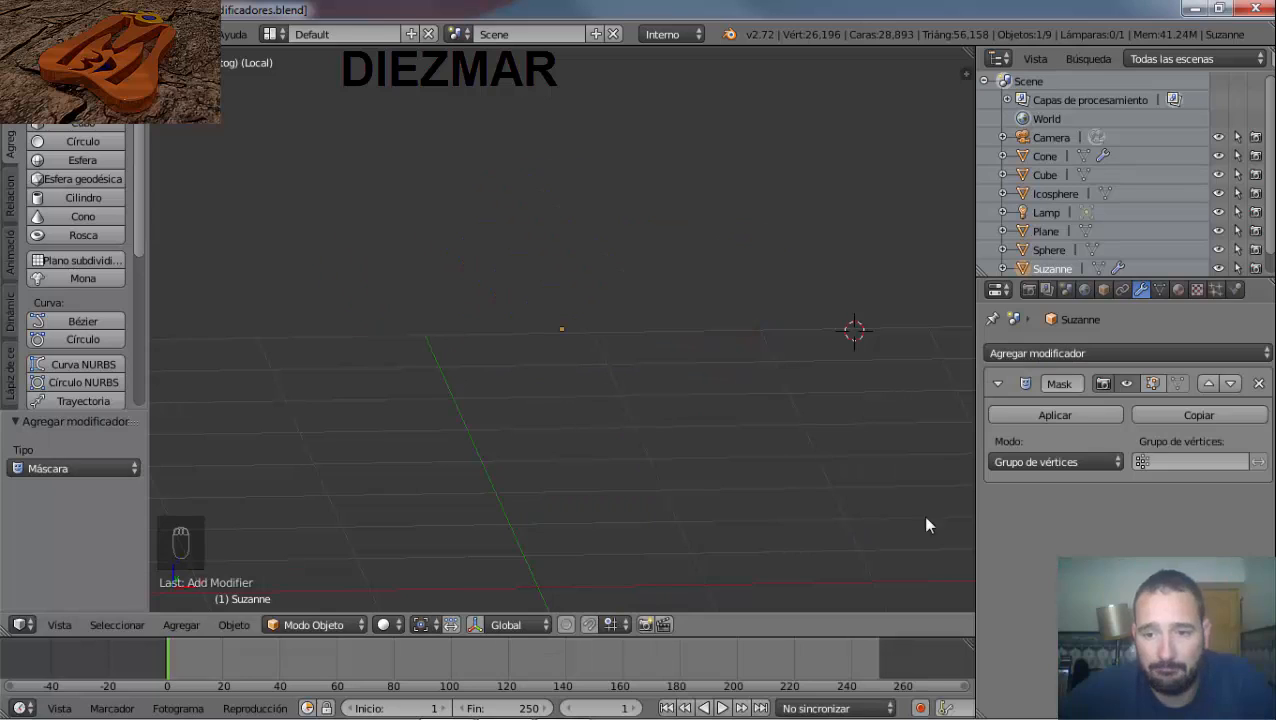
{"action": "left_click", "coordinate": [1067, 472]}
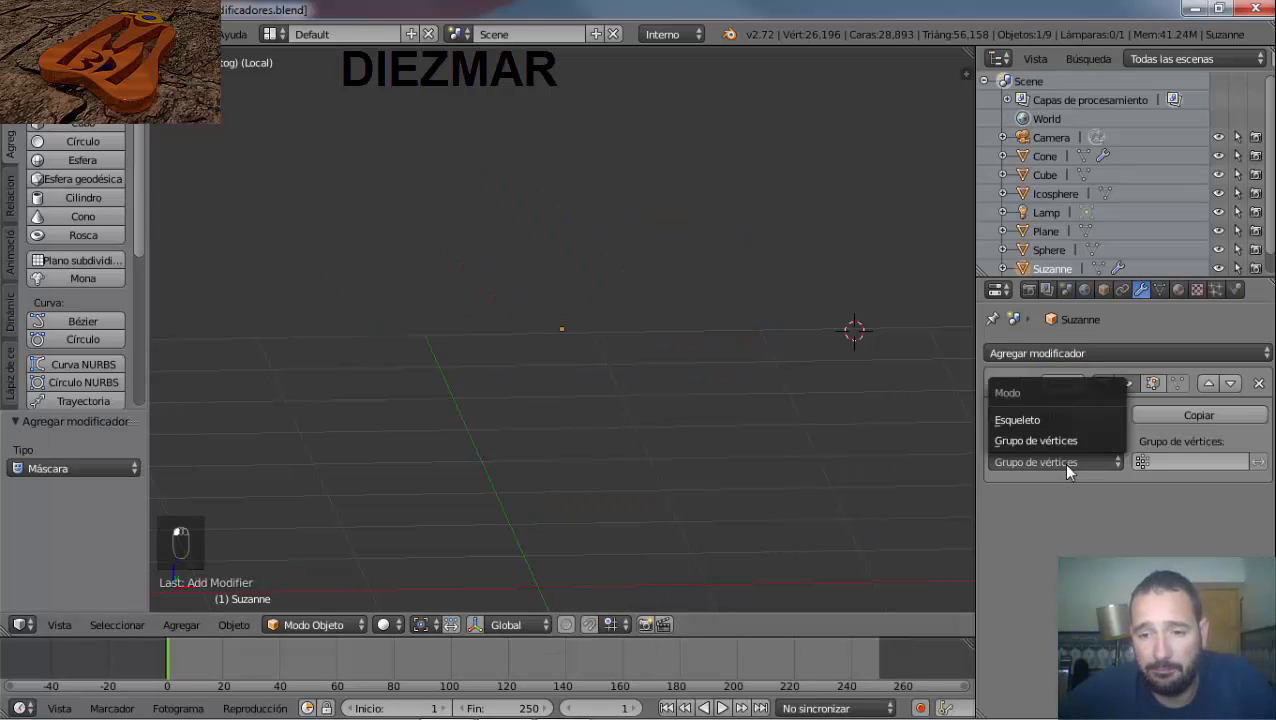
{"action": "left_click", "coordinate": [1060, 421]}
{"action": "left_click", "coordinate": [1056, 461]}
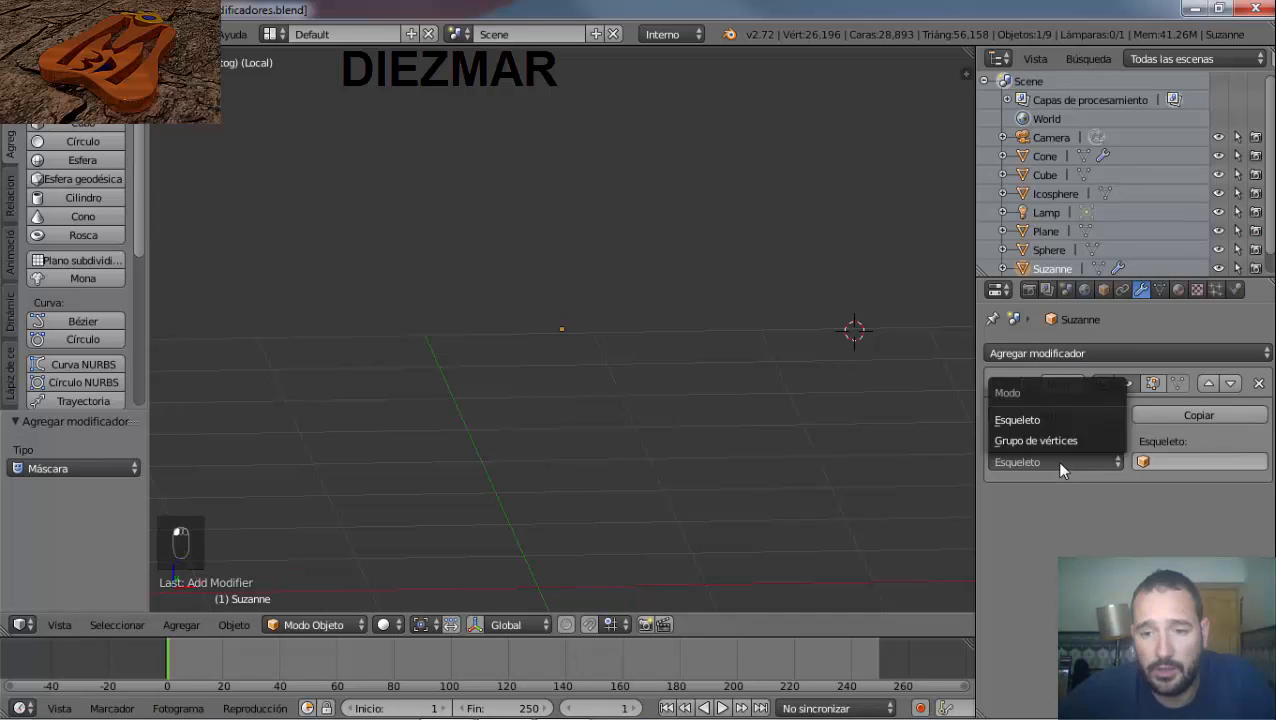
{"action": "left_click", "coordinate": [1049, 436]}
Look at the vertex group choices of the Mask modifier and remove the modifier from the monkey head.
{"action": "left_click", "coordinate": [1157, 460]}
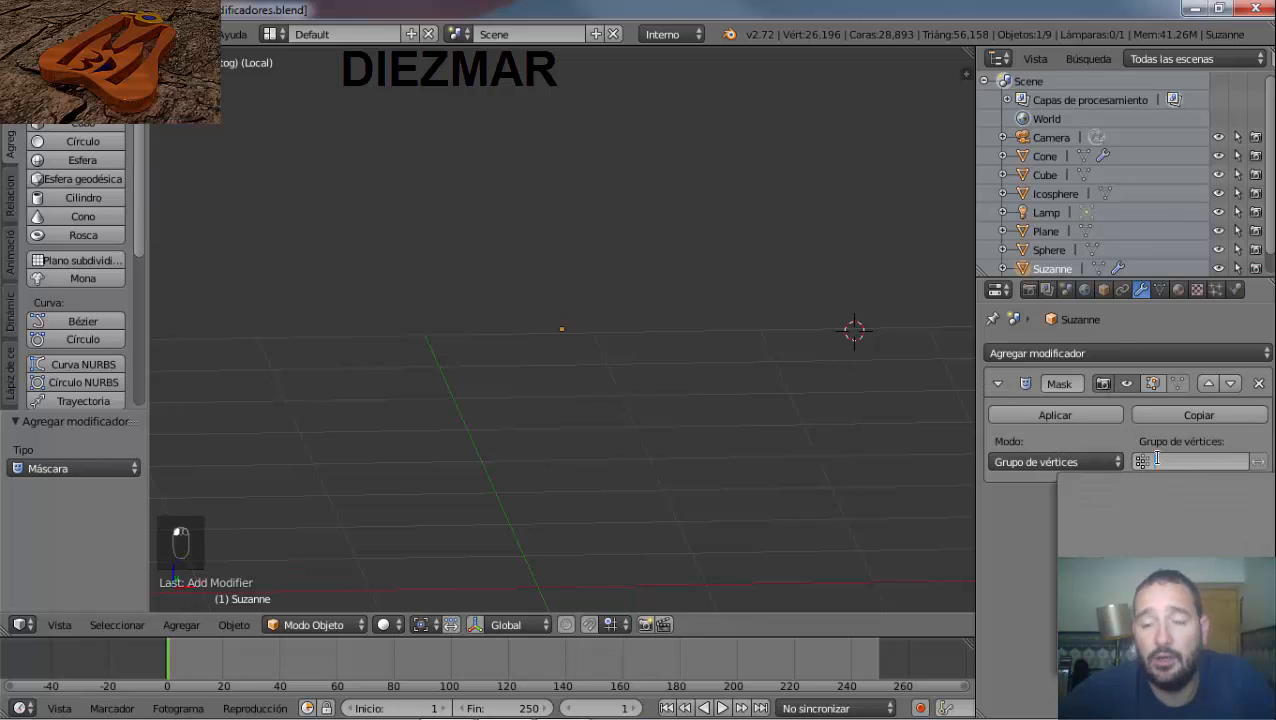
{"action": "left_click", "coordinate": [1029, 455]}
{"action": "left_click", "coordinate": [1029, 455]}
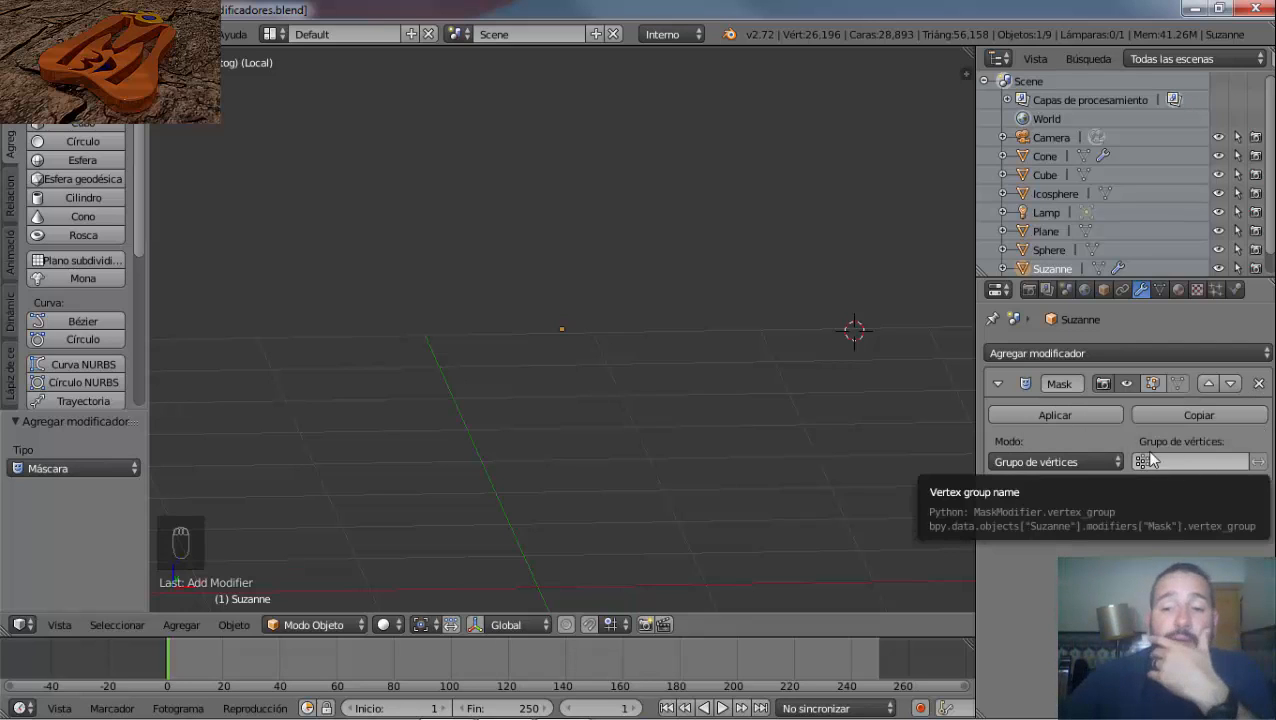
{"action": "left_click", "coordinate": [1259, 384]}
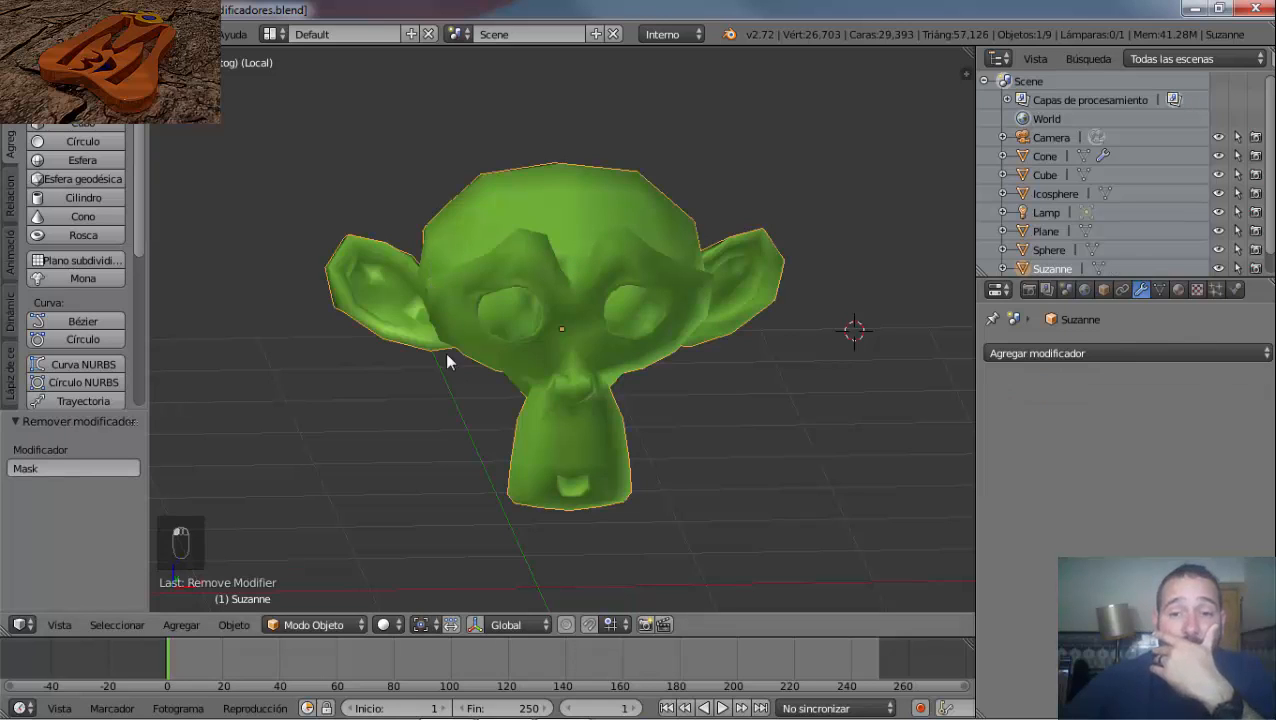
Put the monkey head in Edit Mode in front view, deselect the whole mesh and allow selecting hidden vertices.
{"action": "left_click", "coordinate": [995, 355]}
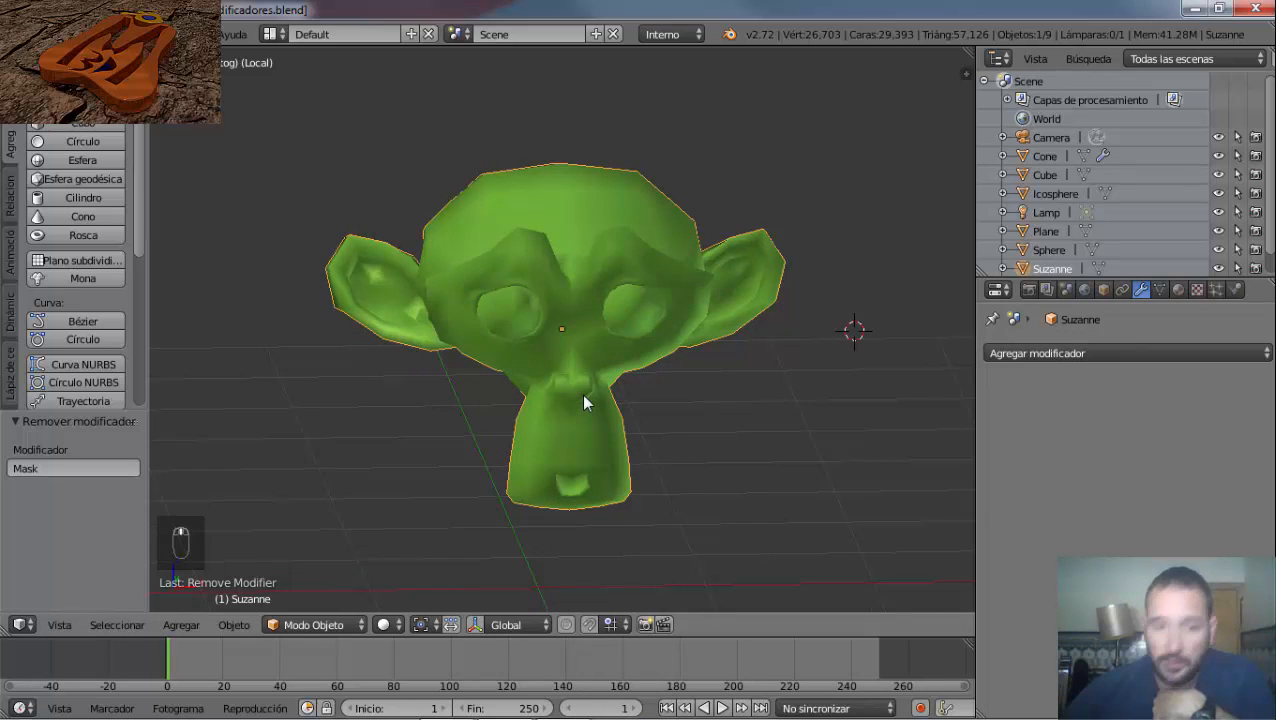
{"action": "key", "text": "KP_1"}
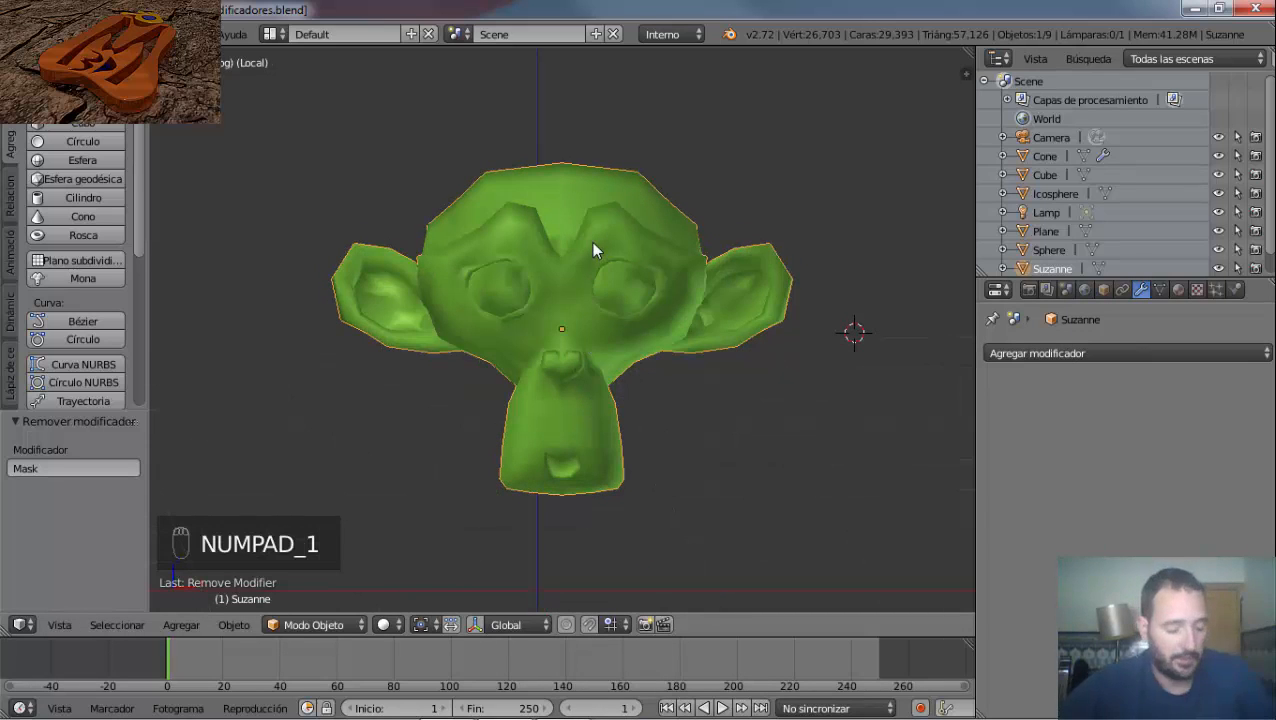
{"action": "key", "text": "Tab"}
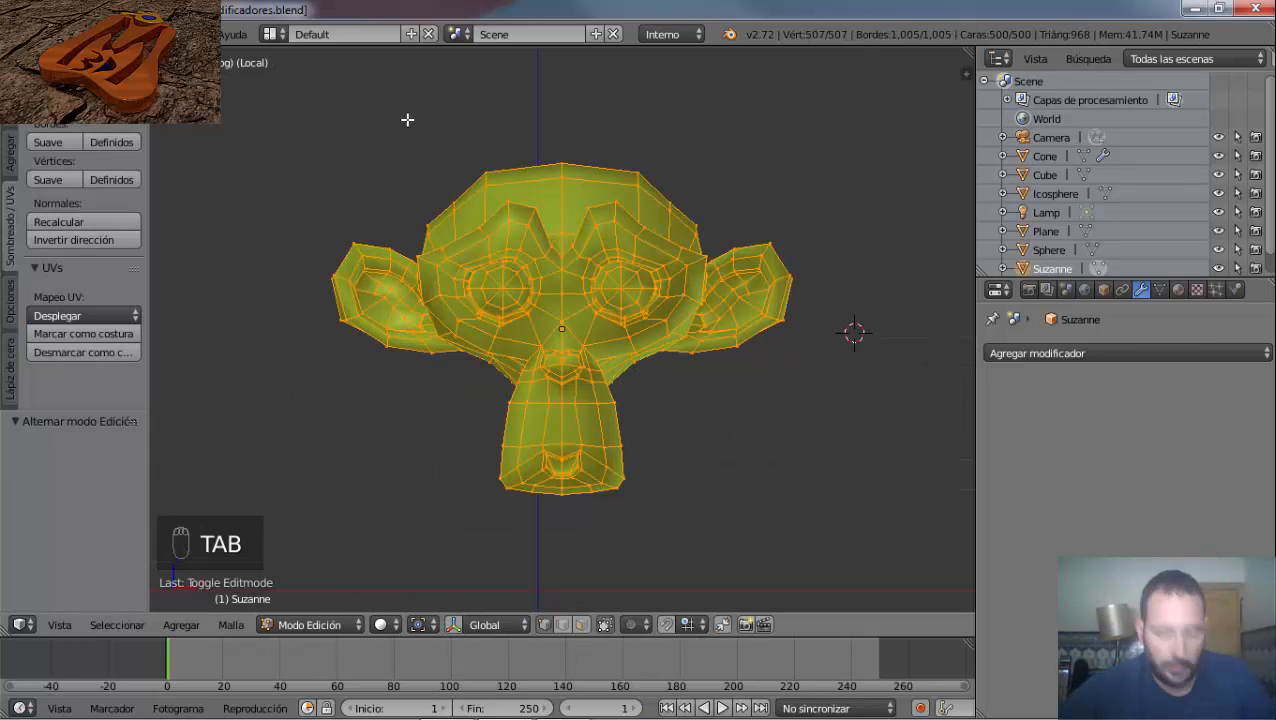
{"action": "key", "text": "a"}
{"action": "key", "text": "a"}
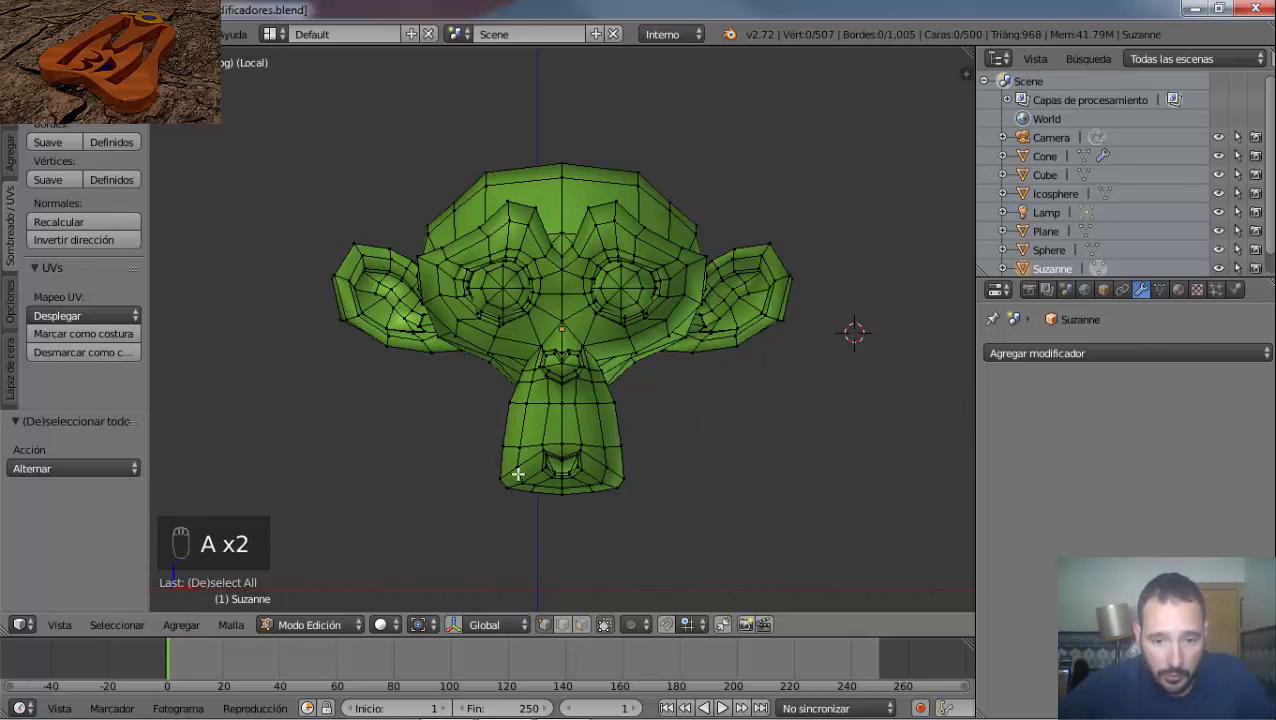
{"action": "left_click", "coordinate": [605, 625]}
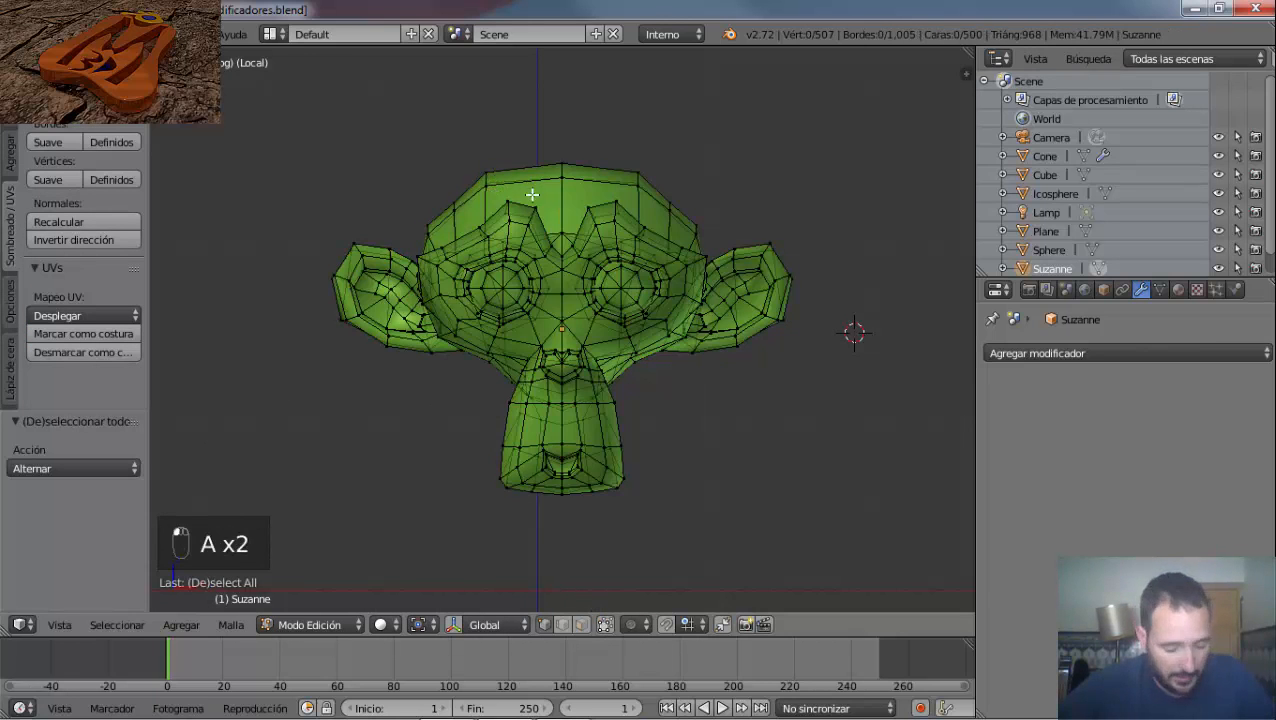
Circle-select one half of the monkey head up to and including the centre line, with the ear on that side.
{"action": "key", "text": "c"}
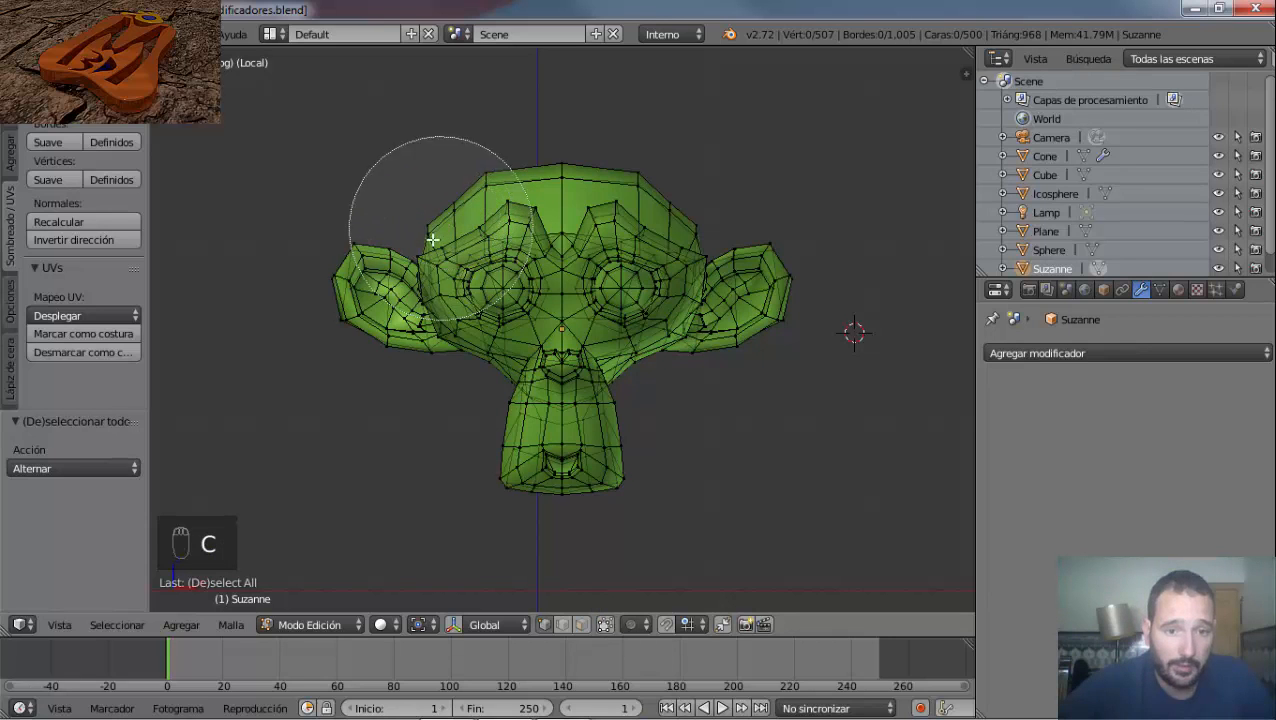
{"action": "mouse_move", "coordinate": [427, 265]}
{"action": "left_mouse_down"}
{"action": "mouse_move", "coordinate": [402, 276]}
{"action": "mouse_move", "coordinate": [471, 192]}
{"action": "mouse_move", "coordinate": [467, 179]}
{"action": "mouse_move", "coordinate": [477, 465]}
{"action": "mouse_move", "coordinate": [490, 165]}
{"action": "mouse_move", "coordinate": [478, 168]}
{"action": "left_mouse_up"}
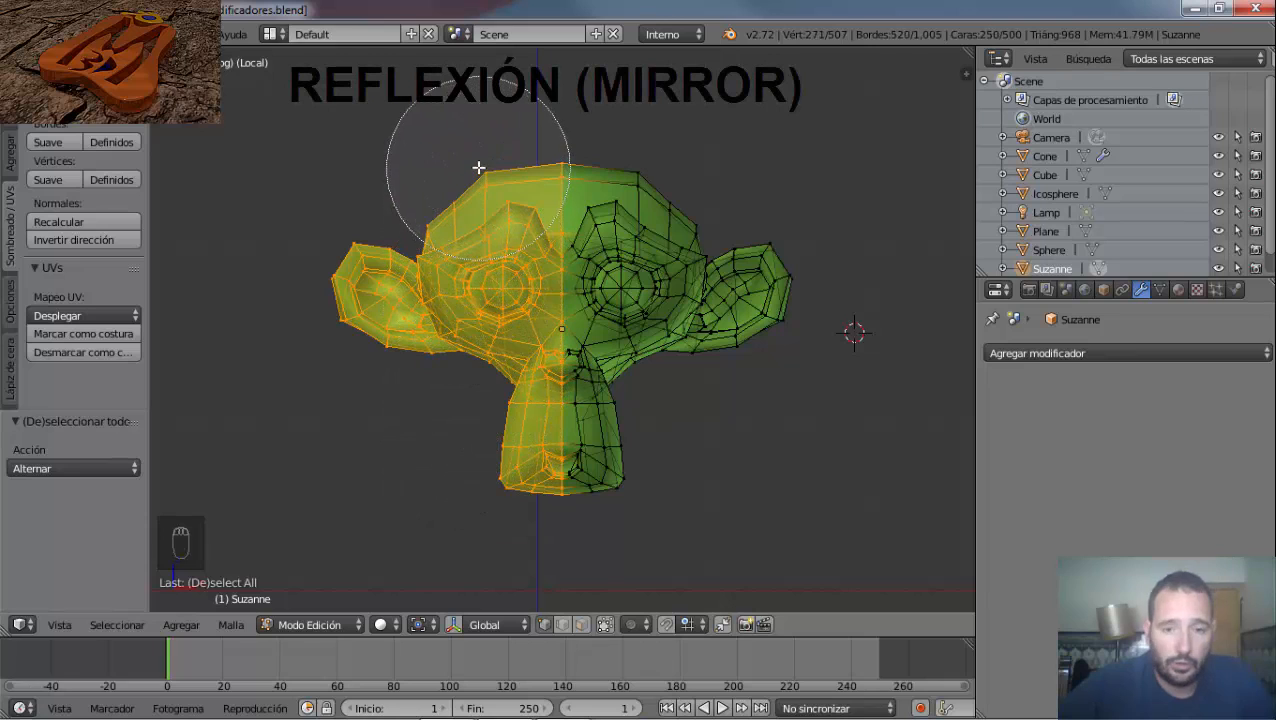
{"action": "right_click", "coordinate": [471, 487]}
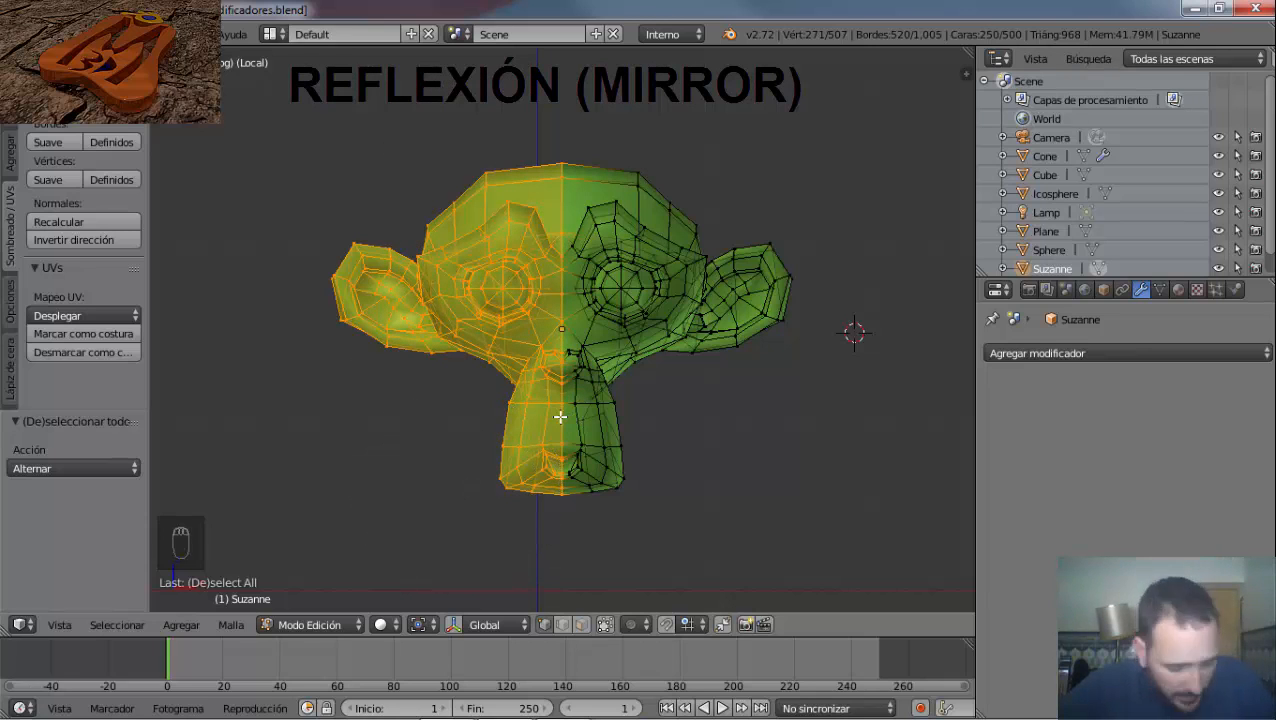
Try deleting the selected half by Vértices and by Bordes, undoing each deletion.
{"action": "key", "text": "x"}
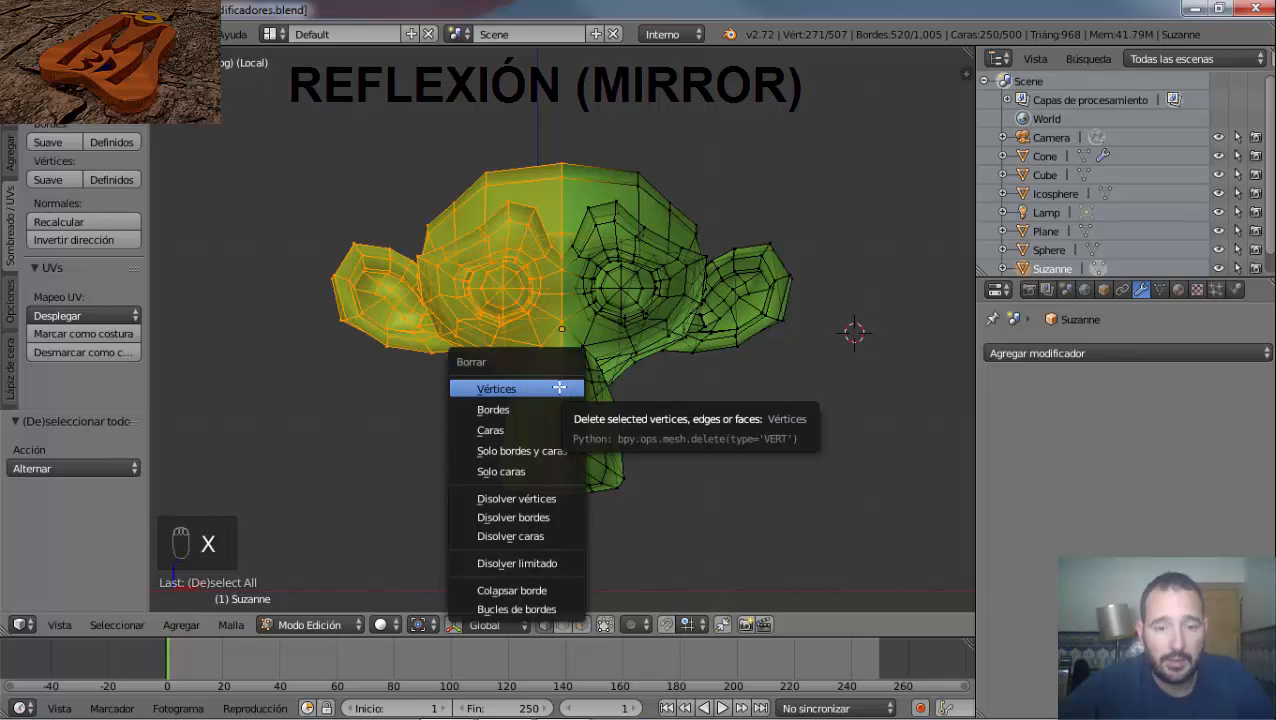
{"action": "left_click", "coordinate": [558, 388]}
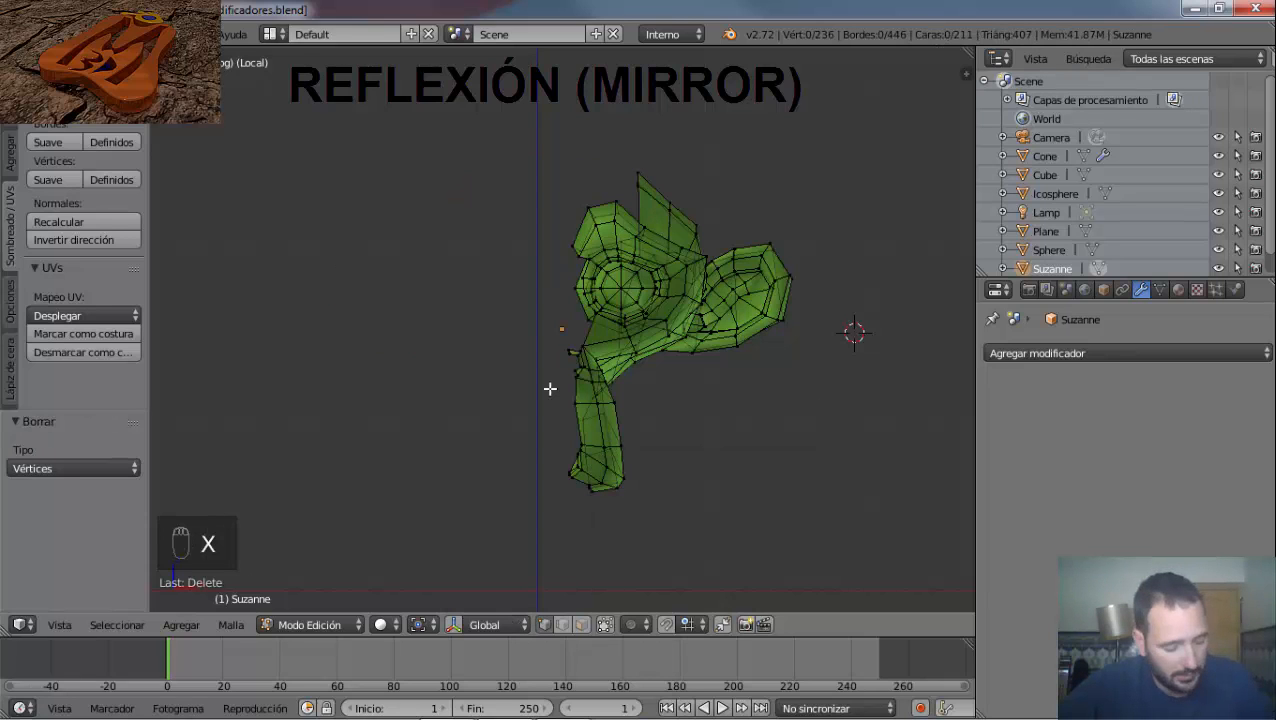
{"action": "key", "text": "ctrl+z"}
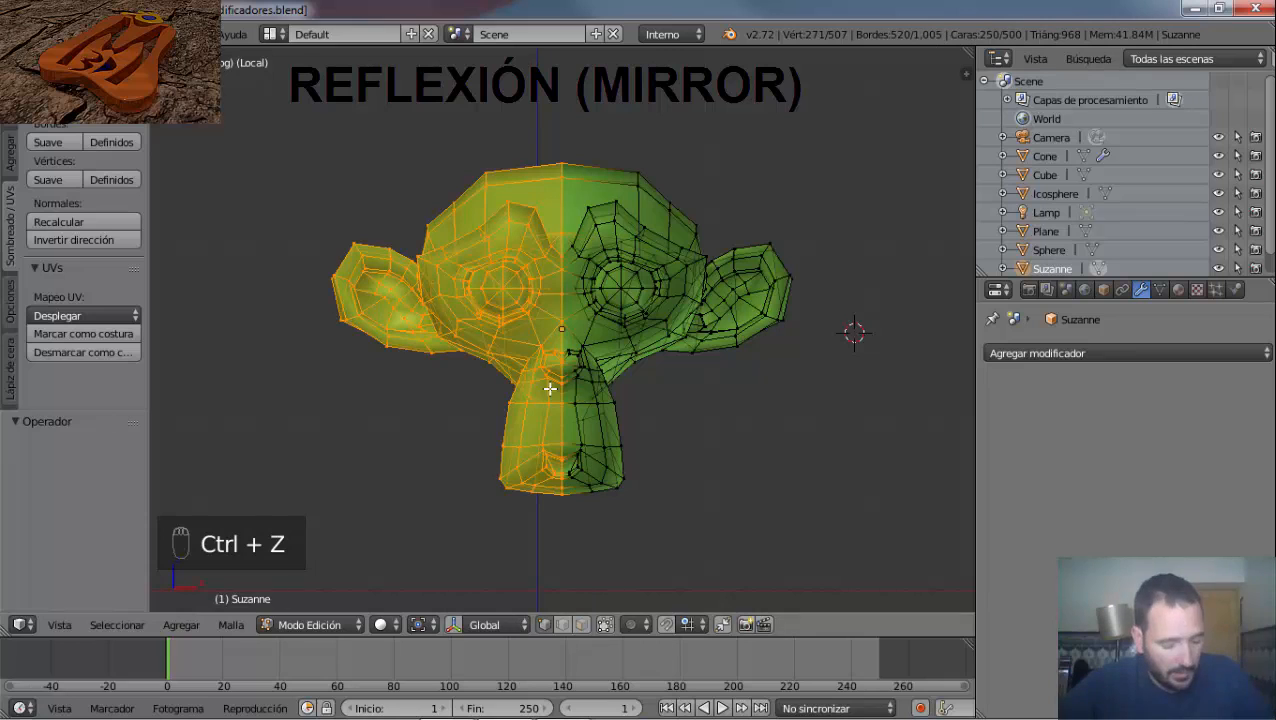
{"action": "key", "text": "x"}
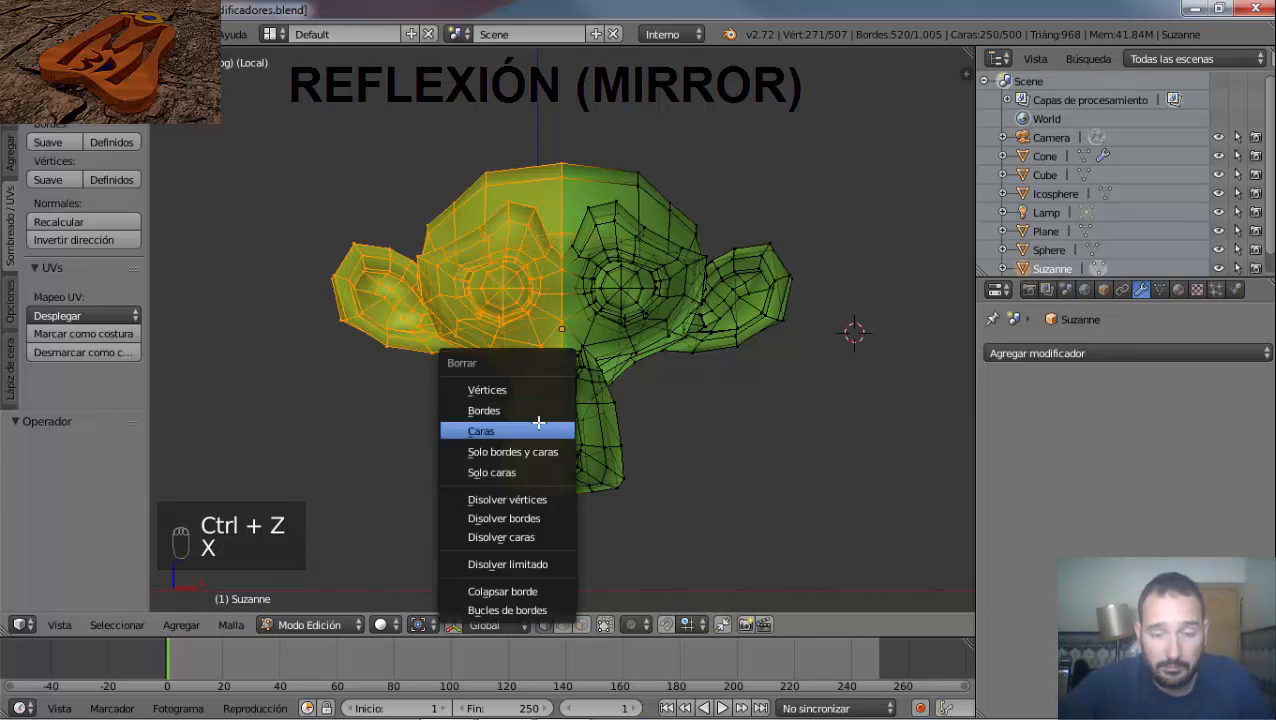
{"action": "left_click", "coordinate": [532, 413]}
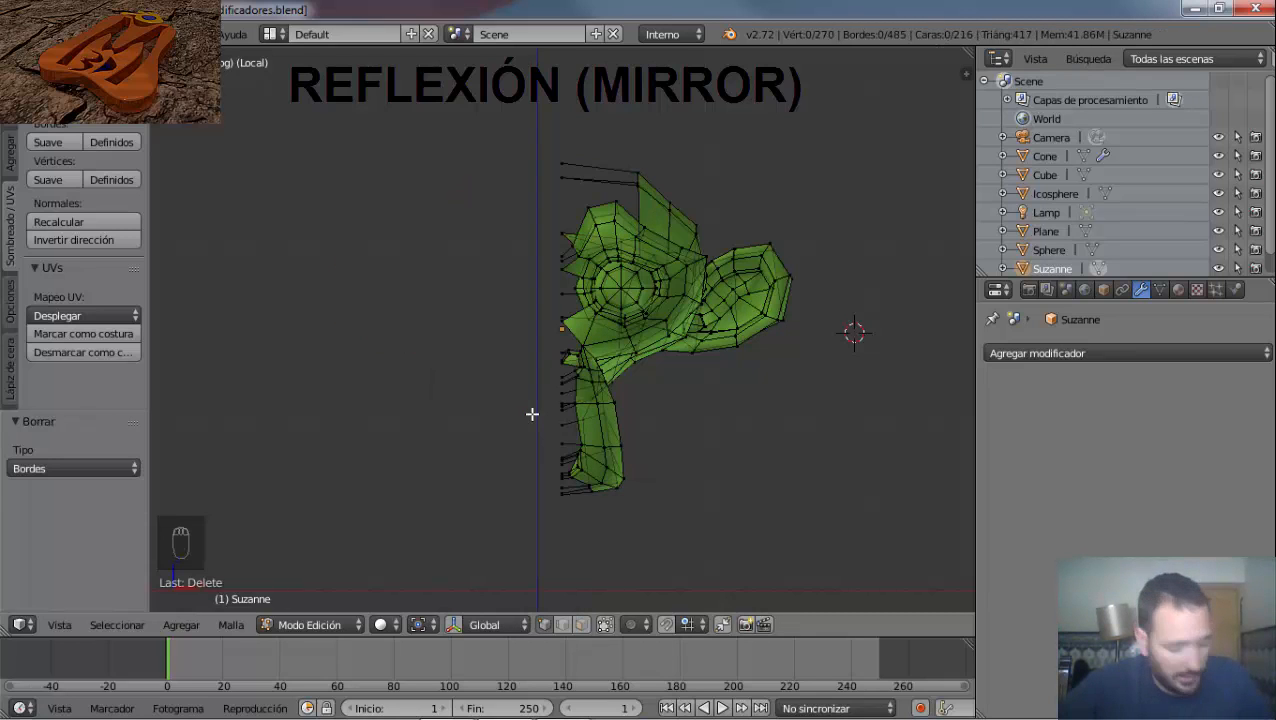
{"action": "key", "text": "ctrl+z"}
Delete the faces (Caras) of the selected half of the monkey head and inspect the cut from the front.
{"action": "key", "text": "x"}
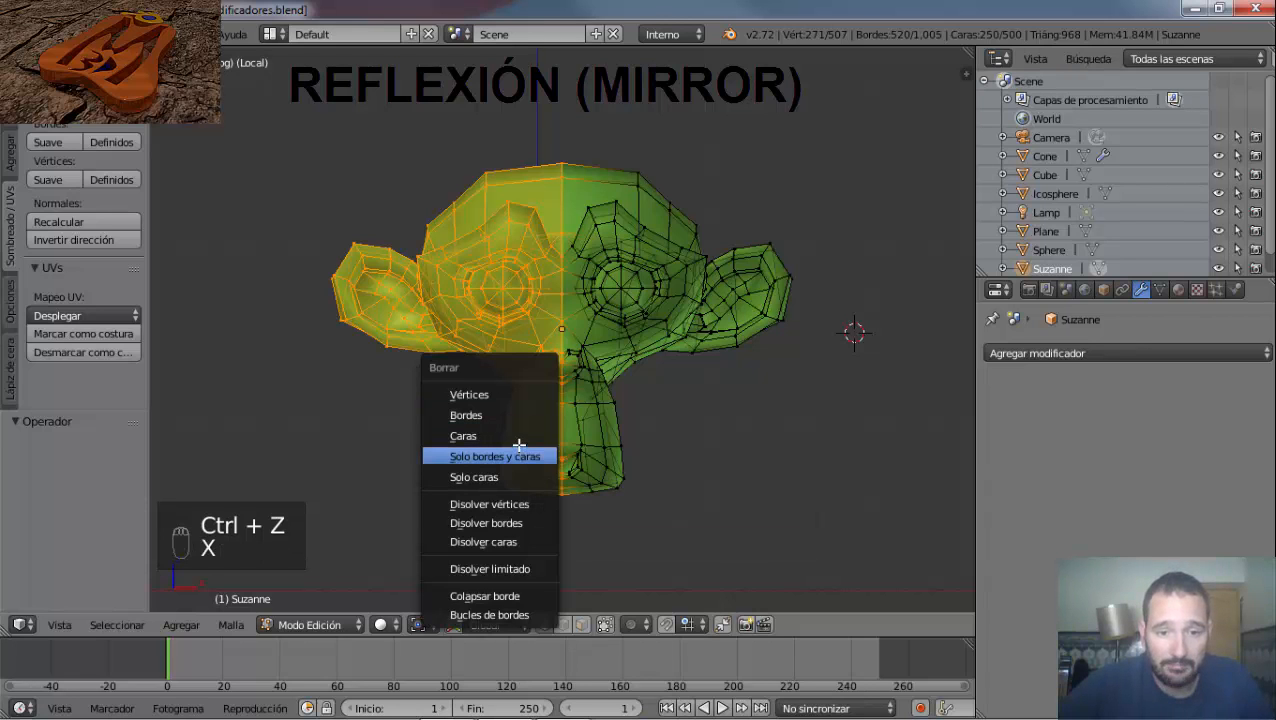
{"action": "left_click", "coordinate": [516, 436]}
{"action": "middle_click_drag", "start_coordinate": [543, 343], "coordinate": [567, 360]}
{"action": "key", "text": "KP_1"}
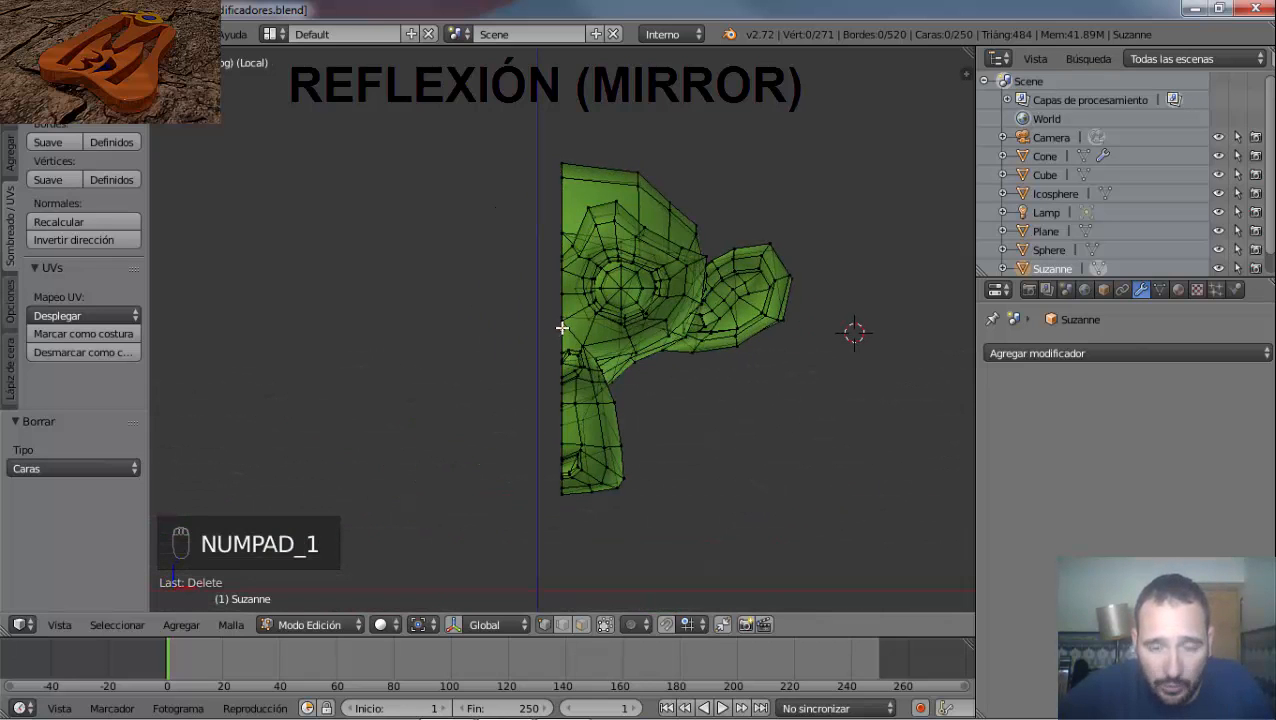
Place the 3D cursor on the object's origin at the half head's cut edge, aligning it in side and front views.
{"action": "scroll", "coordinate": [562, 328], "scroll_direction": "up", "scroll_amount": 4}
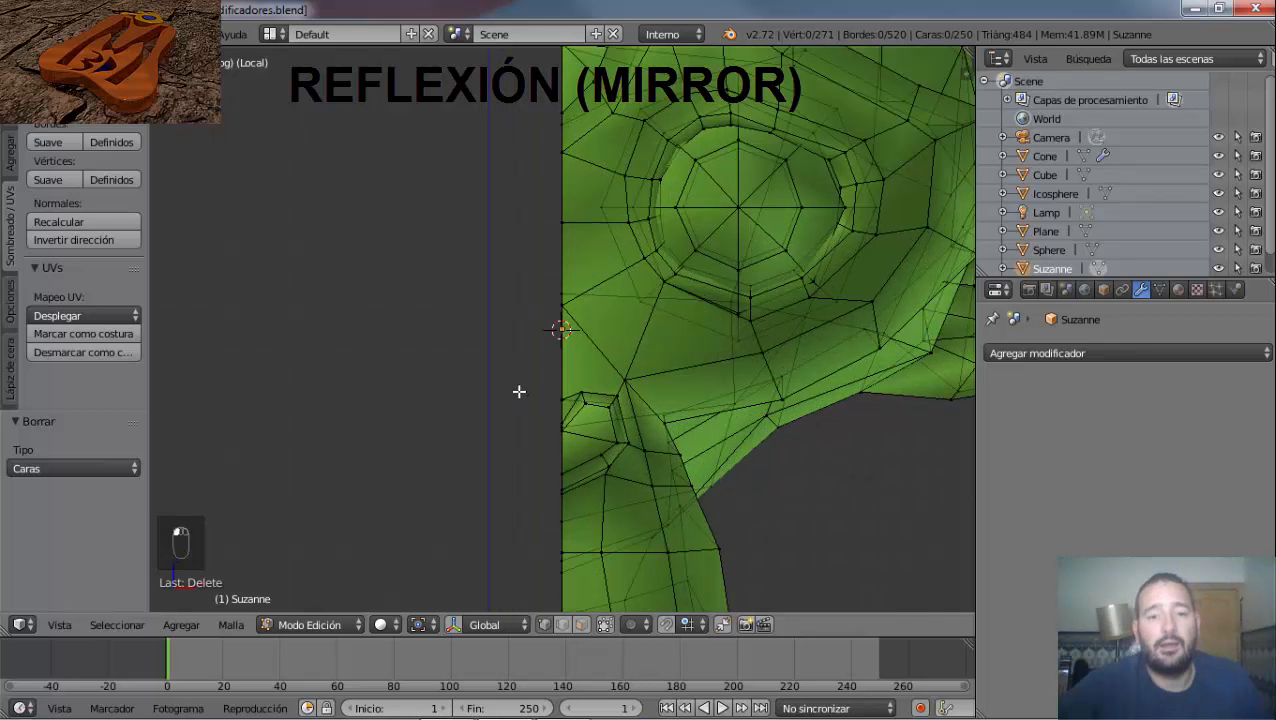
{"action": "middle_click_drag", "start_coordinate": [518, 391], "coordinate": [525, 394]}
{"action": "key", "text": "KP_3"}
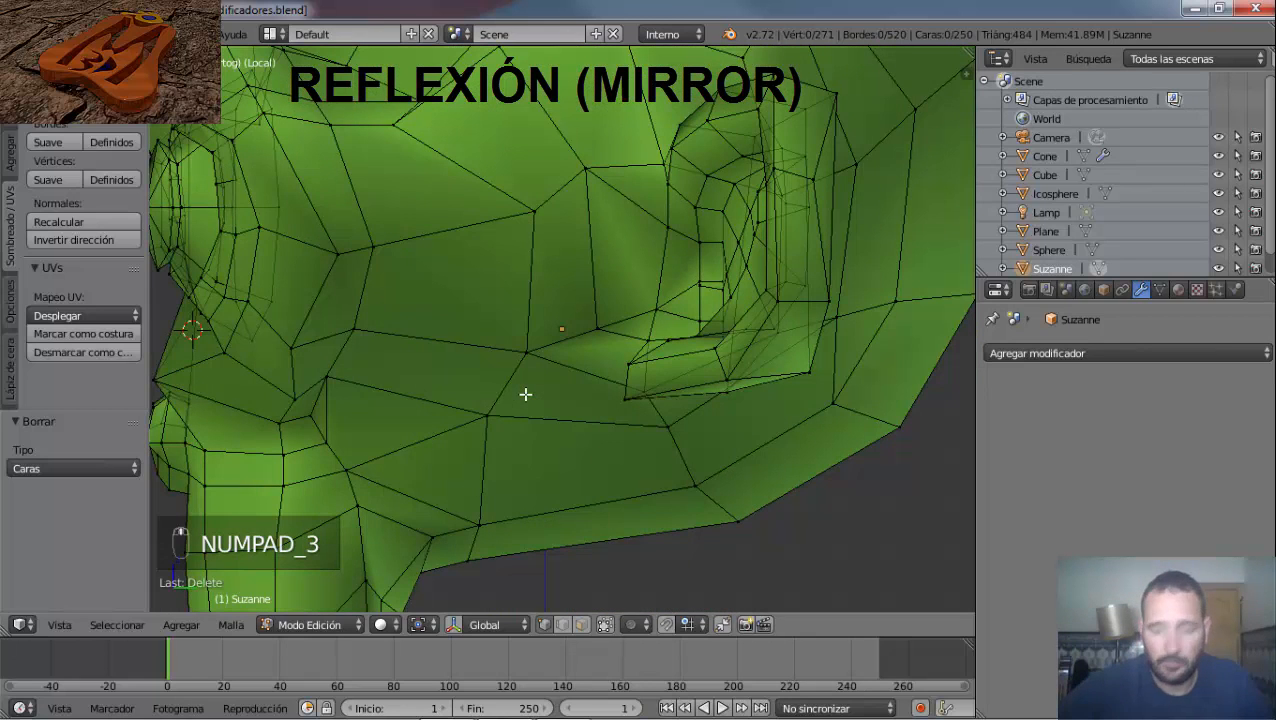
{"action": "key", "text": "ctrl+KP_3"}
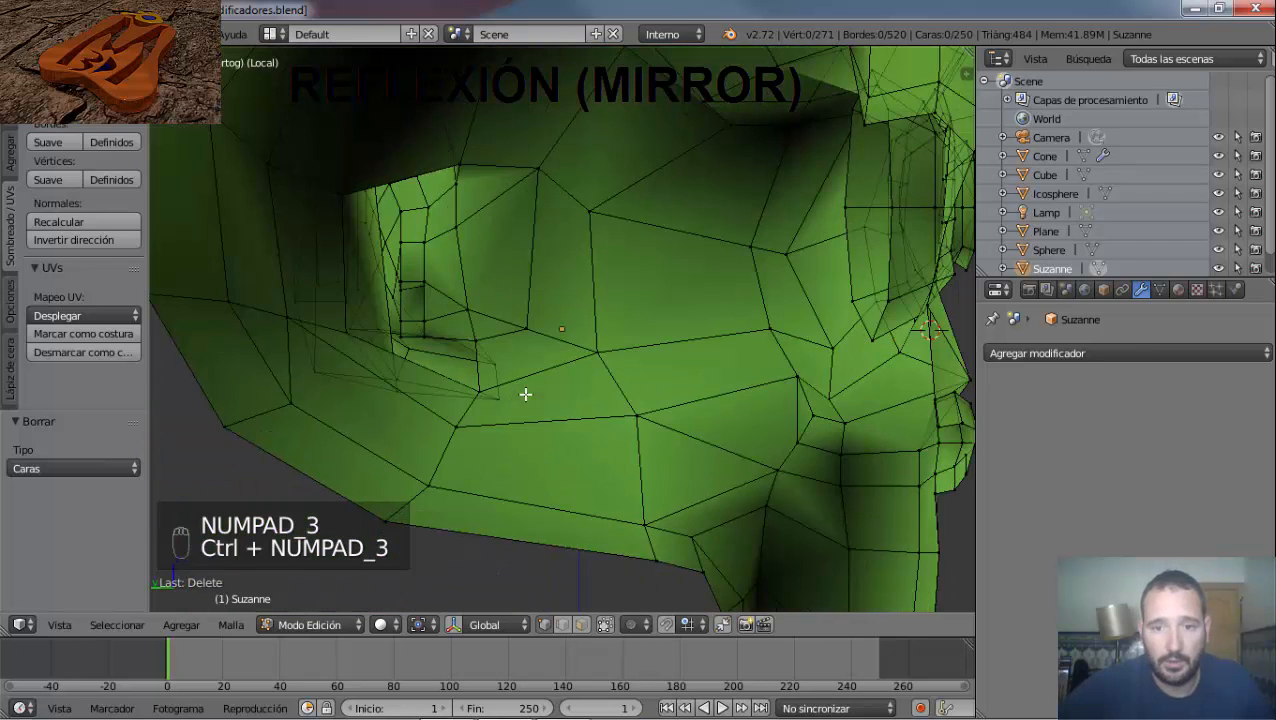
{"action": "scroll", "coordinate": [530, 325], "scroll_direction": "down", "scroll_amount": 4}
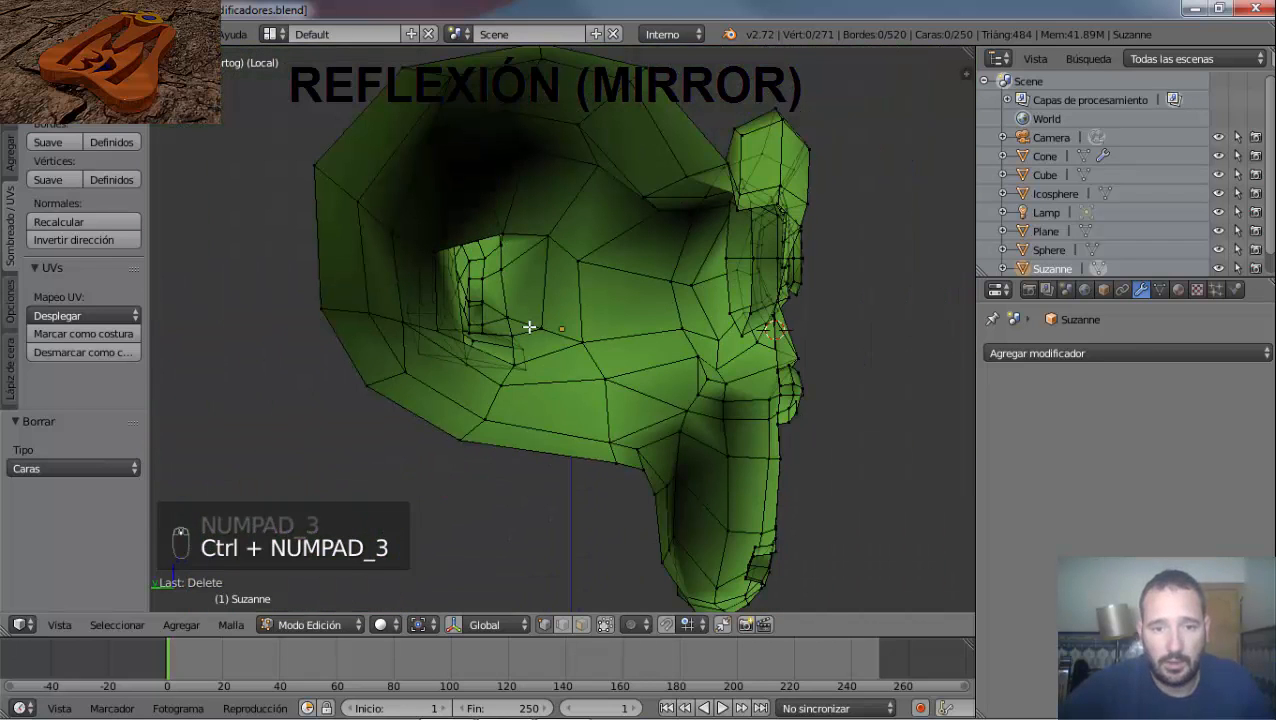
{"action": "left_click", "coordinate": [582, 329]}
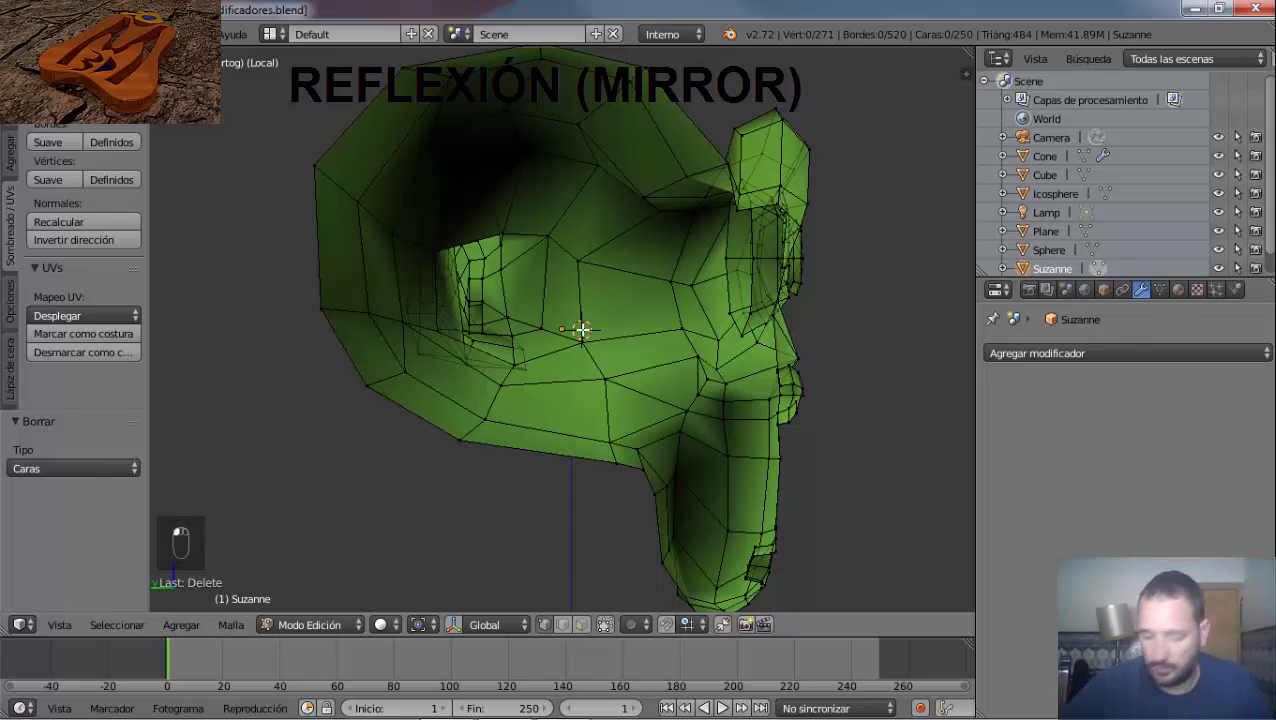
{"action": "key", "text": "KP_1"}
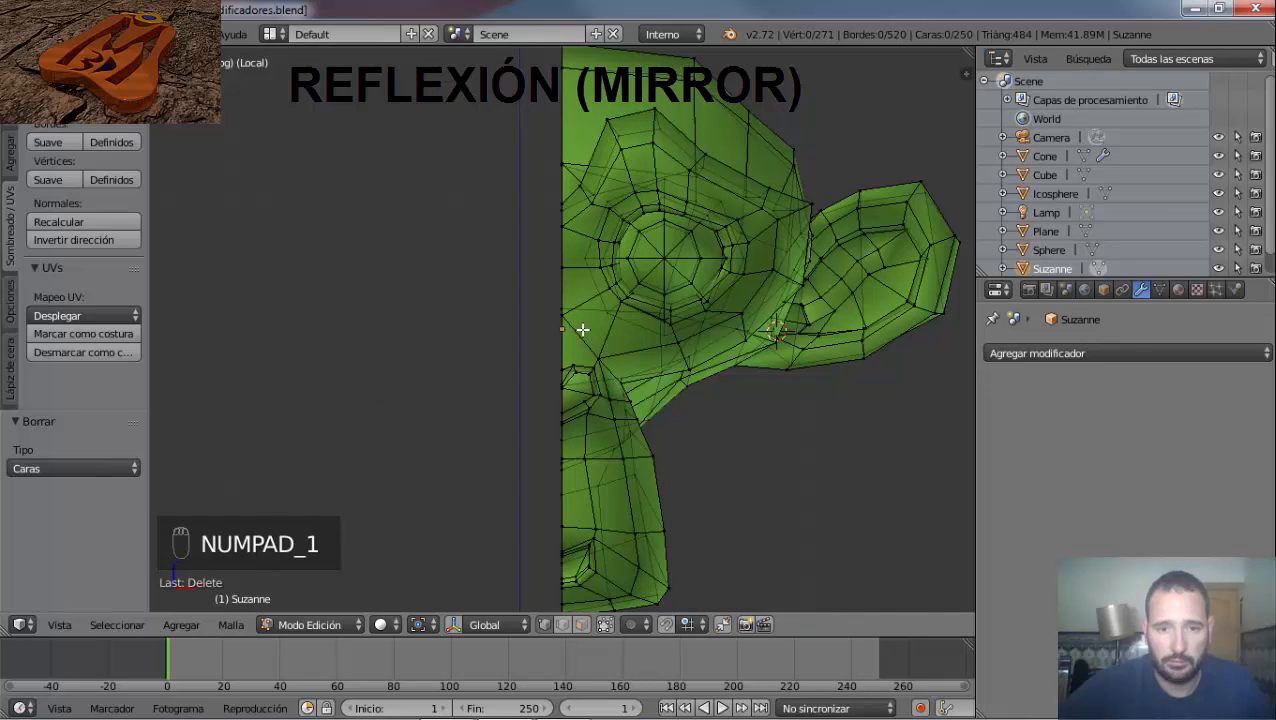
{"action": "scroll", "coordinate": [560, 326], "scroll_direction": "up", "scroll_amount": 3}
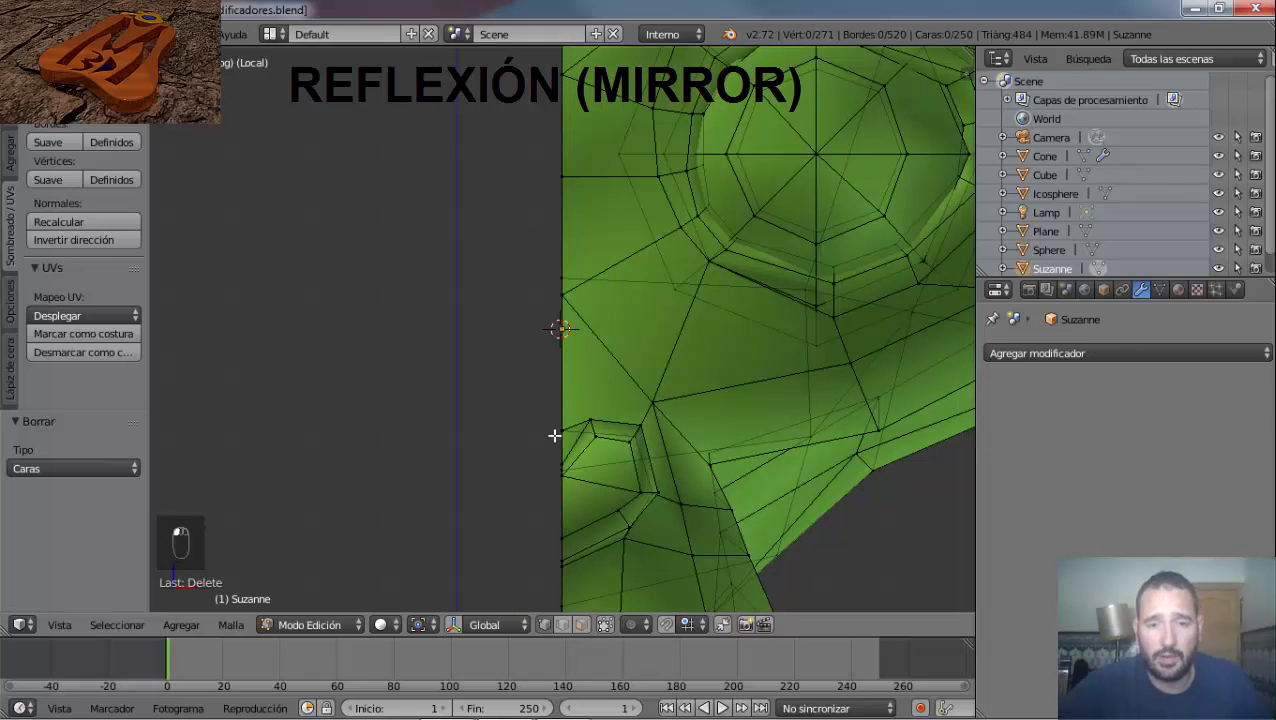
{"action": "scroll", "coordinate": [554, 435], "scroll_direction": "down", "scroll_amount": 5}
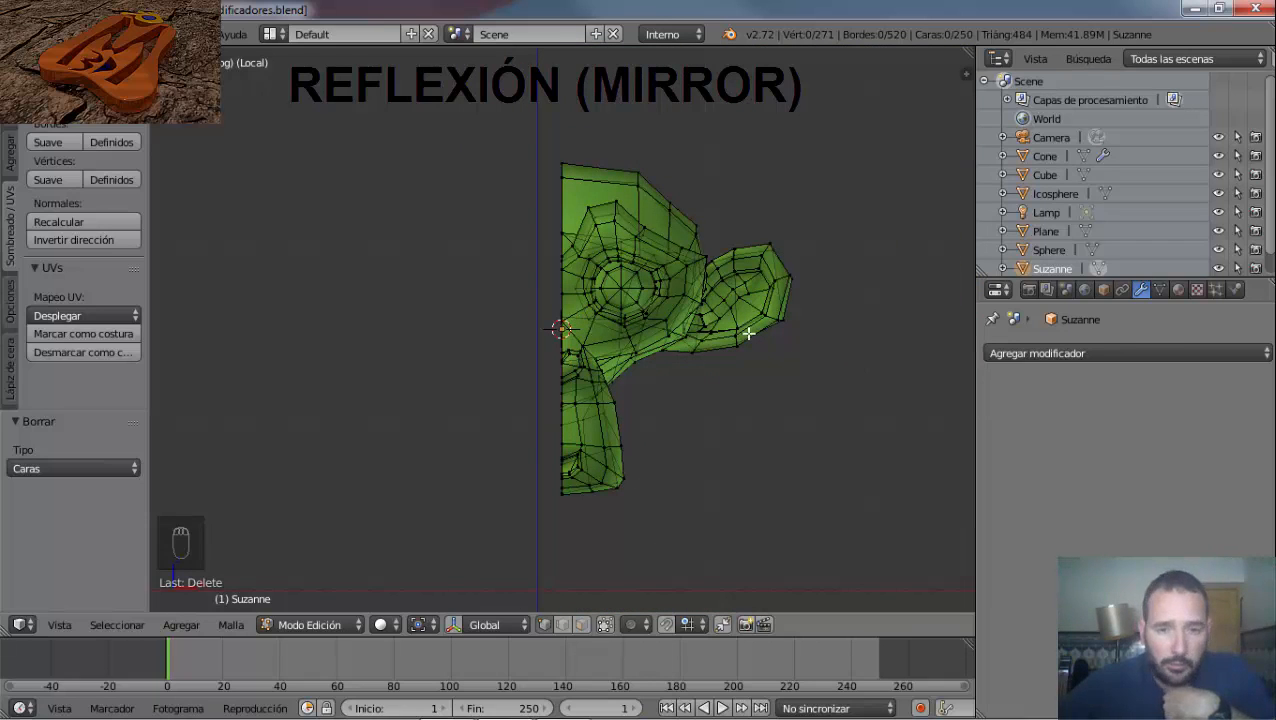
Select the entire half mesh and add a Reflexión (Mirror) modifier, turning its X axis off and on again.
{"action": "key", "text": "a"}
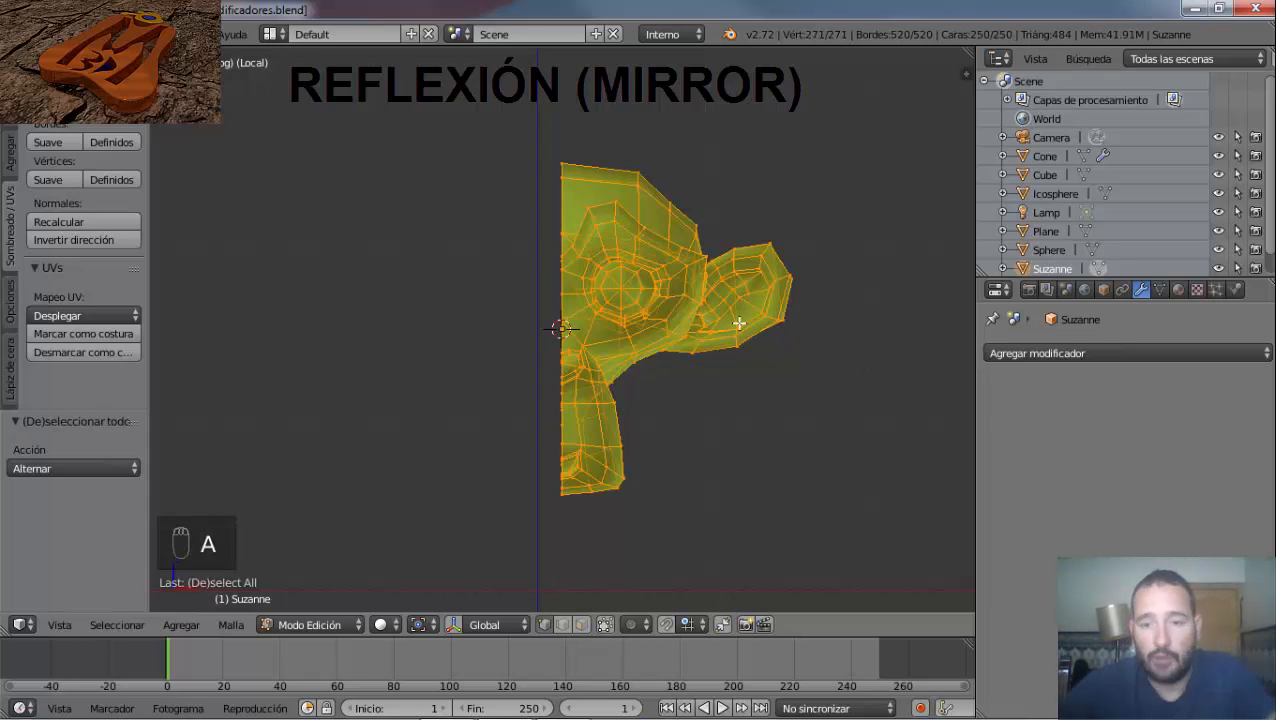
{"action": "left_click", "coordinate": [1004, 354]}
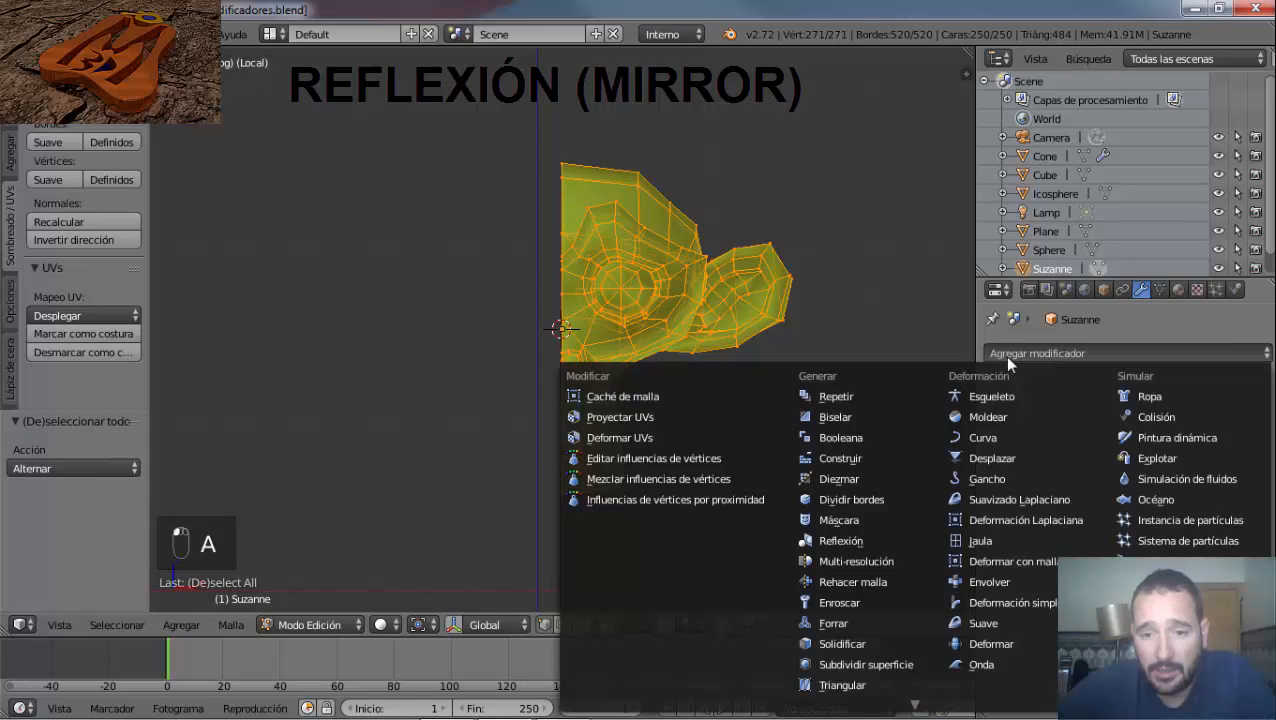
{"action": "left_click", "coordinate": [840, 541]}
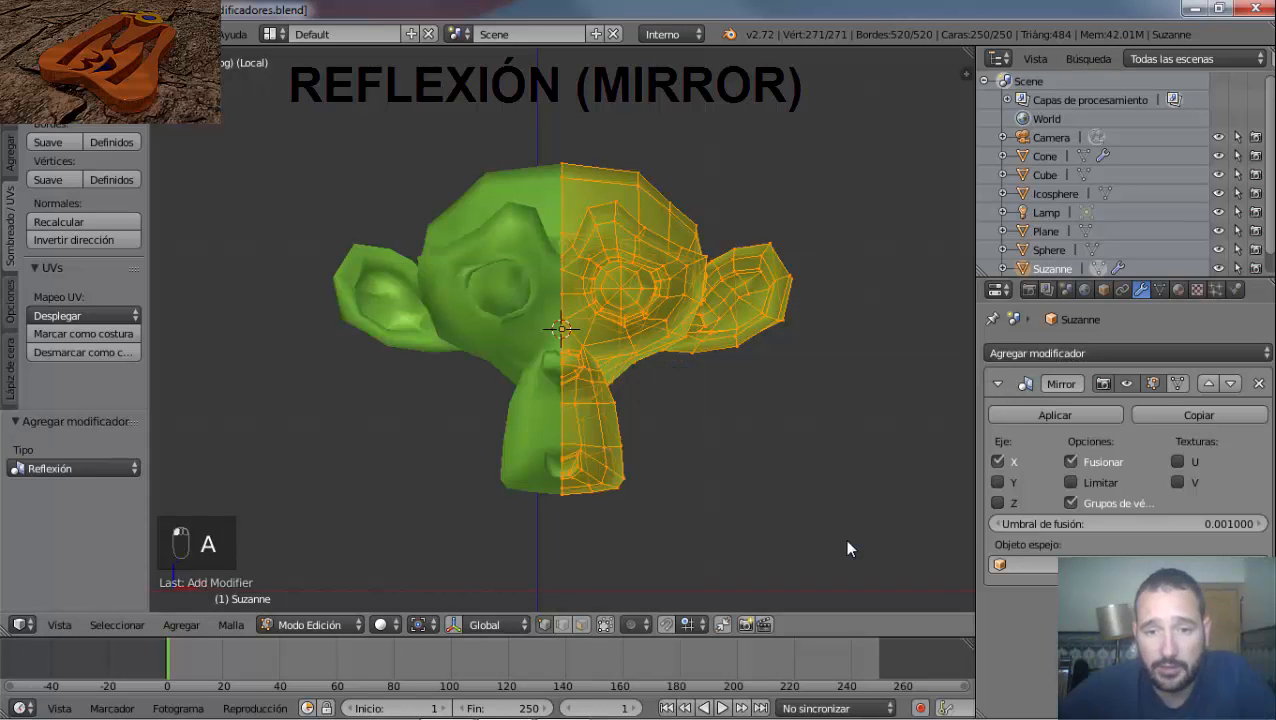
{"action": "left_click", "coordinate": [998, 461]}
{"action": "left_click", "coordinate": [998, 461]}
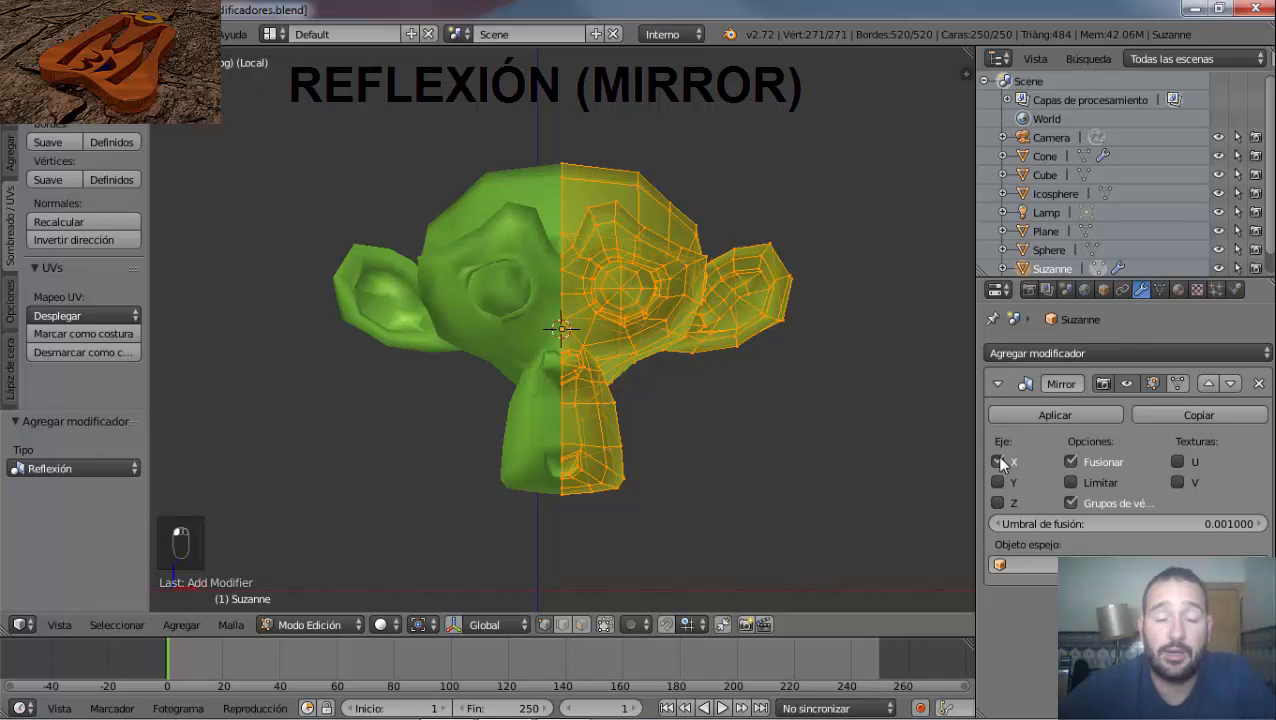
{"action": "scroll", "coordinate": [590, 279], "scroll_direction": "up", "scroll_amount": 2}
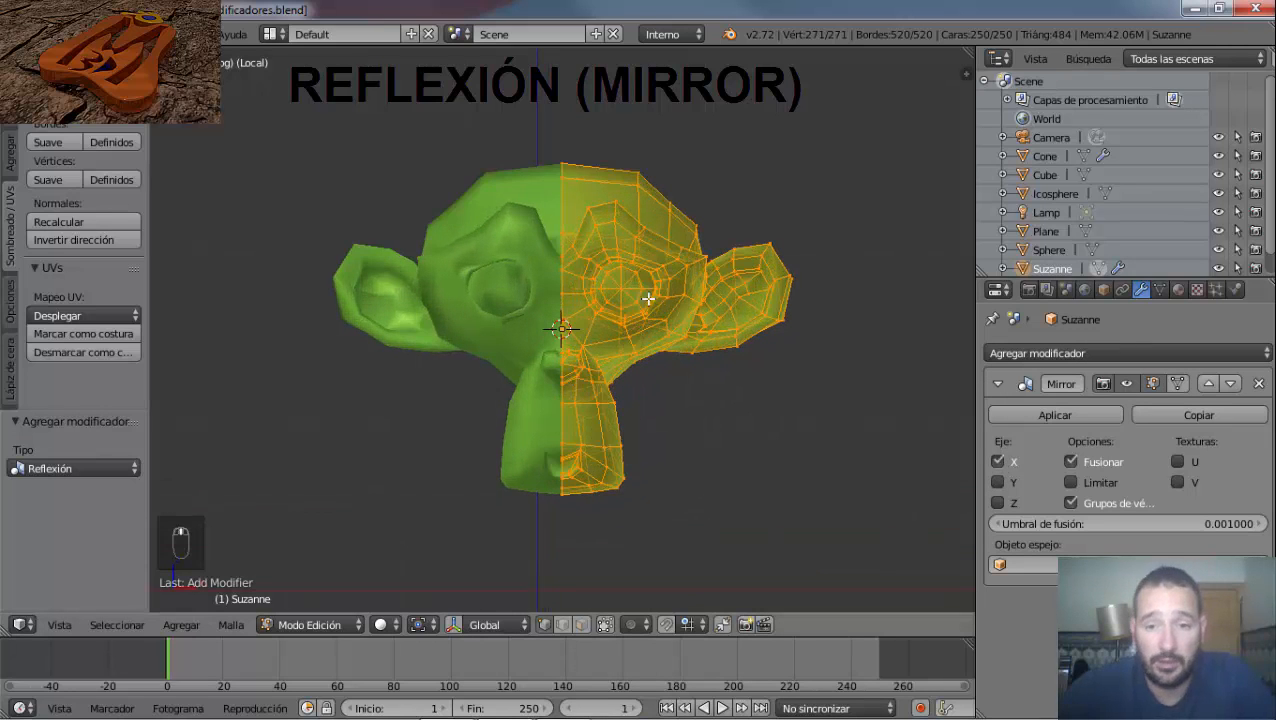
Pull three outer vertices of the monkey's ear outward, raising the tip about 0.49 and moving the other two about 0.18 and 0.24 in X.
{"action": "right_click", "coordinate": [766, 244]}
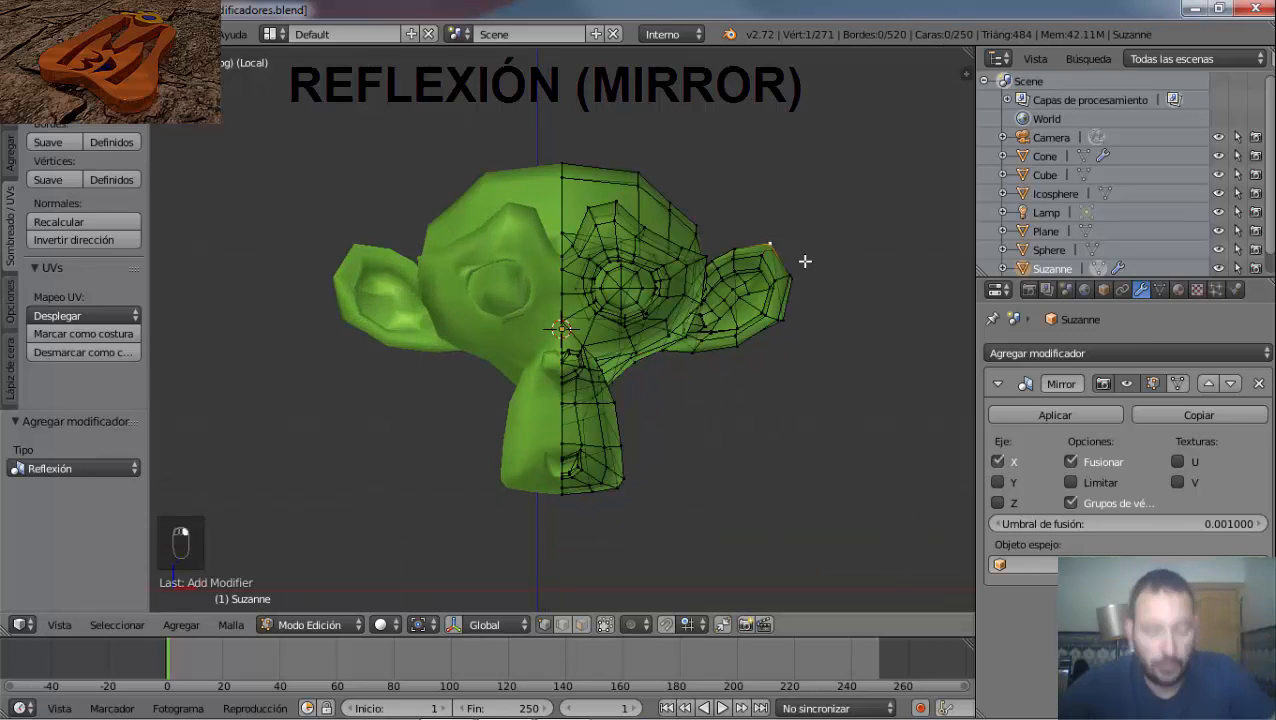
{"action": "key", "text": "g"}
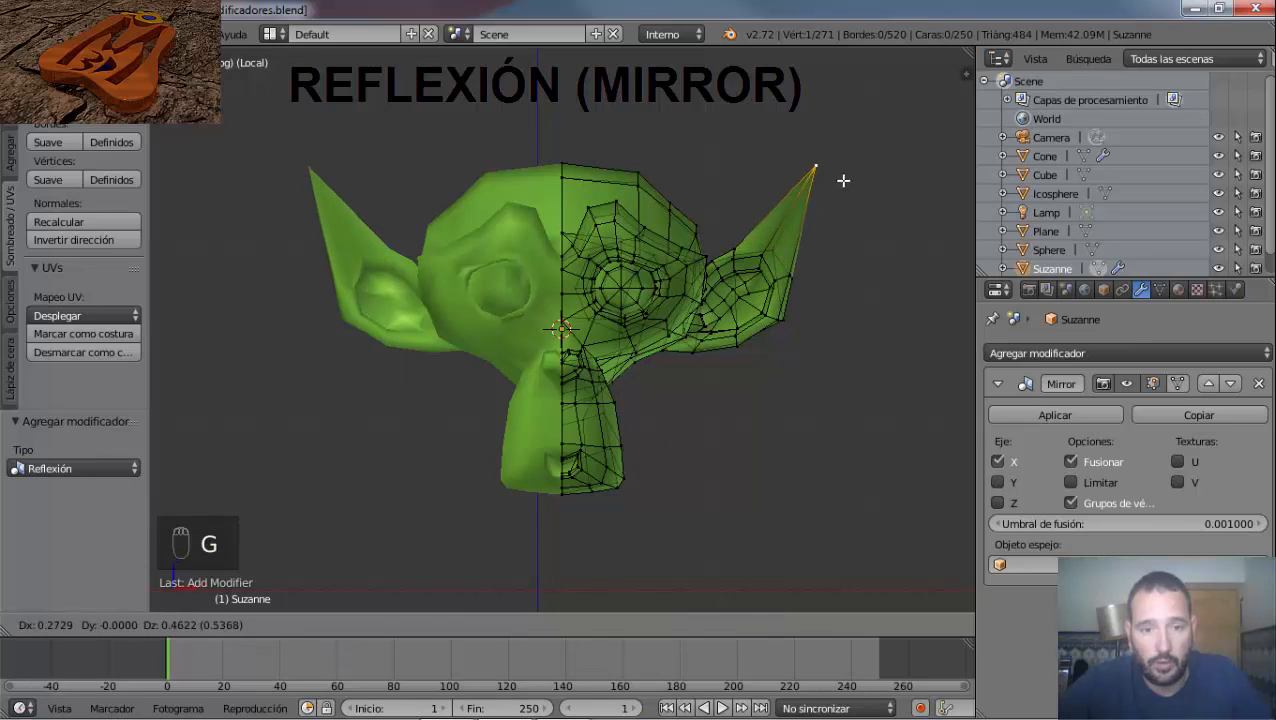
{"action": "left_click", "coordinate": [844, 177]}
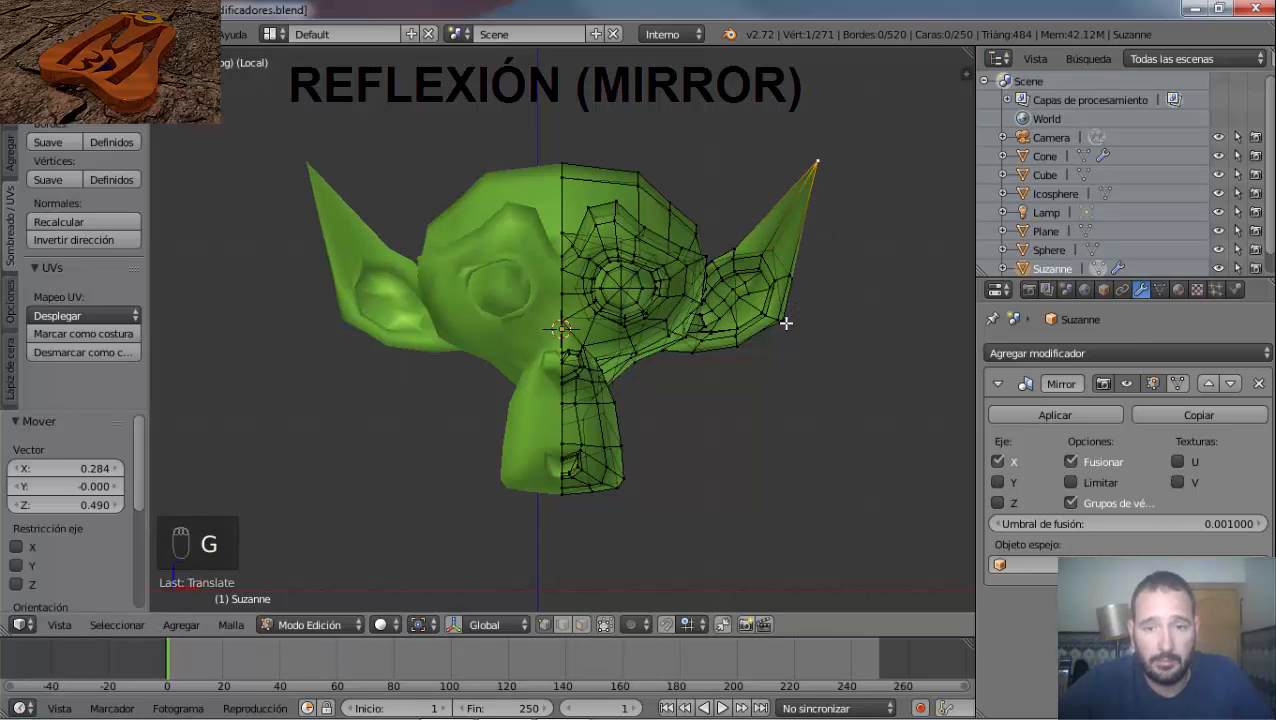
{"action": "key", "text": "g"}
{"action": "left_click", "coordinate": [812, 328]}
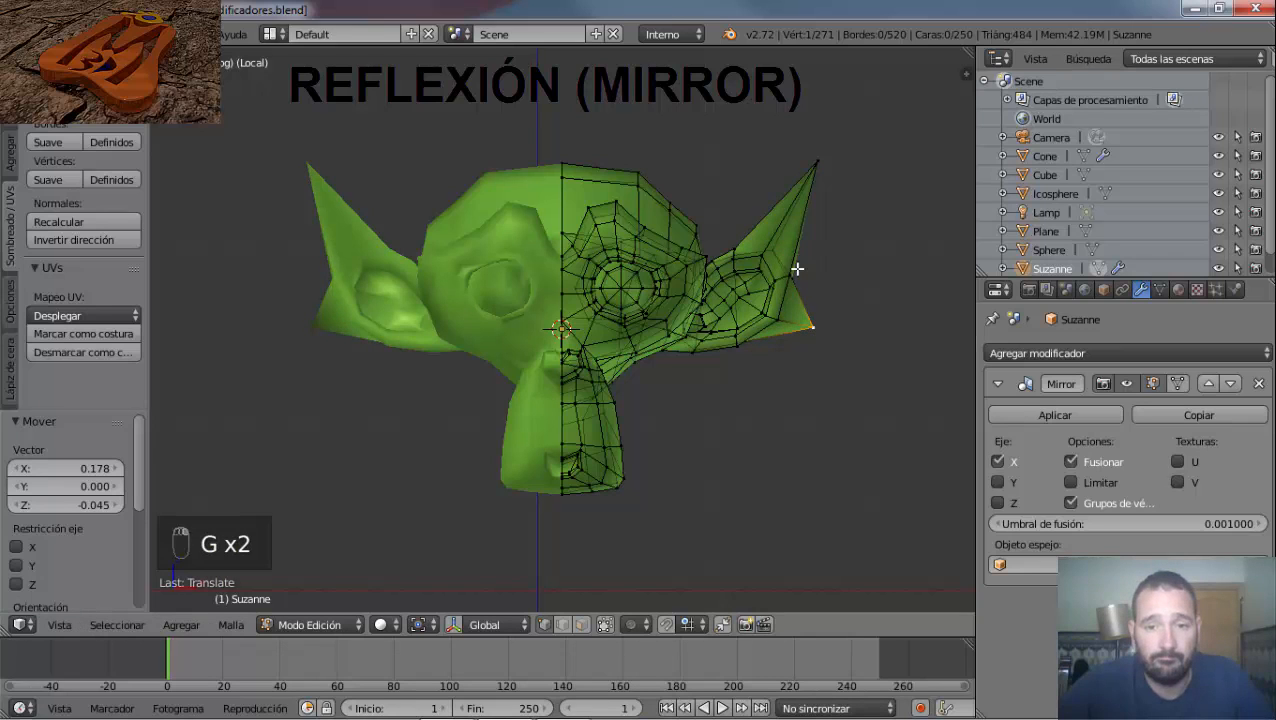
{"action": "key", "text": "g"}
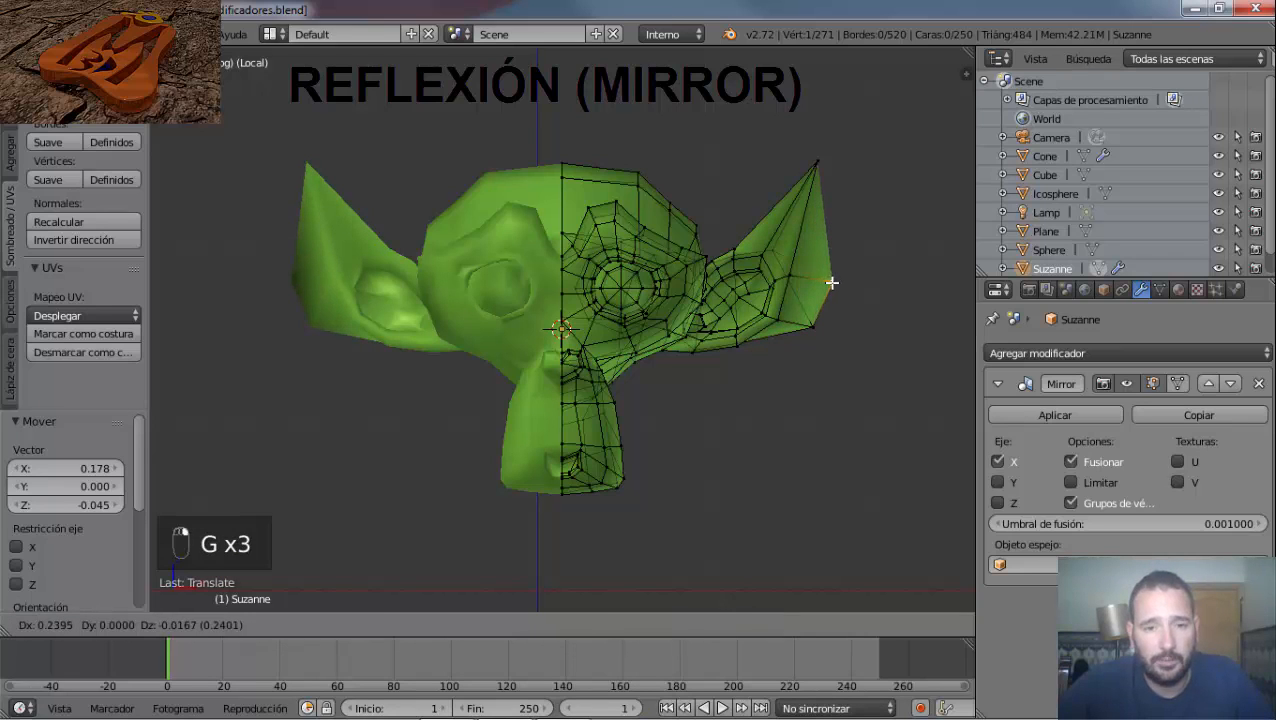
{"action": "left_click", "coordinate": [831, 283]}
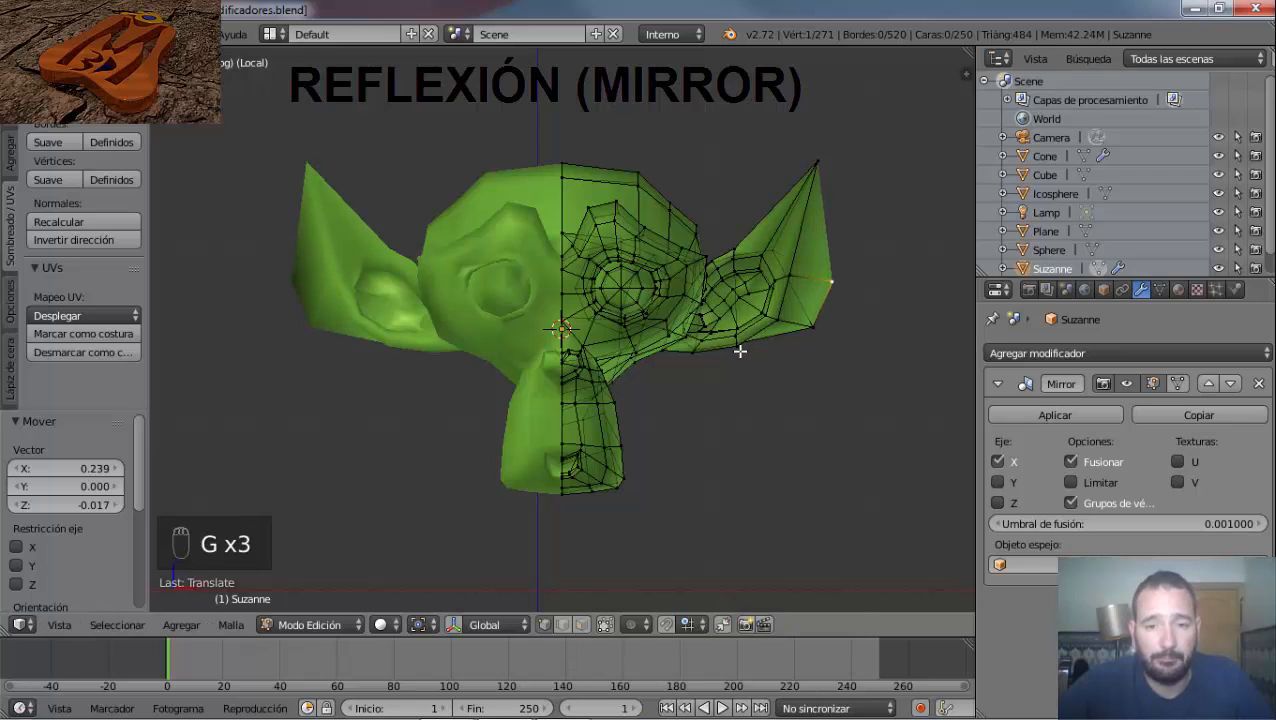
Select a vertex on the ear's lower edge and set proportional editing to Conectado.
{"action": "right_click", "coordinate": [739, 348]}
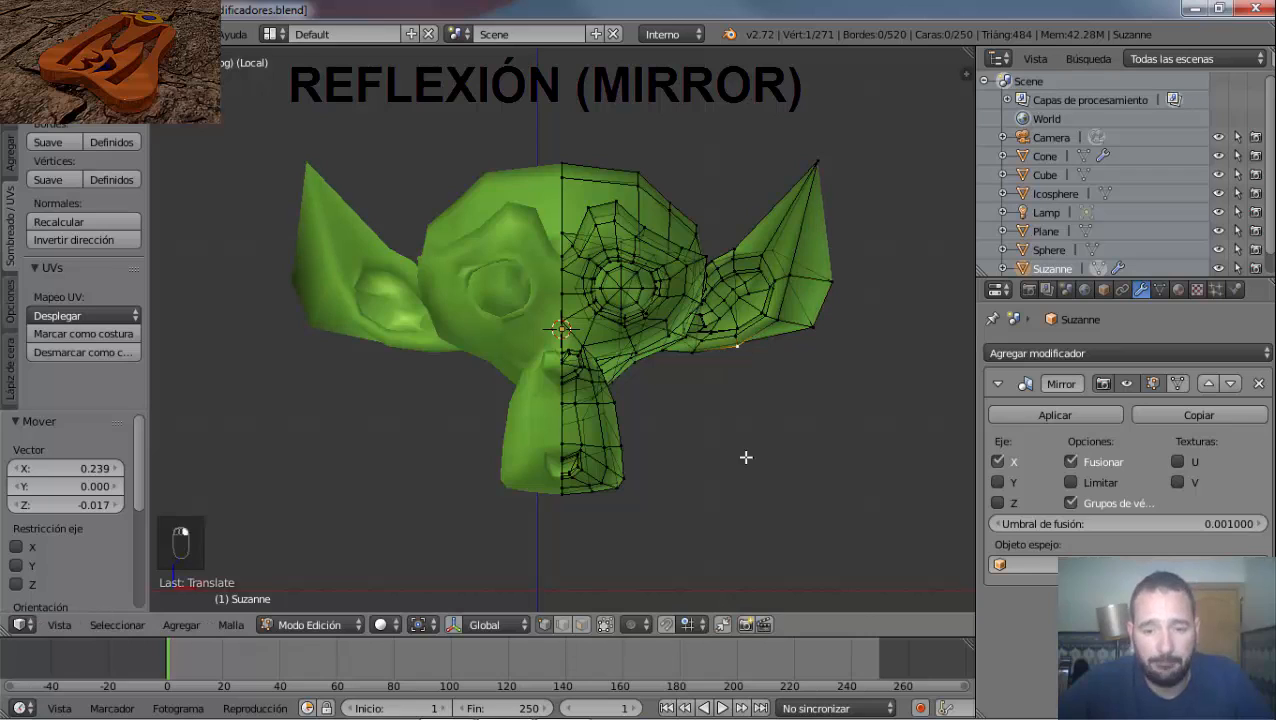
{"action": "left_click", "coordinate": [667, 623]}
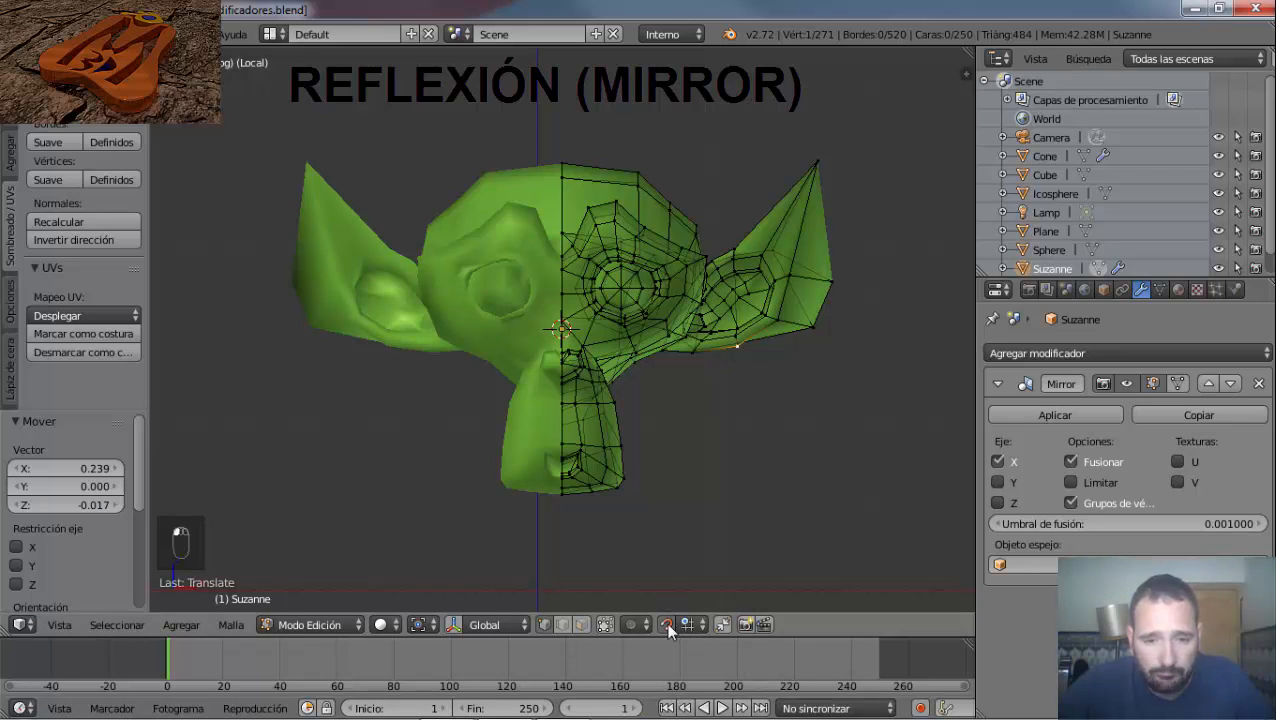
{"action": "left_click", "coordinate": [639, 622]}
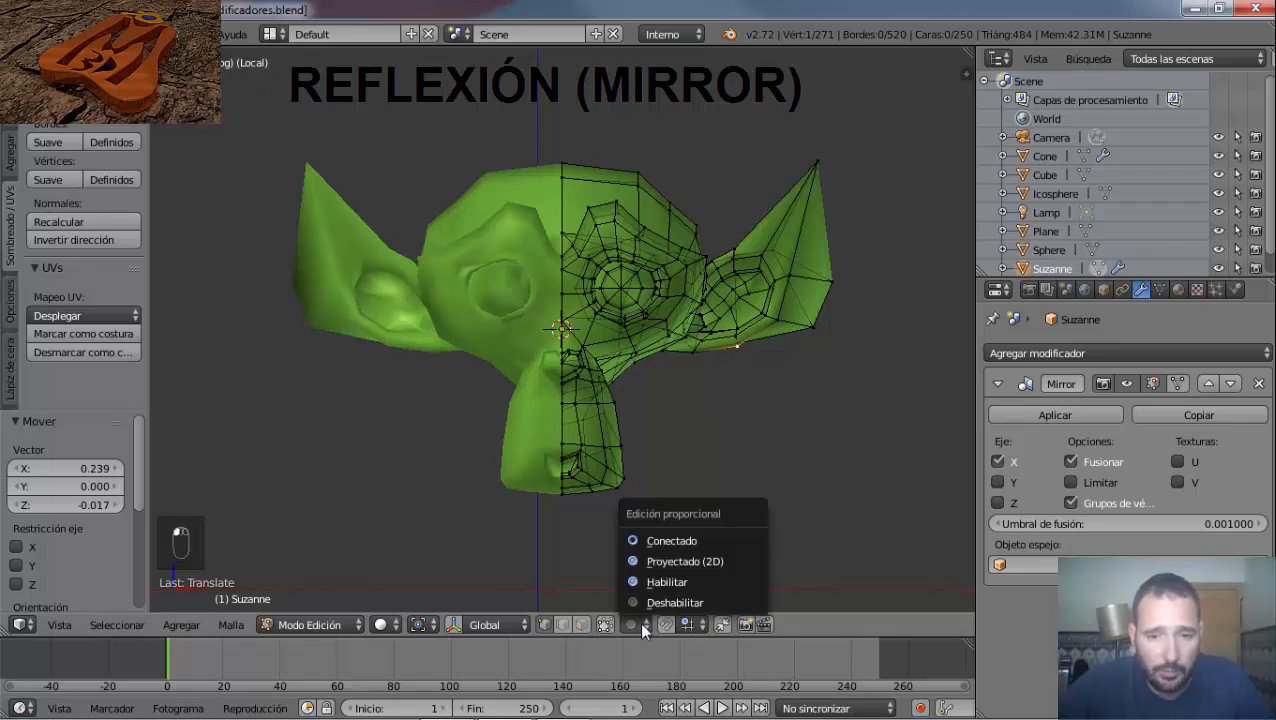
{"action": "left_click", "coordinate": [655, 539]}
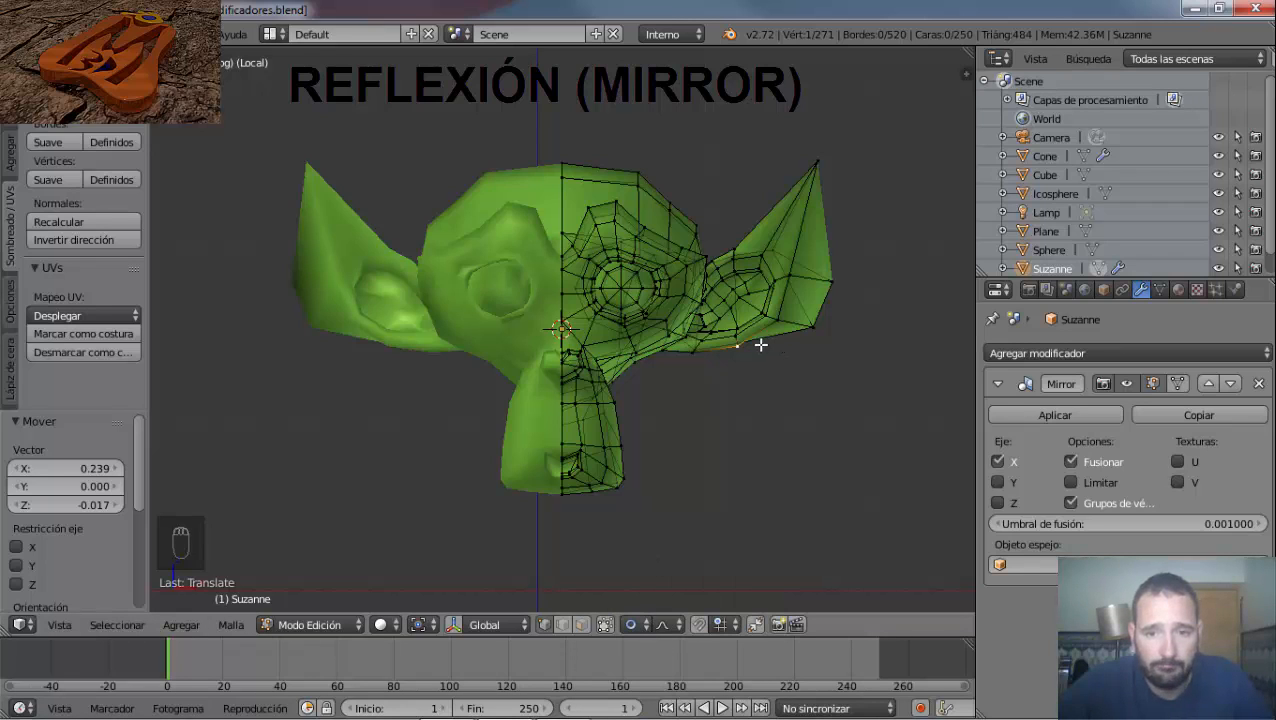
Move the ear's lower vertex about 0.35 in X and -0.34 in Z with a proportional size of 0.83.
{"action": "right_click", "coordinate": [739, 347]}
{"action": "key", "text": "g"}
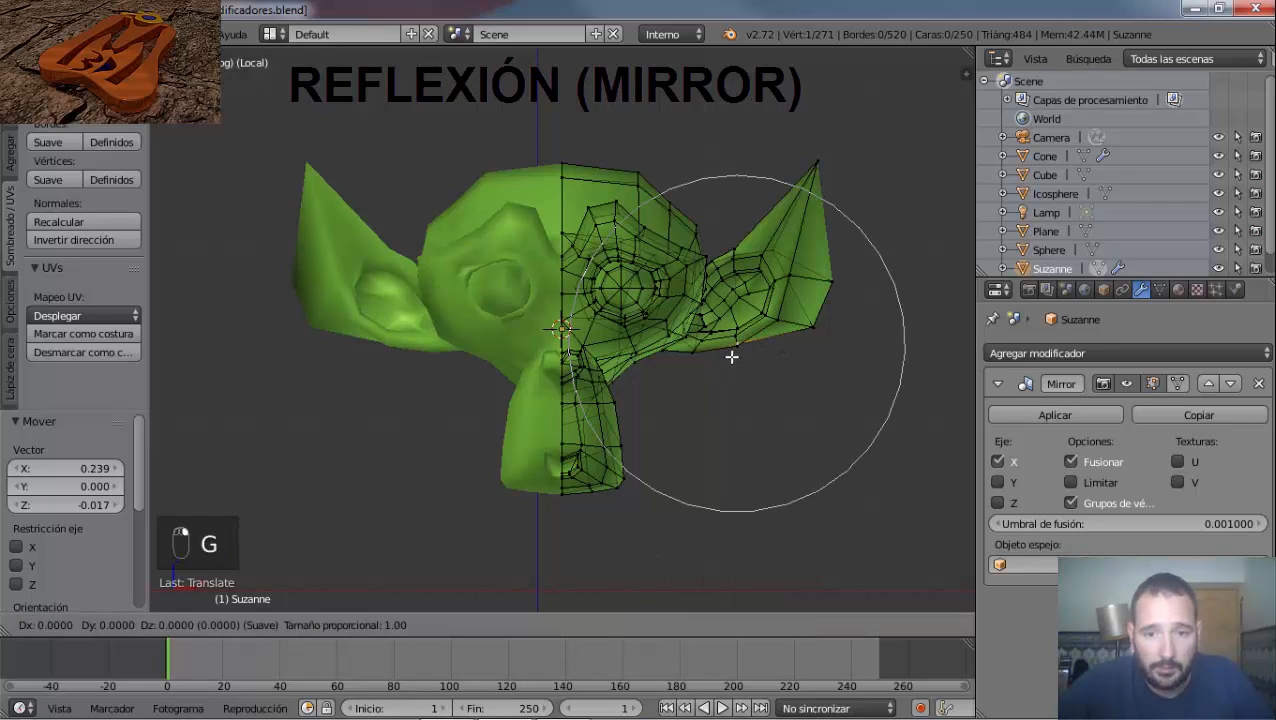
{"action": "scroll", "coordinate": [731, 356], "scroll_direction": "up", "scroll_amount": 12}
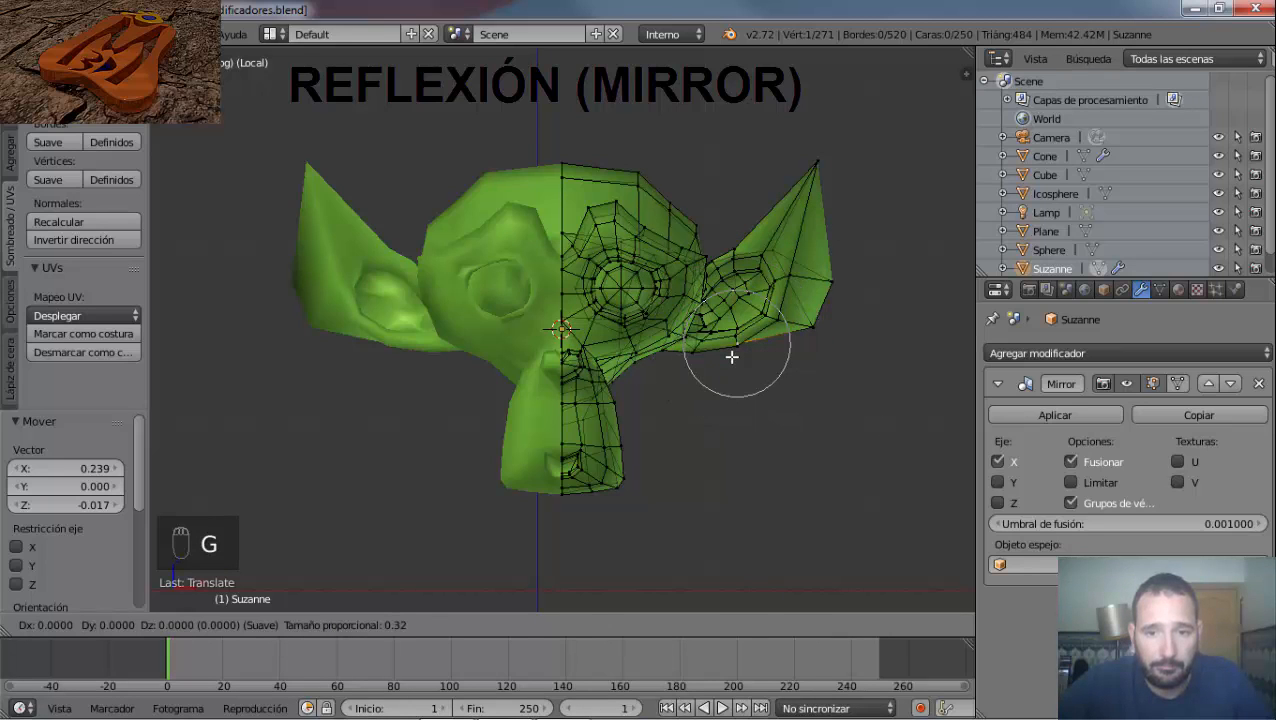
{"action": "right_click", "coordinate": [731, 356]}
{"action": "key", "text": "g"}
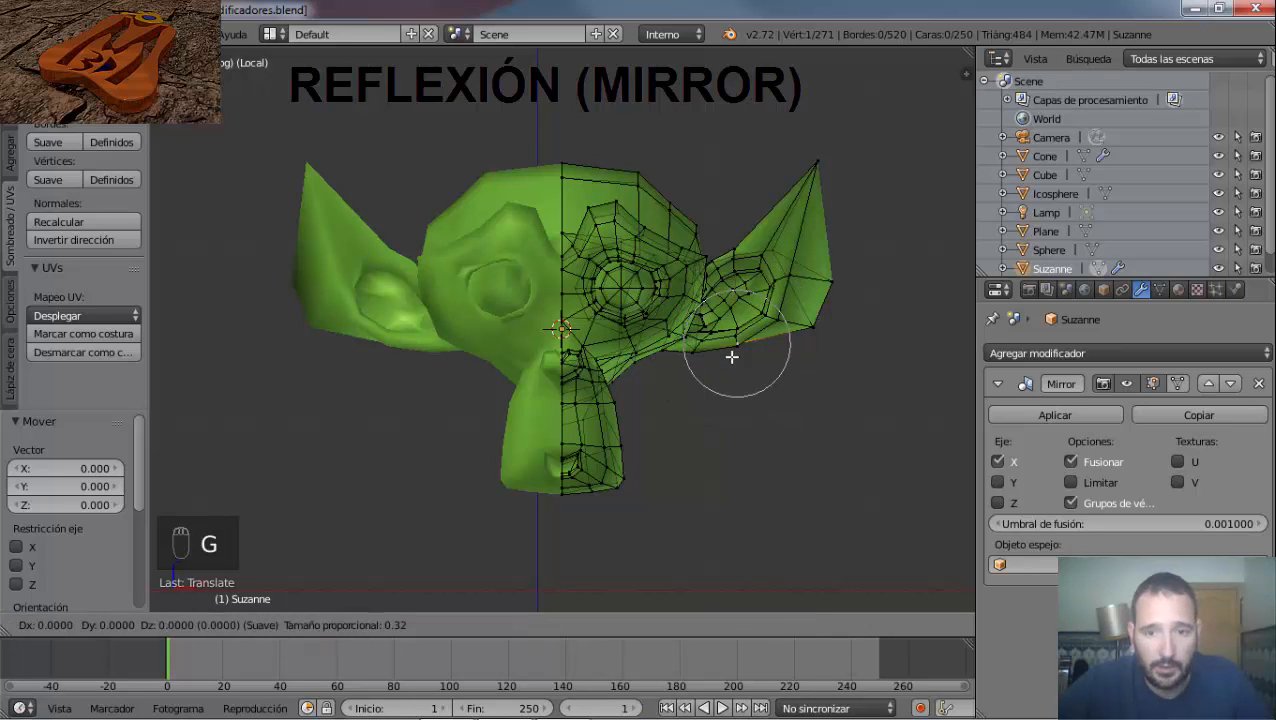
{"action": "scroll", "coordinate": [745, 387], "scroll_direction": "down", "scroll_amount": 4}
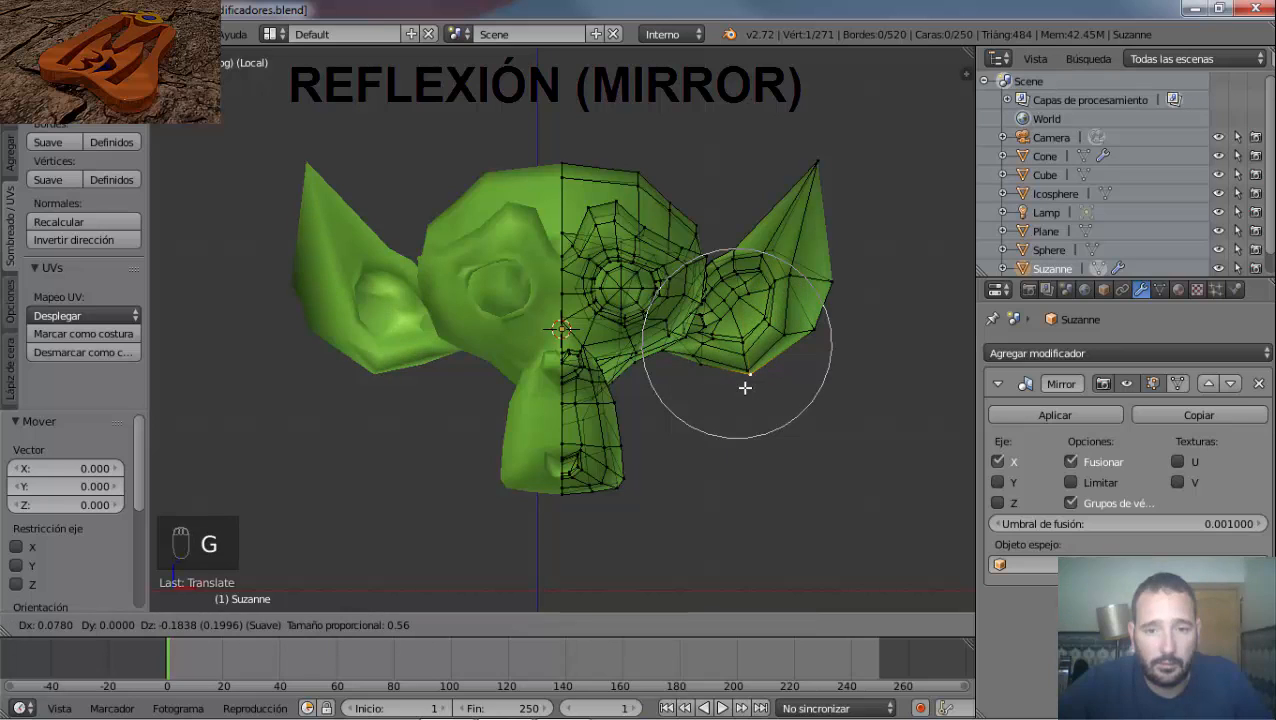
{"action": "scroll", "coordinate": [790, 413], "scroll_direction": "down", "scroll_amount": 4}
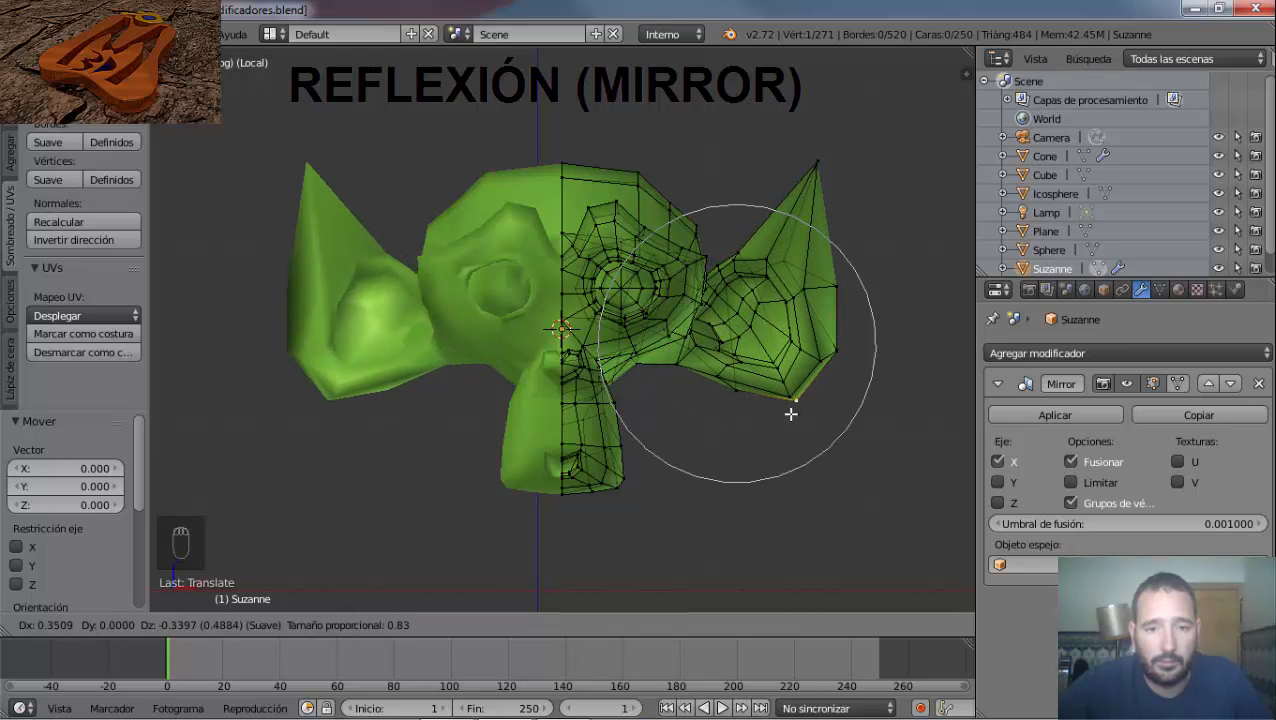
{"action": "left_click", "coordinate": [790, 413]}
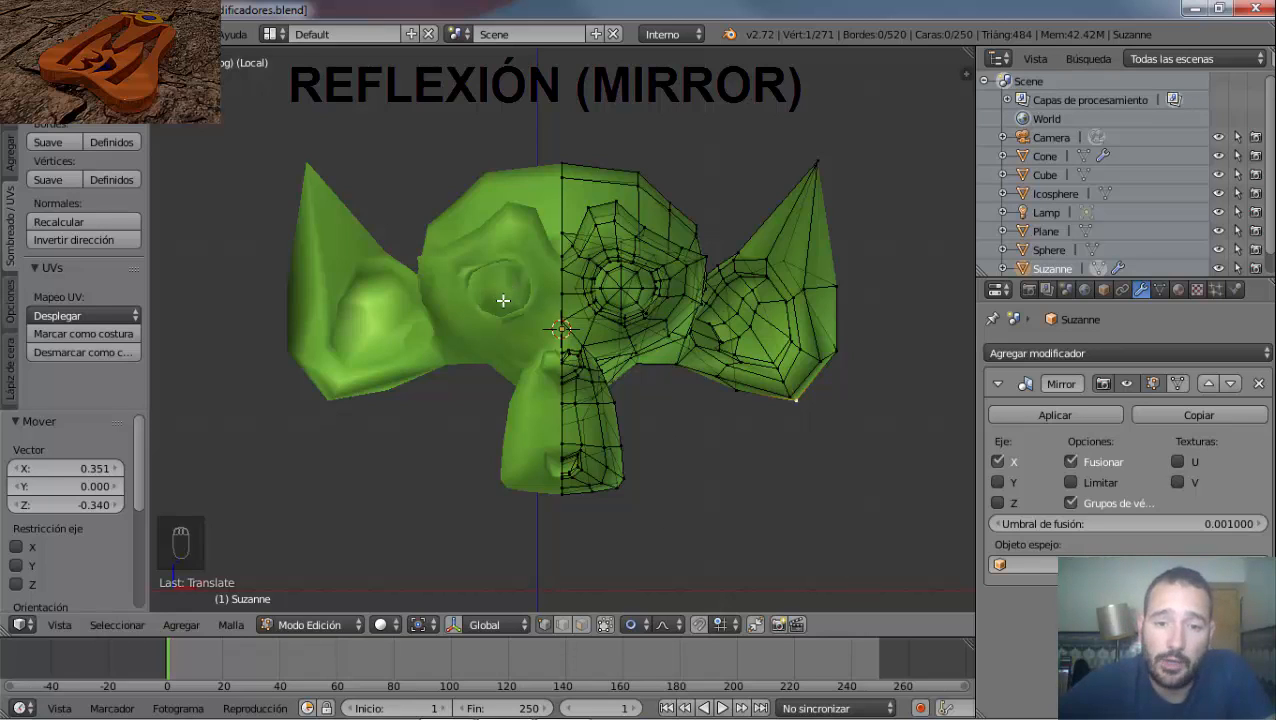
Show the Mirror result as an editing cage on the mesh and try moving the ear tip from its mirrored side.
{"action": "left_click", "coordinate": [1178, 384]}
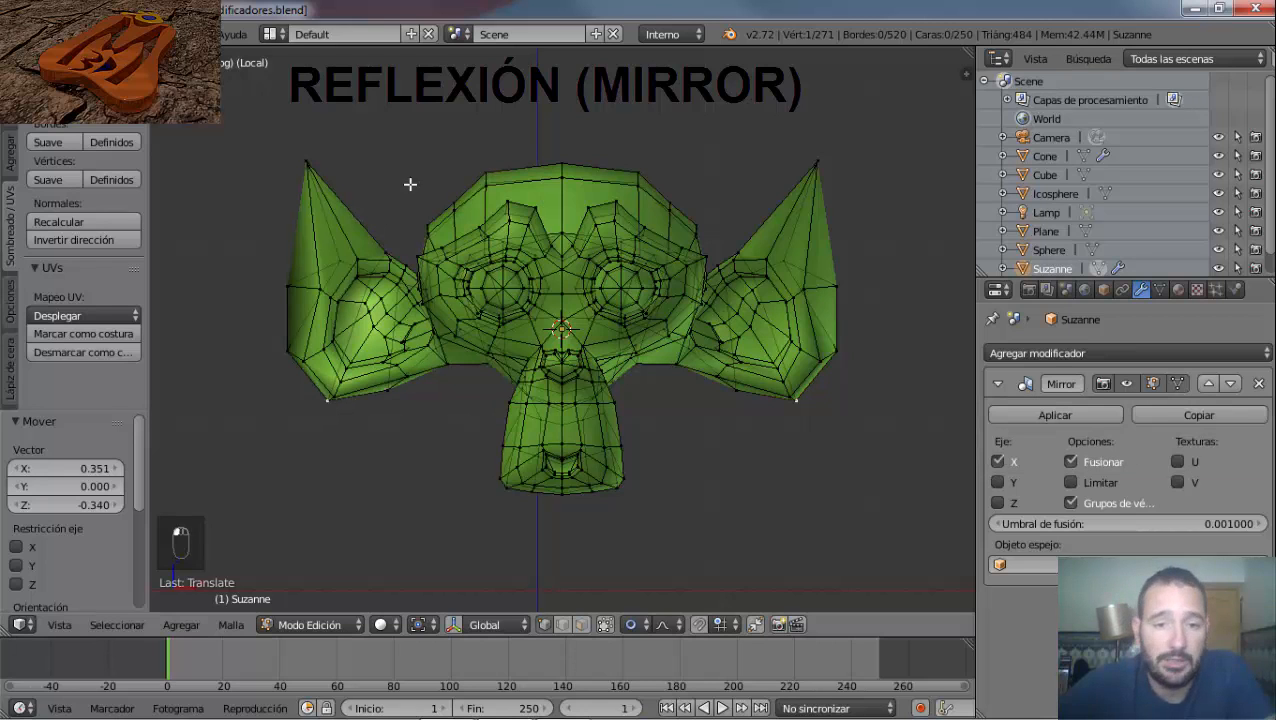
{"action": "right_click", "coordinate": [305, 163]}
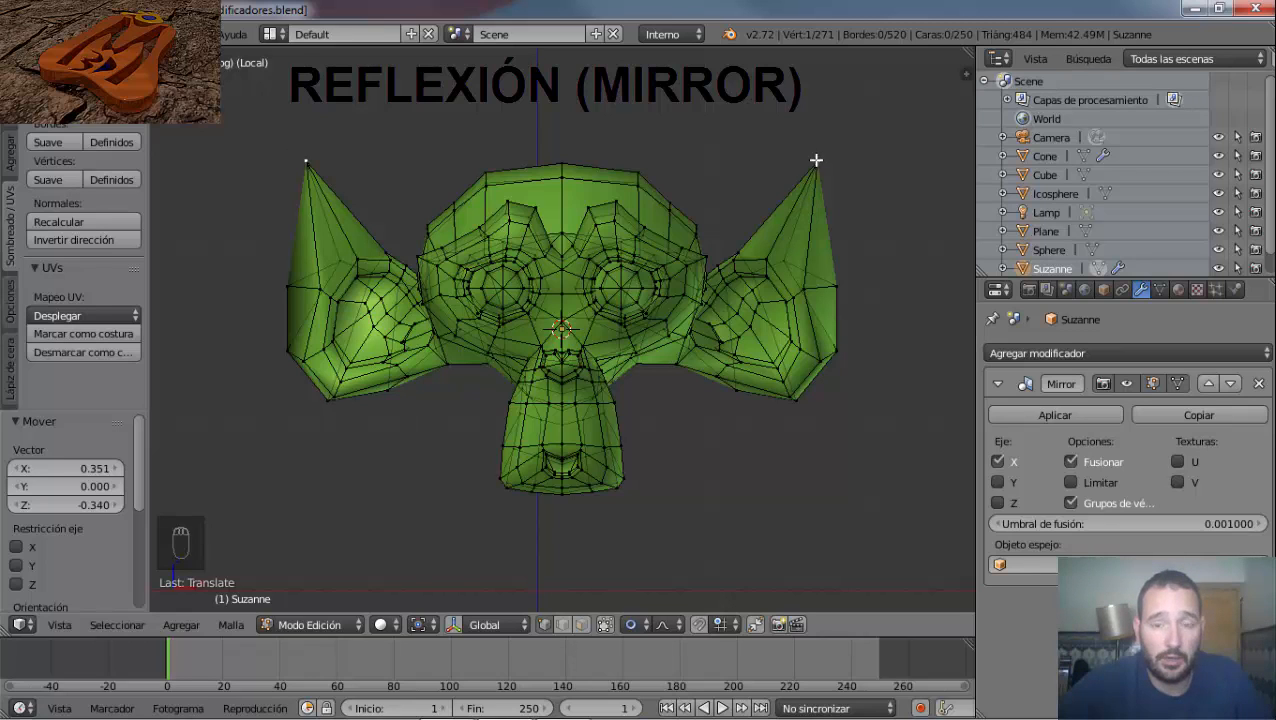
{"action": "key", "text": "g"}
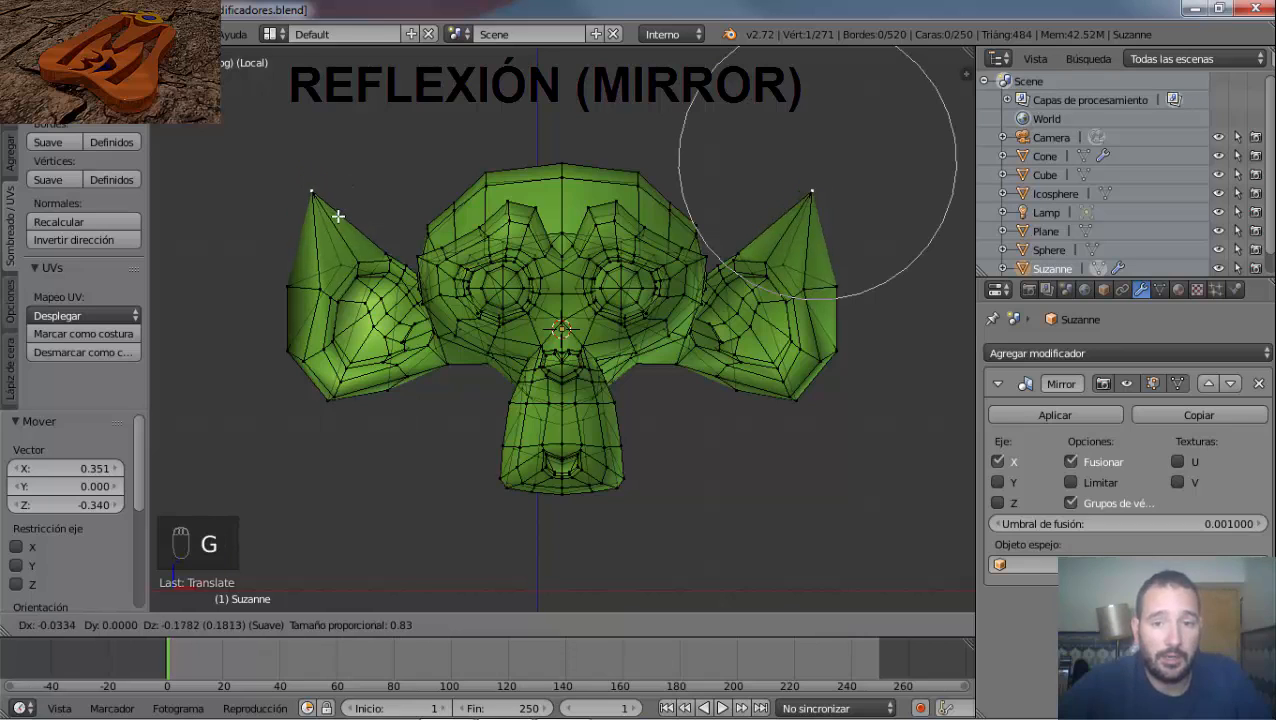
{"action": "right_click", "coordinate": [338, 229]}
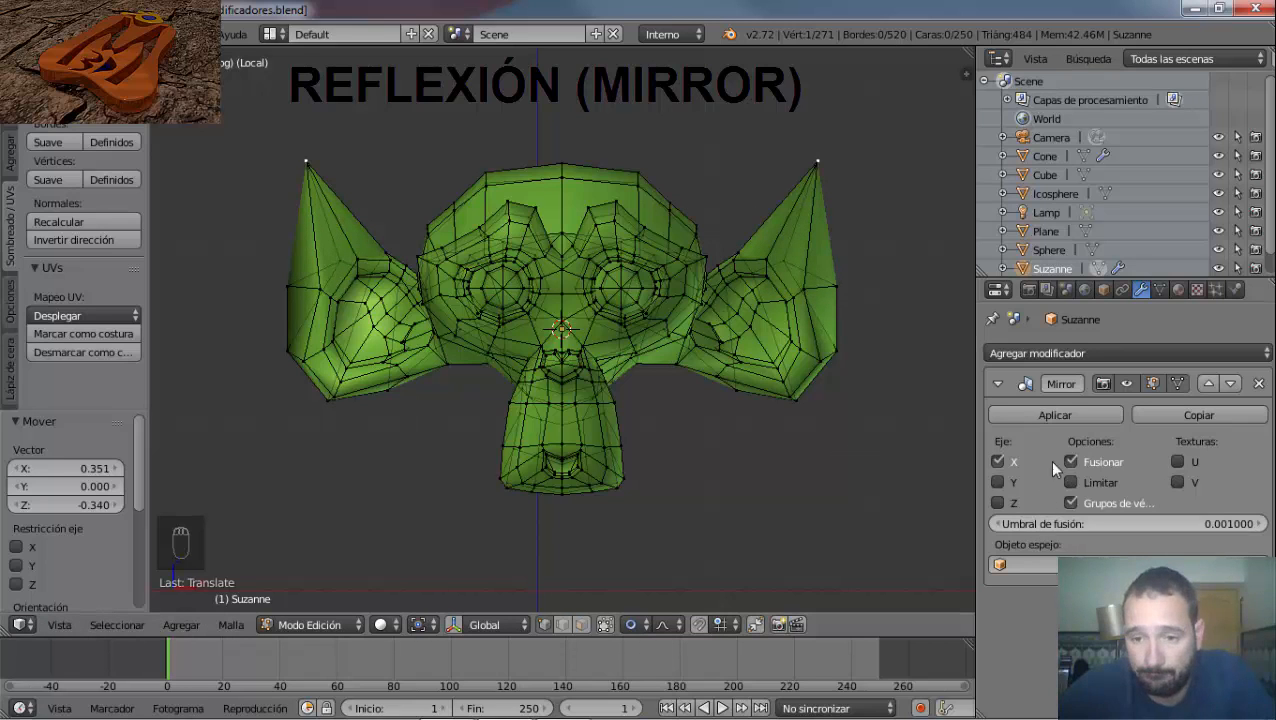
Enable the Mirror modifier's Y and Z axes as well and inspect the multiplied head in Object Mode.
{"action": "left_click", "coordinate": [997, 482]}
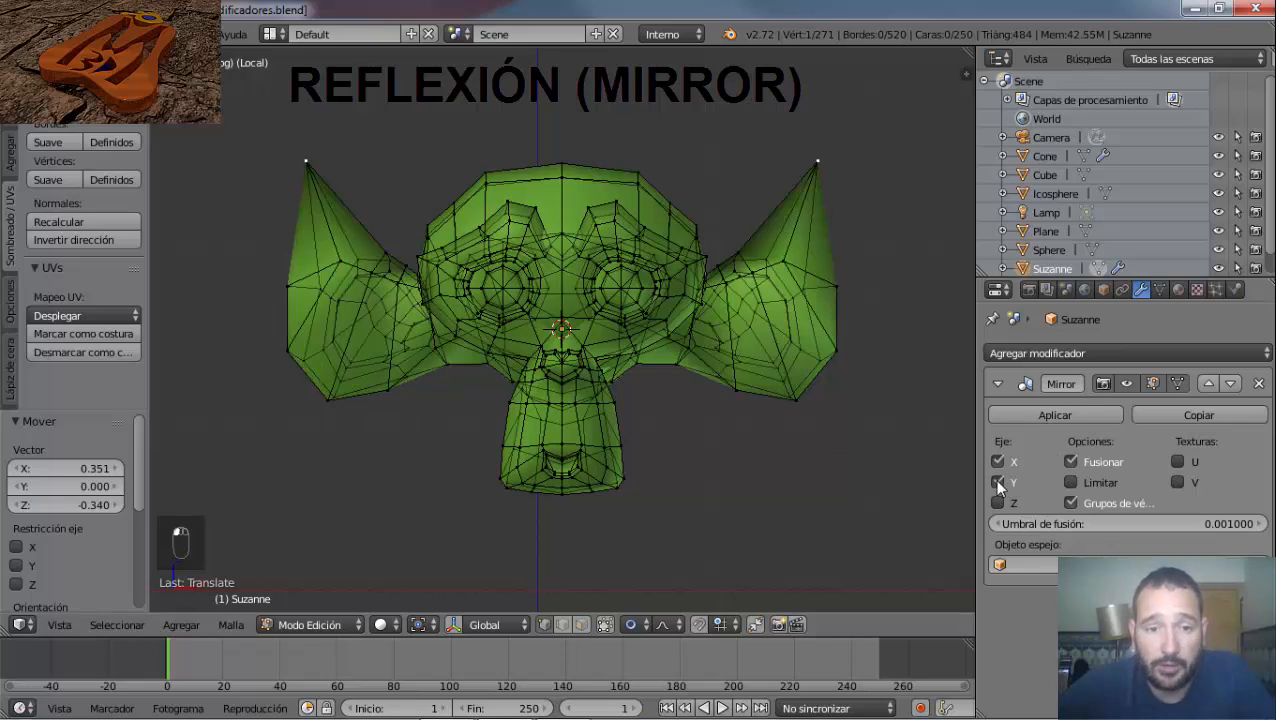
{"action": "middle_click_drag", "start_coordinate": [901, 454], "coordinate": [683, 447]}
{"action": "middle_click_drag", "start_coordinate": [586, 441], "coordinate": [735, 484]}
{"action": "left_click", "coordinate": [1003, 505]}
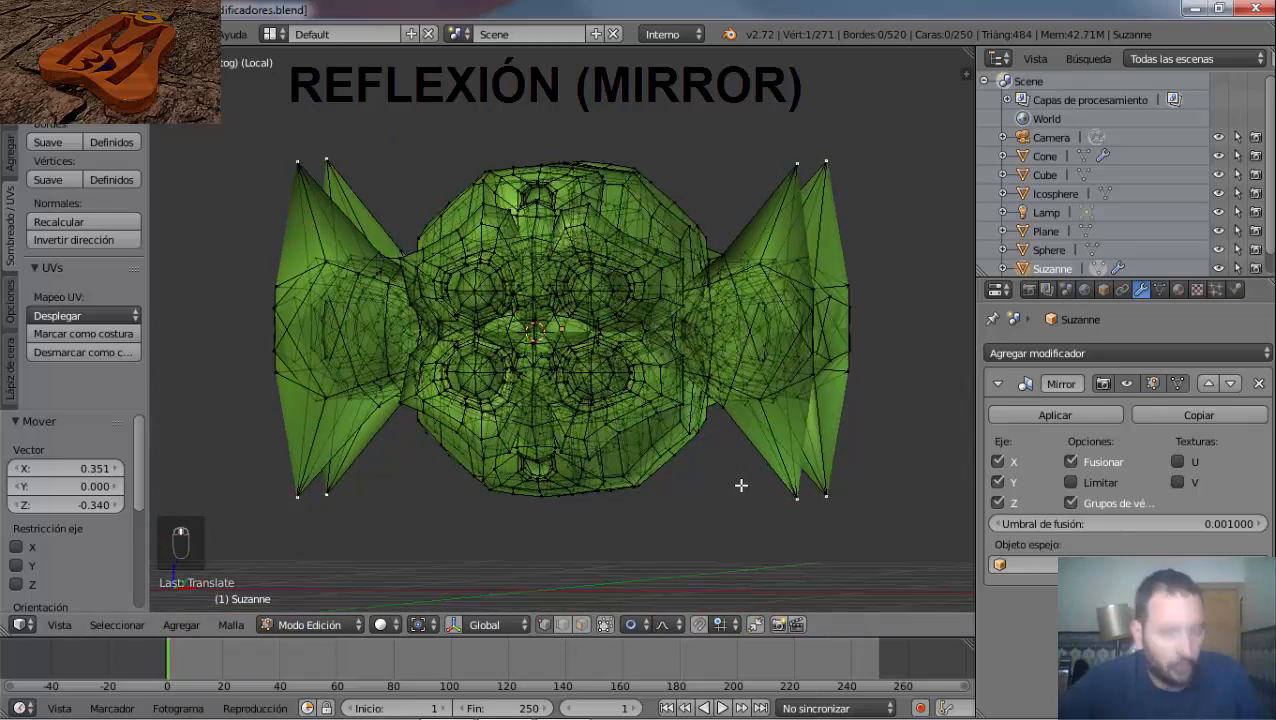
{"action": "key", "text": "Tab"}
{"action": "middle_click_drag", "start_coordinate": [608, 416], "coordinate": [680, 400]}
Disable the Y axis, switch X off and on to compare the results, and disable Z so only X mirrors.
{"action": "left_click", "coordinate": [998, 483]}
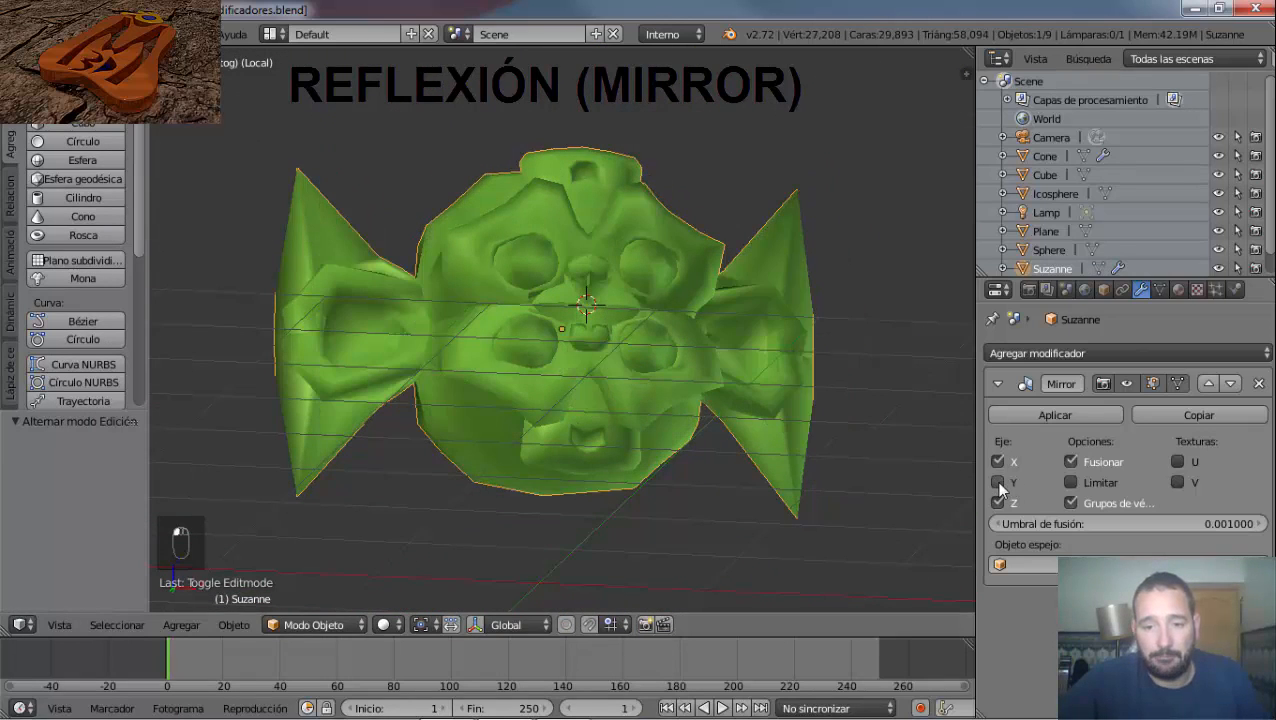
{"action": "middle_click_drag", "start_coordinate": [436, 379], "coordinate": [898, 416]}
{"action": "left_click", "coordinate": [997, 461]}
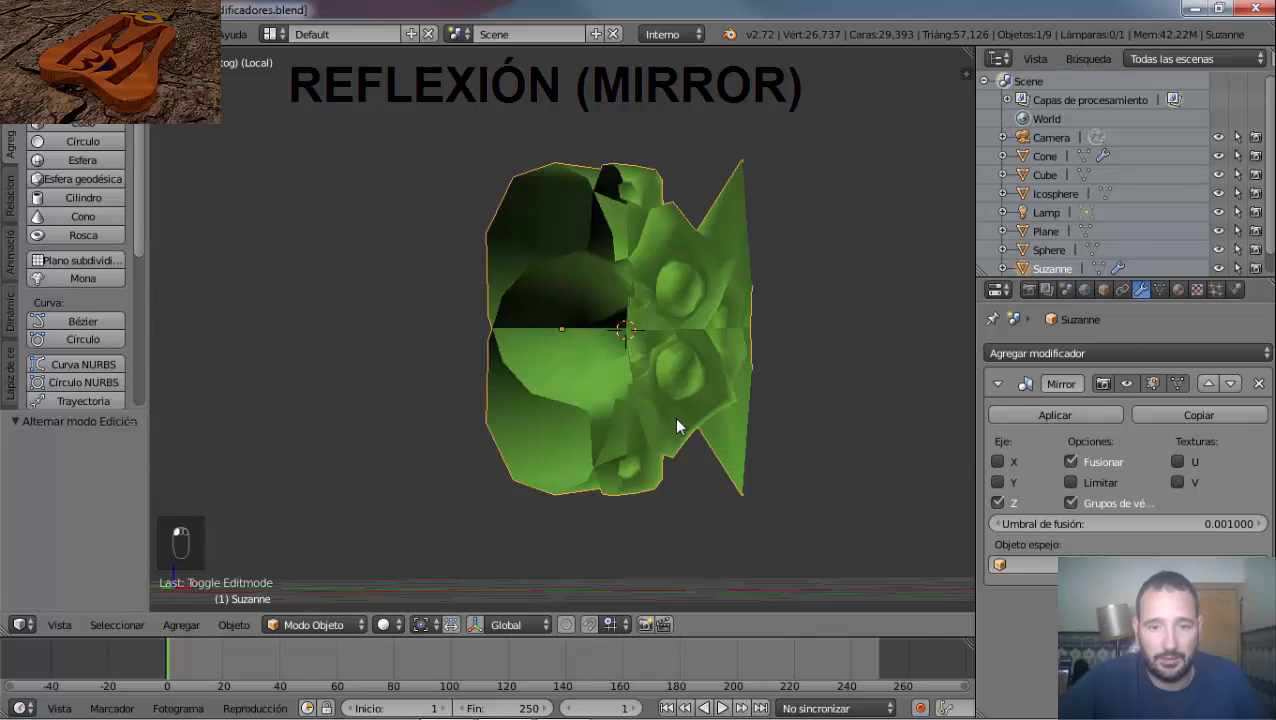
{"action": "middle_click_drag", "start_coordinate": [678, 427], "coordinate": [600, 423]}
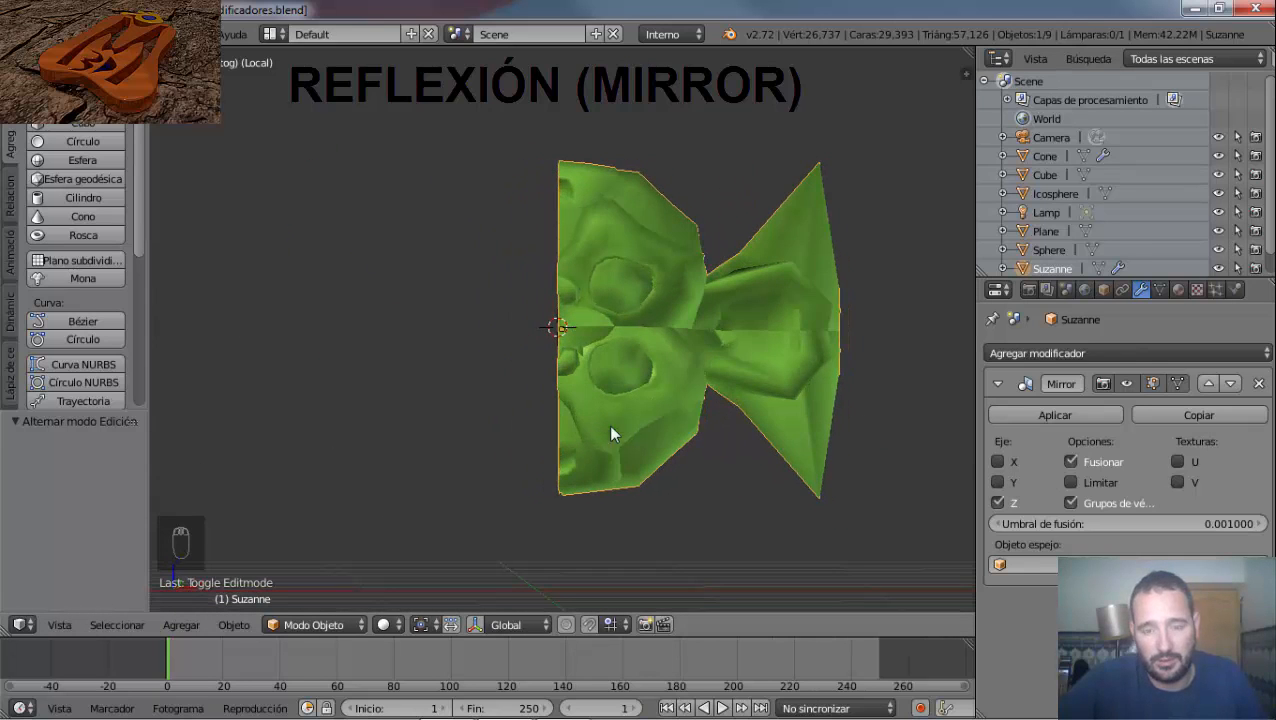
{"action": "left_click", "coordinate": [997, 461]}
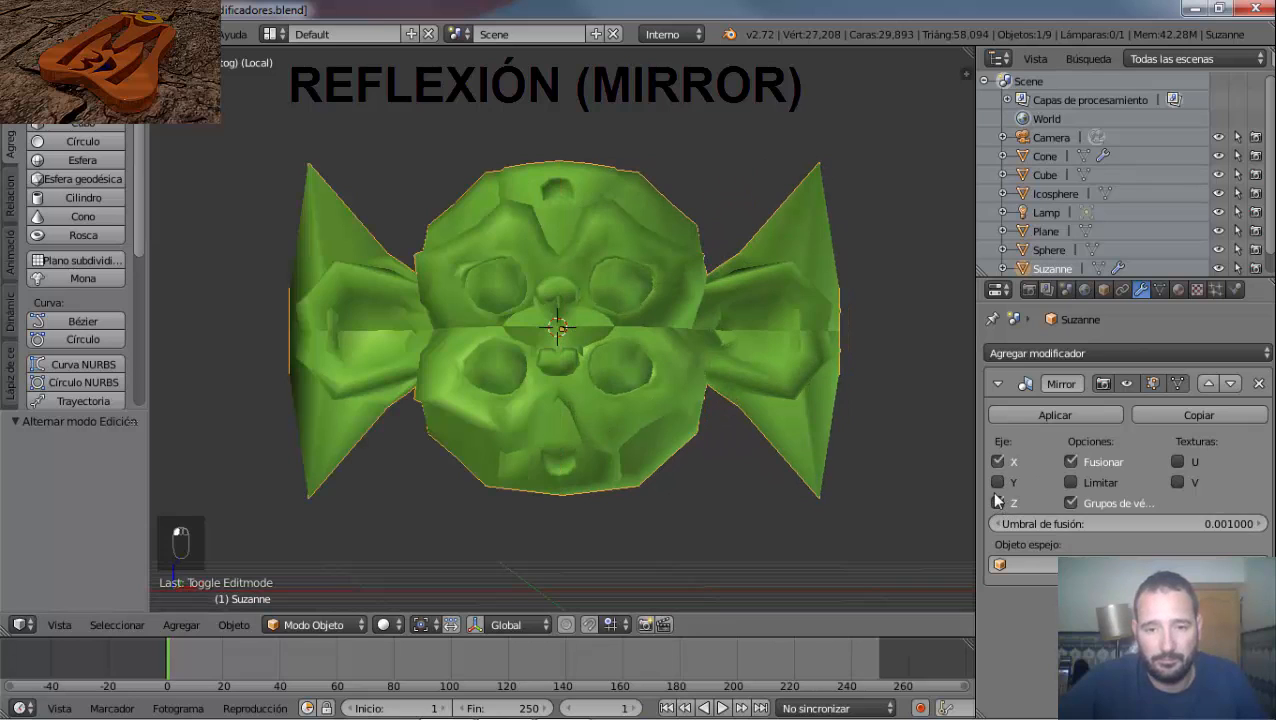
{"action": "left_click", "coordinate": [997, 502]}
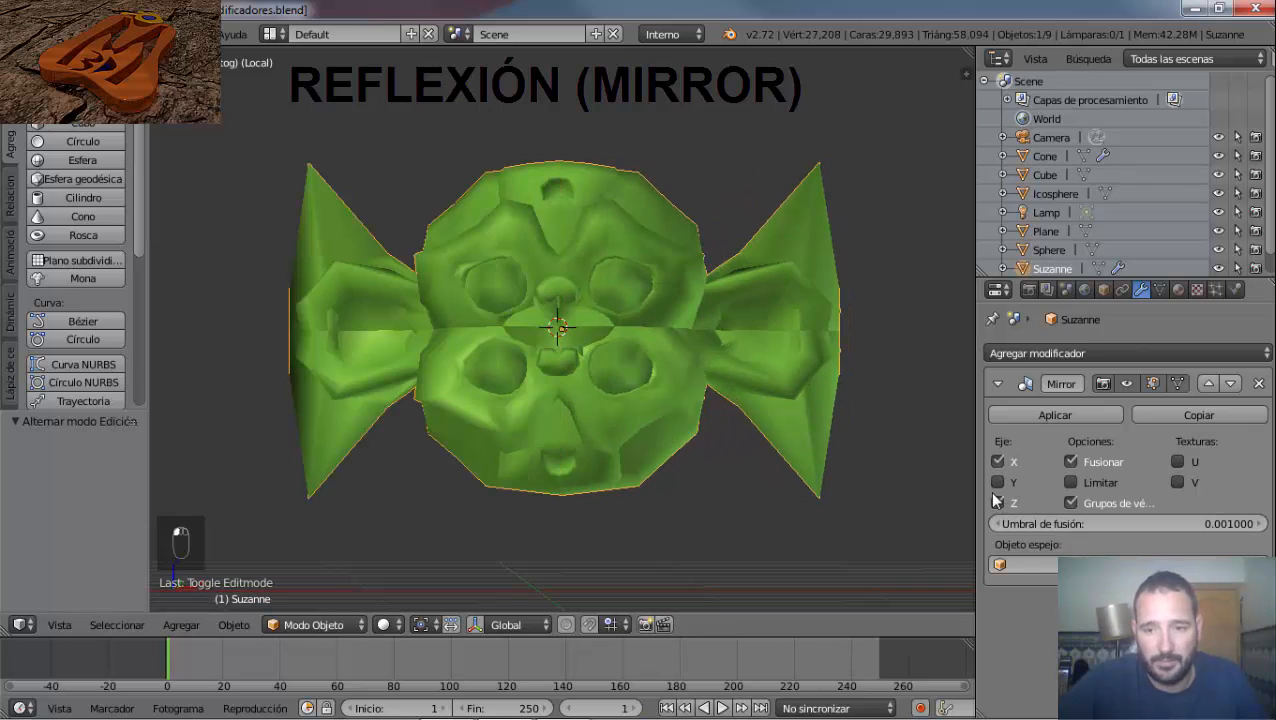
Turn off Fusionar in the Mirror modifier and disable its editing cage display.
{"action": "left_click", "coordinate": [1071, 461]}
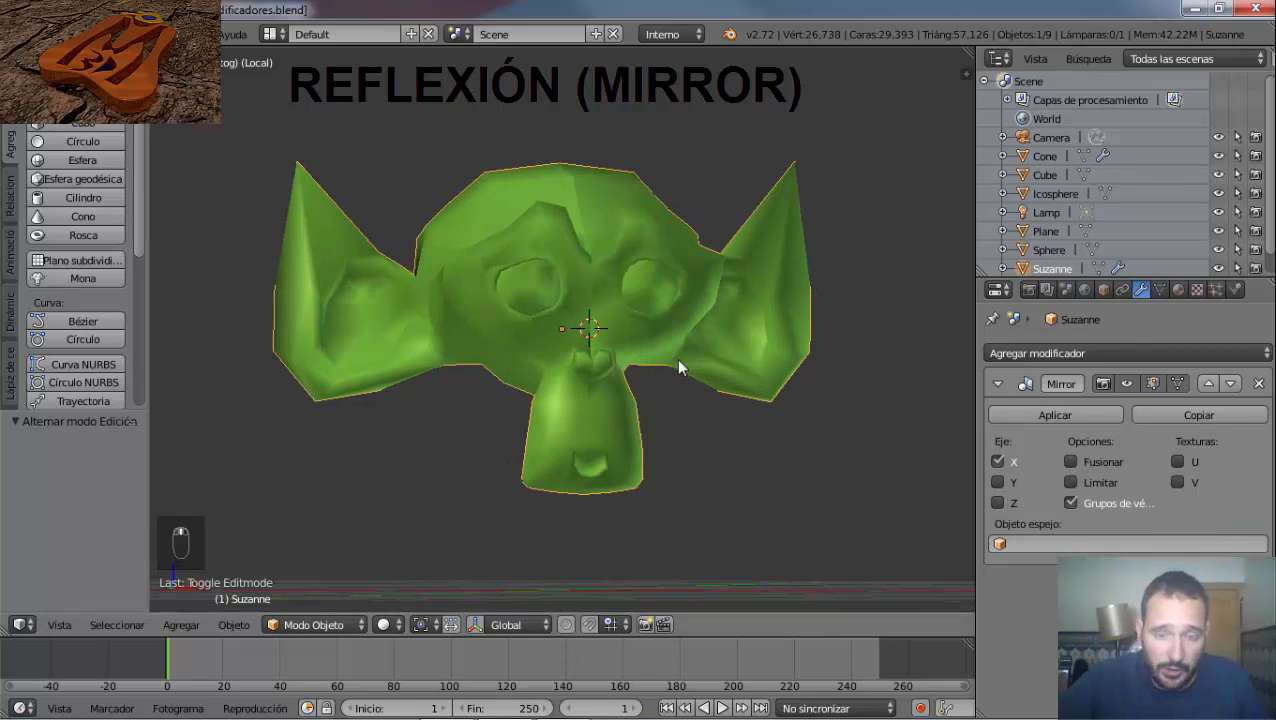
{"action": "key", "text": "Tab"}
{"action": "key", "text": "Tab"}
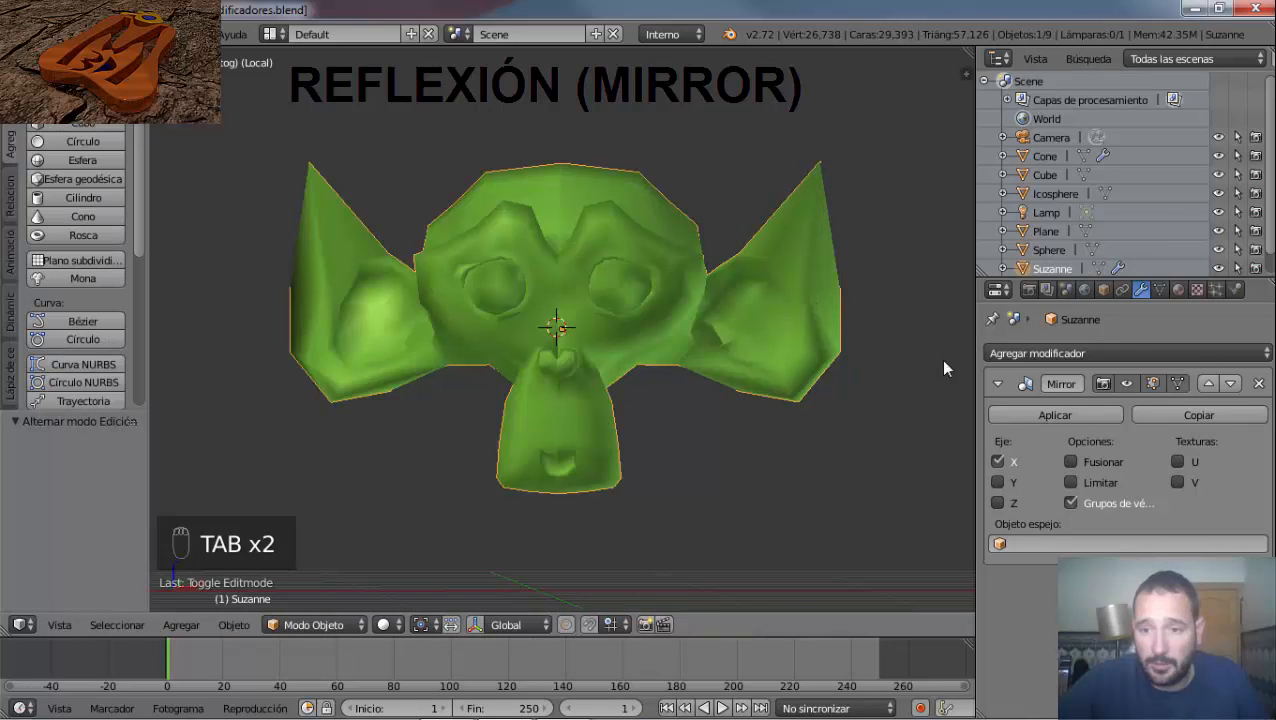
{"action": "left_click", "coordinate": [1177, 384]}
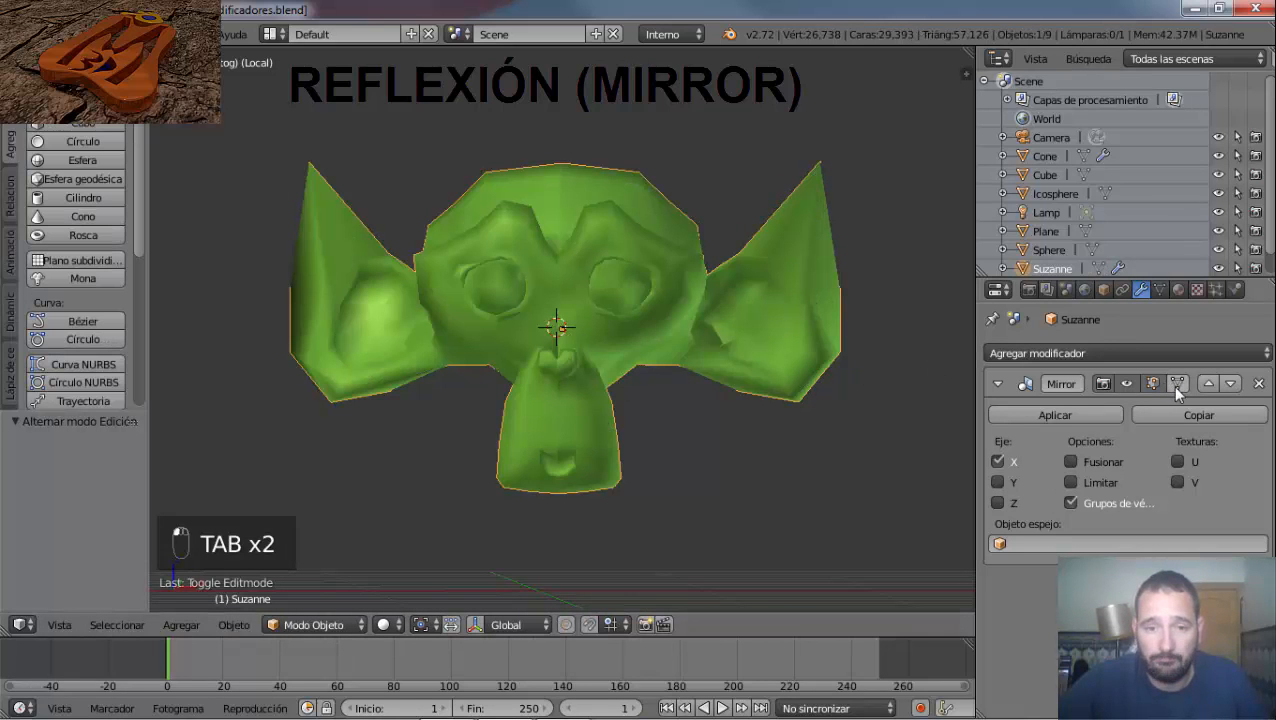
Select the whole half mesh in Edit Mode and move it about 0.12 in X away from the mirror plane.
{"action": "key", "text": "Tab"}
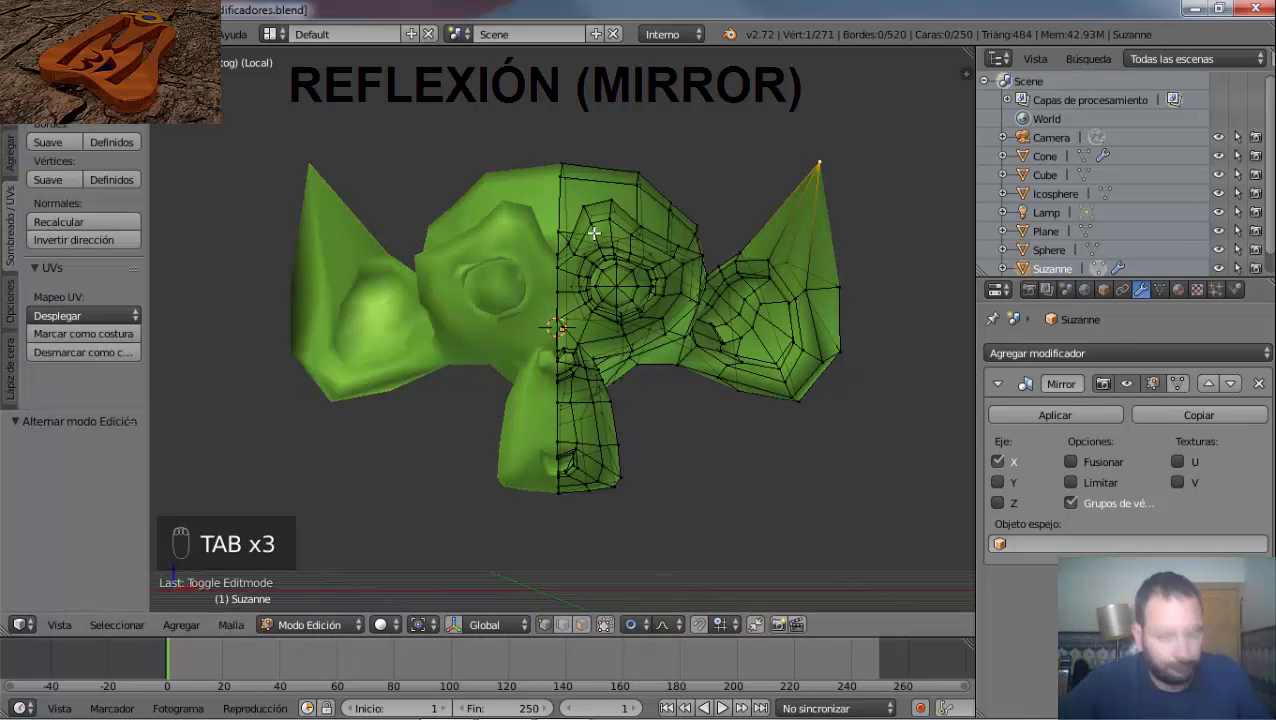
{"action": "key", "text": "a"}
{"action": "key", "text": "a"}
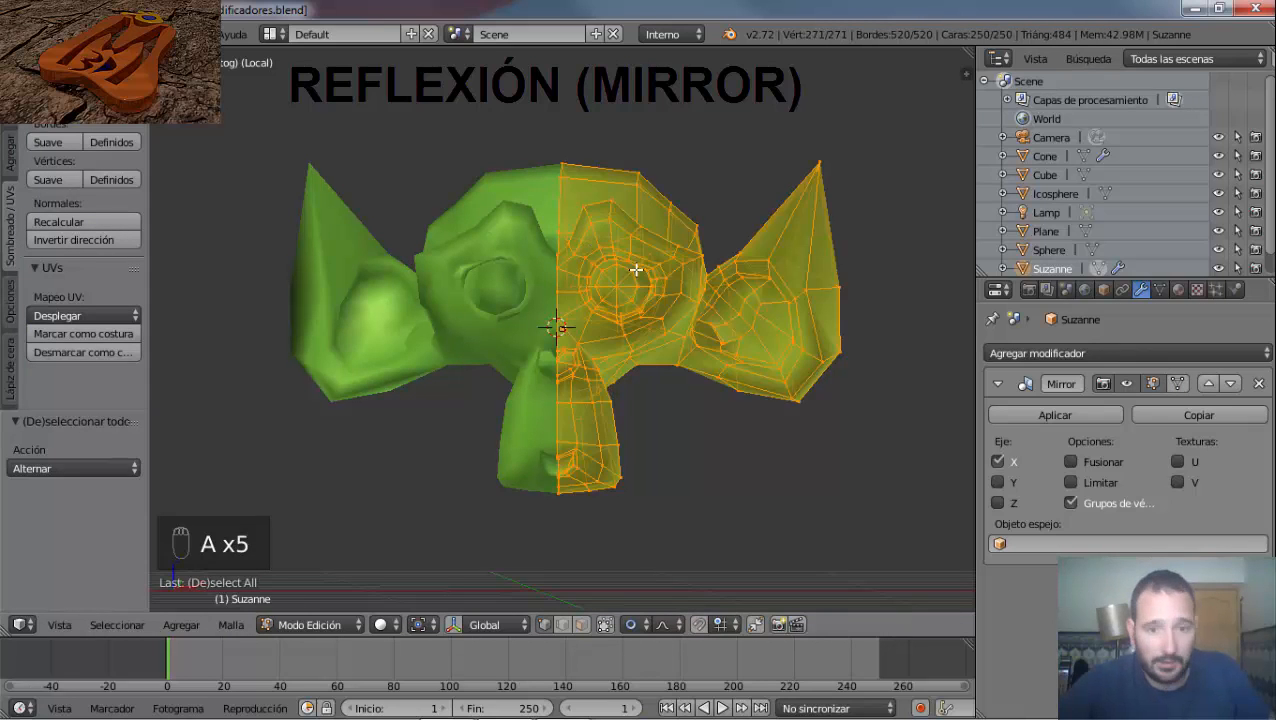
{"action": "key", "text": "g"}
{"action": "left_click", "coordinate": [656, 270]}
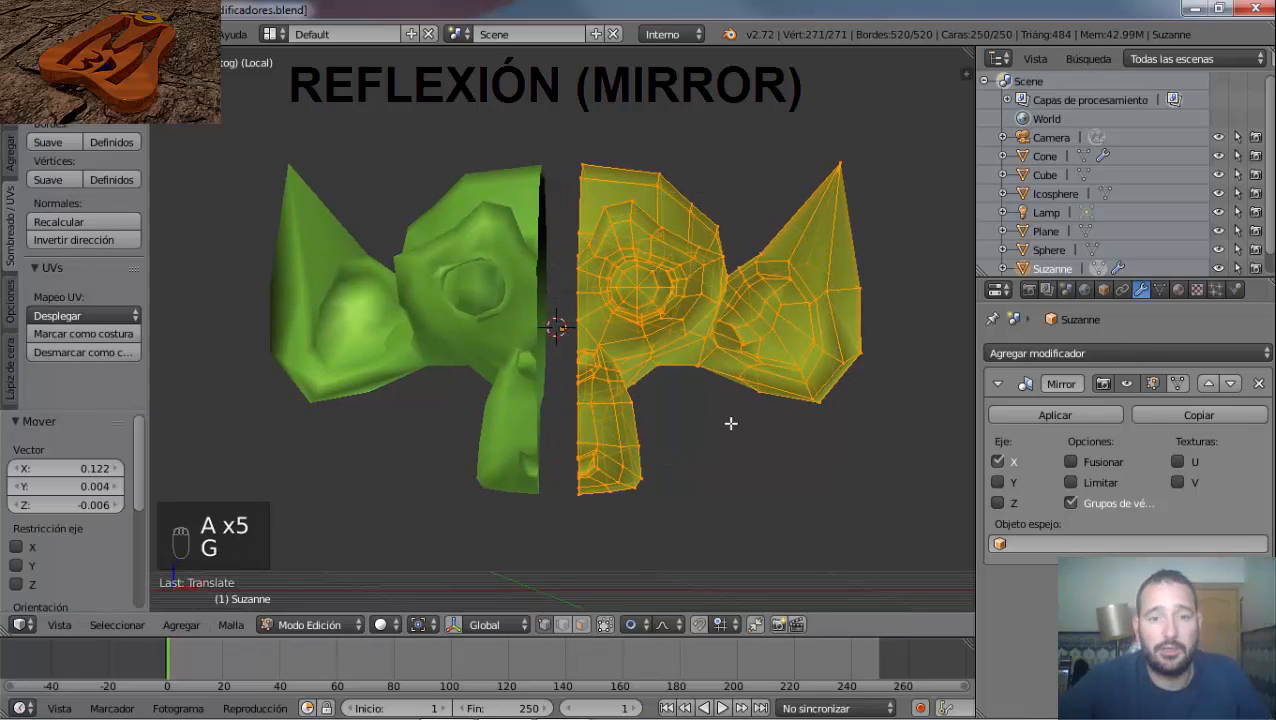
Toggle the Mirror modifier's Fusionar and Limitar options on and off to compare their effect on the separated halves.
{"action": "left_click", "coordinate": [1073, 460]}
{"action": "left_click", "coordinate": [1073, 460]}
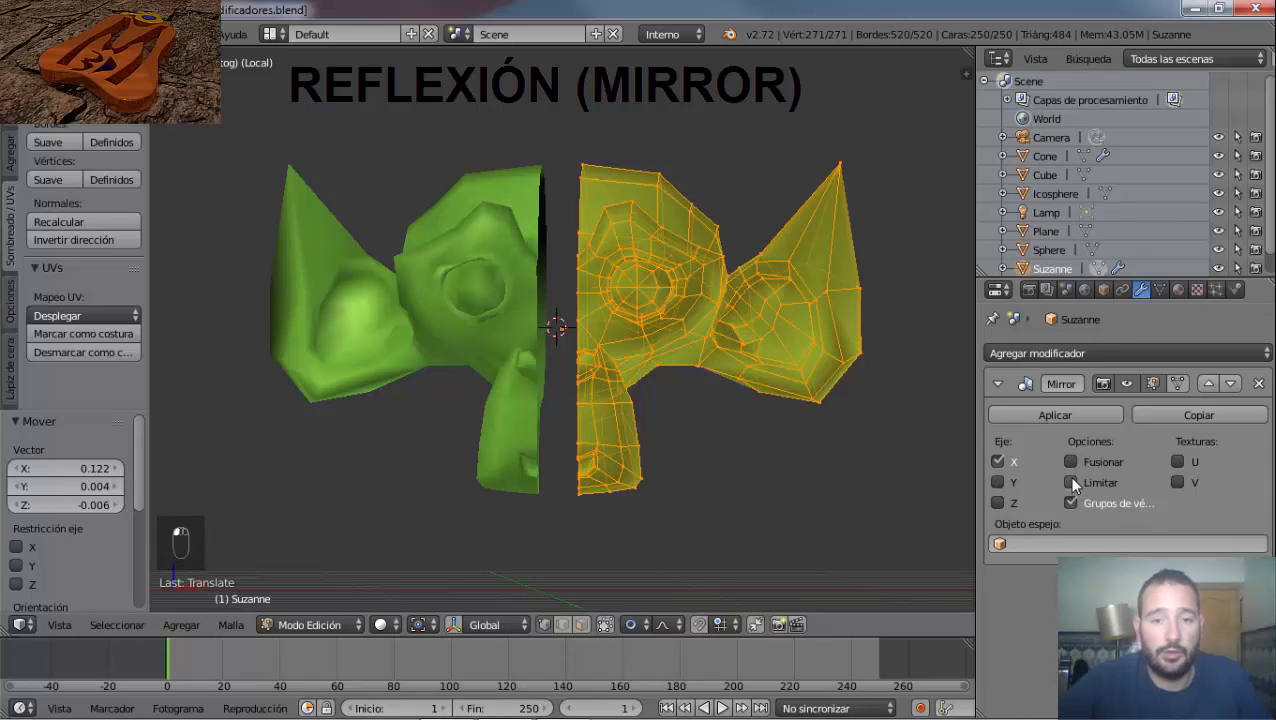
{"action": "left_click", "coordinate": [1071, 482]}
{"action": "left_click", "coordinate": [1071, 482]}
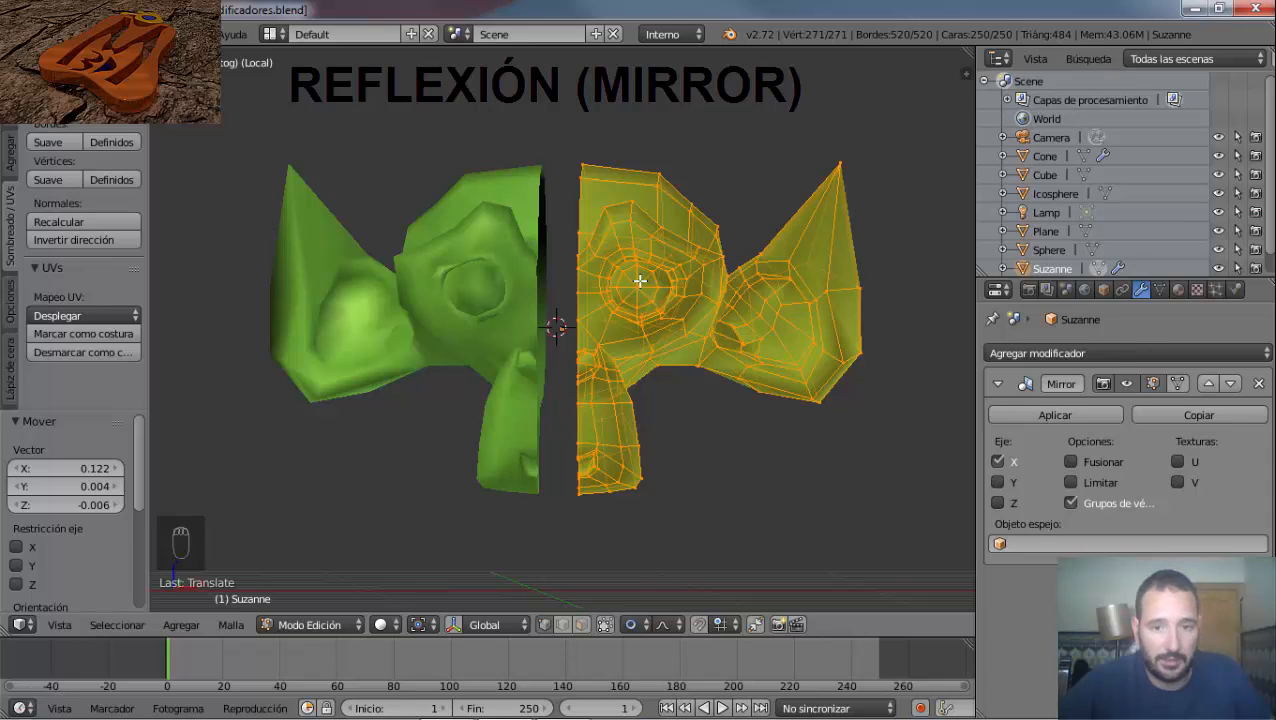
Move the half mesh about -0.29 in X across the mirror plane and switch Fusionar on and off to compare.
{"action": "key", "text": "g"}
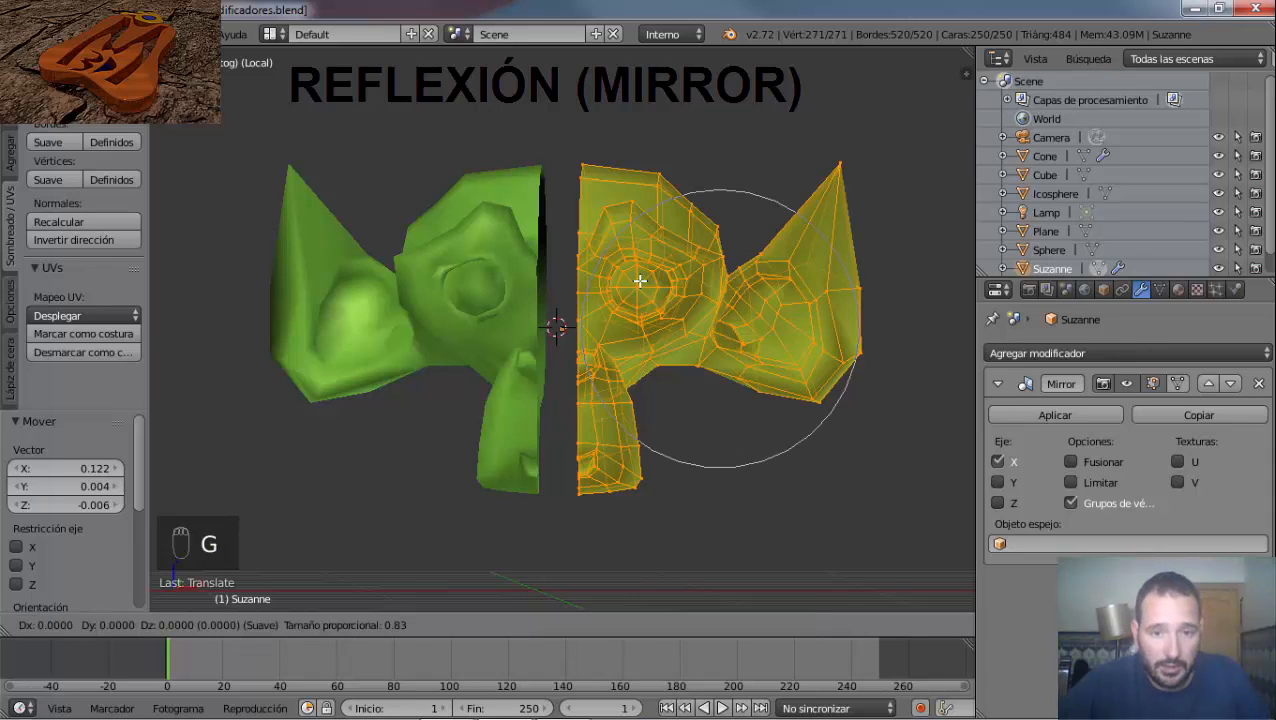
{"action": "key", "text": "x"}
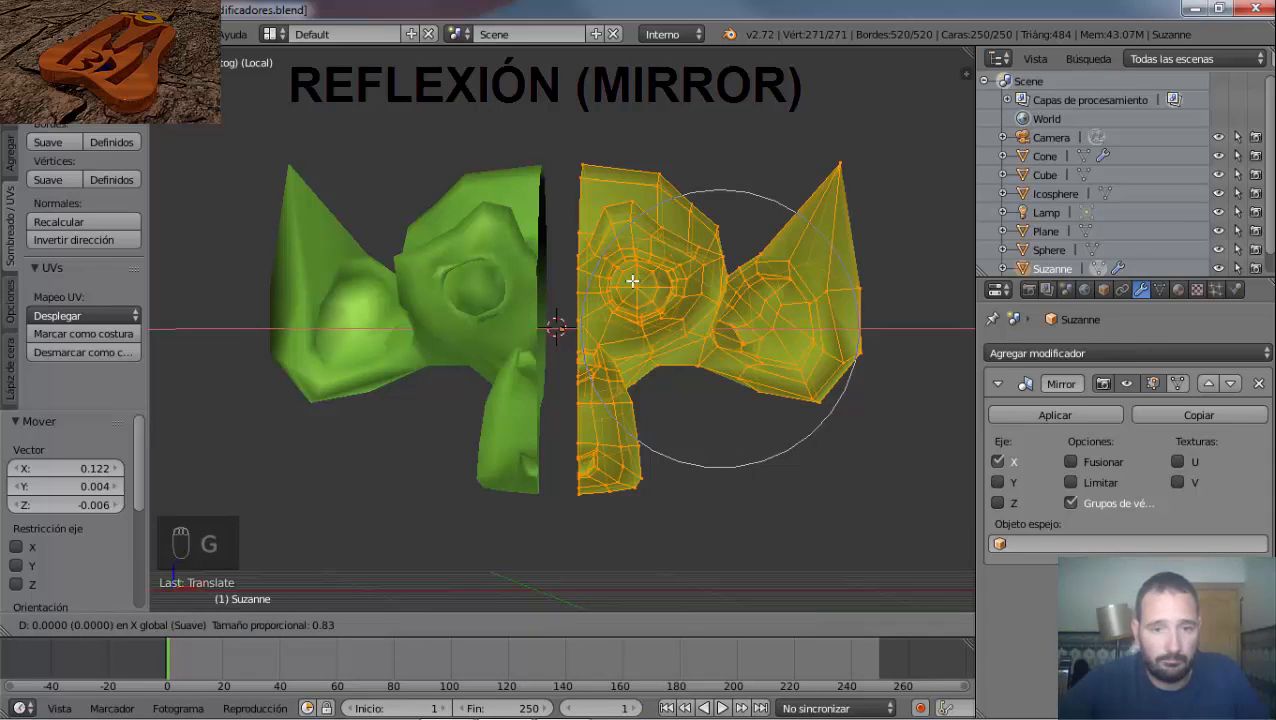
{"action": "left_click", "coordinate": [589, 287]}
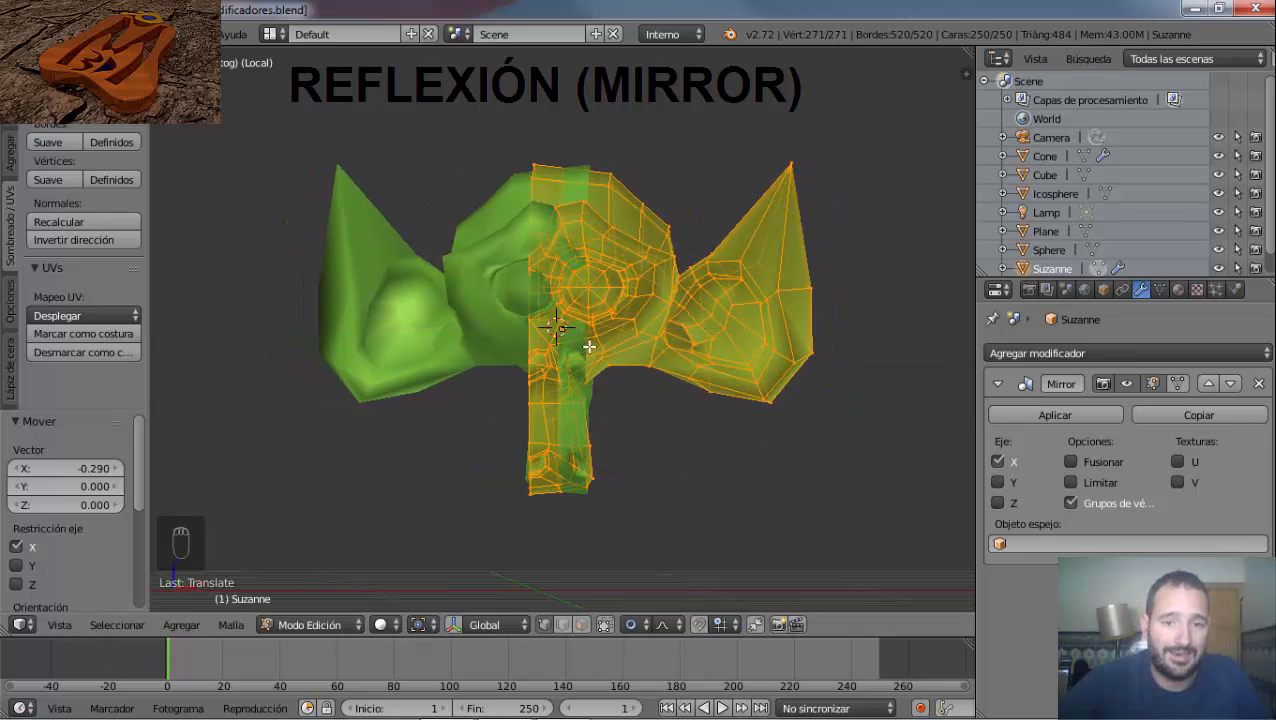
{"action": "left_click", "coordinate": [1071, 461]}
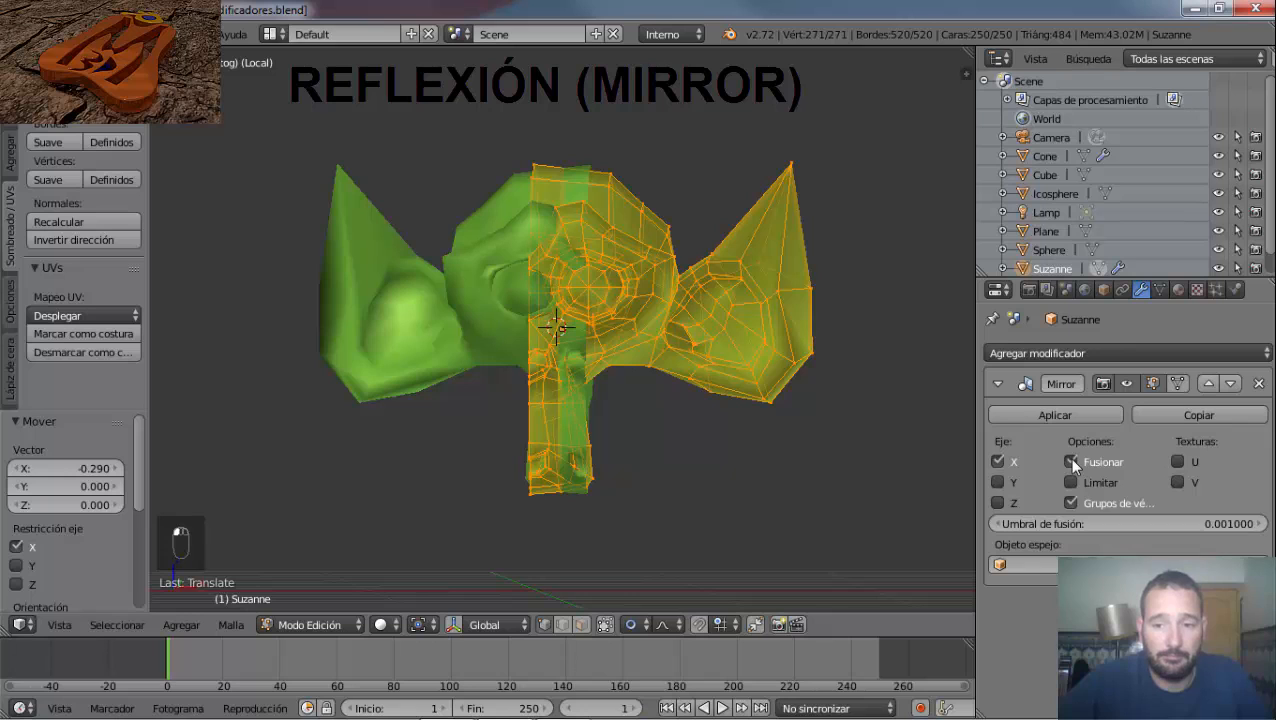
{"action": "left_click", "coordinate": [1071, 462]}
Move the half mesh about 0.36 in X away from the mirror plane and enable Fusionar.
{"action": "key", "text": "g"}
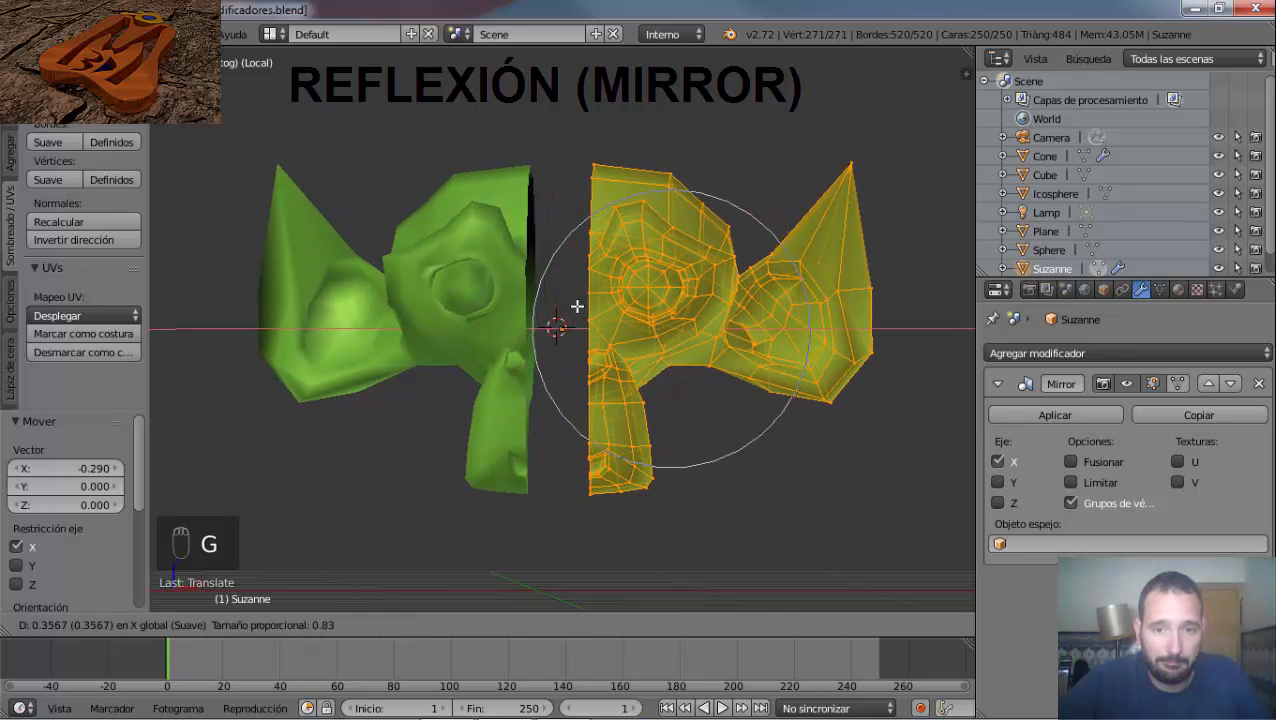
{"action": "left_click", "coordinate": [578, 305]}
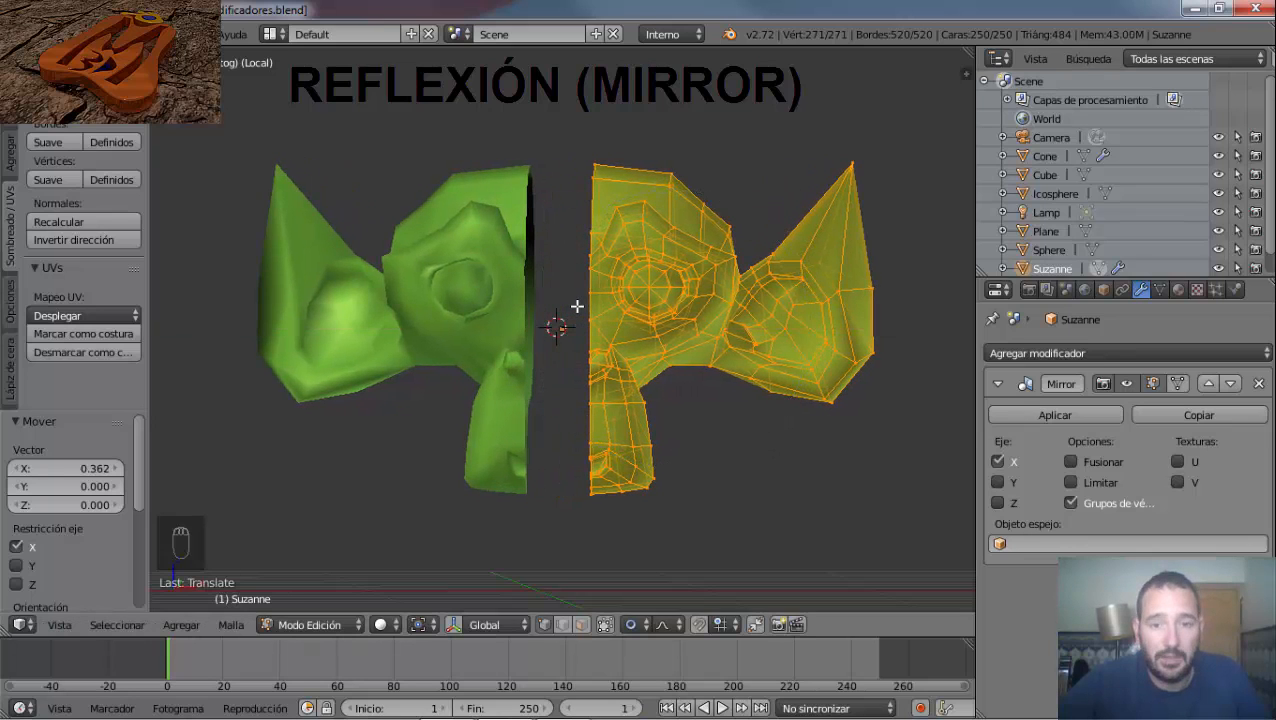
{"action": "left_click", "coordinate": [1070, 461]}
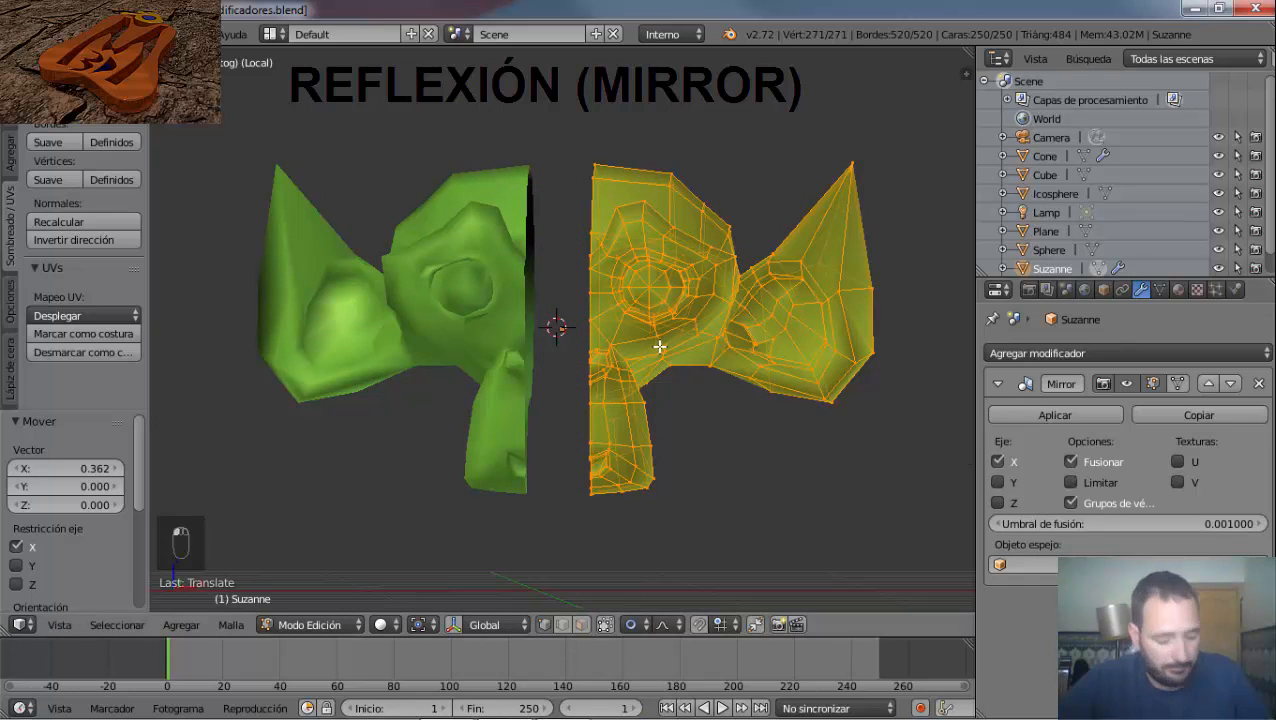
Test moving the half mesh across the mirror plane, and with Limitar enabled move it about -0.2 in X up to the plane.
{"action": "key", "text": "g"}
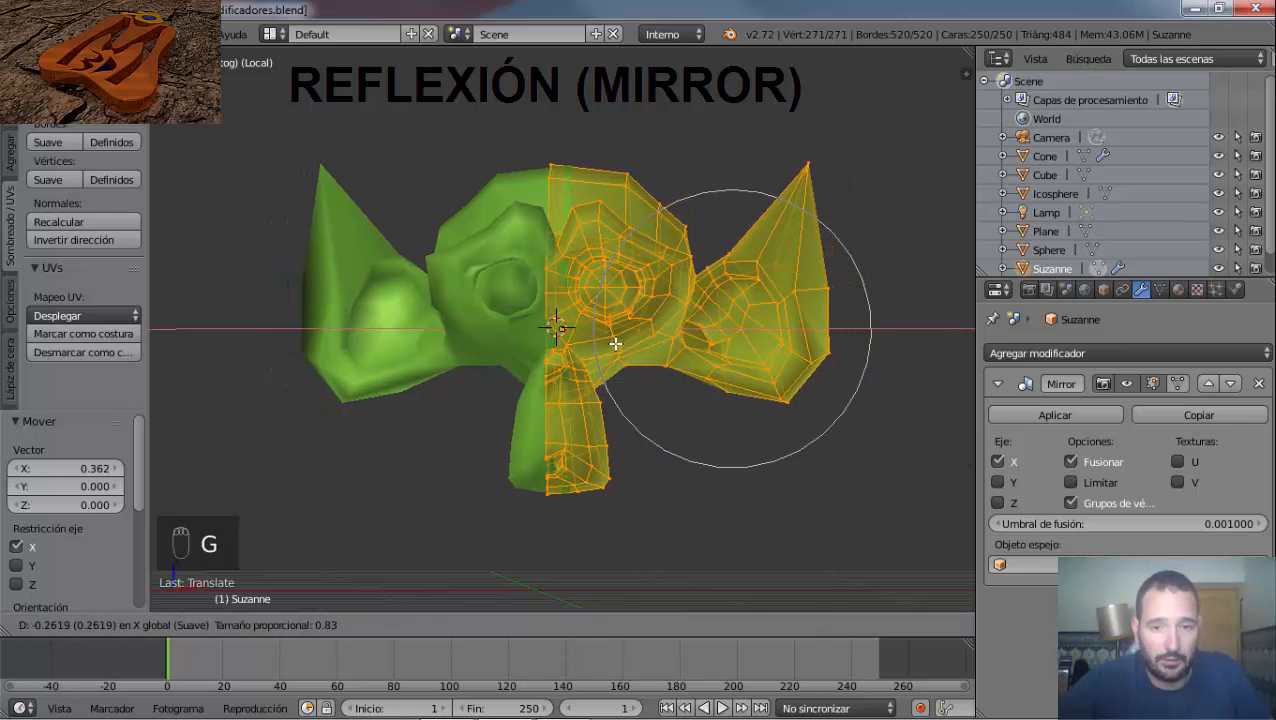
{"action": "right_click", "coordinate": [615, 343]}
{"action": "left_click", "coordinate": [1071, 482]}
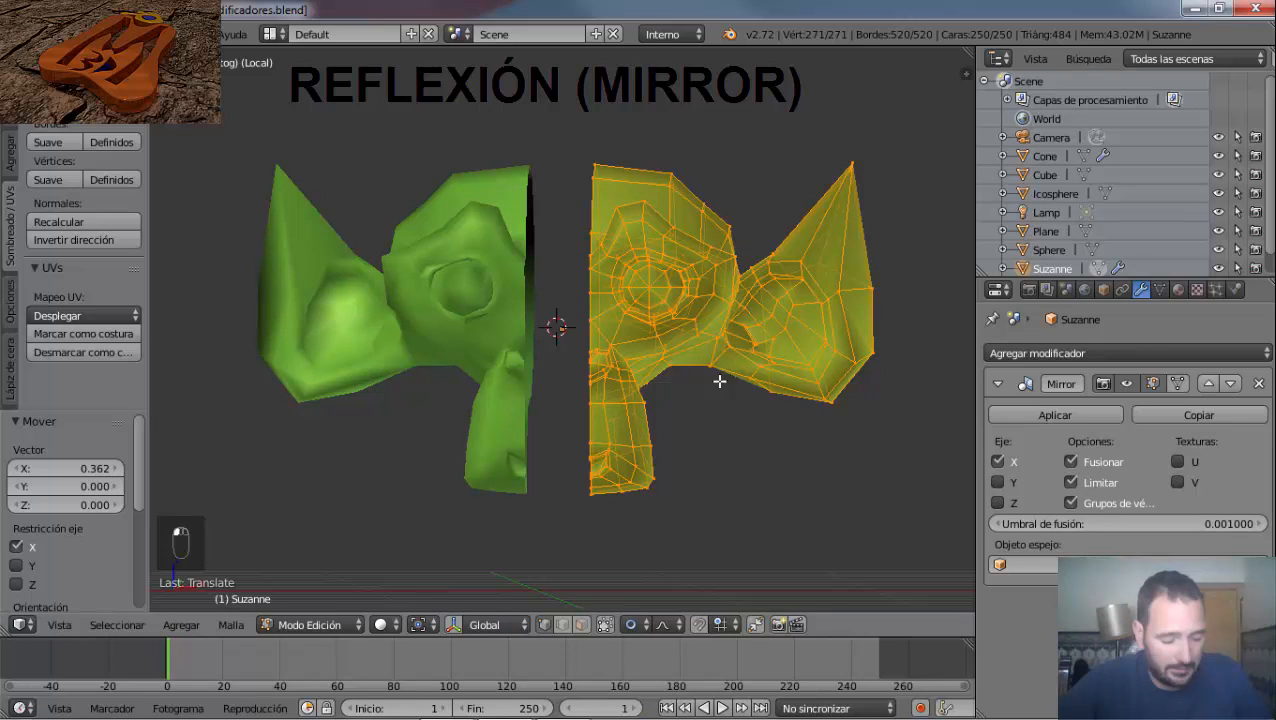
{"action": "key", "text": "g"}
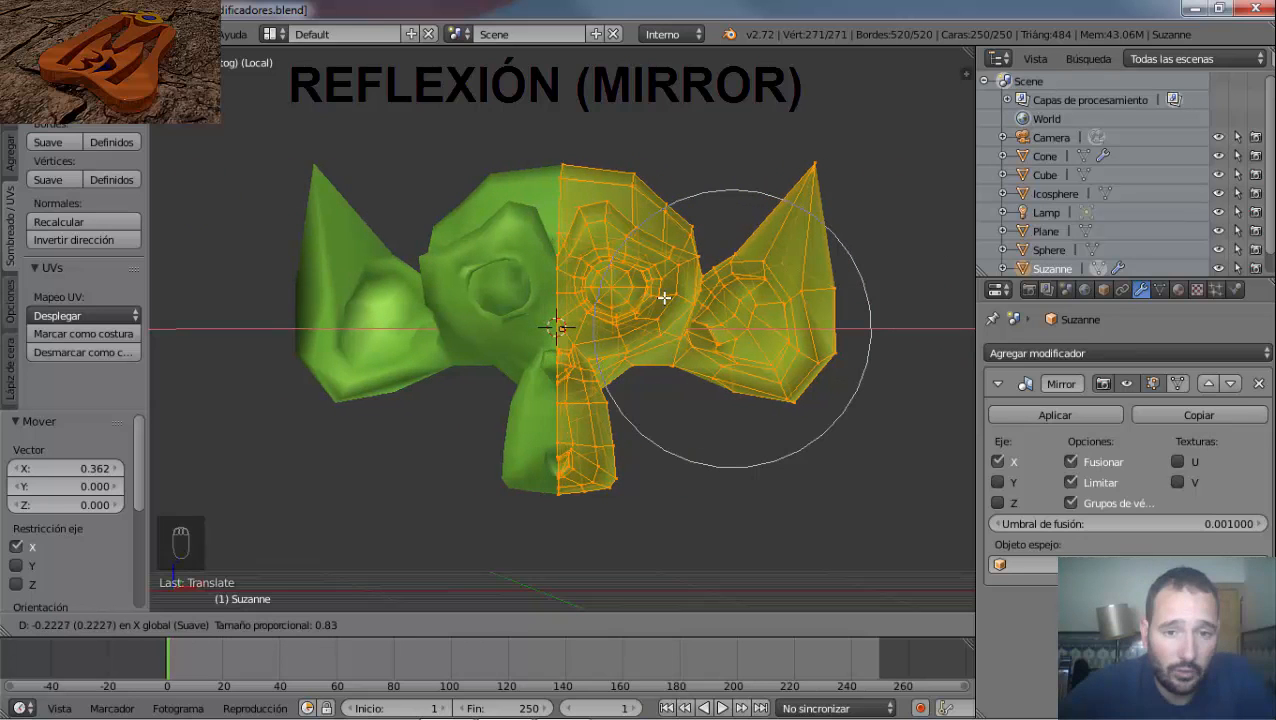
{"action": "left_click", "coordinate": [667, 297]}
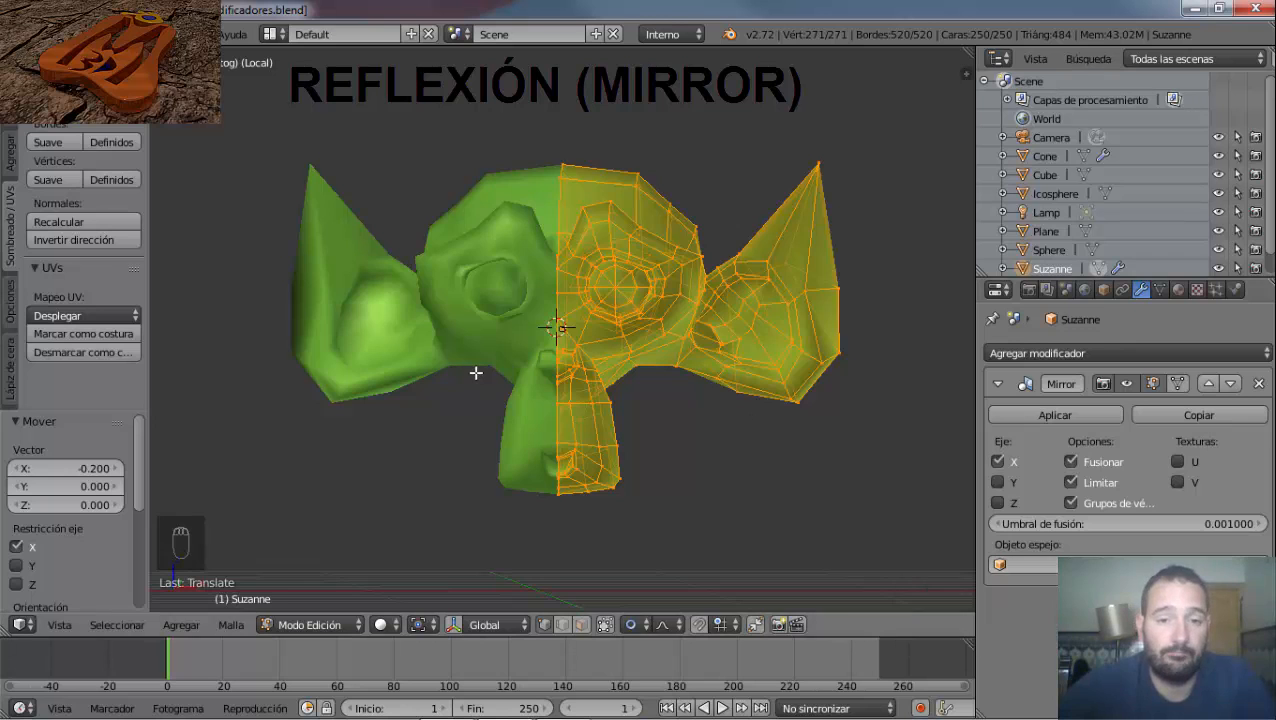
Leave local view and apply the monkey head's Mirror modifier in Object Mode.
{"action": "middle_click_drag", "start_coordinate": [478, 370], "coordinate": [487, 418]}
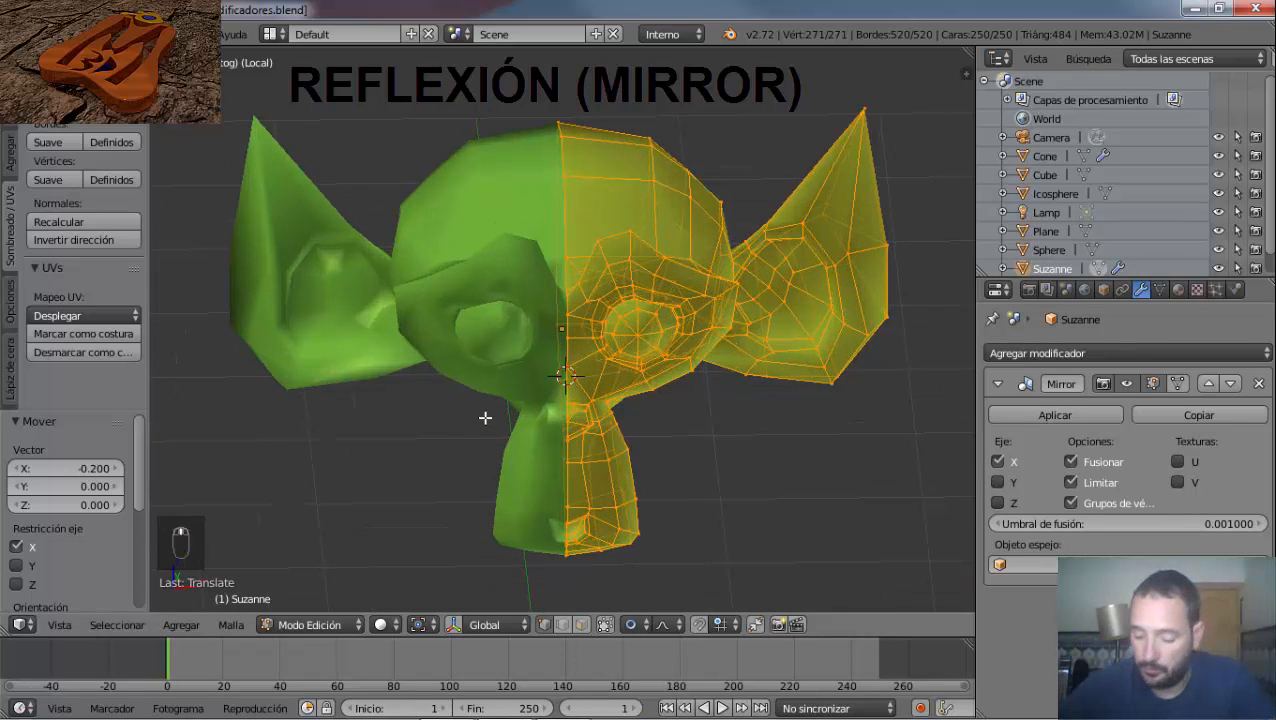
{"action": "key", "text": "KP_Divide"}
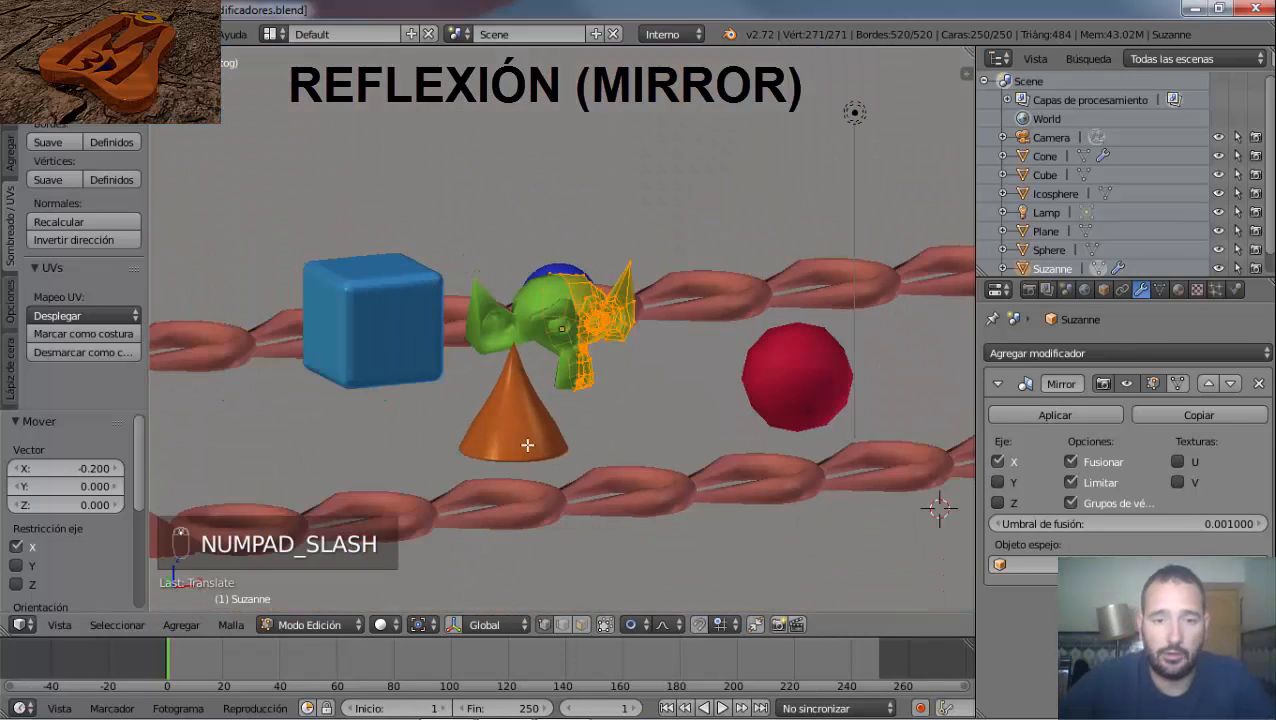
{"action": "mouse_move", "coordinate": [527, 445]}
{"action": "middle_mouse_down"}
{"action": "mouse_move", "coordinate": [553, 448]}
{"action": "mouse_move", "coordinate": [542, 447]}
{"action": "middle_mouse_up"}
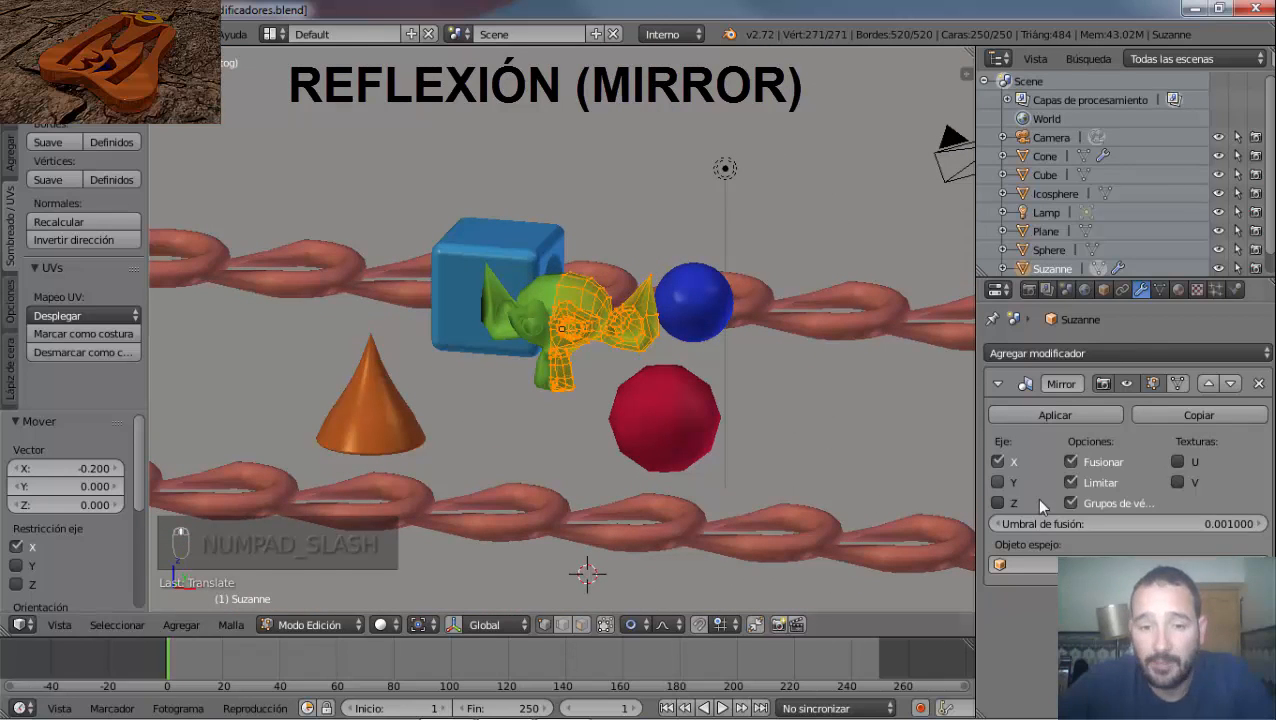
{"action": "left_click", "coordinate": [1058, 412]}
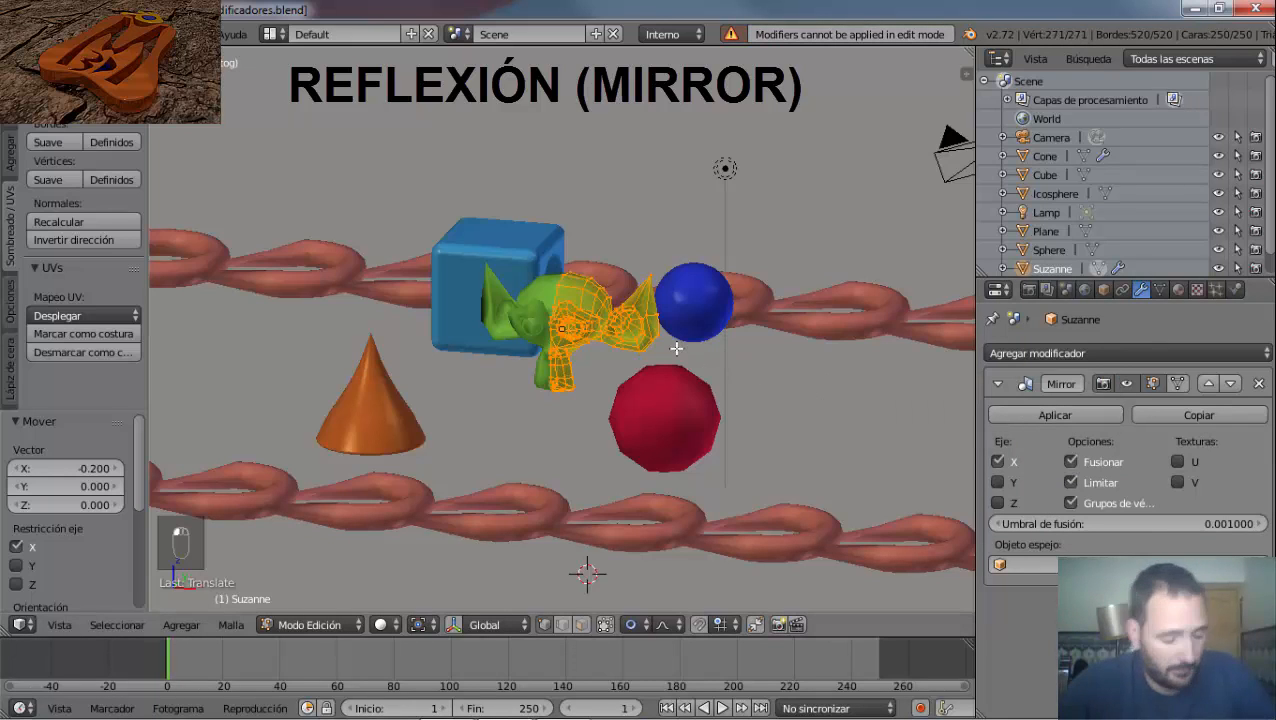
{"action": "key", "text": "Tab"}
{"action": "left_click", "coordinate": [1028, 414]}
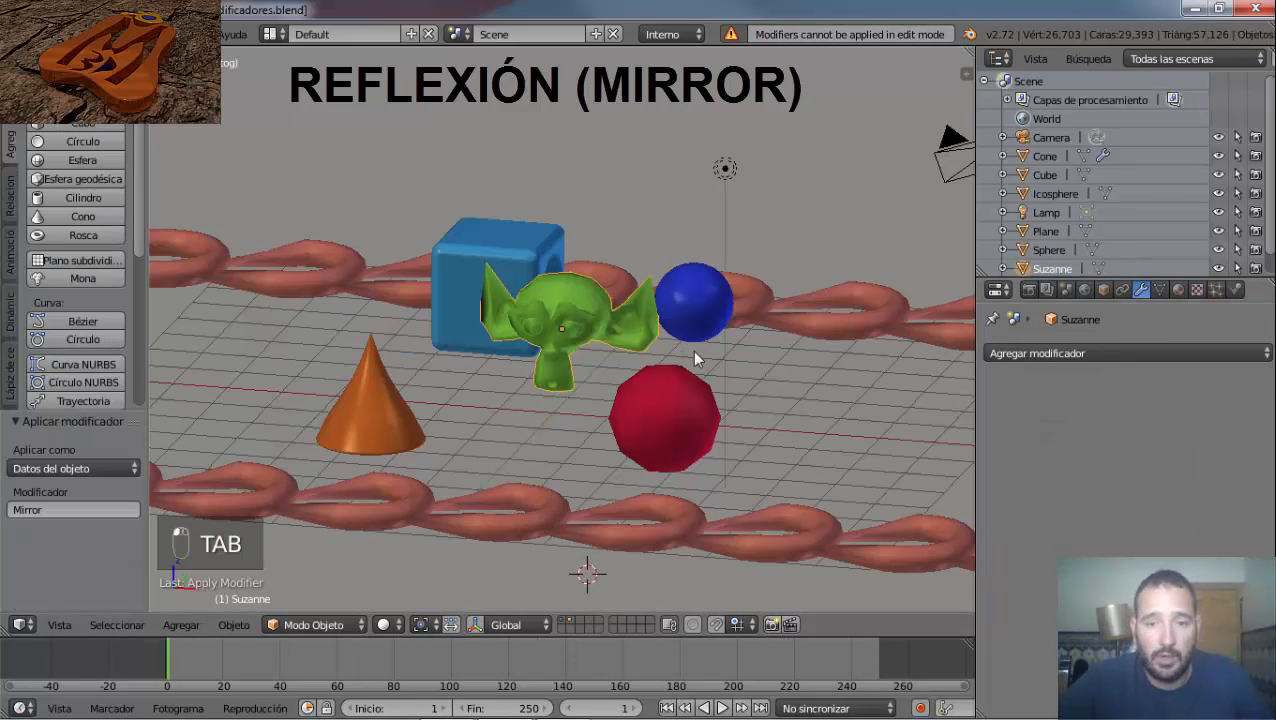
Add a new Reflexión modifier to the monkey head and set Sphere as its mirror object.
{"action": "left_click", "coordinate": [1160, 352]}
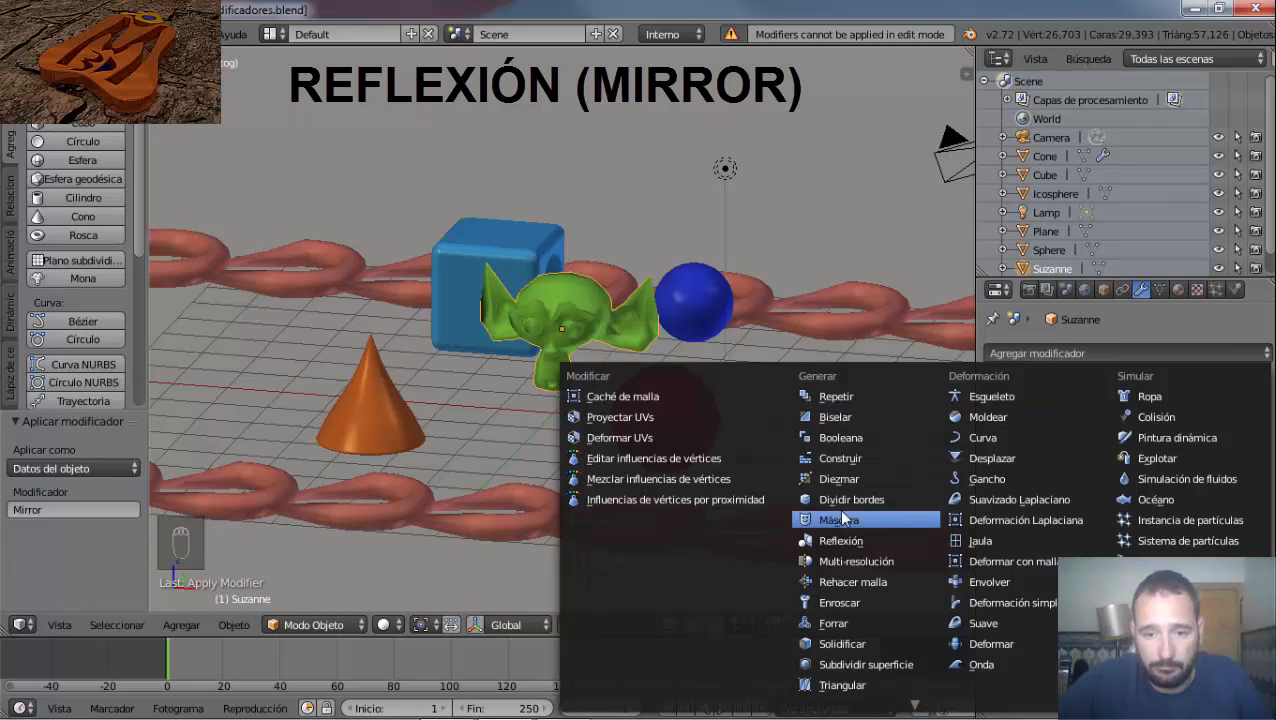
{"action": "left_click", "coordinate": [853, 540]}
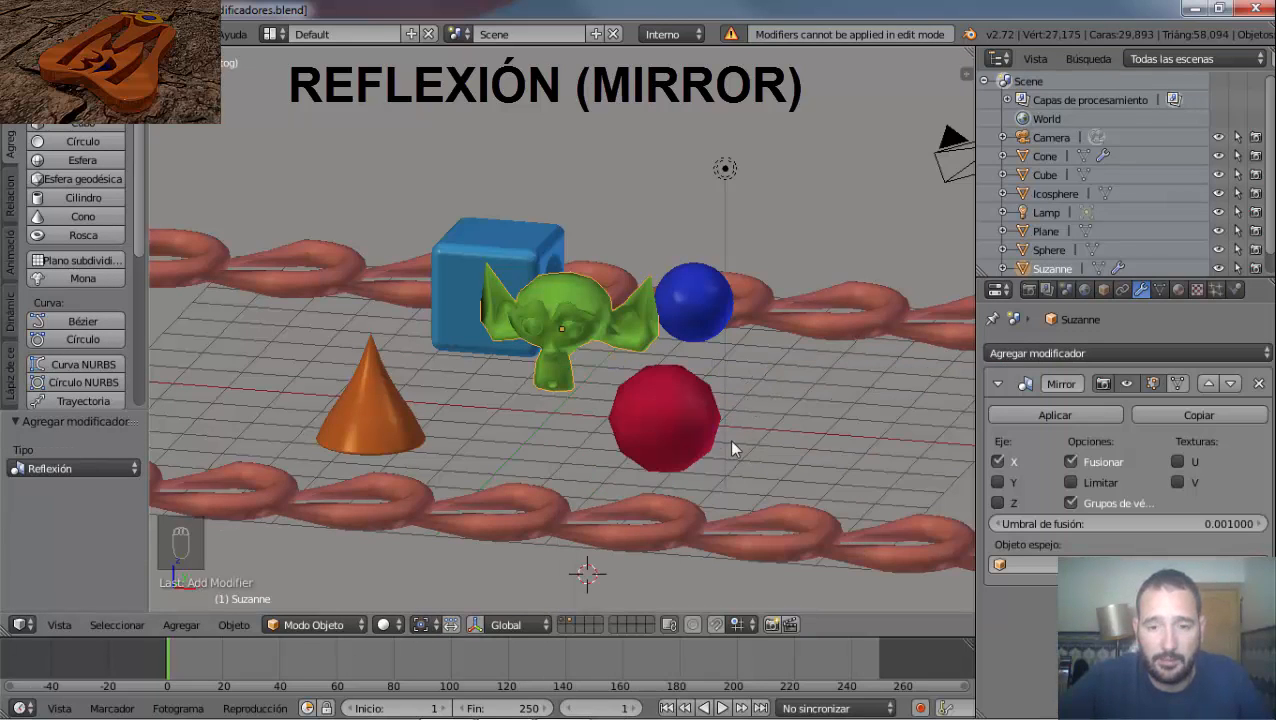
{"action": "middle_click_drag", "start_coordinate": [730, 440], "coordinate": [670, 482]}
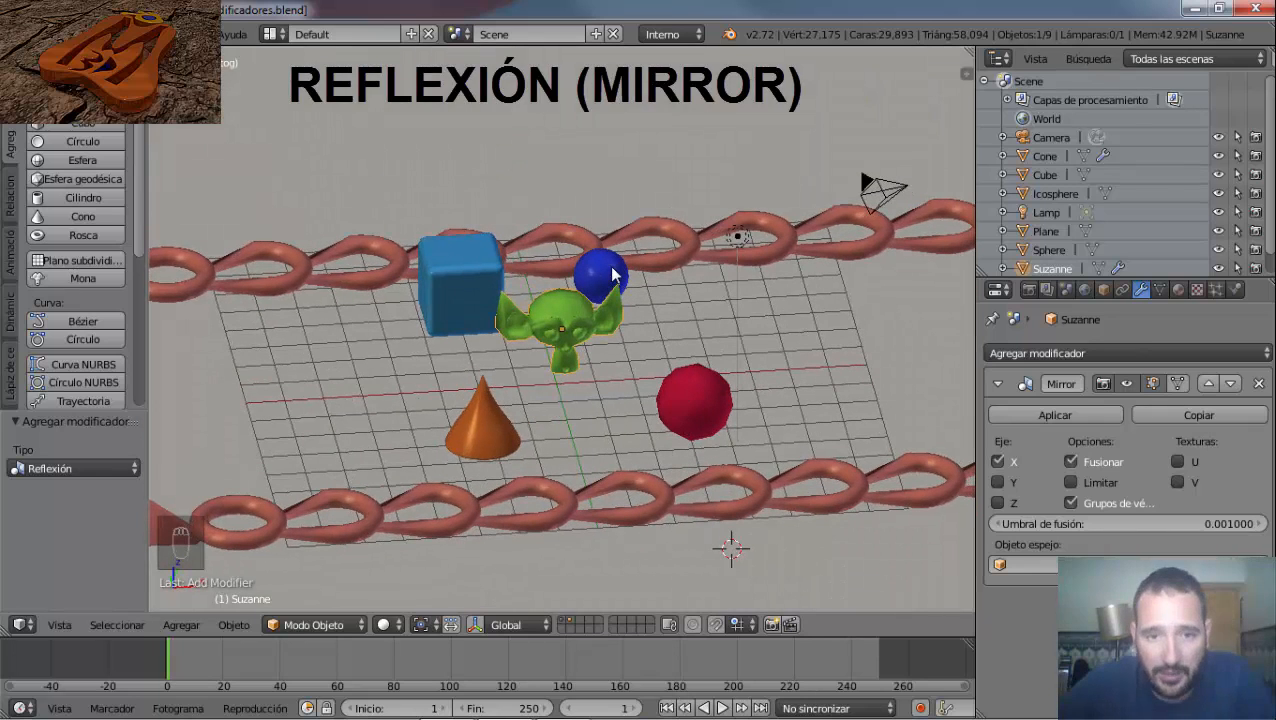
{"action": "left_click", "coordinate": [1046, 566]}
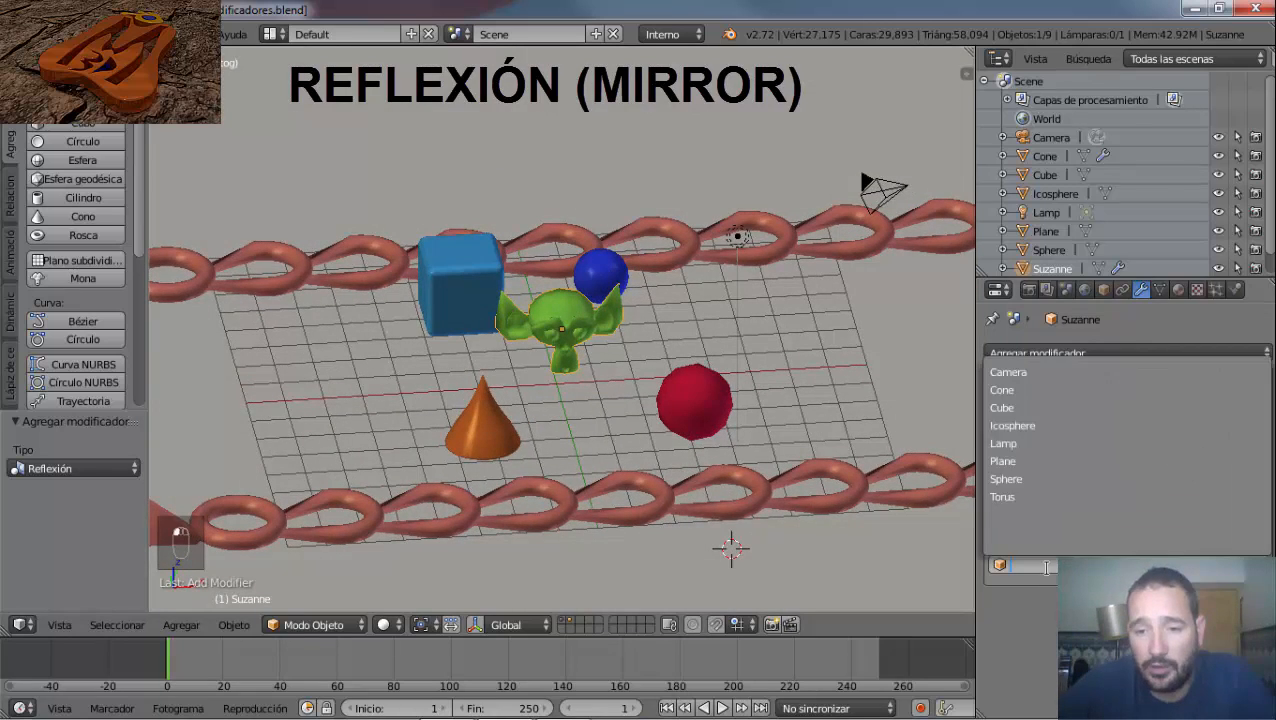
{"action": "left_click", "coordinate": [1031, 481]}
{"action": "middle_click_drag", "start_coordinate": [605, 420], "coordinate": [620, 258]}
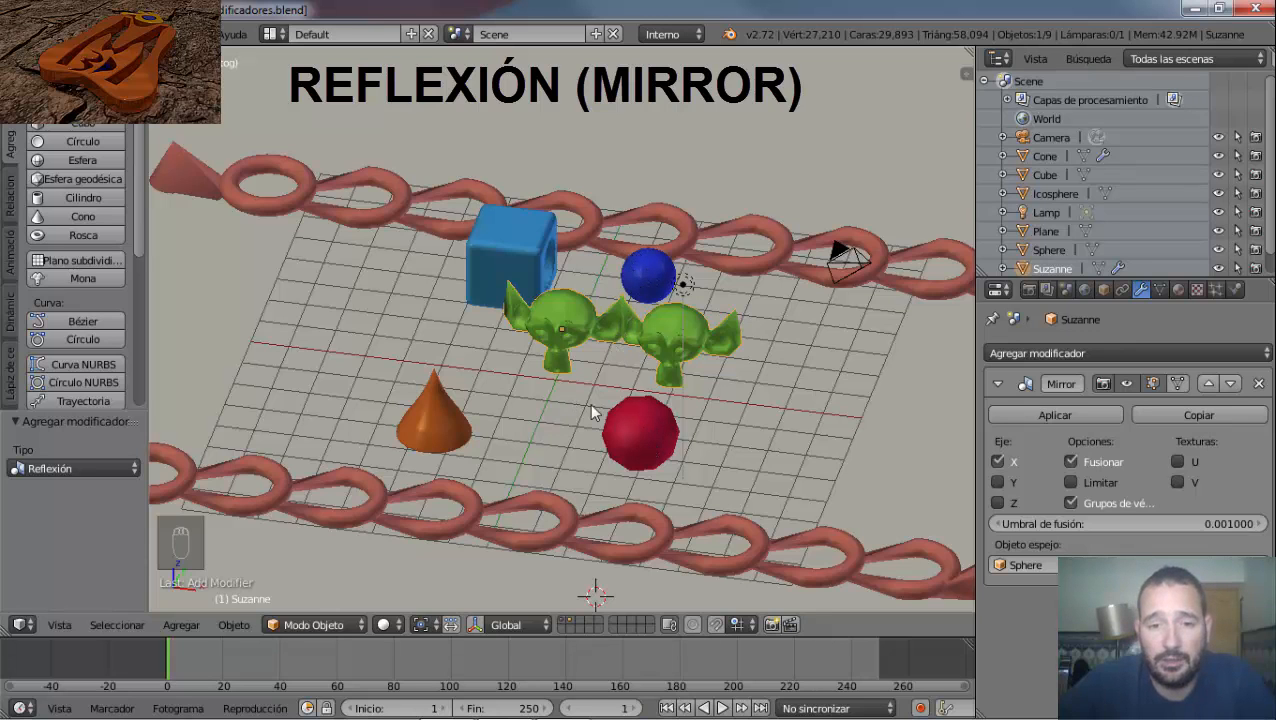
{"action": "middle_click_drag", "start_coordinate": [592, 412], "coordinate": [560, 336]}
{"action": "right_click", "coordinate": [560, 336]}
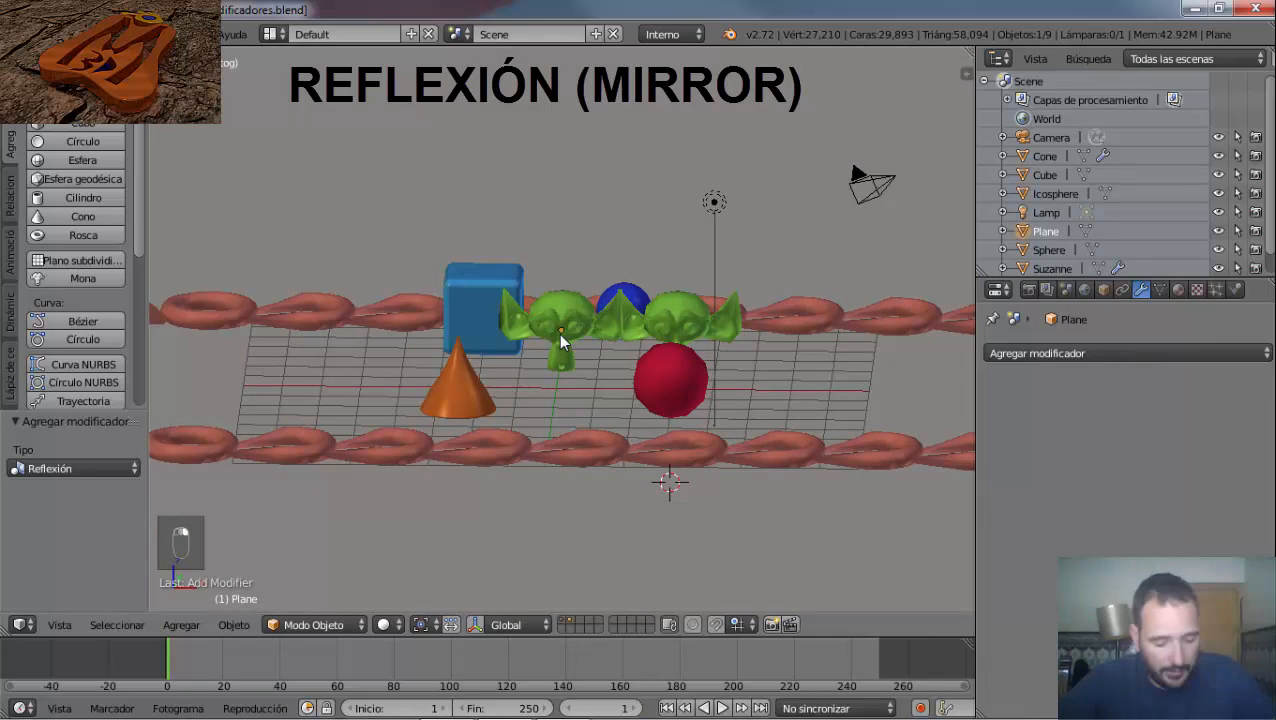
{"action": "key", "text": "g"}
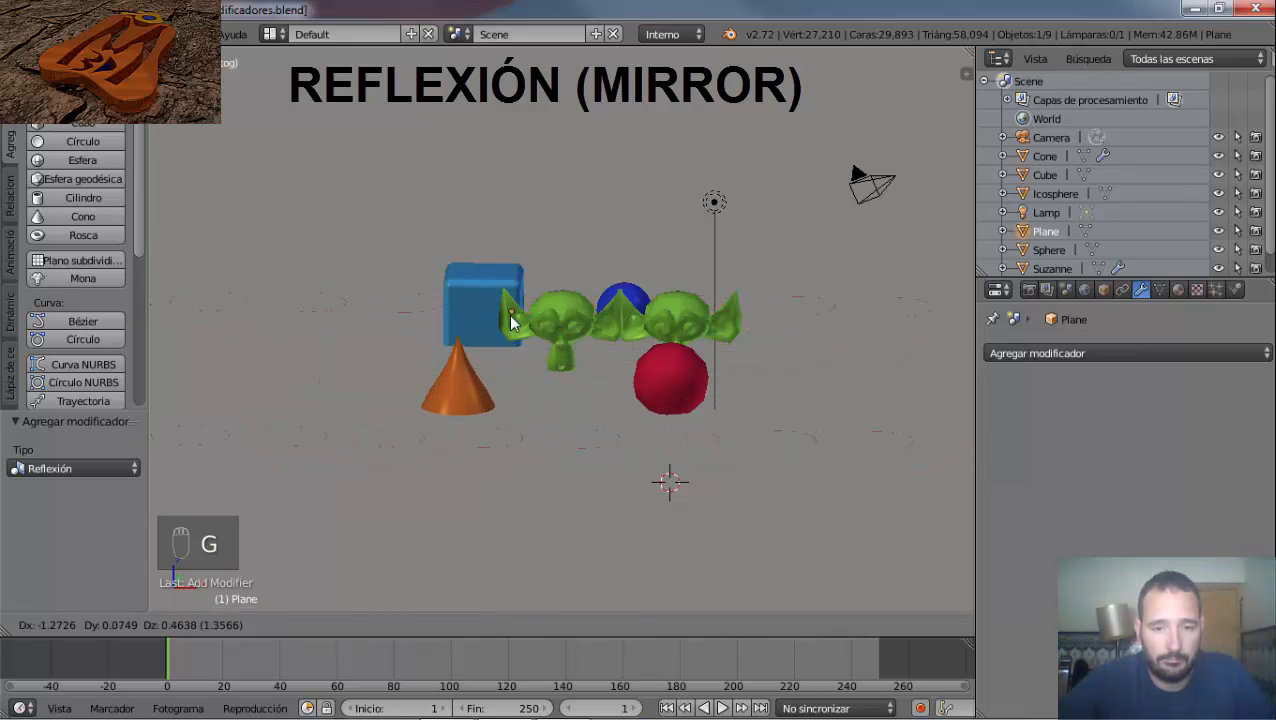
{"action": "right_click", "coordinate": [560, 324]}
Try moving the monkey head as an object and as a mesh in Edit Mode to test the reflection about the sphere.
{"action": "right_click", "coordinate": [565, 318]}
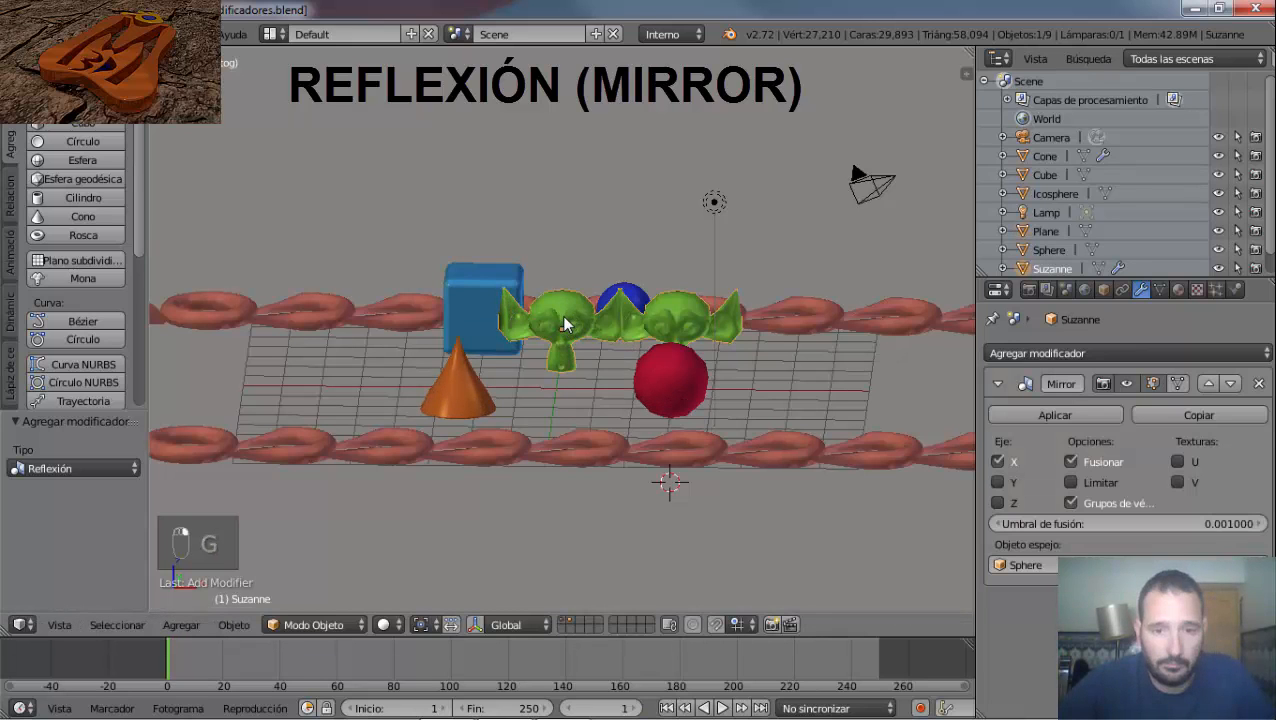
{"action": "key", "text": "g"}
{"action": "left_click", "coordinate": [561, 310]}
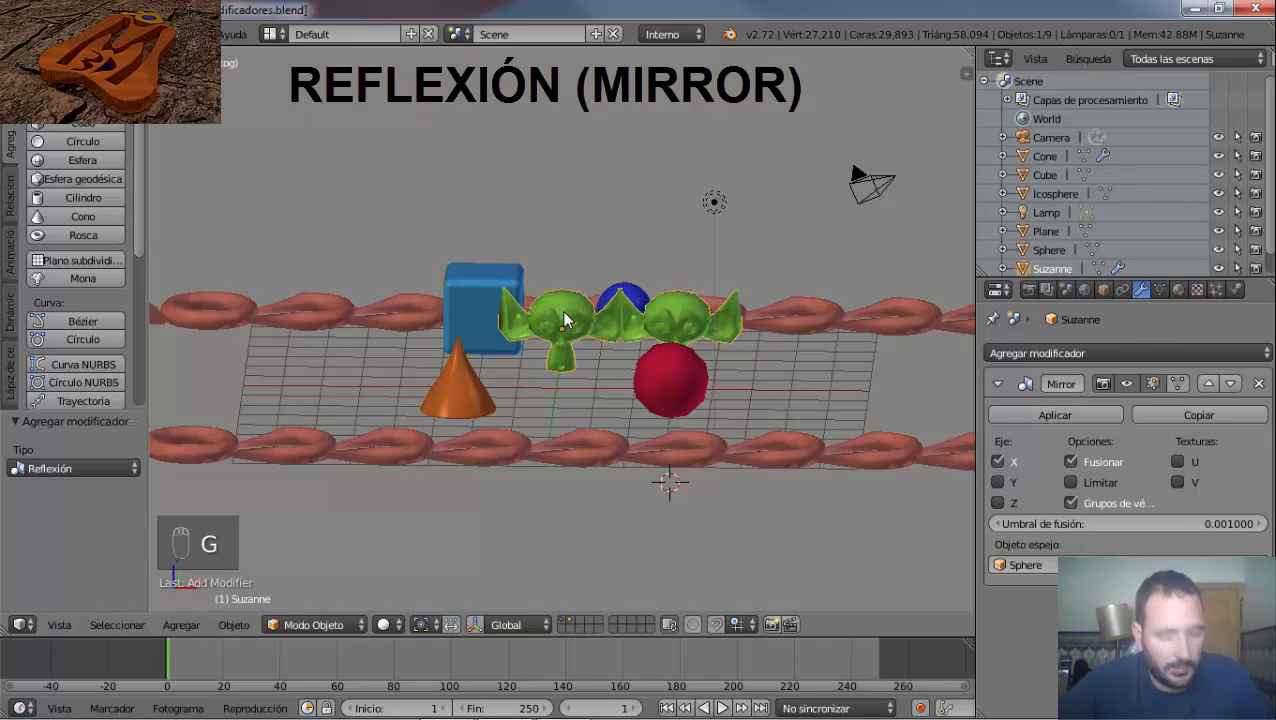
{"action": "key", "text": "Tab"}
{"action": "key", "text": "g"}
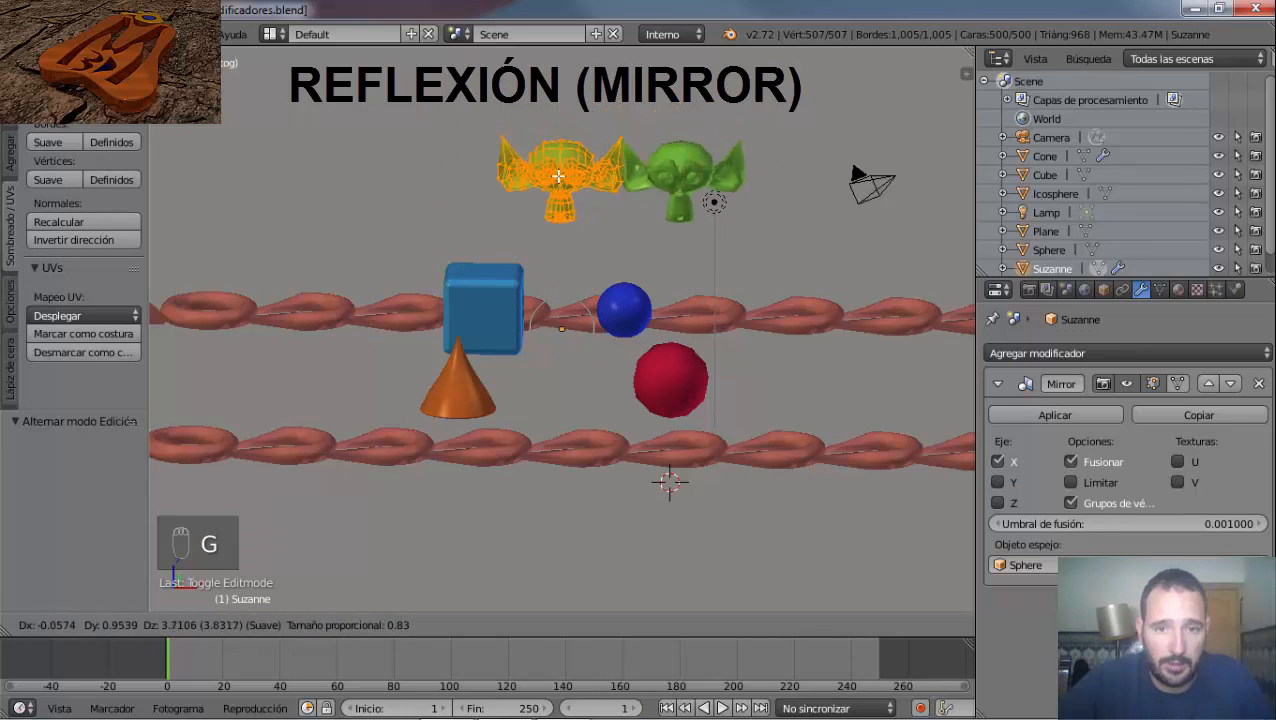
{"action": "left_click", "coordinate": [617, 341]}
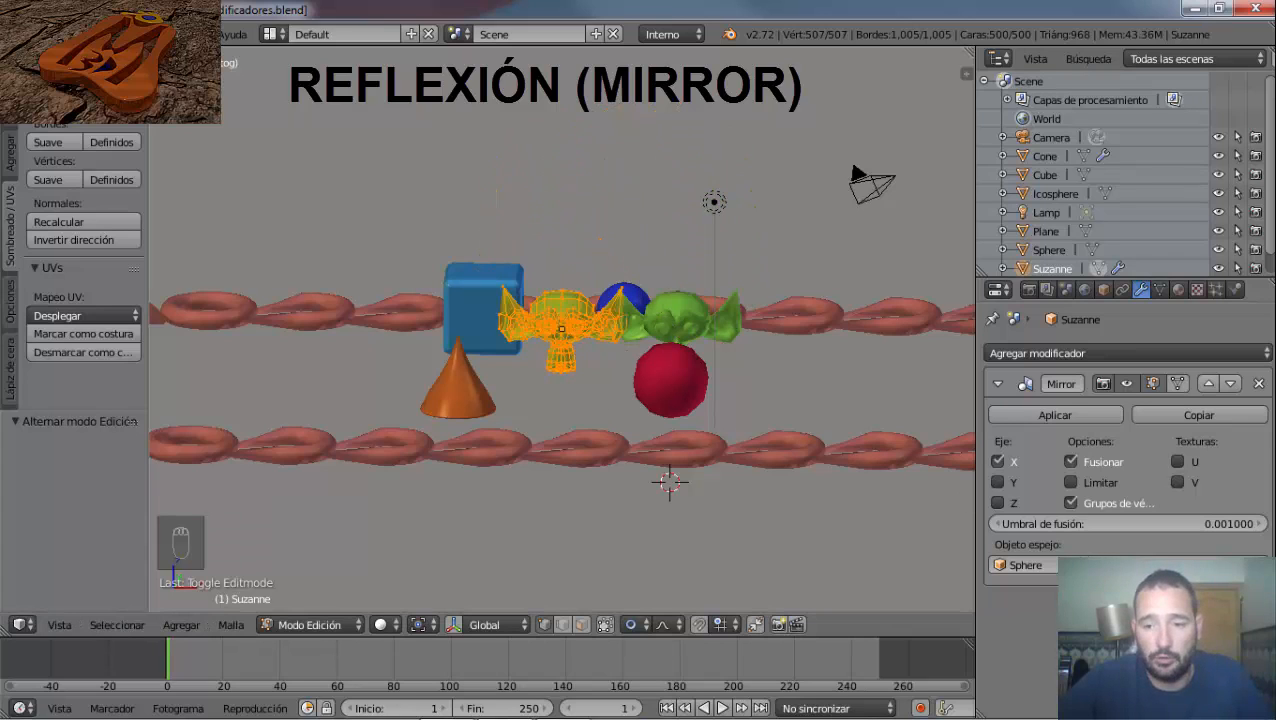
Clear the mirror object and remove the Mirror modifier from the monkey head in Object Mode.
{"action": "left_click", "coordinate": [1257, 565]}
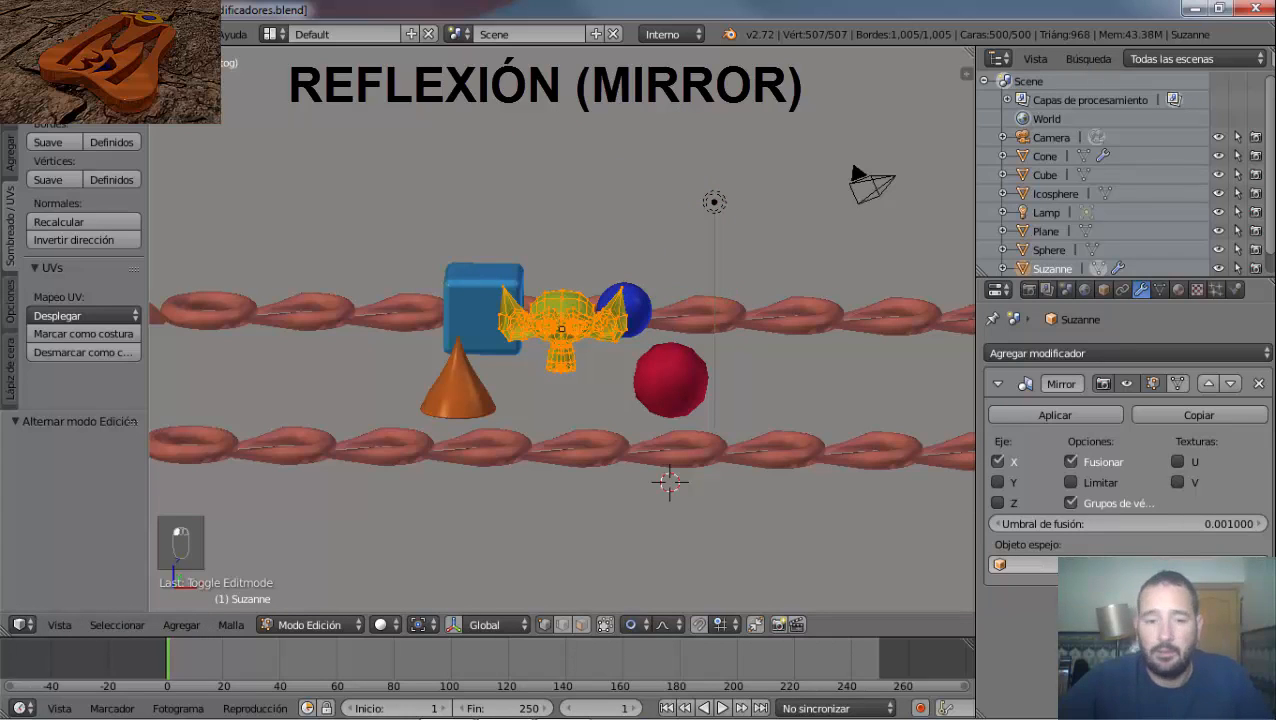
{"action": "key", "text": "Tab"}
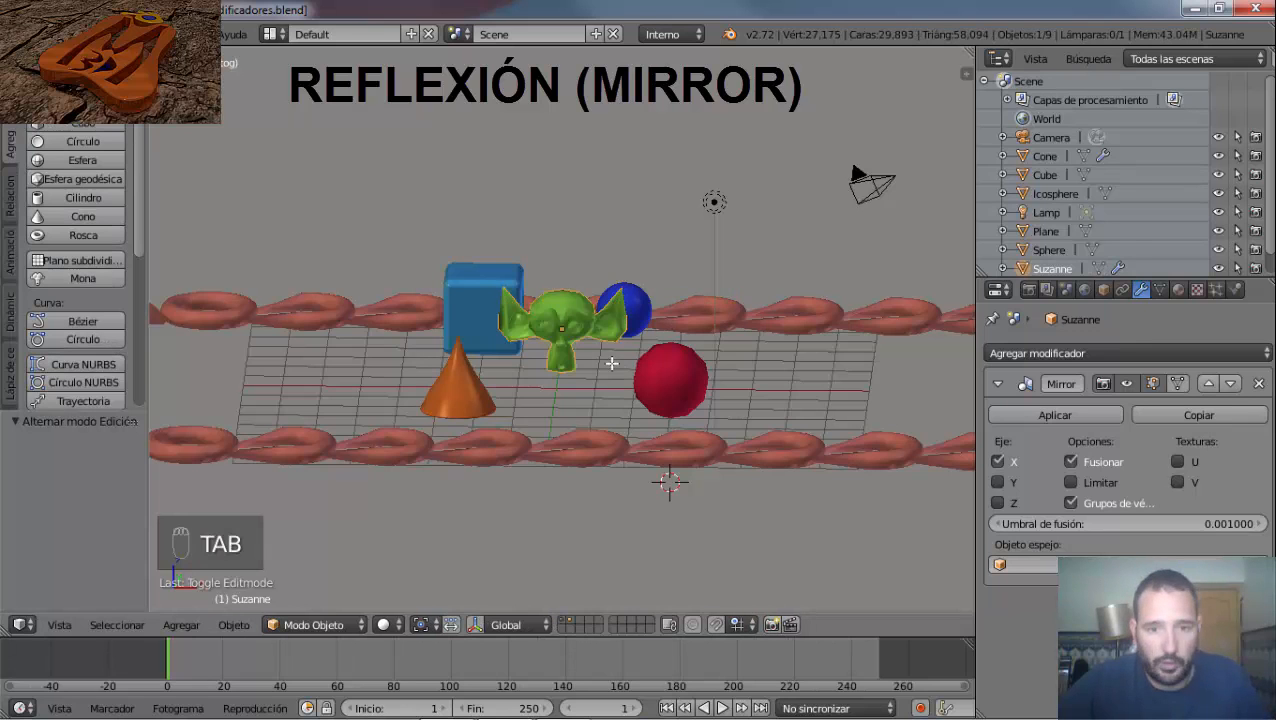
{"action": "scroll", "coordinate": [611, 364], "scroll_direction": "up", "scroll_amount": 4}
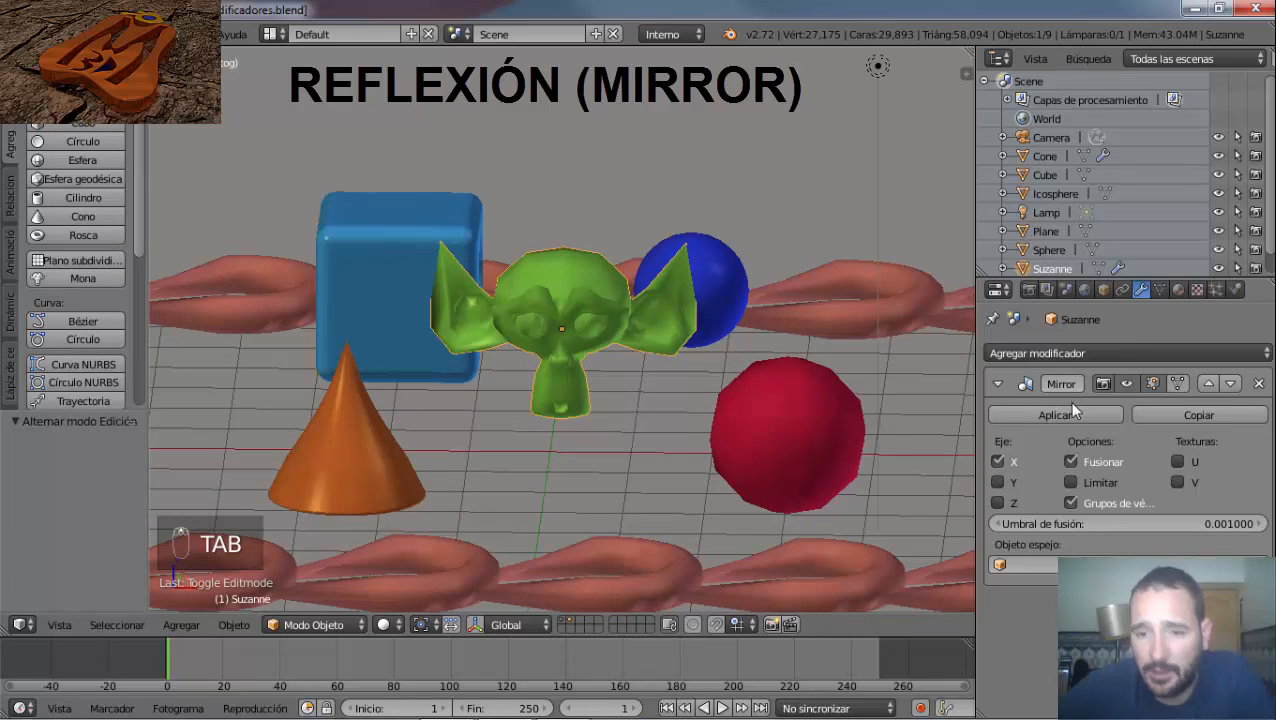
{"action": "left_click", "coordinate": [1258, 384]}
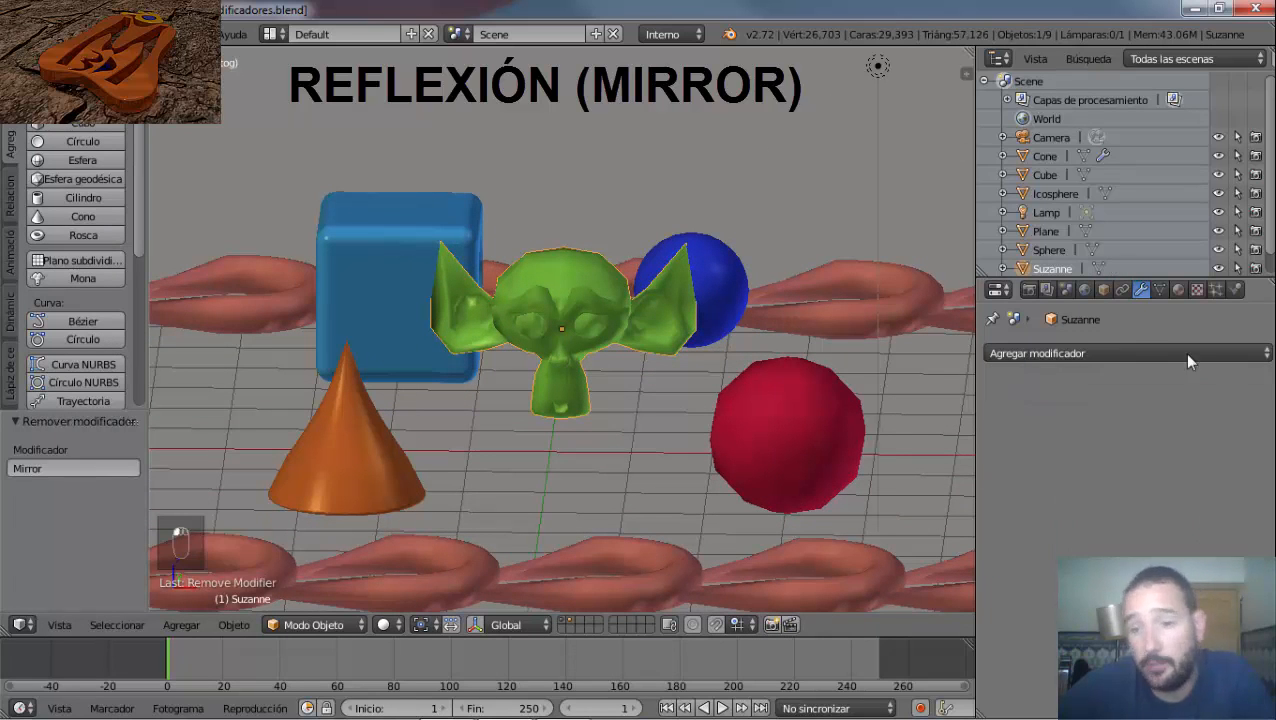
Add a Multi-resolución modifier to the monkey head, try the Simple subdivision type and return it to Catmull-Clark.
{"action": "left_click", "coordinate": [1150, 352]}
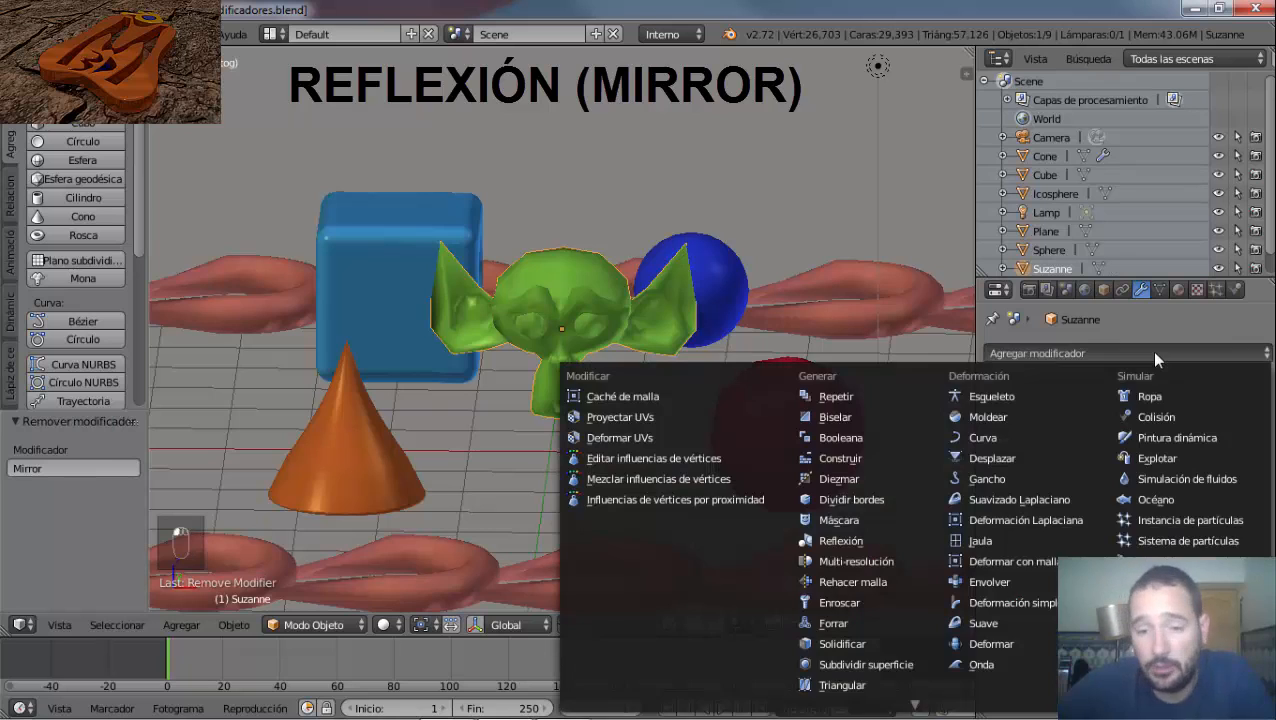
{"action": "left_click", "coordinate": [851, 562]}
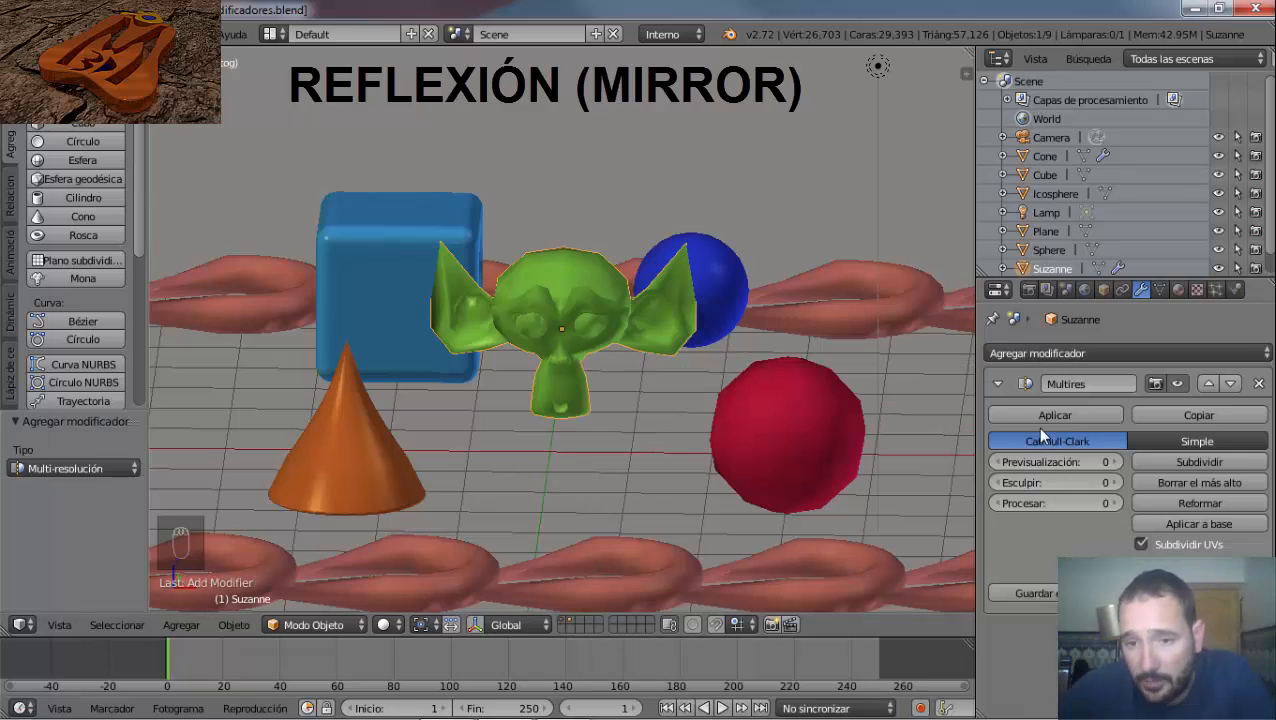
{"action": "left_click", "coordinate": [1185, 443]}
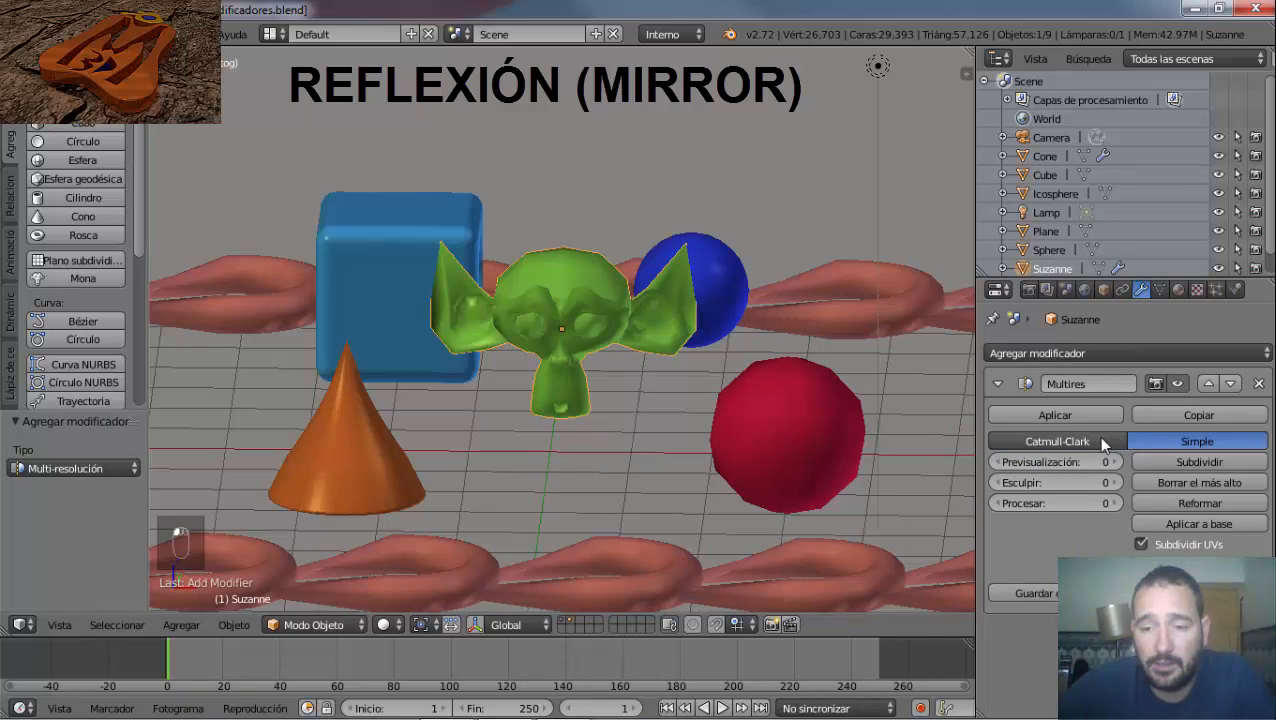
{"action": "left_click", "coordinate": [1098, 440]}
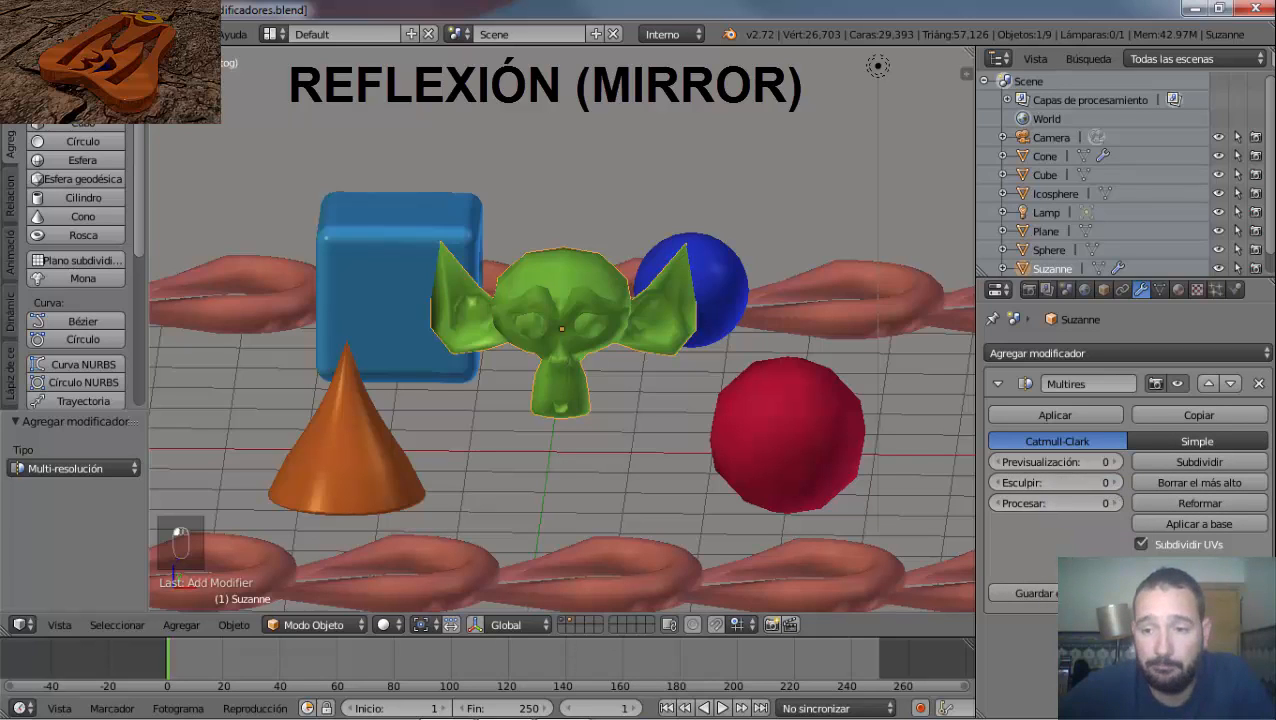
Replace the Multi-resolución modifier on the monkey head with a Rehacer malla (Remesh) modifier.
{"action": "left_click", "coordinate": [1259, 383]}
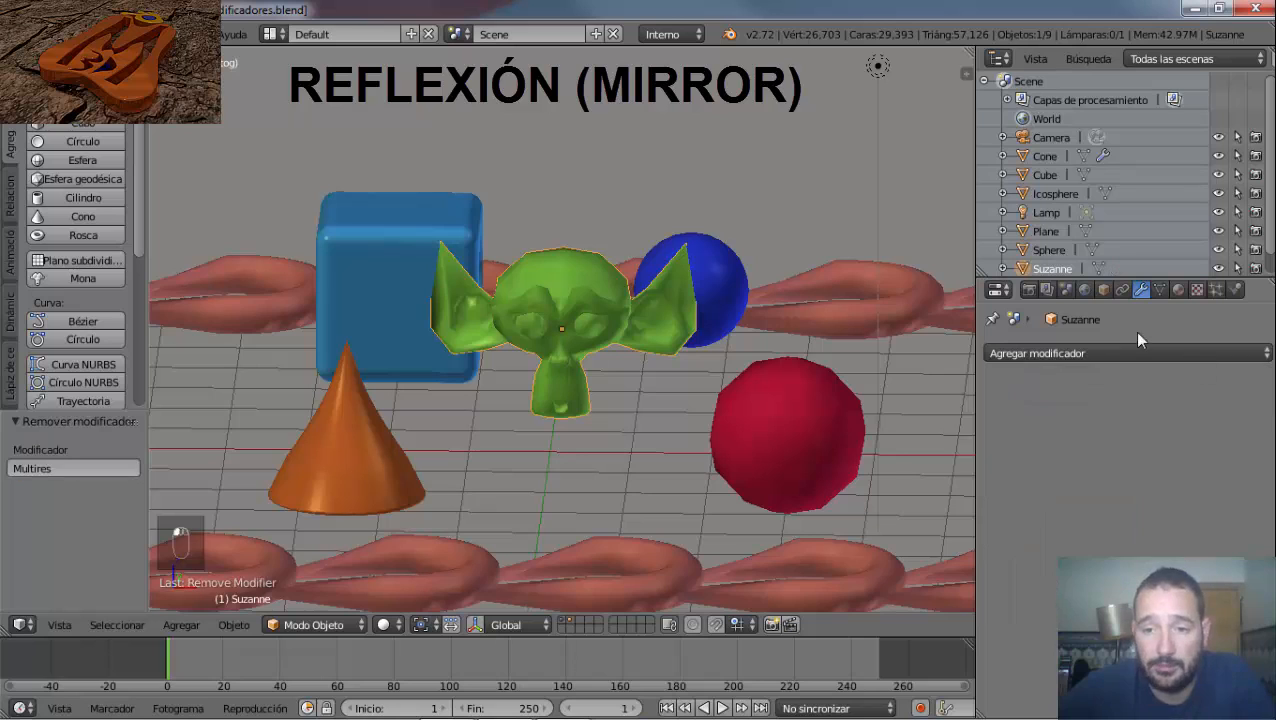
{"action": "left_click", "coordinate": [1122, 352]}
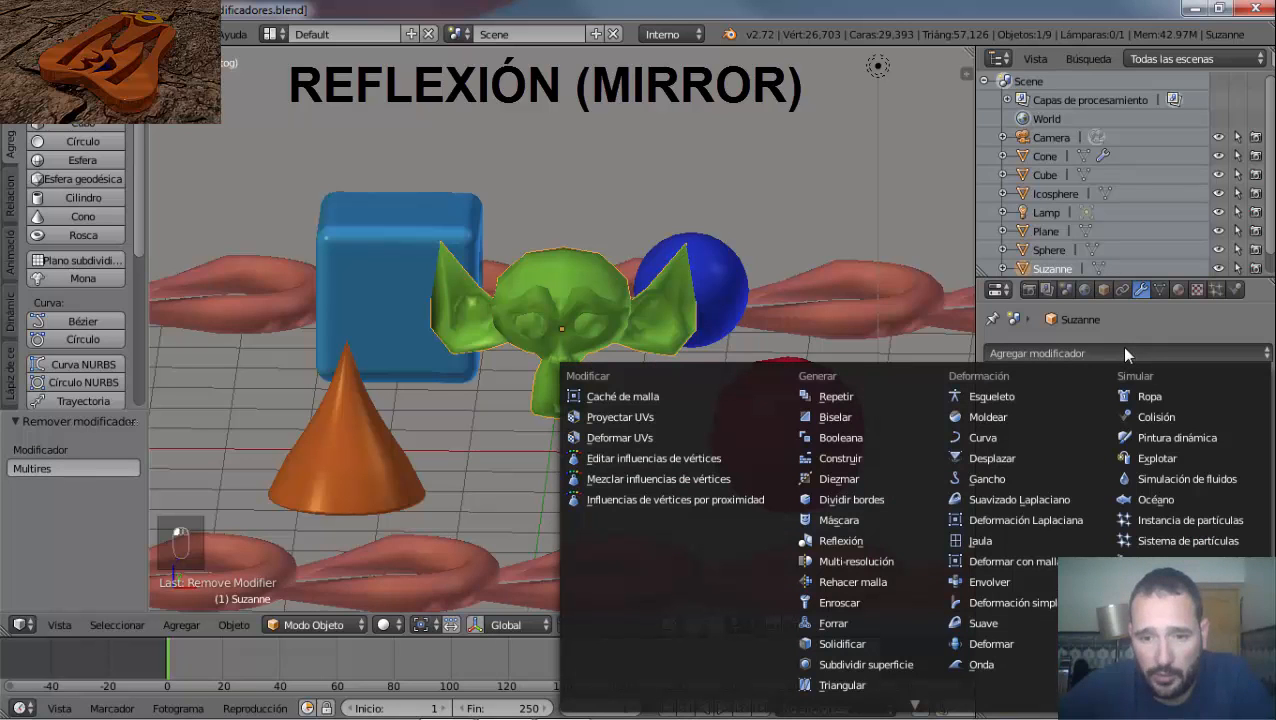
{"action": "left_click", "coordinate": [845, 588]}
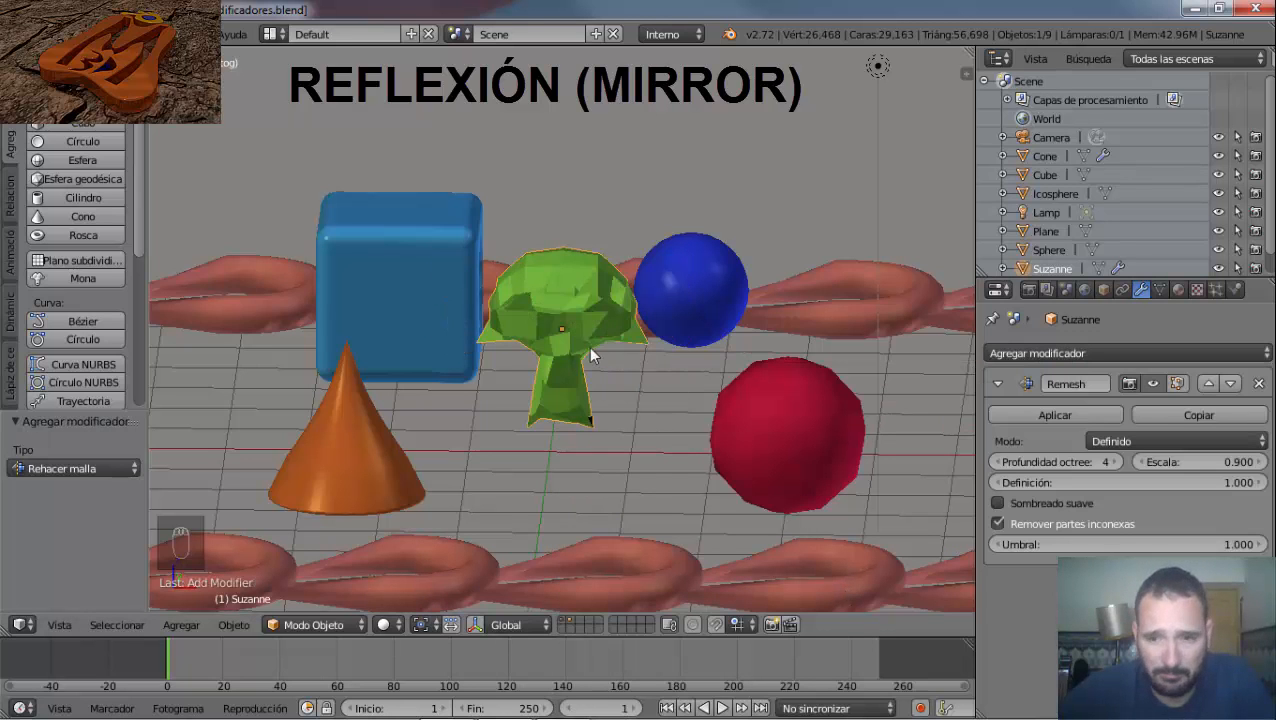
{"action": "middle_click_drag", "start_coordinate": [578, 367], "coordinate": [547, 358]}
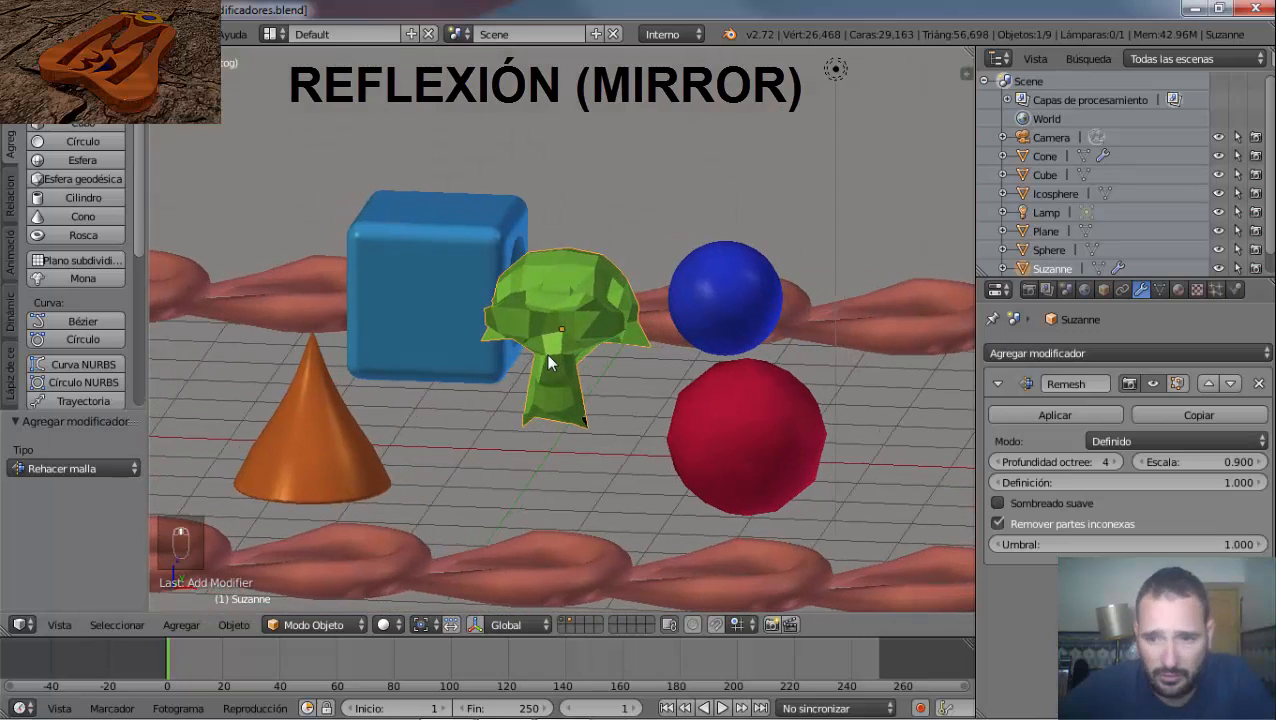
Raise the monkey head's Remesh octree depth in single increments to 8.
{"action": "left_click", "coordinate": [1114, 462]}
{"action": "left_click", "coordinate": [1114, 462]}
{"action": "left_click", "coordinate": [1114, 462]}
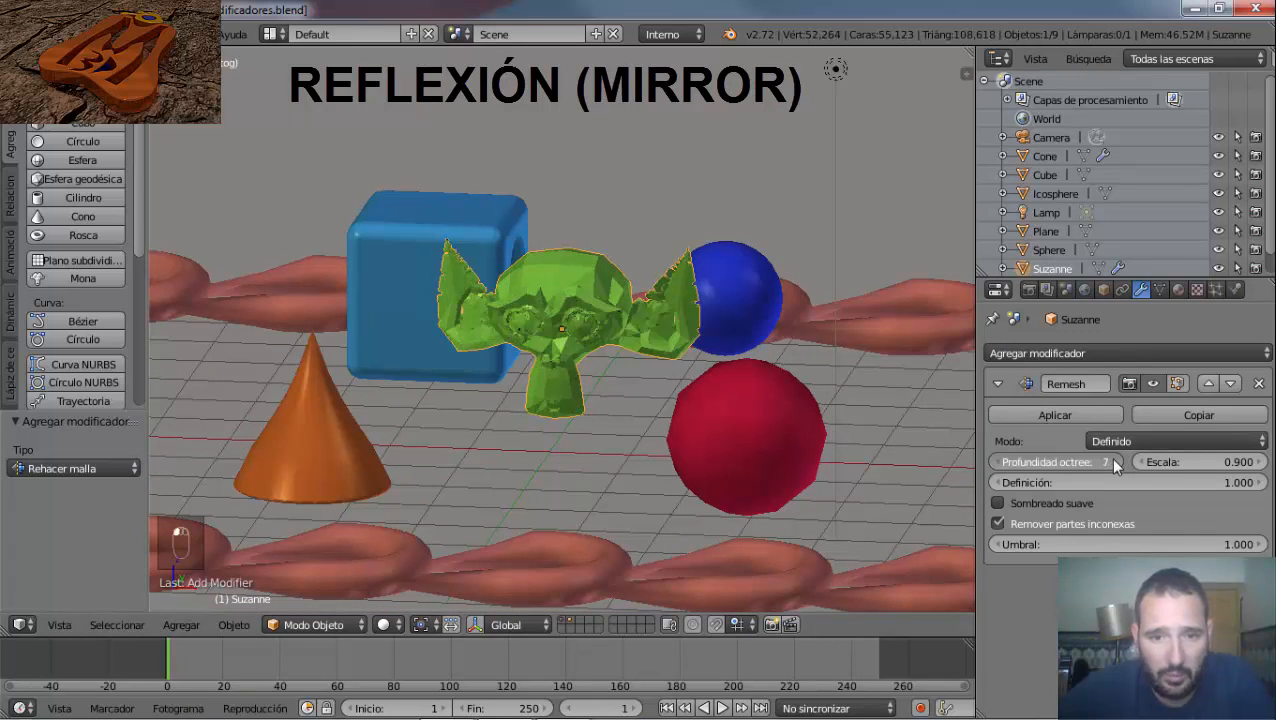
{"action": "left_click", "coordinate": [1085, 463]}
{"action": "left_click", "coordinate": [1052, 460]}
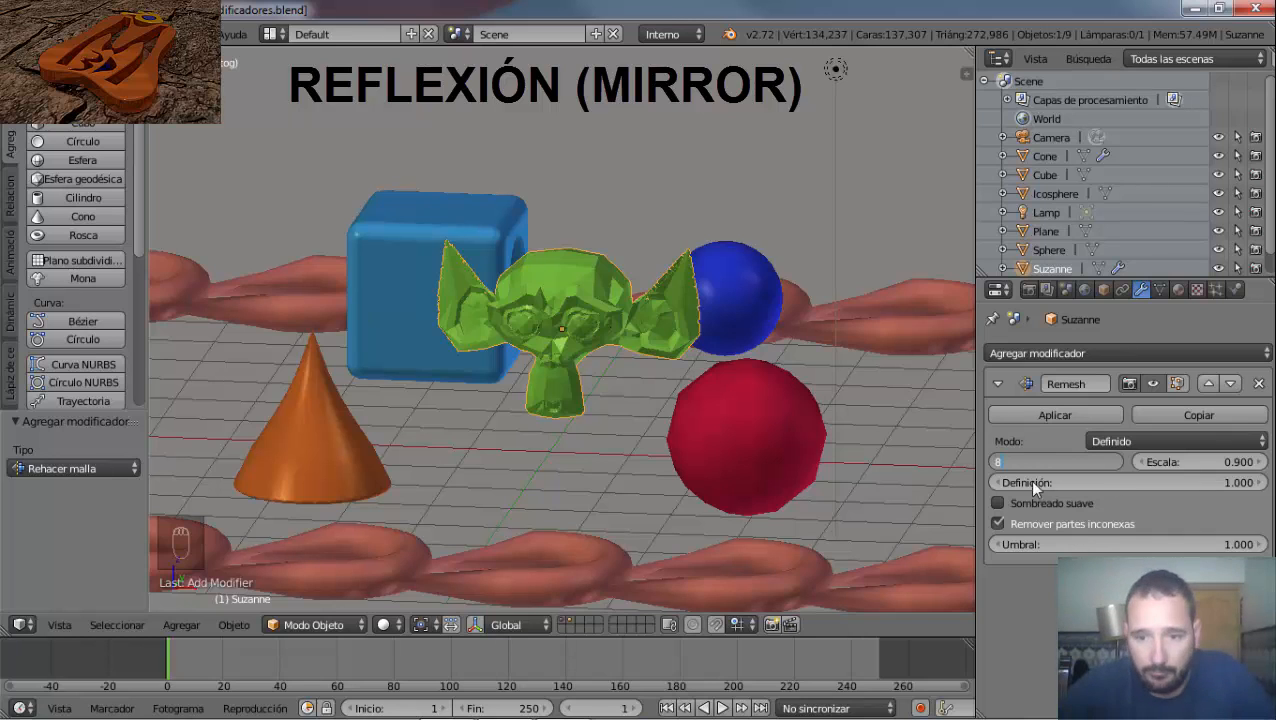
{"action": "key", "text": "Return"}
{"action": "key", "text": "BackSpace"}
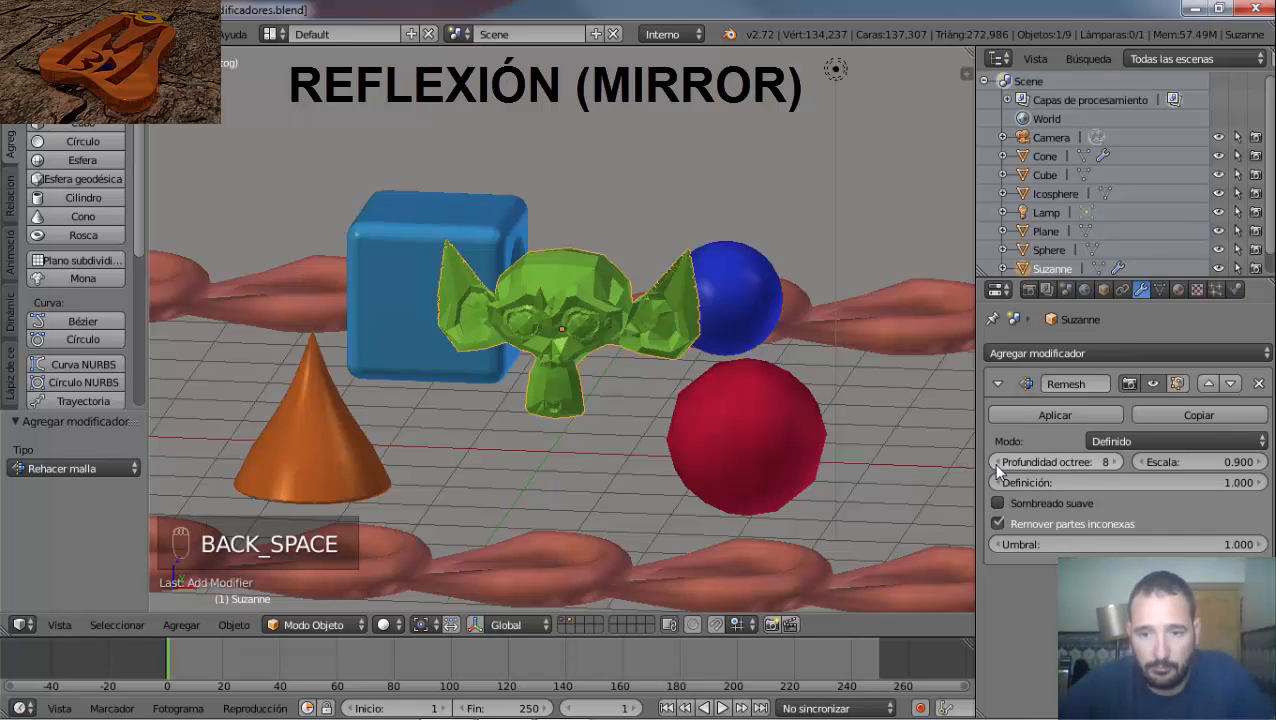
Lower the monkey head's Remesh octree depth in single increments to 1.
{"action": "left_click", "coordinate": [1001, 462]}
{"action": "left_click", "coordinate": [1001, 462]}
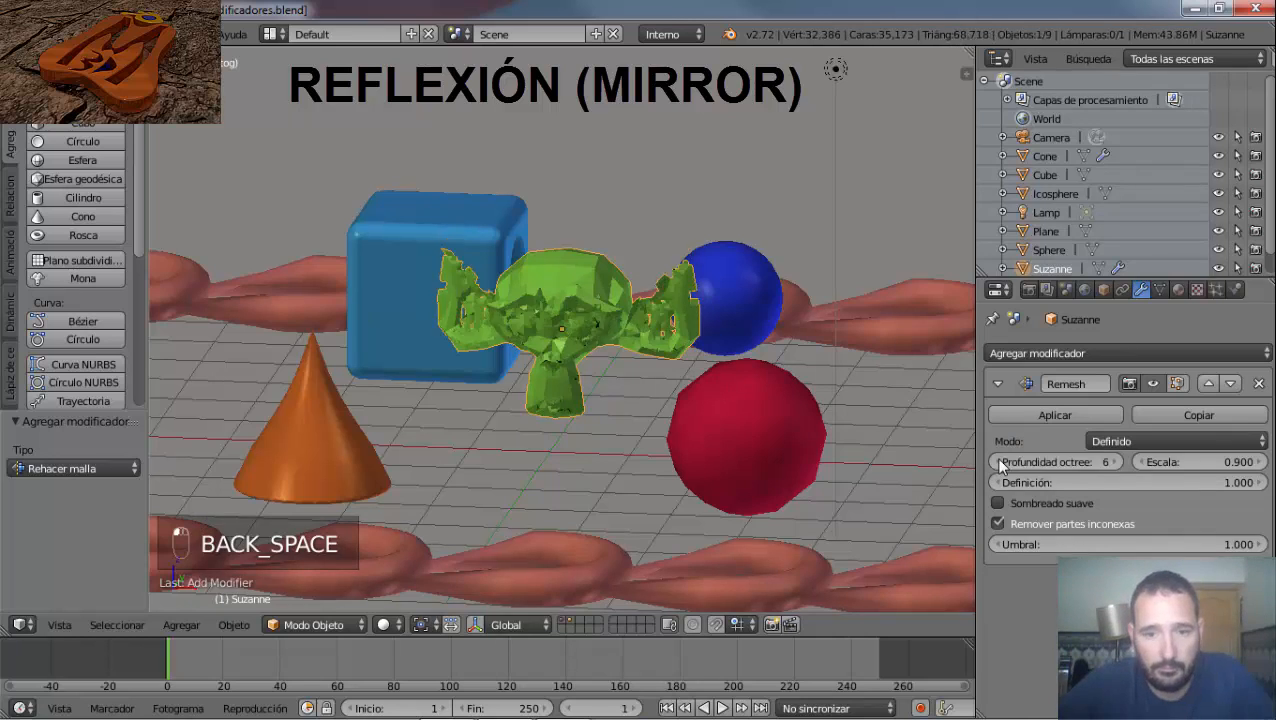
{"action": "left_click", "coordinate": [1001, 462]}
{"action": "left_click", "coordinate": [1001, 462]}
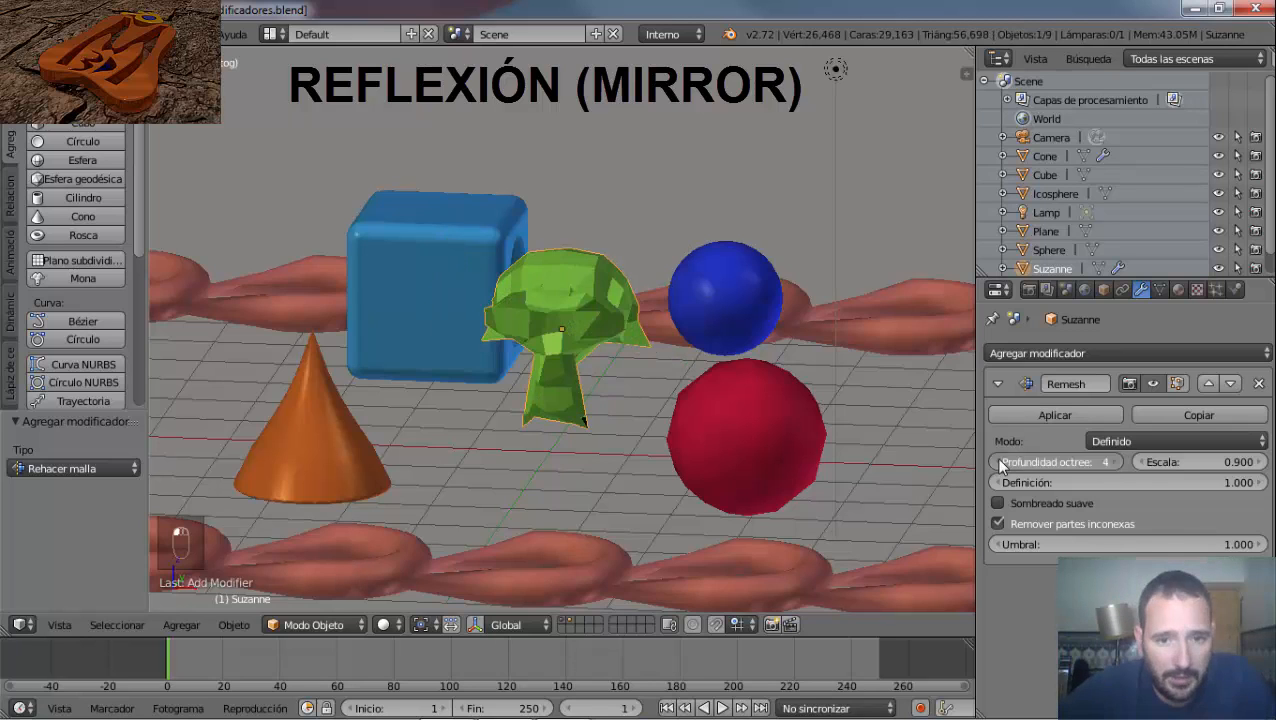
{"action": "left_click", "coordinate": [1001, 462]}
{"action": "left_click", "coordinate": [1001, 462]}
{"action": "left_click", "coordinate": [1001, 462]}
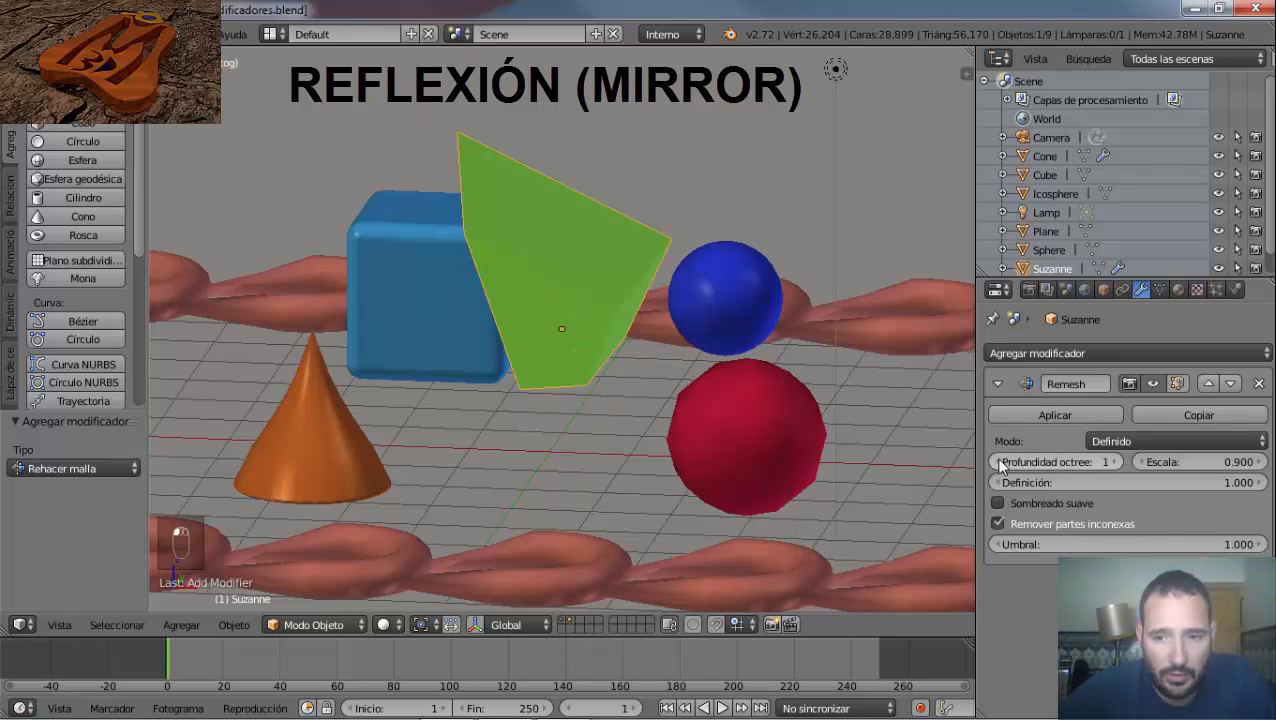
Raise the monkey head's Remesh octree depth to 9 and set its scale to 0.773.
{"action": "left_click", "coordinate": [1113, 462]}
{"action": "left_click", "coordinate": [1113, 462]}
{"action": "left_click", "coordinate": [1113, 462]}
{"action": "left_click", "coordinate": [1113, 462]}
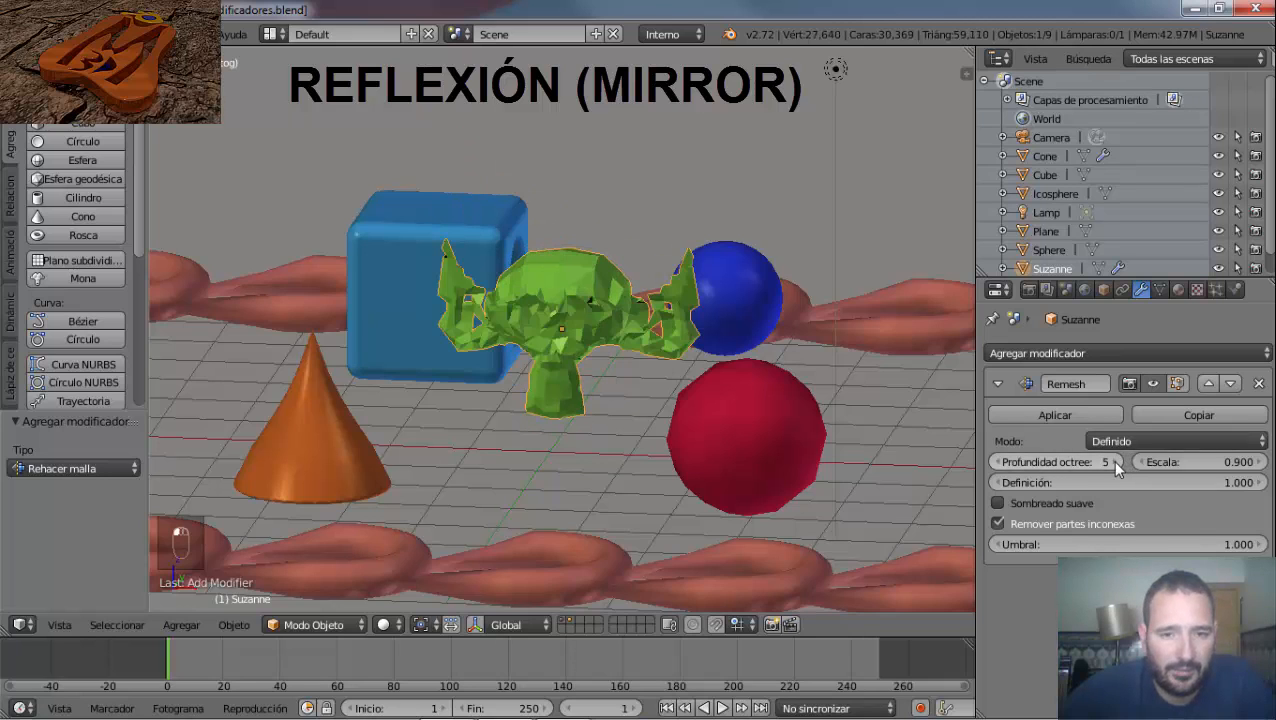
{"action": "left_click", "coordinate": [1113, 462]}
{"action": "left_click", "coordinate": [1113, 462]}
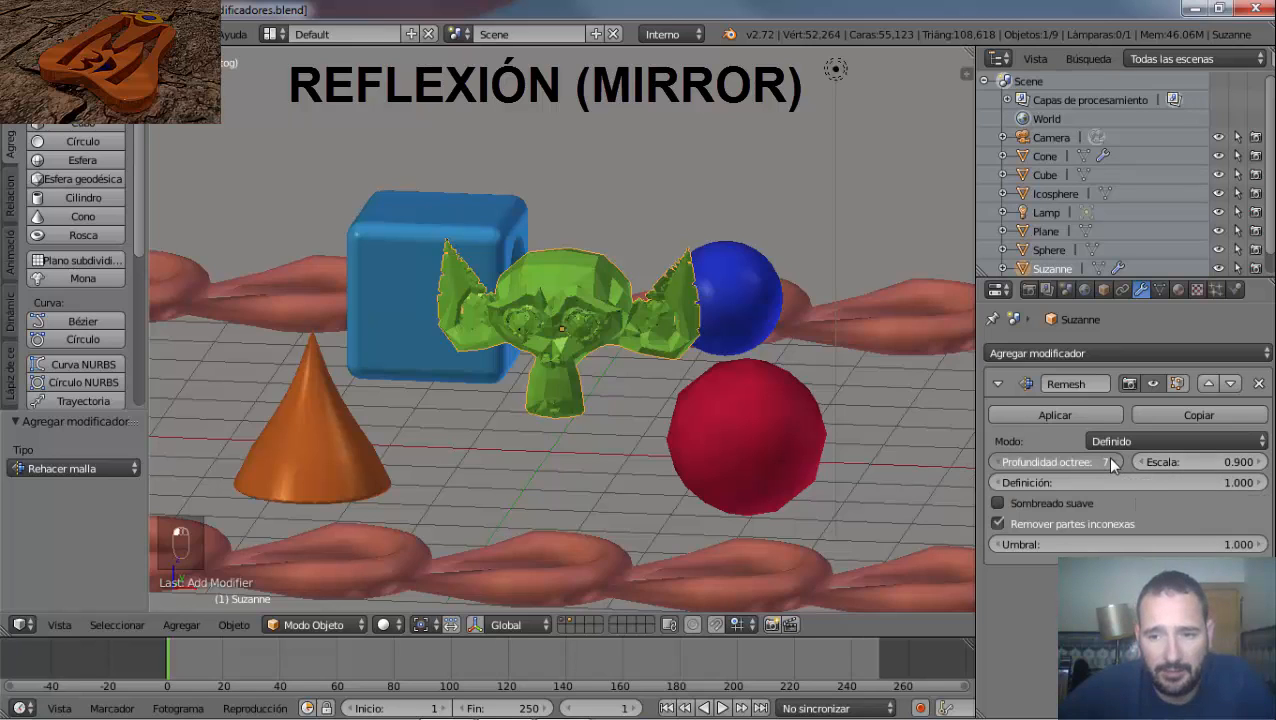
{"action": "left_click", "coordinate": [1111, 461]}
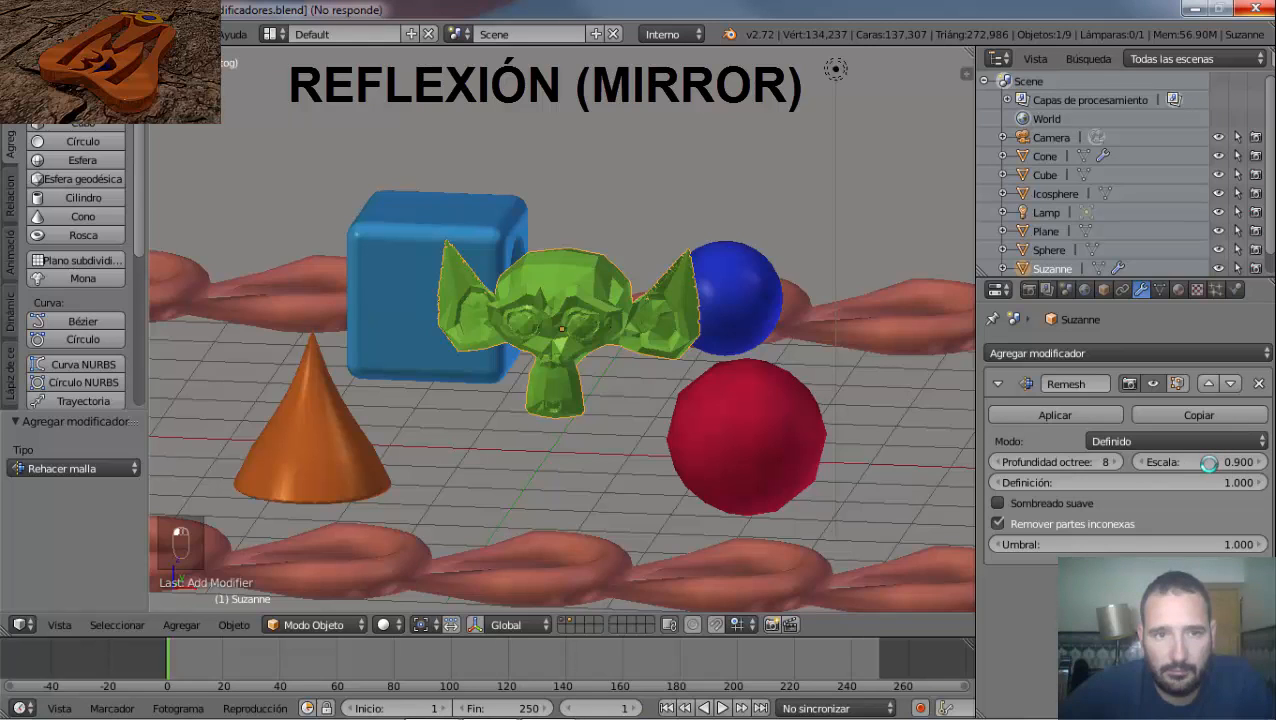
{"action": "left_click", "coordinate": [754, 391]}
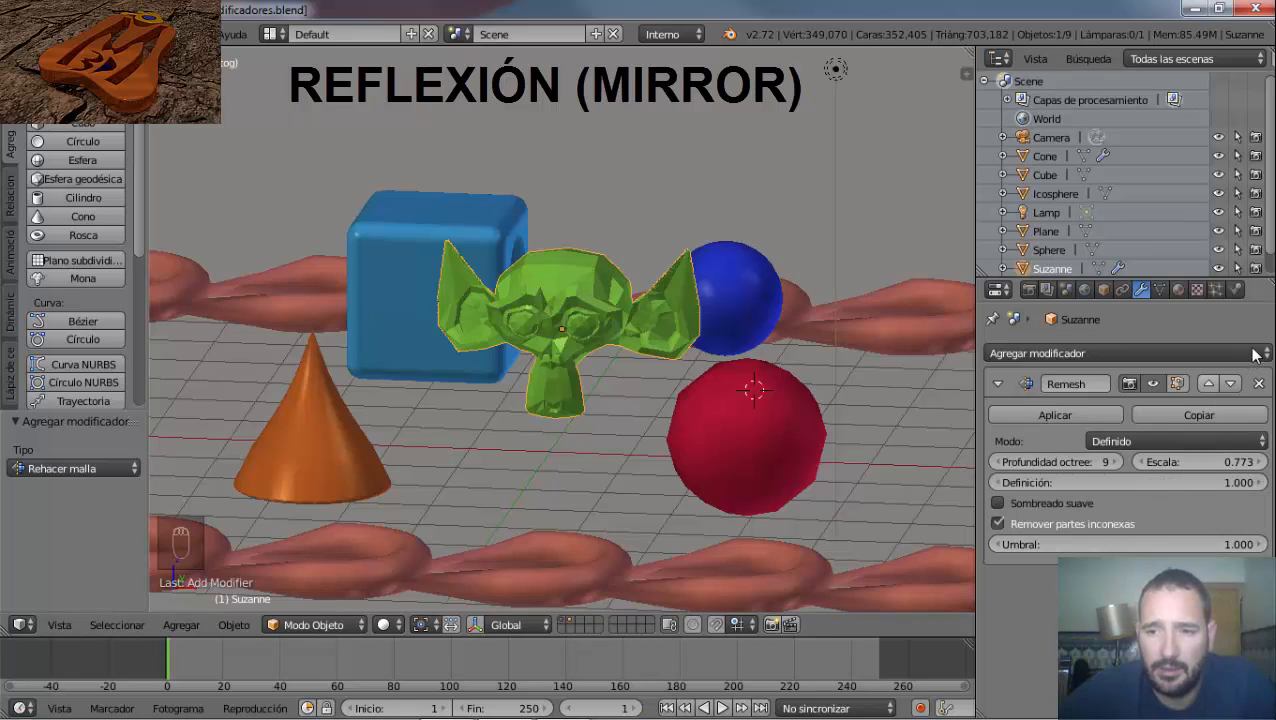
Remove the Remesh modifier from the monkey head and add an Estructura (Wireframe) modifier in its place.
{"action": "left_click", "coordinate": [1258, 383]}
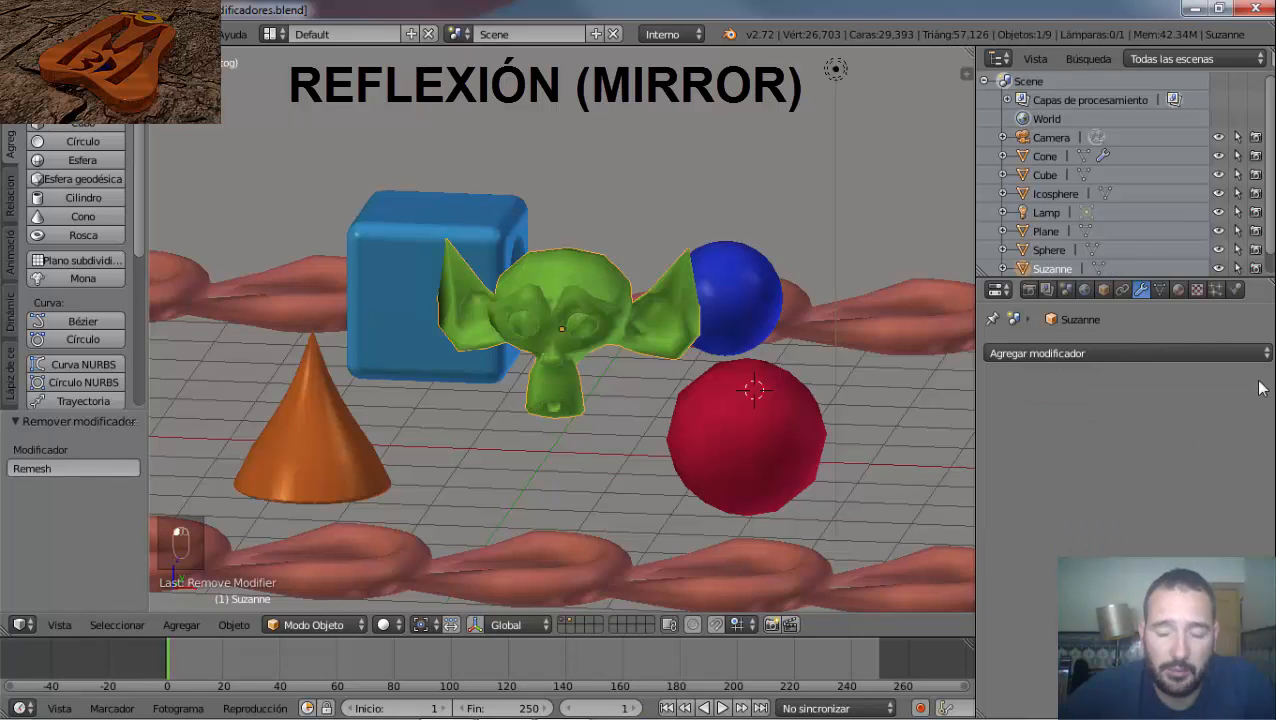
{"action": "left_click", "coordinate": [1111, 352]}
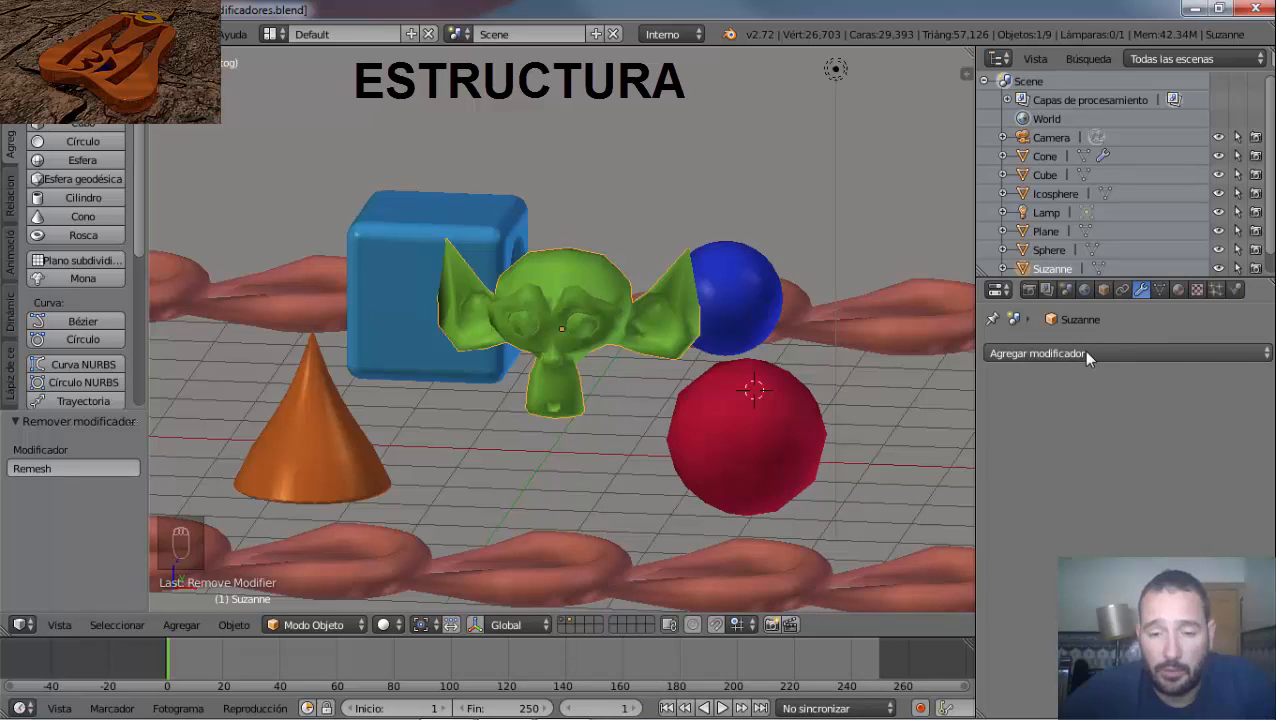
{"action": "left_click", "coordinate": [1085, 353]}
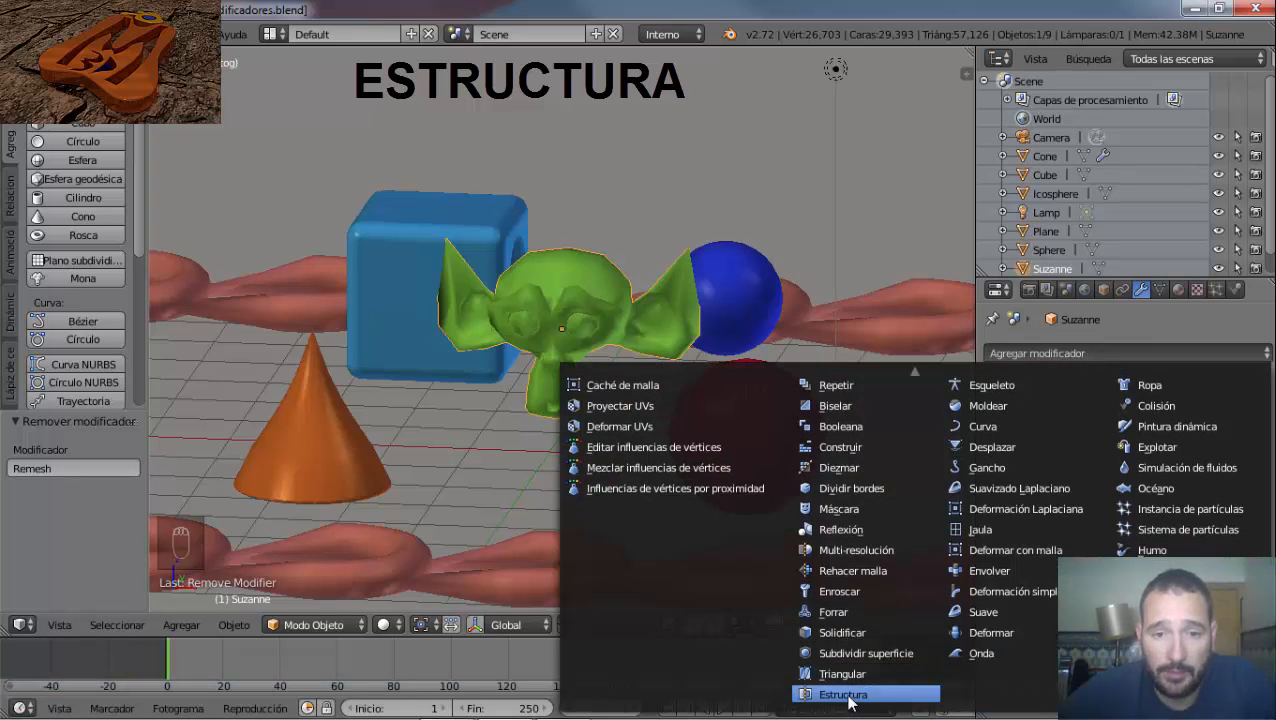
{"action": "left_click", "coordinate": [850, 694]}
{"action": "scroll", "coordinate": [612, 345], "scroll_direction": "up", "scroll_amount": 4}
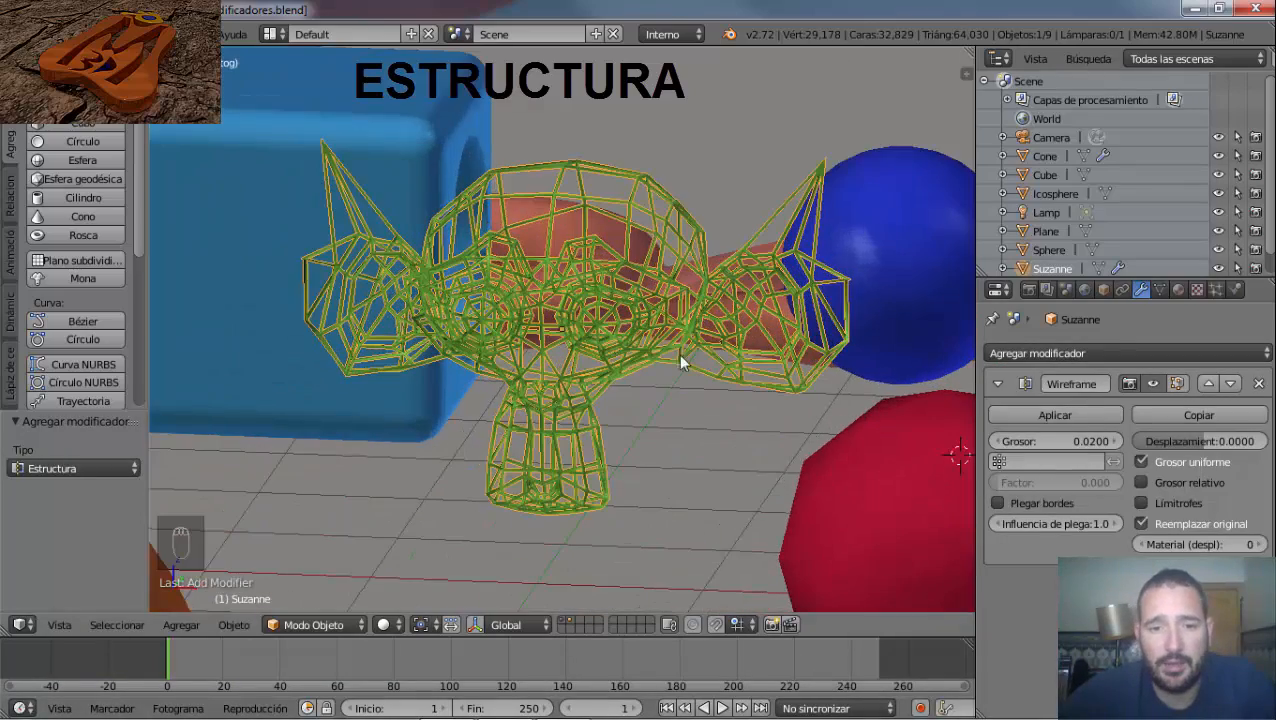
{"action": "middle_click_drag", "start_coordinate": [680, 362], "coordinate": [720, 399]}
{"action": "scroll", "coordinate": [721, 399], "scroll_direction": "down", "scroll_amount": 5}
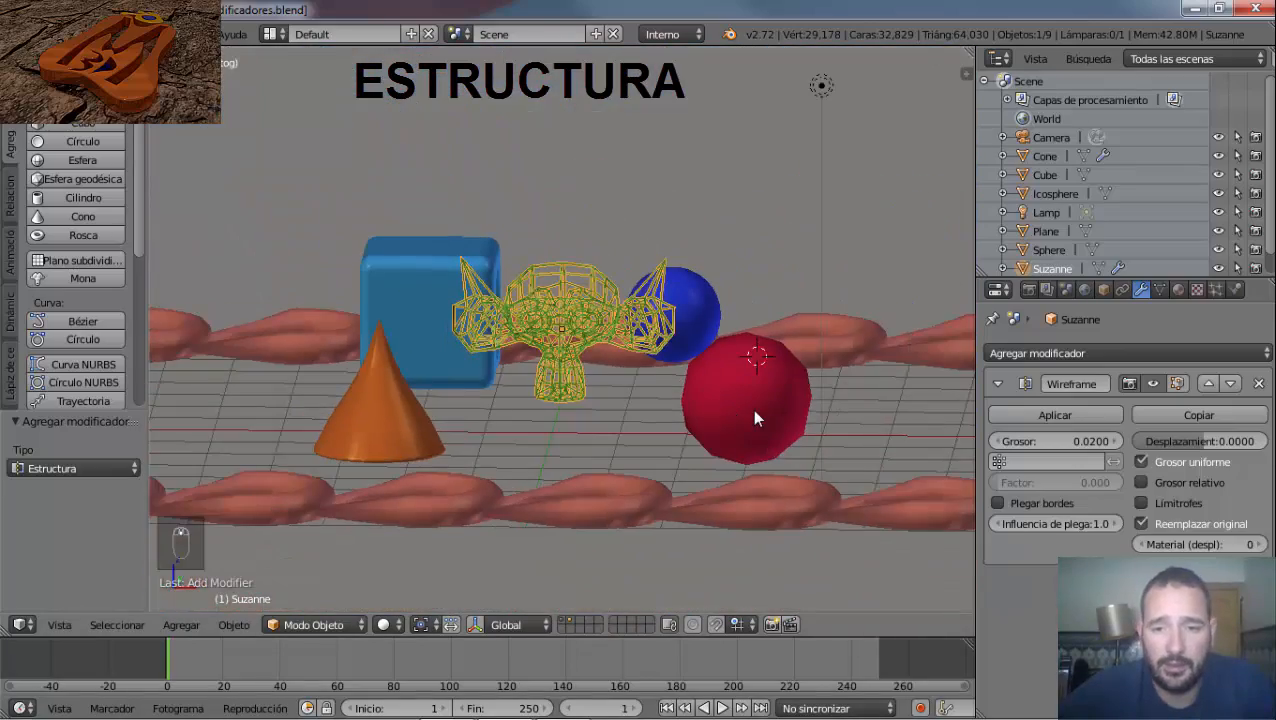
Add an Estructura (Wireframe) modifier to the red icosphere.
{"action": "right_click", "coordinate": [755, 413]}
{"action": "left_click", "coordinate": [1074, 356]}
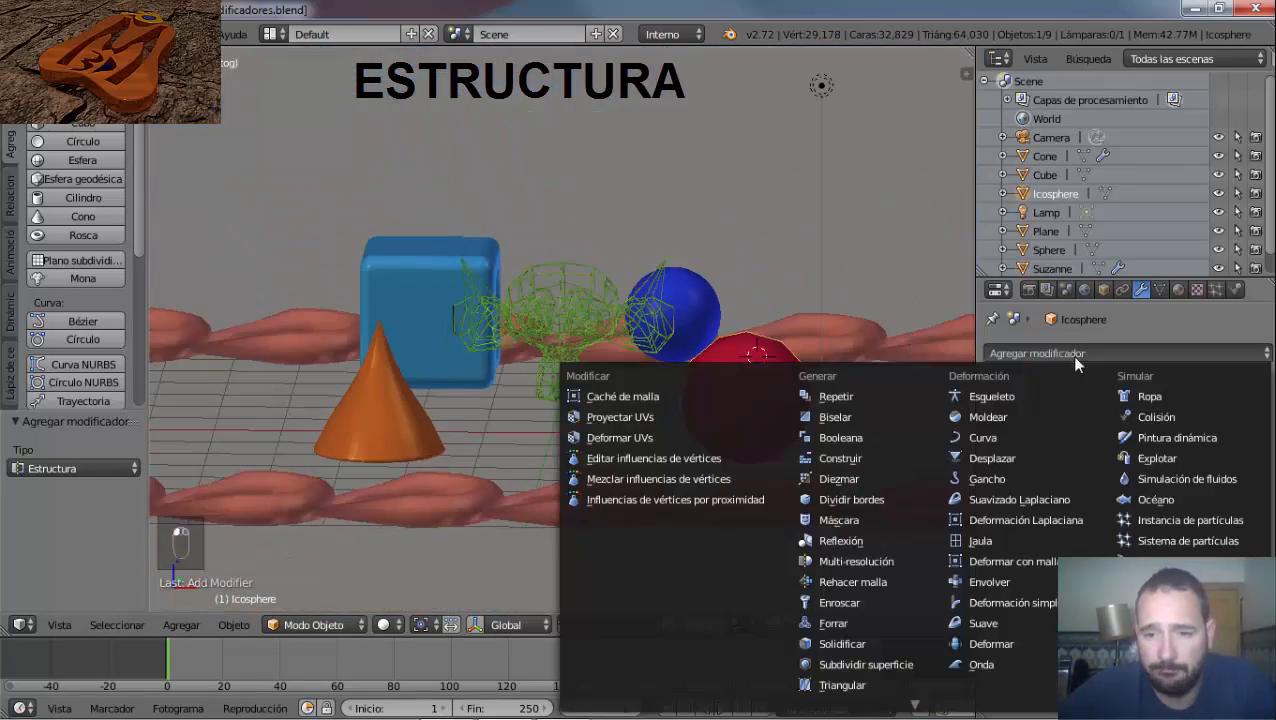
{"action": "mouse_move", "coordinate": [851, 701]}
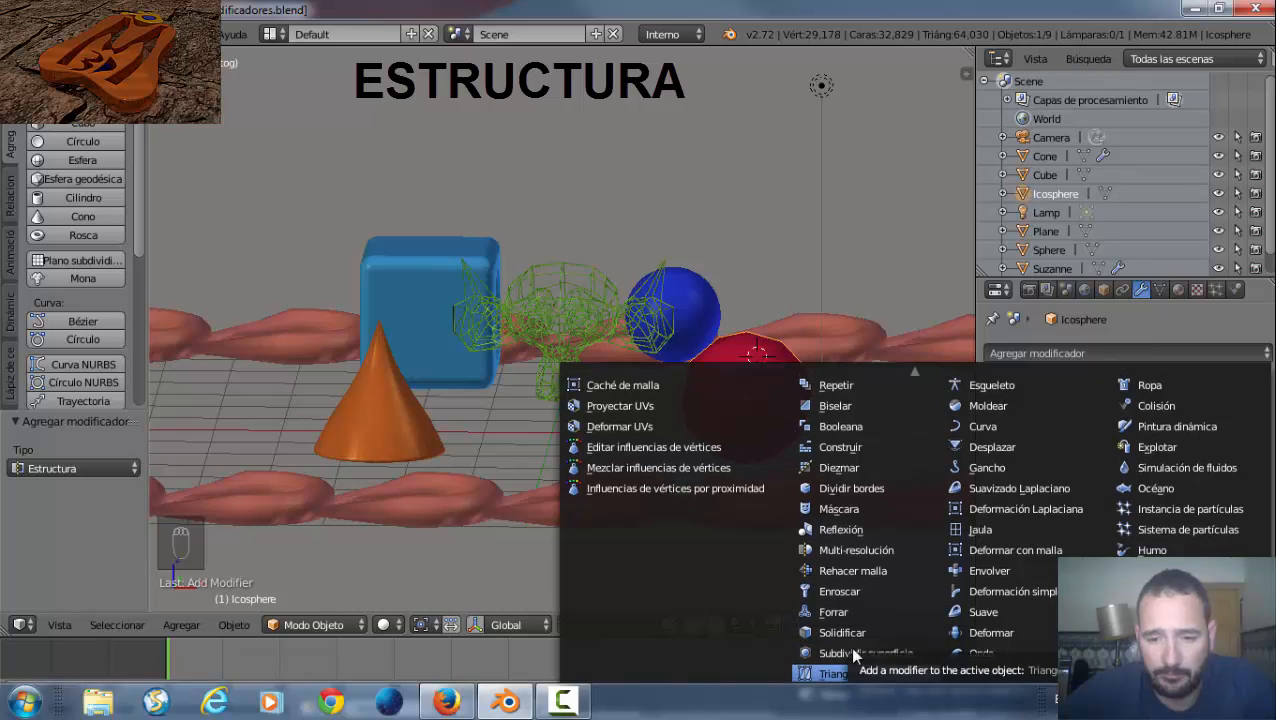
{"action": "left_click", "coordinate": [843, 694]}
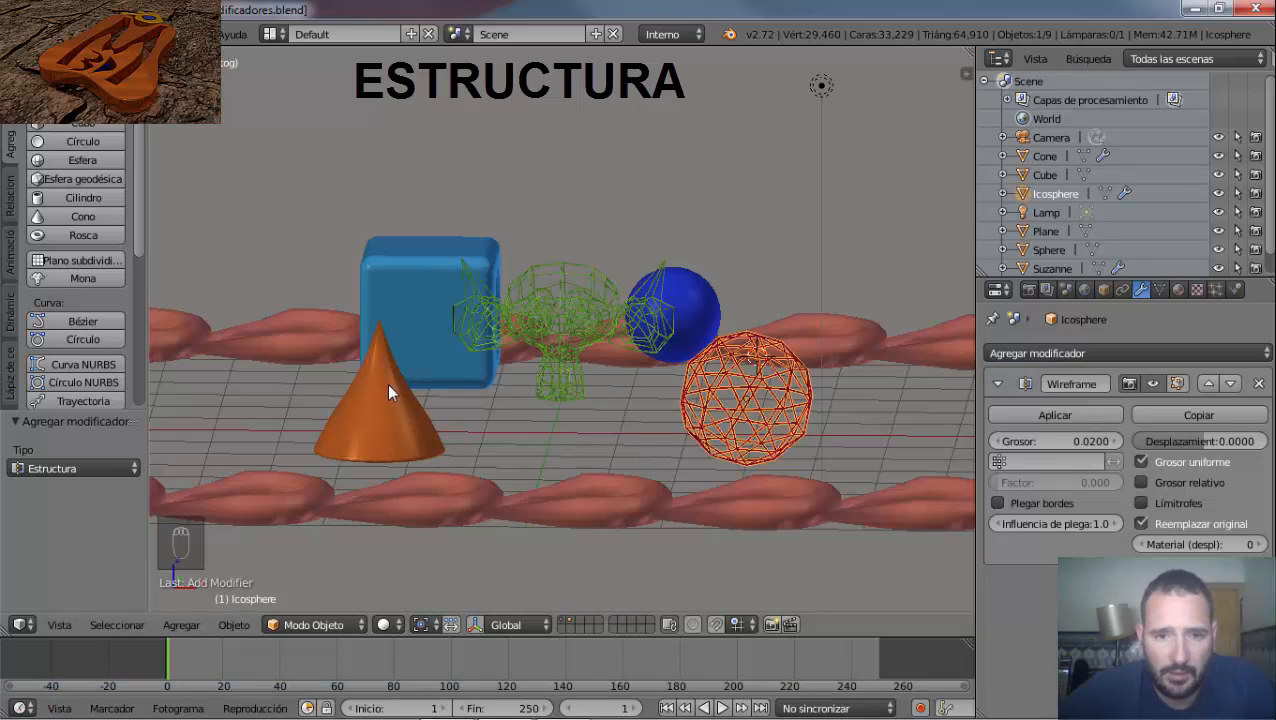
Try an Estructura (Wireframe) modifier on the floor plane.
{"action": "right_click", "coordinate": [402, 405]}
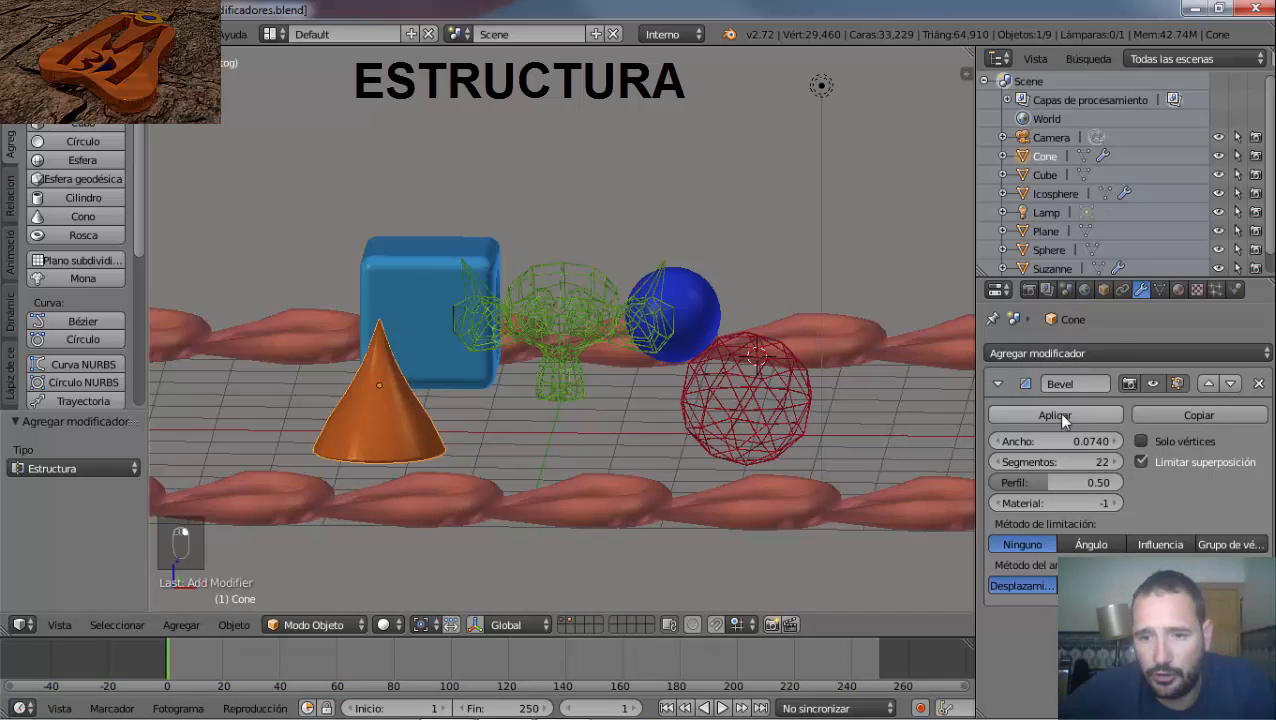
{"action": "right_click", "coordinate": [391, 409]}
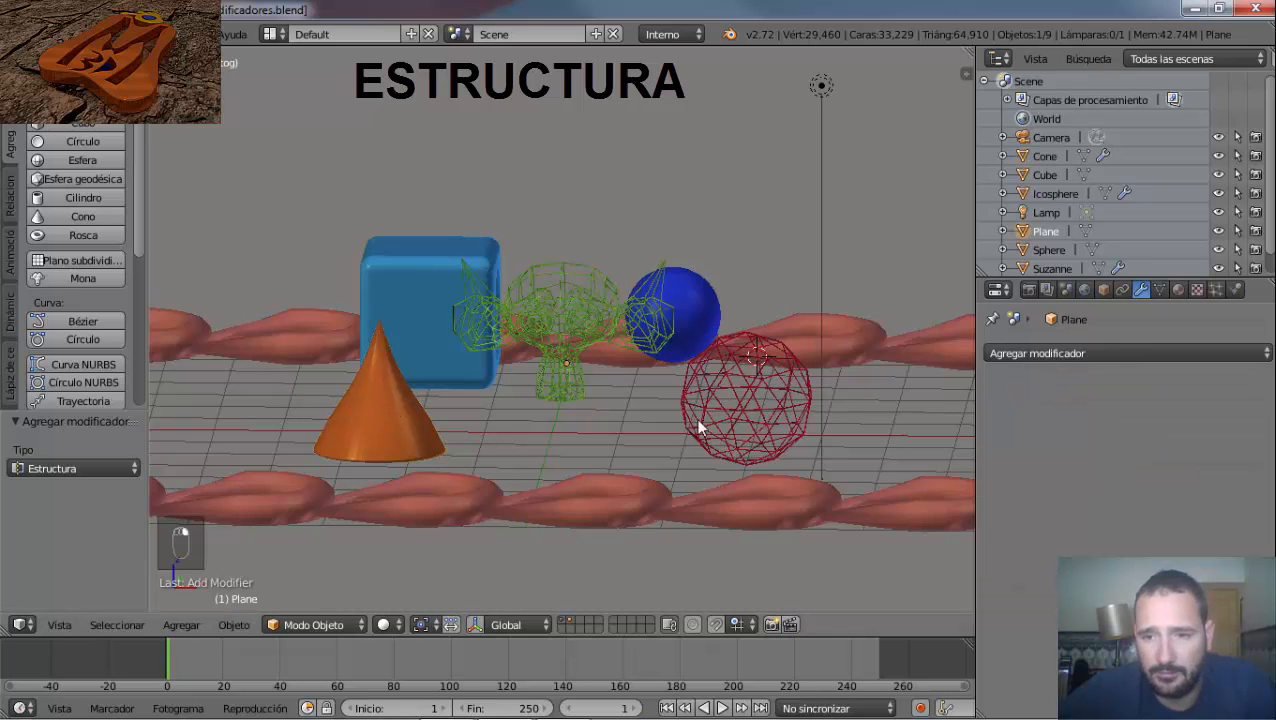
{"action": "left_click", "coordinate": [1100, 353]}
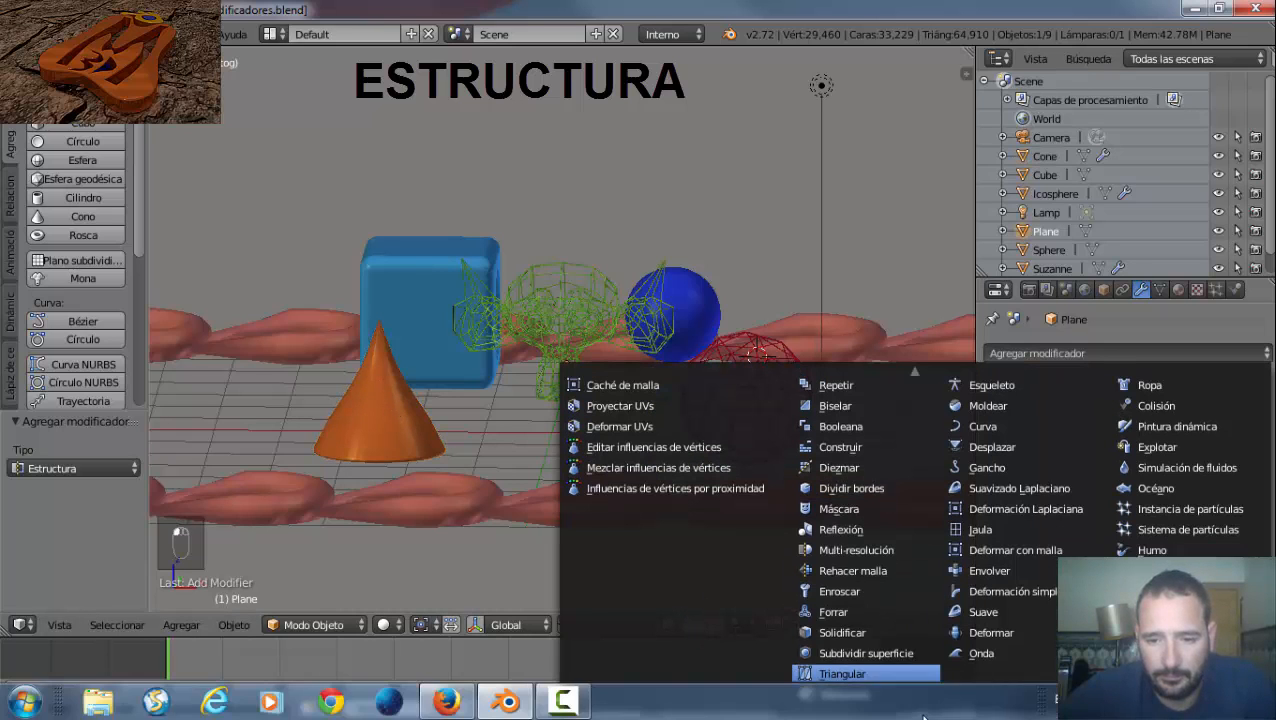
{"action": "left_click", "coordinate": [897, 694]}
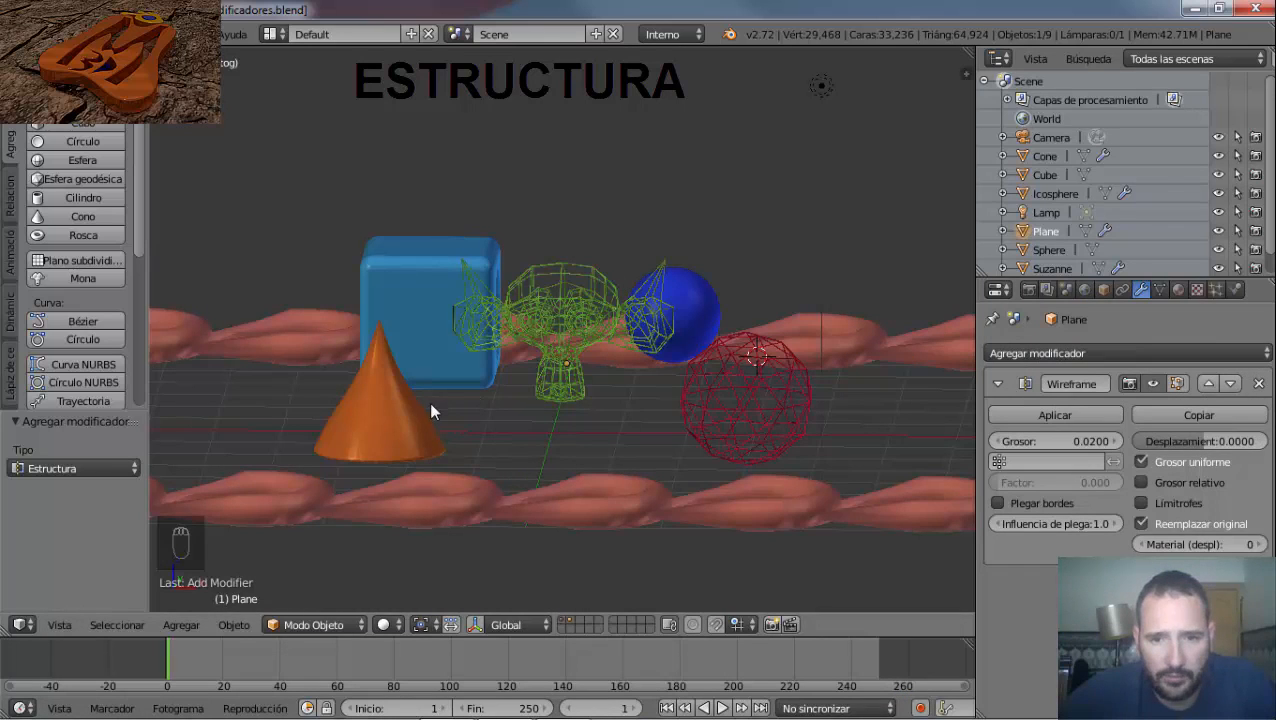
Remove the Bevel modifier from the orange cone and the Wireframe modifier from the floor plane.
{"action": "right_click", "coordinate": [402, 418]}
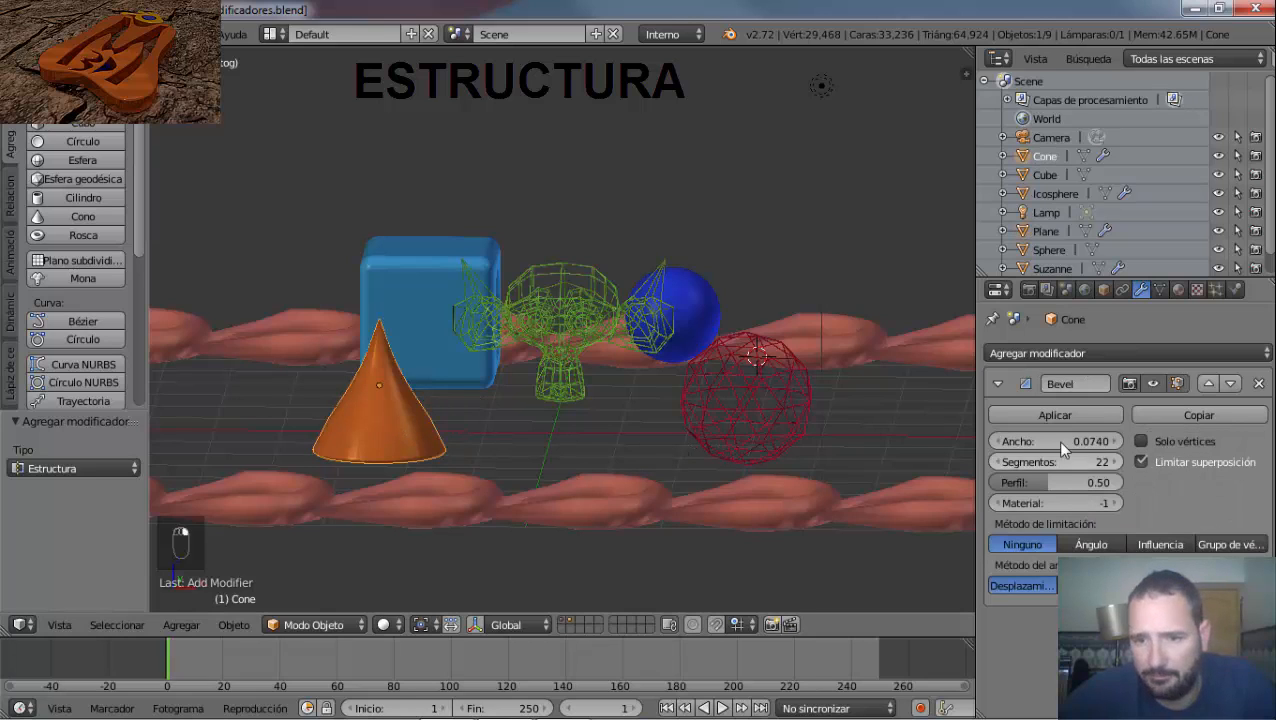
{"action": "left_click", "coordinate": [1258, 384]}
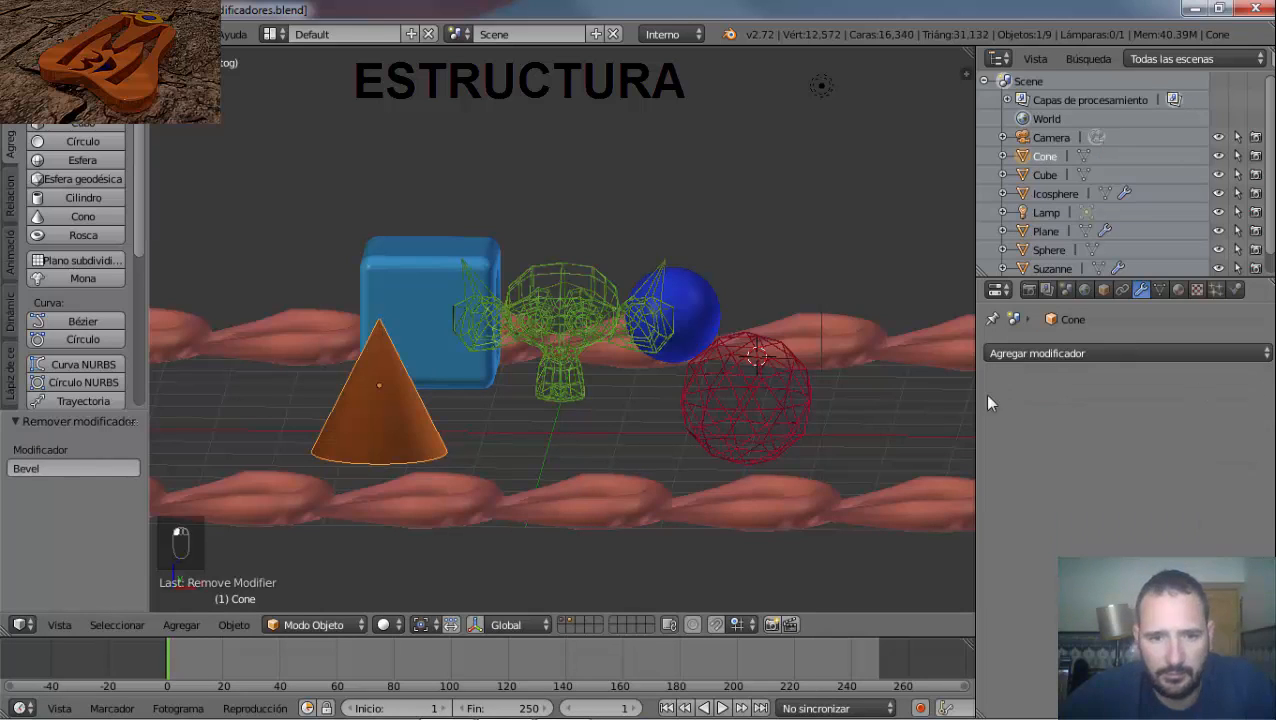
{"action": "scroll", "coordinate": [638, 496], "scroll_direction": "down", "scroll_amount": 5}
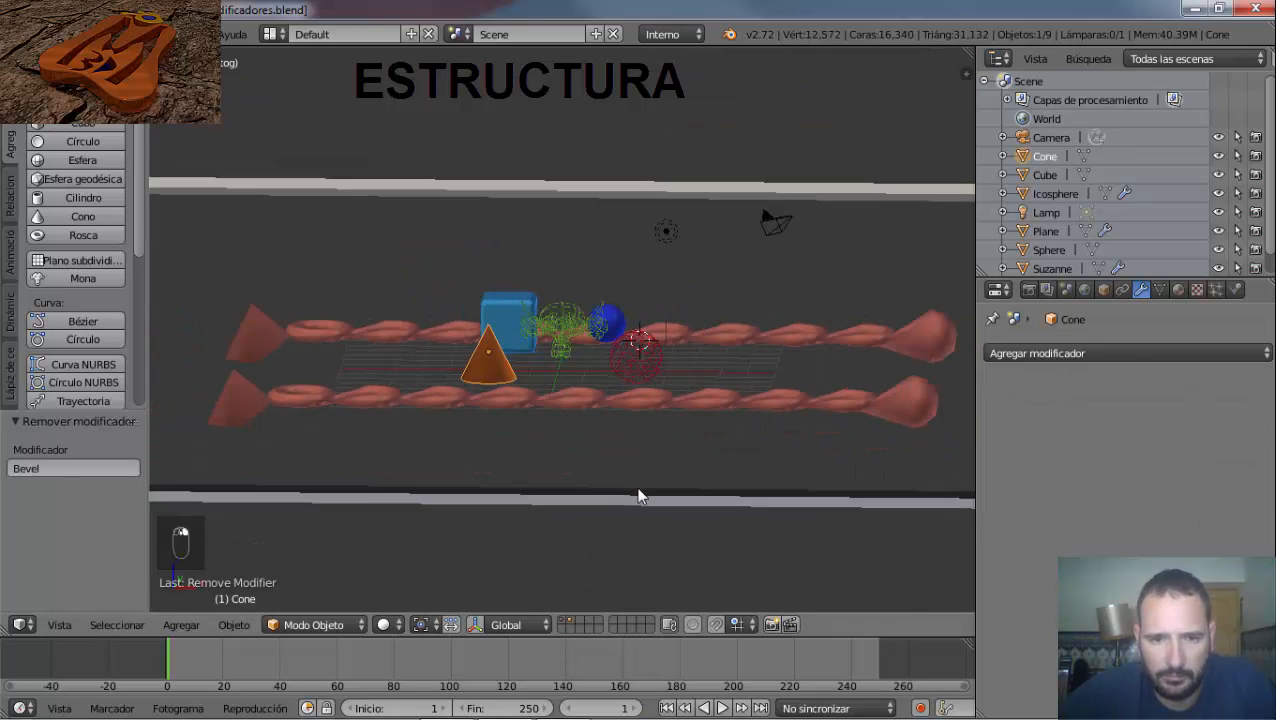
{"action": "scroll", "coordinate": [638, 496], "scroll_direction": "down", "scroll_amount": 3}
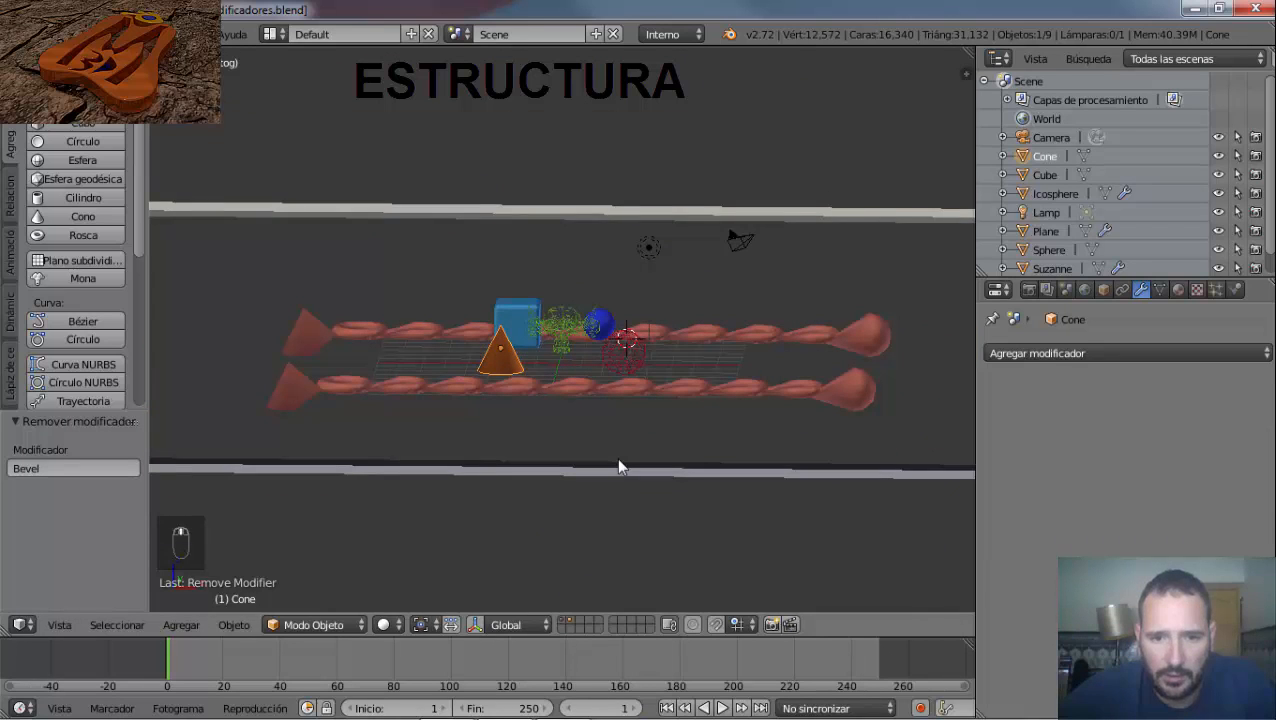
{"action": "right_click", "coordinate": [683, 460]}
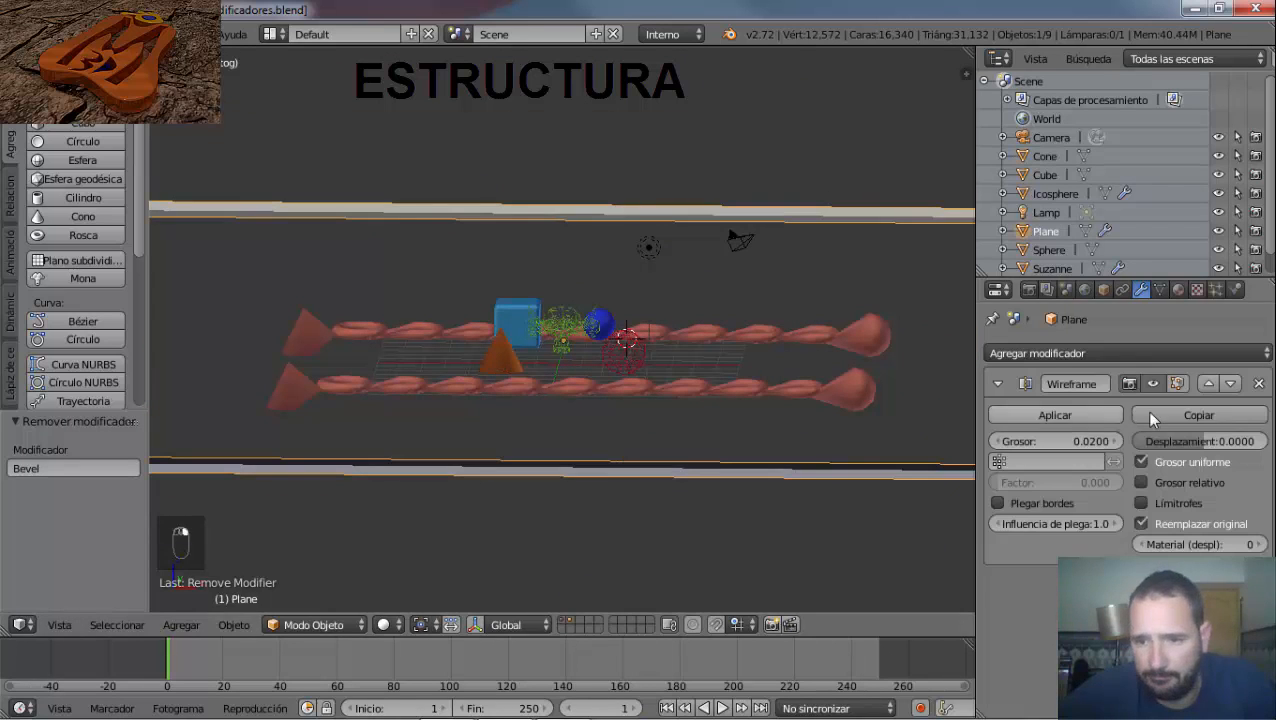
{"action": "left_click", "coordinate": [1258, 383]}
Add an Estructura (Wireframe) modifier to the orange cone.
{"action": "right_click", "coordinate": [498, 363]}
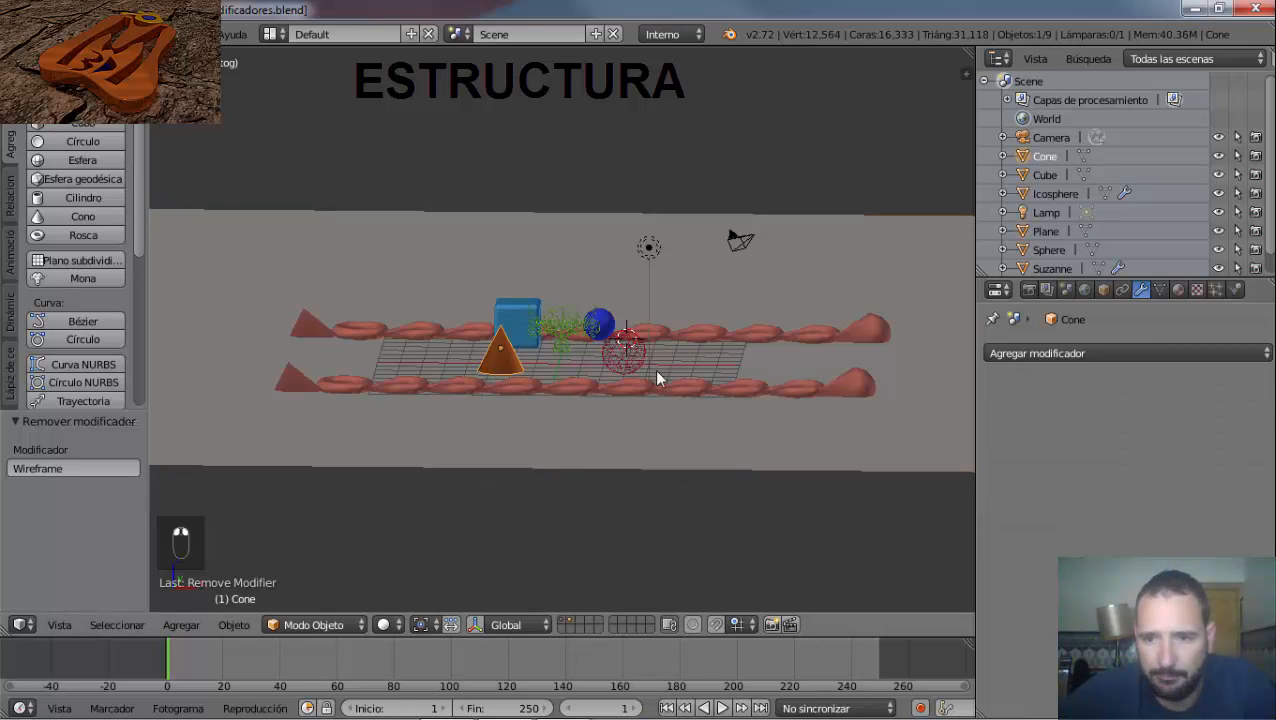
{"action": "left_click", "coordinate": [1004, 353]}
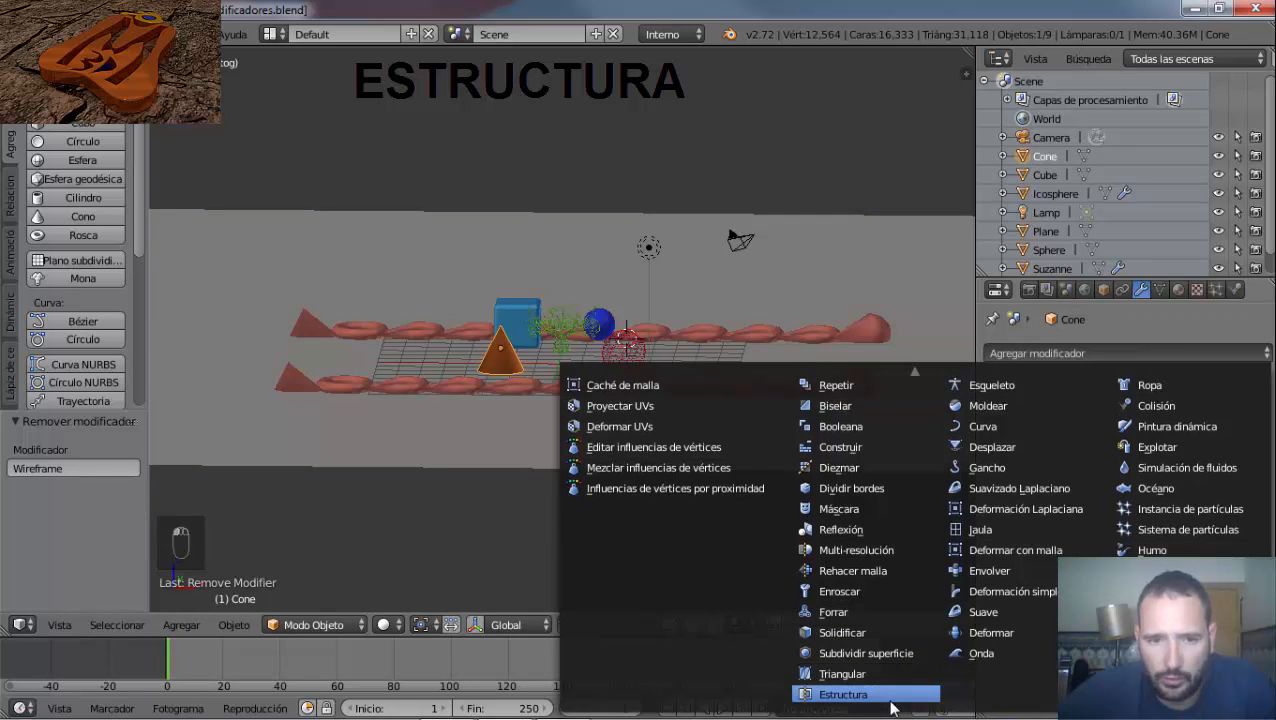
{"action": "left_click", "coordinate": [890, 696]}
Add an Estructura (Wireframe) modifier to the blue cube and inspect the wireframe objects from several angles.
{"action": "right_click", "coordinate": [517, 325]}
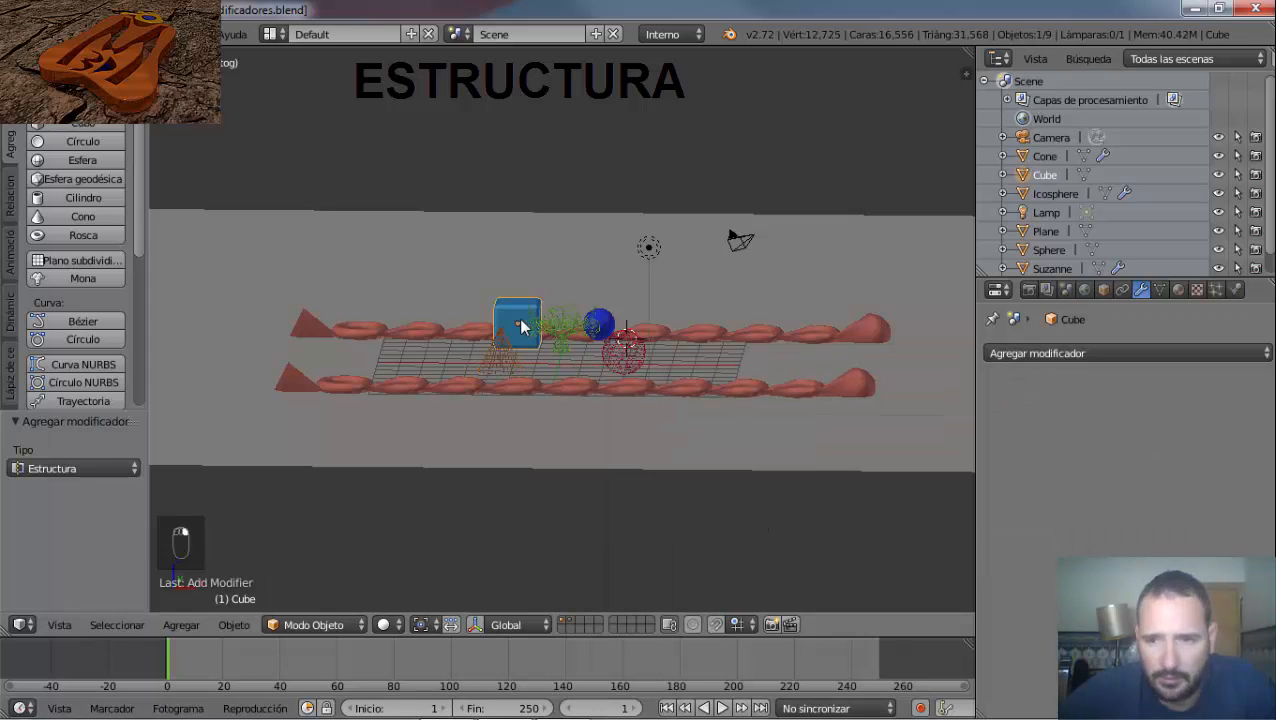
{"action": "left_click", "coordinate": [1031, 355]}
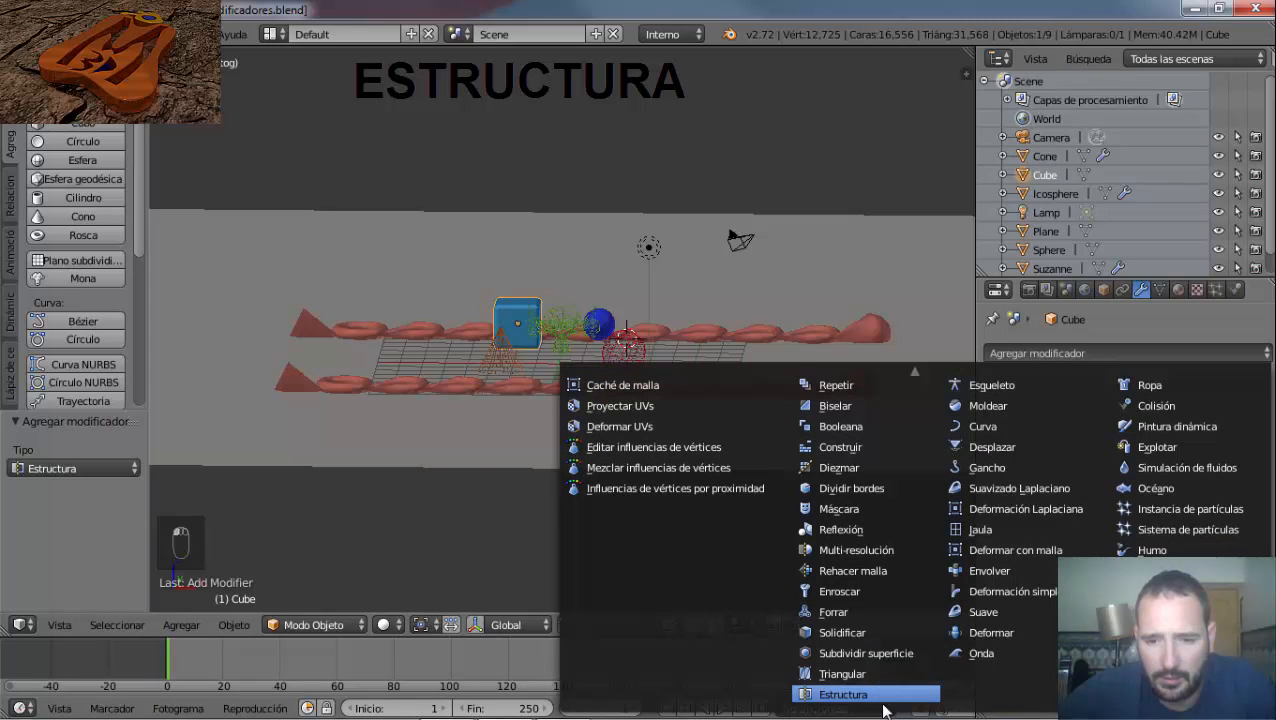
{"action": "left_click", "coordinate": [884, 697]}
{"action": "scroll", "coordinate": [562, 350], "scroll_direction": "up", "scroll_amount": 6}
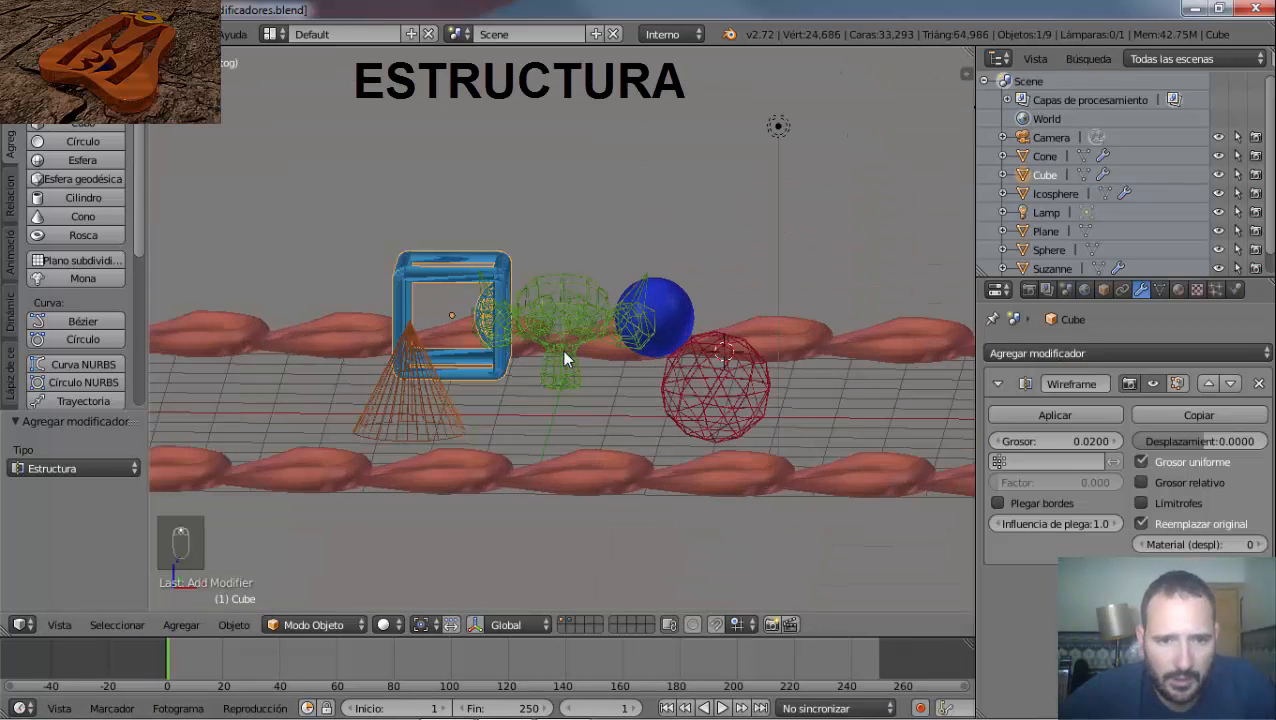
{"action": "middle_click_drag", "start_coordinate": [249, 329], "coordinate": [344, 372]}
{"action": "scroll", "coordinate": [344, 372], "scroll_direction": "down", "scroll_amount": 5}
{"action": "middle_click_drag", "start_coordinate": [437, 381], "coordinate": [391, 381]}
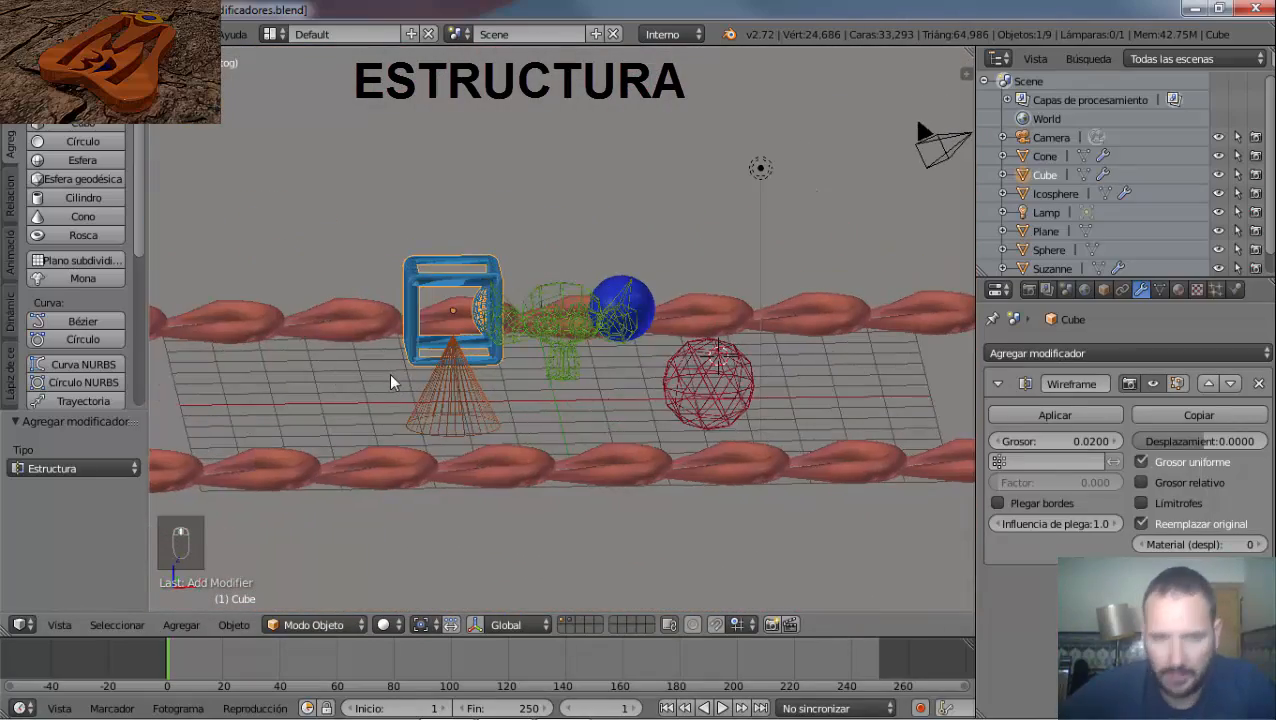
Render the scene from the current camera to check the wireframe objects.
{"action": "key", "text": "F12"}
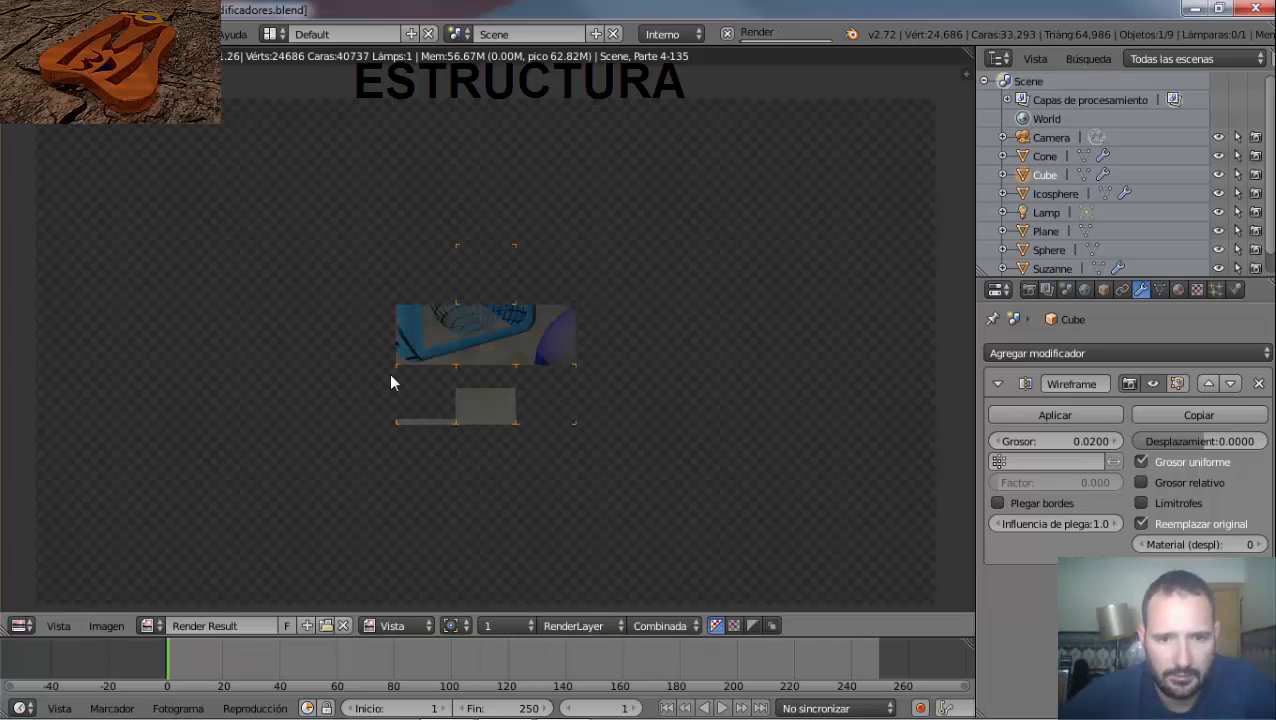
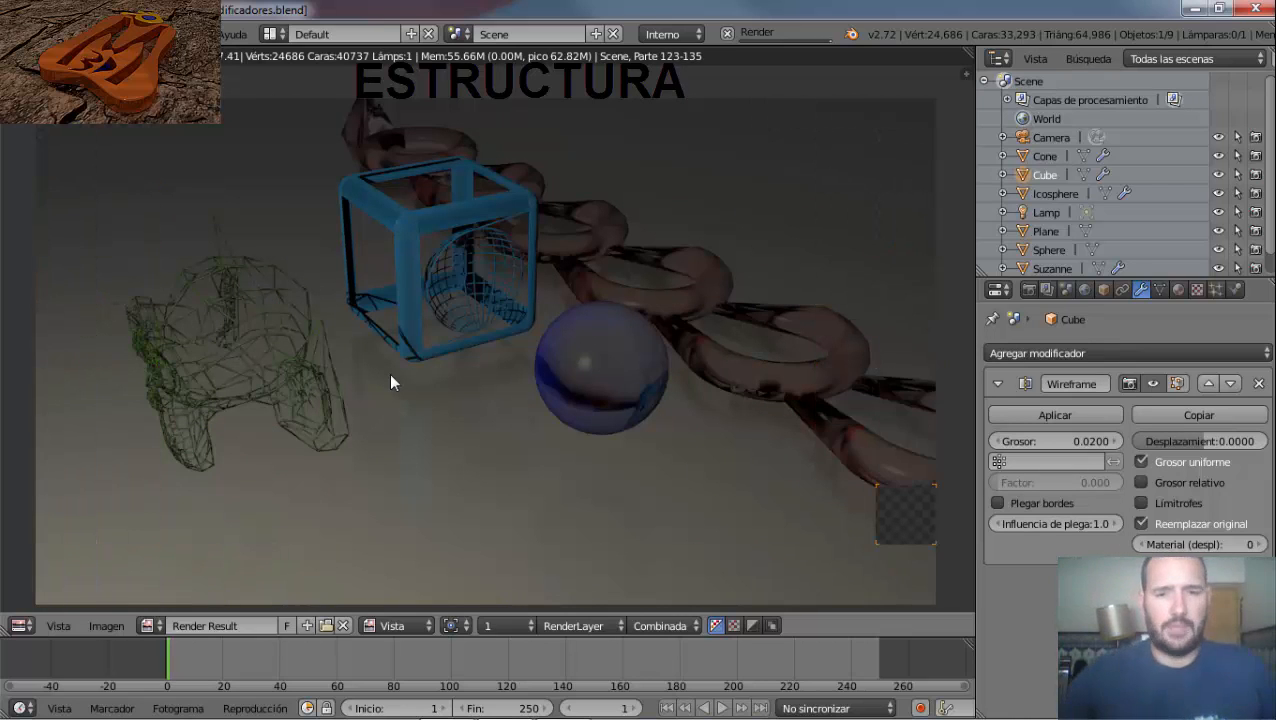
{"action": "key", "text": "Escape"}
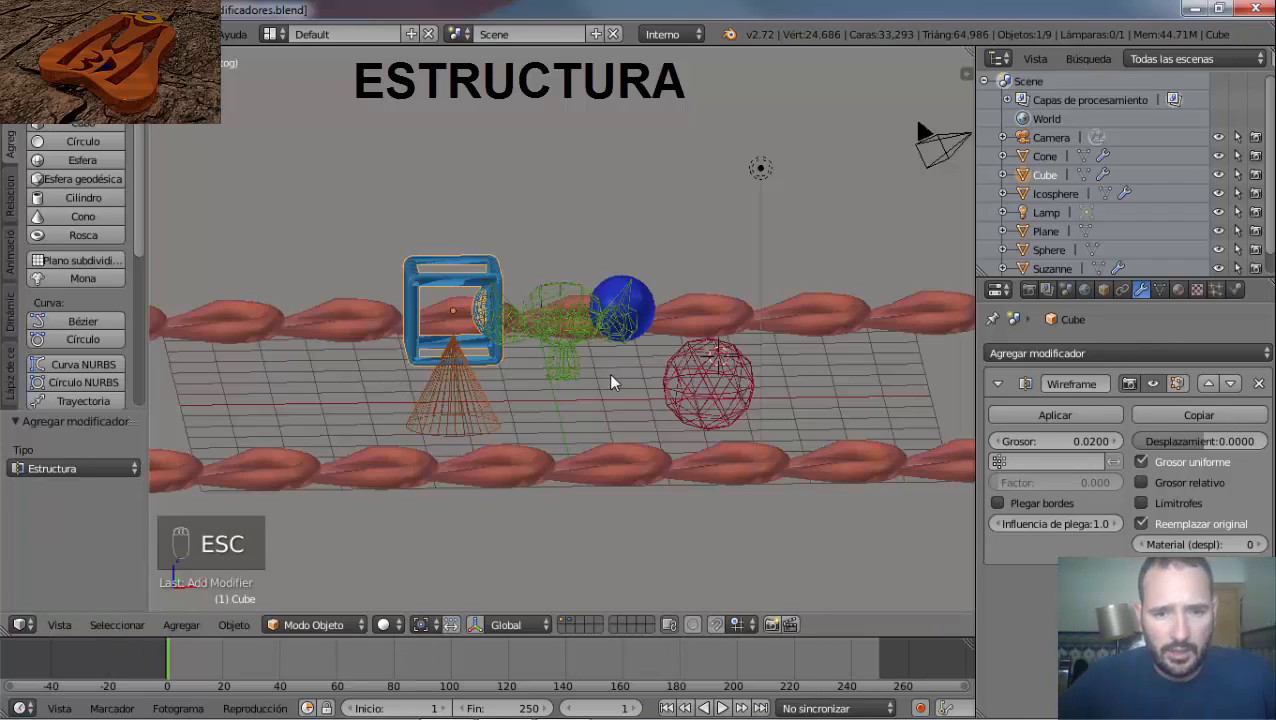
Reframe the camera to face the objects from a closer, frontal angle and render the scene from there.
{"action": "key", "text": "KP_0"}
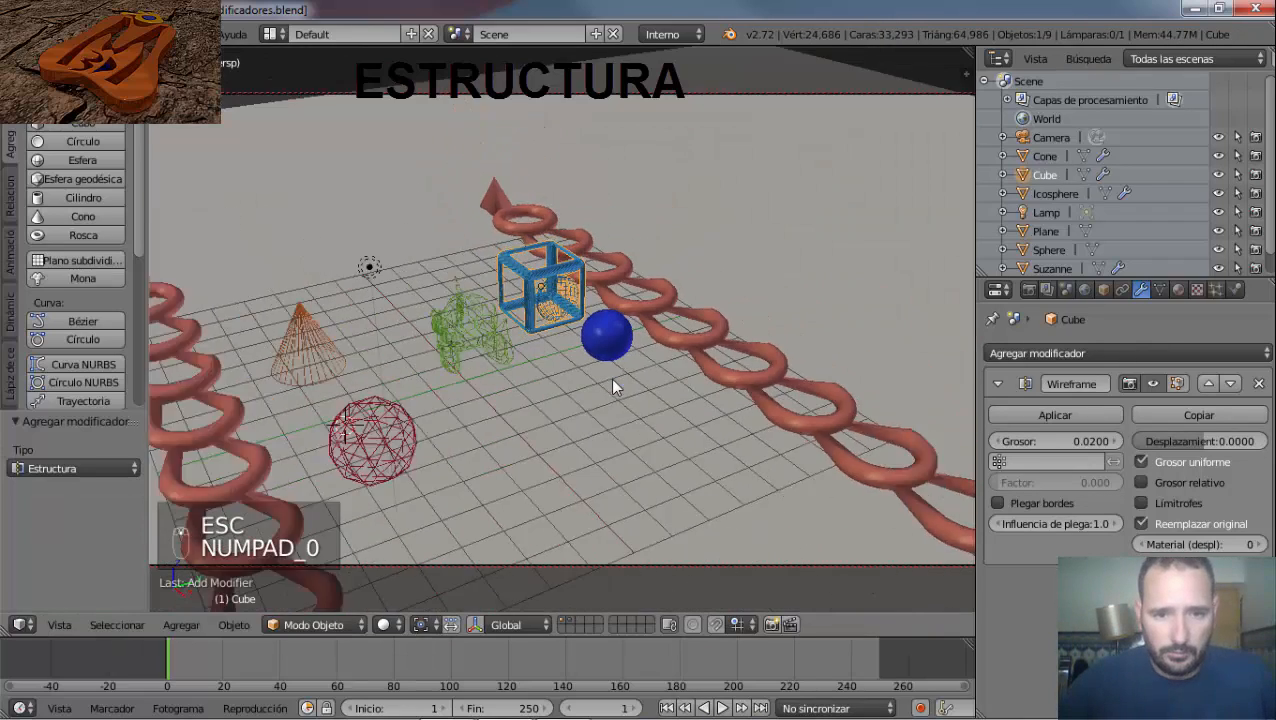
{"action": "middle_click_drag", "start_coordinate": [612, 402], "coordinate": [675, 438]}
{"action": "scroll", "coordinate": [697, 457], "scroll_direction": "up", "scroll_amount": 4}
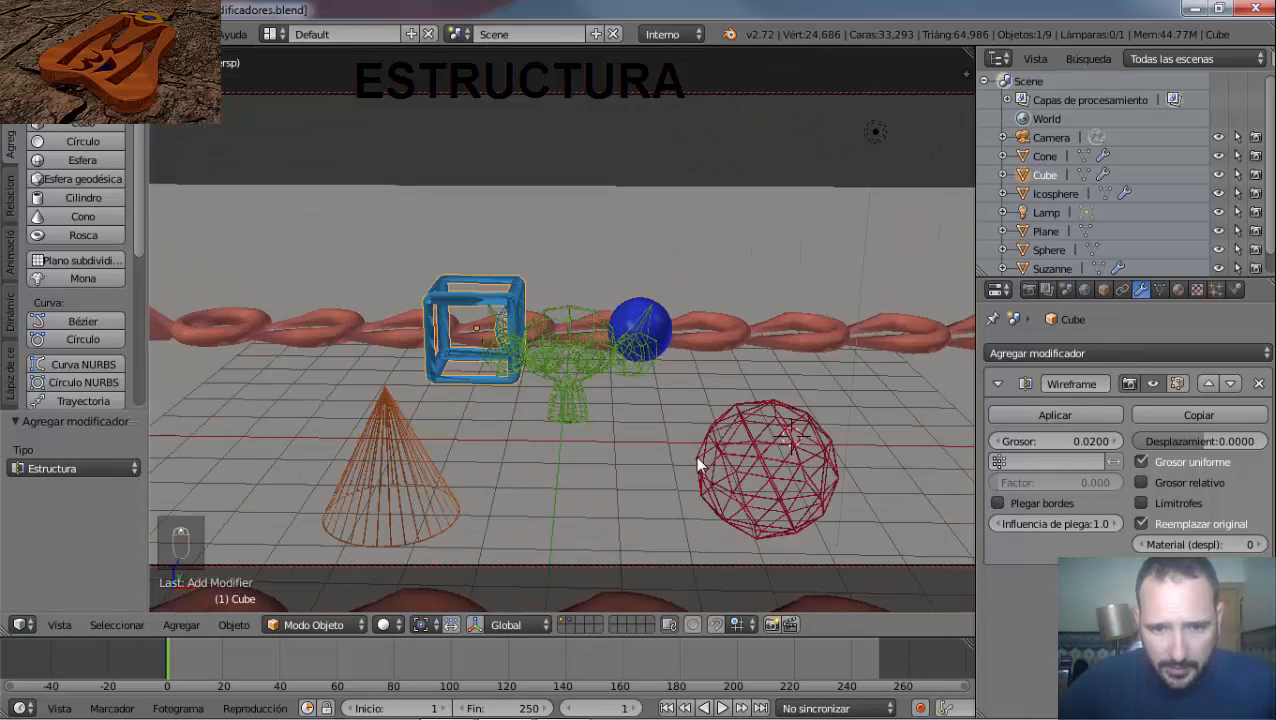
{"action": "key", "text": "F12"}
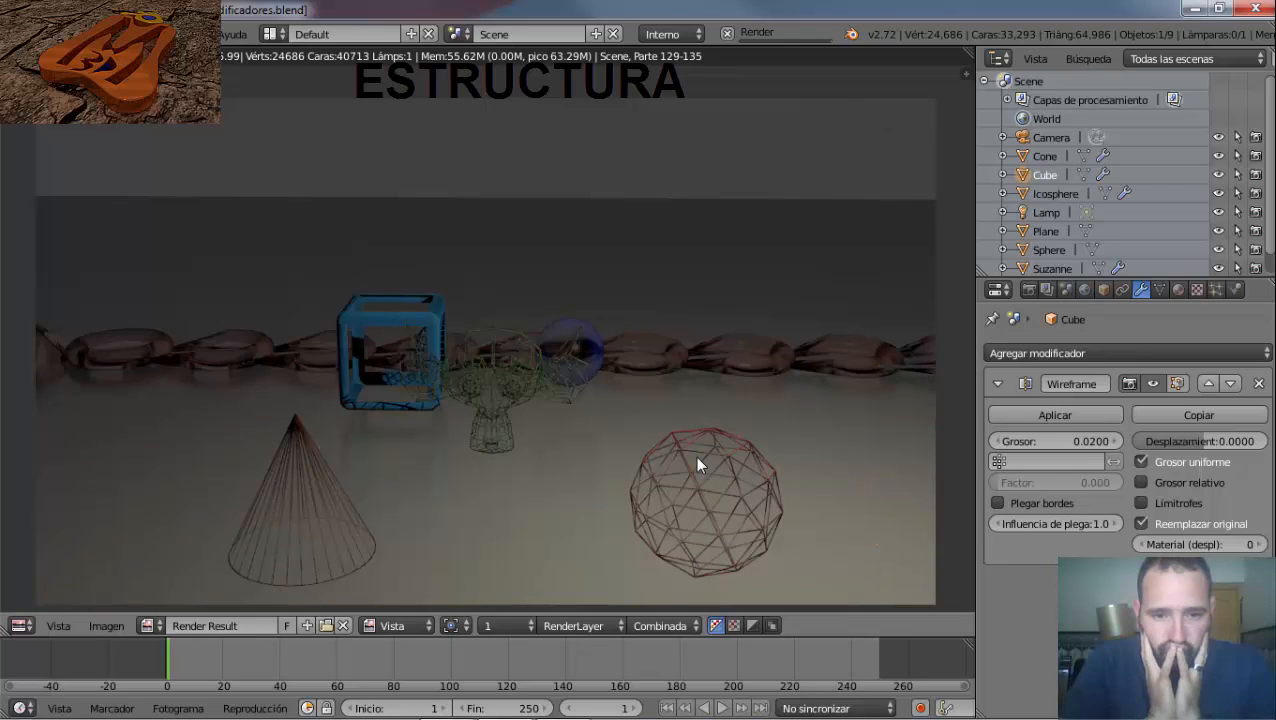
{"action": "key", "text": "Escape"}
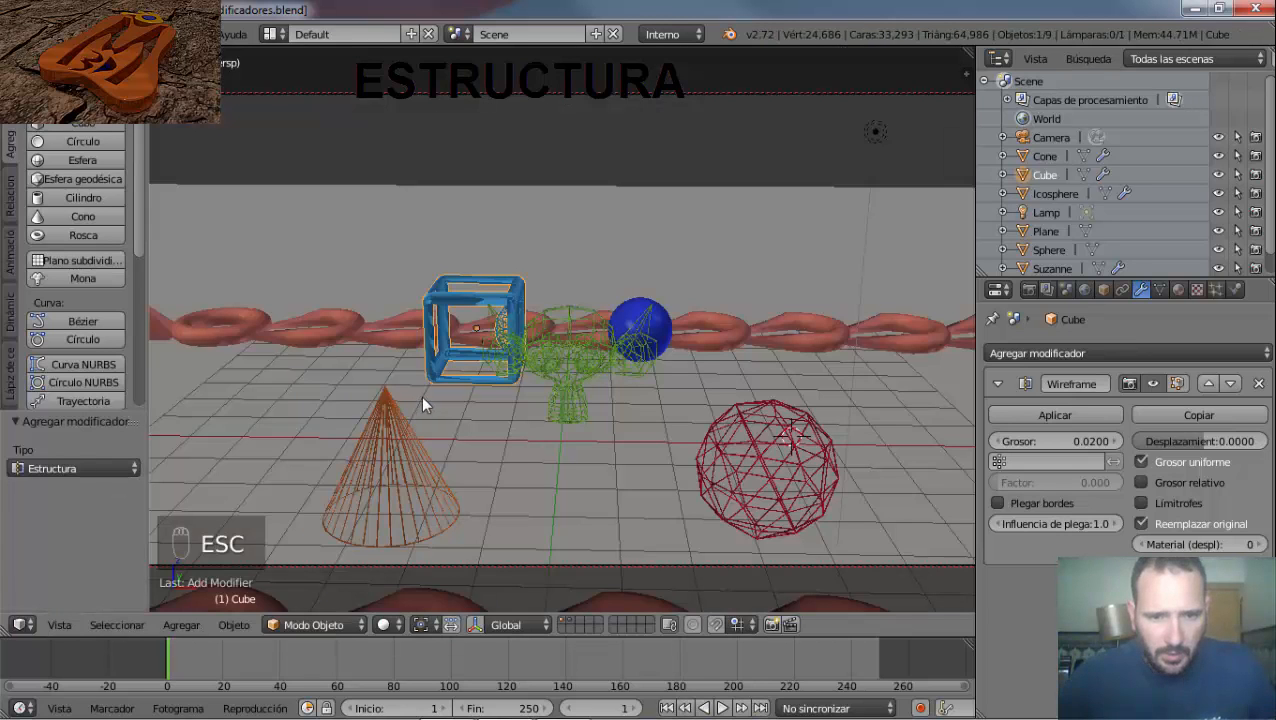
Remove the Wireframe modifier from the blue cube.
{"action": "scroll", "coordinate": [568, 424], "scroll_direction": "down", "scroll_amount": 3}
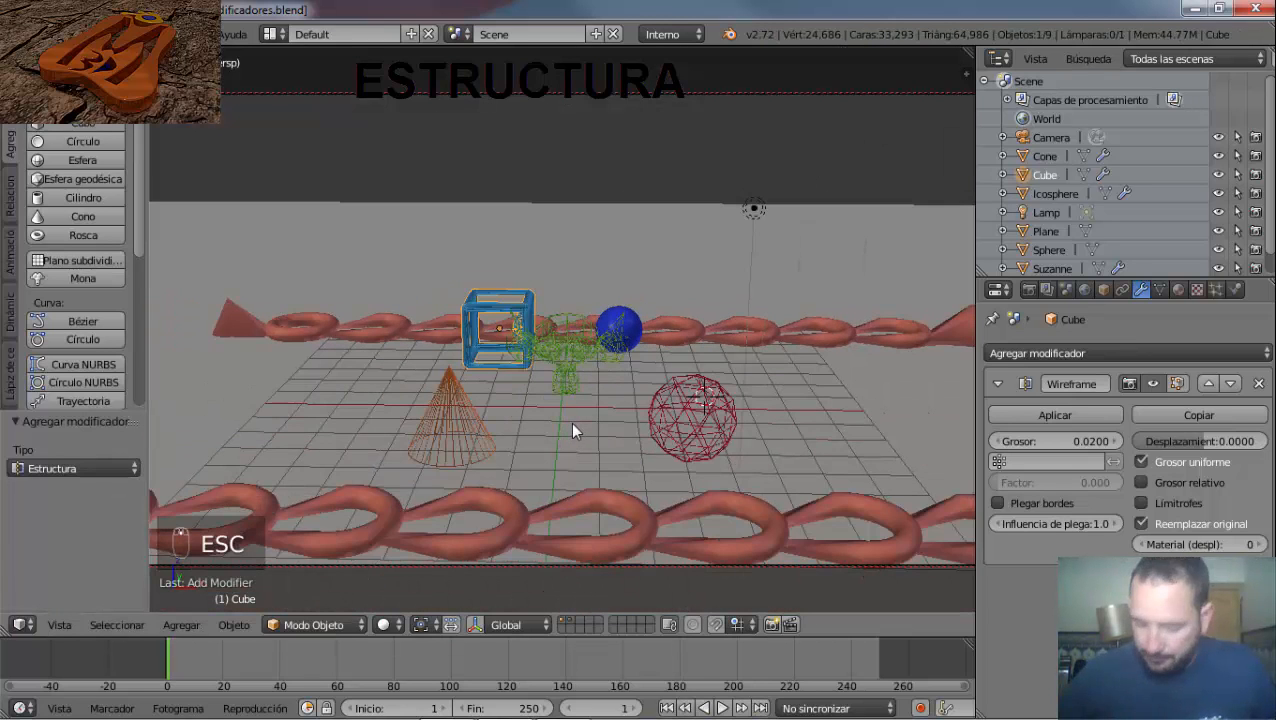
{"action": "key", "text": "KP_1"}
{"action": "middle_click_drag", "start_coordinate": [746, 305], "coordinate": [643, 408]}
{"action": "scroll", "coordinate": [560, 439], "scroll_direction": "up", "scroll_amount": 6}
{"action": "right_click", "coordinate": [586, 252]}
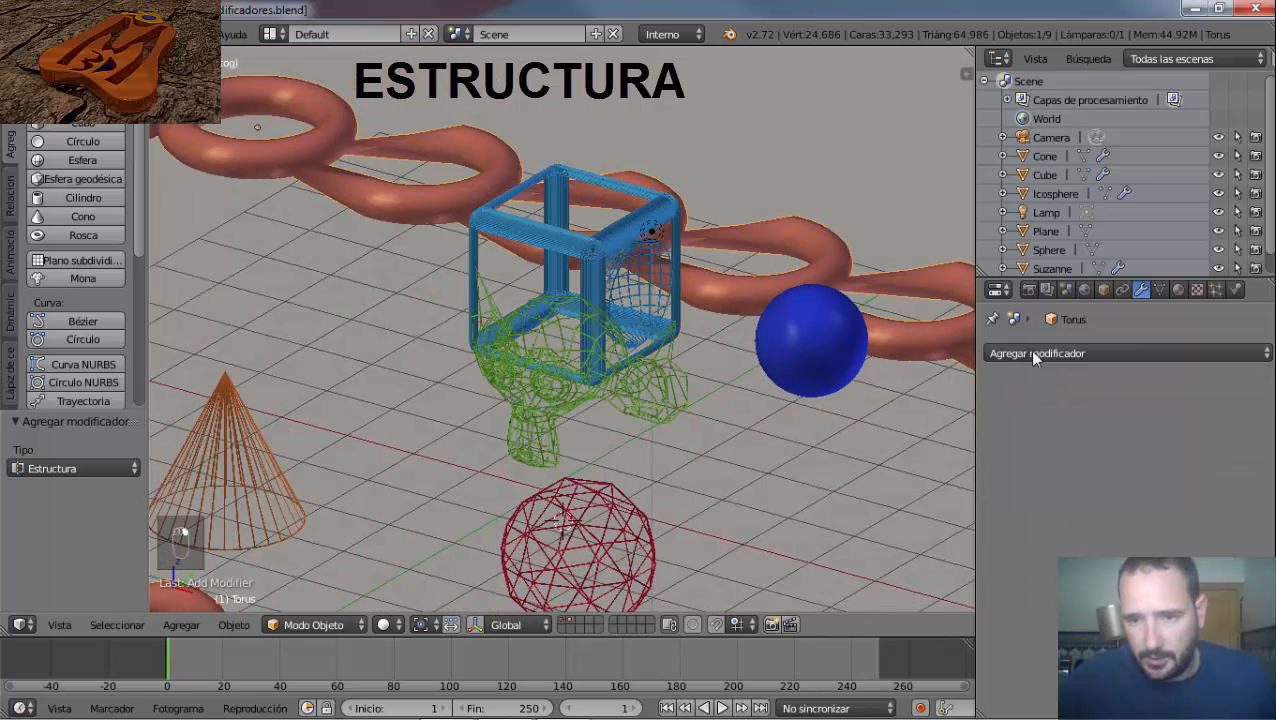
{"action": "right_click", "coordinate": [575, 256]}
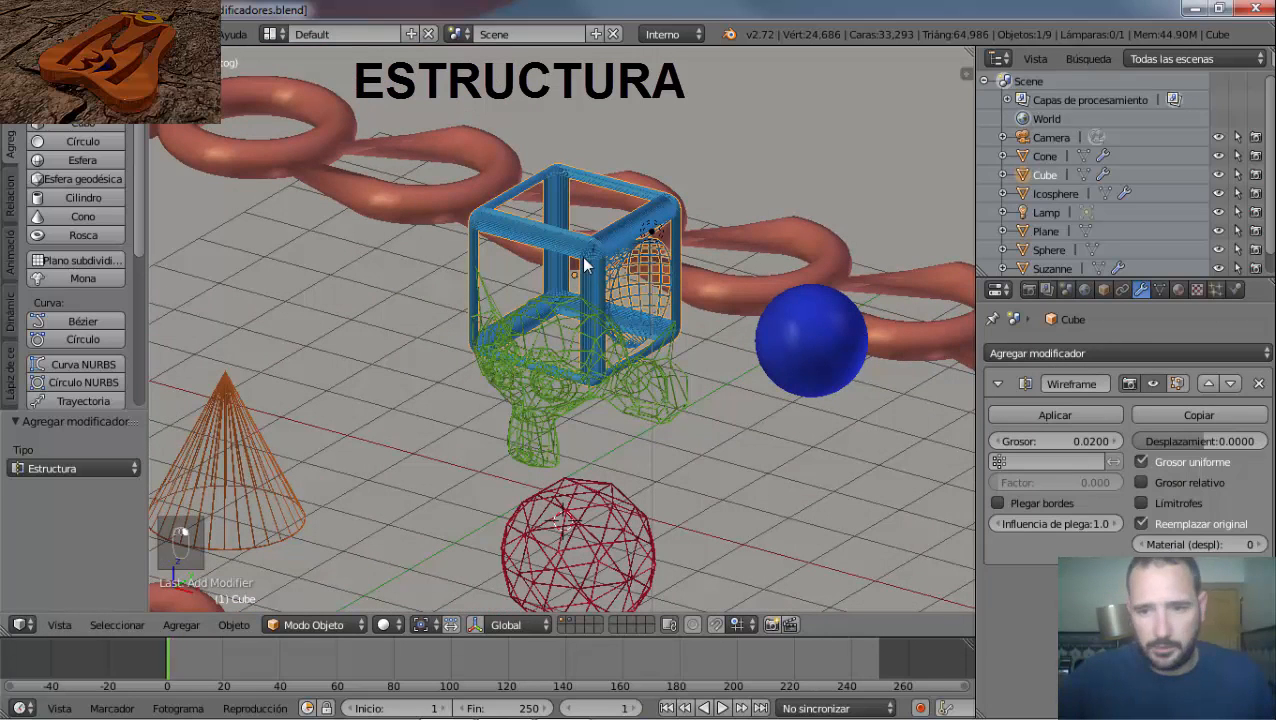
{"action": "left_click", "coordinate": [1260, 384]}
Increase the Wireframe thickness (Grosor) of the orange cone so its bars become noticeably thicker.
{"action": "middle_click_drag", "start_coordinate": [598, 441], "coordinate": [641, 438]}
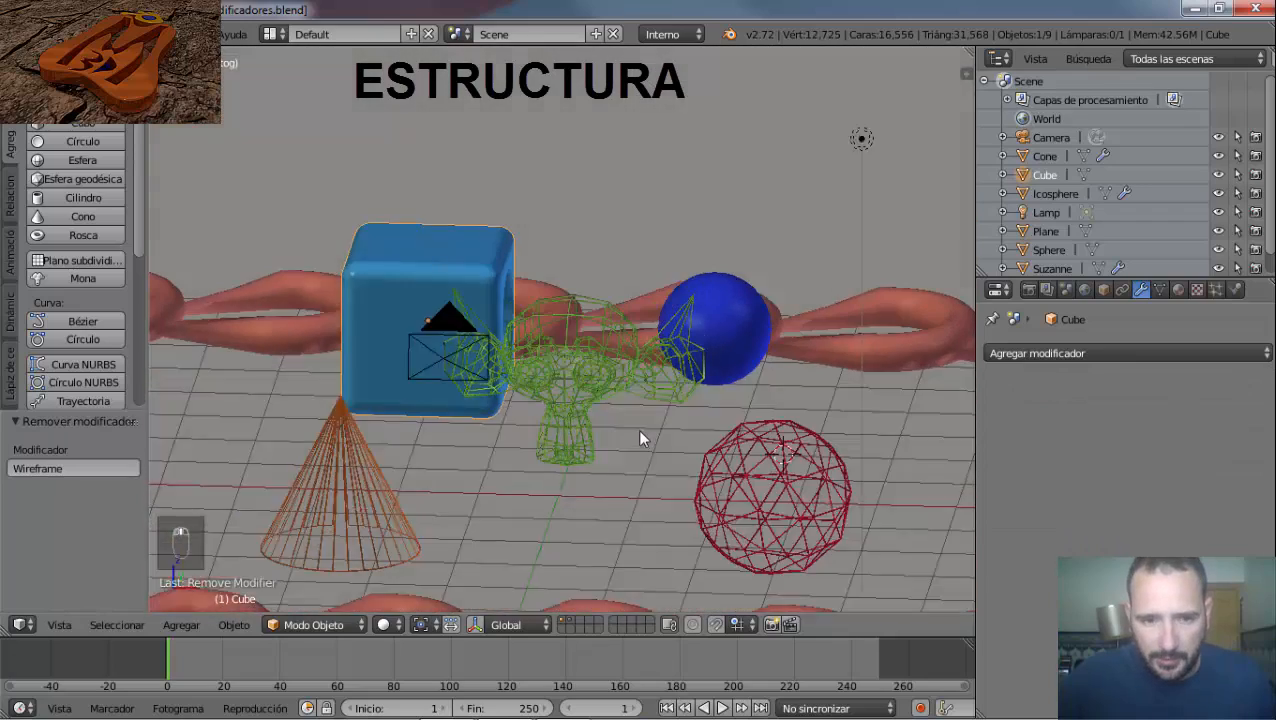
{"action": "right_click", "coordinate": [366, 508]}
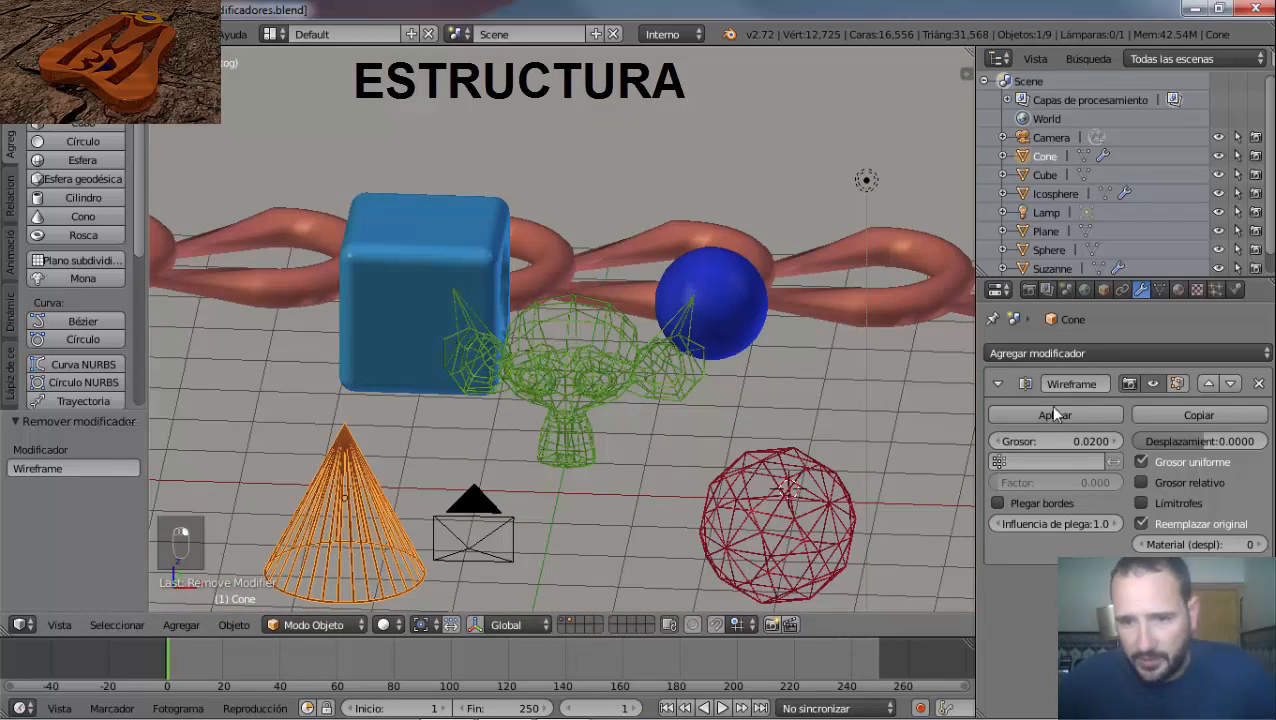
{"action": "left_click", "coordinate": [1116, 443]}
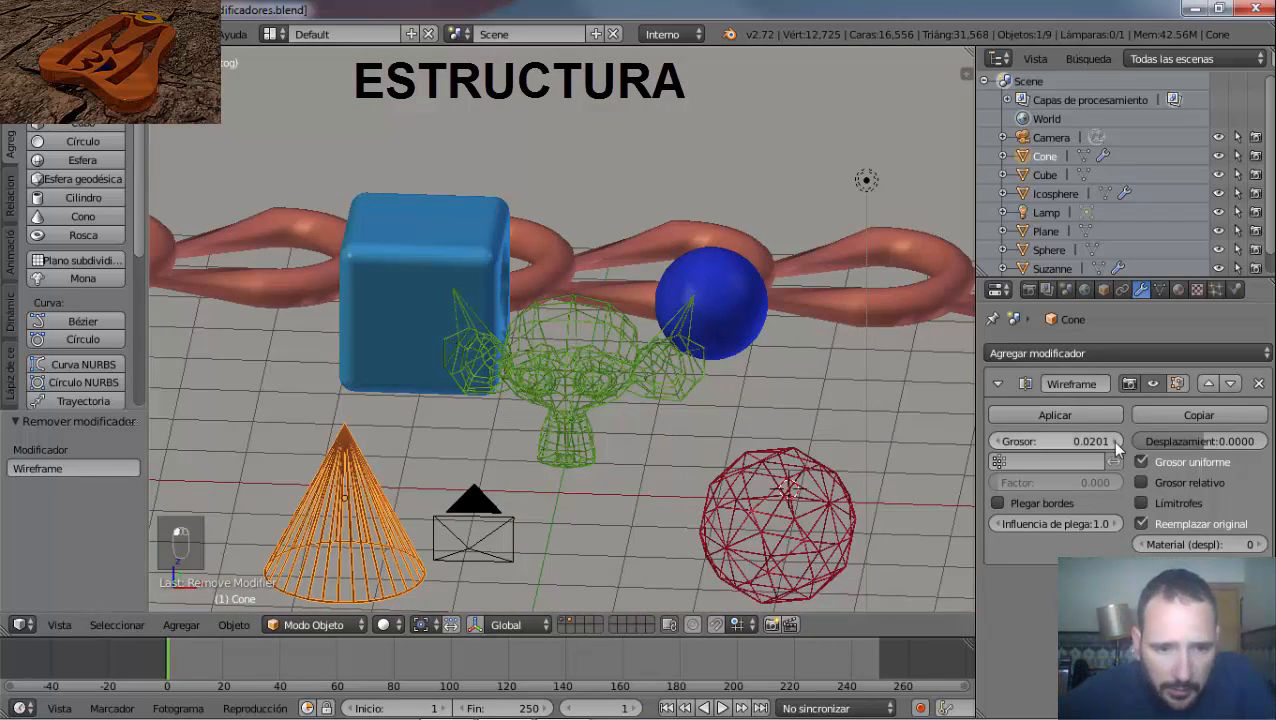
{"action": "left_click", "coordinate": [1116, 443]}
{"action": "left_click", "coordinate": [1116, 443]}
{"action": "left_click", "coordinate": [1116, 443]}
{"action": "left_click", "coordinate": [1116, 443]}
{"action": "left_click", "coordinate": [1075, 439]}
{"action": "left_click_drag", "start_coordinate": [1075, 445], "coordinate": [74, 450]}
Set the Wireframe thickness (Grosor) of the green monkey head to about 0.0425.
{"action": "right_click", "coordinate": [584, 367]}
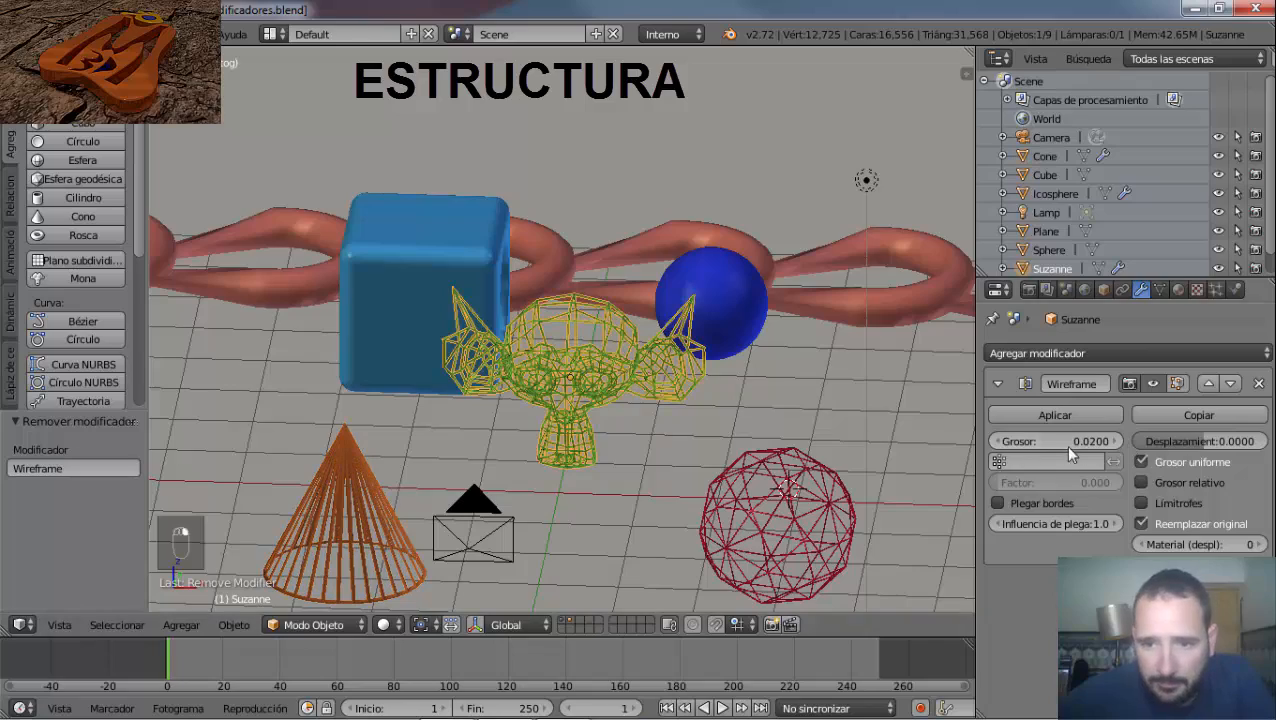
{"action": "left_click_drag", "start_coordinate": [1025, 450], "coordinate": [1040, 450]}
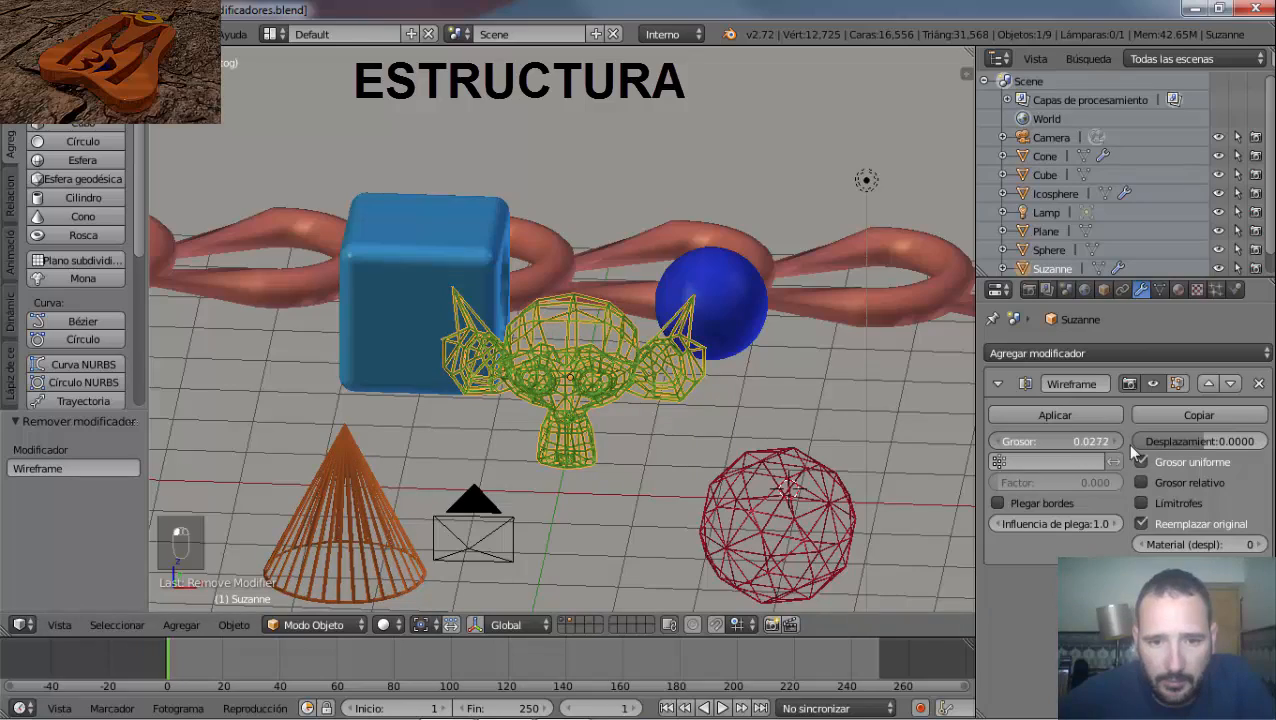
{"action": "left_click_drag", "start_coordinate": [1135, 452], "coordinate": [1240, 446]}
Set the Wireframe thickness (Grosor) of the red icosphere to about 0.0676.
{"action": "mouse_move", "coordinate": [694, 408]}
{"action": "middle_mouse_down"}
{"action": "mouse_move", "coordinate": [533, 370]}
{"action": "mouse_move", "coordinate": [698, 398]}
{"action": "middle_mouse_up"}
{"action": "right_click", "coordinate": [712, 464]}
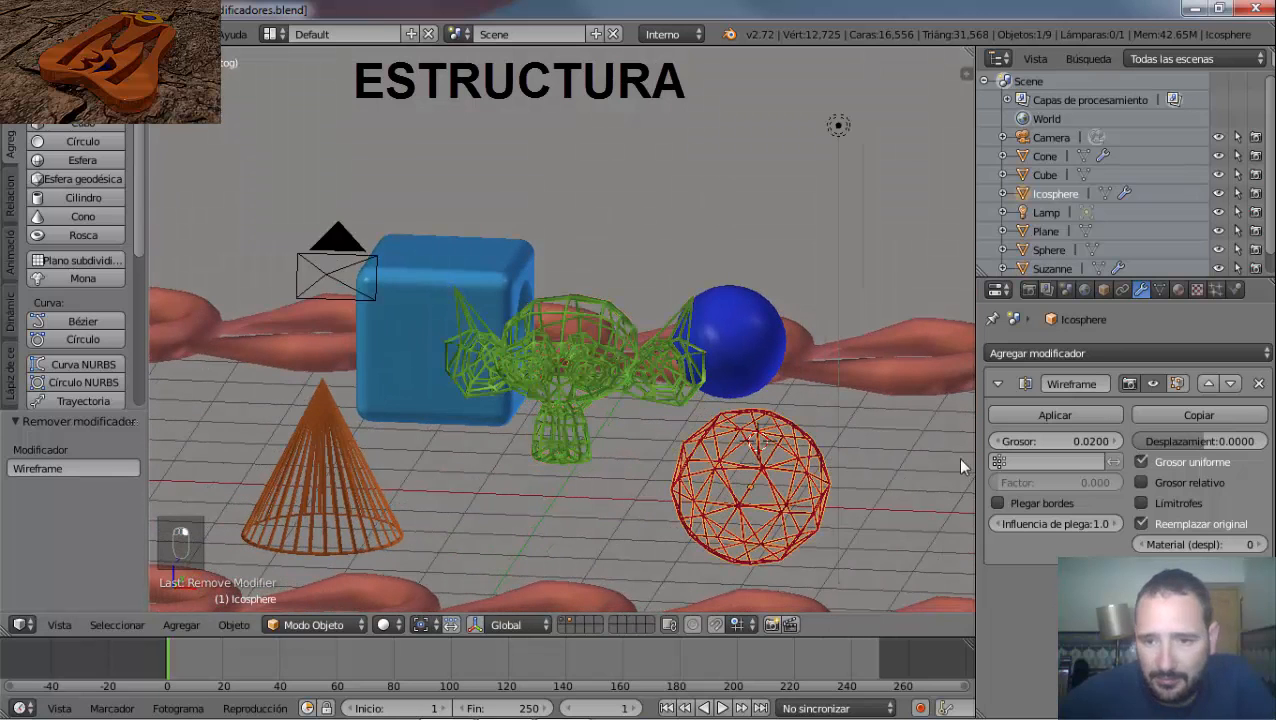
{"action": "left_click_drag", "start_coordinate": [1042, 443], "coordinate": [214, 467]}
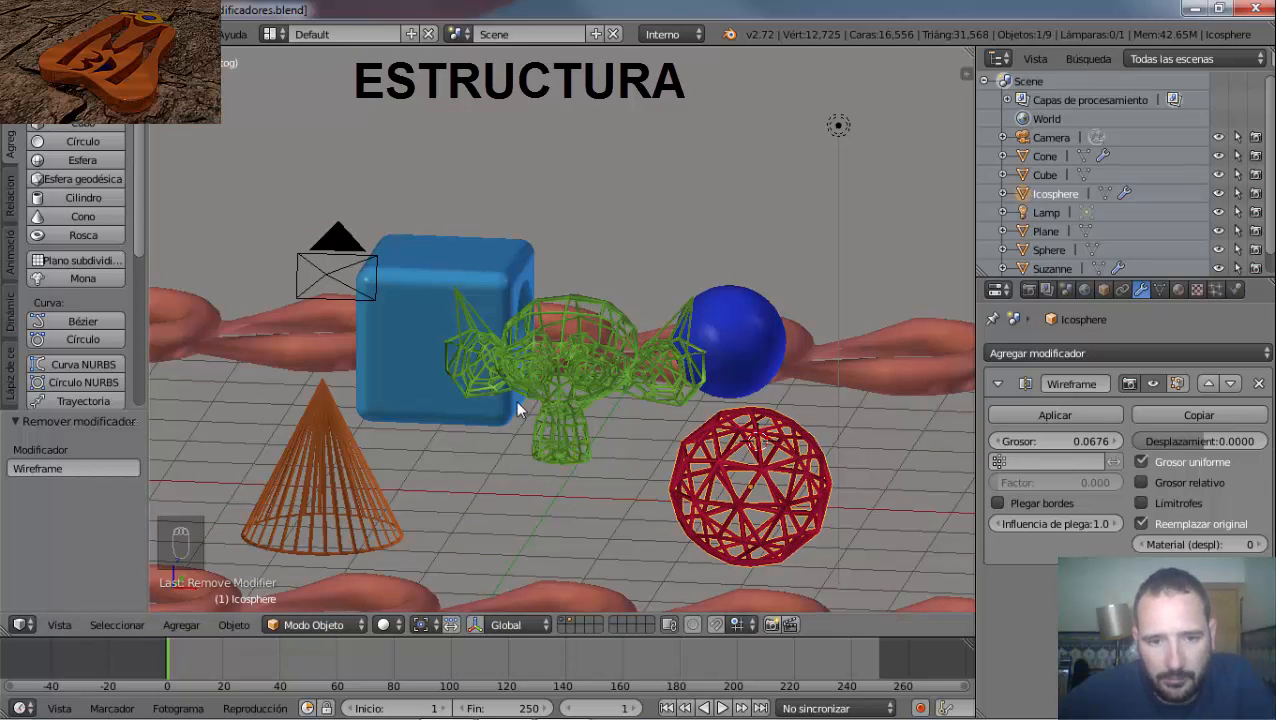
Set the Wireframe offset (Desplazamiento) of the monkey head to about -0.4265 and inspect the mesh.
{"action": "right_click", "coordinate": [567, 388]}
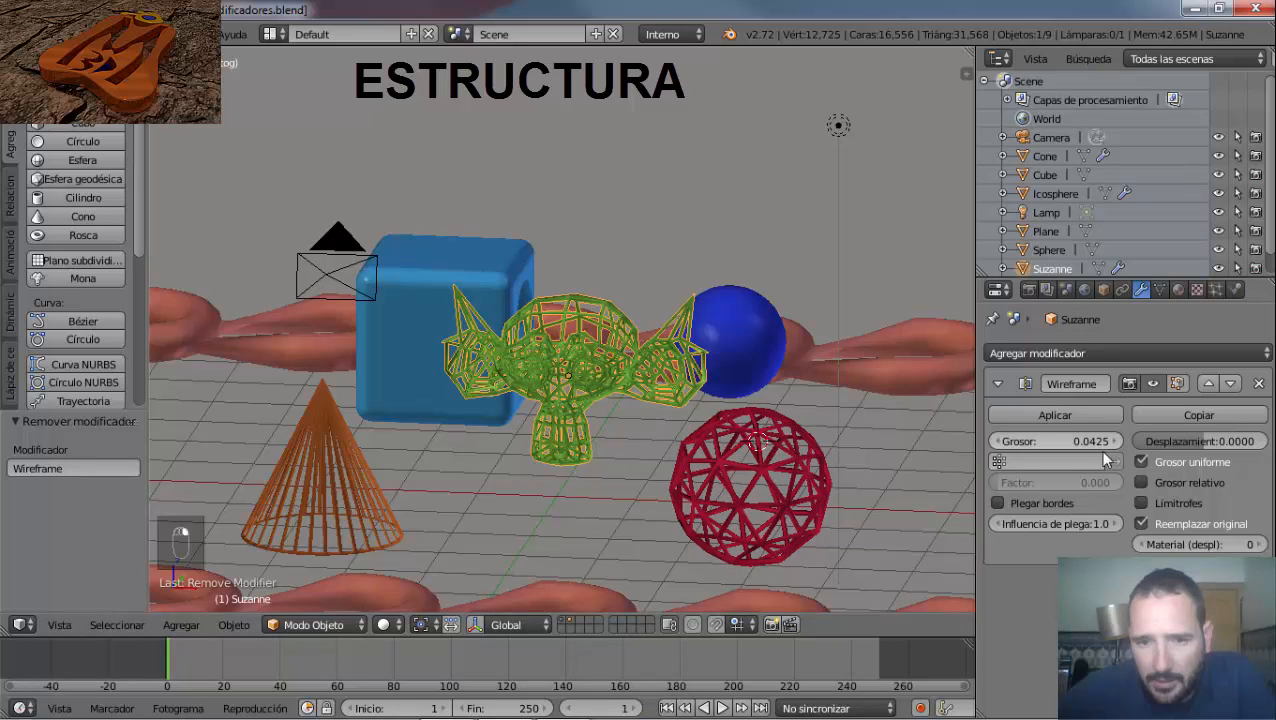
{"action": "mouse_move", "coordinate": [1196, 443]}
{"action": "left_mouse_down"}
{"action": "mouse_move", "coordinate": [1224, 445]}
{"action": "mouse_move", "coordinate": [1189, 440]}
{"action": "left_mouse_up"}
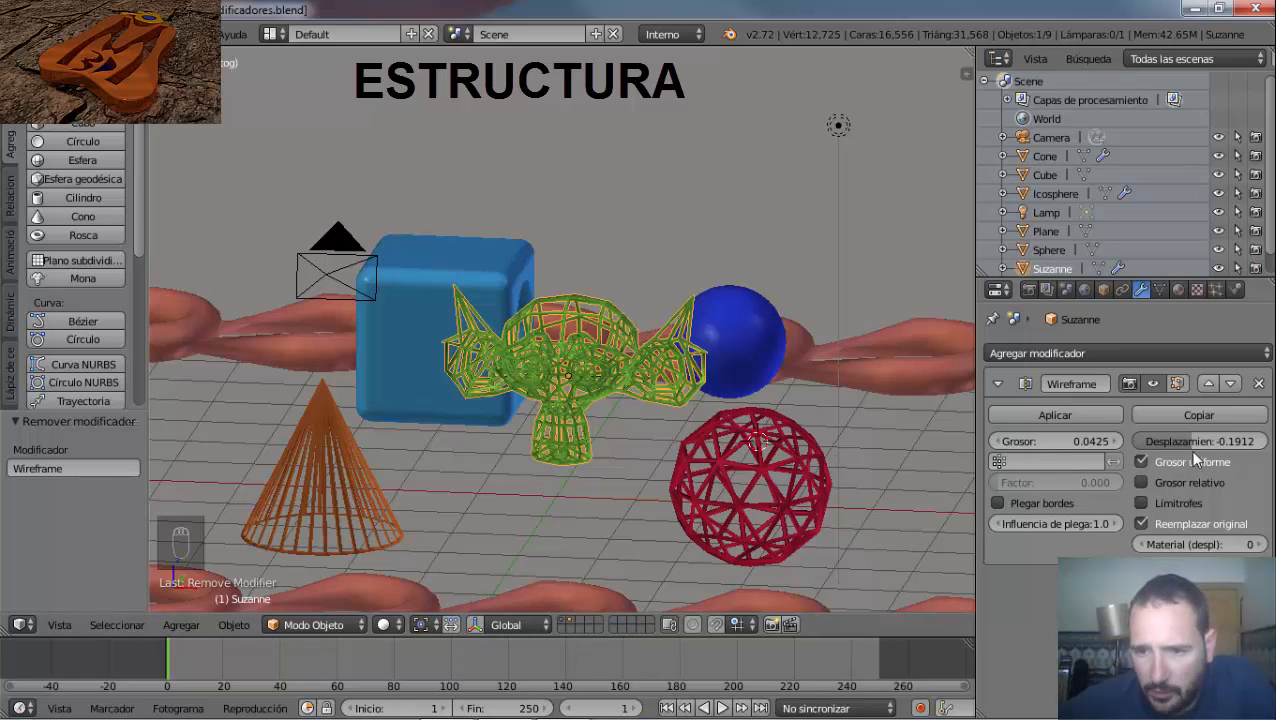
{"action": "left_click_drag", "start_coordinate": [1189, 441], "coordinate": [1176, 441]}
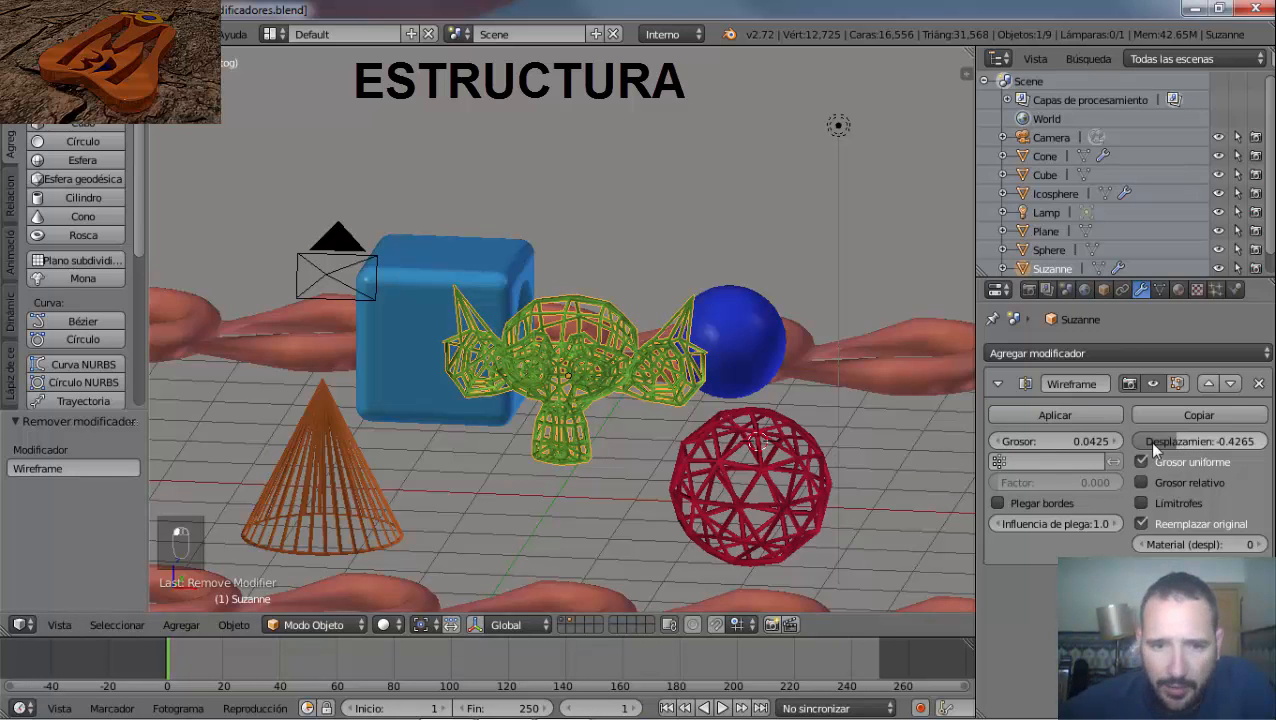
{"action": "mouse_move", "coordinate": [587, 369]}
{"action": "middle_mouse_down"}
{"action": "mouse_move", "coordinate": [536, 385]}
{"action": "mouse_move", "coordinate": [568, 383]}
{"action": "middle_mouse_up"}
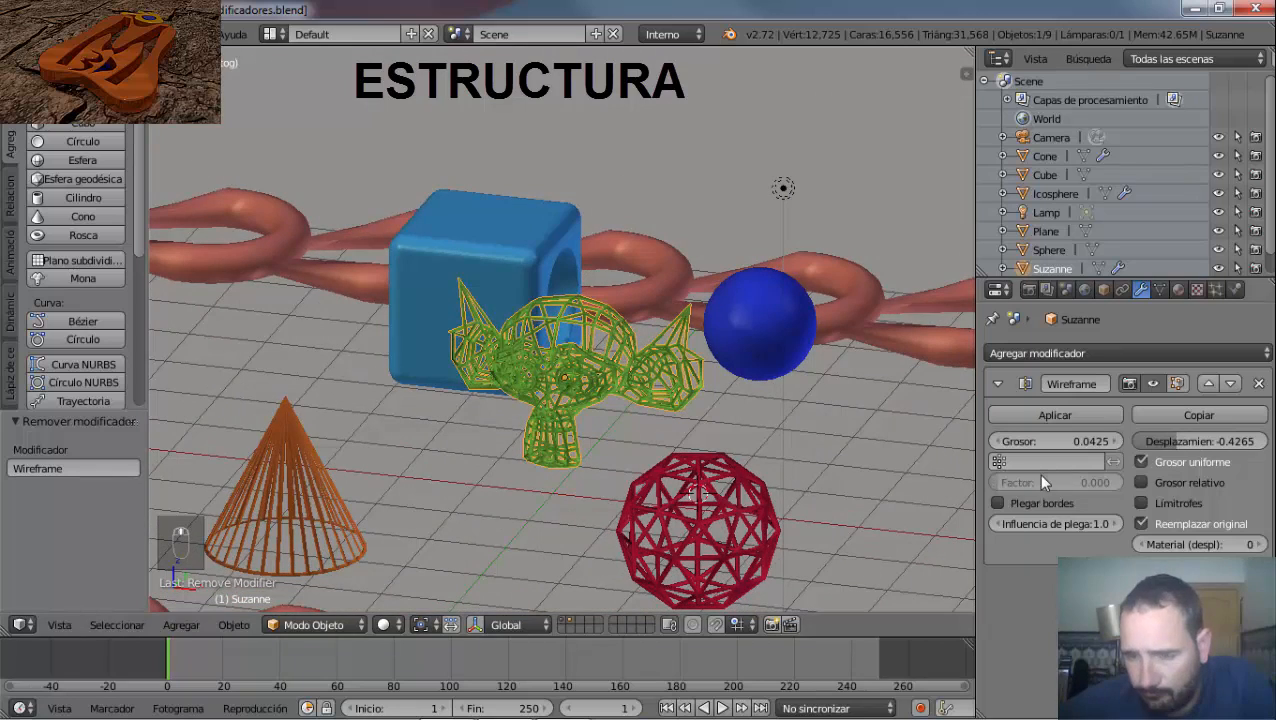
Toggle uniform thickness (Grosor uniforme) off and back on for the monkey head to compare its wires.
{"action": "left_click", "coordinate": [1141, 462]}
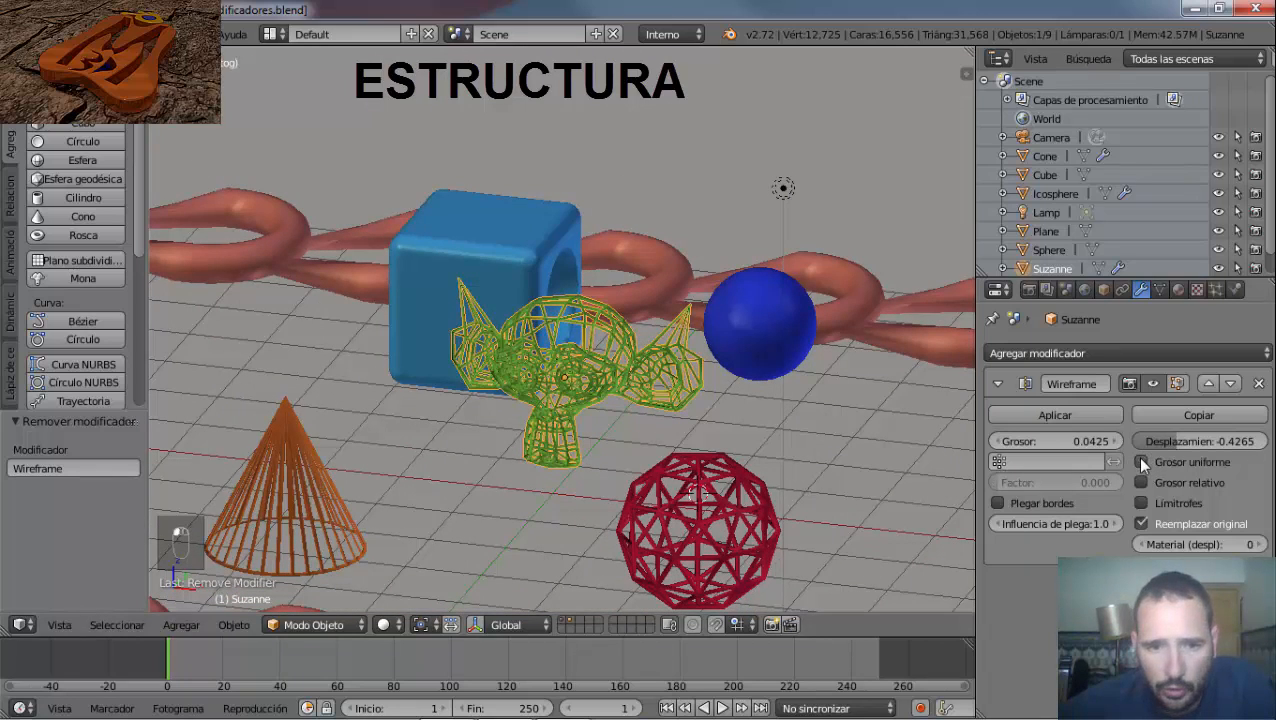
{"action": "left_click", "coordinate": [1141, 462]}
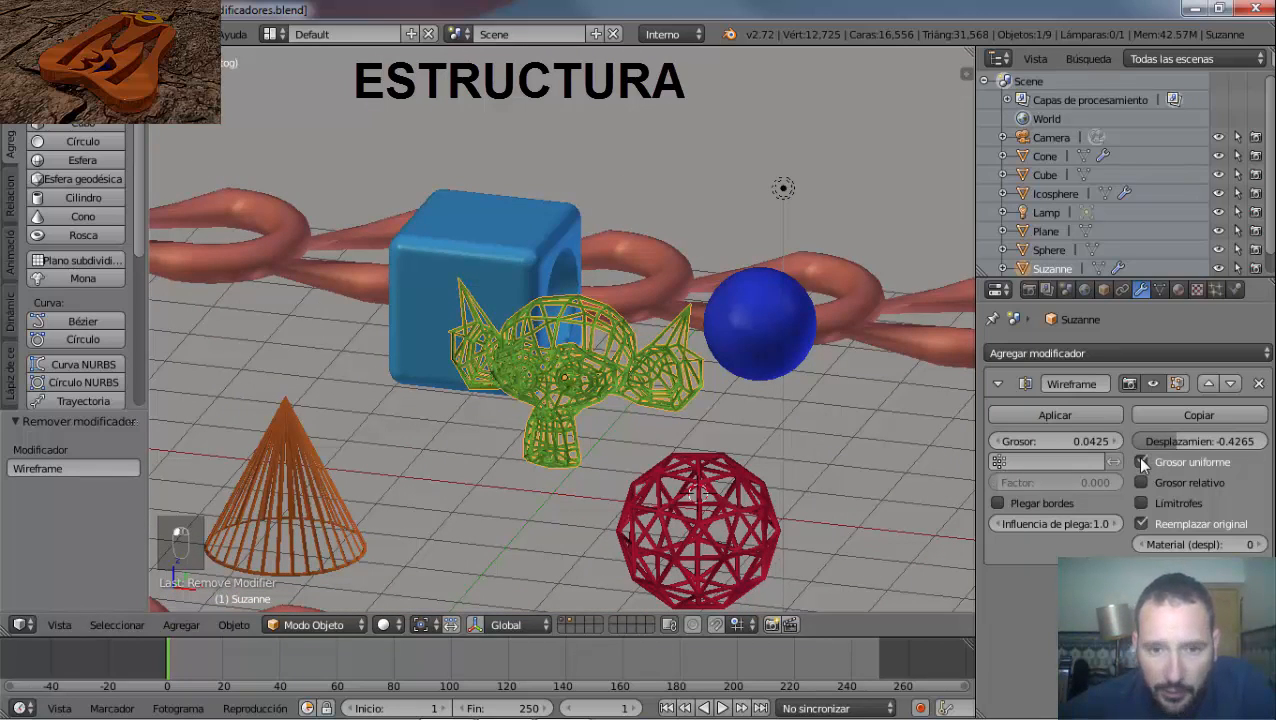
{"action": "left_click", "coordinate": [1141, 462]}
{"action": "left_click", "coordinate": [1141, 462]}
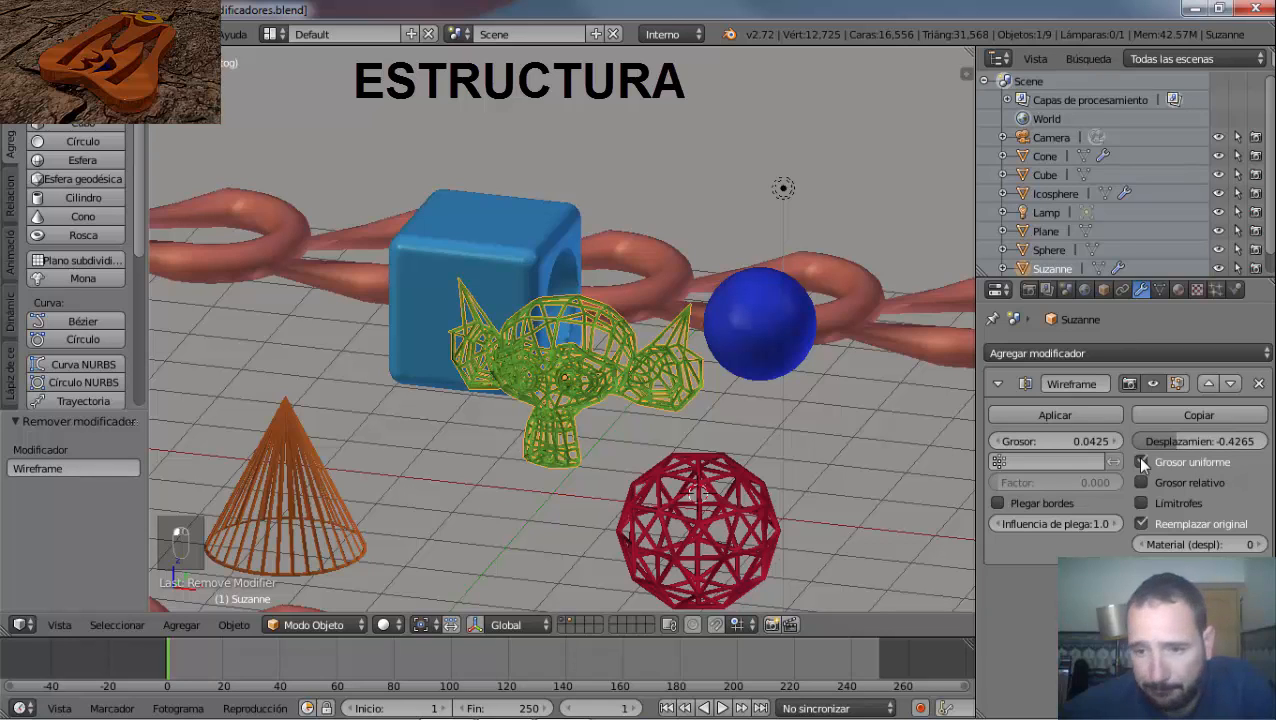
Set the monkey head's Wireframe offset to about 0.4559 while trying relative thickness (Grosor relativo), leaving that option off.
{"action": "left_click", "coordinate": [1139, 482]}
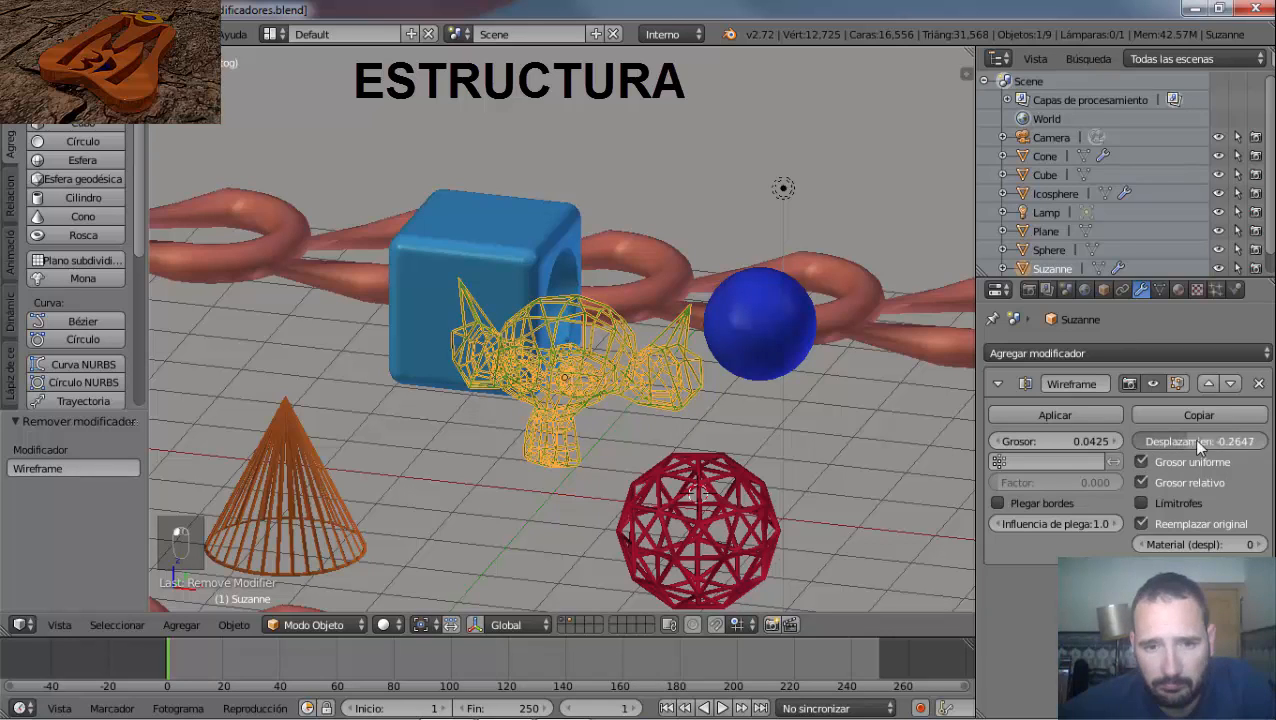
{"action": "left_click_drag", "start_coordinate": [1192, 439], "coordinate": [1232, 472]}
{"action": "left_click", "coordinate": [1138, 482]}
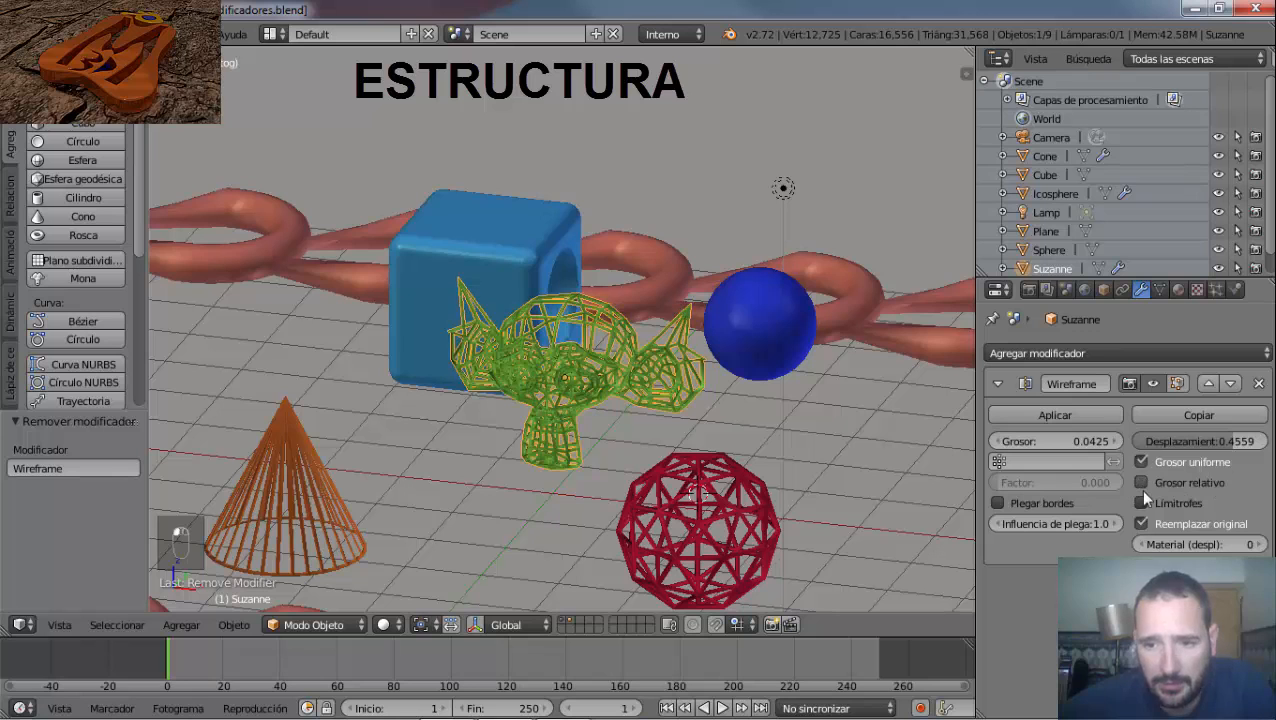
Enable the boundary option (Límitrofes) and disable uniform thickness (Grosor uniforme) in the monkey head's Wireframe modifier.
{"action": "left_click", "coordinate": [1141, 503]}
{"action": "scroll", "coordinate": [532, 386], "scroll_direction": "up", "scroll_amount": 5}
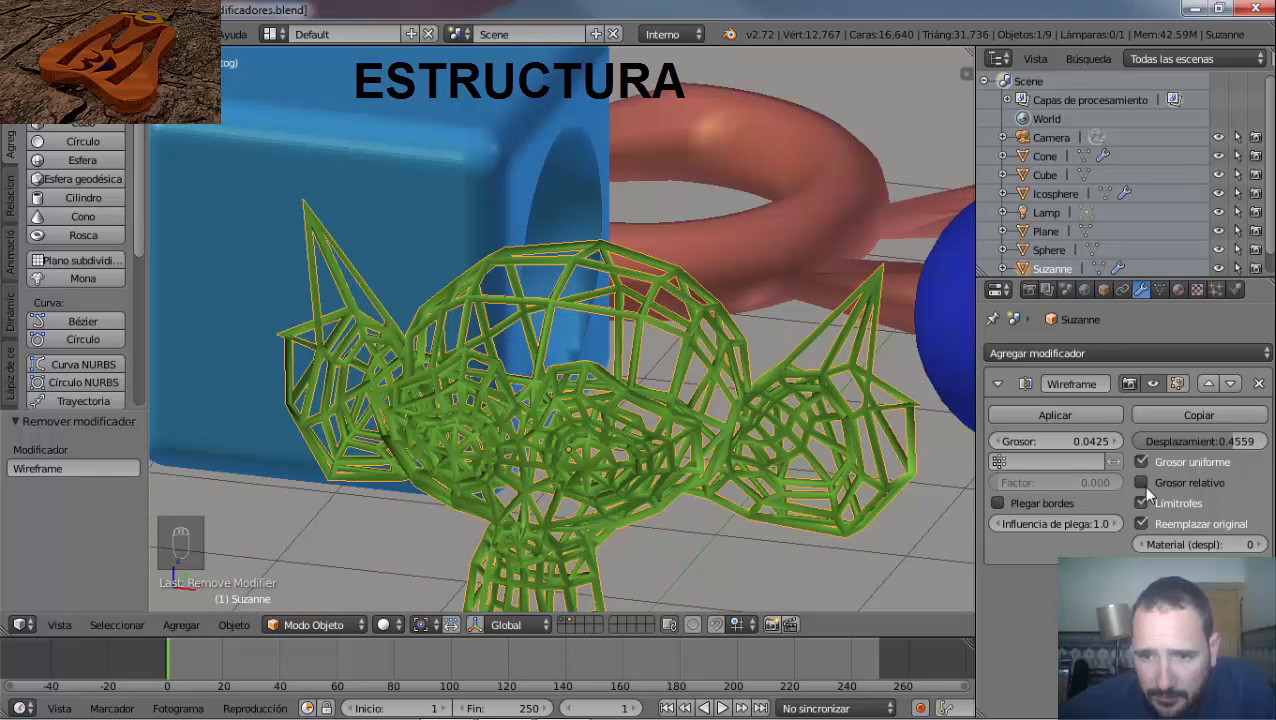
{"action": "left_click", "coordinate": [1140, 461]}
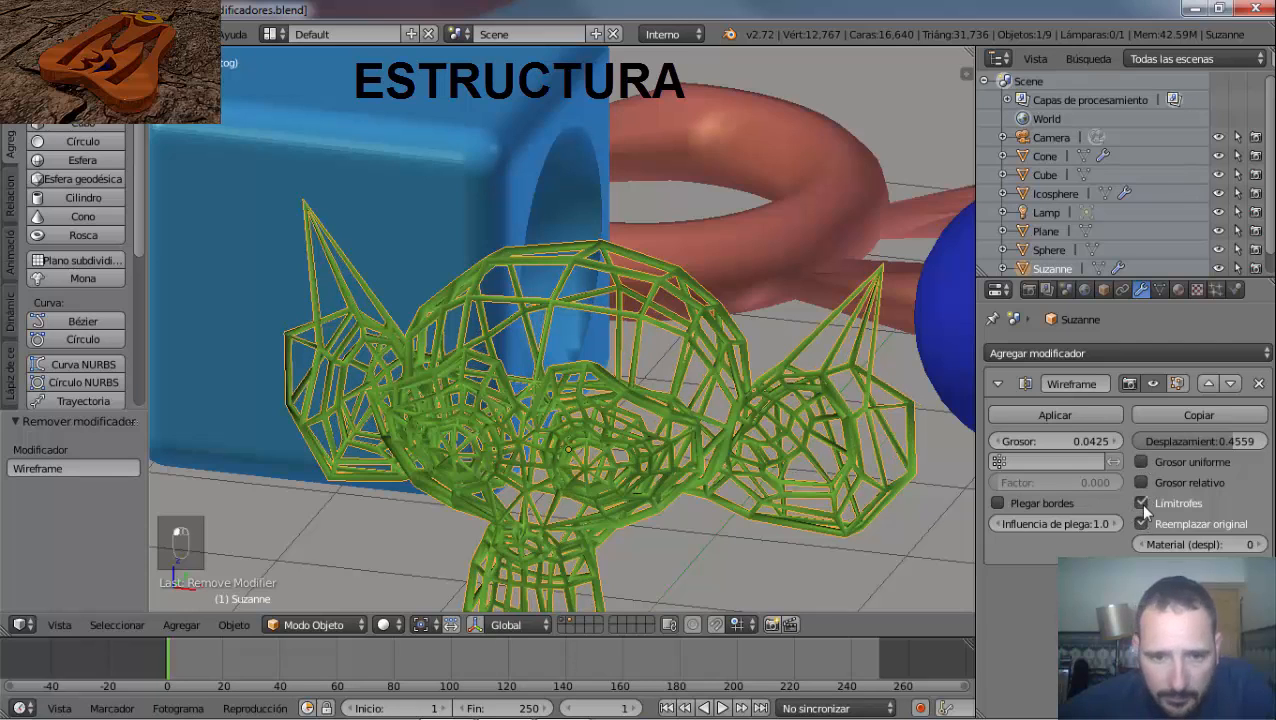
{"action": "left_click", "coordinate": [1141, 503]}
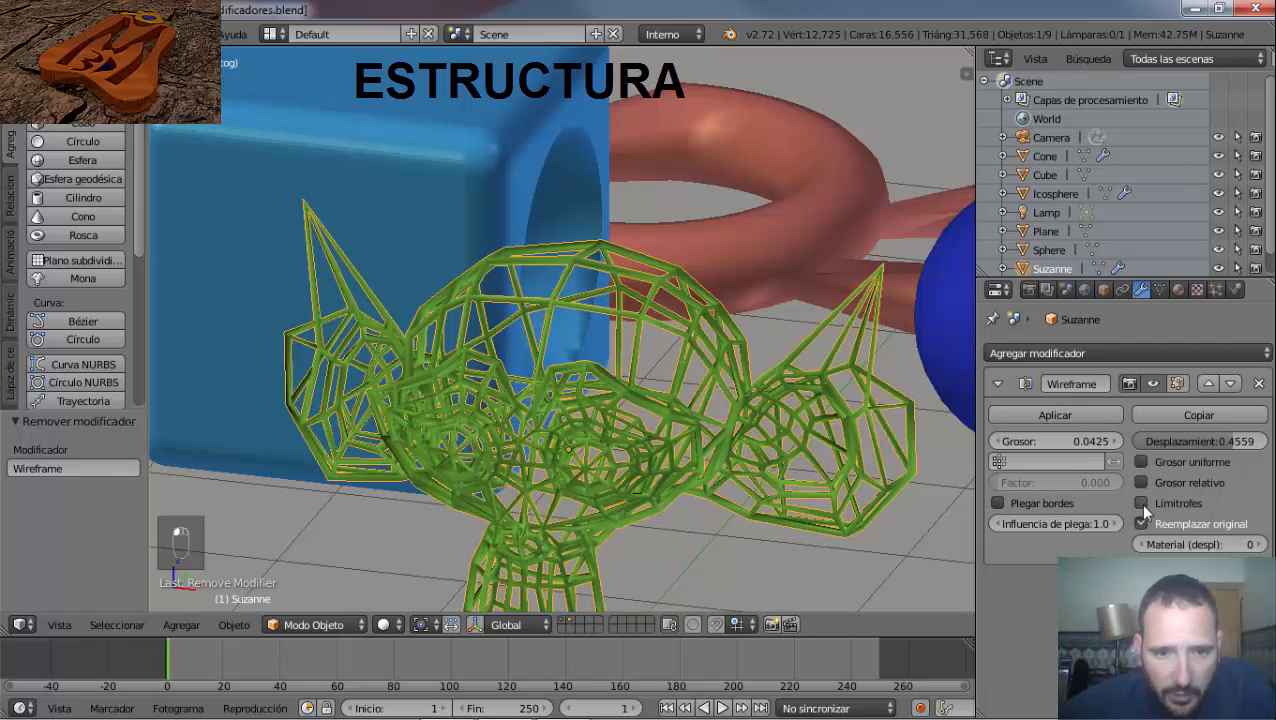
{"action": "left_click", "coordinate": [1141, 503]}
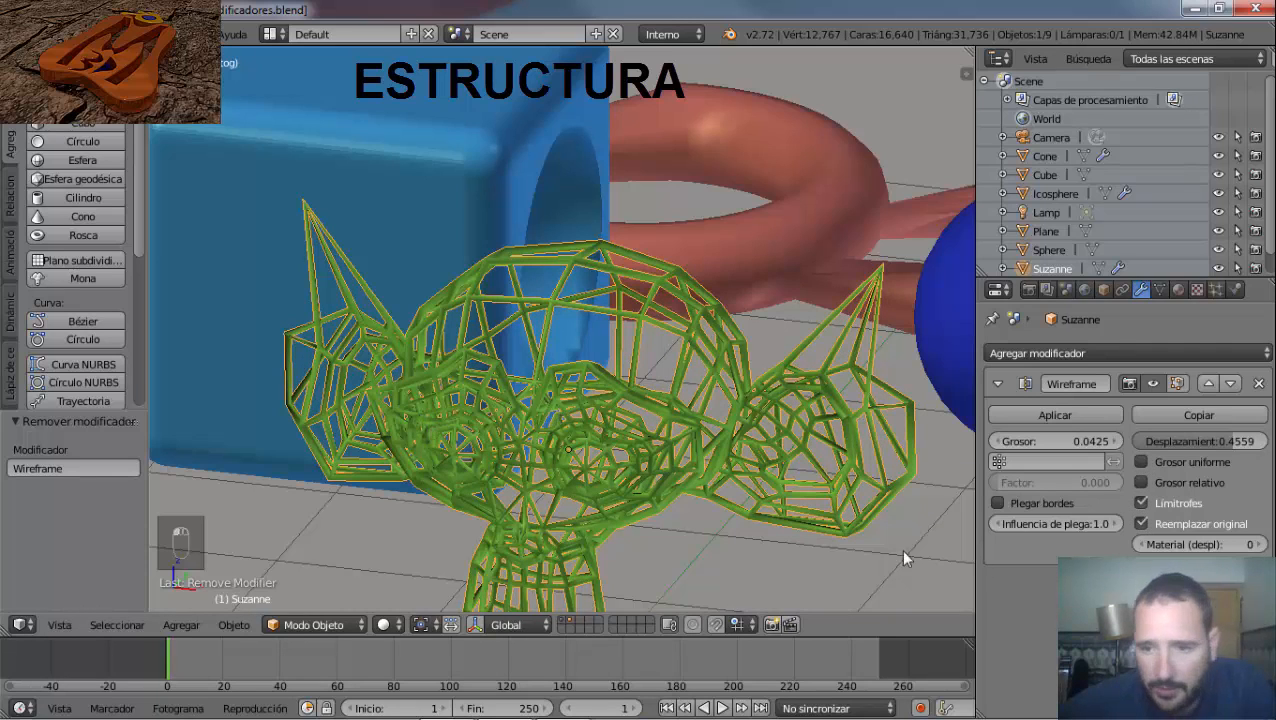
Disable Reemplazar original in the monkey head's Wireframe modifier and inspect the mesh from several angles.
{"action": "left_click", "coordinate": [1141, 523]}
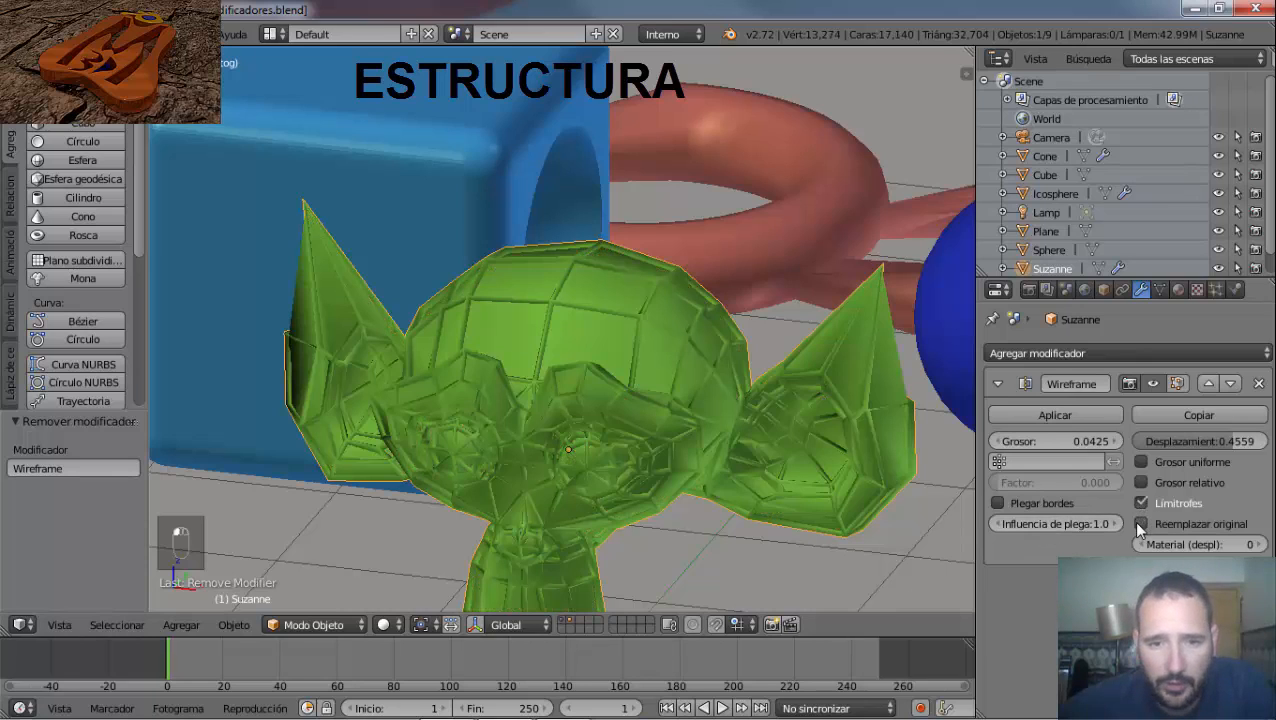
{"action": "scroll", "coordinate": [760, 400], "scroll_direction": "down", "scroll_amount": 4}
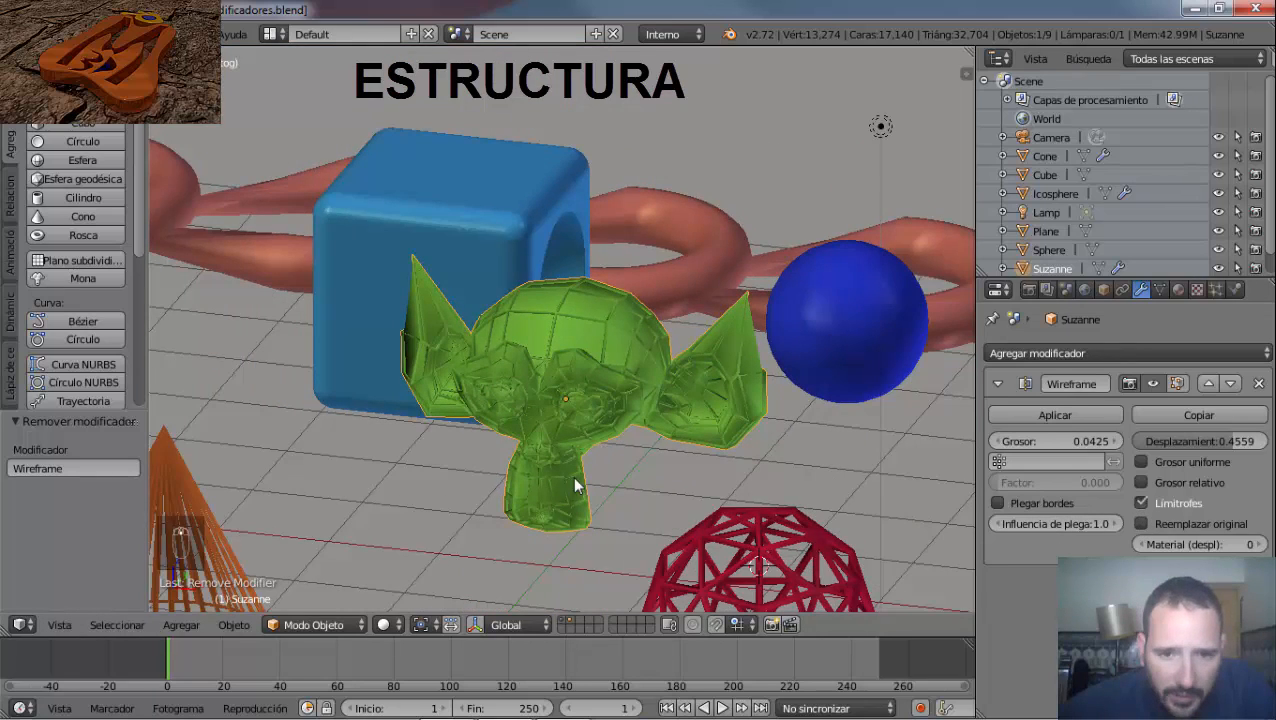
{"action": "middle_click_drag", "start_coordinate": [577, 485], "coordinate": [600, 330]}
{"action": "scroll", "coordinate": [616, 507], "scroll_direction": "up", "scroll_amount": 3}
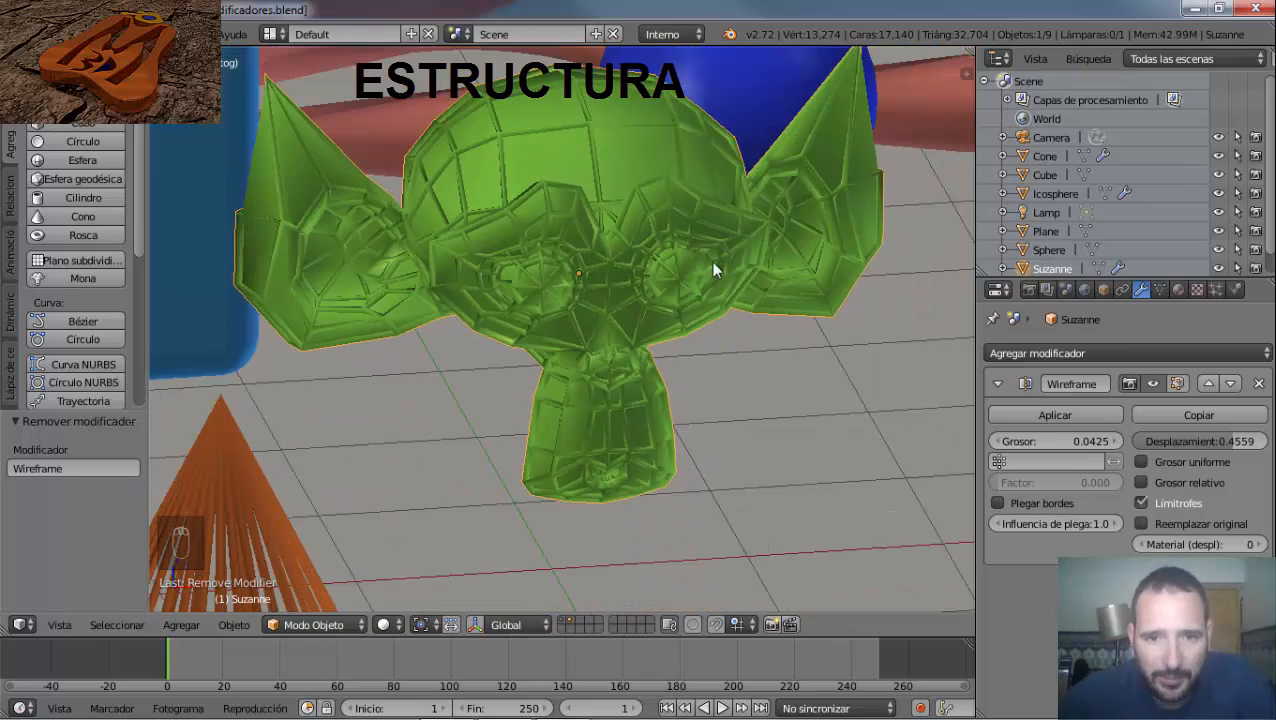
{"action": "middle_click_drag", "start_coordinate": [829, 484], "coordinate": [809, 455]}
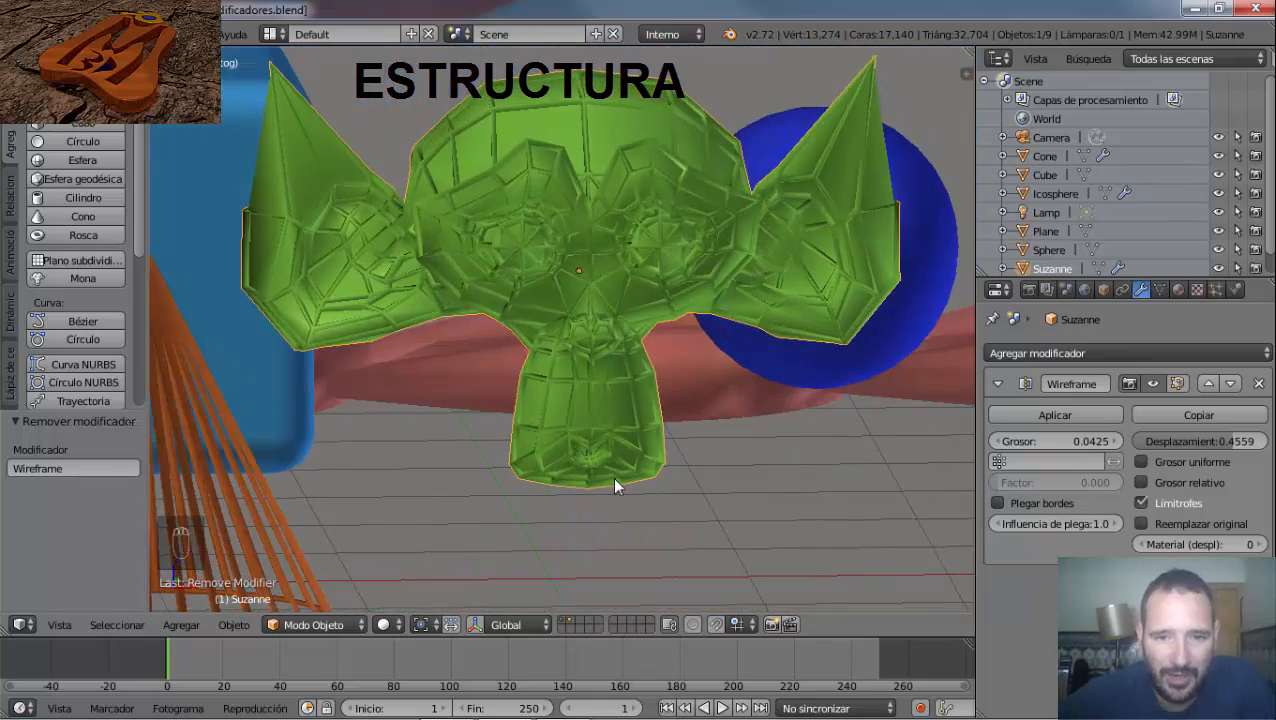
{"action": "scroll", "coordinate": [614, 490], "scroll_direction": "down", "scroll_amount": 5}
{"action": "middle_click_drag", "start_coordinate": [616, 491], "coordinate": [600, 496]}
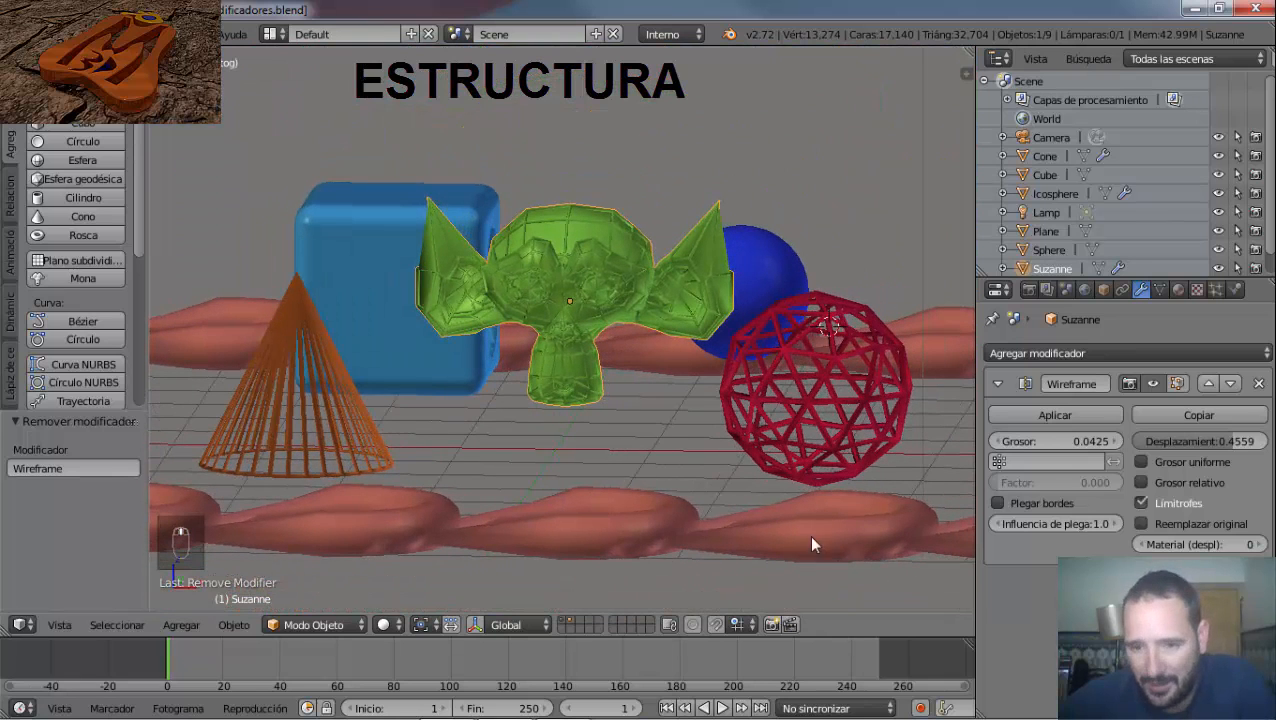
Enable edge creasing (Plegar bordes) in the monkey head's Wireframe modifier and try the same option on the cone.
{"action": "left_click", "coordinate": [997, 503]}
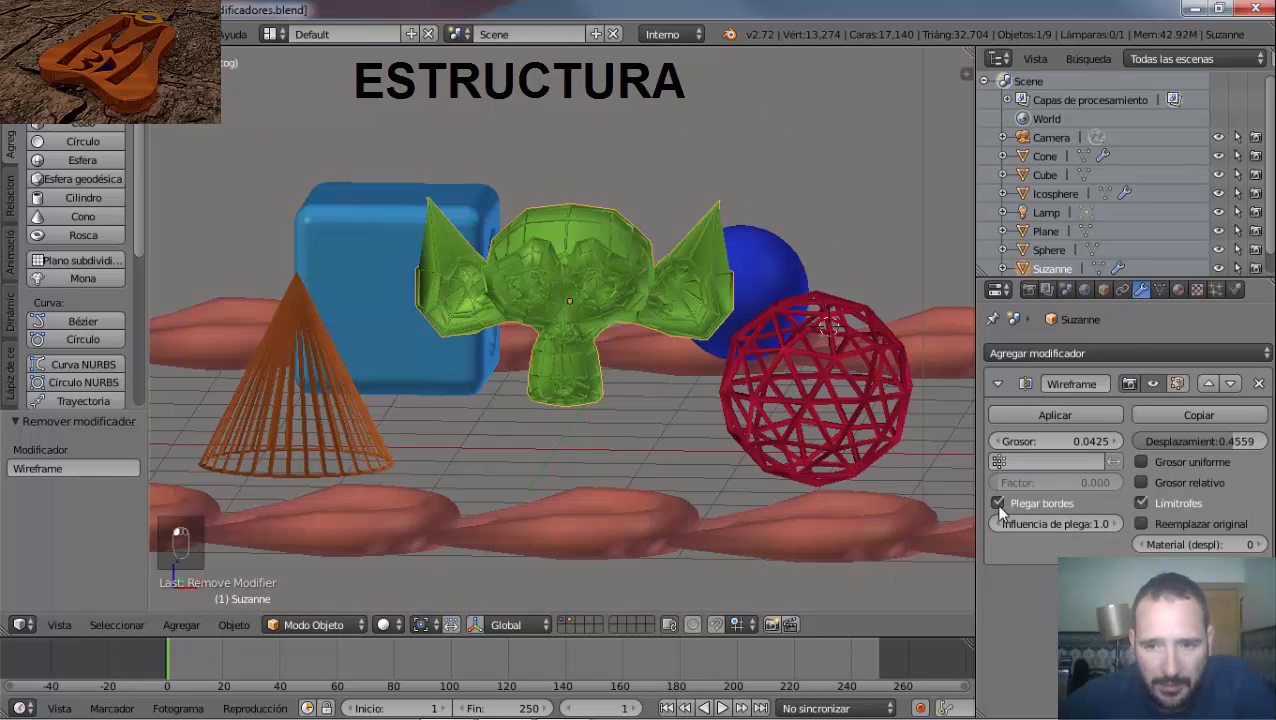
{"action": "right_click", "coordinate": [265, 375]}
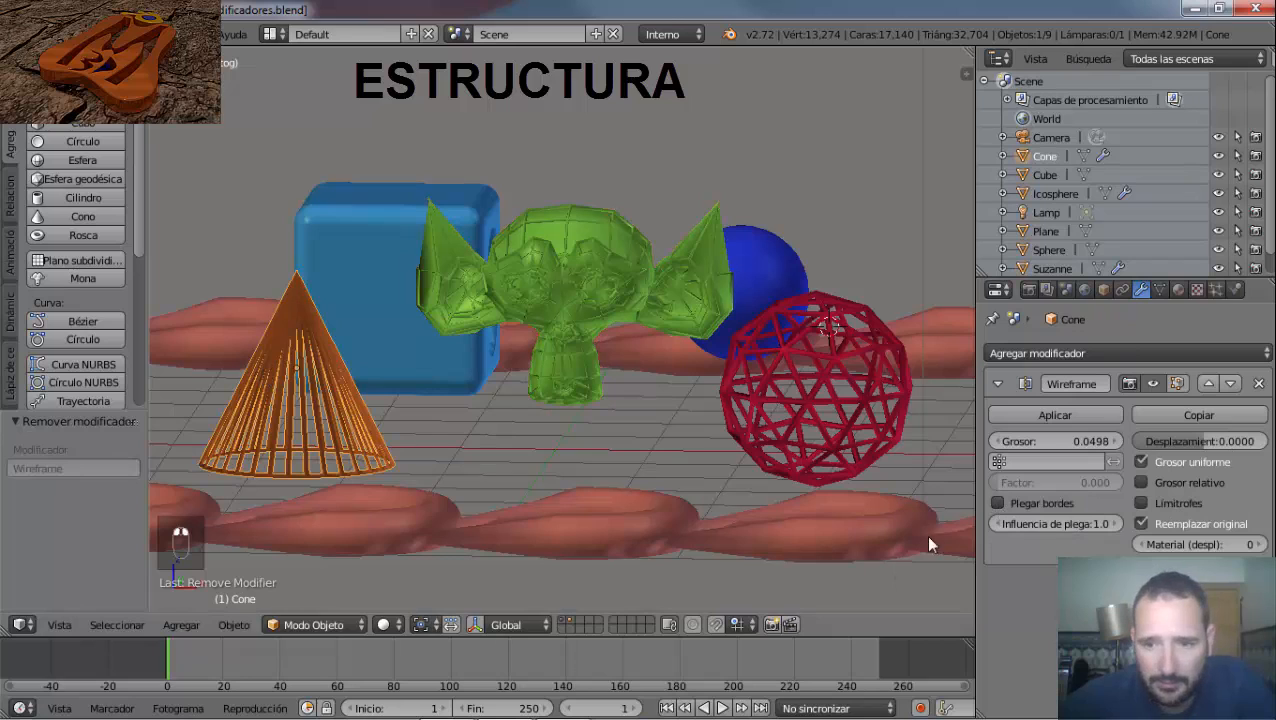
{"action": "left_click", "coordinate": [997, 504]}
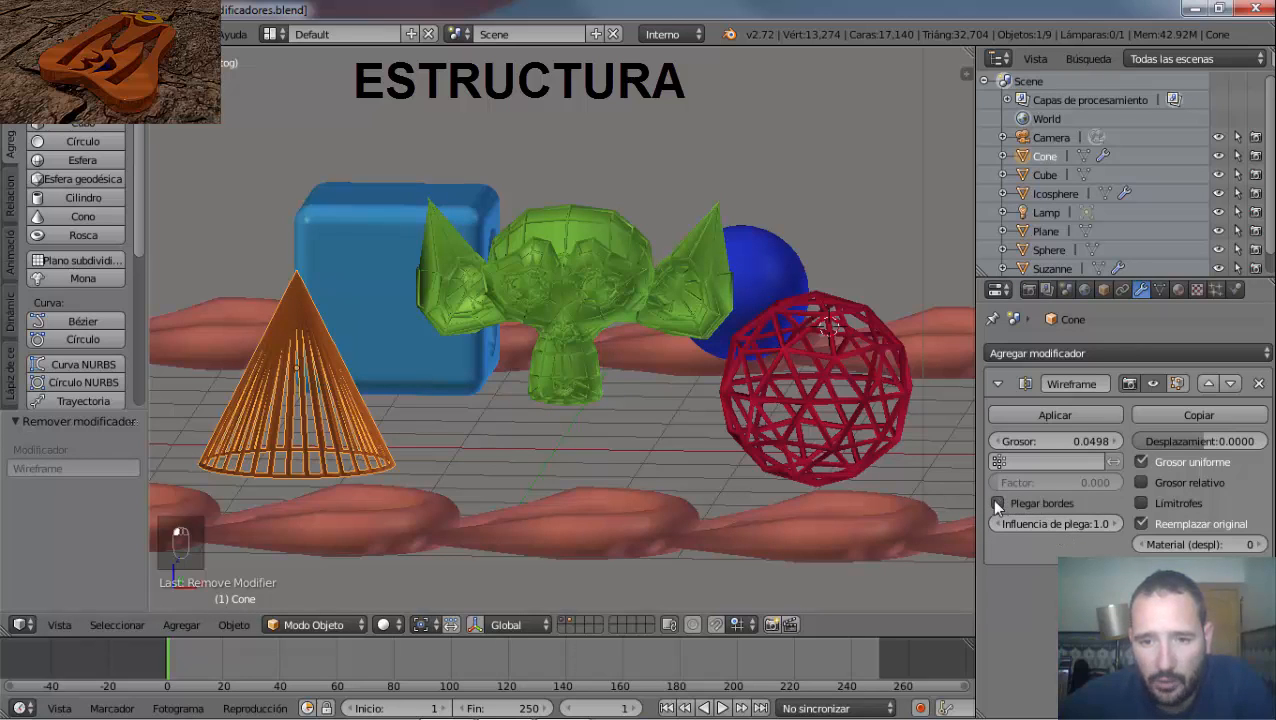
Set the icosphere's crease influence (Influencia de plega) to about 0.9 while trying Plegar bordes, leaving that option off.
{"action": "right_click", "coordinate": [822, 416]}
{"action": "left_click", "coordinate": [997, 504]}
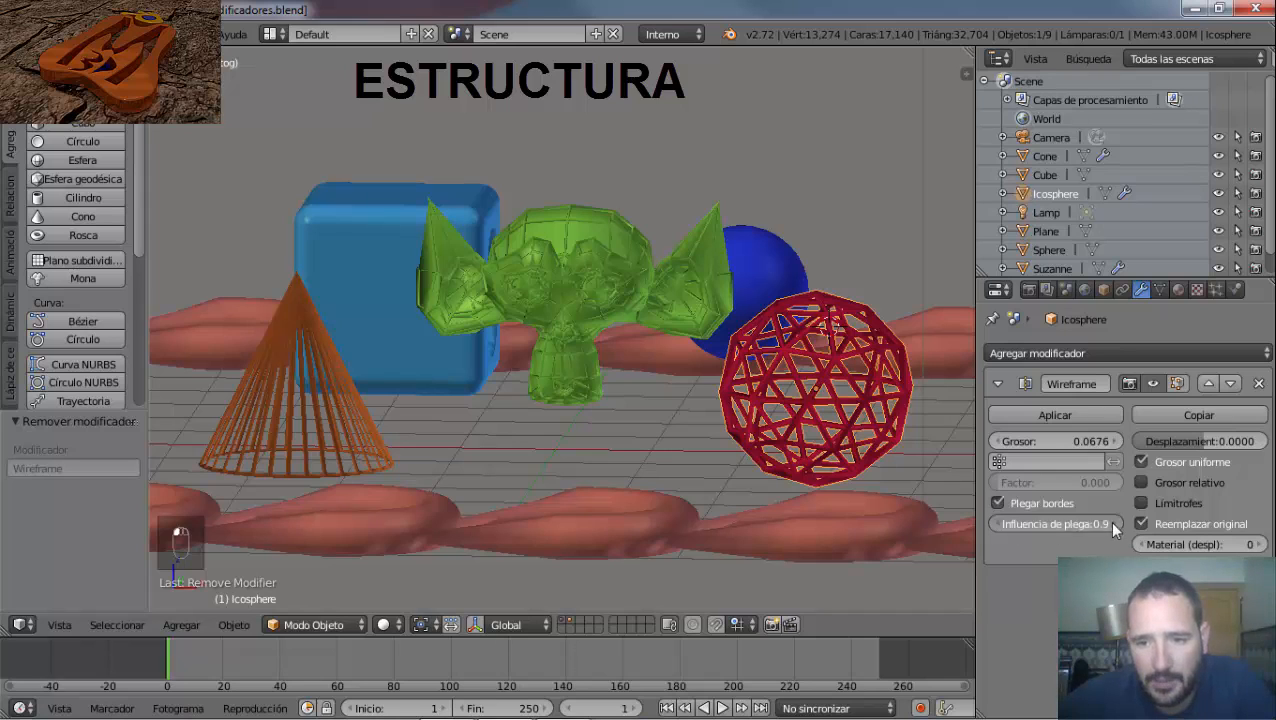
{"action": "left_click", "coordinate": [998, 504]}
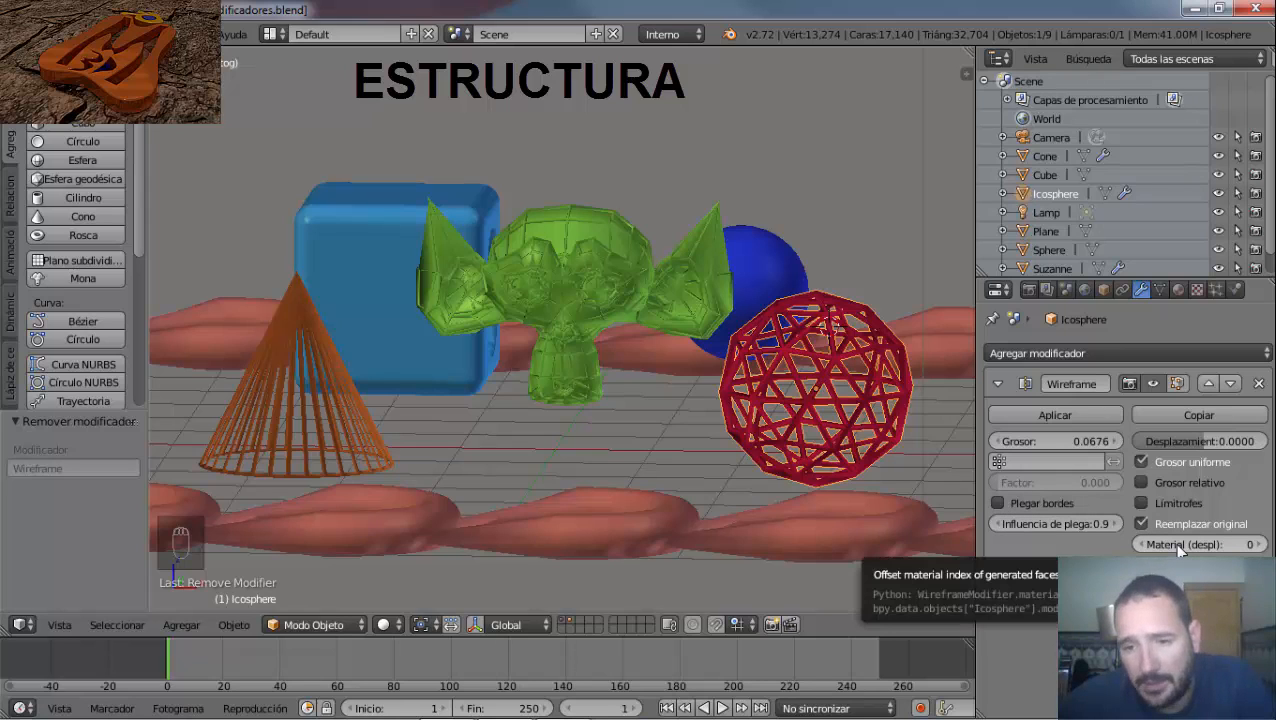
Try different material offset values, such as 32, in the icosphere's Wireframe modifier and reset the offset to 0.
{"action": "left_click_drag", "start_coordinate": [1180, 548], "coordinate": [1228, 553]}
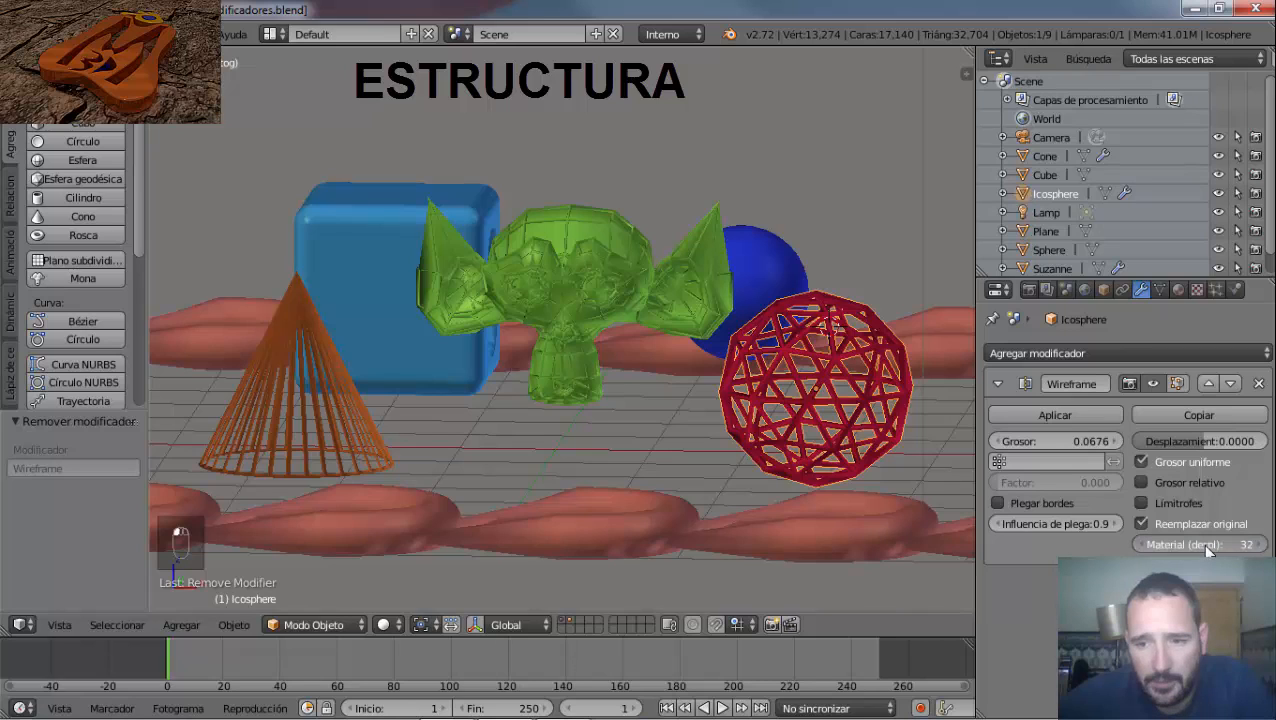
{"action": "left_click_drag", "start_coordinate": [1137, 548], "coordinate": [1103, 547]}
{"action": "left_click", "coordinate": [1240, 545]}
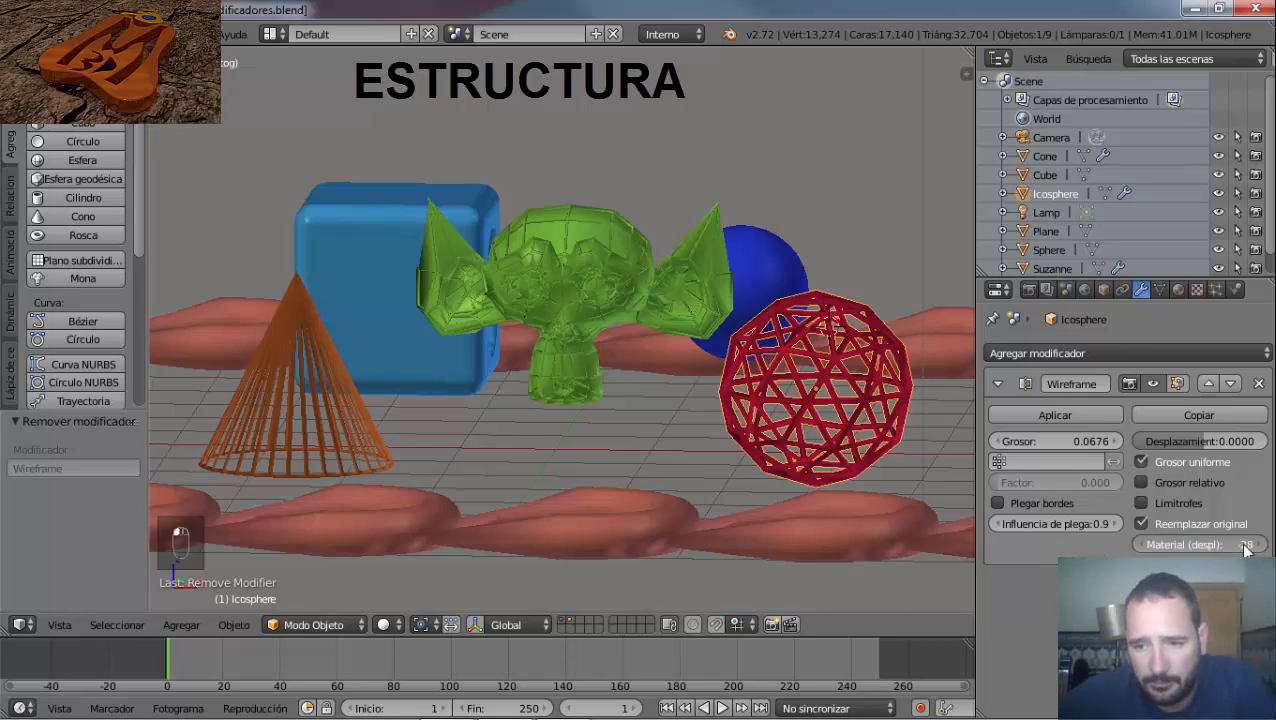
{"action": "type", "text": "0"}
{"action": "key", "text": "Return"}
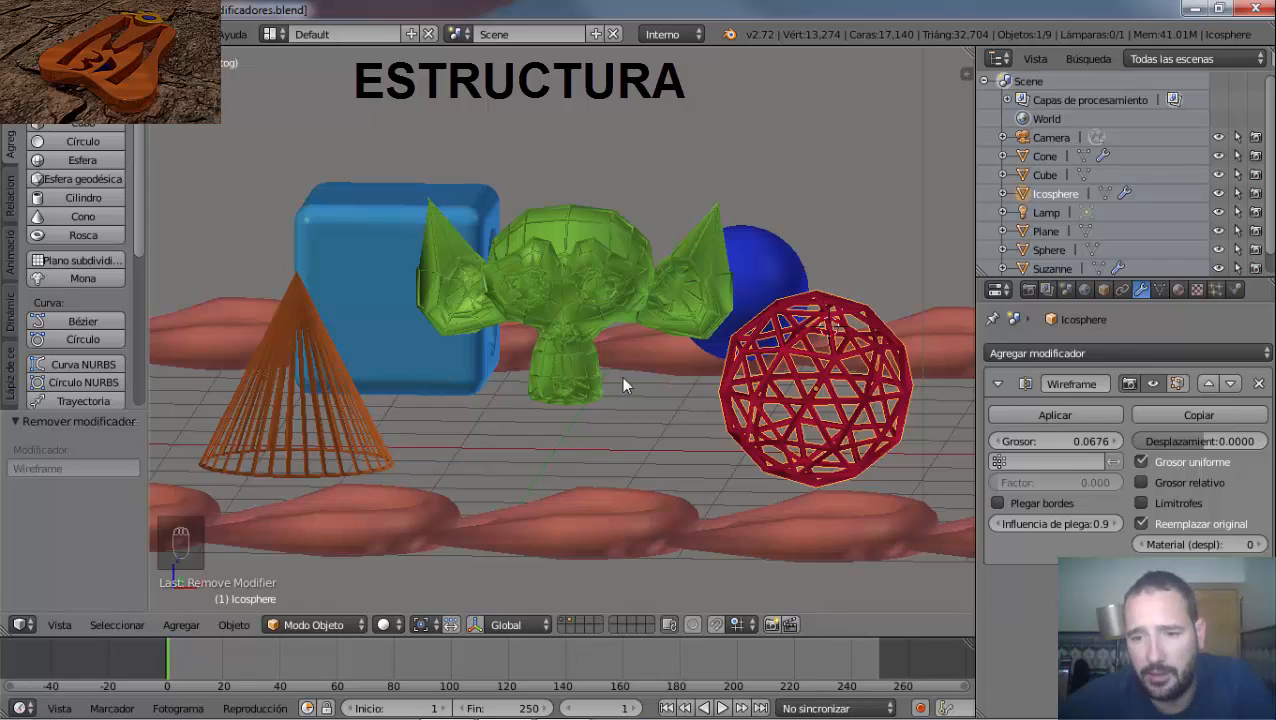
Rotate the blue cube about -77.4° around the global Z axis so its round cavity faces the view.
{"action": "middle_click_drag", "start_coordinate": [660, 358], "coordinate": [579, 395]}
{"action": "right_click", "coordinate": [366, 219]}
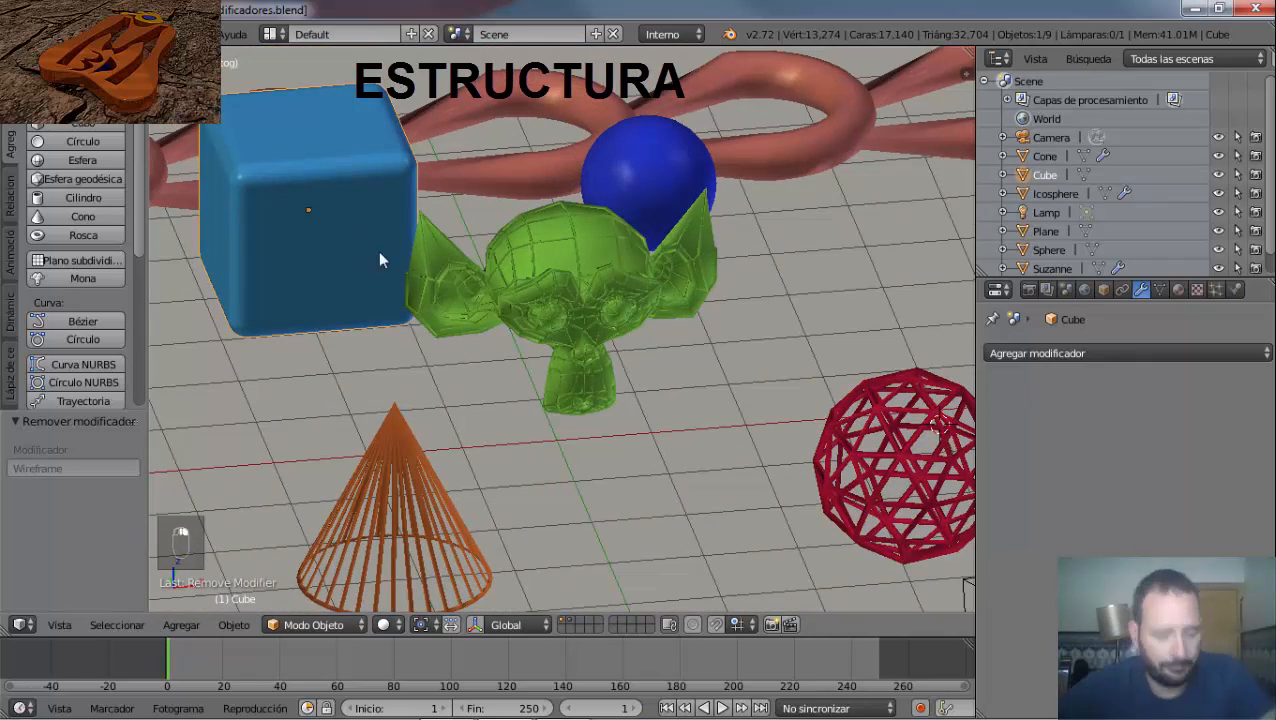
{"action": "key", "text": "r"}
{"action": "key", "text": "z"}
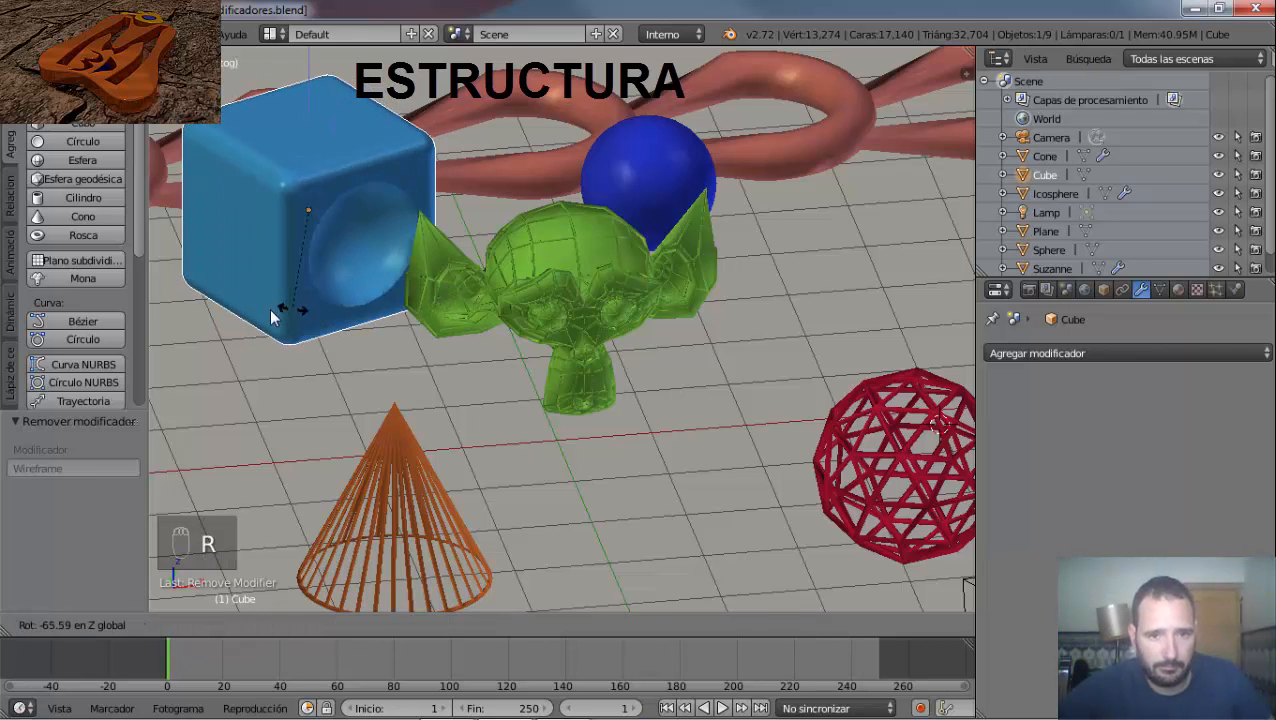
{"action": "left_click", "coordinate": [300, 322]}
{"action": "mouse_move", "coordinate": [531, 463]}
{"action": "middle_mouse_down"}
{"action": "mouse_move", "coordinate": [532, 423]}
{"action": "mouse_move", "coordinate": [526, 465]}
{"action": "middle_mouse_up"}
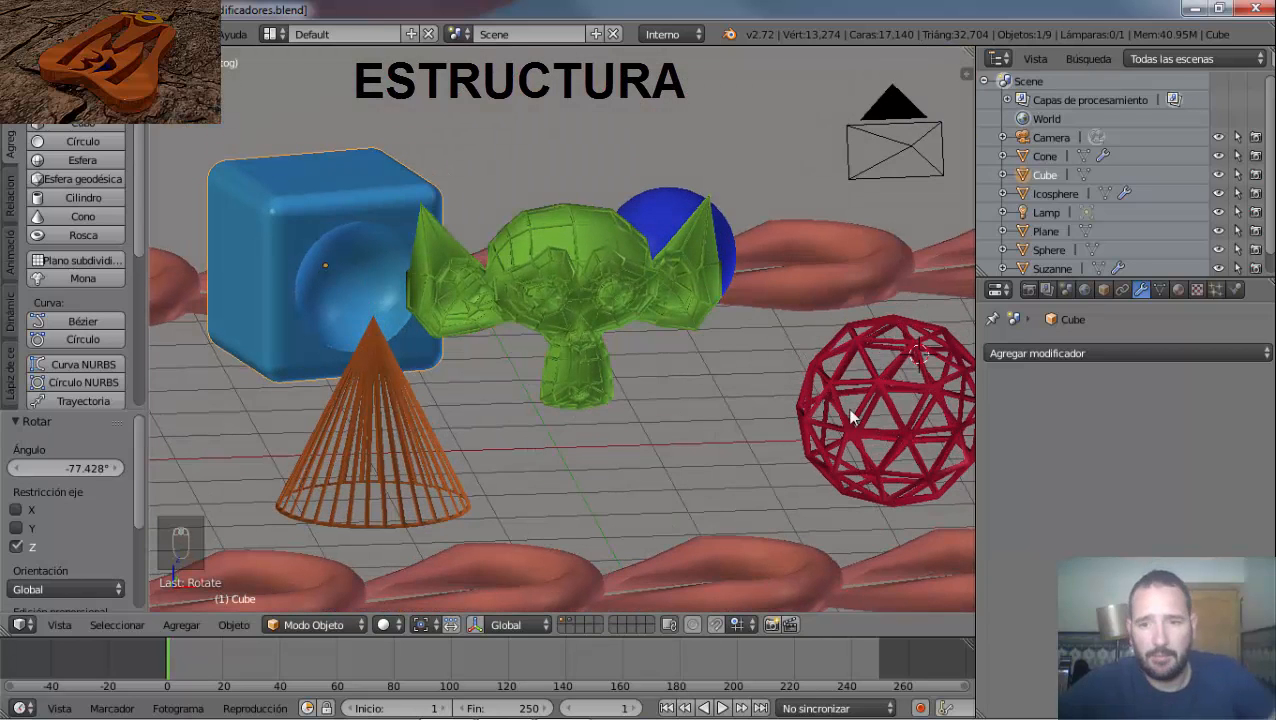
Add a Solidify (Solidificar) modifier to the blue cube, compare it with the icosphere's modifier, and reselect the cube.
{"action": "left_click", "coordinate": [1035, 355]}
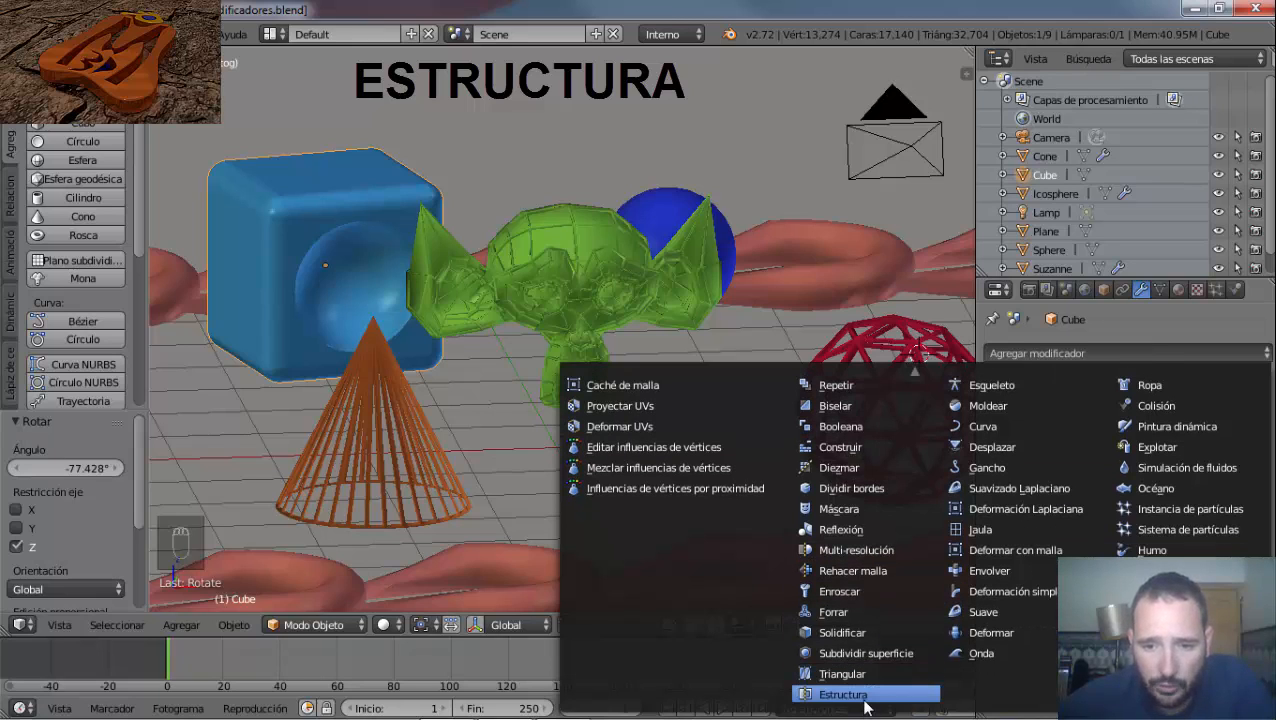
{"action": "left_click", "coordinate": [846, 632]}
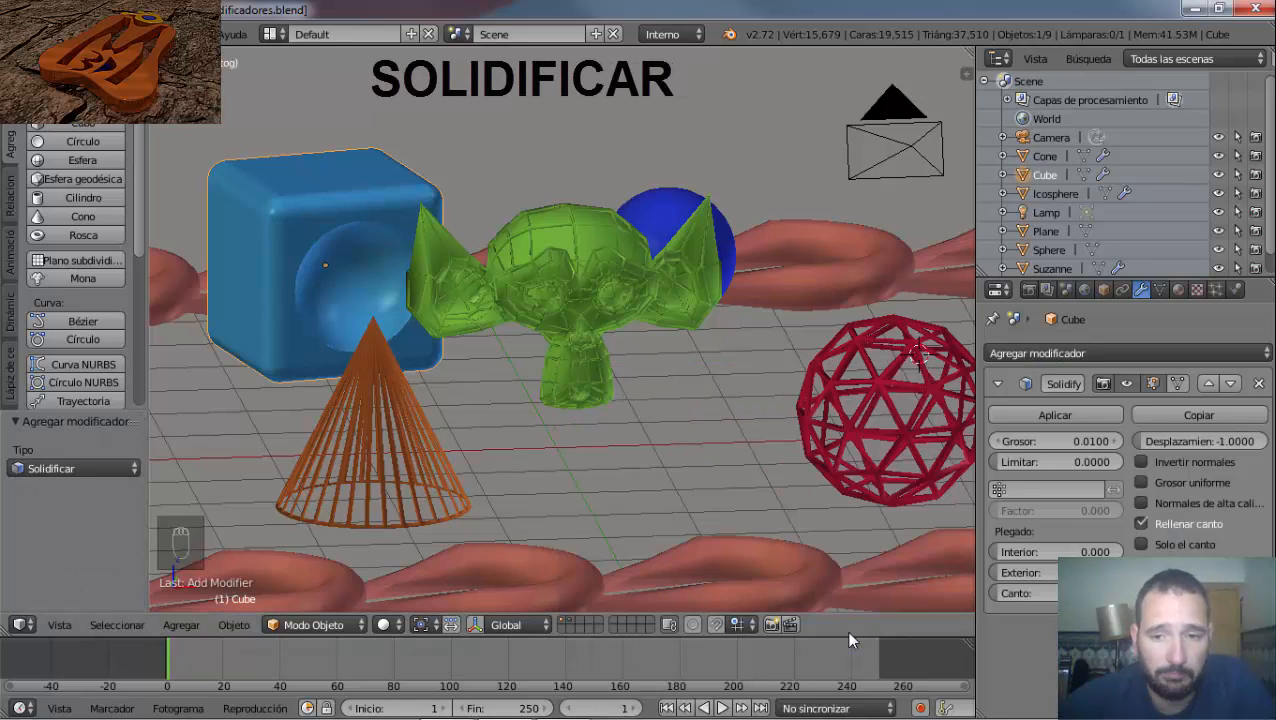
{"action": "scroll", "coordinate": [698, 427], "scroll_direction": "down", "scroll_amount": 3}
{"action": "middle_click_drag", "start_coordinate": [698, 427], "coordinate": [640, 438]}
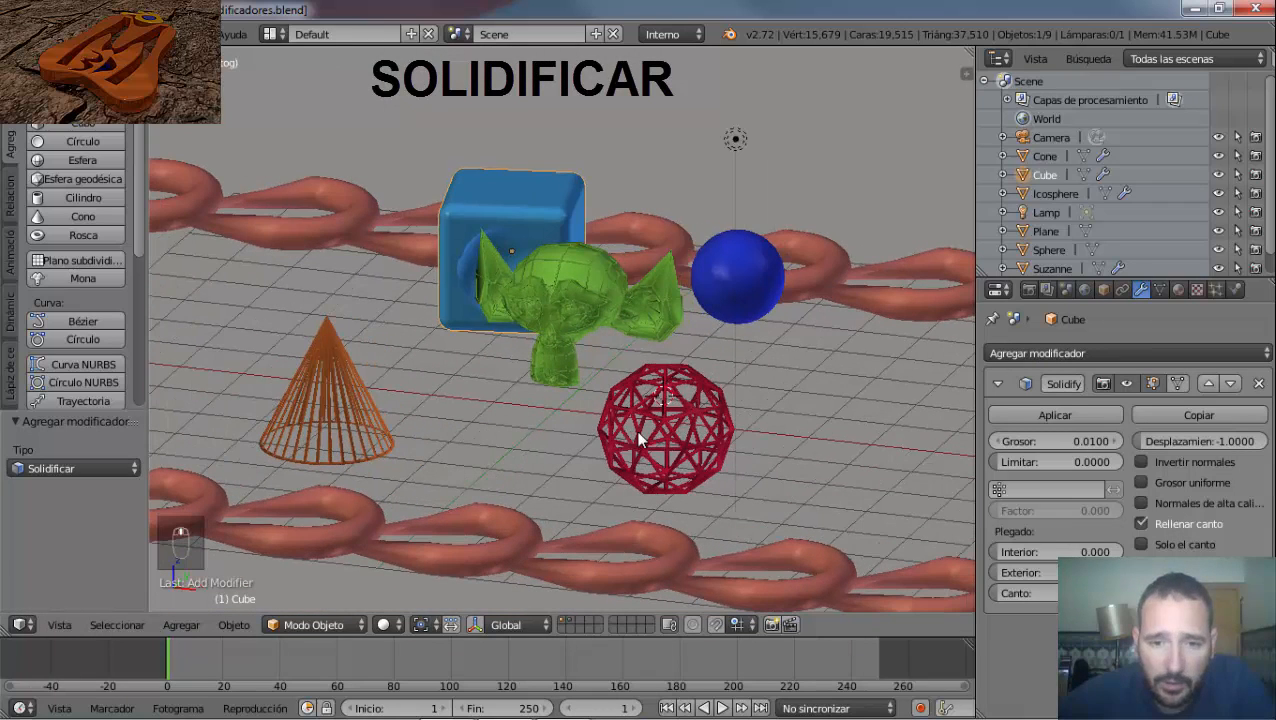
{"action": "right_click", "coordinate": [662, 425]}
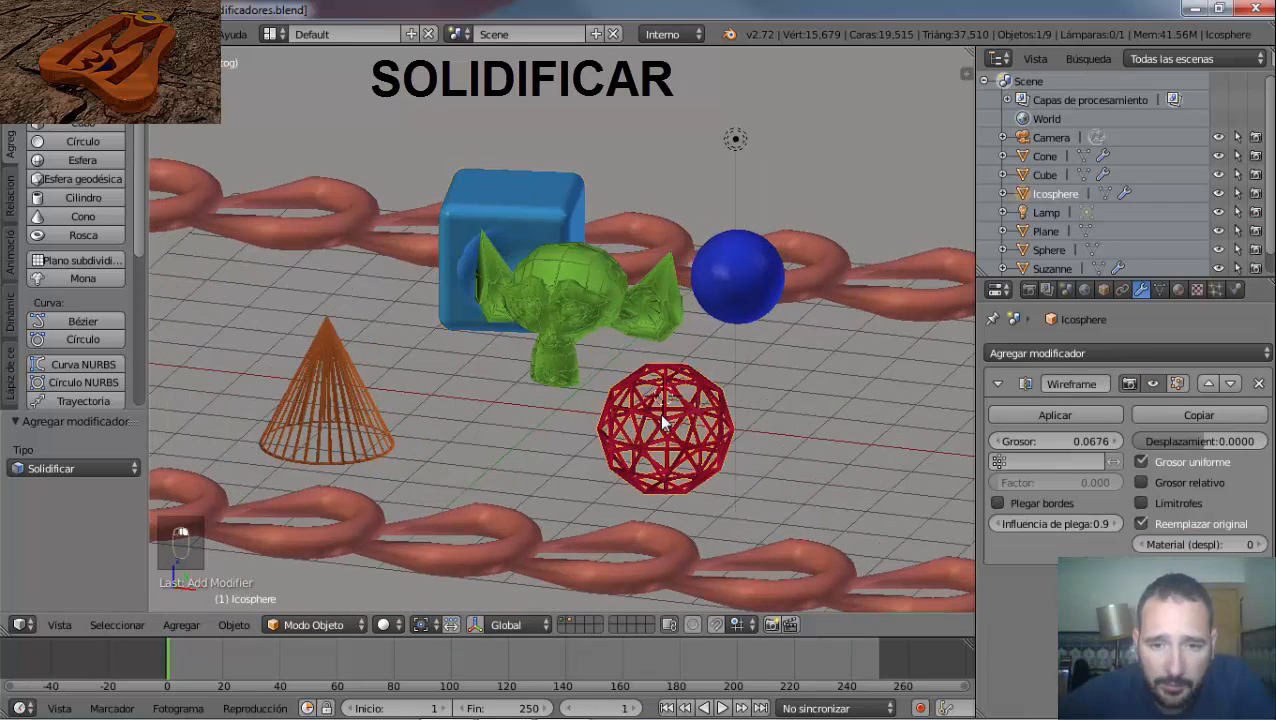
{"action": "right_click", "coordinate": [480, 235]}
{"action": "middle_click_drag", "start_coordinate": [399, 368], "coordinate": [239, 271]}
{"action": "right_click", "coordinate": [287, 301]}
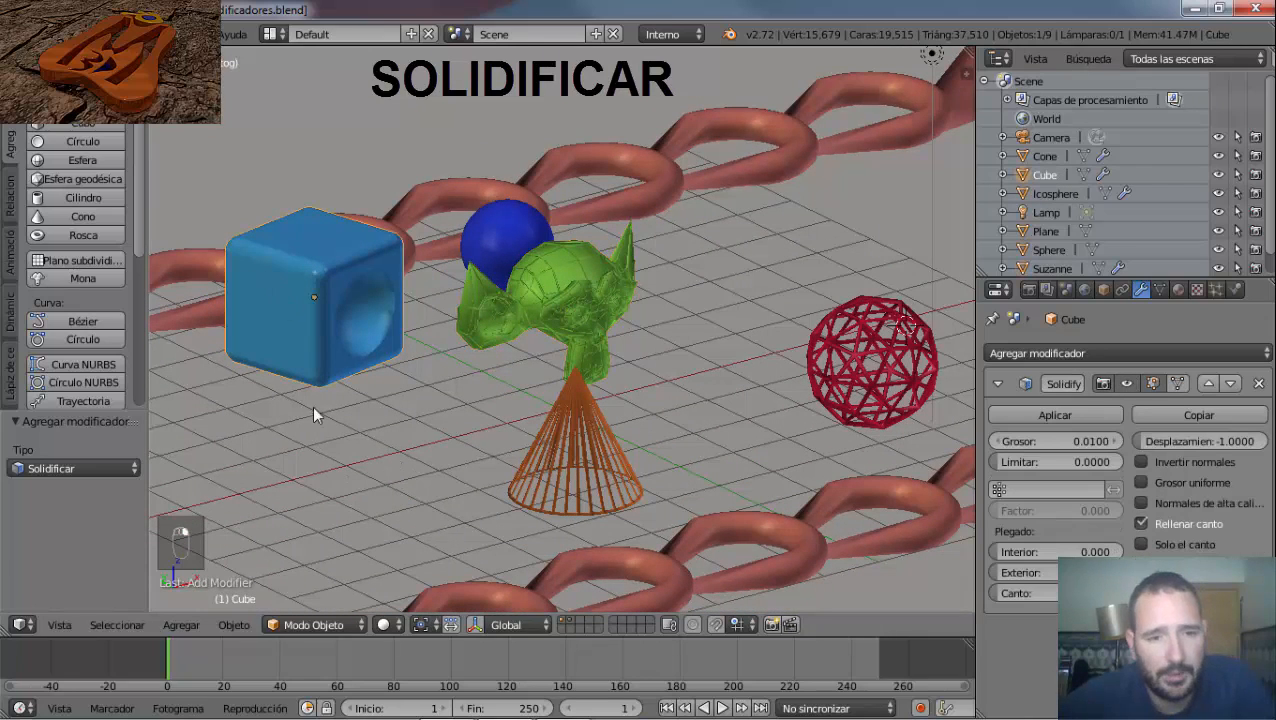
Try positive and negative thickness (Grosor) values in the cube's Solidify modifier, with the limit (Limitar) at about 1.1259.
{"action": "scroll", "coordinate": [331, 348], "scroll_direction": "up", "scroll_amount": 4}
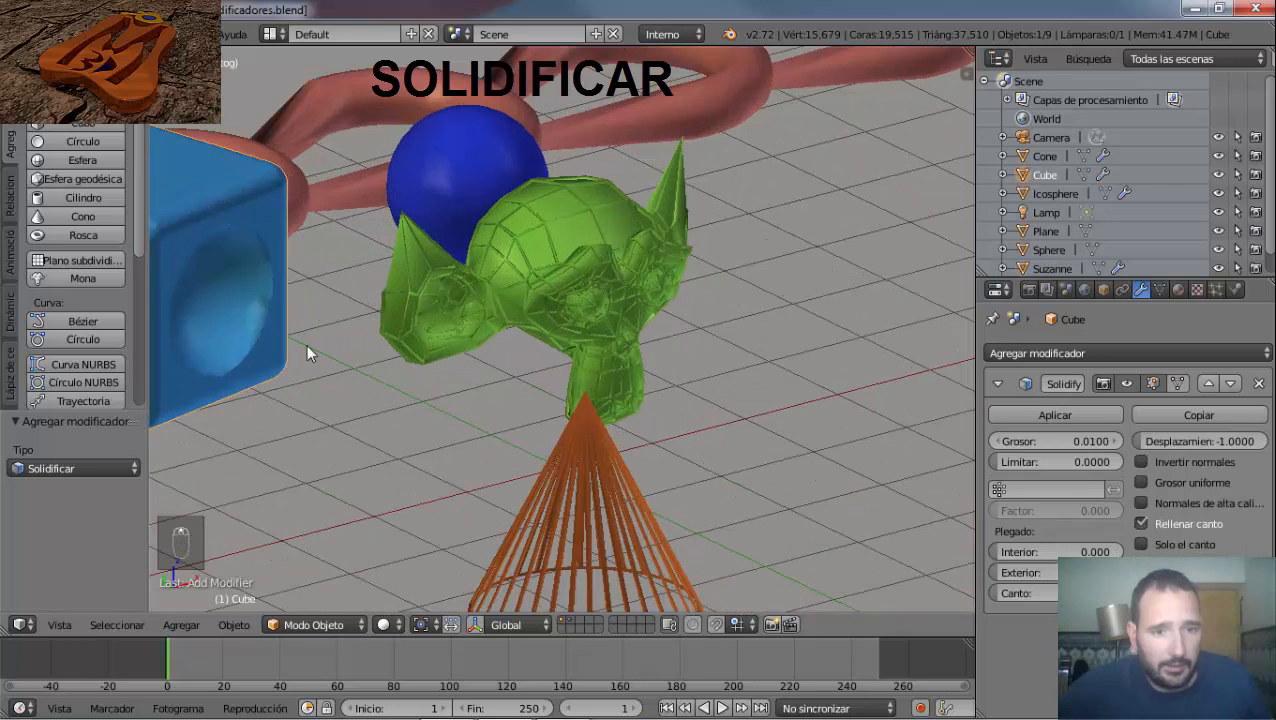
{"action": "middle_click_drag", "start_coordinate": [306, 344], "coordinate": [496, 351], "text": "shift"}
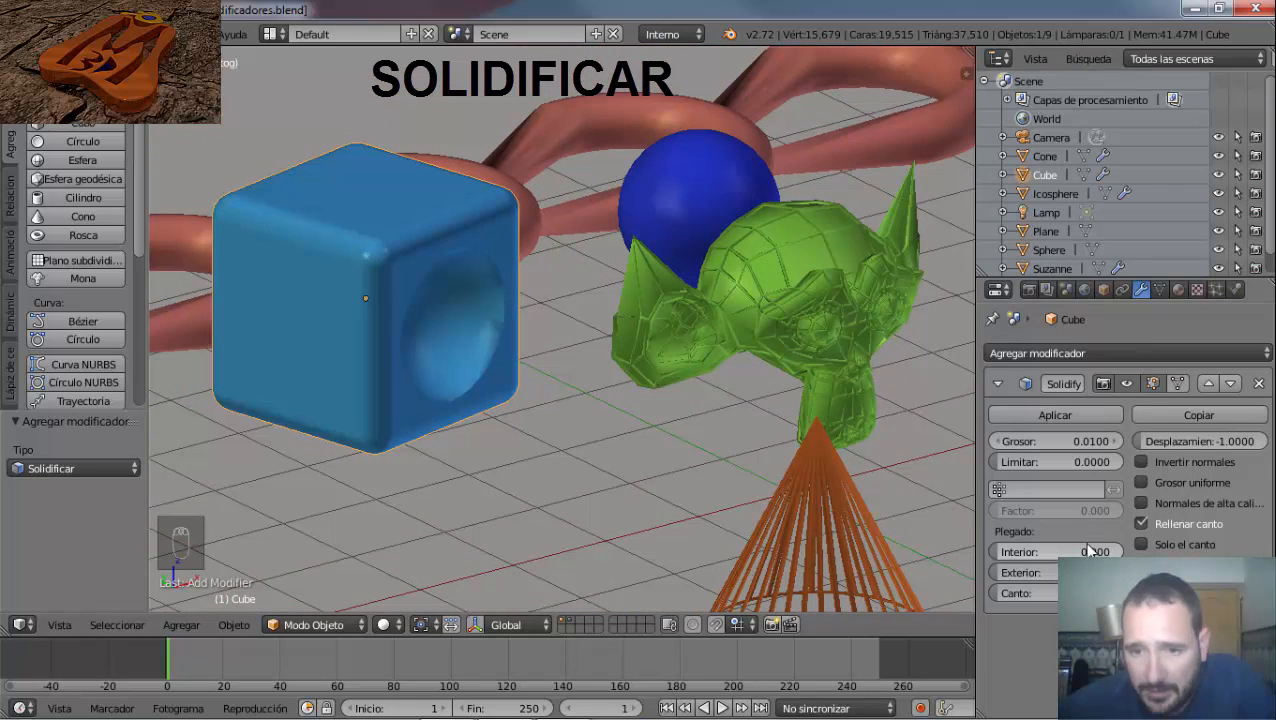
{"action": "left_click", "coordinate": [1112, 441]}
{"action": "left_click", "coordinate": [1112, 441]}
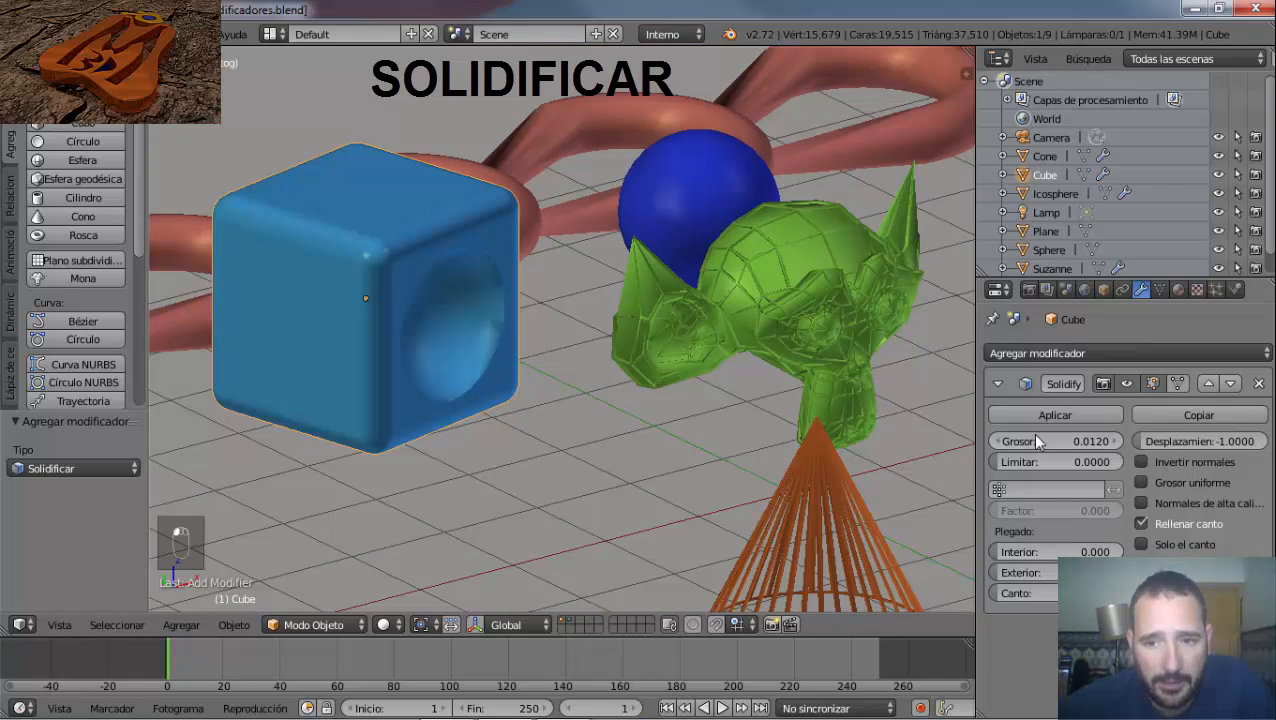
{"action": "left_click_drag", "start_coordinate": [1036, 441], "coordinate": [1008, 113]}
{"action": "left_click_drag", "start_coordinate": [1009, 459], "coordinate": [1200, 442]}
{"action": "left_click_drag", "start_coordinate": [210, 427], "coordinate": [947, 441]}
{"action": "left_click_drag", "start_coordinate": [500, 467], "coordinate": [631, 455]}
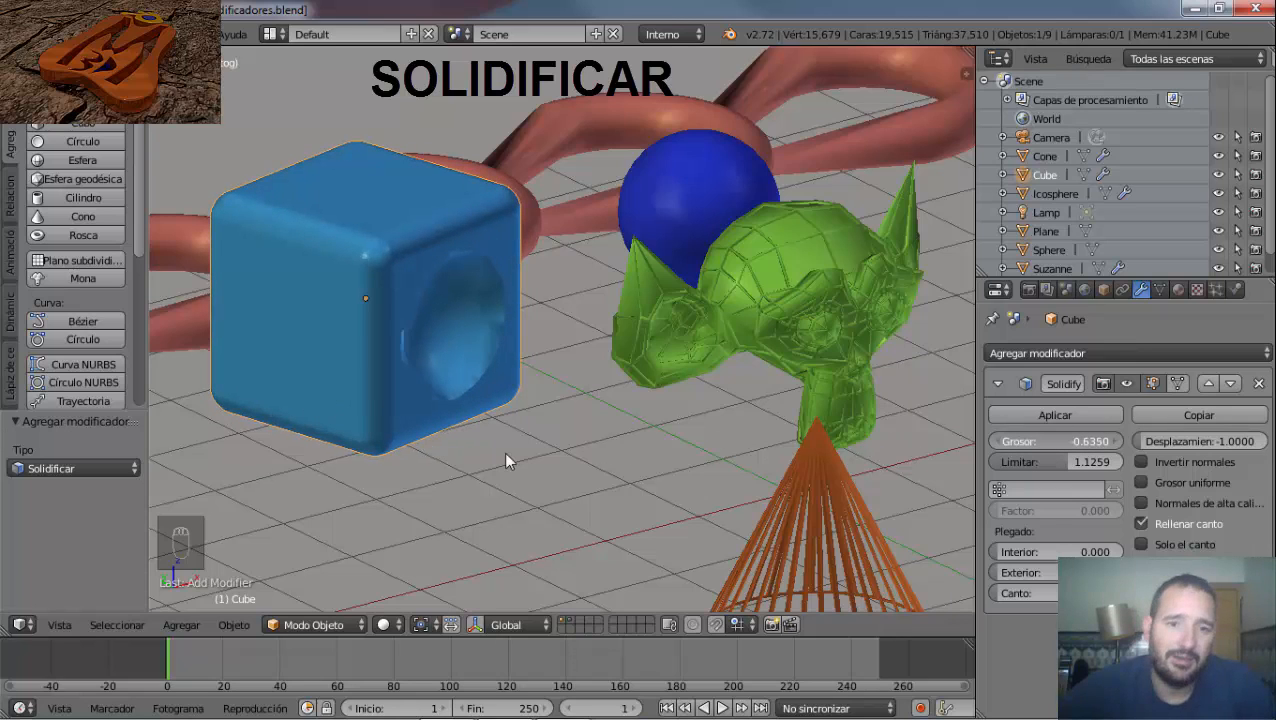
{"action": "left_click_drag", "start_coordinate": [505, 461], "coordinate": [147, 420]}
{"action": "left_click_drag", "start_coordinate": [253, 417], "coordinate": [557, 481]}
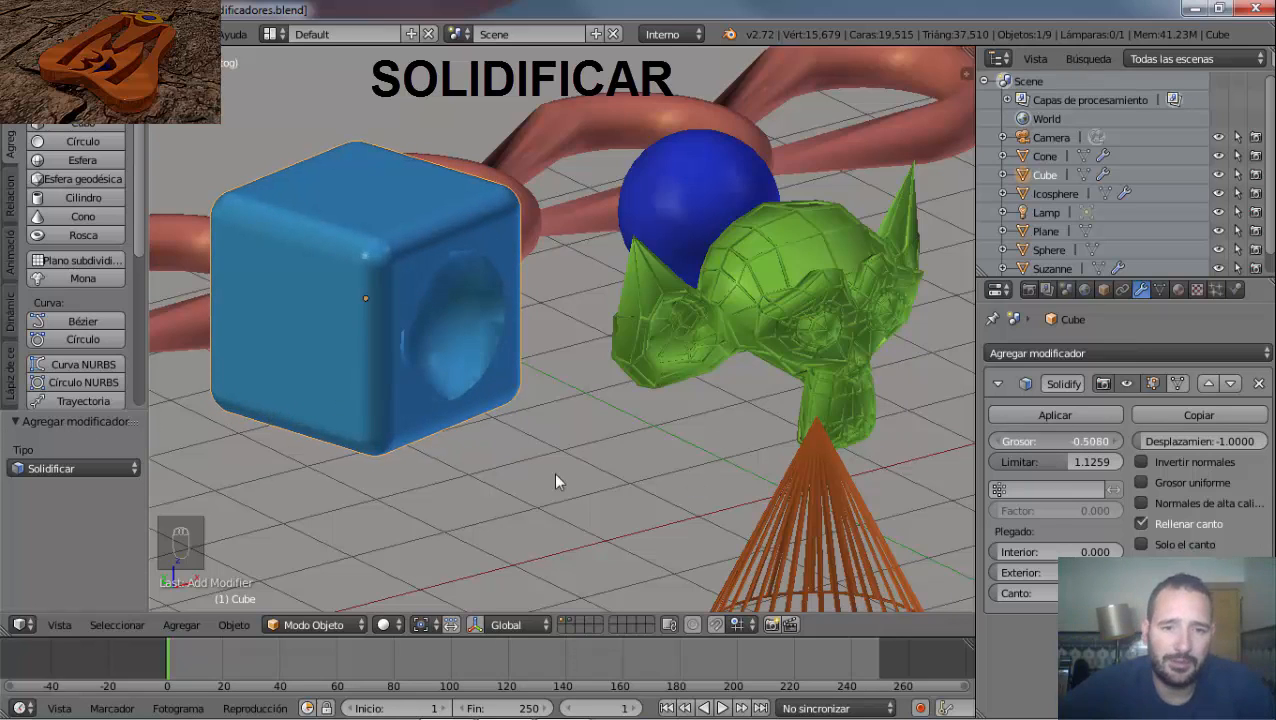
Try lower Solidify limits of about 0.7556, 0.0889 and 0.6815 on the cube, varying the thickness down to 0.0600.
{"action": "left_click_drag", "start_coordinate": [1007, 460], "coordinate": [1263, 468]}
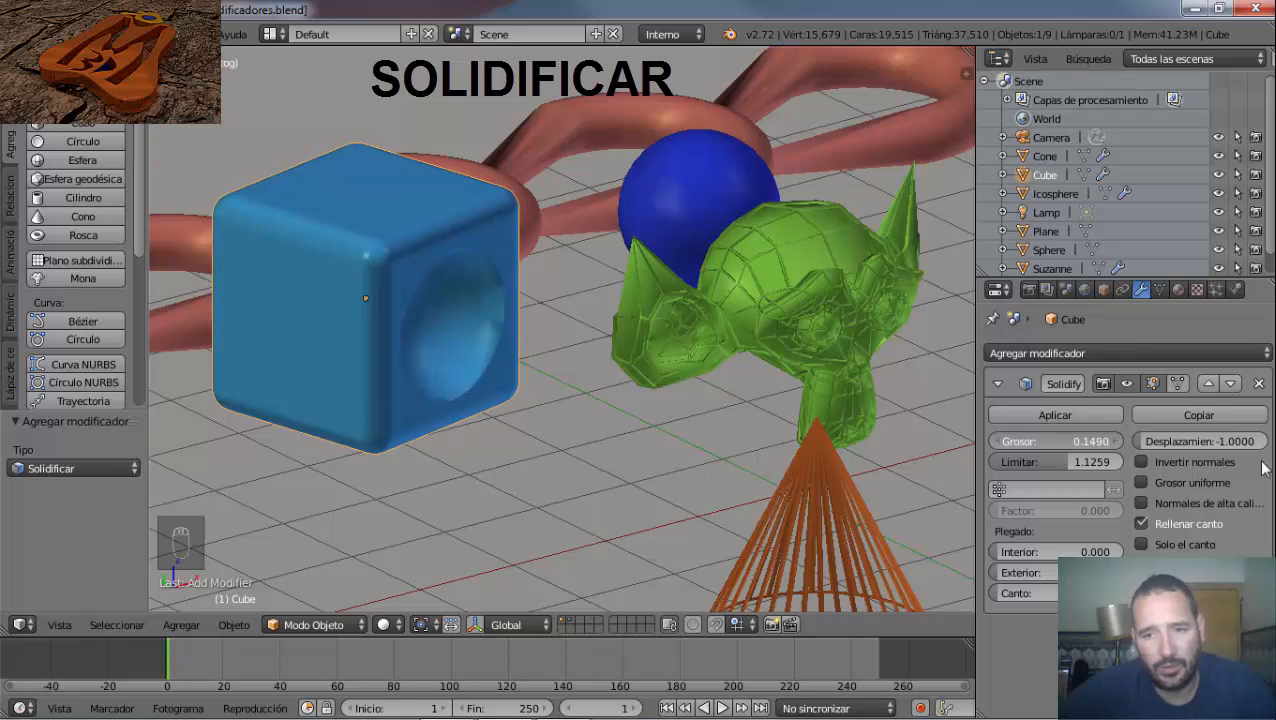
{"action": "left_click_drag", "start_coordinate": [106, 456], "coordinate": [1041, 460]}
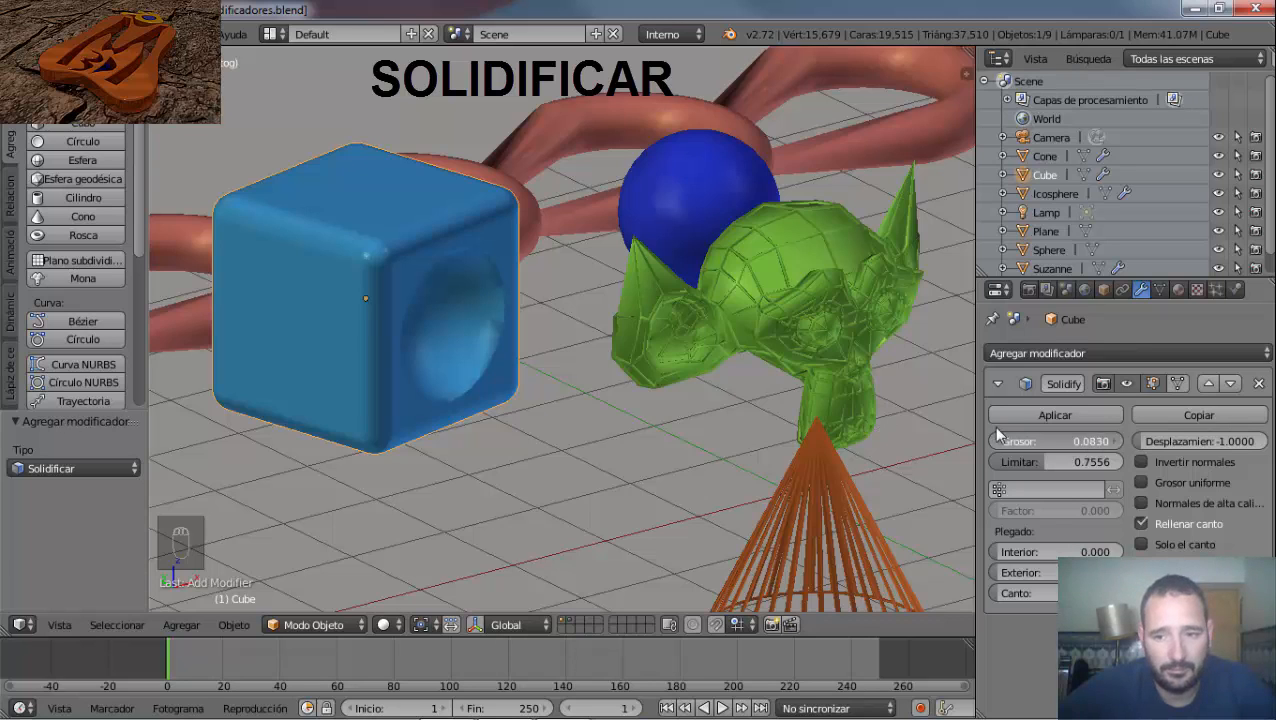
{"action": "left_click_drag", "start_coordinate": [1240, 427], "coordinate": [1050, 445]}
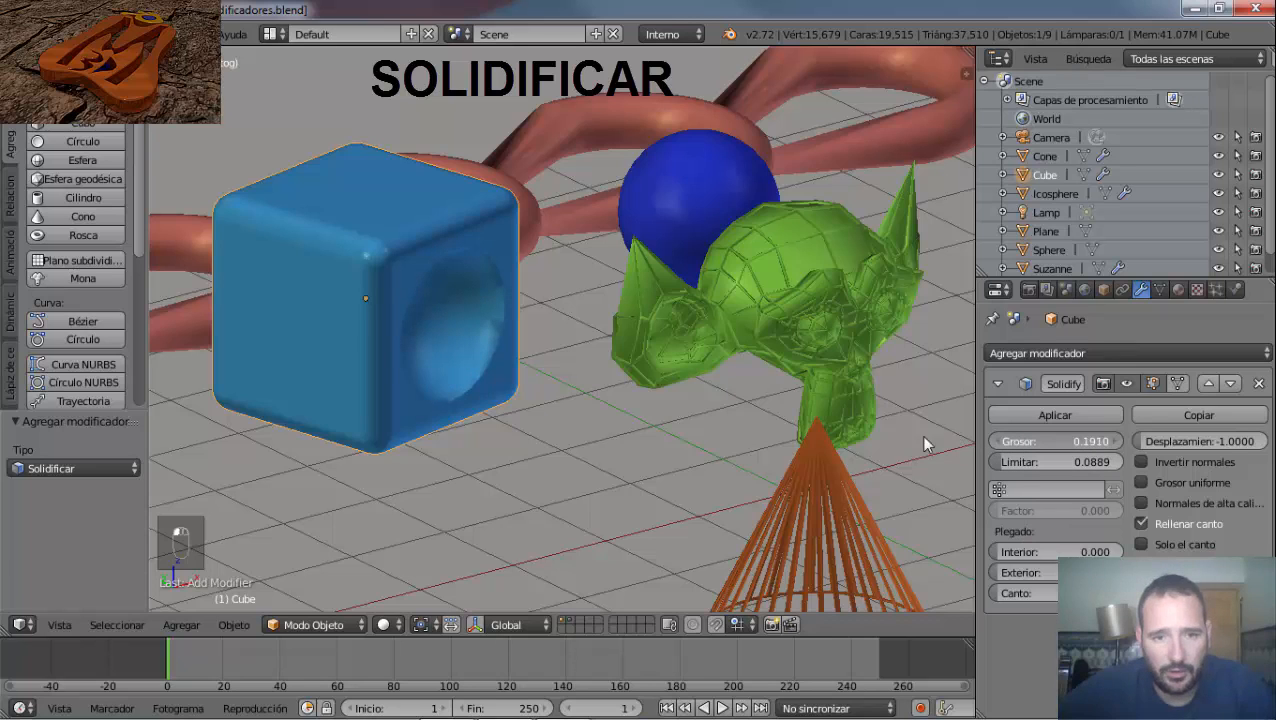
{"action": "left_click_drag", "start_coordinate": [920, 435], "coordinate": [829, 708]}
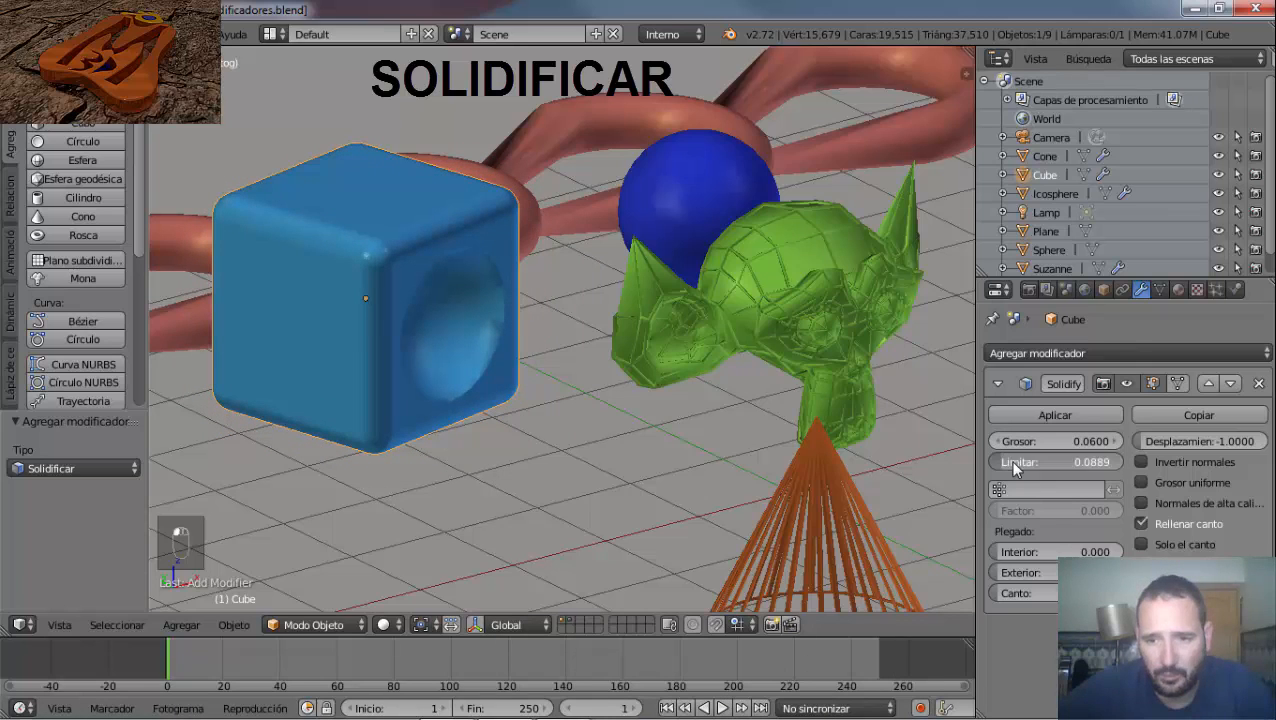
{"action": "left_click_drag", "start_coordinate": [1039, 460], "coordinate": [1047, 460]}
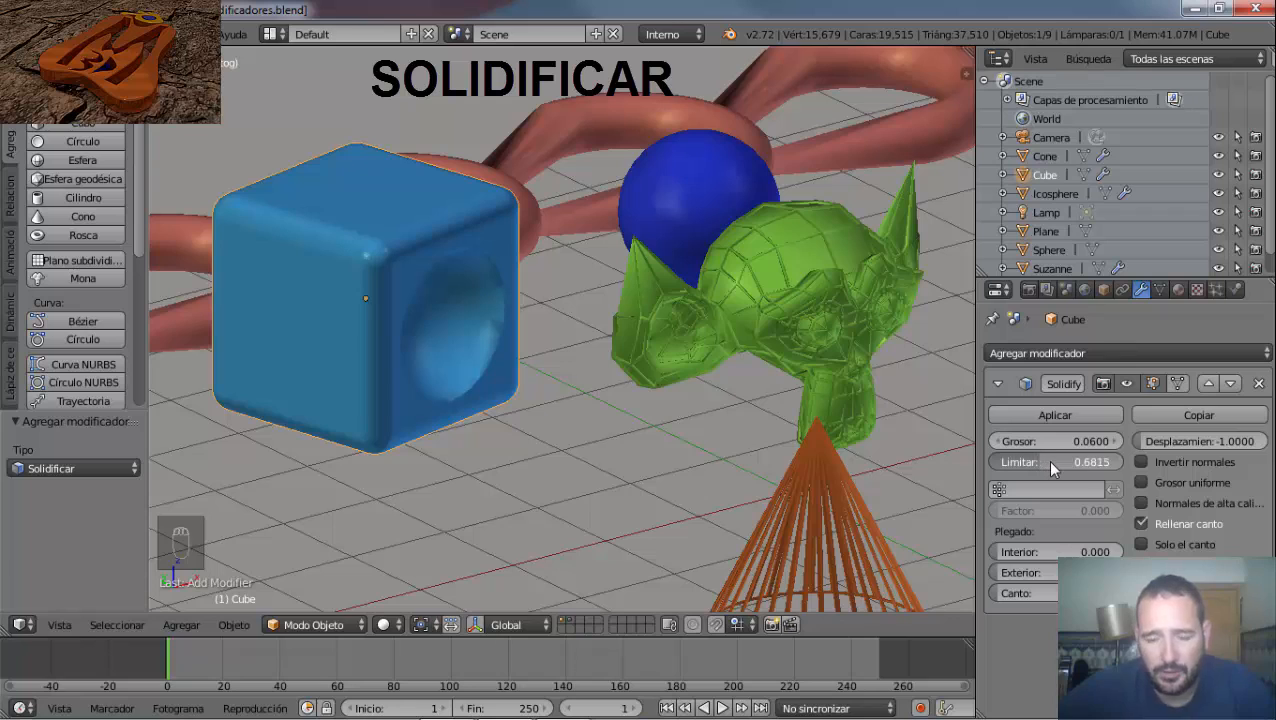
Undo the Solidify thickness and limit trials and set the cube's thickness to -0.0750, keeping the offset at -1.0000.
{"action": "key", "text": "ctrl+z"}
{"action": "key", "text": "ctrl+z"}
{"action": "key", "text": "ctrl+z"}
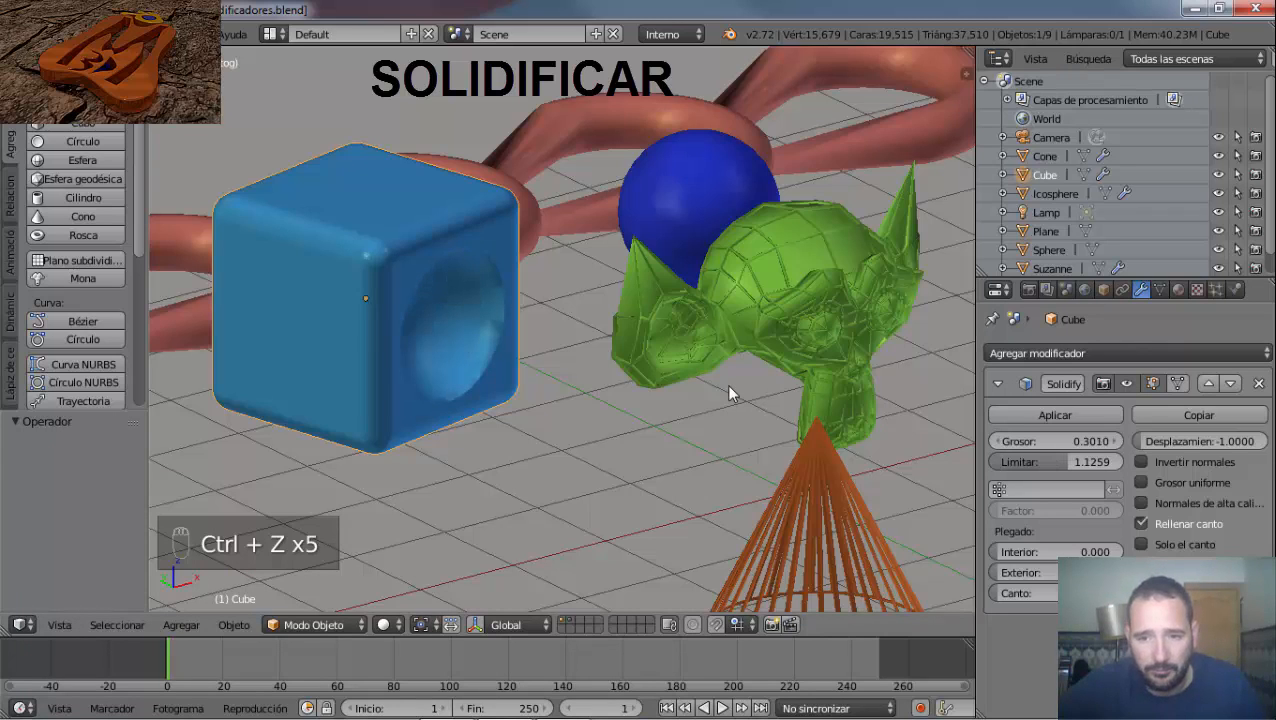
{"action": "key", "text": "ctrl+z"}
{"action": "key", "text": "ctrl+z"}
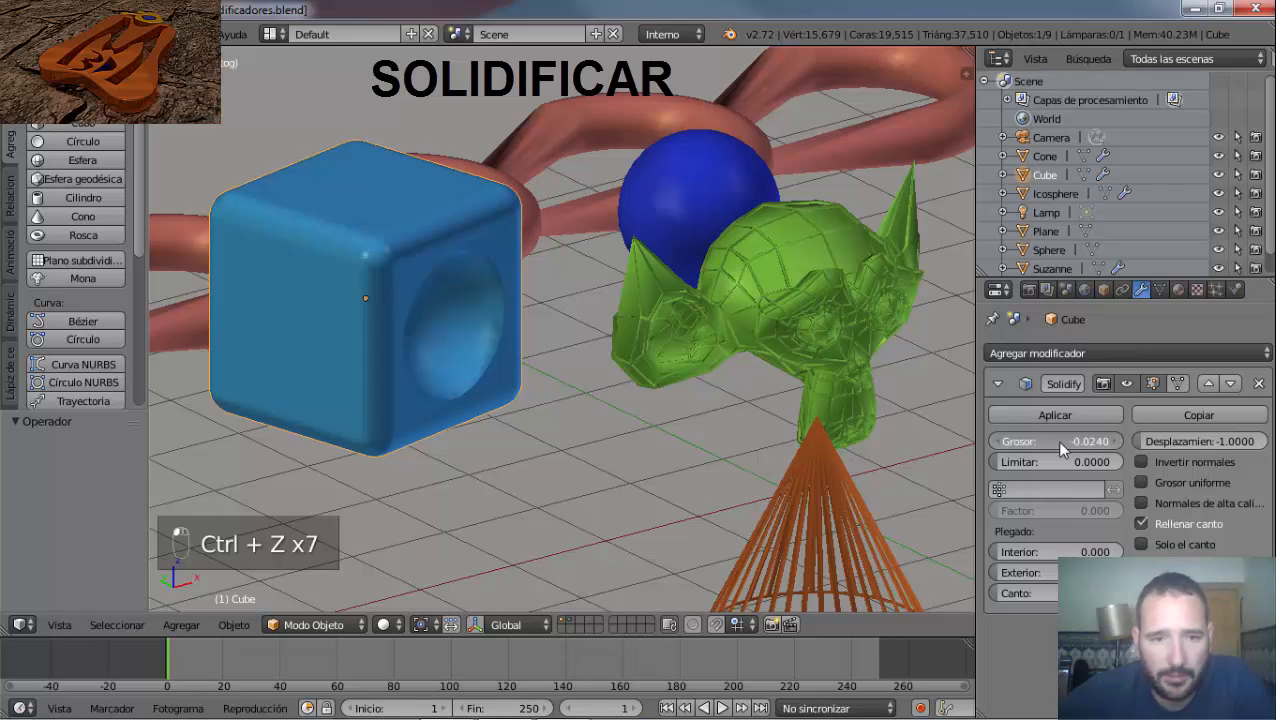
{"action": "left_click_drag", "start_coordinate": [1056, 440], "coordinate": [1130, 455]}
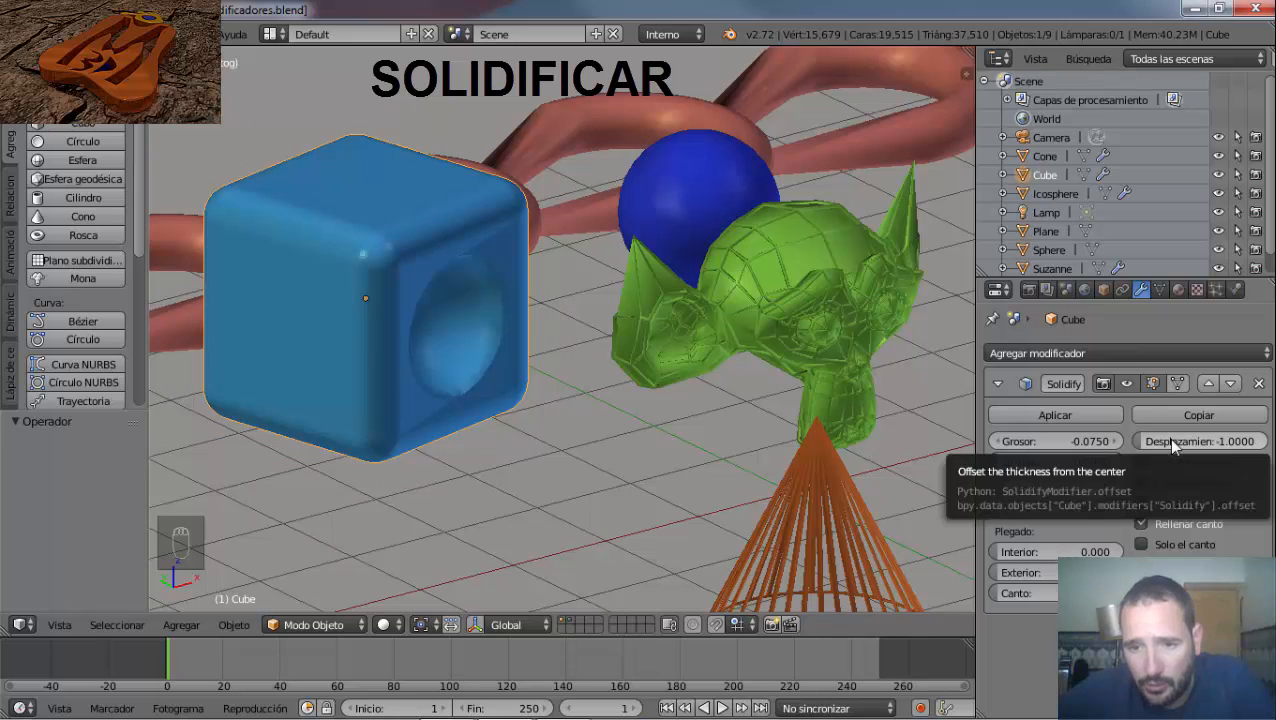
{"action": "left_click_drag", "start_coordinate": [1167, 438], "coordinate": [1142, 502]}
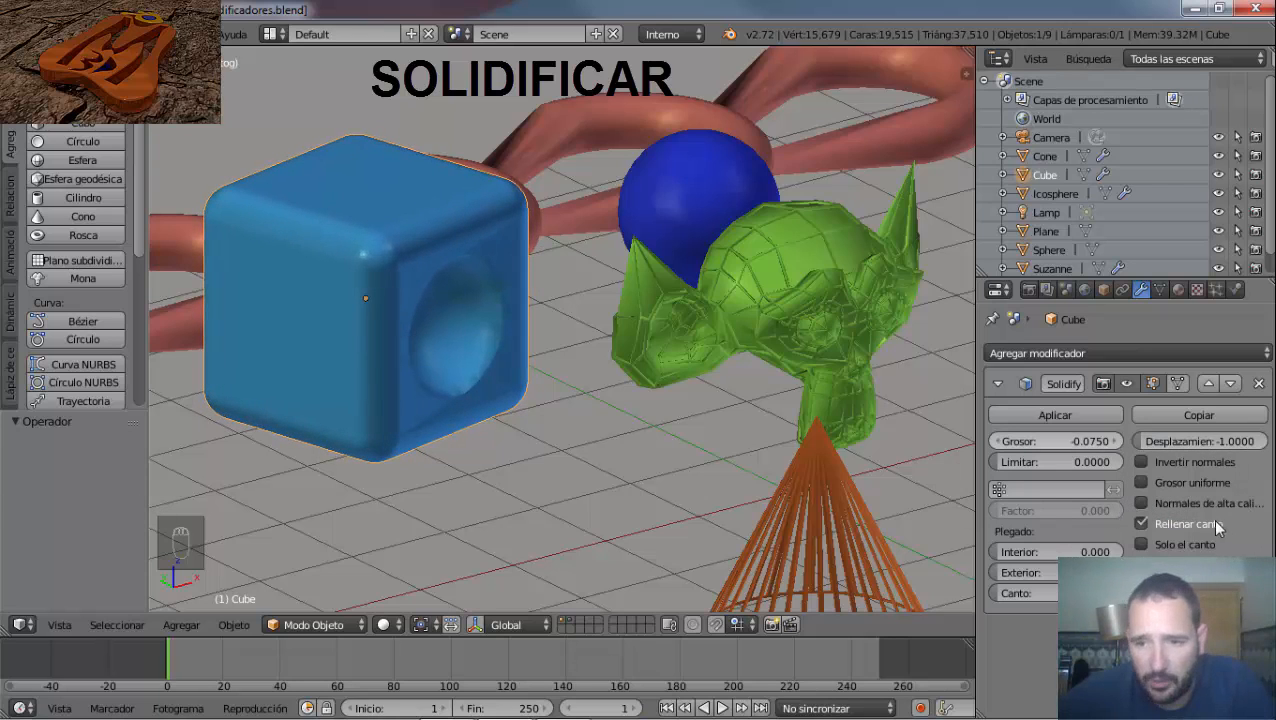
Toggle Invertir normales and Grosor uniforme on and back off in the cube's Solidify modifier to compare their effects.
{"action": "left_click", "coordinate": [1141, 462]}
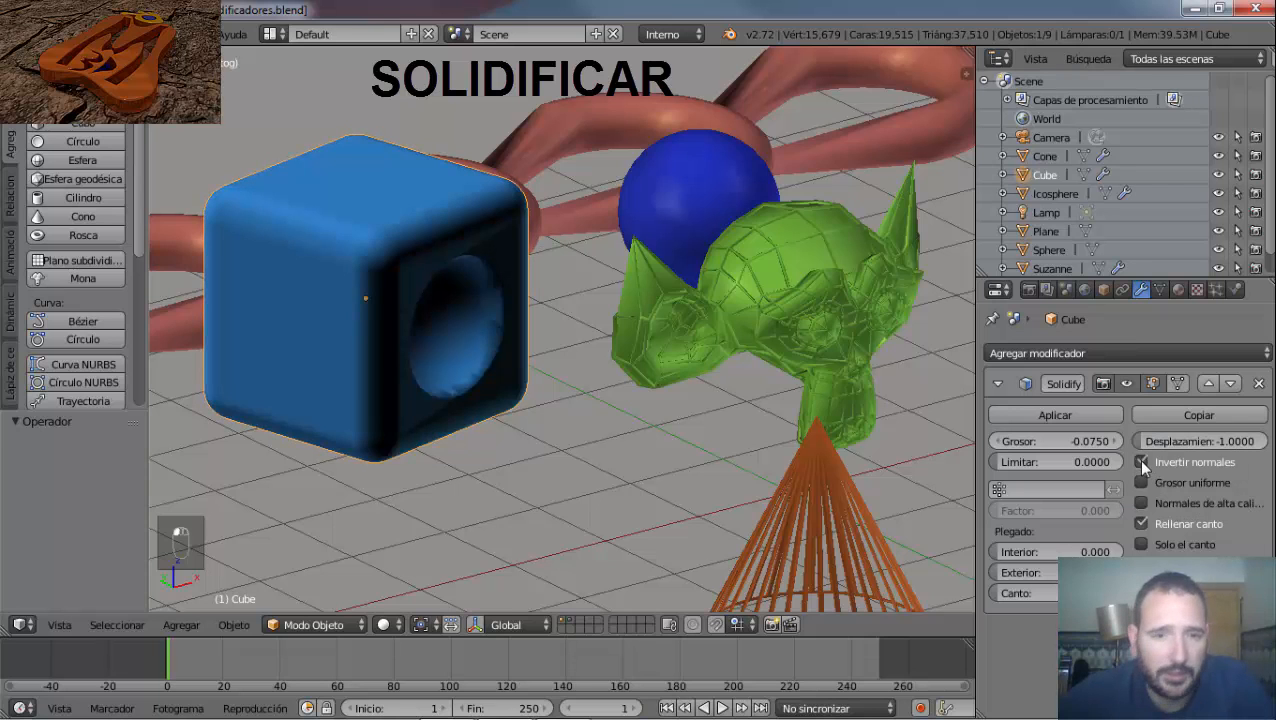
{"action": "middle_click_drag", "start_coordinate": [609, 335], "coordinate": [942, 432]}
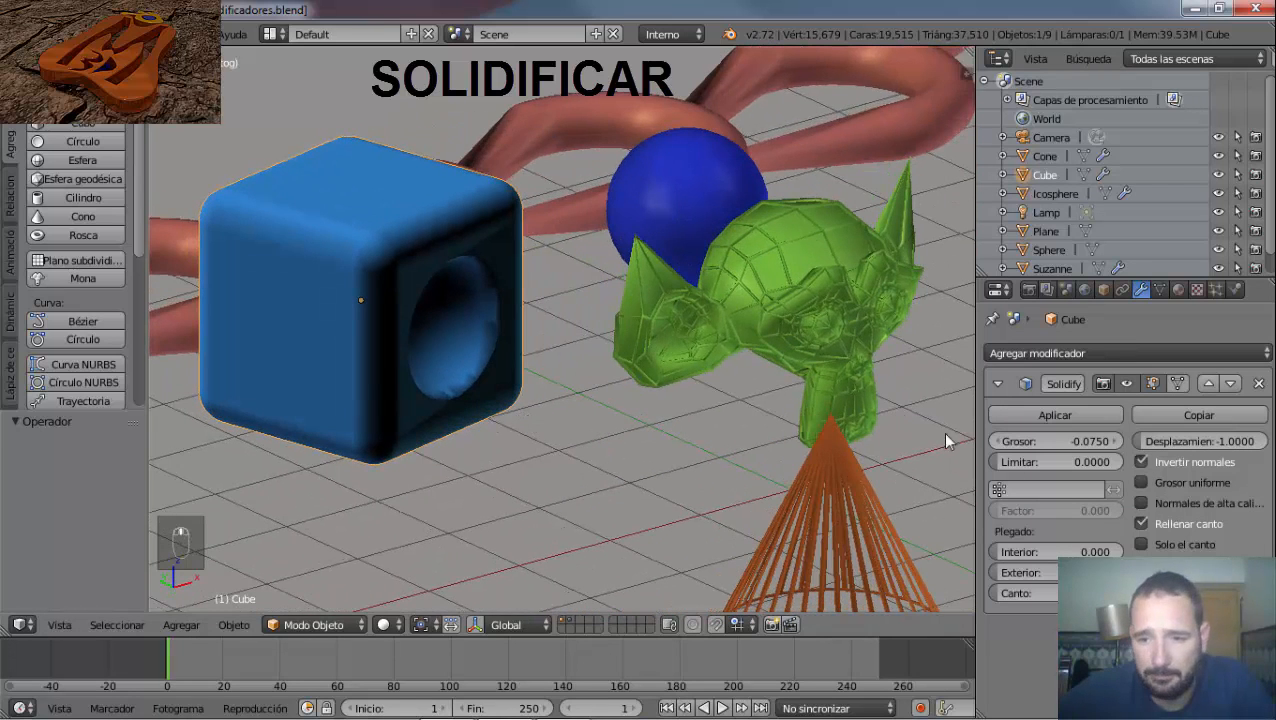
{"action": "left_click", "coordinate": [1141, 462]}
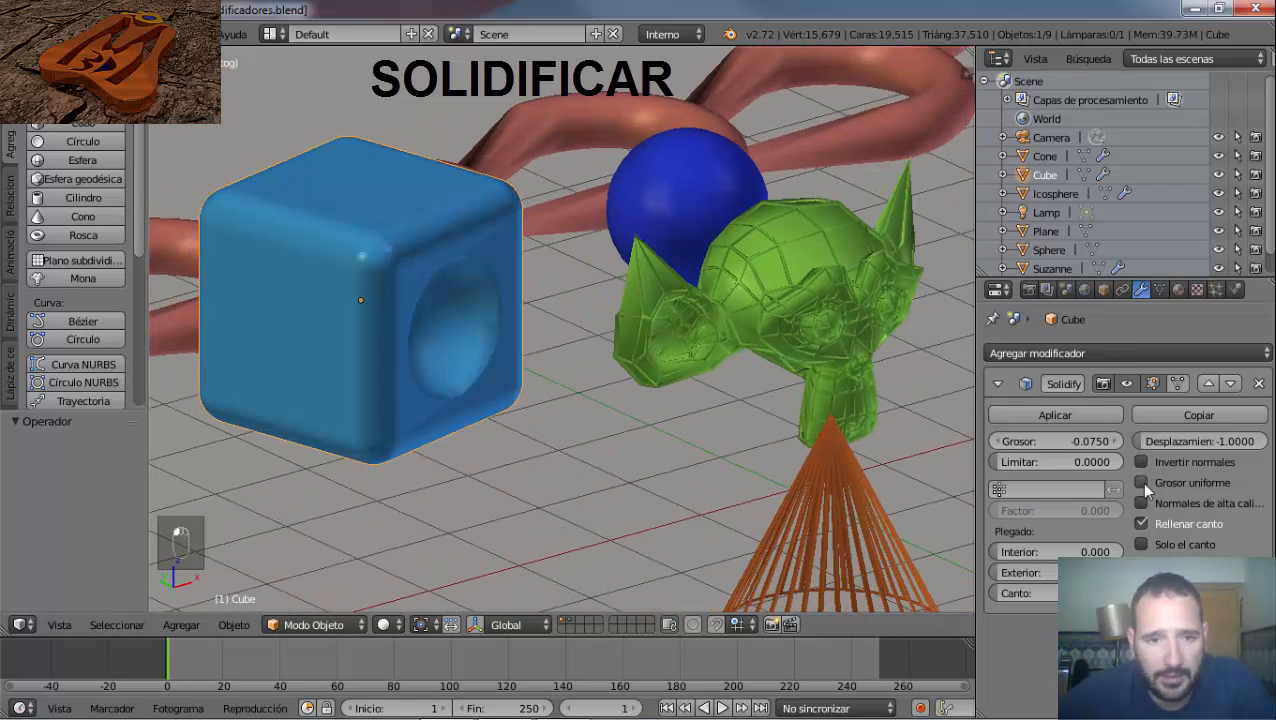
{"action": "left_click", "coordinate": [1141, 482]}
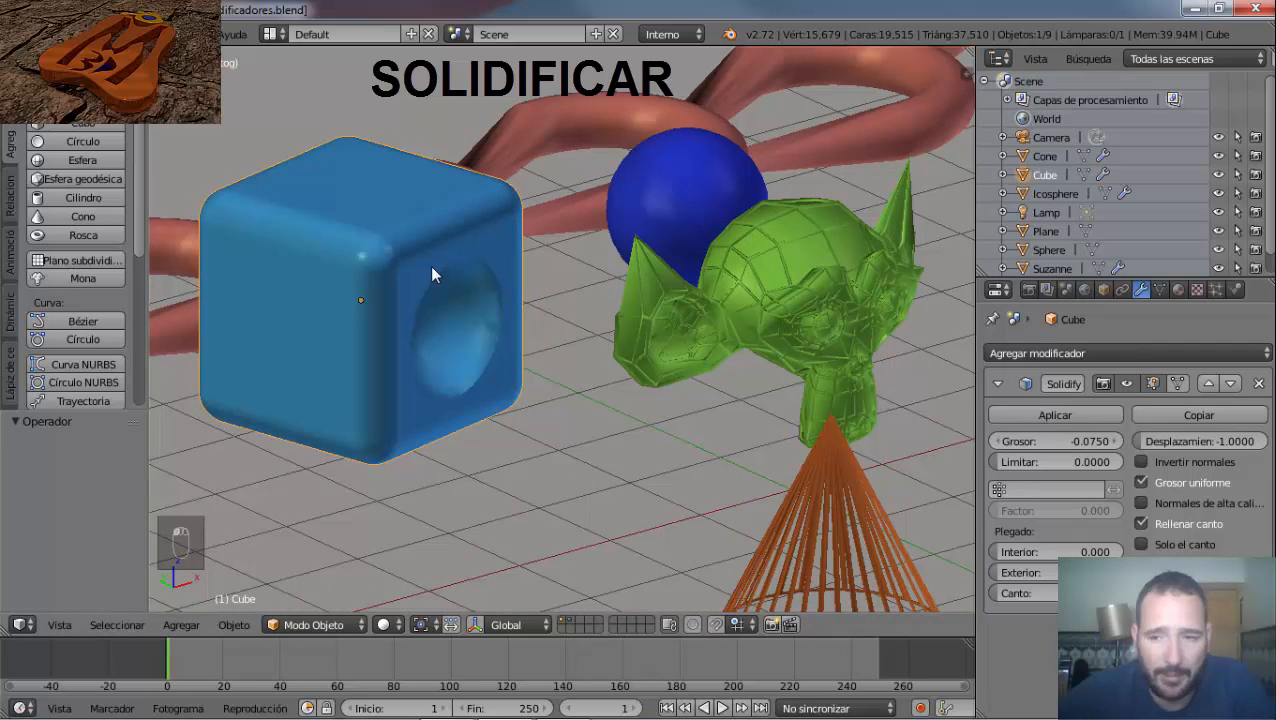
{"action": "left_click", "coordinate": [1141, 482]}
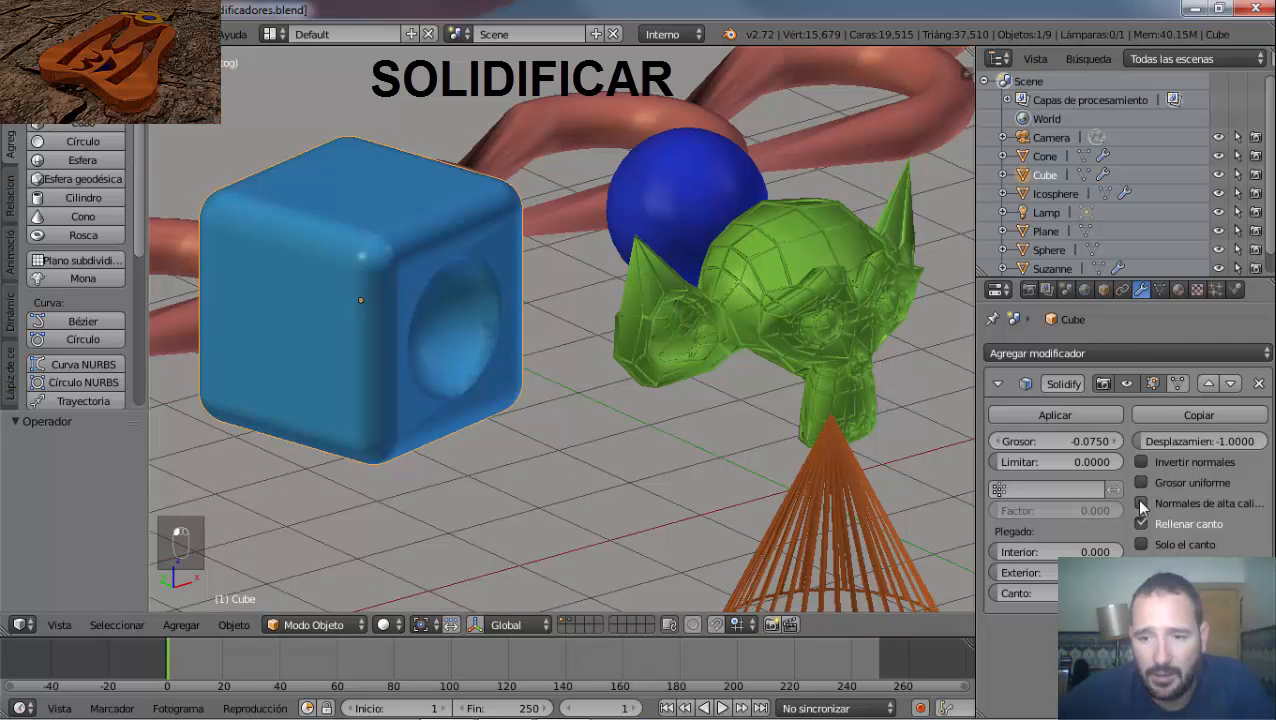
Toggle Normales de alta calidad, Rellenar canto and Solo el canto in the cube's Solidify modifier, restoring each option after comparing.
{"action": "left_click", "coordinate": [1141, 503]}
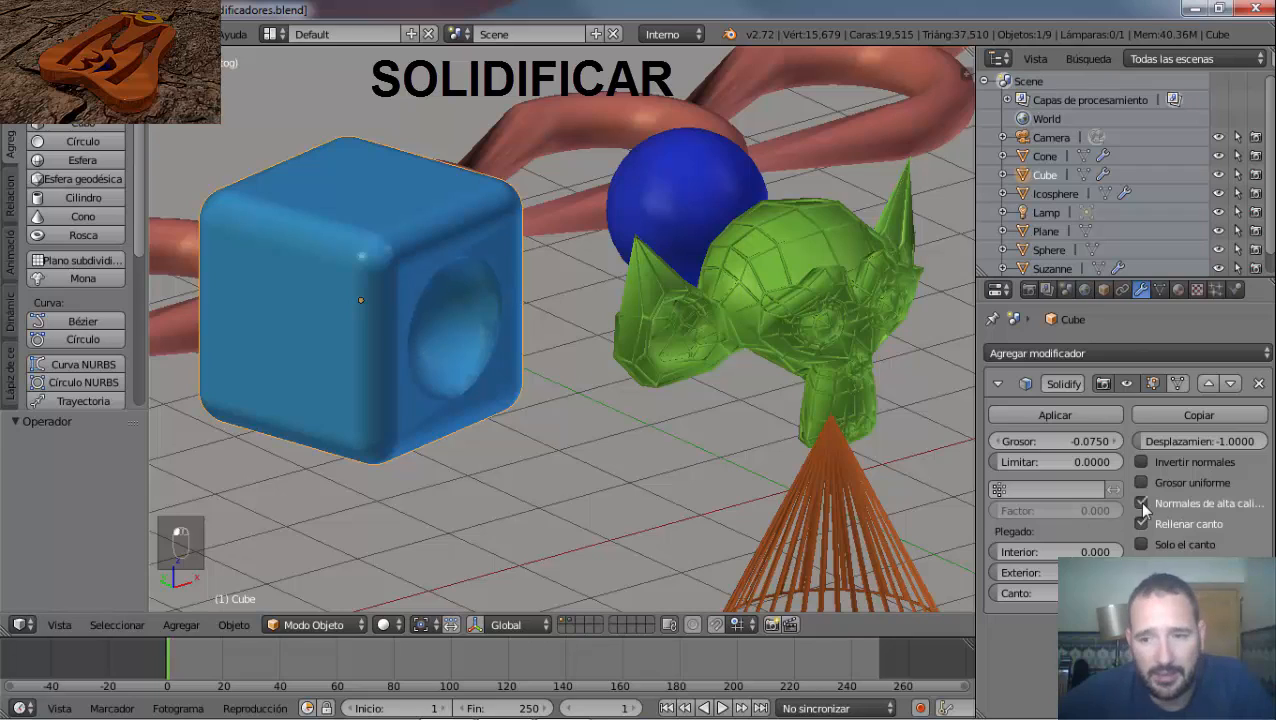
{"action": "left_click", "coordinate": [1141, 503]}
{"action": "left_click", "coordinate": [1141, 526]}
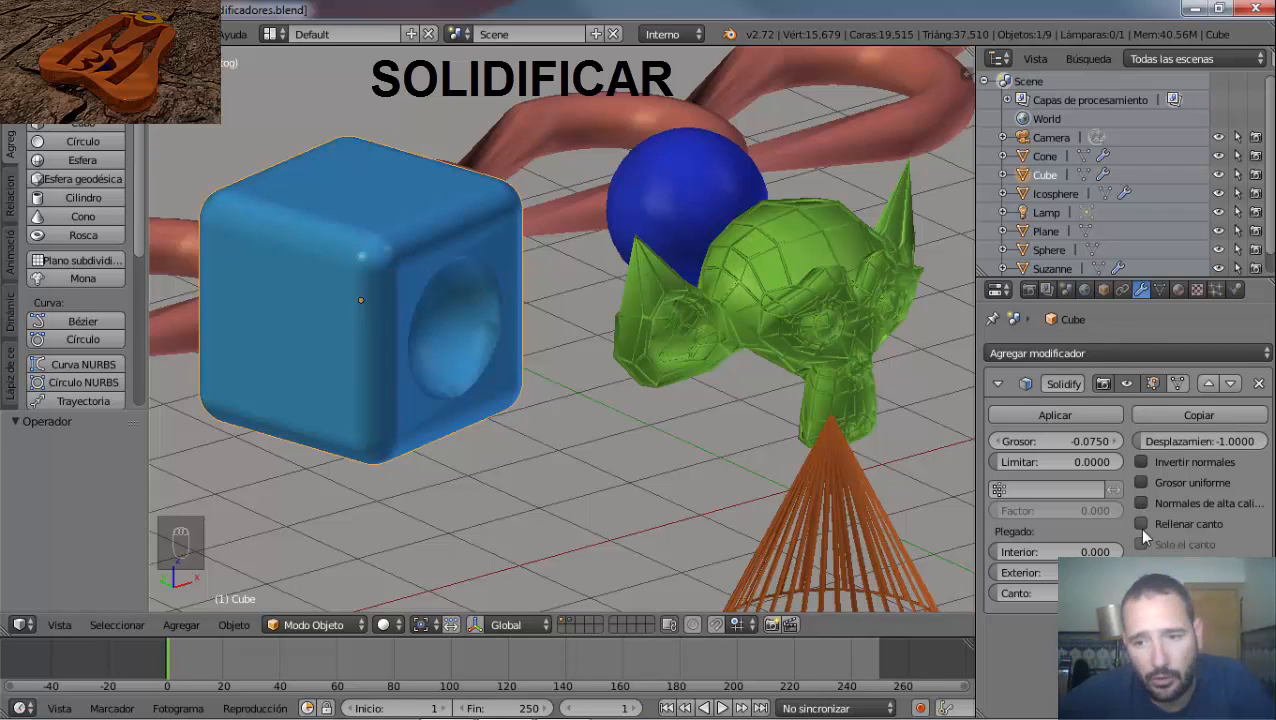
{"action": "left_click", "coordinate": [1141, 524]}
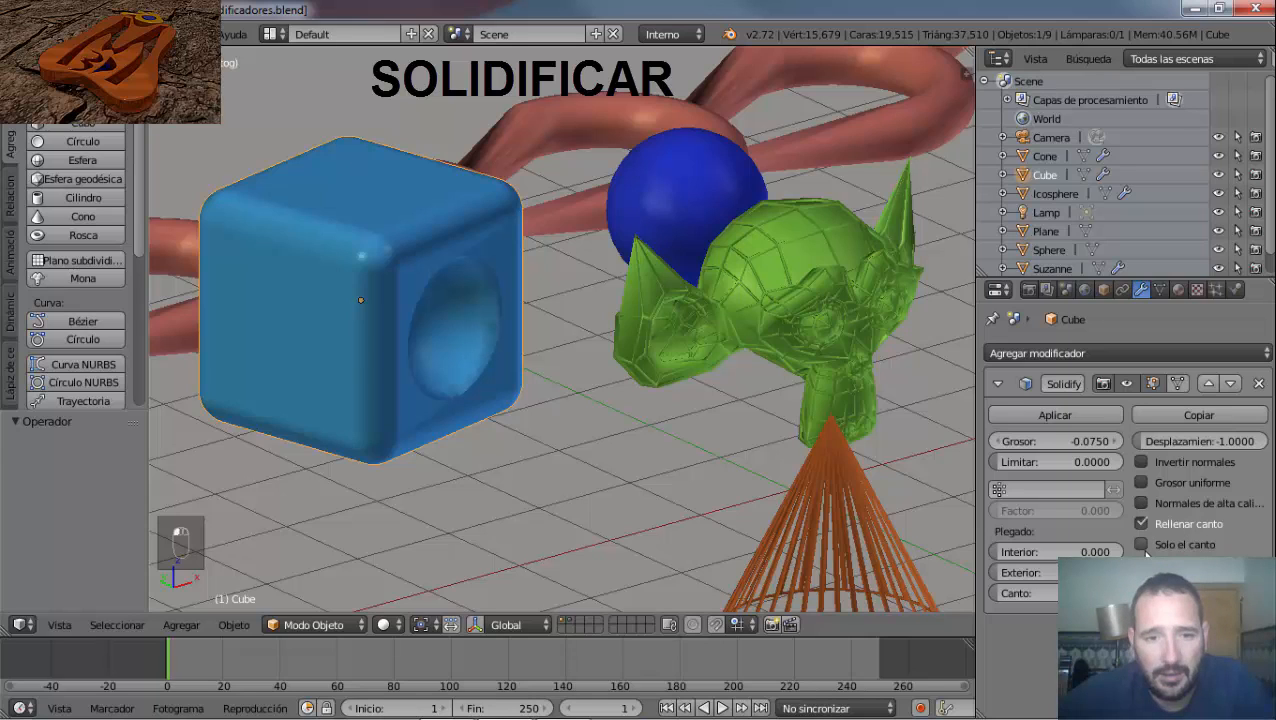
{"action": "left_click", "coordinate": [1141, 545]}
{"action": "left_click", "coordinate": [1141, 545]}
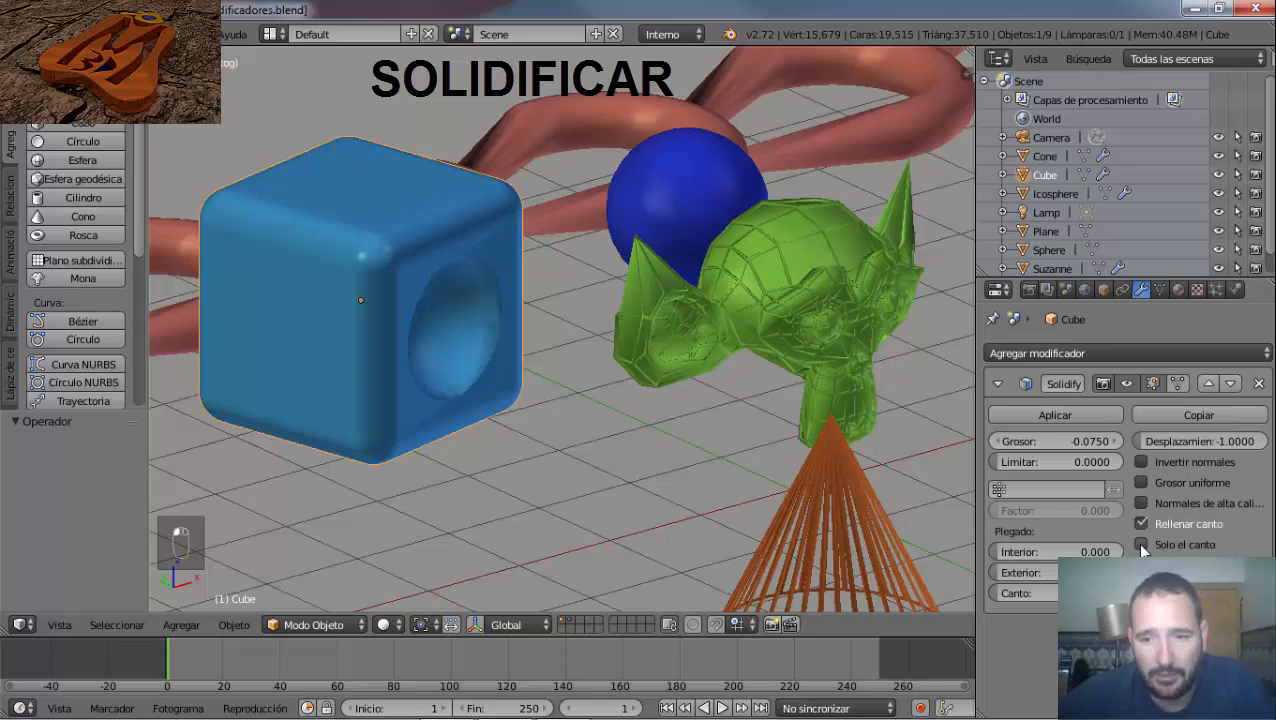
Raise the inner crease (Plegado Interior) of the cube's Solidify modifier to 0.630 and reduce it to 0.030.
{"action": "left_click_drag", "start_coordinate": [1007, 556], "coordinate": [1090, 556]}
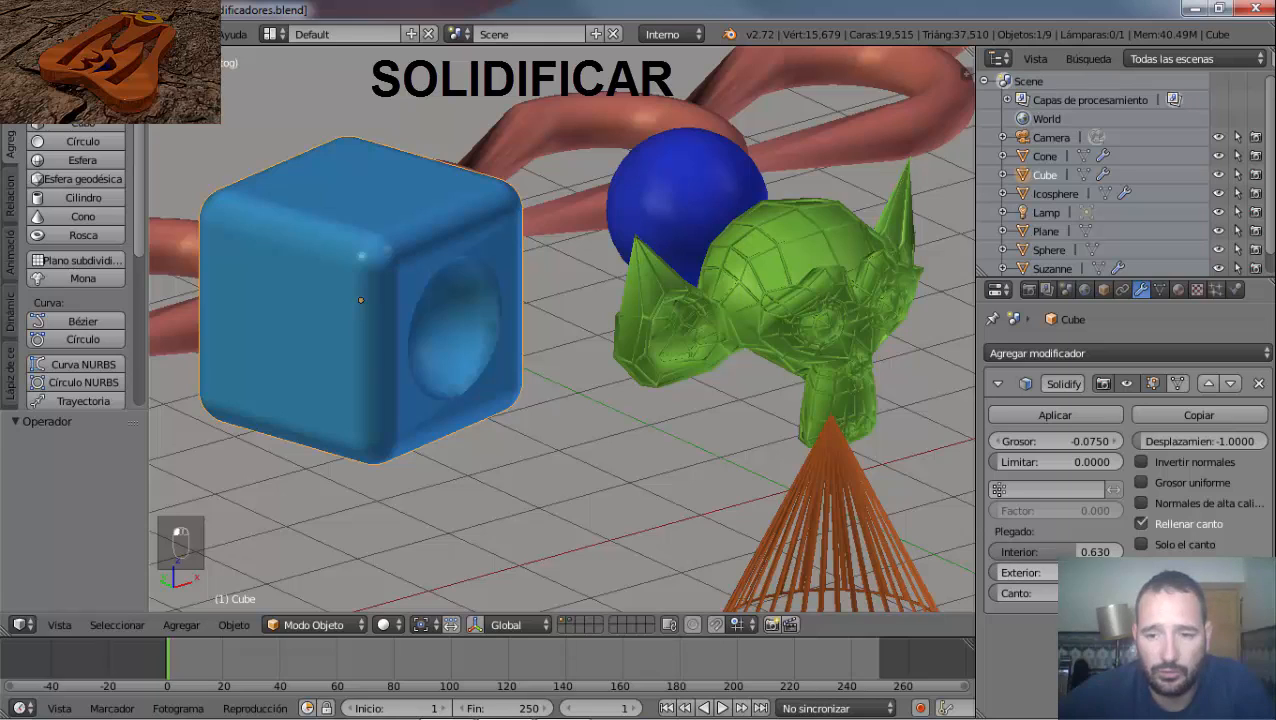
{"action": "left_click_drag", "start_coordinate": [1078, 553], "coordinate": [1000, 553]}
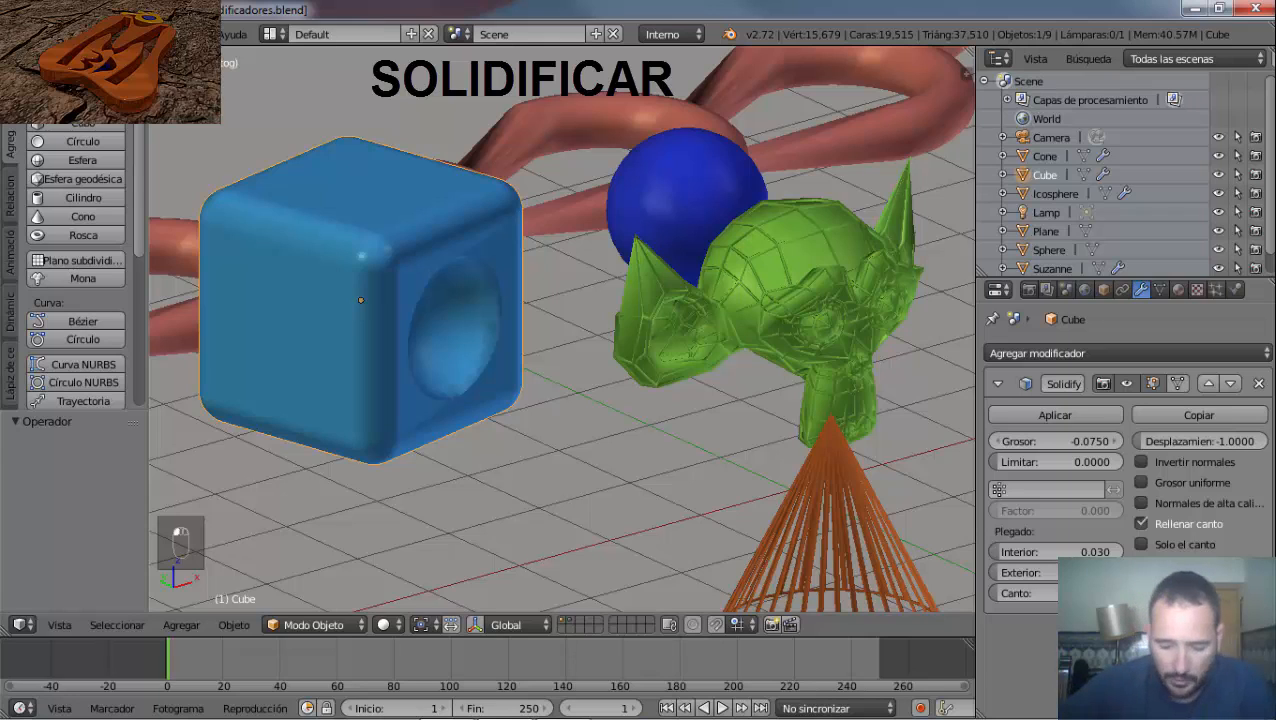
{"action": "key", "text": "0"}
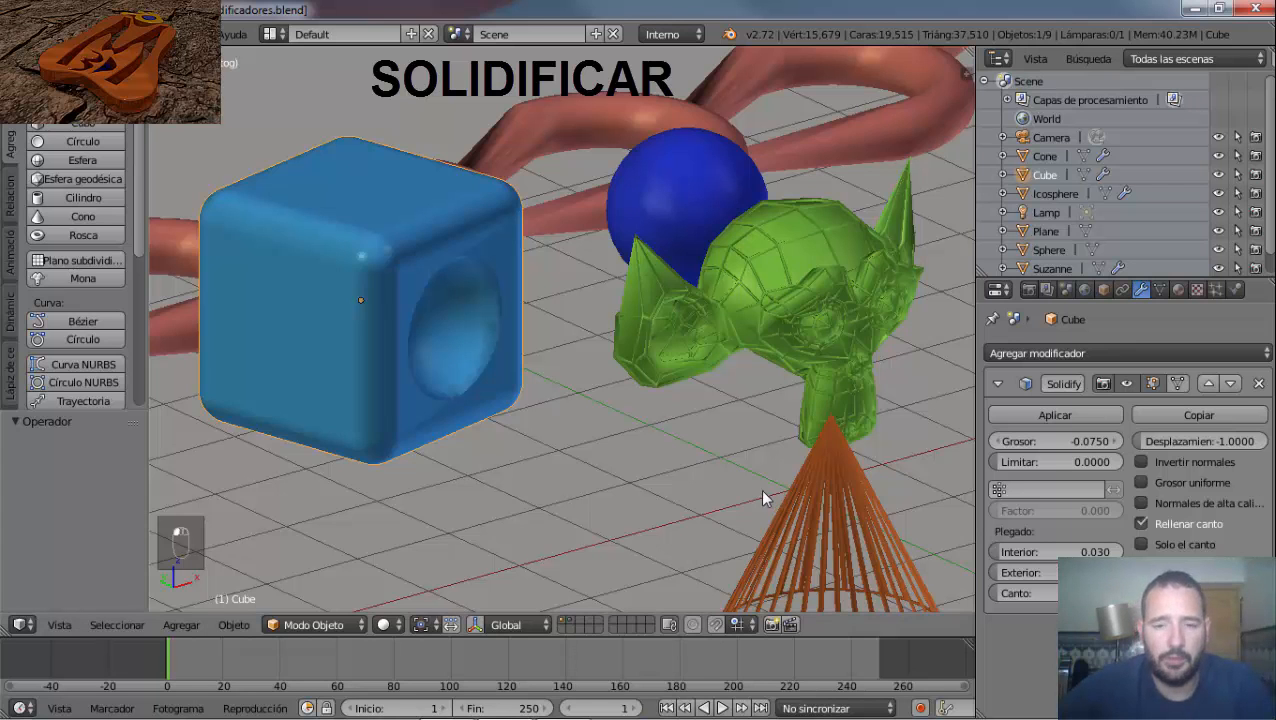
{"action": "middle_click_drag", "start_coordinate": [762, 489], "coordinate": [705, 493]}
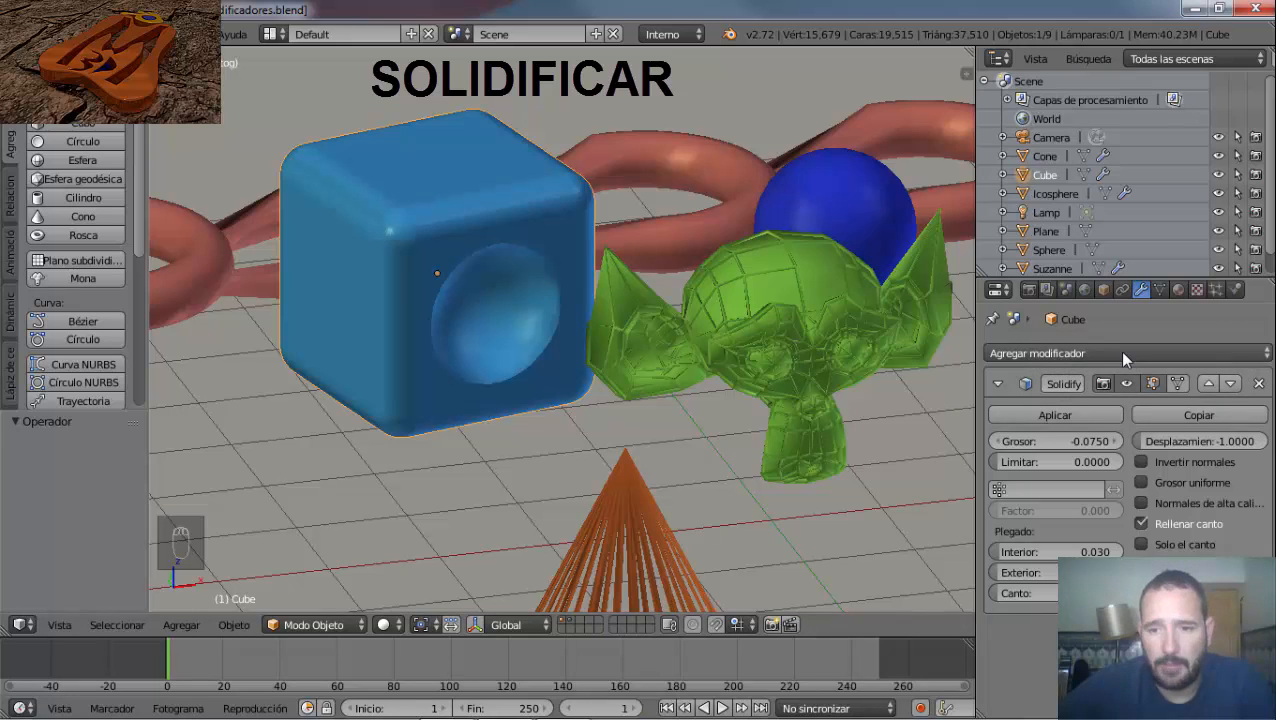
{"action": "left_click", "coordinate": [1122, 354]}
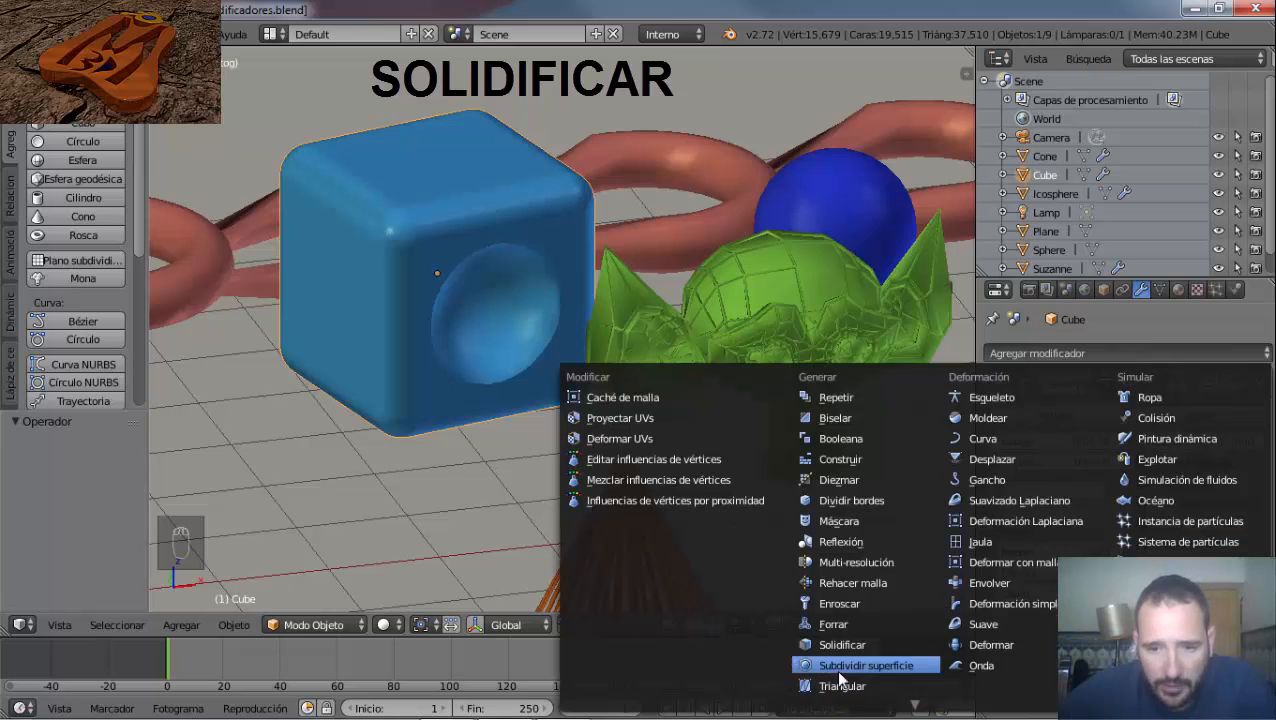
{"action": "left_click", "coordinate": [842, 645]}
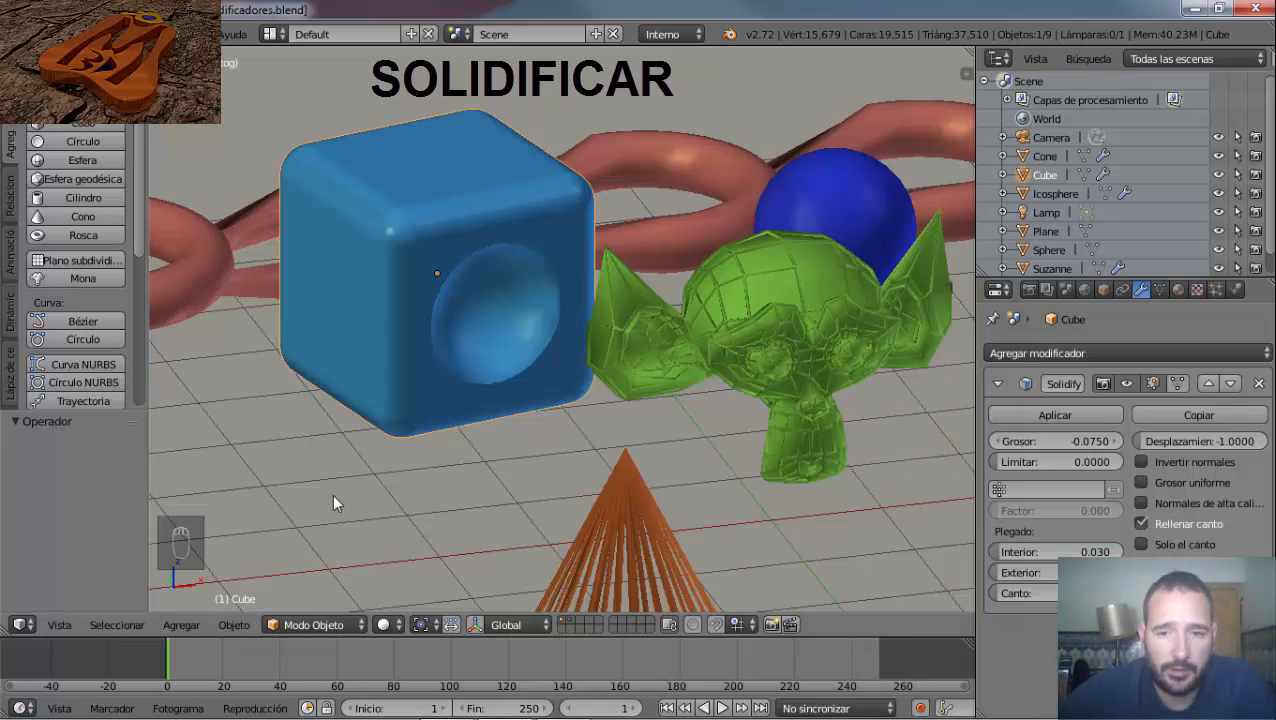
{"action": "right_click", "coordinate": [782, 395]}
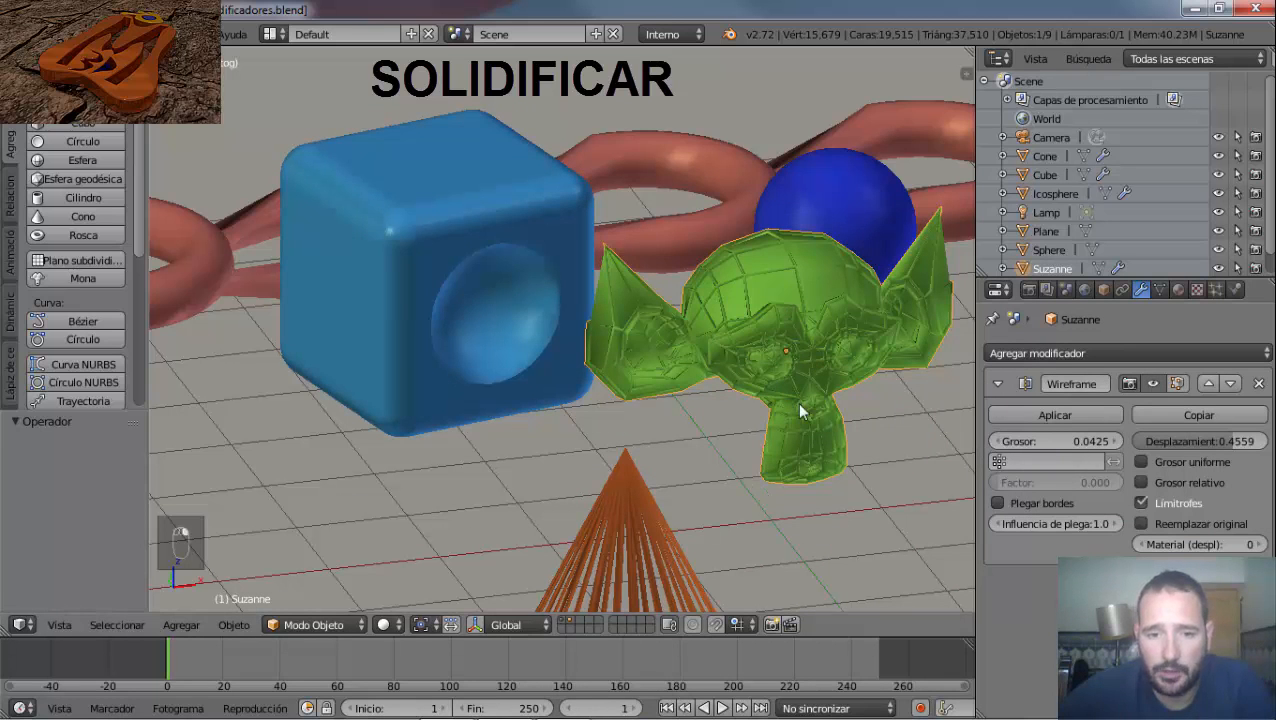
{"action": "scroll", "coordinate": [755, 431], "scroll_direction": "down", "scroll_amount": 5}
{"action": "scroll", "coordinate": [752, 442], "scroll_direction": "up", "scroll_amount": 4}
{"action": "middle_click_drag", "start_coordinate": [752, 453], "coordinate": [470, 537]}
{"action": "right_click", "coordinate": [404, 500]}
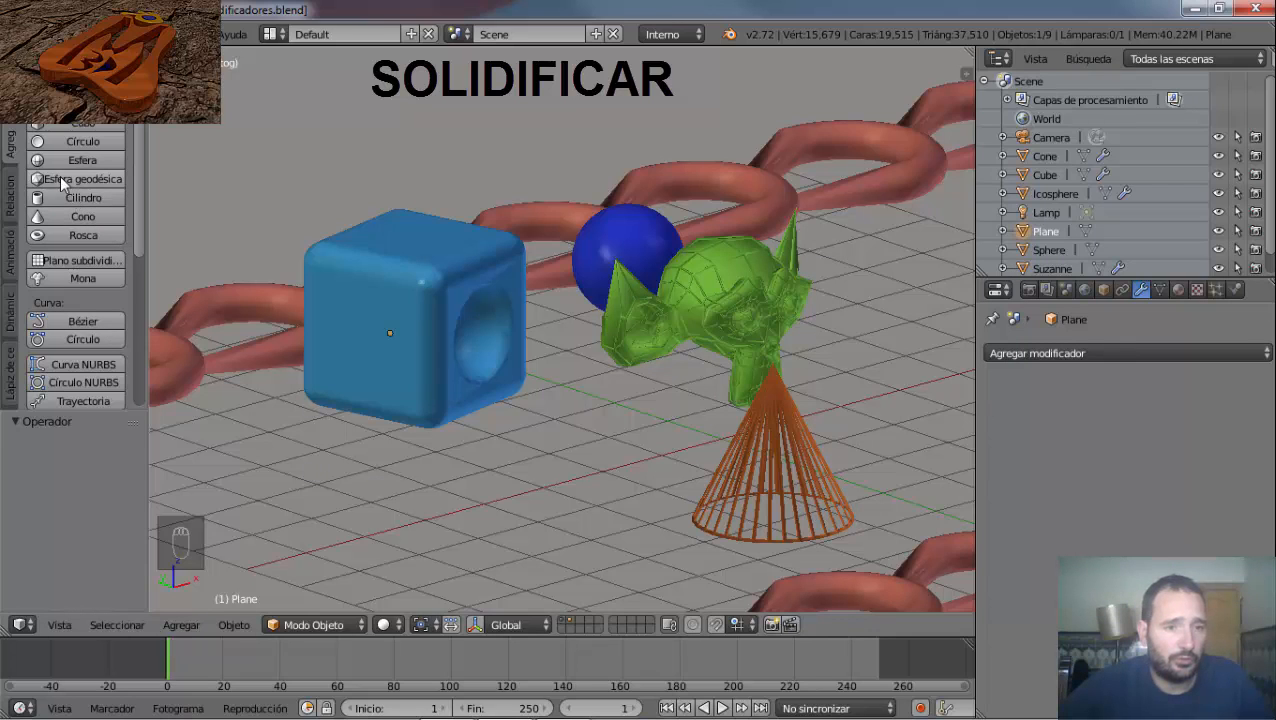
Add a new cube with radius 1.000 and lower it about 0.703 along the Z axis.
{"action": "left_click", "coordinate": [58, 124]}
{"action": "scroll", "coordinate": [630, 417], "scroll_direction": "down", "scroll_amount": 5}
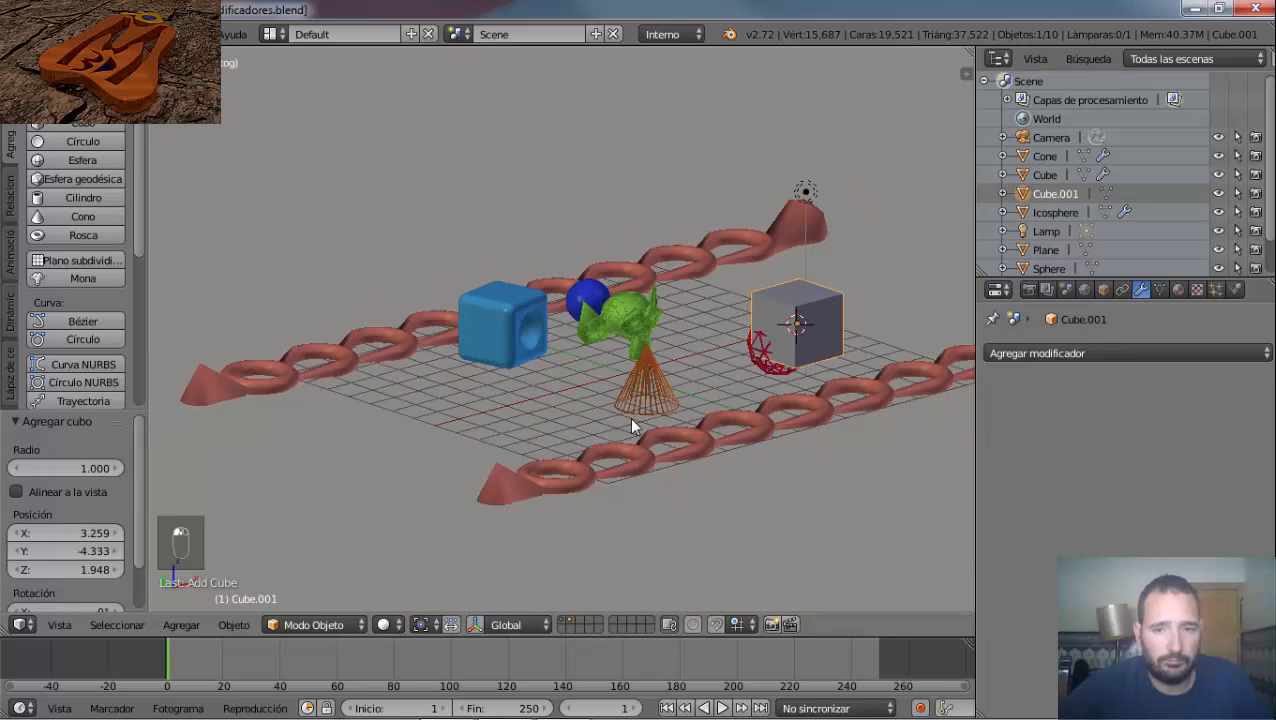
{"action": "middle_click_drag", "start_coordinate": [933, 373], "coordinate": [754, 387]}
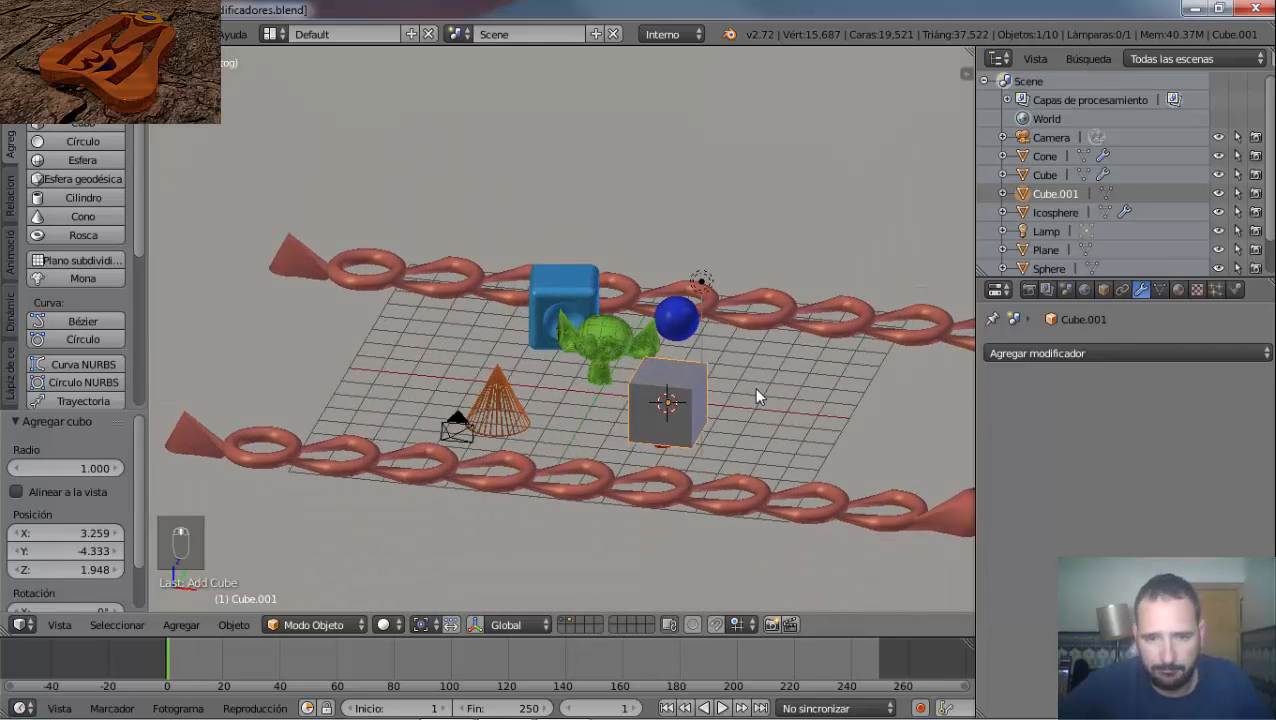
{"action": "scroll", "coordinate": [754, 387], "scroll_direction": "up", "scroll_amount": 4}
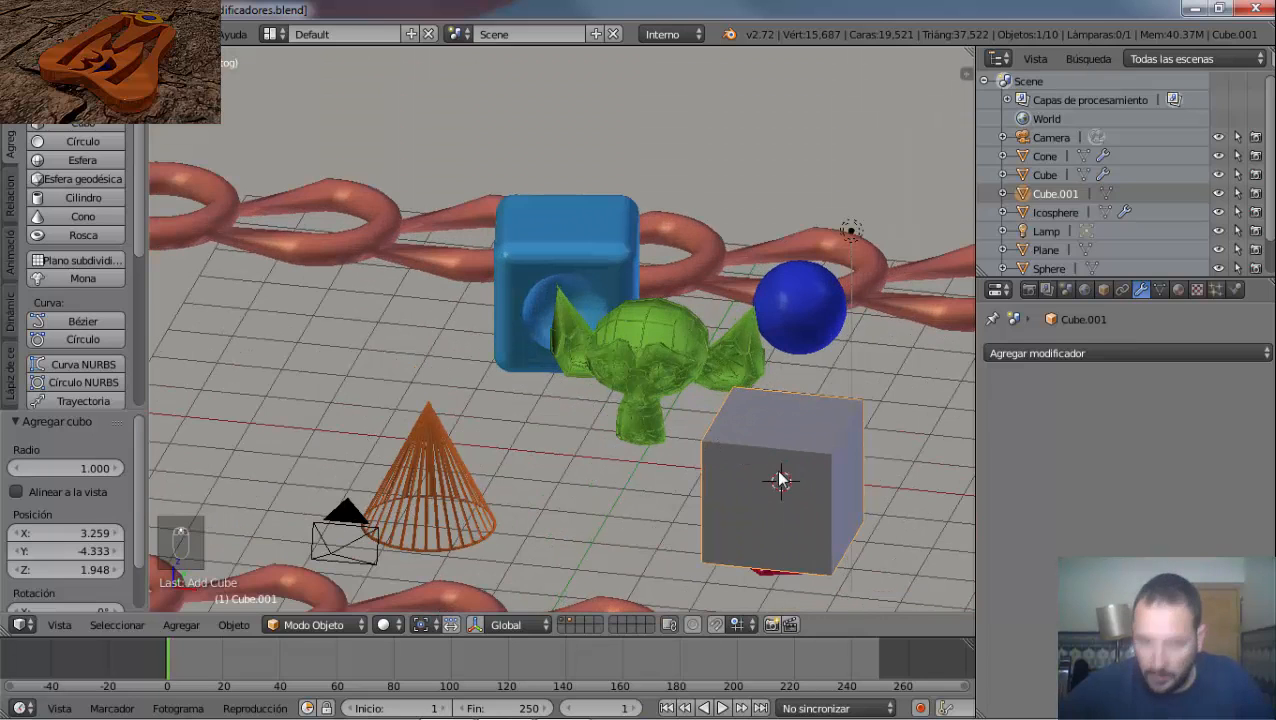
{"action": "key", "text": "KP_1"}
{"action": "key", "text": "g"}
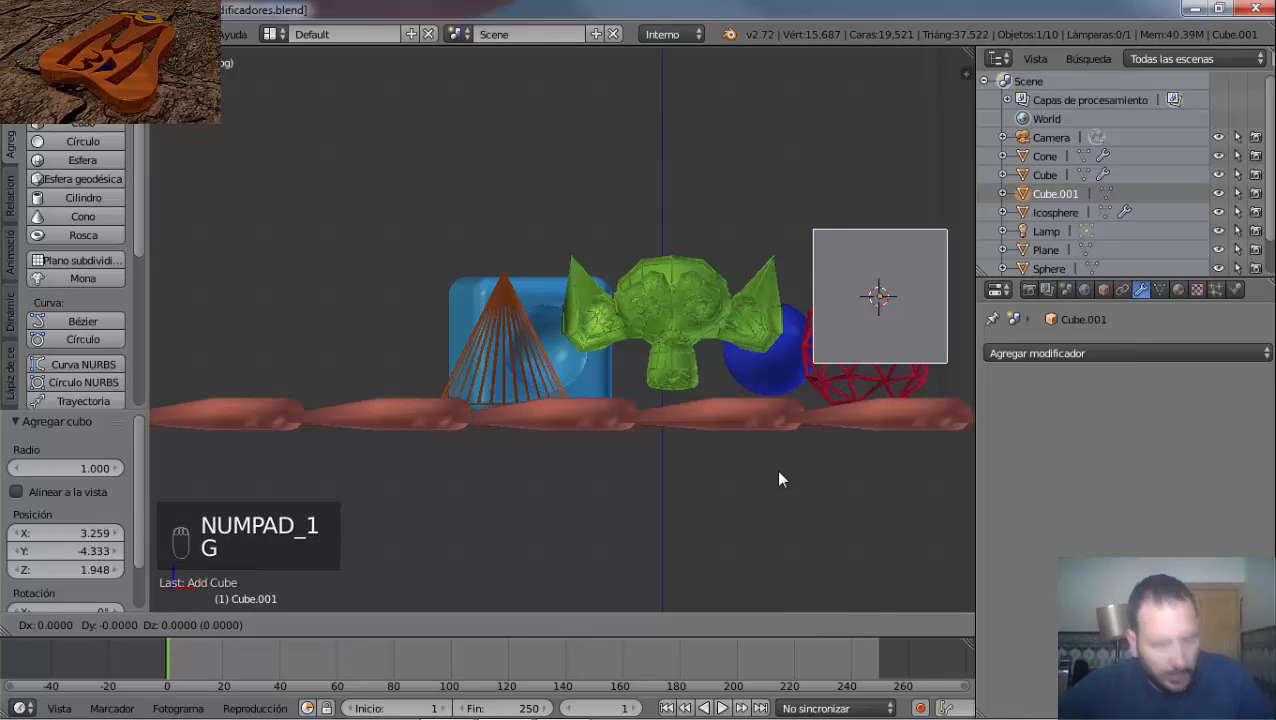
{"action": "key", "text": "z"}
{"action": "left_click", "coordinate": [775, 515]}
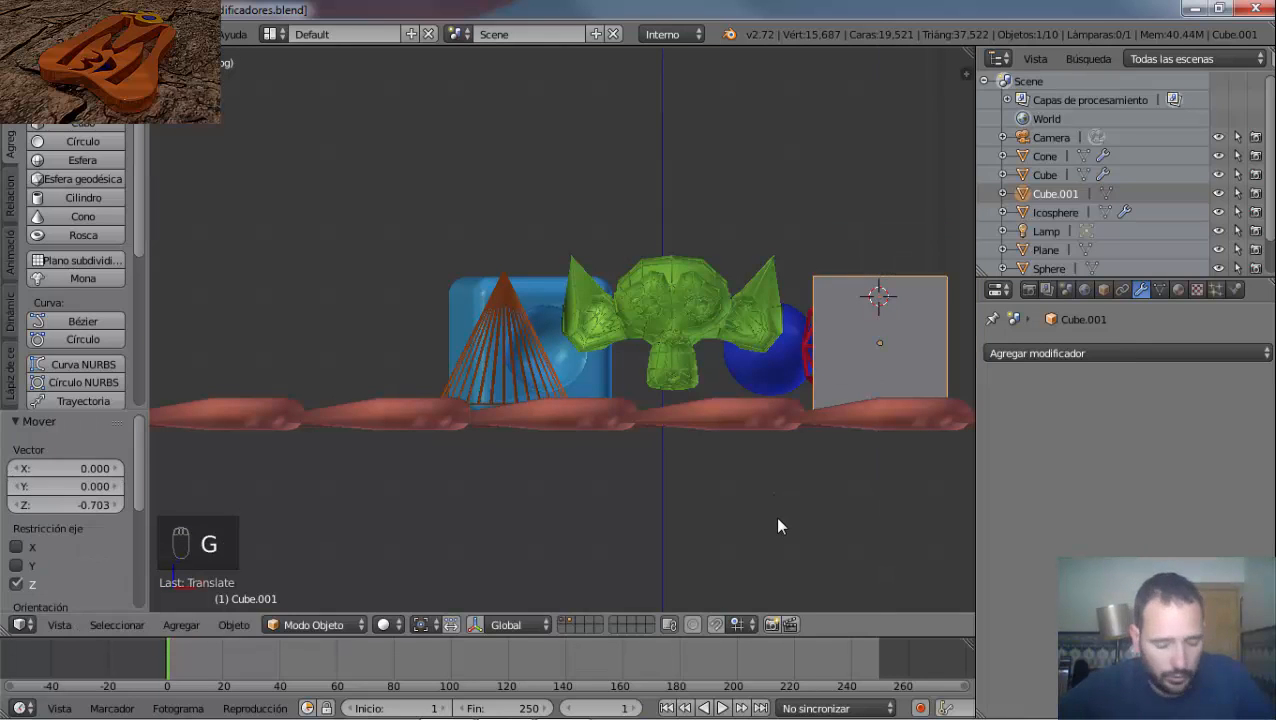
{"action": "key", "text": "g"}
{"action": "left_click", "coordinate": [756, 516]}
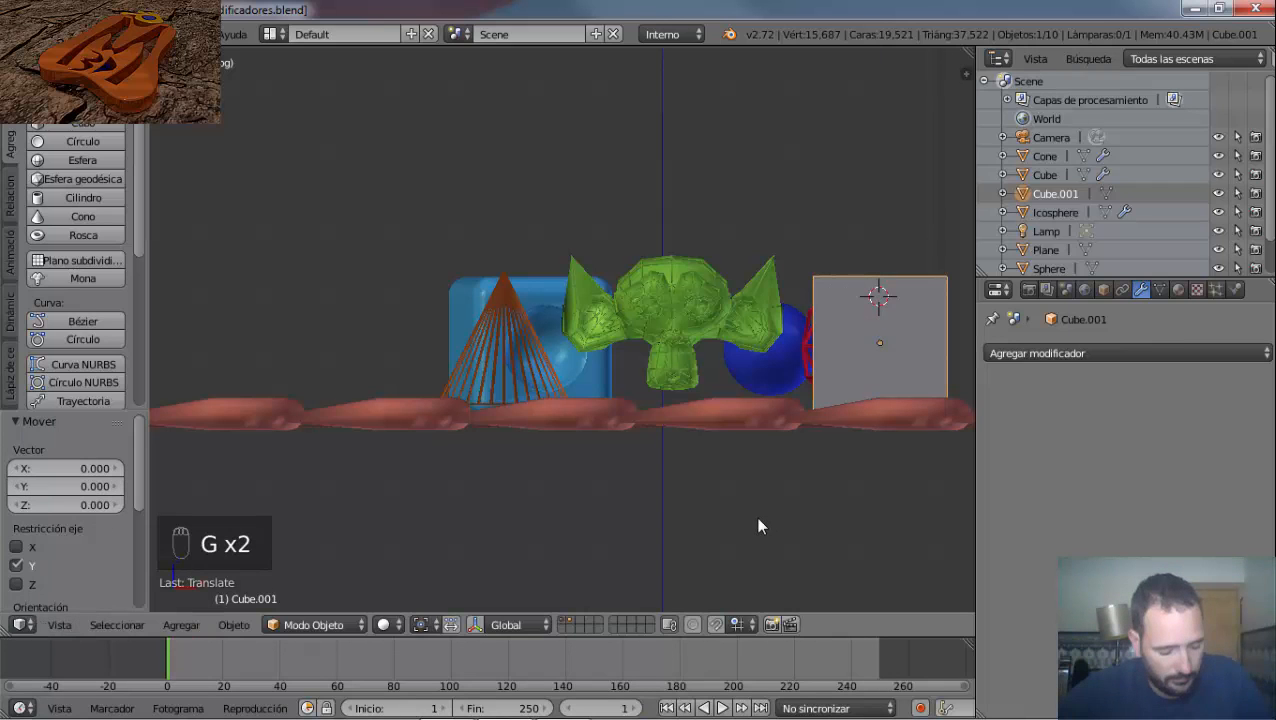
Move the new cube about -9.457 along X and about 3.569 along Y, in front of the blue cube.
{"action": "key", "text": "g"}
{"action": "key", "text": "x"}
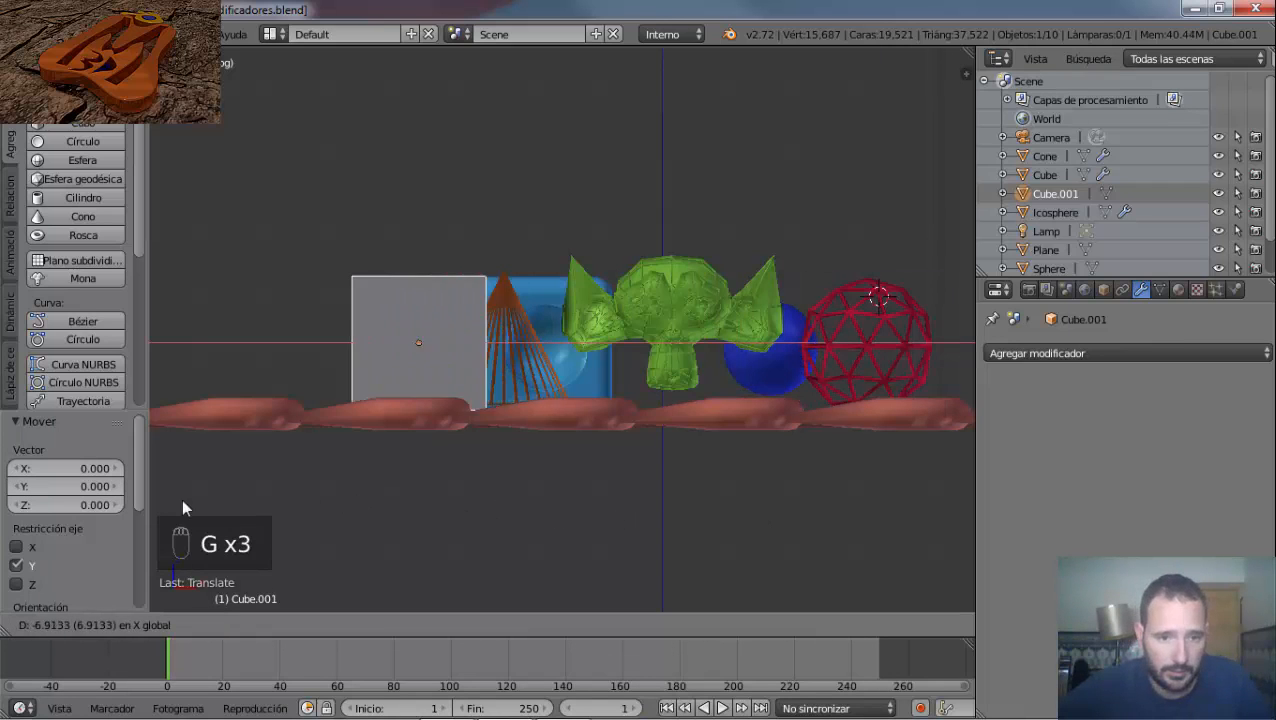
{"action": "left_click", "coordinate": [945, 501]}
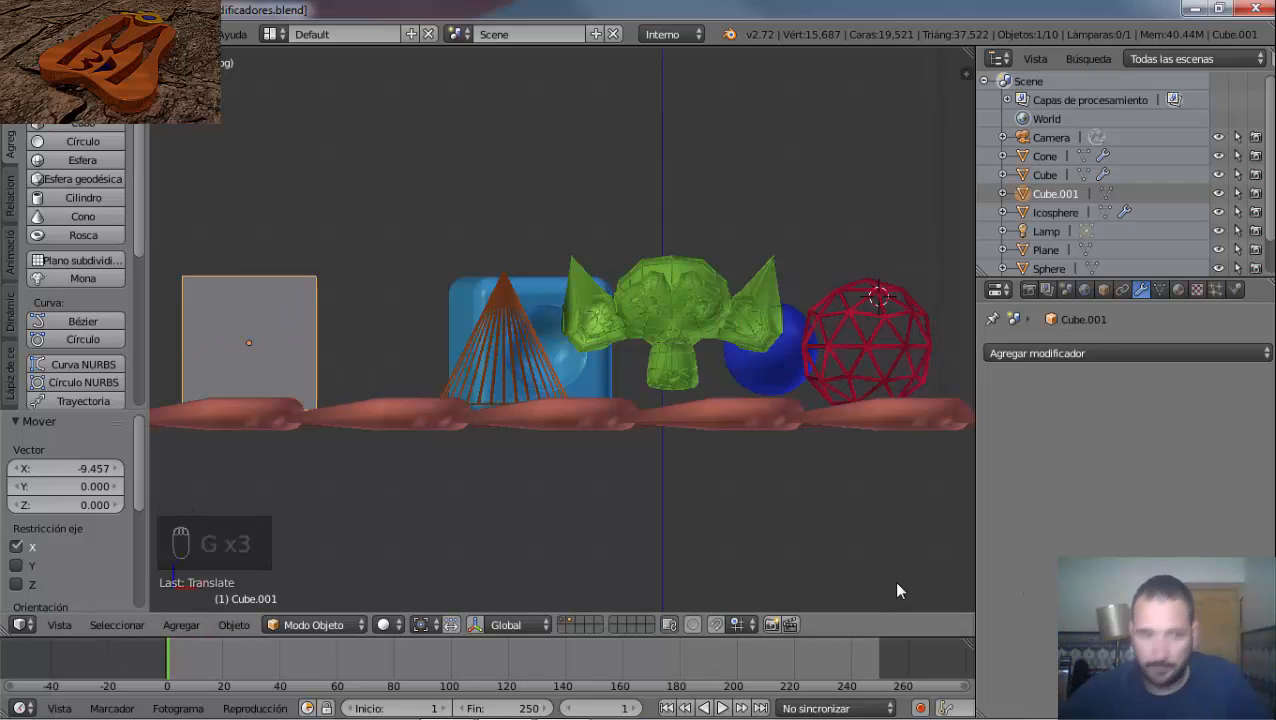
{"action": "key", "text": "KP_3"}
{"action": "key", "text": "g"}
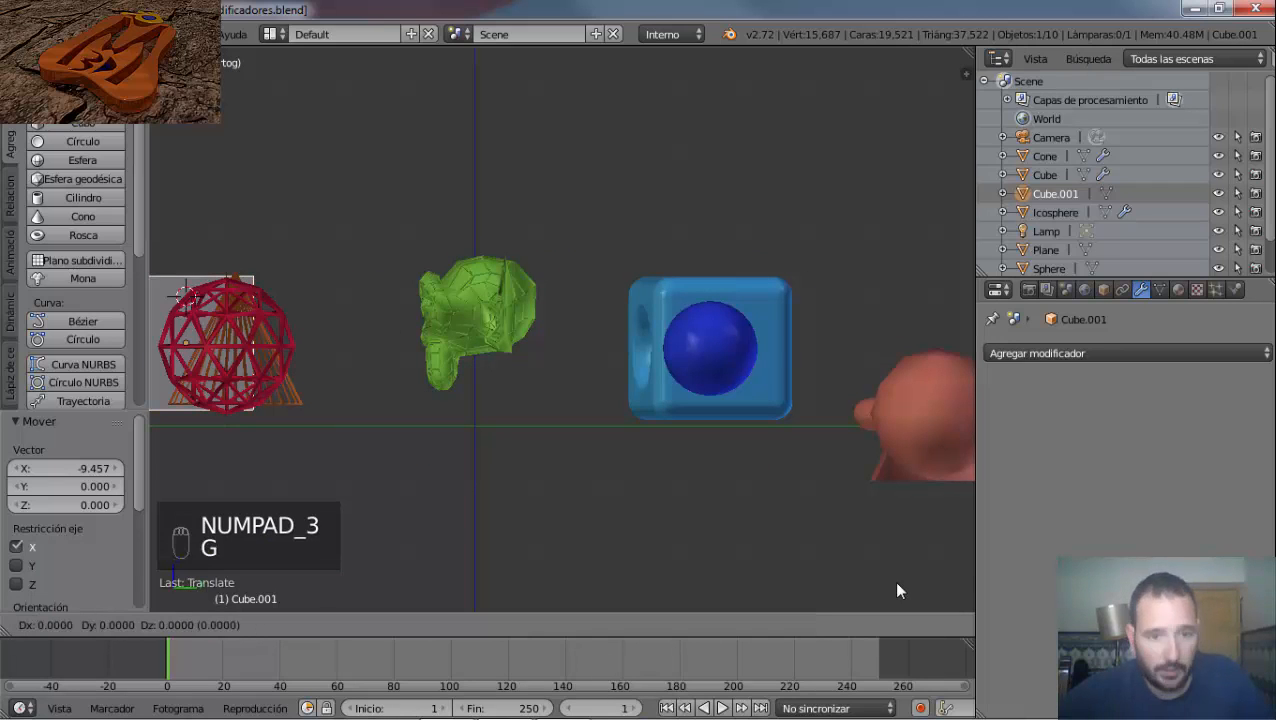
{"action": "key", "text": "y"}
{"action": "left_click", "coordinate": [312, 600]}
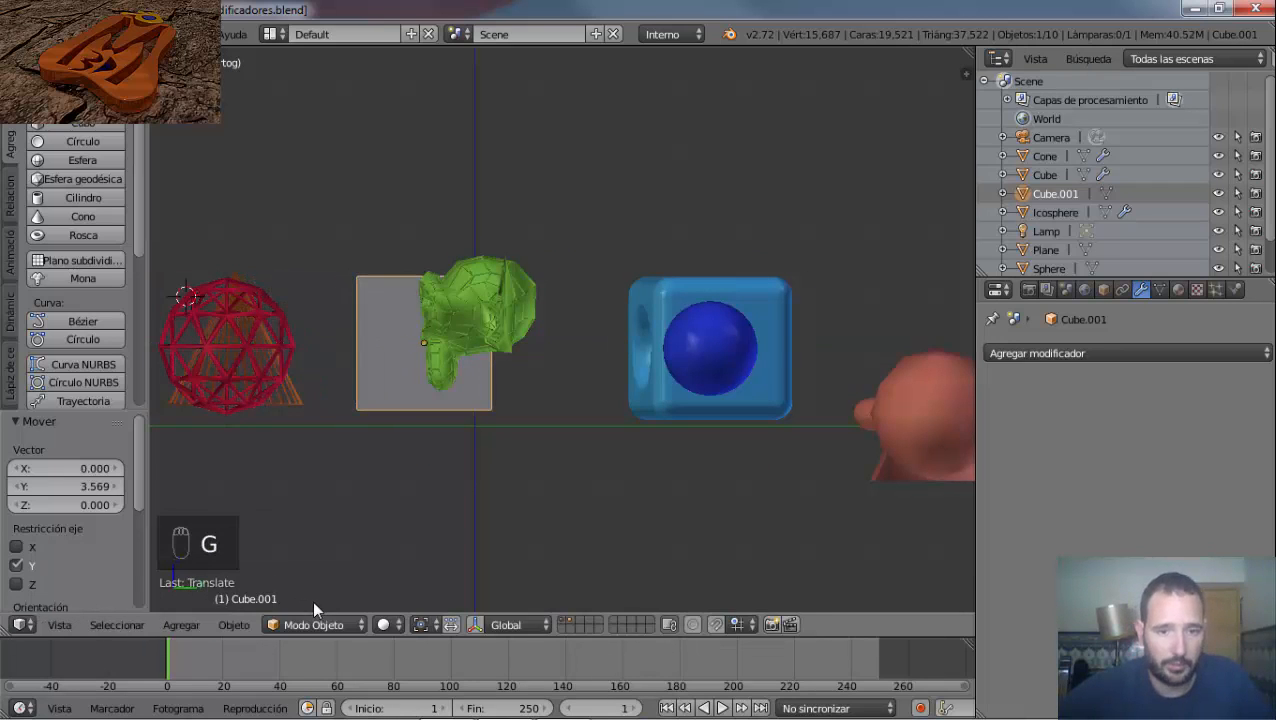
Lower the new cube by about 0.311 along the Z axis.
{"action": "middle_click_drag", "start_coordinate": [208, 519], "coordinate": [516, 511]}
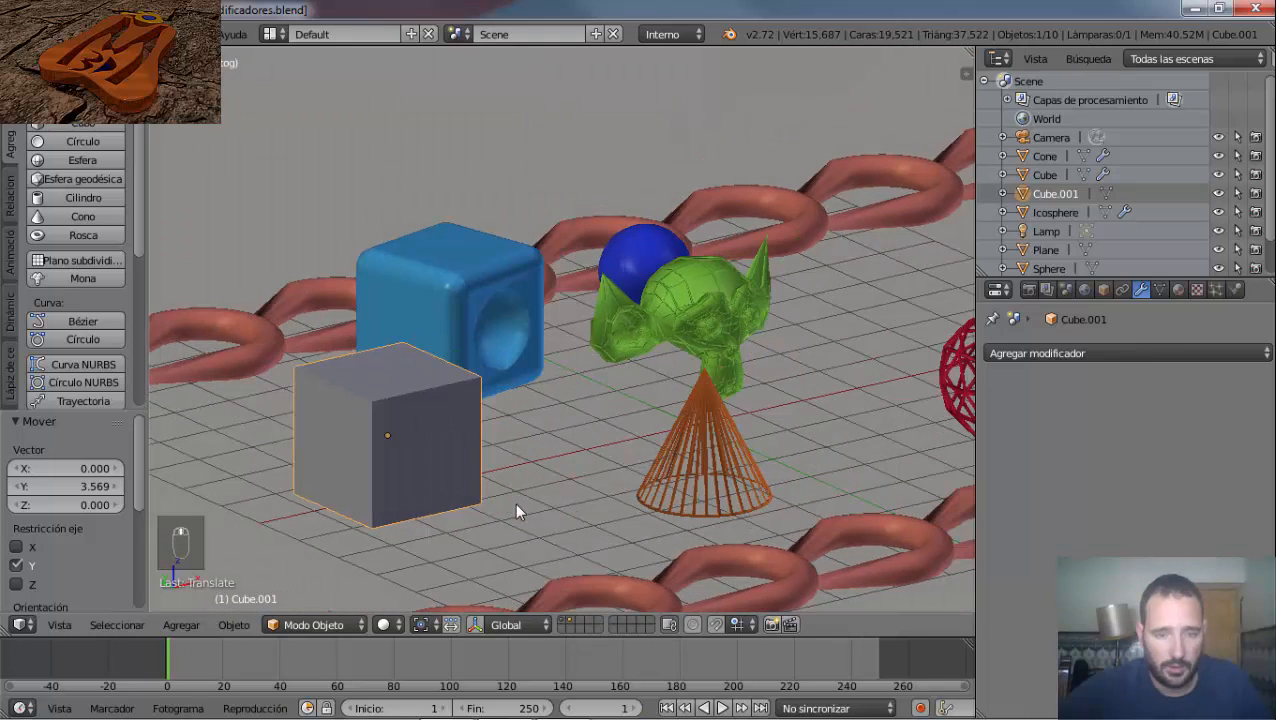
{"action": "key", "text": "g"}
{"action": "key", "text": "z"}
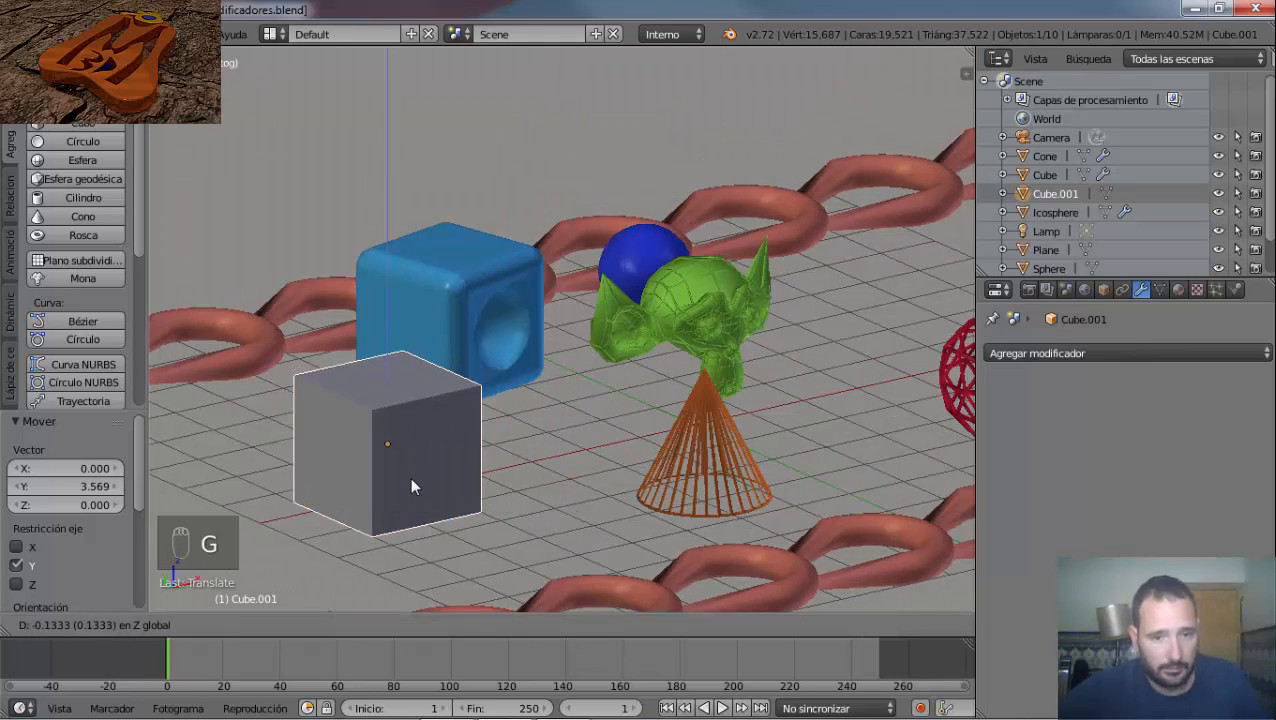
{"action": "left_click", "coordinate": [413, 489]}
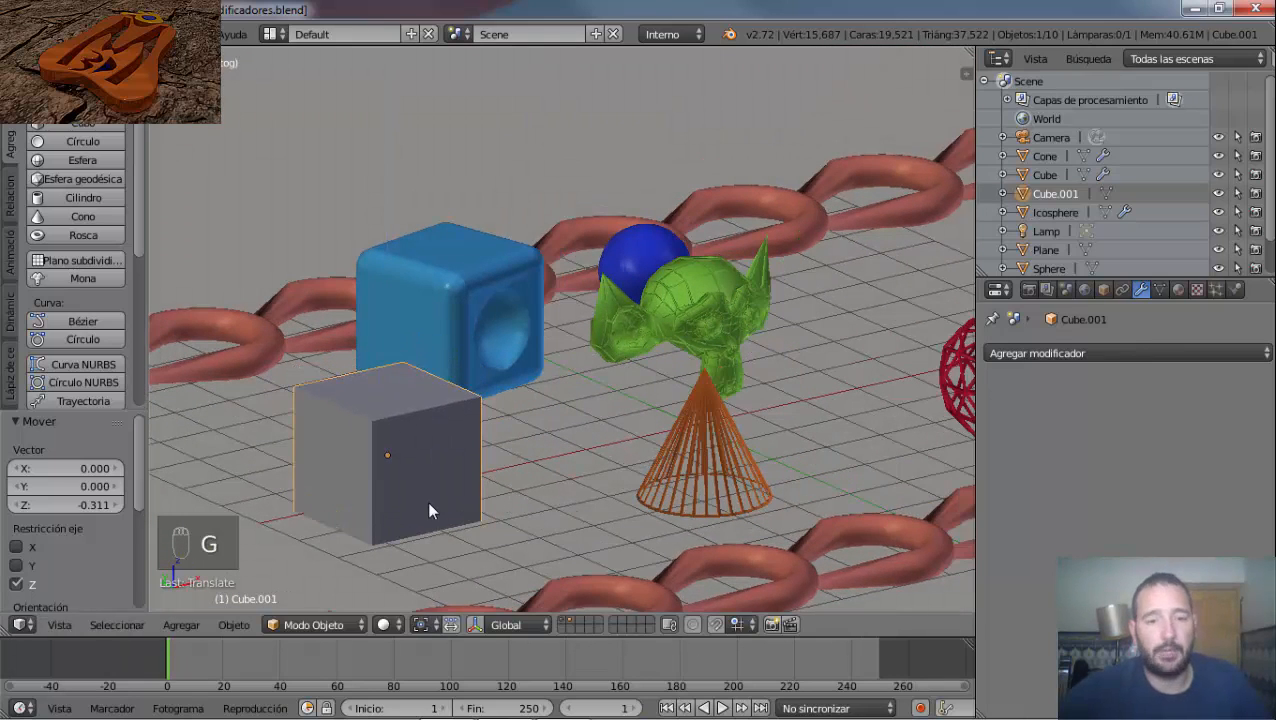
Enter Edit Mode on the new cube and add a Subdivision Surface (Subdividir superficie) modifier to it.
{"action": "scroll", "coordinate": [425, 497], "scroll_direction": "up", "scroll_amount": 3}
{"action": "key", "text": "Tab"}
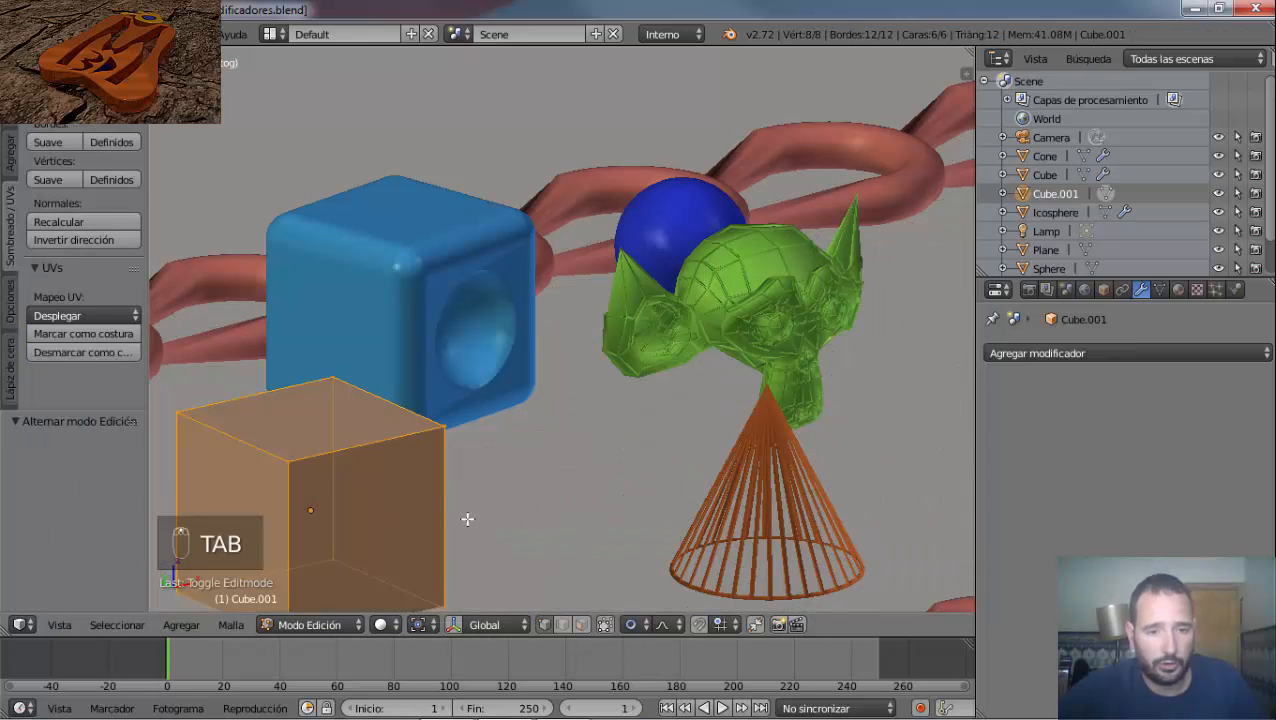
{"action": "mouse_move", "coordinate": [467, 519]}
{"action": "middle_mouse_down"}
{"action": "mouse_move", "coordinate": [436, 487]}
{"action": "mouse_move", "coordinate": [453, 484]}
{"action": "mouse_move", "coordinate": [444, 510]}
{"action": "middle_mouse_up"}
{"action": "key", "text": "KP_Decimal"}
{"action": "scroll", "coordinate": [454, 485], "scroll_direction": "down", "scroll_amount": 2}
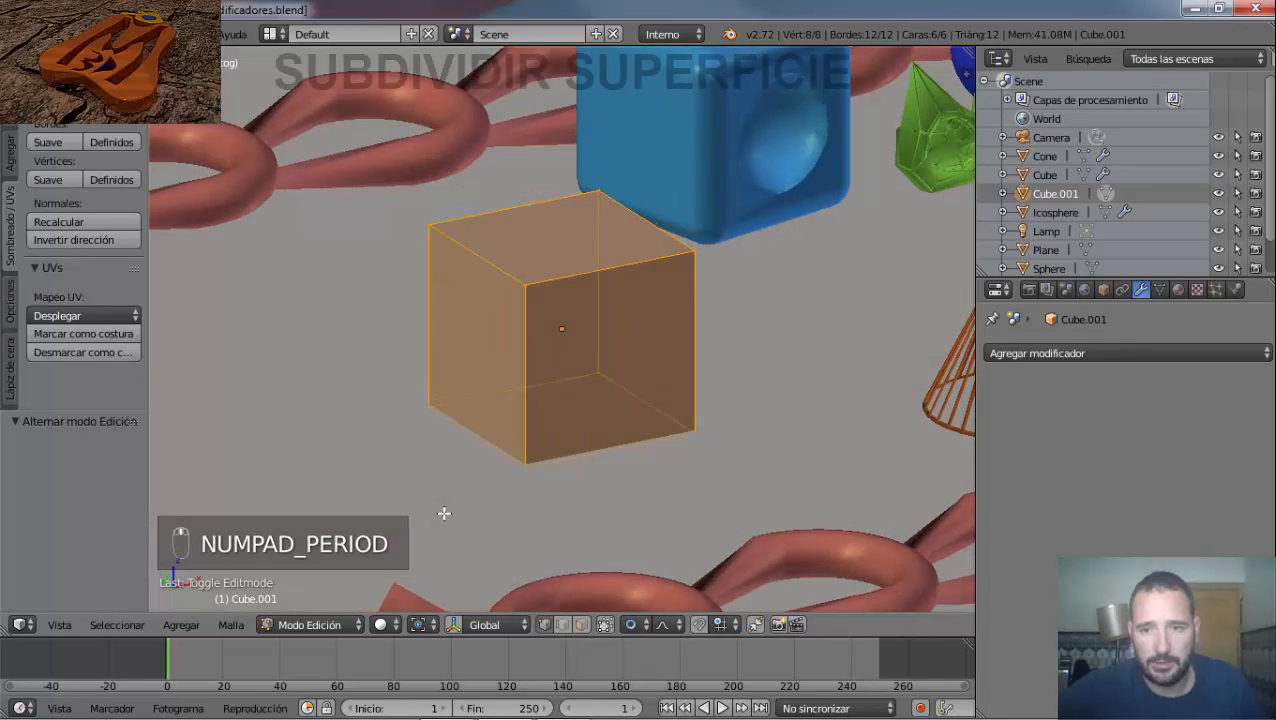
{"action": "left_click", "coordinate": [1011, 350]}
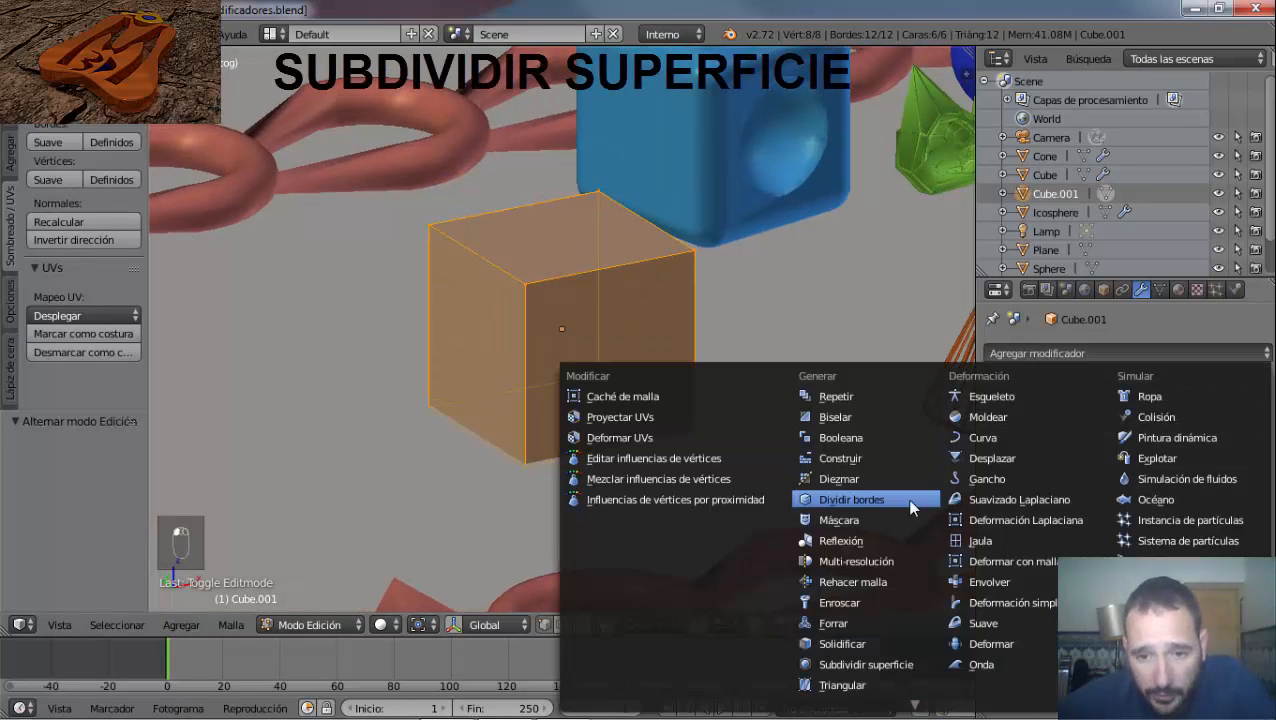
{"action": "left_click", "coordinate": [850, 668]}
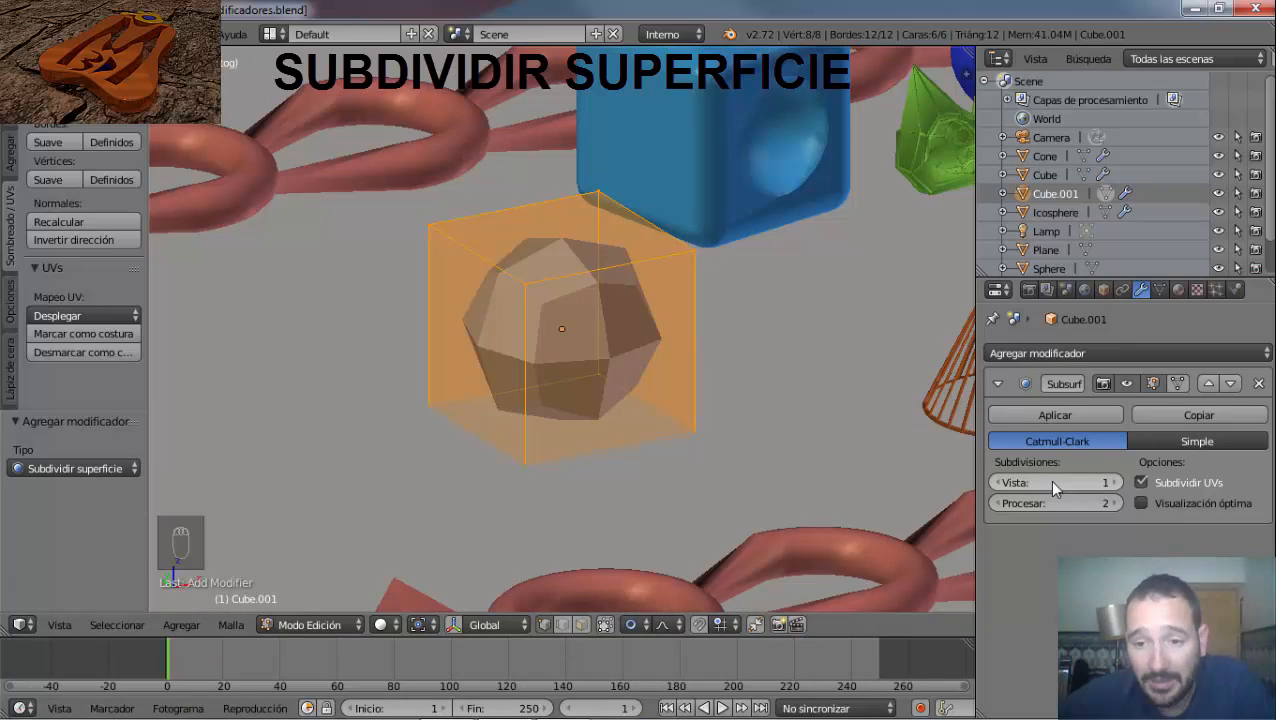
Compare Simple with Catmull-Clark subdivision on the new cube and try view (Vista) levels between 0 and 2, leaving Catmull-Clark at level 2.
{"action": "left_click", "coordinate": [1205, 442]}
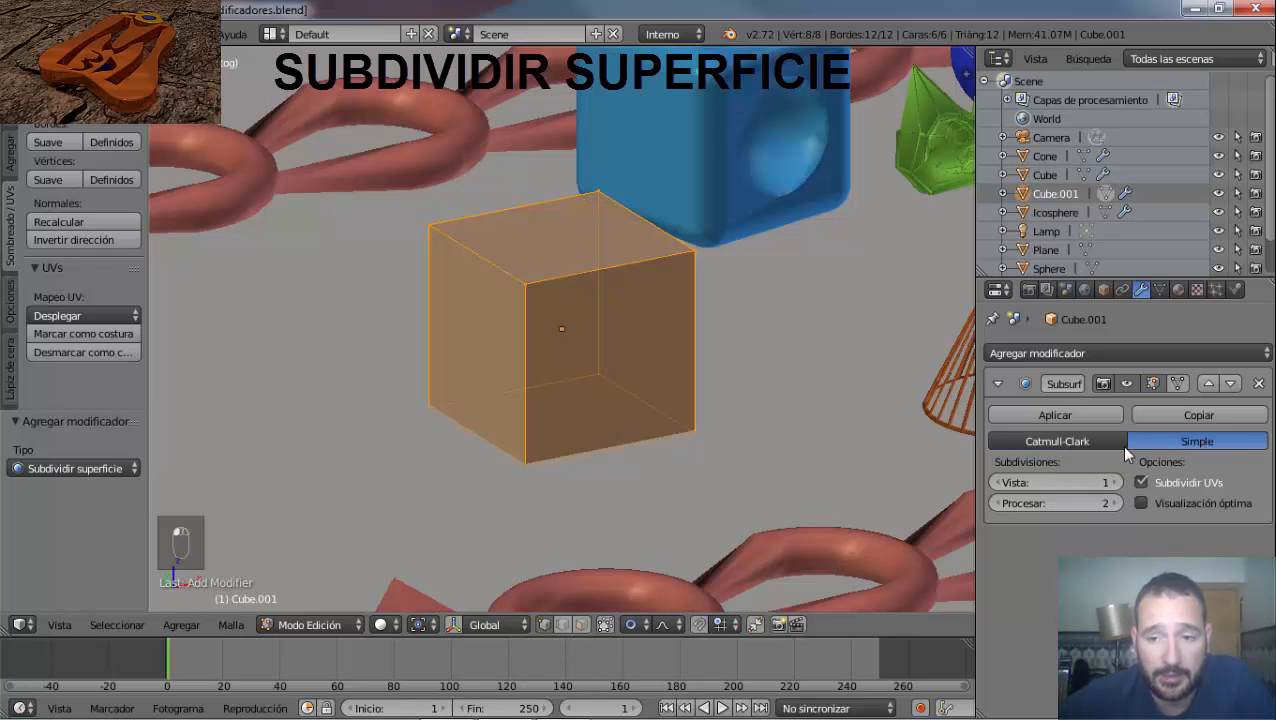
{"action": "left_click", "coordinate": [1074, 442]}
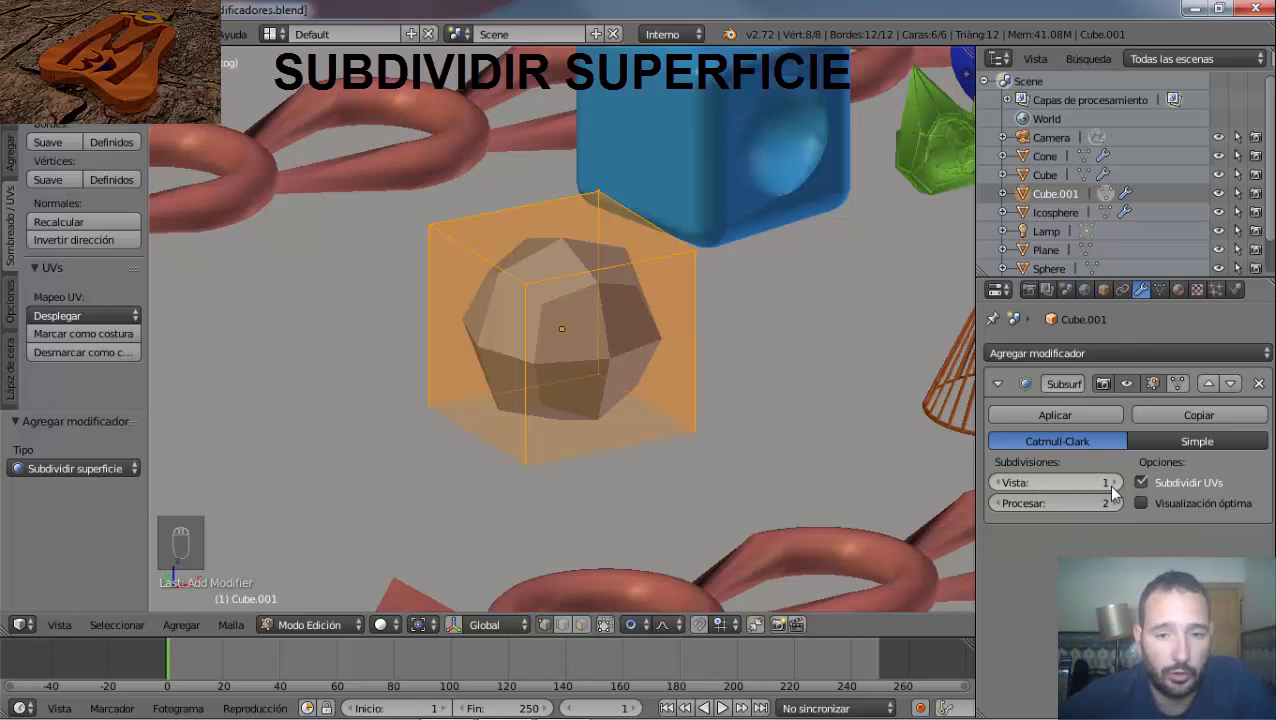
{"action": "left_click", "coordinate": [1113, 483]}
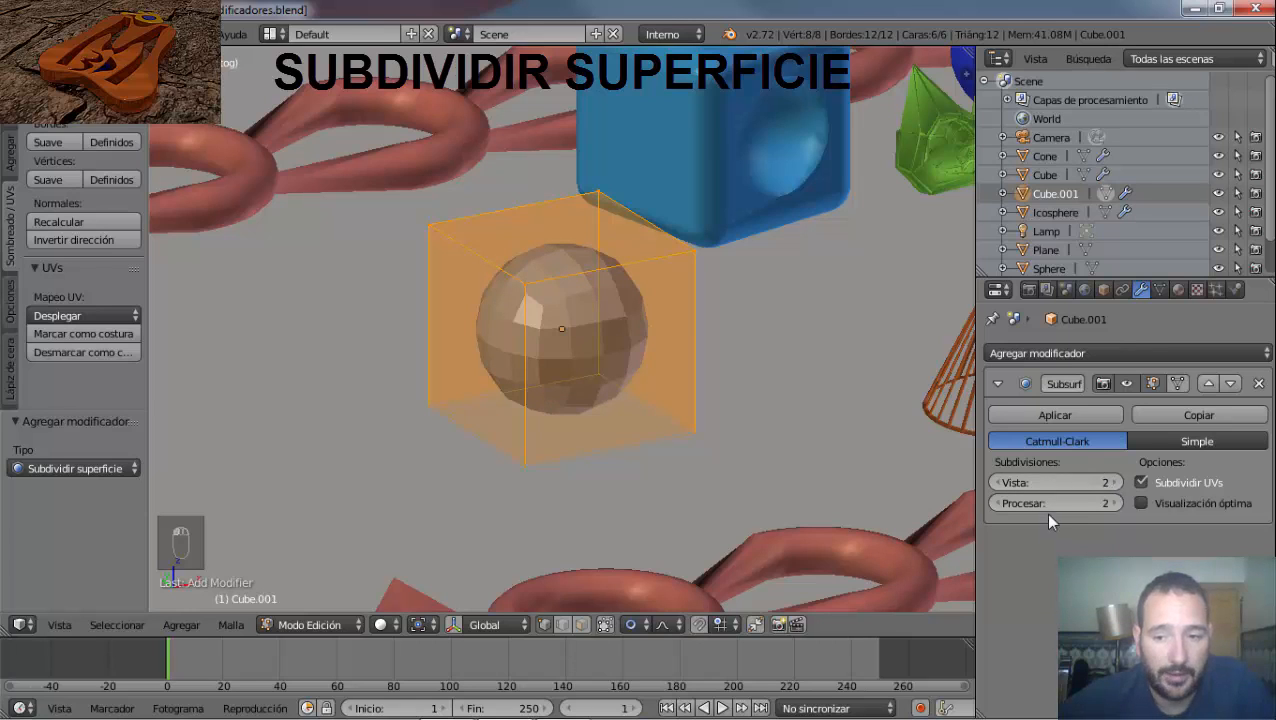
{"action": "left_click", "coordinate": [998, 484]}
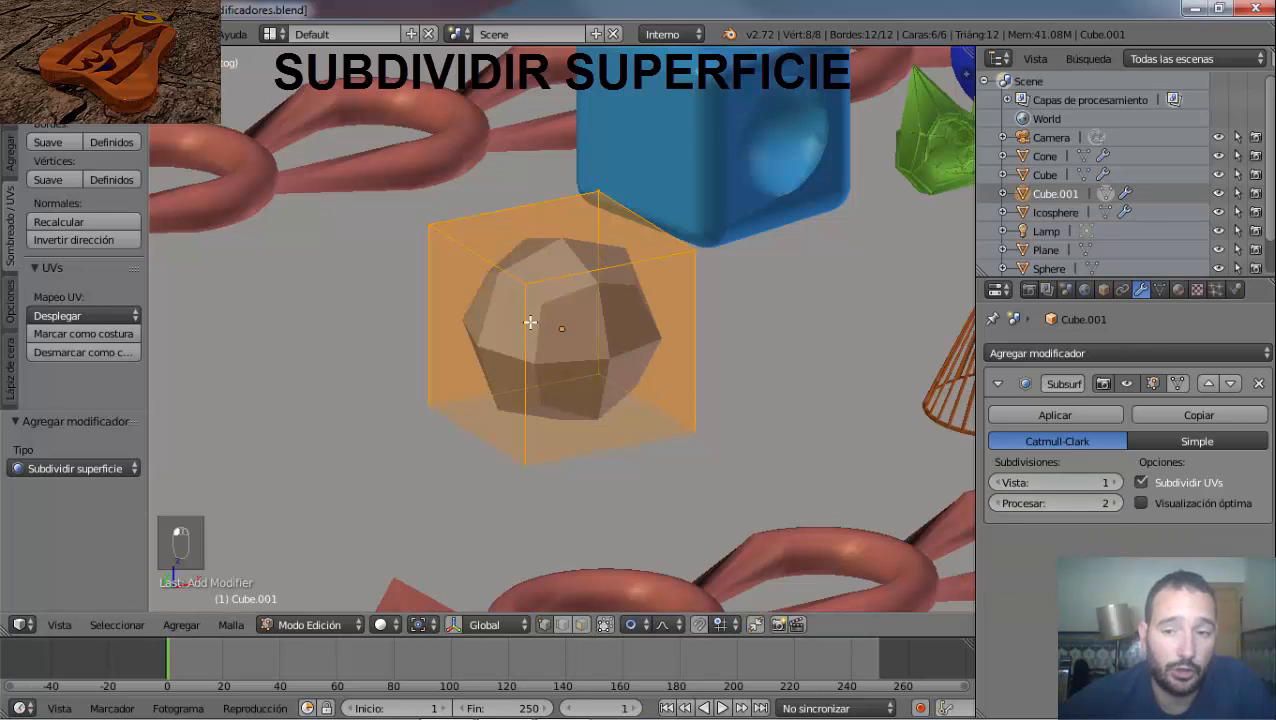
{"action": "left_click", "coordinate": [998, 483]}
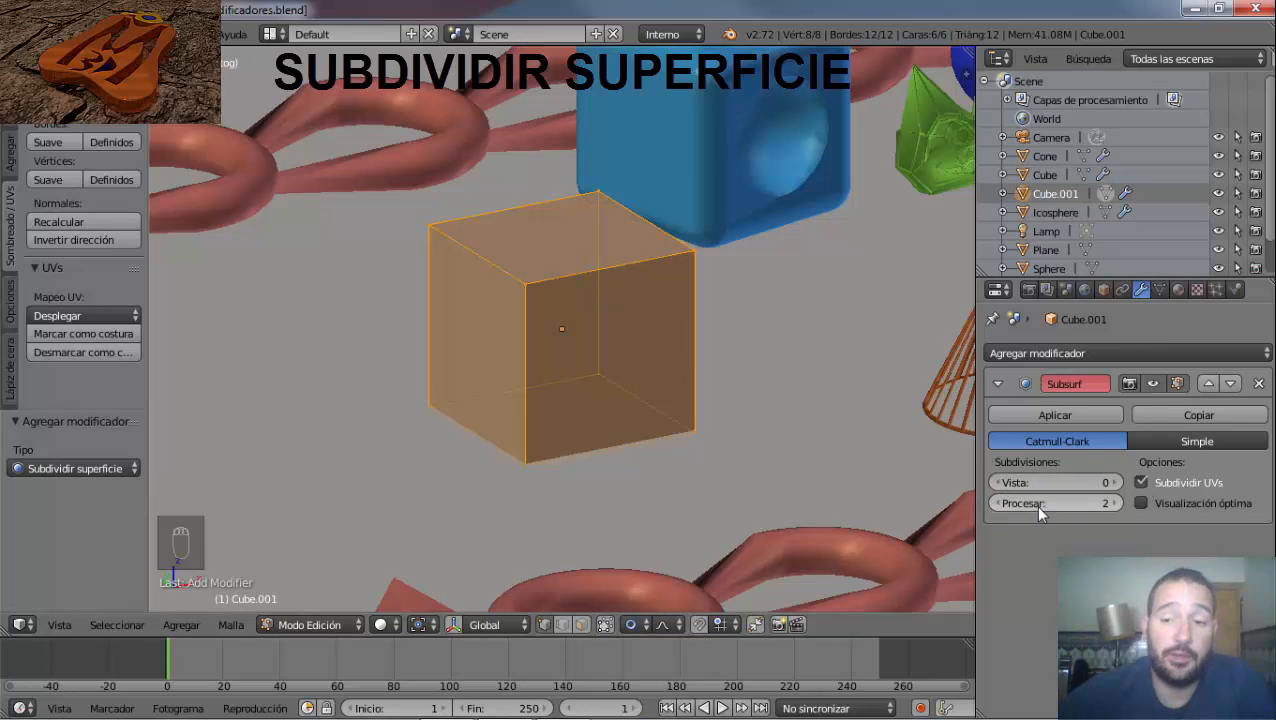
{"action": "left_click", "coordinate": [1115, 483]}
{"action": "left_click", "coordinate": [1115, 483]}
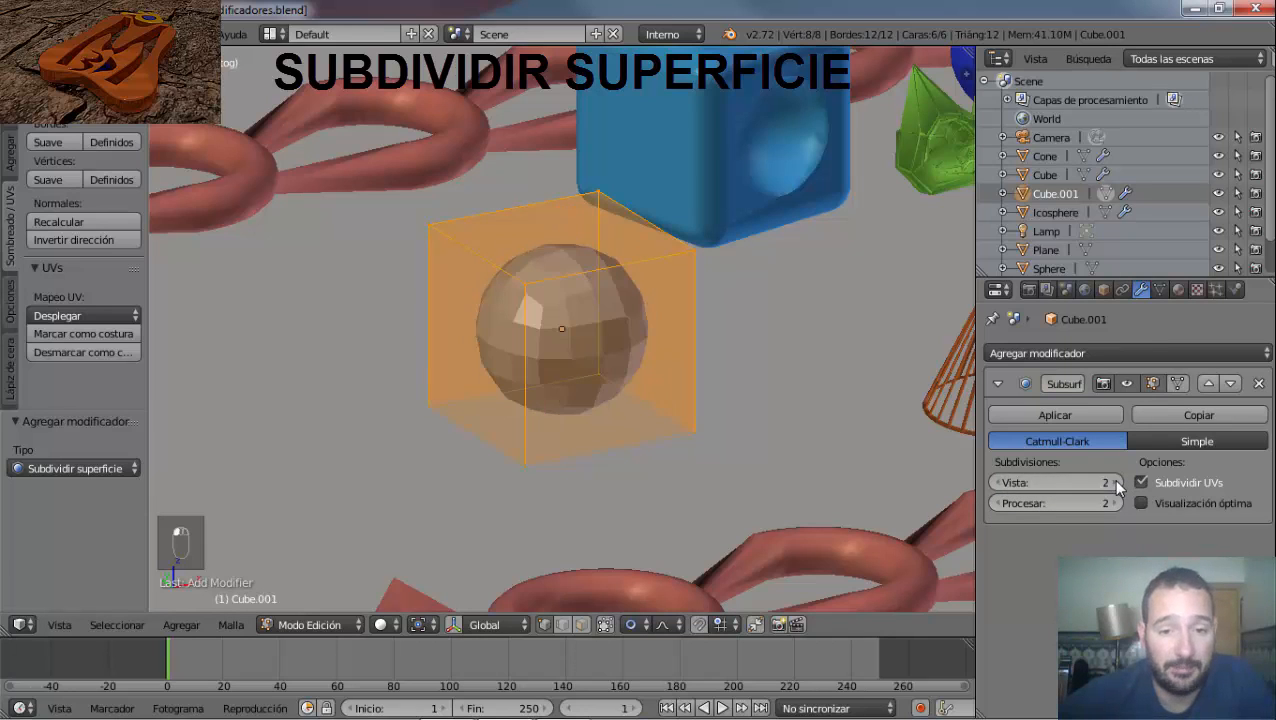
Try view (Vista) subdivision levels up to 5 on the new cube and return the level to 2.
{"action": "left_click", "coordinate": [1115, 483]}
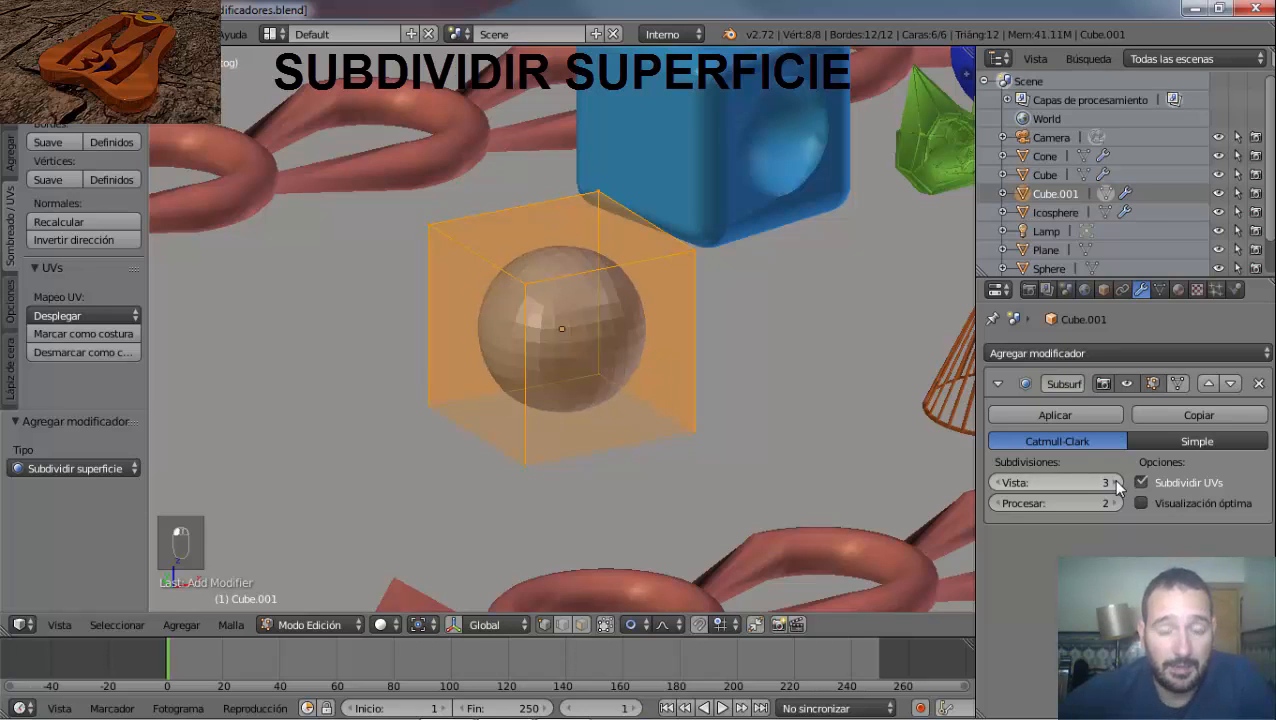
{"action": "left_click", "coordinate": [1115, 483]}
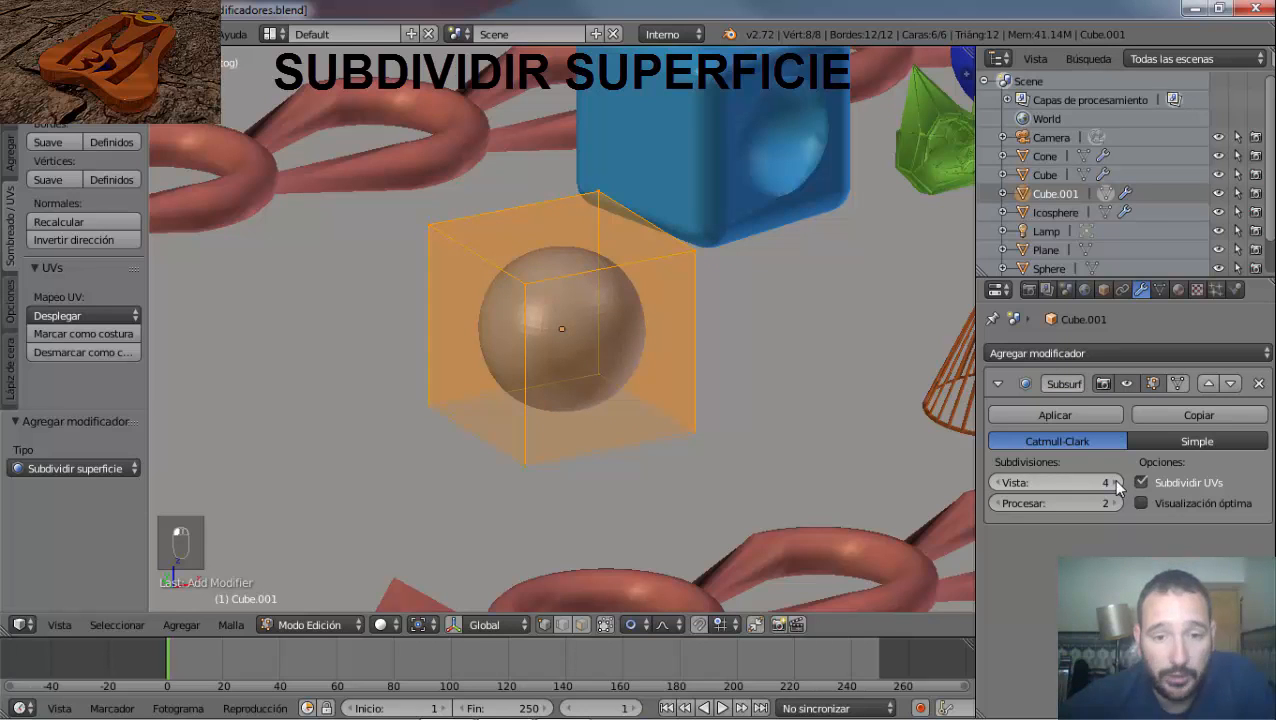
{"action": "left_click", "coordinate": [1115, 483]}
{"action": "middle_click_drag", "start_coordinate": [548, 384], "coordinate": [494, 362]}
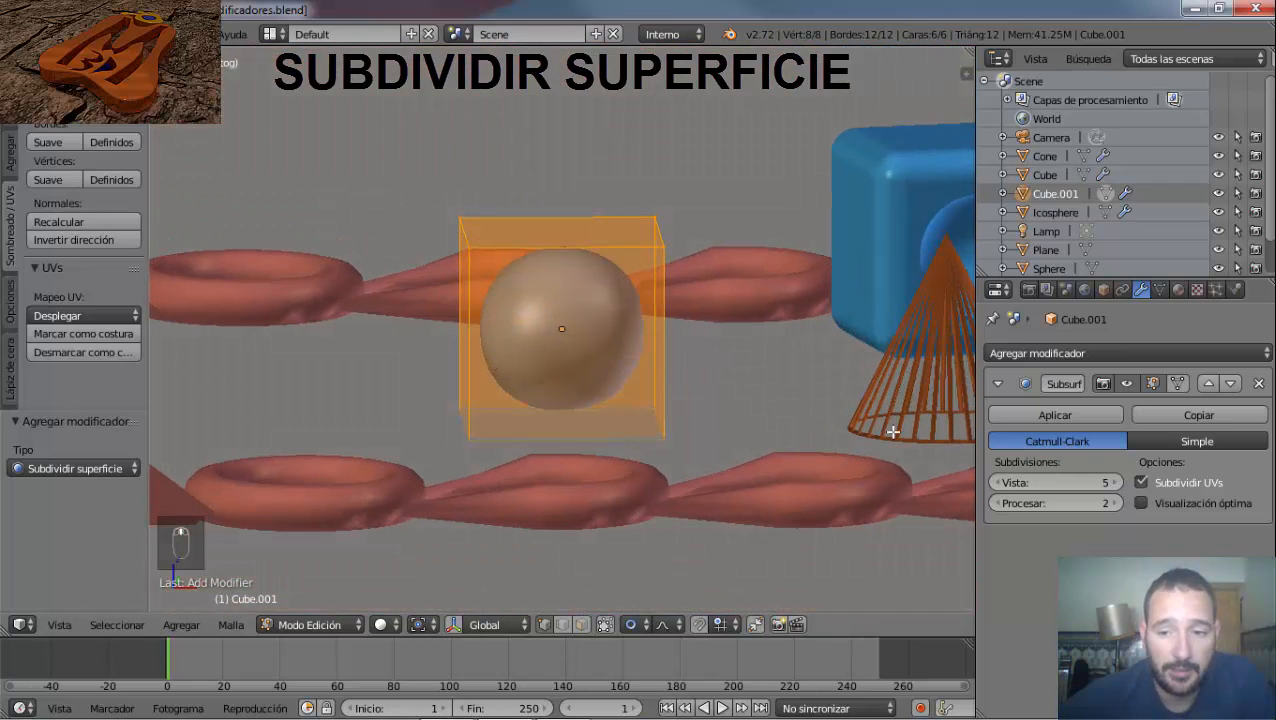
{"action": "left_click", "coordinate": [997, 482]}
{"action": "left_click", "coordinate": [997, 482]}
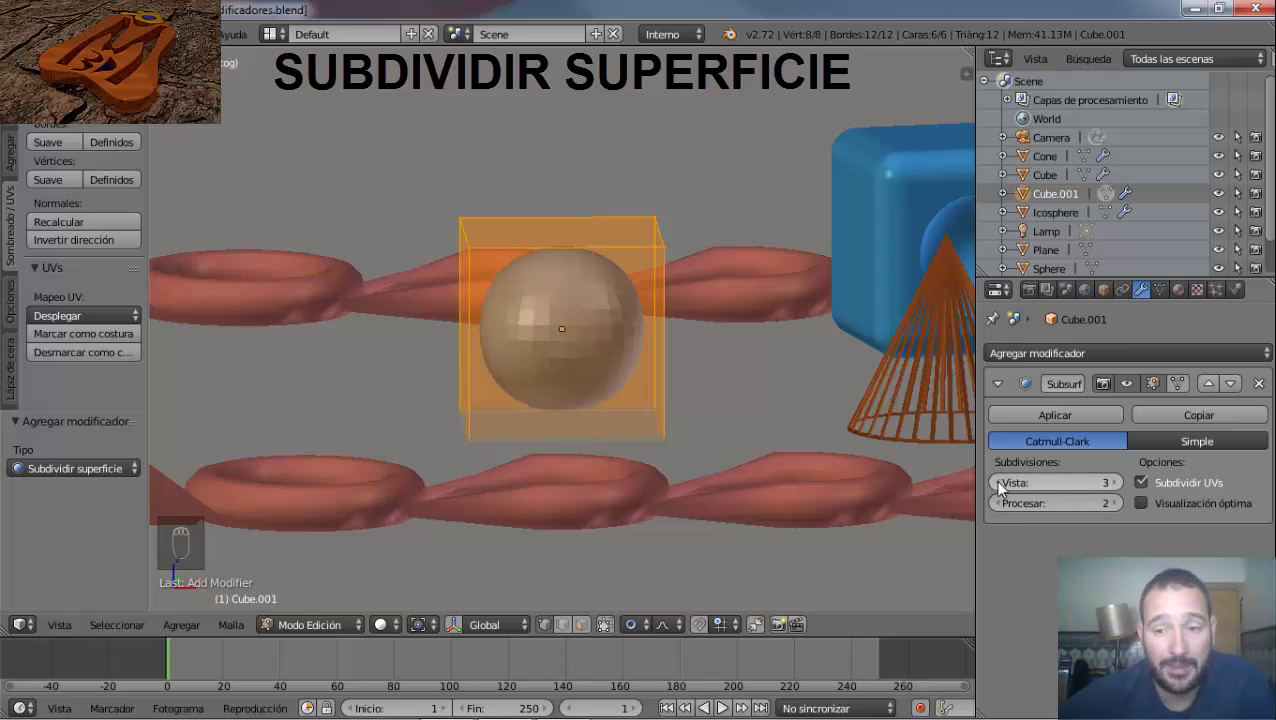
Try a render (Procesar) subdivision level of 4 on the new cube and return it to 2.
{"action": "left_click", "coordinate": [1114, 502]}
{"action": "left_click", "coordinate": [1114, 502]}
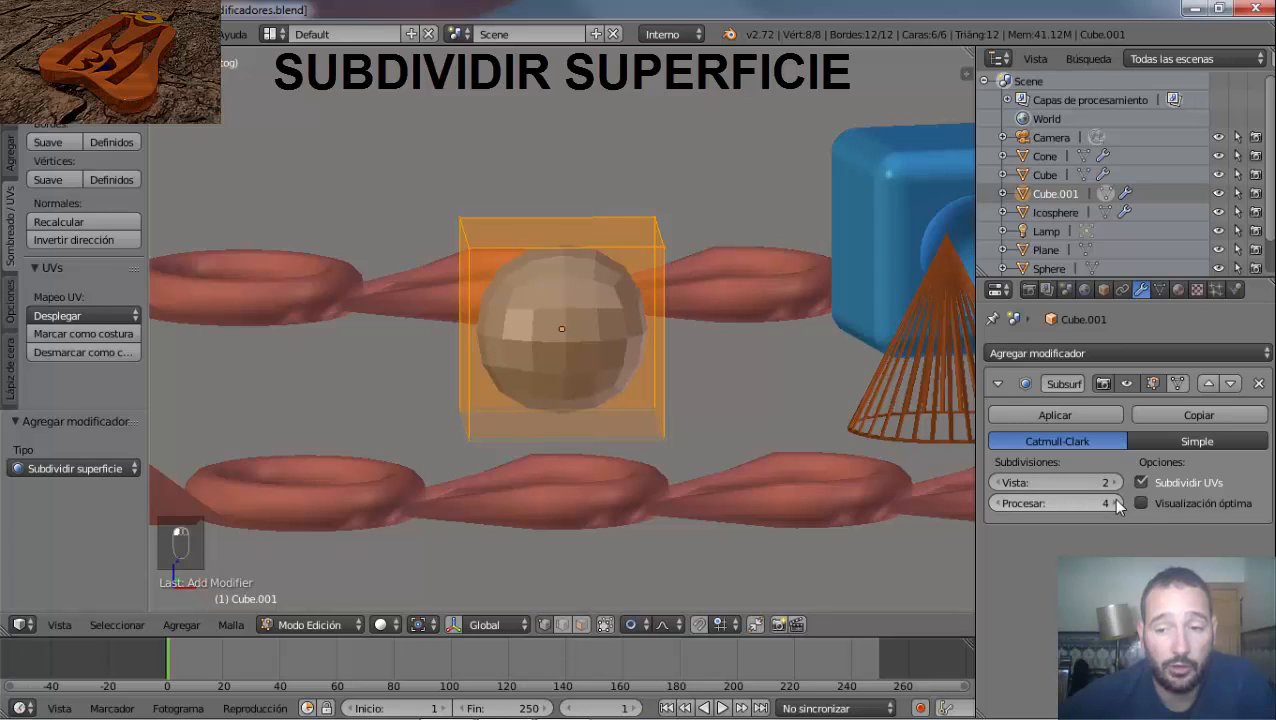
{"action": "left_click", "coordinate": [997, 504]}
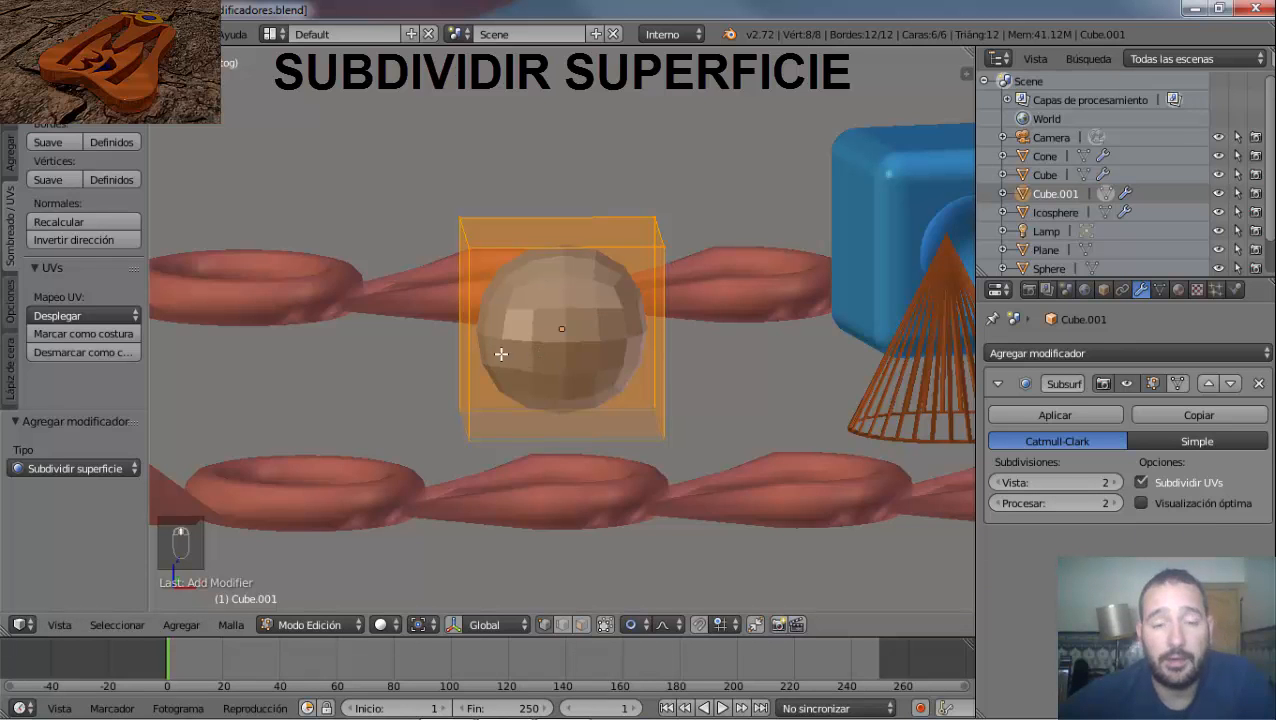
Toggle Subdividir UVs off and back on, and duplicate the Subdivision Surface modifier and remove the copy.
{"action": "middle_click_drag", "start_coordinate": [499, 354], "coordinate": [530, 400]}
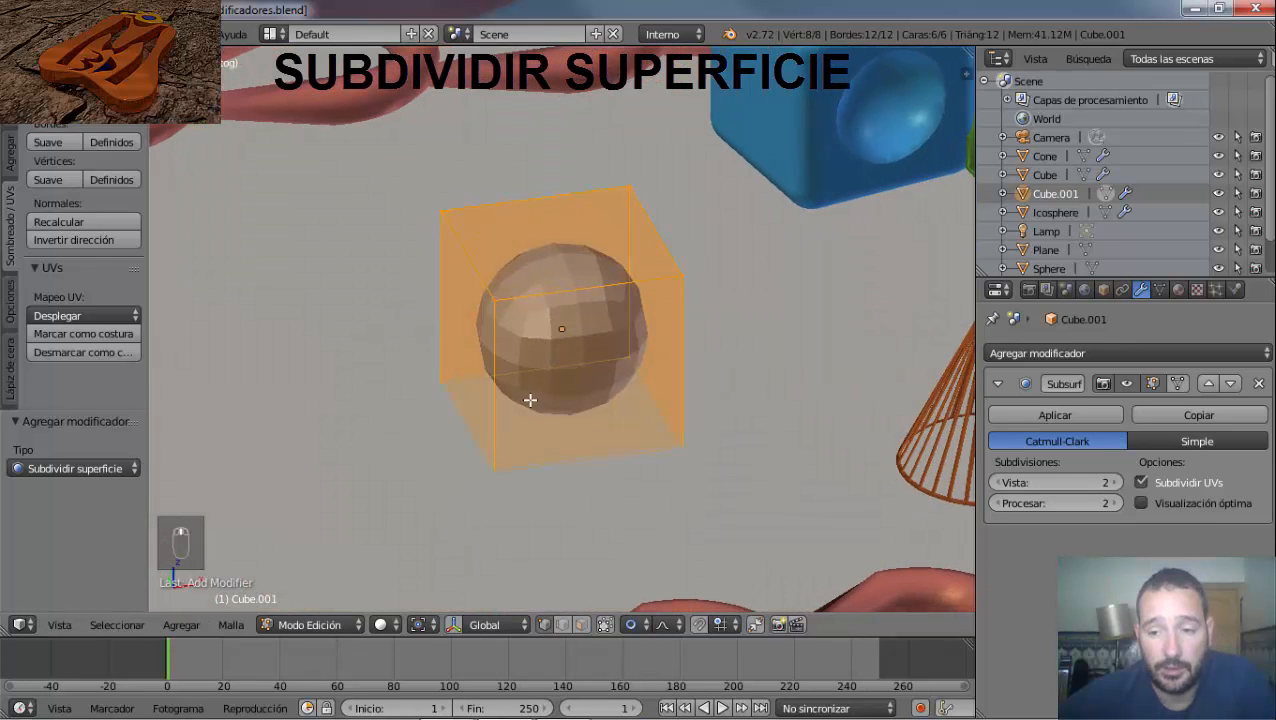
{"action": "left_click", "coordinate": [1142, 482]}
{"action": "left_click", "coordinate": [1142, 482]}
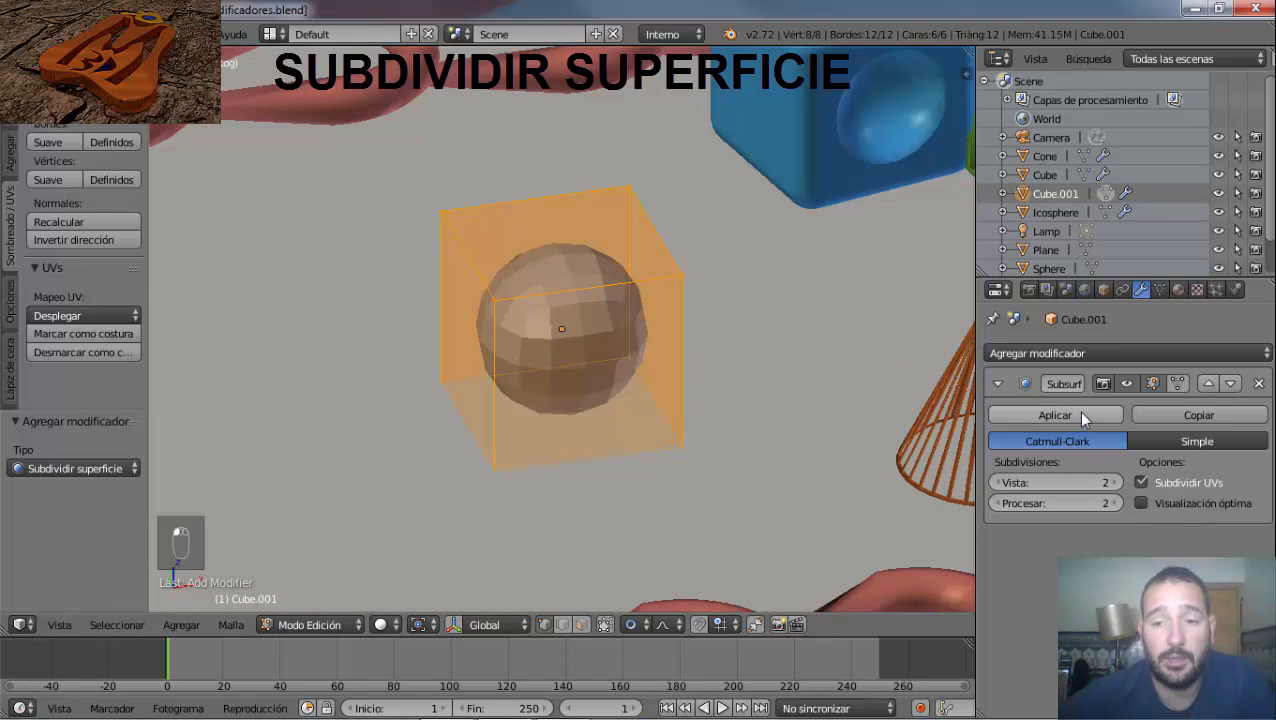
{"action": "left_click", "coordinate": [1180, 424]}
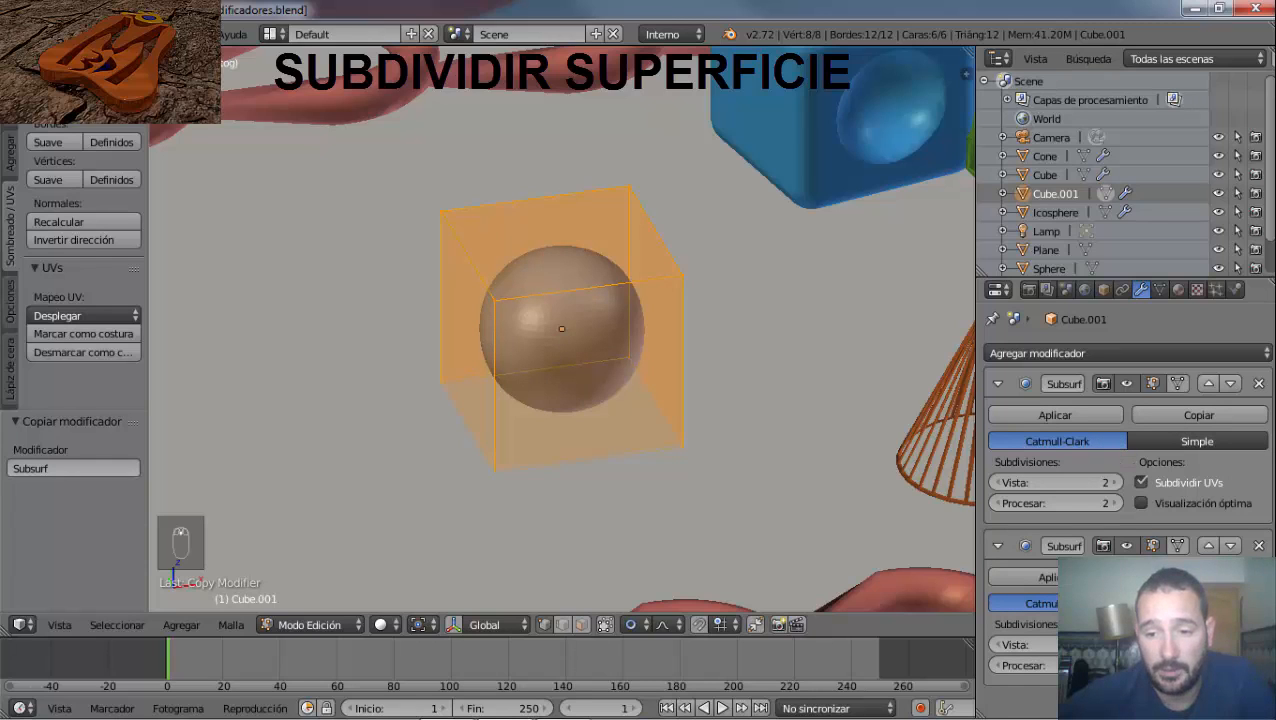
{"action": "left_click", "coordinate": [1259, 548]}
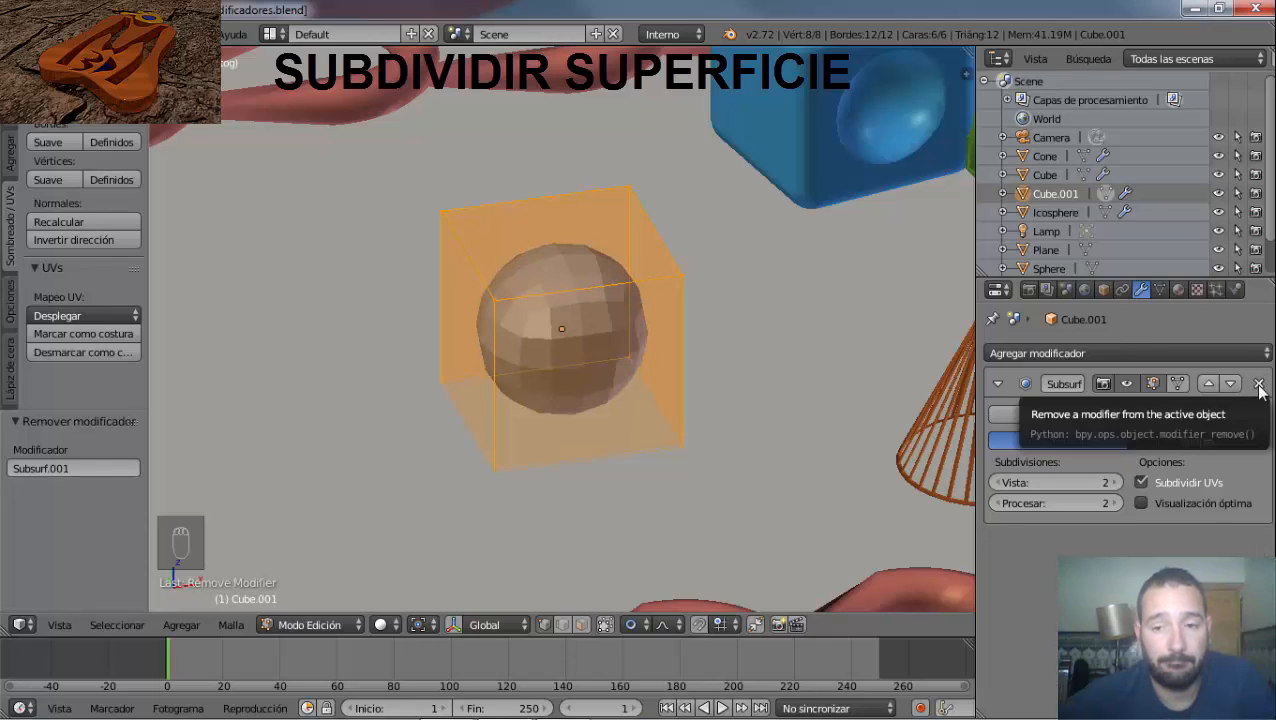
Render the scene to examine the subdivided cube among the other objects, and return to the 3D view.
{"action": "scroll", "coordinate": [604, 407], "scroll_direction": "down", "scroll_amount": 6}
{"action": "middle_click_drag", "start_coordinate": [742, 399], "coordinate": [678, 381]}
{"action": "key", "text": "F12"}
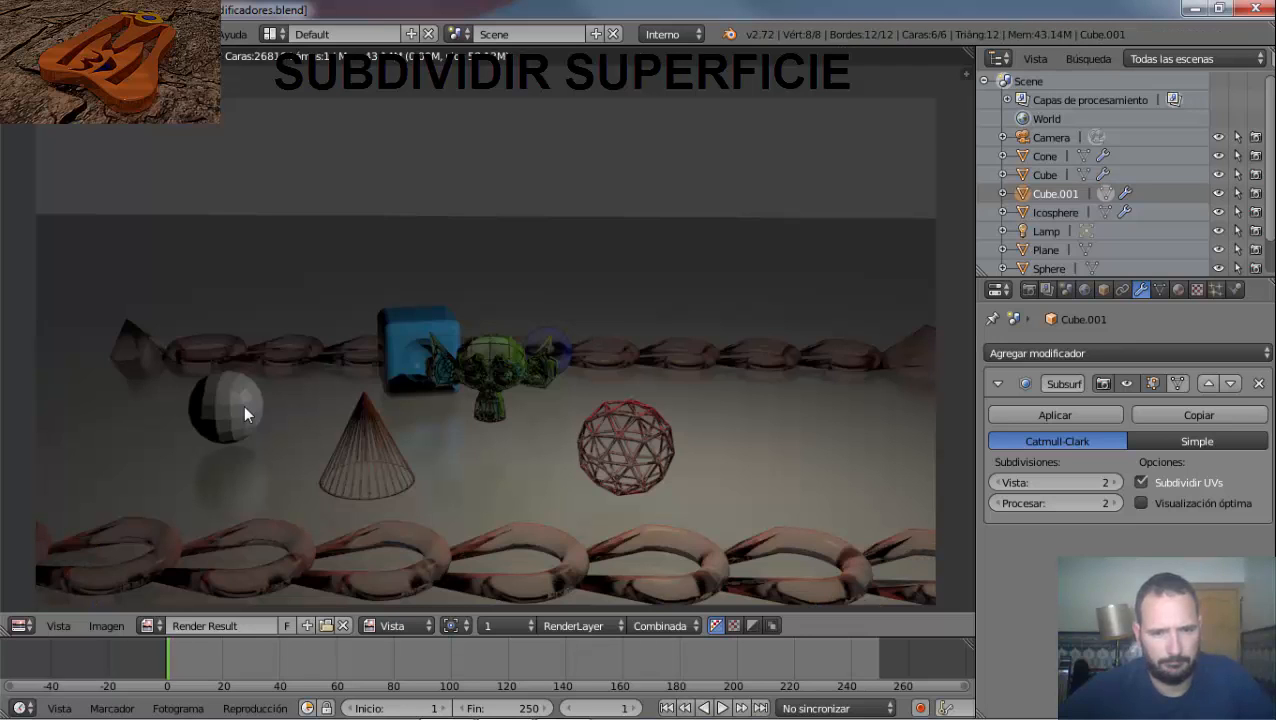
{"action": "key", "text": "Escape"}
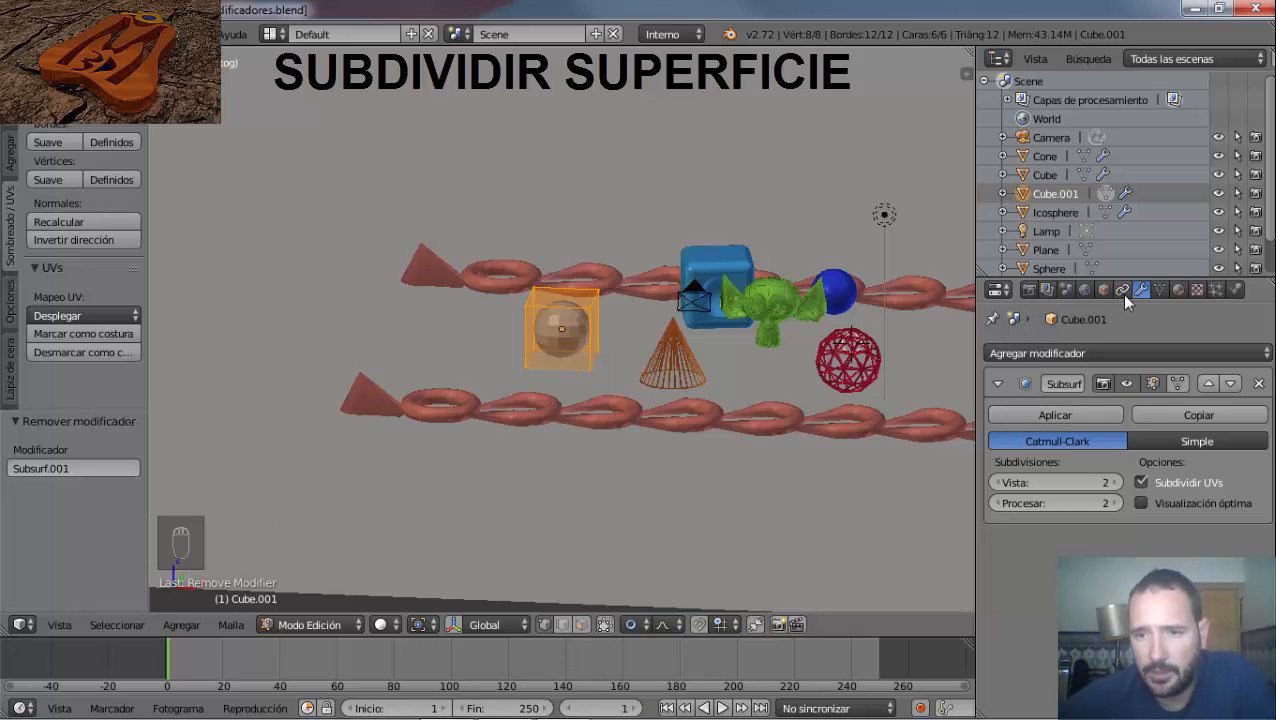
Try a Triangular modifier on the new cube, check its quad method options, and remove the modifier.
{"action": "left_click", "coordinate": [1087, 355]}
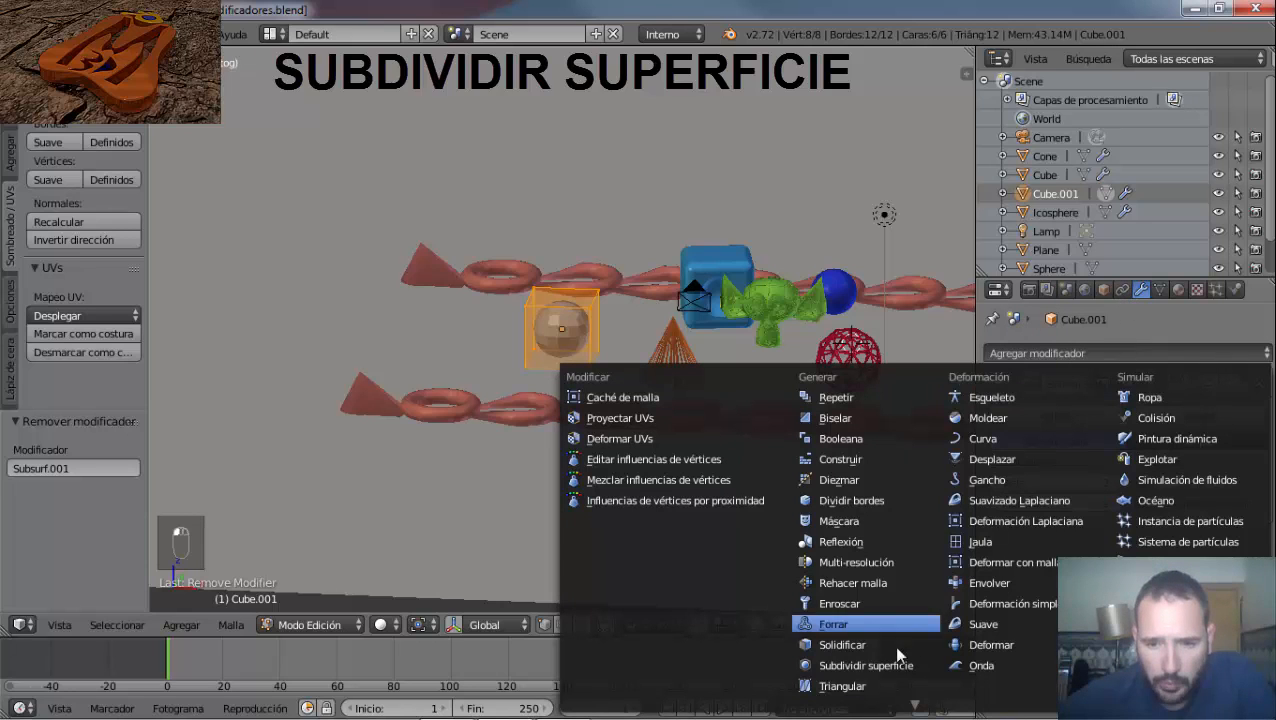
{"action": "left_click", "coordinate": [852, 688]}
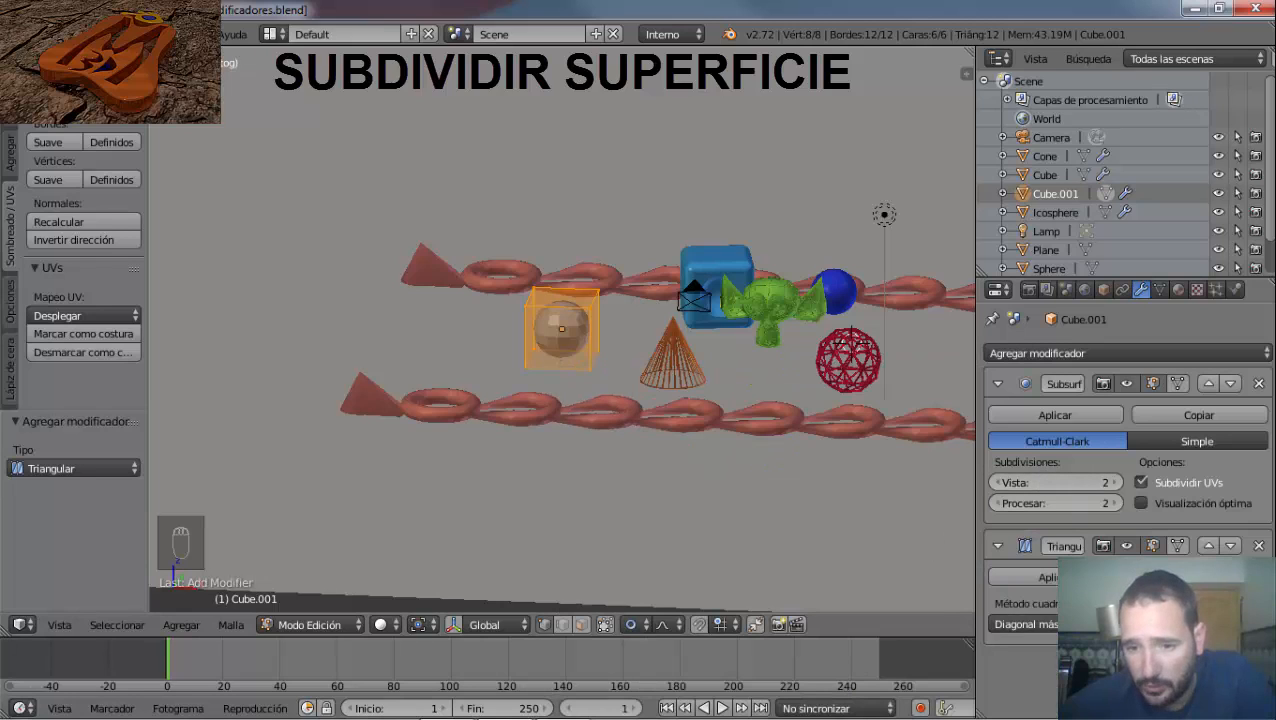
{"action": "left_click", "coordinate": [1030, 624]}
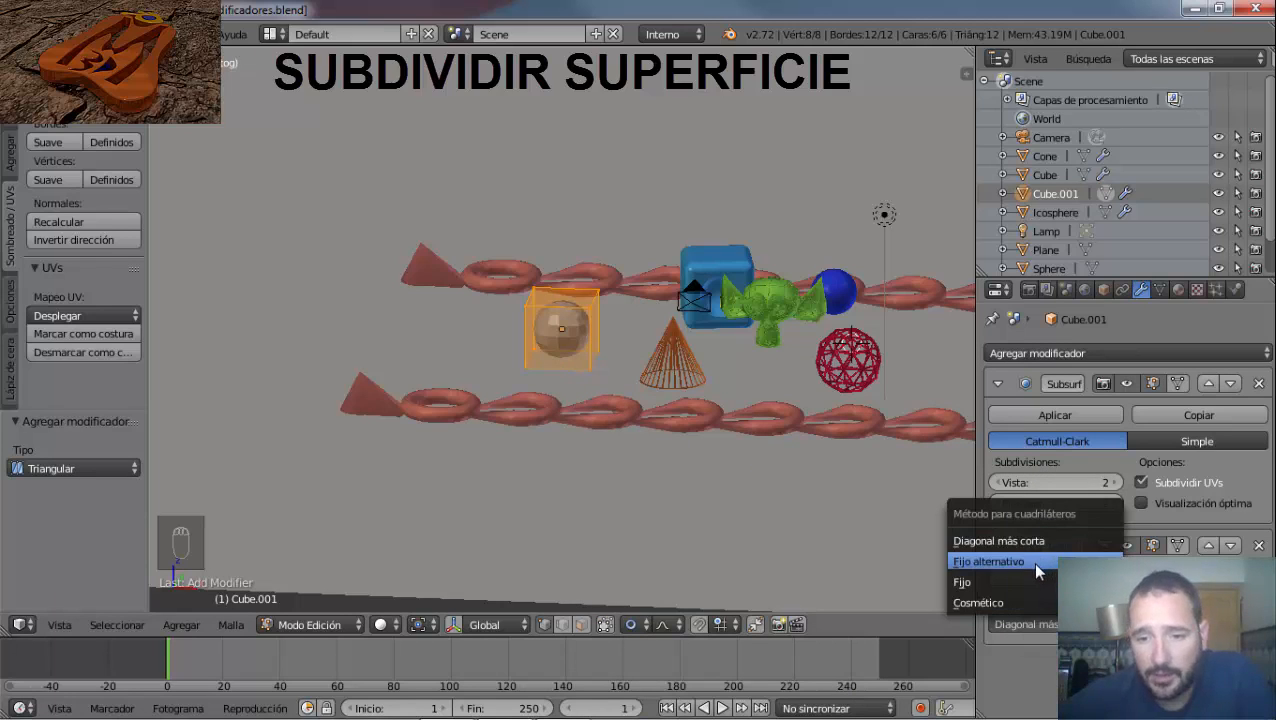
{"action": "left_click", "coordinate": [1197, 624]}
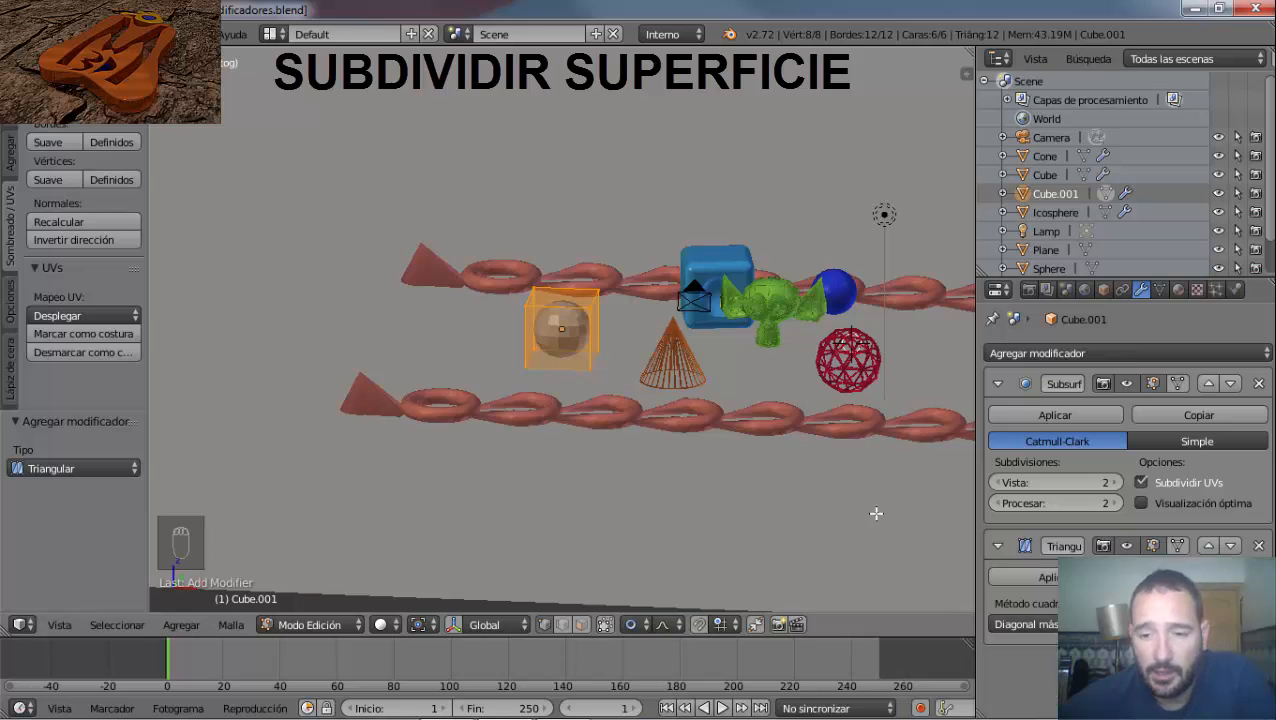
{"action": "left_click", "coordinate": [1259, 546]}
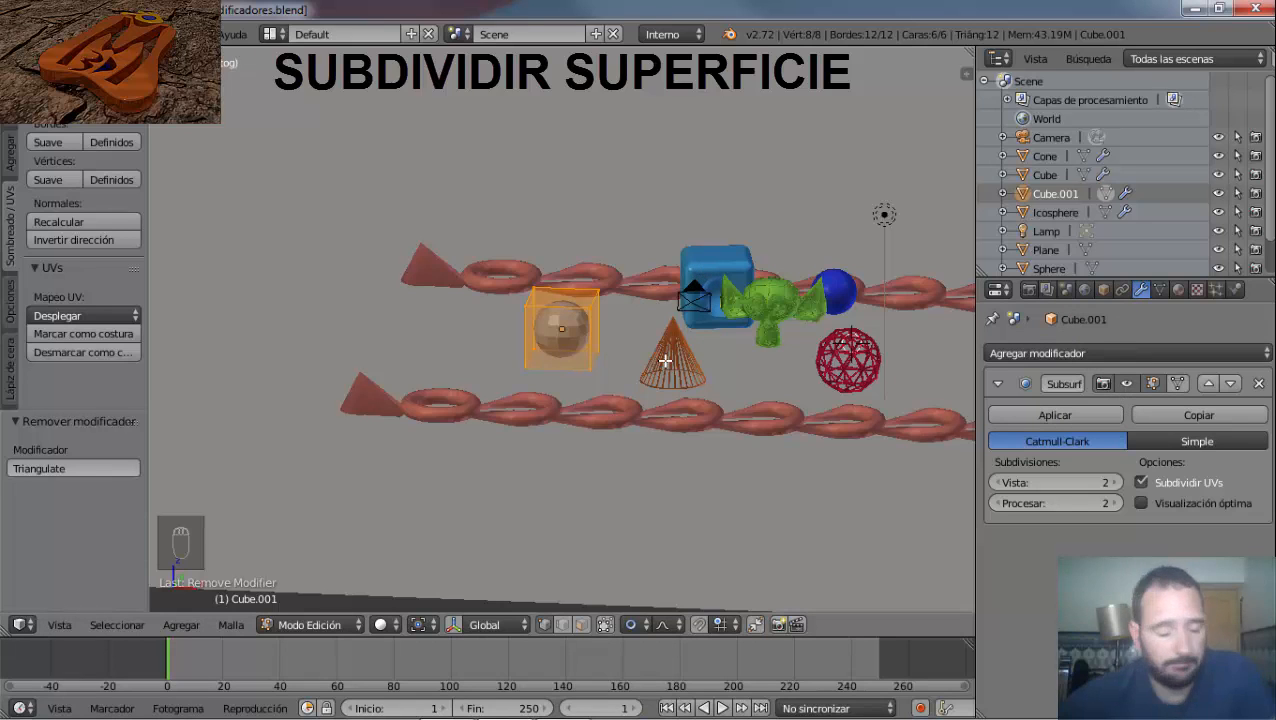
Select the orange cone and toggle its Wireframe modifier's edit-mode display while in Edit Mode, finishing in Object Mode.
{"action": "key", "text": "Tab"}
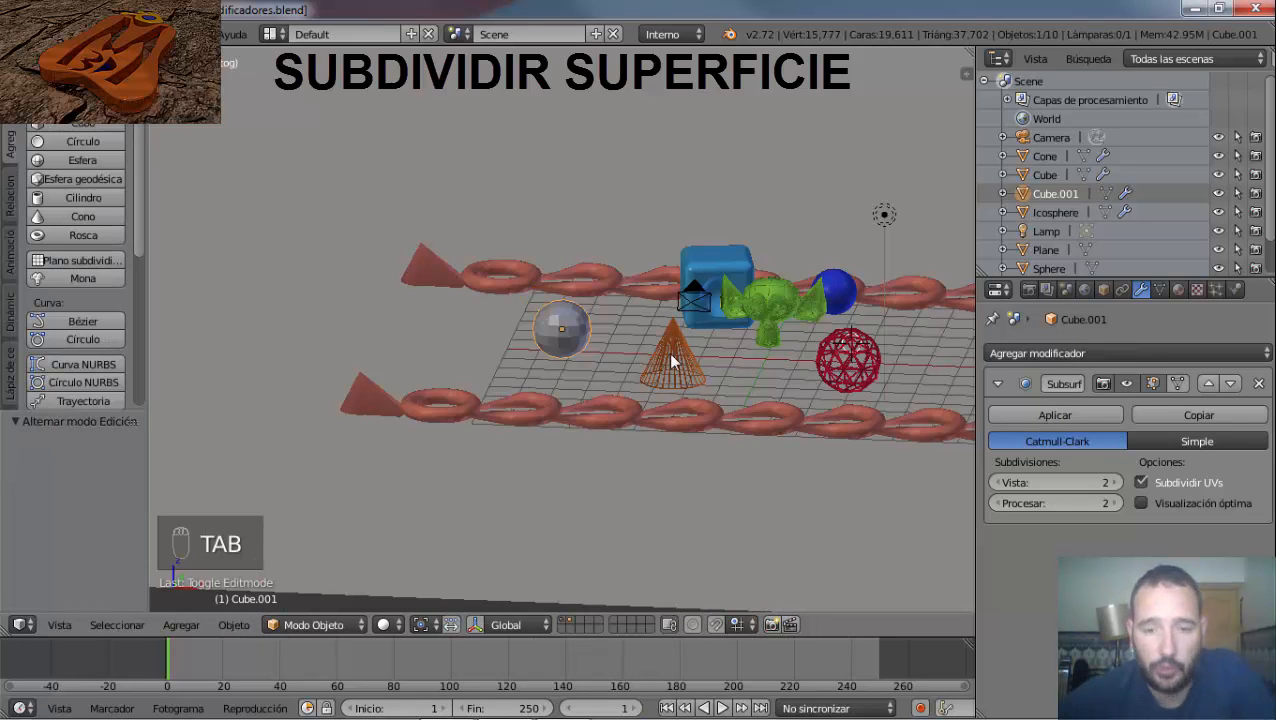
{"action": "right_click", "coordinate": [668, 352]}
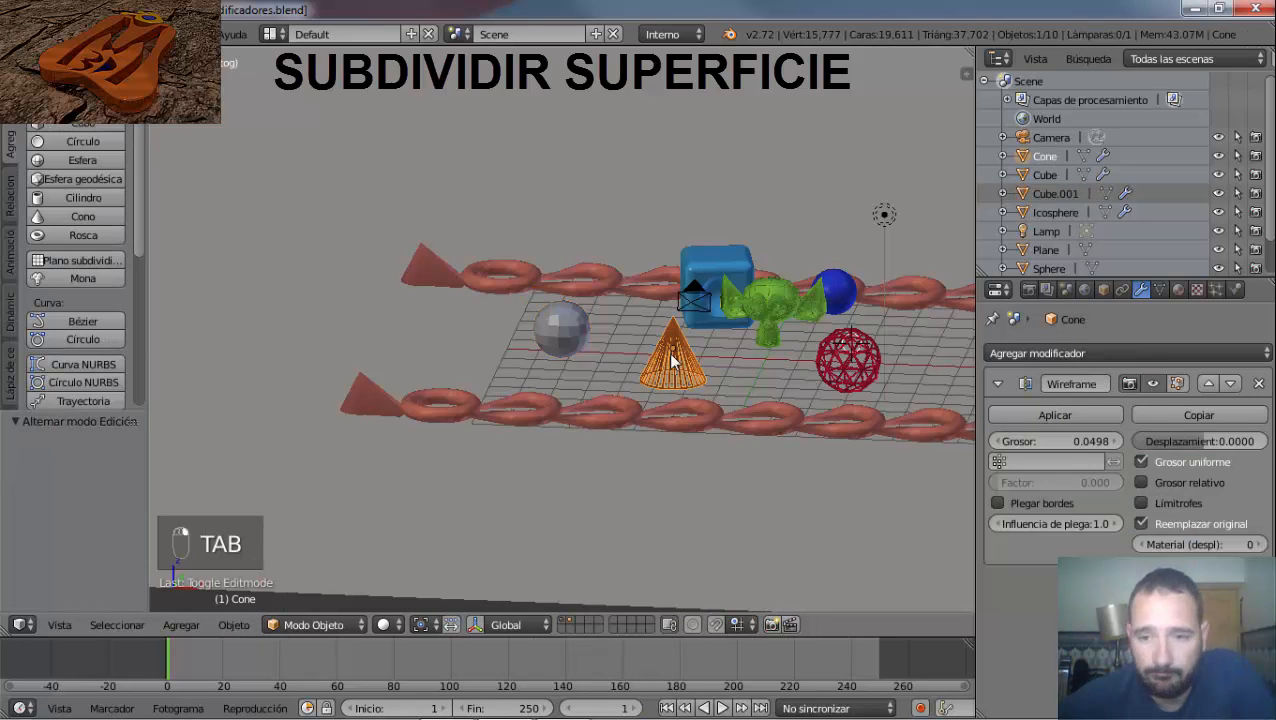
{"action": "left_click", "coordinate": [1174, 384]}
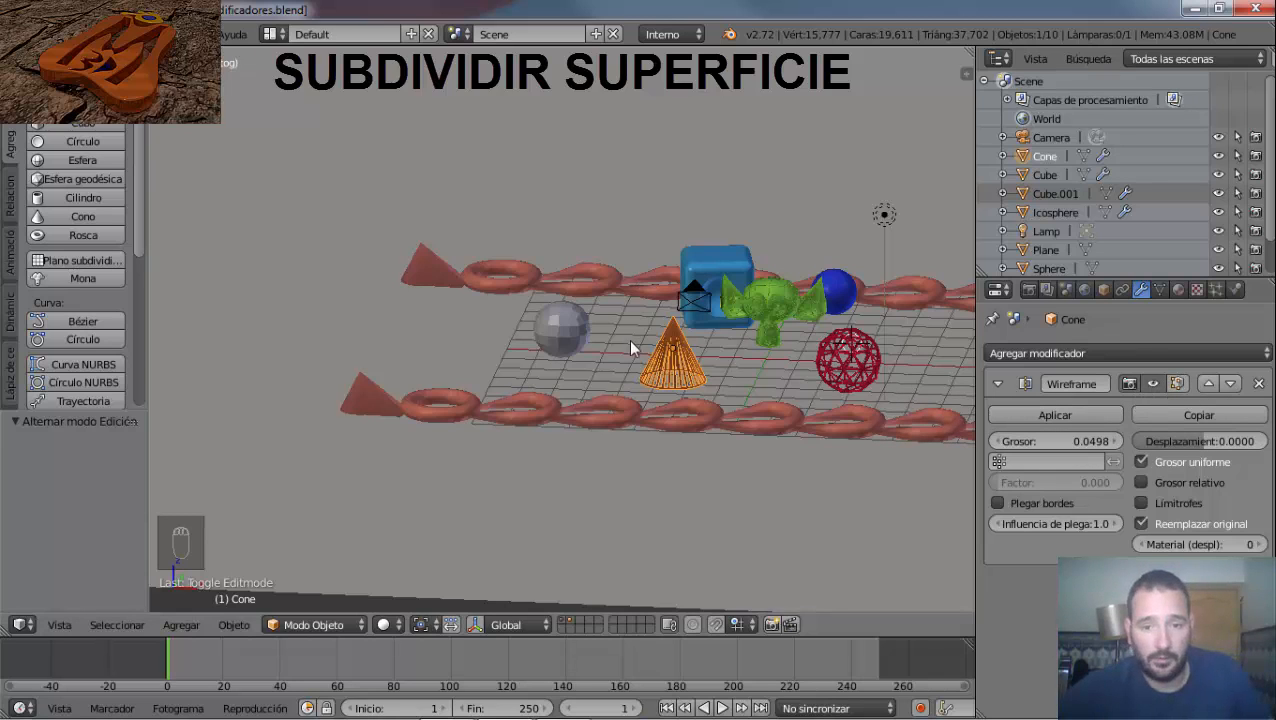
{"action": "key", "text": "Tab"}
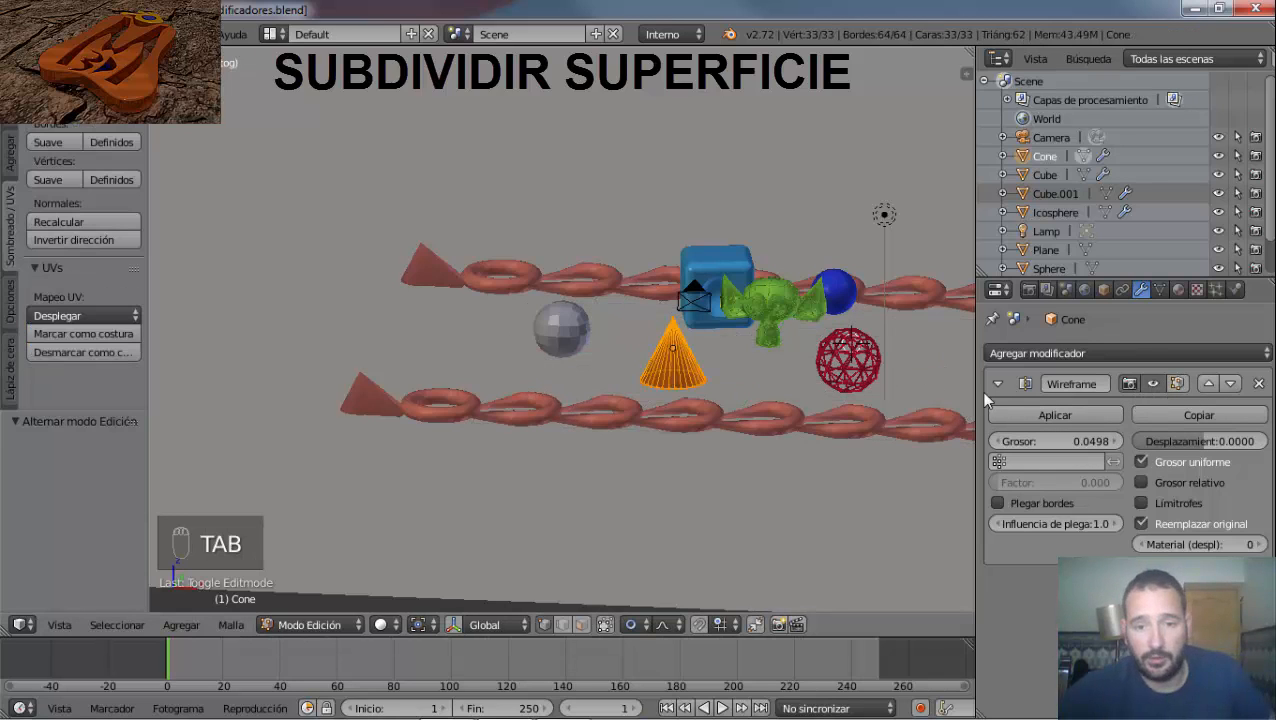
{"action": "left_click", "coordinate": [1176, 384]}
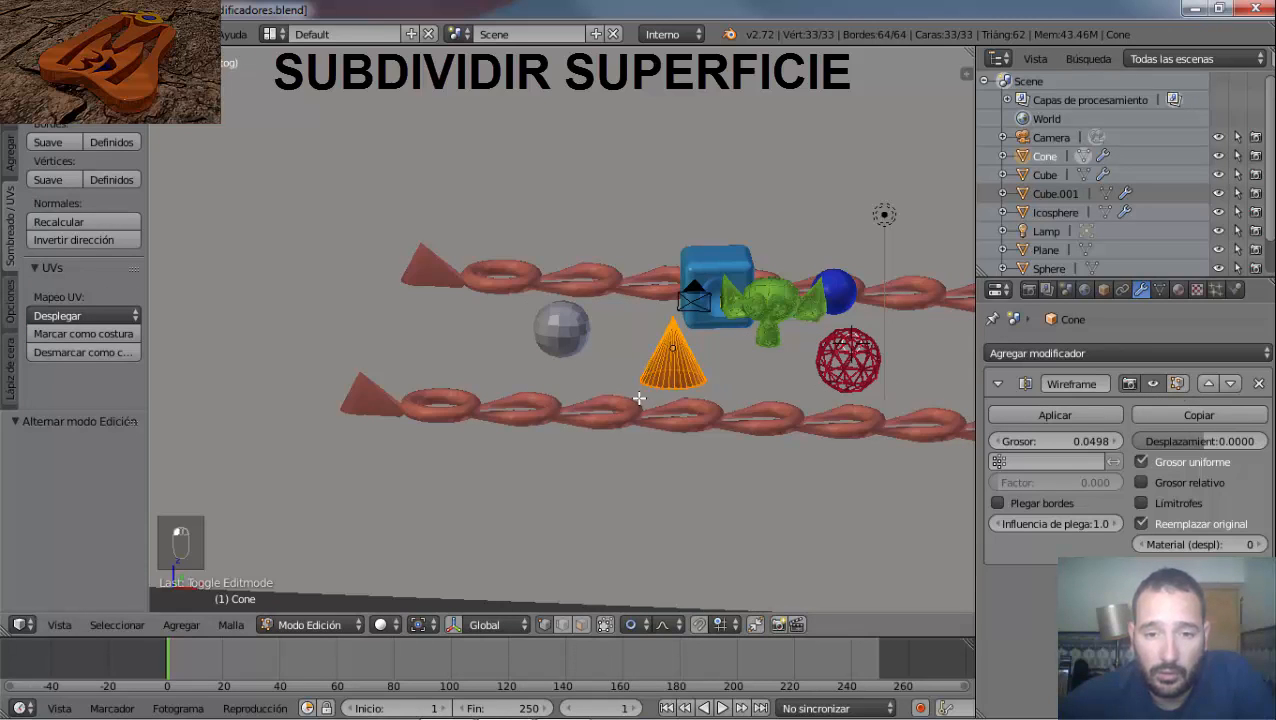
{"action": "scroll", "coordinate": [638, 399], "scroll_direction": "up", "scroll_amount": 5}
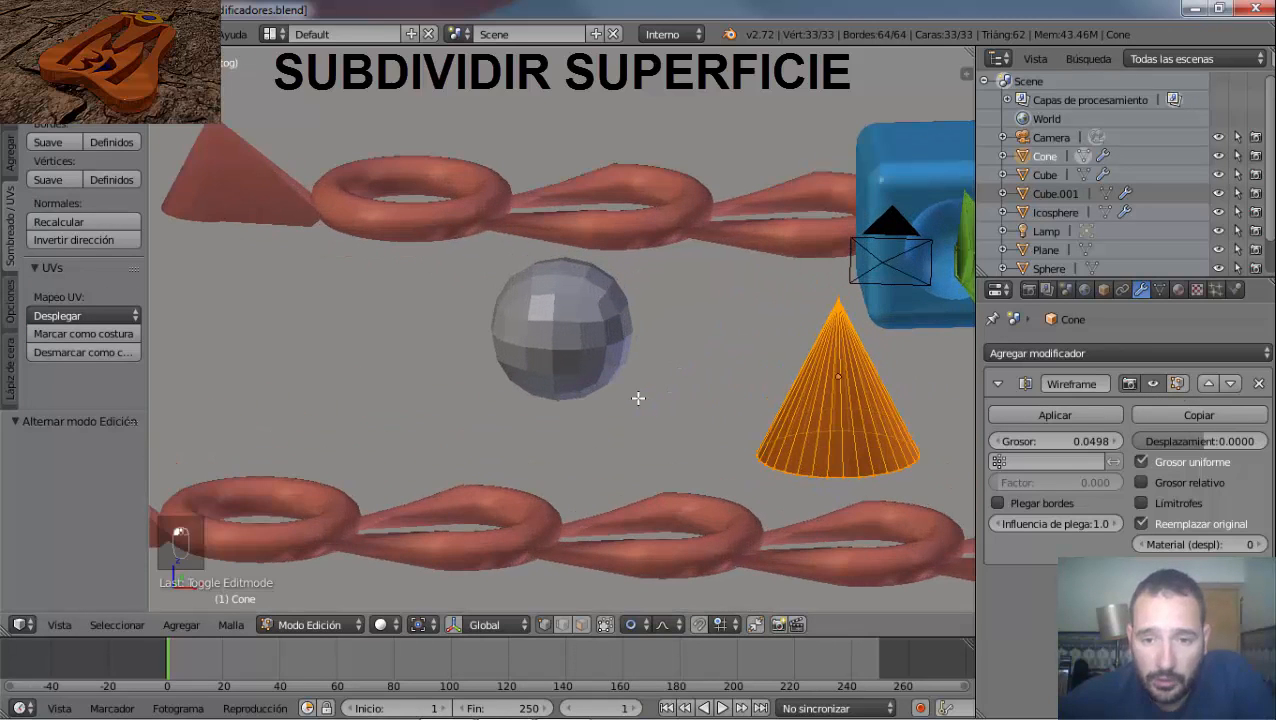
{"action": "left_click", "coordinate": [1176, 385]}
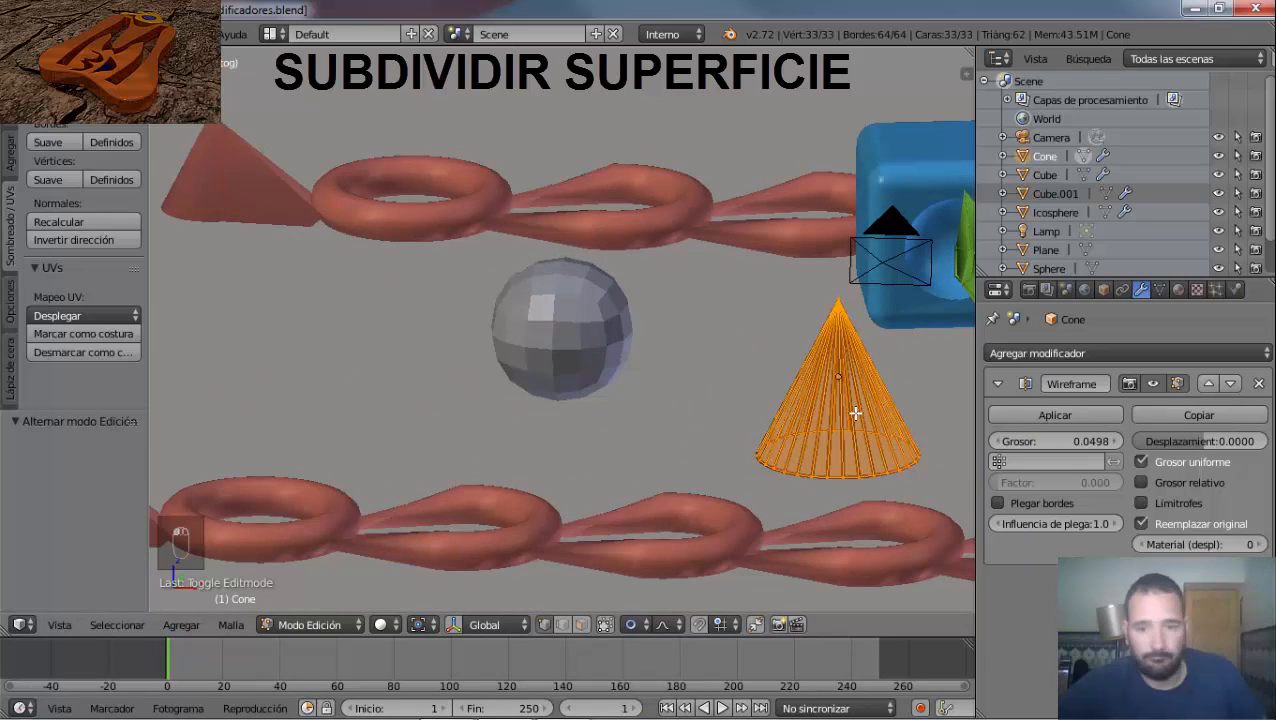
{"action": "key", "text": "Tab"}
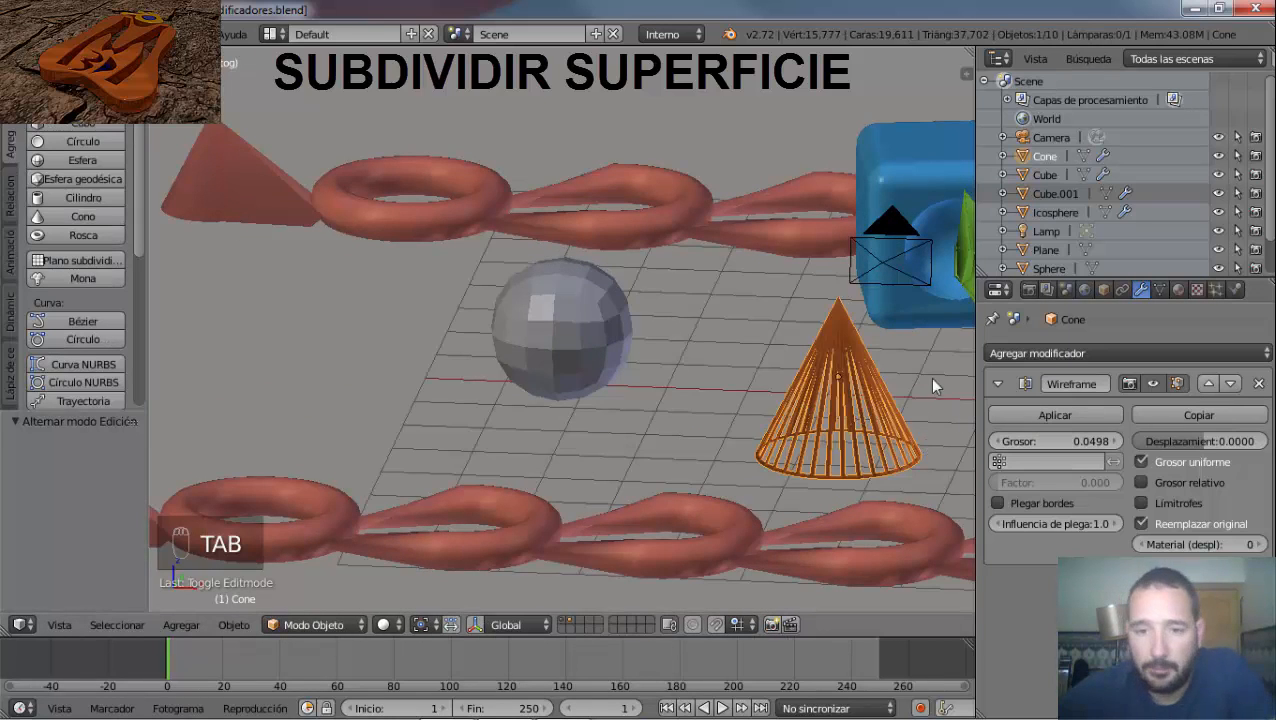
{"action": "scroll", "coordinate": [749, 400], "scroll_direction": "down", "scroll_amount": 3}
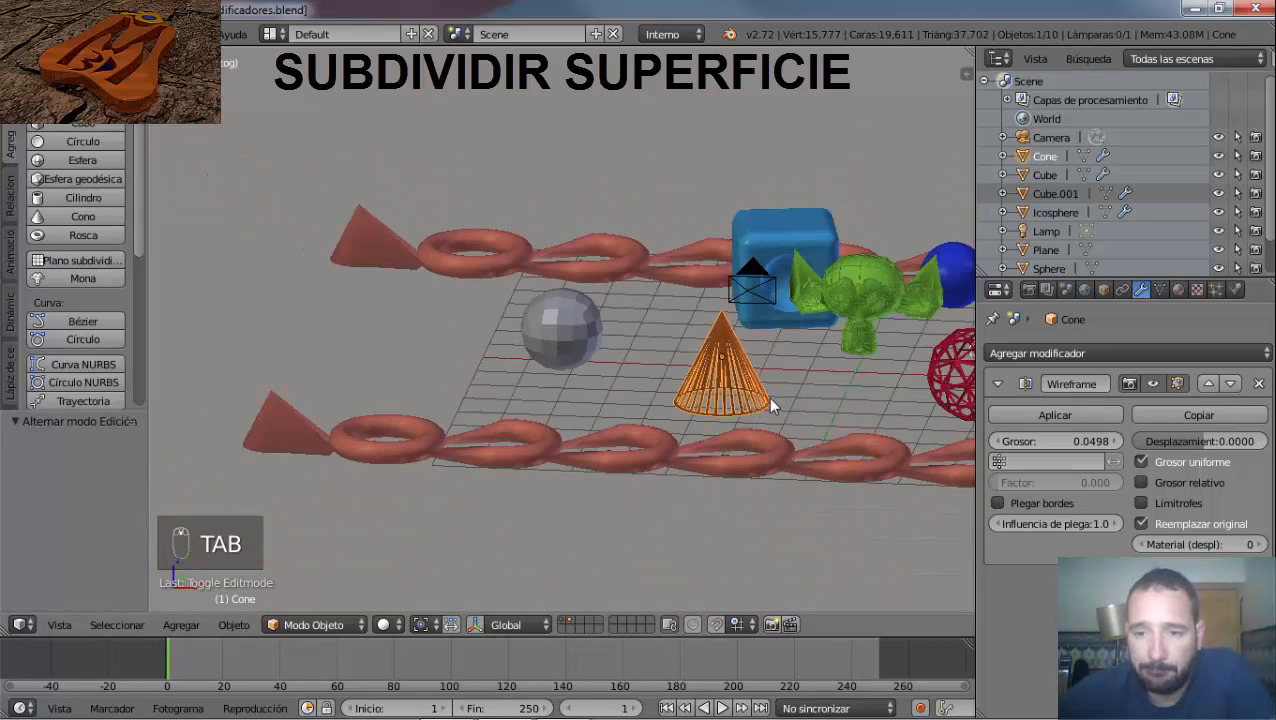
{"action": "left_click", "coordinate": [1123, 356]}
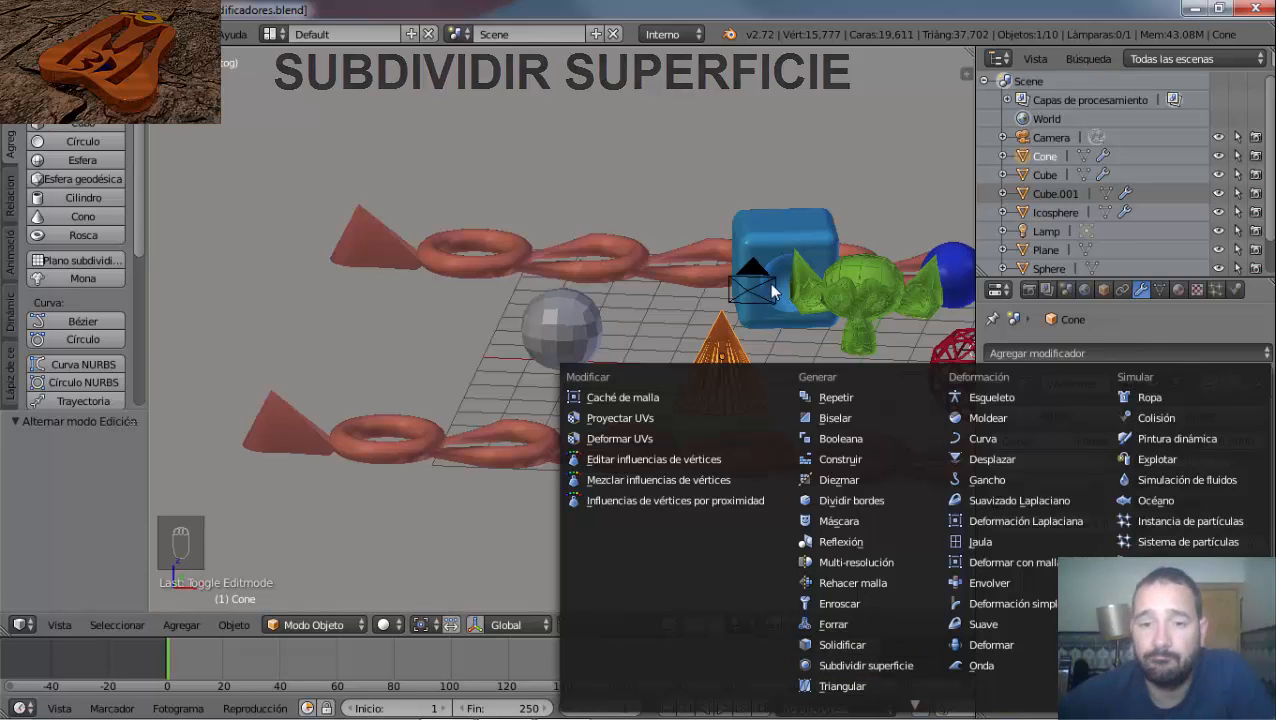
{"action": "left_click", "coordinate": [833, 623]}
Move the blue sphere about 2.094 along X and about -2.453 along Y, away from the monkey head.
{"action": "middle_click_drag", "start_coordinate": [775, 360], "coordinate": [797, 372]}
{"action": "middle_click_drag", "start_coordinate": [875, 385], "coordinate": [788, 408]}
{"action": "right_click", "coordinate": [836, 330]}
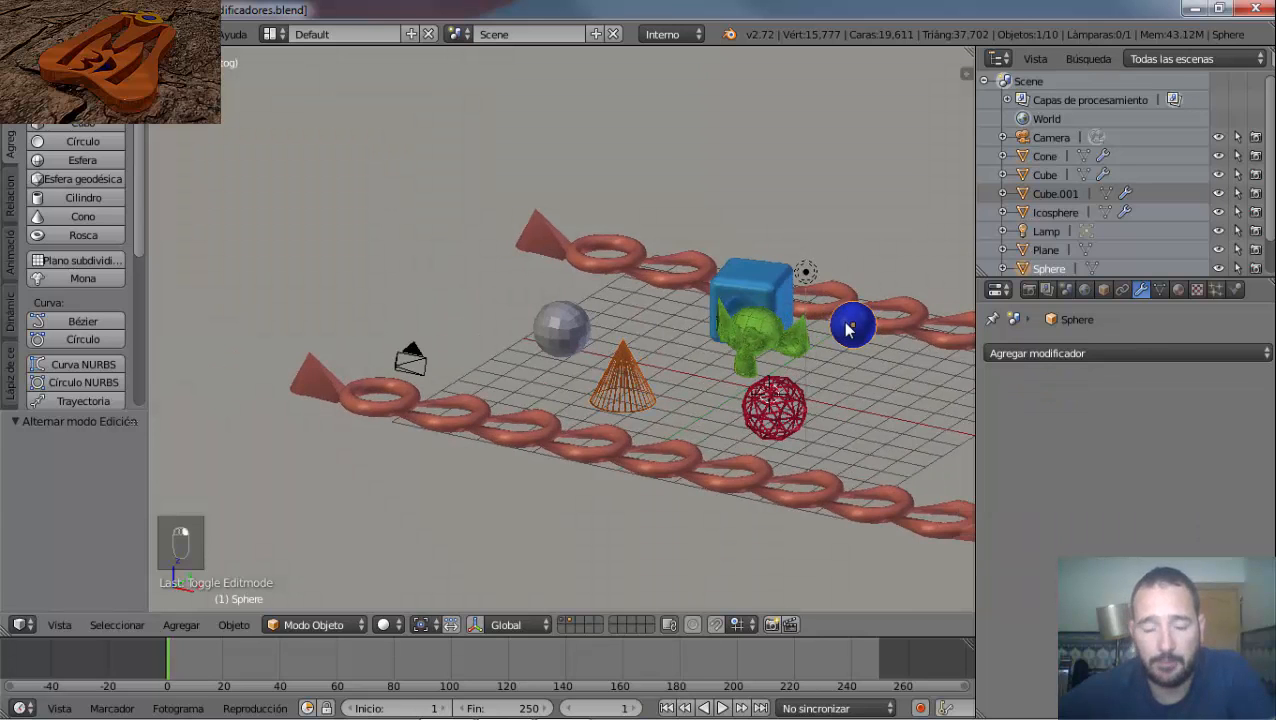
{"action": "scroll", "coordinate": [776, 402], "scroll_direction": "down", "scroll_amount": 3}
{"action": "middle_click_drag", "start_coordinate": [621, 425], "coordinate": [793, 375]}
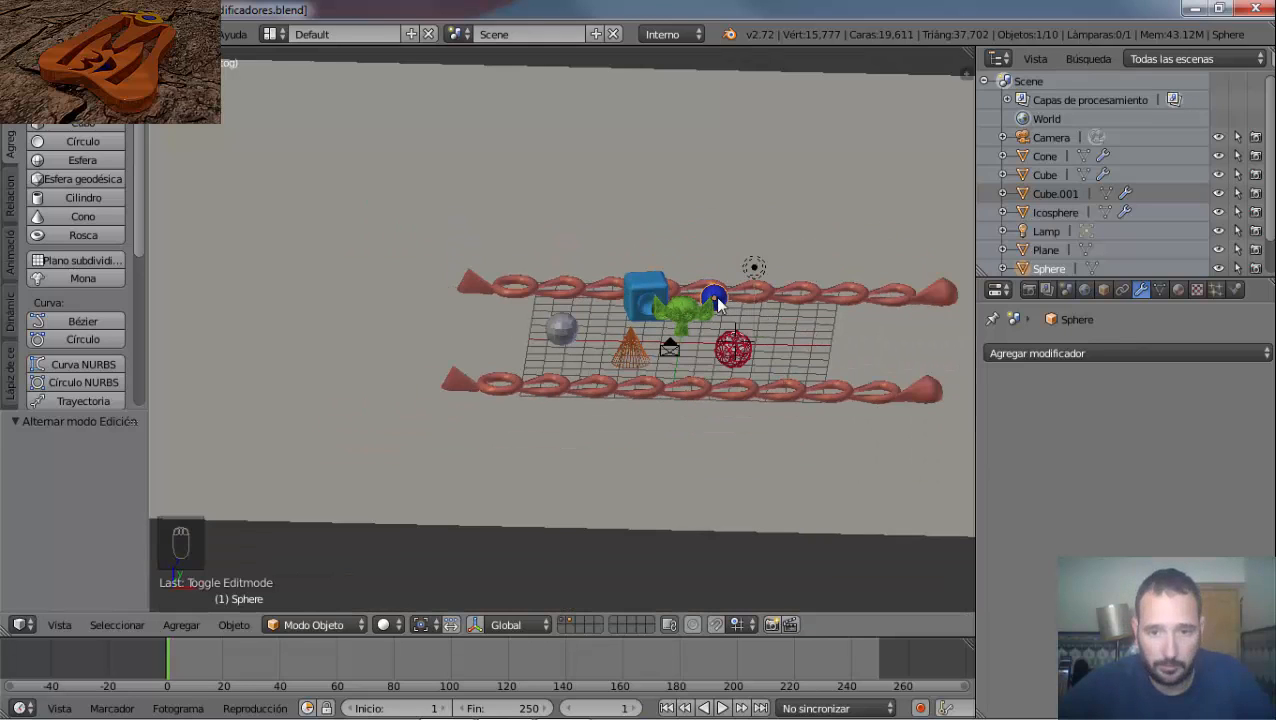
{"action": "key", "text": "g"}
{"action": "key", "text": "x"}
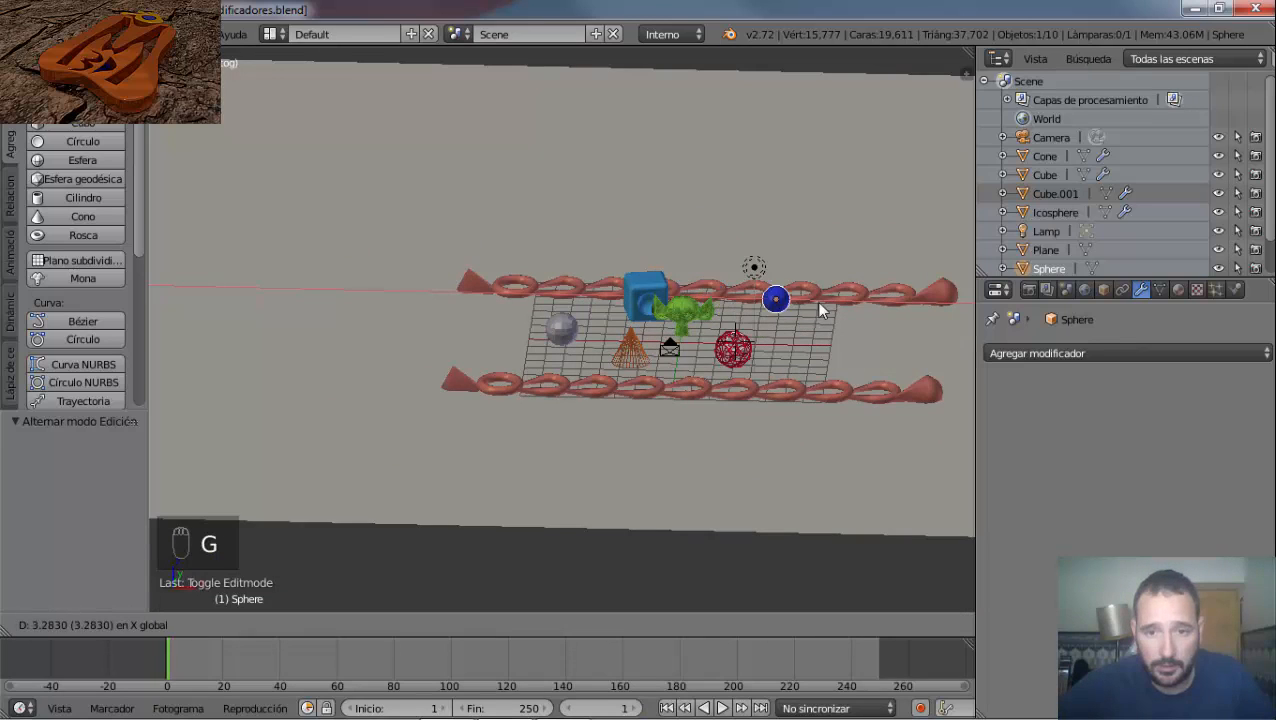
{"action": "left_click", "coordinate": [757, 312]}
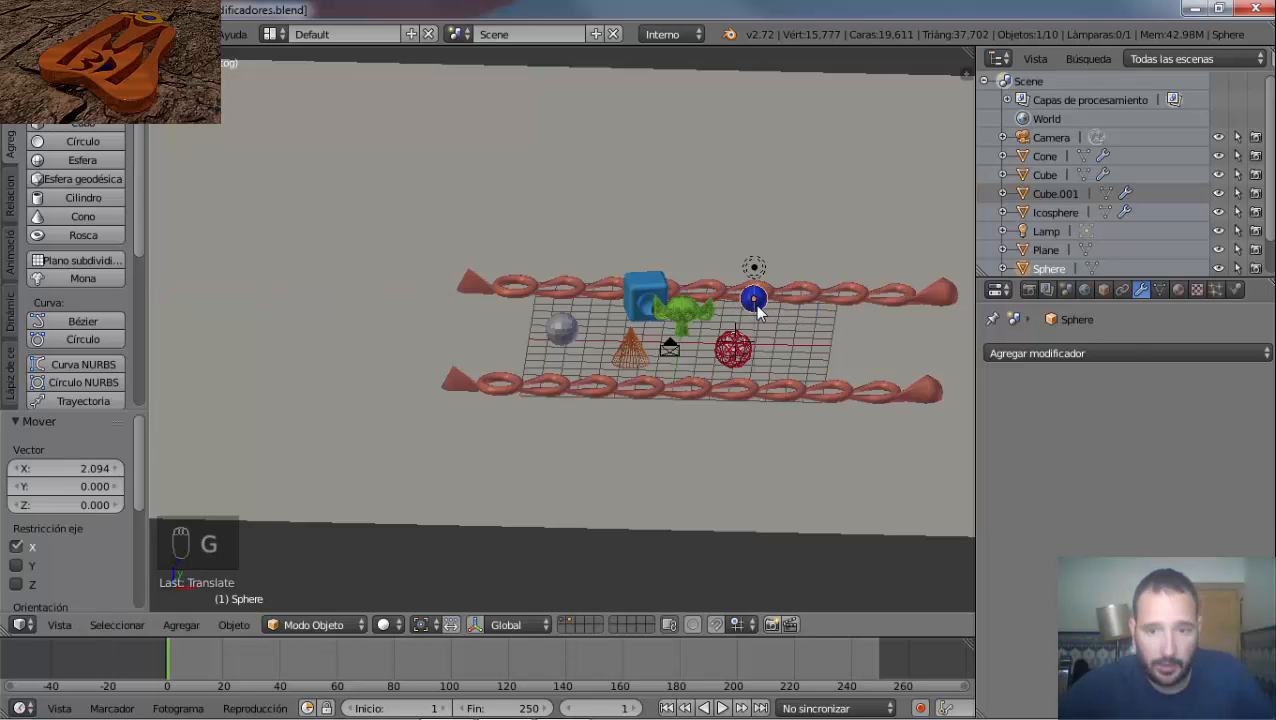
{"action": "key", "text": "g"}
{"action": "key", "text": "y"}
{"action": "left_click", "coordinate": [756, 325]}
Add a Skin (Forrar) modifier to the blue sphere and inspect its surface from several angles.
{"action": "scroll", "coordinate": [812, 398], "scroll_direction": "up", "scroll_amount": 5}
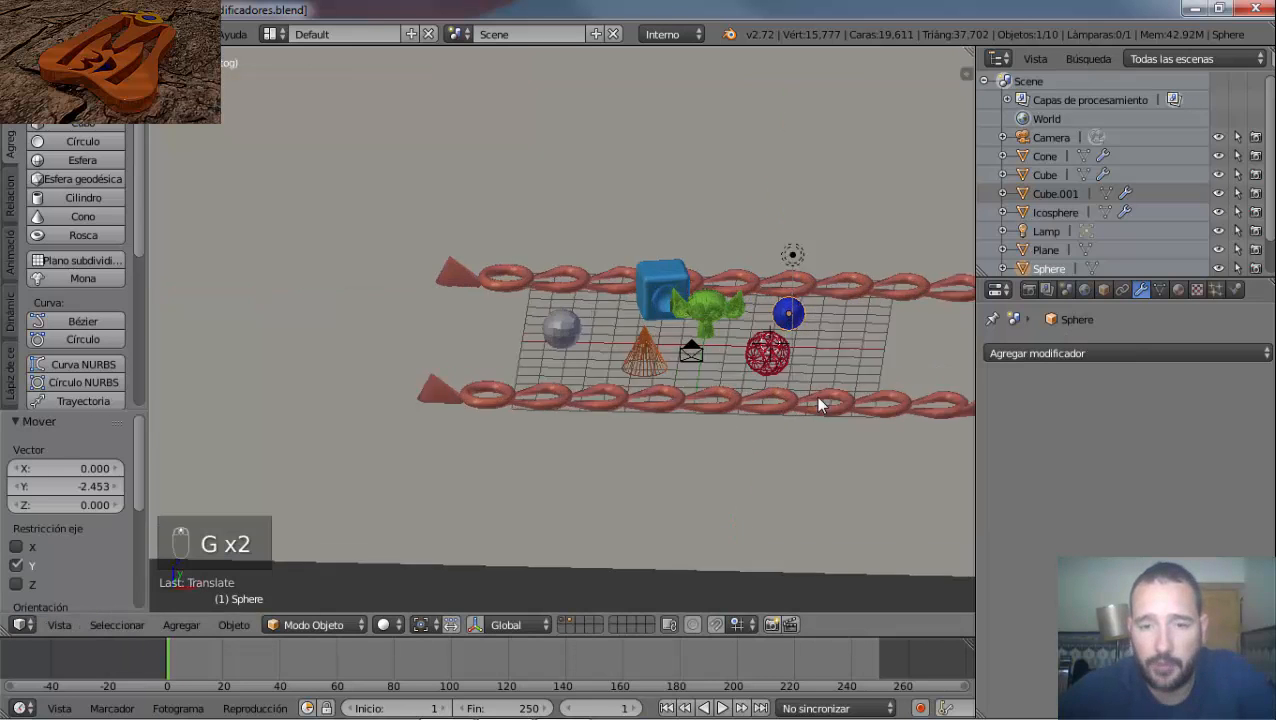
{"action": "middle_click_drag", "start_coordinate": [812, 398], "coordinate": [460, 396], "text": "shift"}
{"action": "left_click", "coordinate": [1038, 350]}
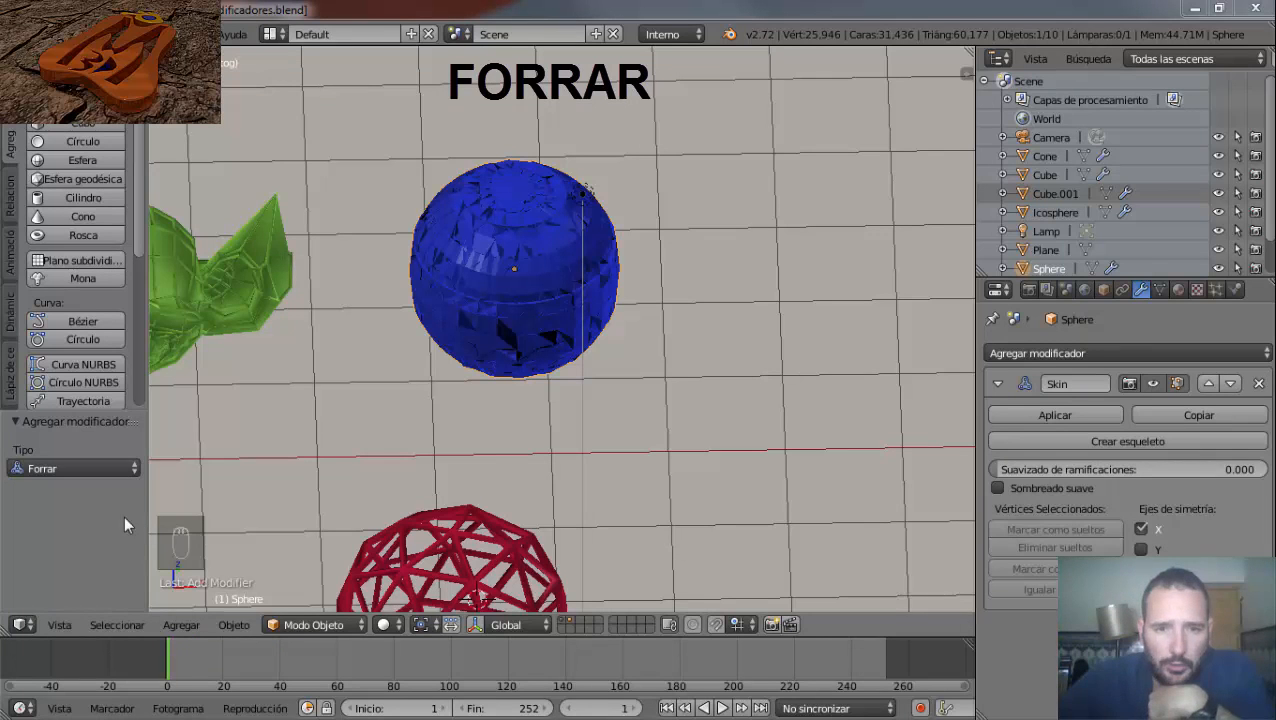
{"action": "middle_click_drag", "start_coordinate": [530, 380], "coordinate": [397, 355]}
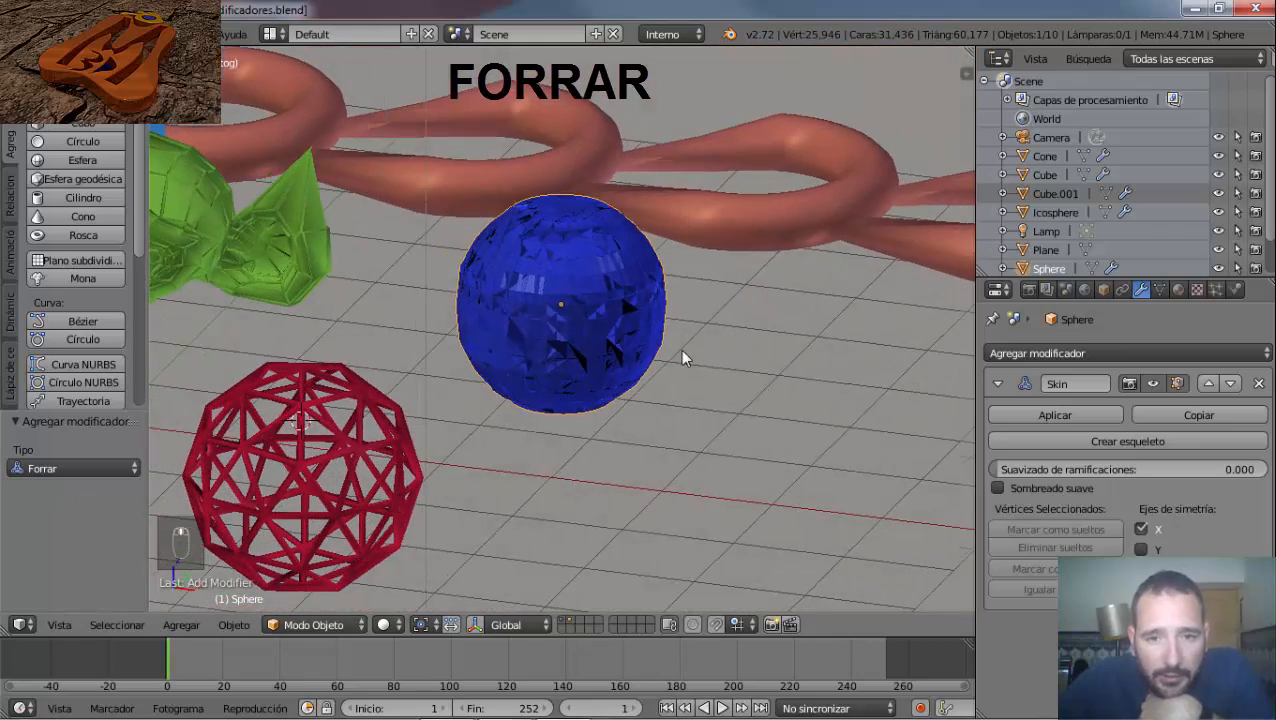
{"action": "middle_click_drag", "start_coordinate": [682, 356], "coordinate": [602, 331]}
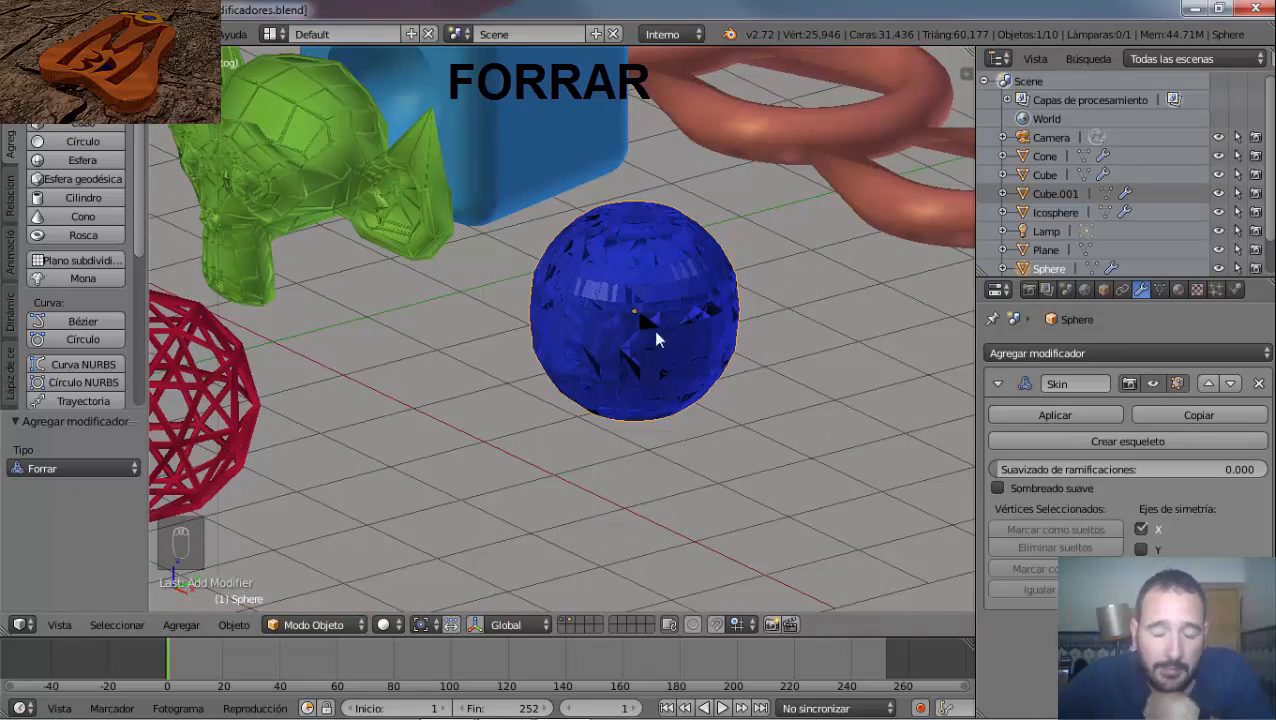
Switch the blue sphere to Edit Mode and remove its Skin (Forrar) modifier.
{"action": "middle_click_drag", "start_coordinate": [576, 392], "coordinate": [612, 322]}
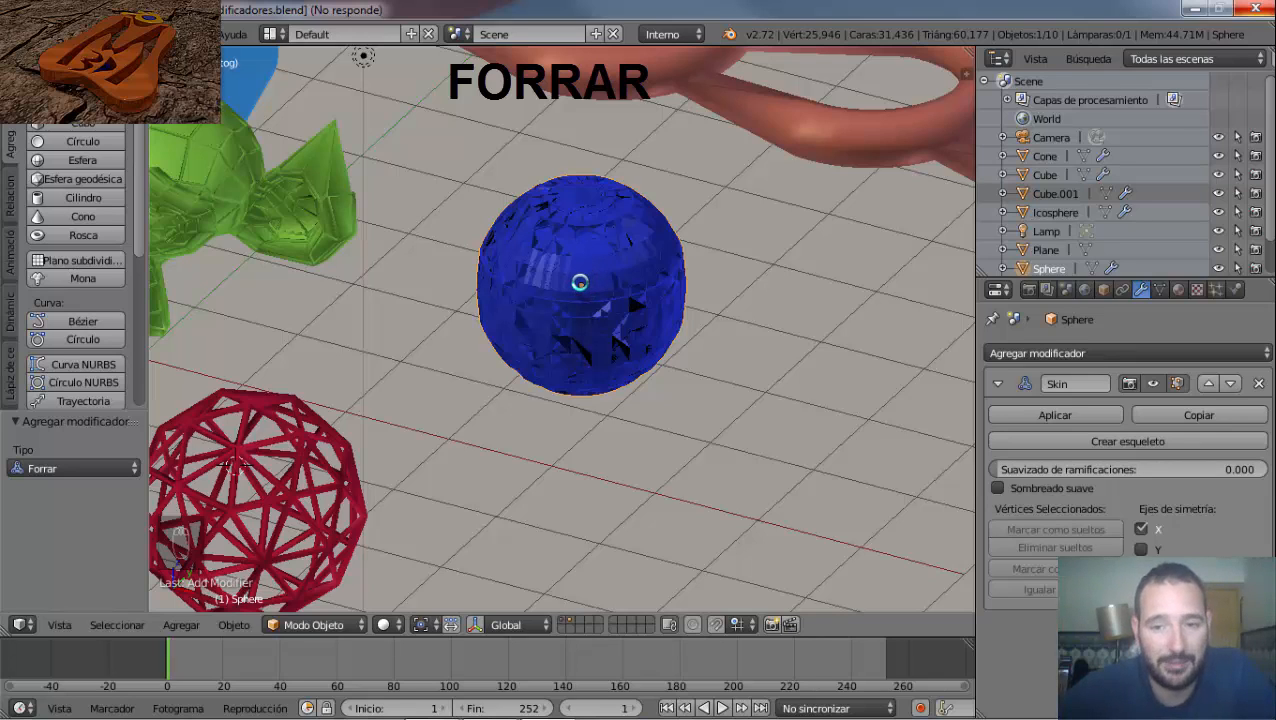
{"action": "key", "text": "Tab"}
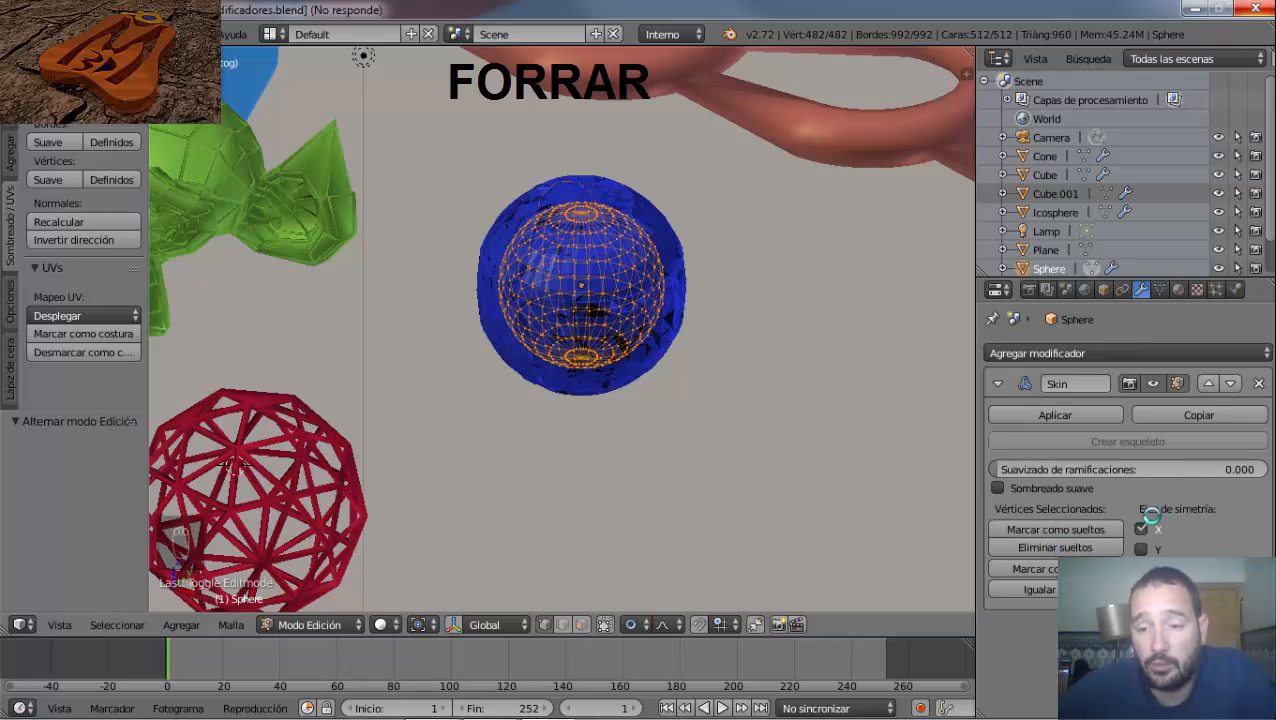
{"action": "left_click", "coordinate": [1141, 530]}
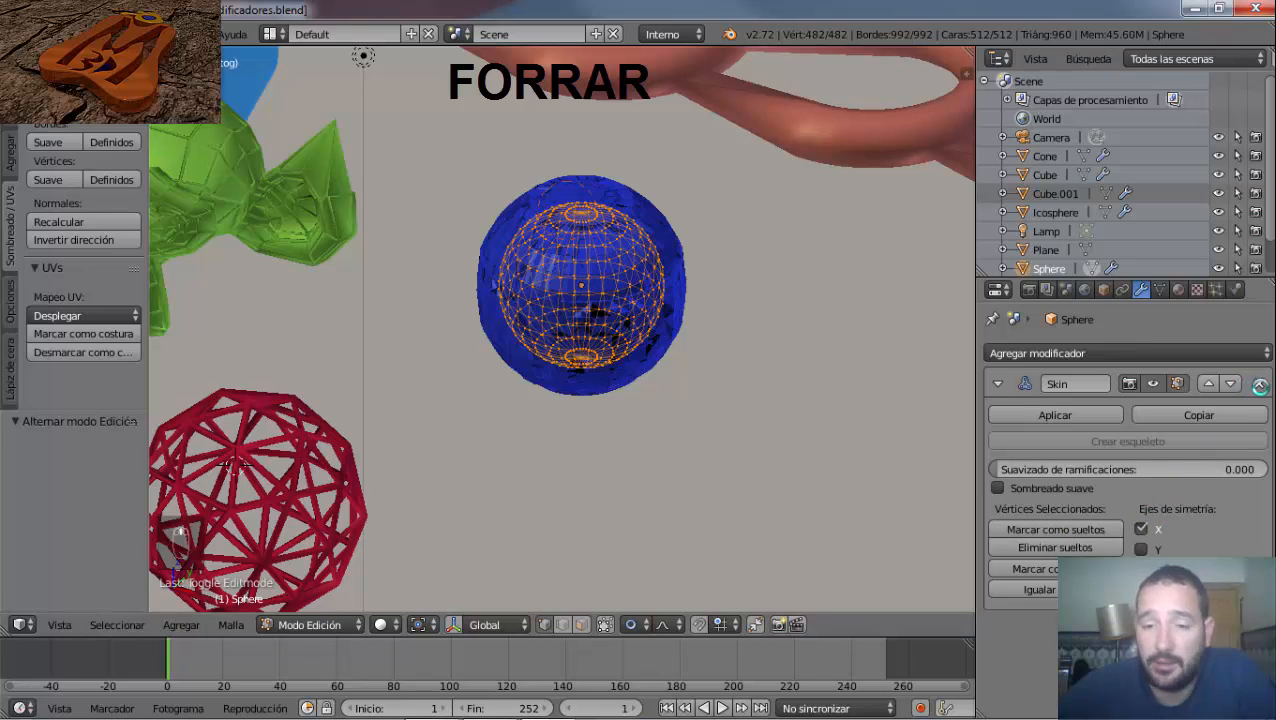
{"action": "left_click", "coordinate": [1260, 385]}
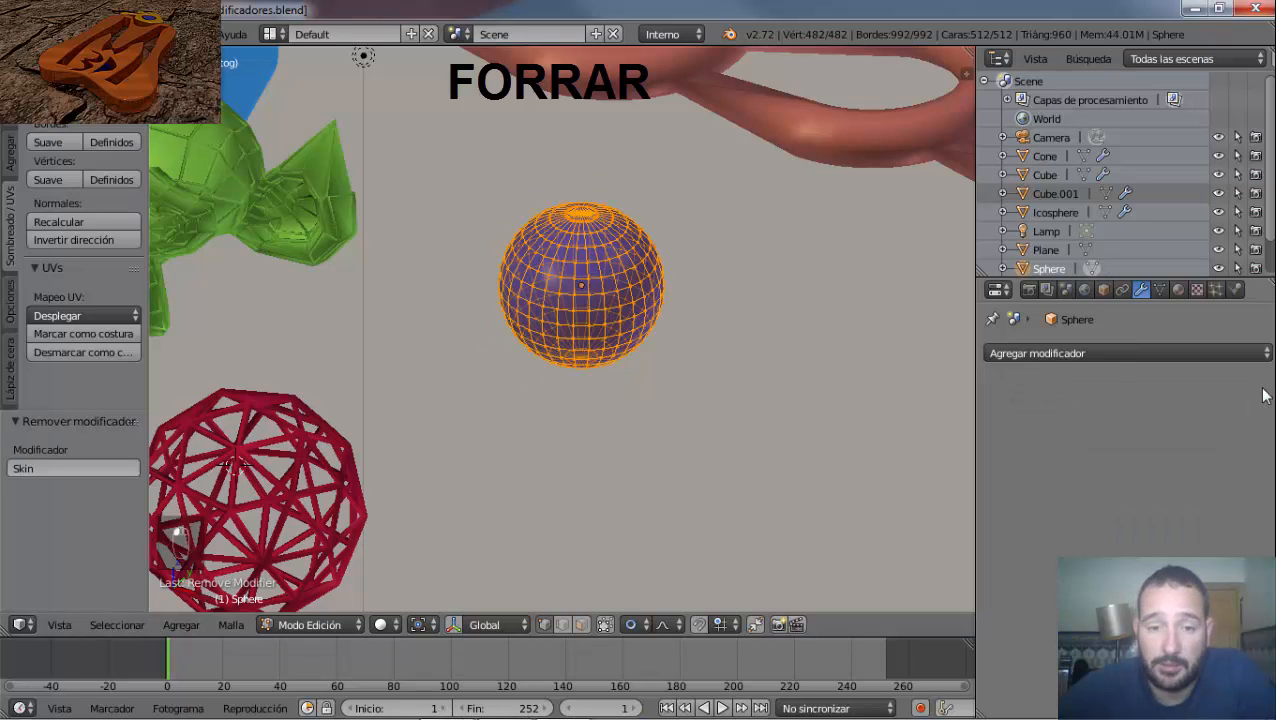
Place the 3D cursor in front view beside the blue sphere, on its far side from the monkey head, near floor level.
{"action": "middle_click_drag", "start_coordinate": [419, 411], "coordinate": [461, 410]}
{"action": "scroll", "coordinate": [482, 397], "scroll_direction": "down", "scroll_amount": 7}
{"action": "left_click", "coordinate": [1036, 354]}
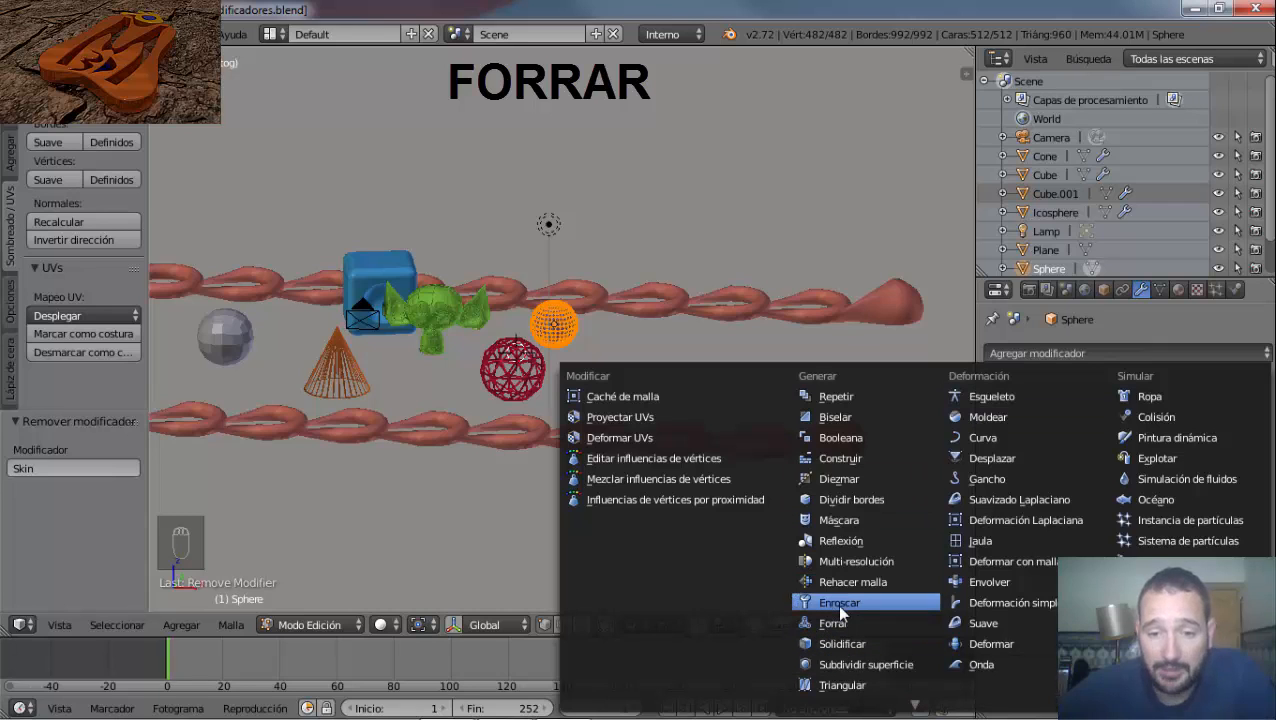
{"action": "left_click", "coordinate": [452, 389]}
{"action": "middle_click_drag", "start_coordinate": [600, 406], "coordinate": [612, 373]}
{"action": "left_click", "coordinate": [624, 347]}
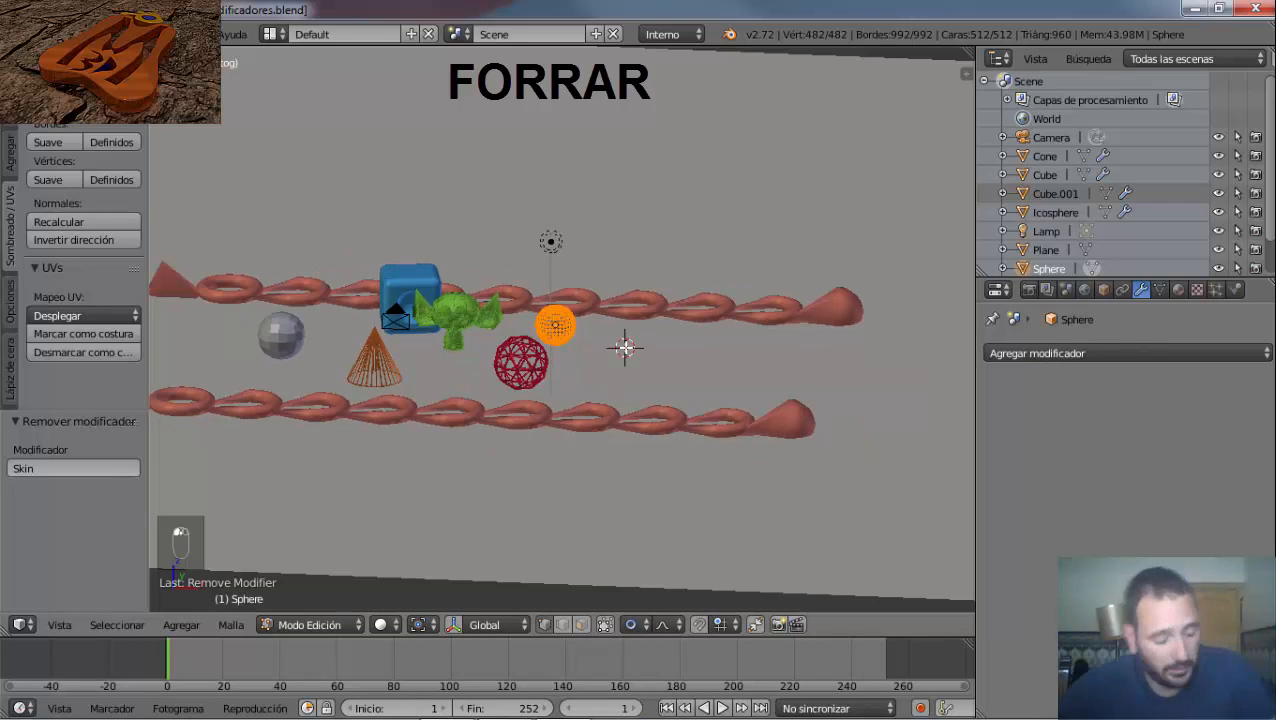
{"action": "key", "text": "KP_1"}
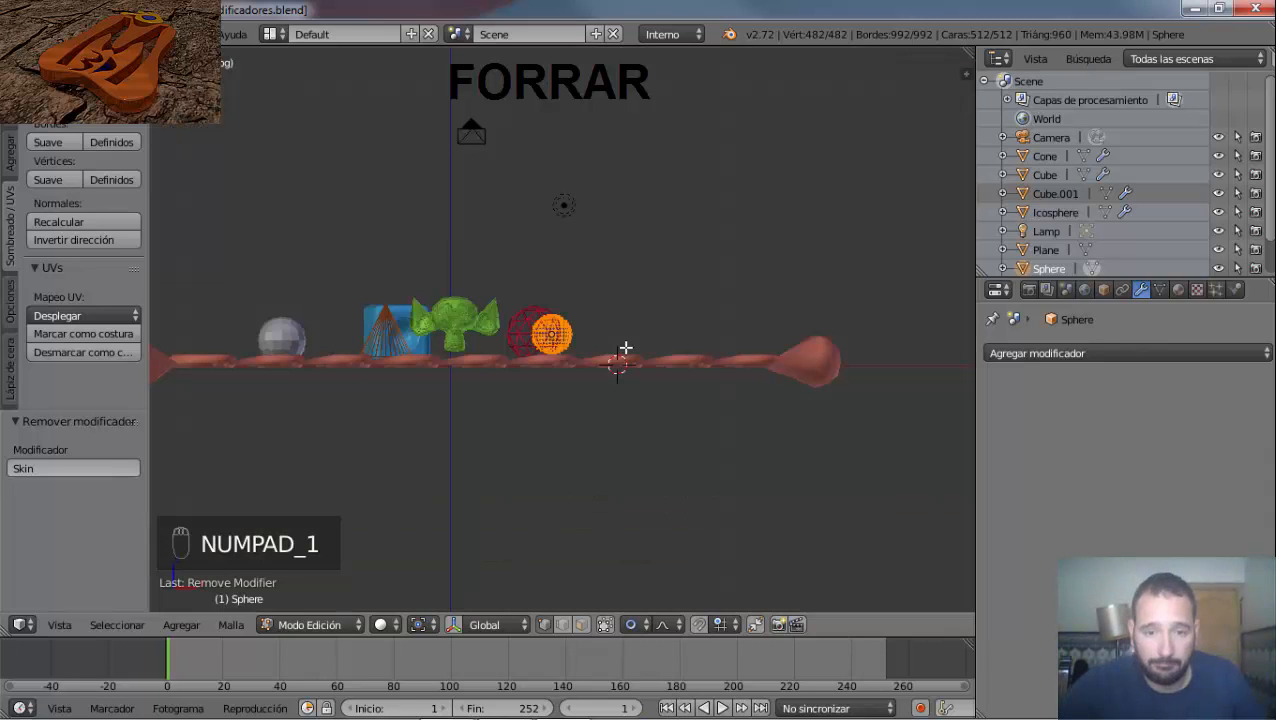
{"action": "left_click", "coordinate": [610, 356]}
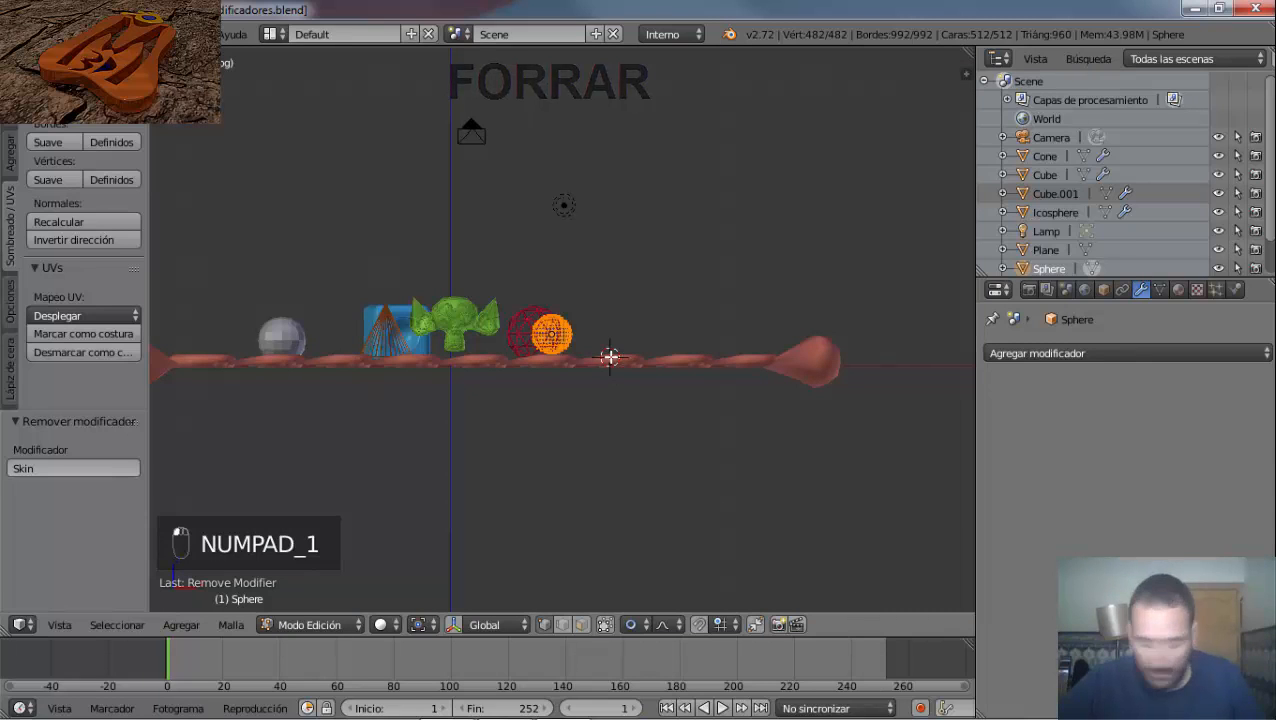
Add a 32-vertex cylinder, radius 1 and depth 2, inside the sphere's mesh and raise it about 0.897 along Z.
{"action": "key", "text": "shift+a"}
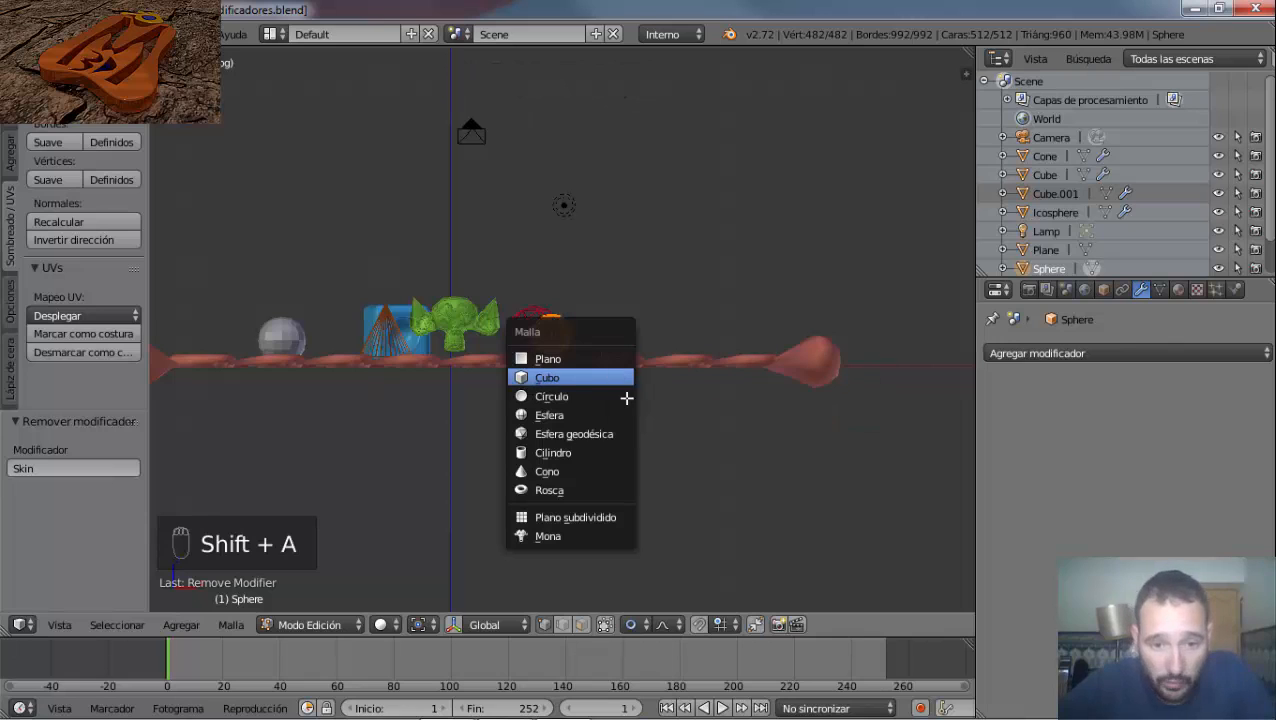
{"action": "left_click", "coordinate": [597, 452]}
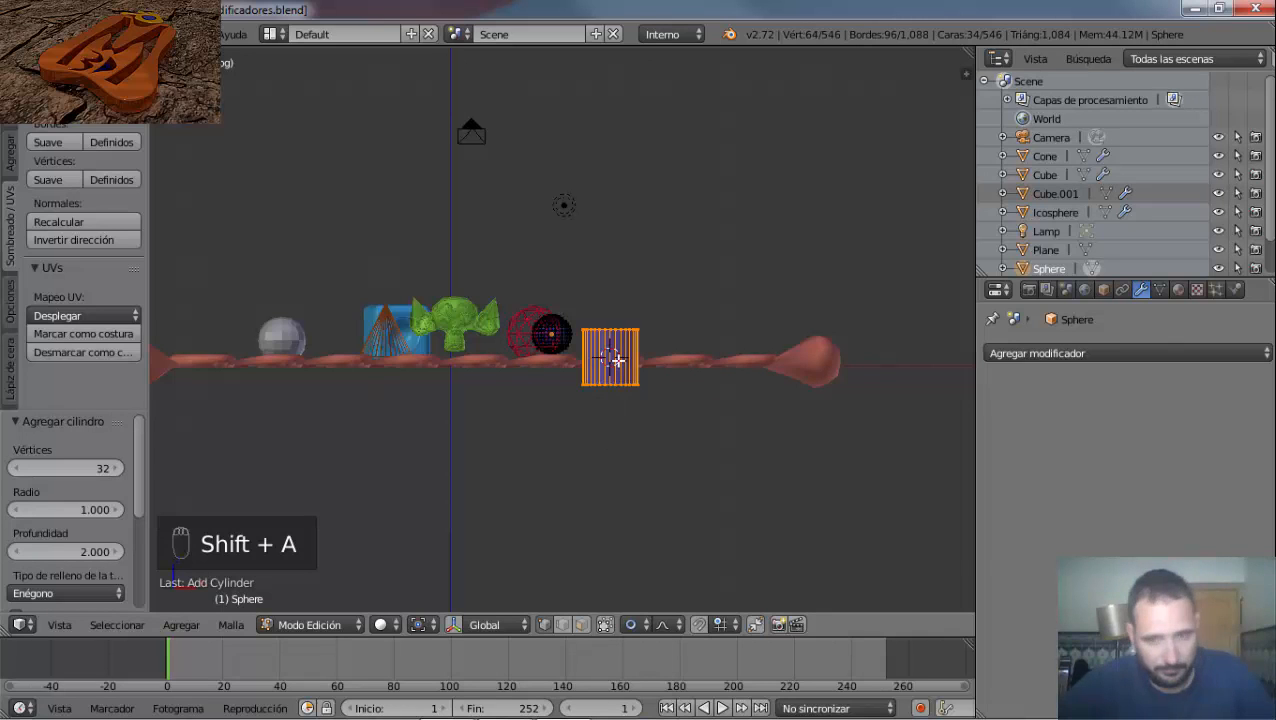
{"action": "scroll", "coordinate": [615, 406], "scroll_direction": "up", "scroll_amount": 4}
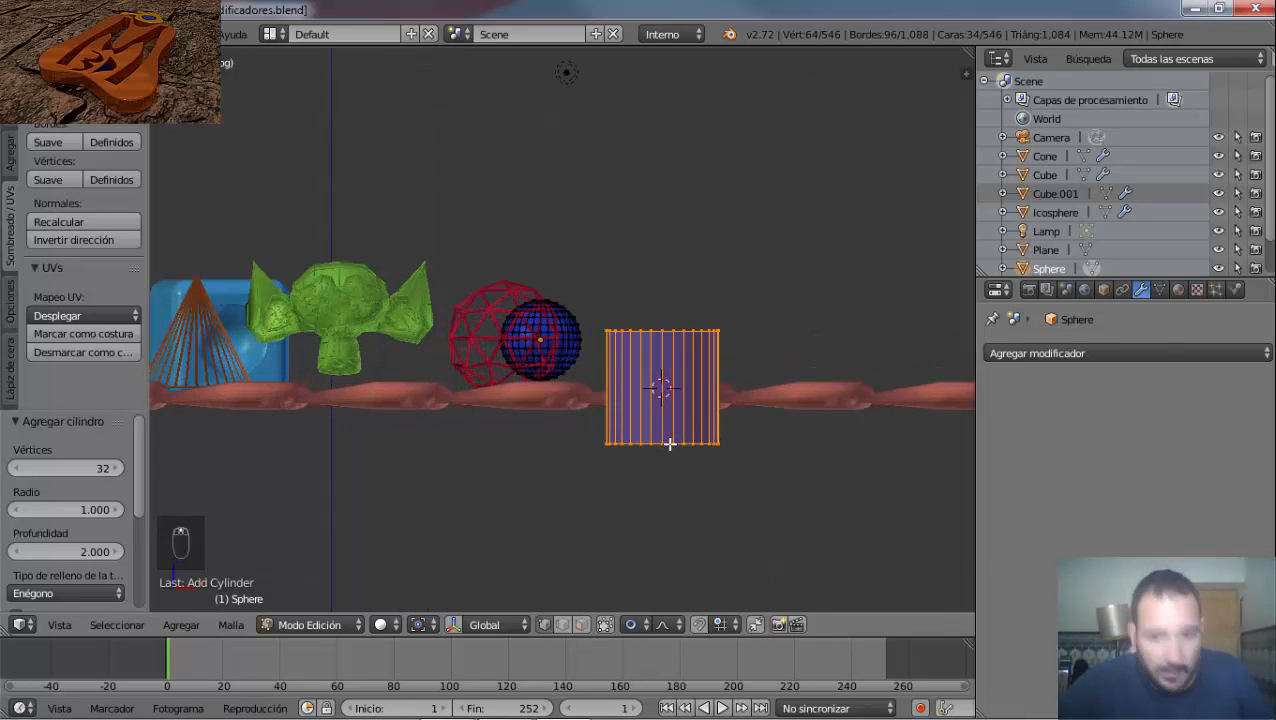
{"action": "key", "text": "g"}
{"action": "key", "text": "z"}
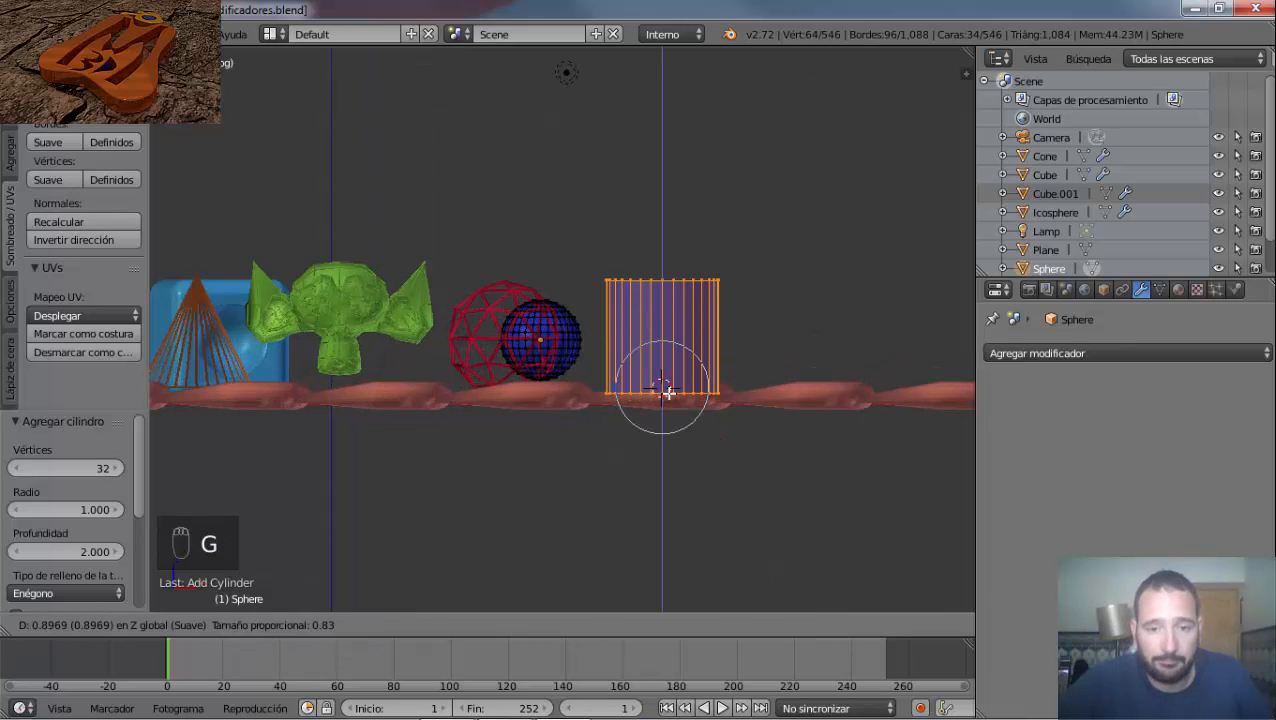
{"action": "left_click", "coordinate": [668, 392]}
Move the cylinder geometry about 5.869 along Y and check its placement from the front and from above.
{"action": "middle_click_drag", "start_coordinate": [672, 415], "coordinate": [635, 475]}
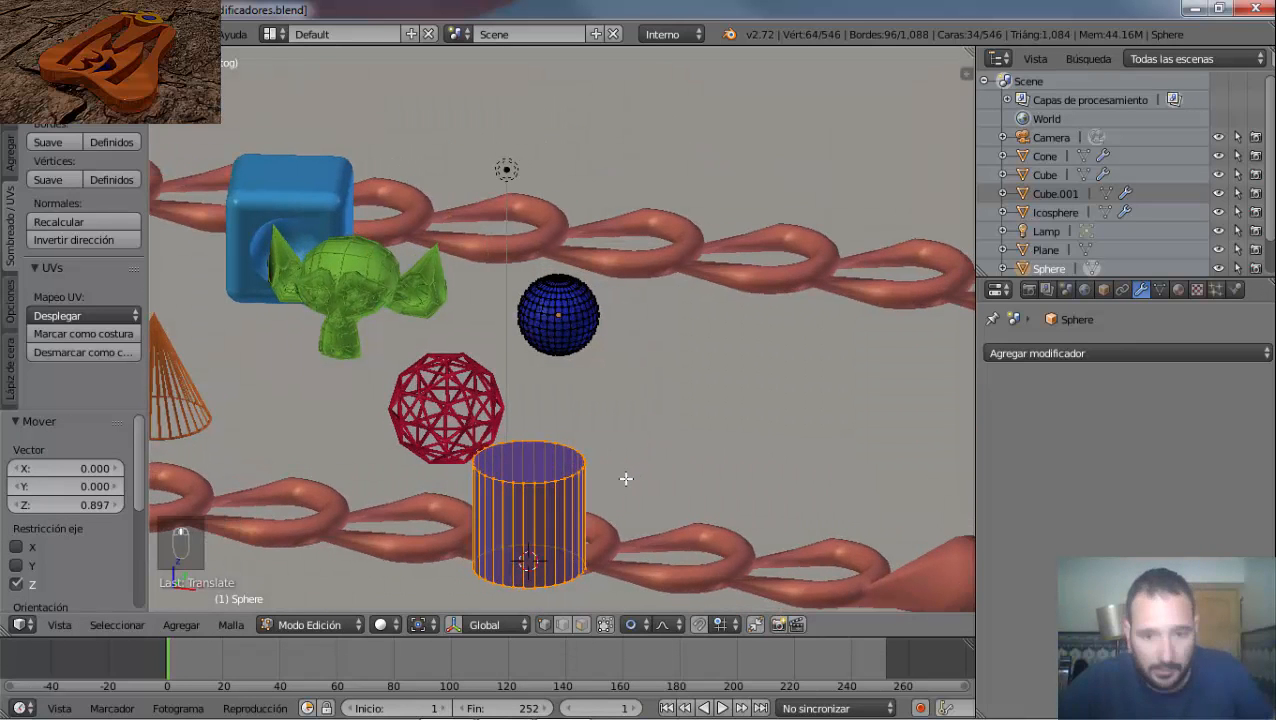
{"action": "key", "text": "g"}
{"action": "key", "text": "y"}
{"action": "left_click", "coordinate": [729, 364]}
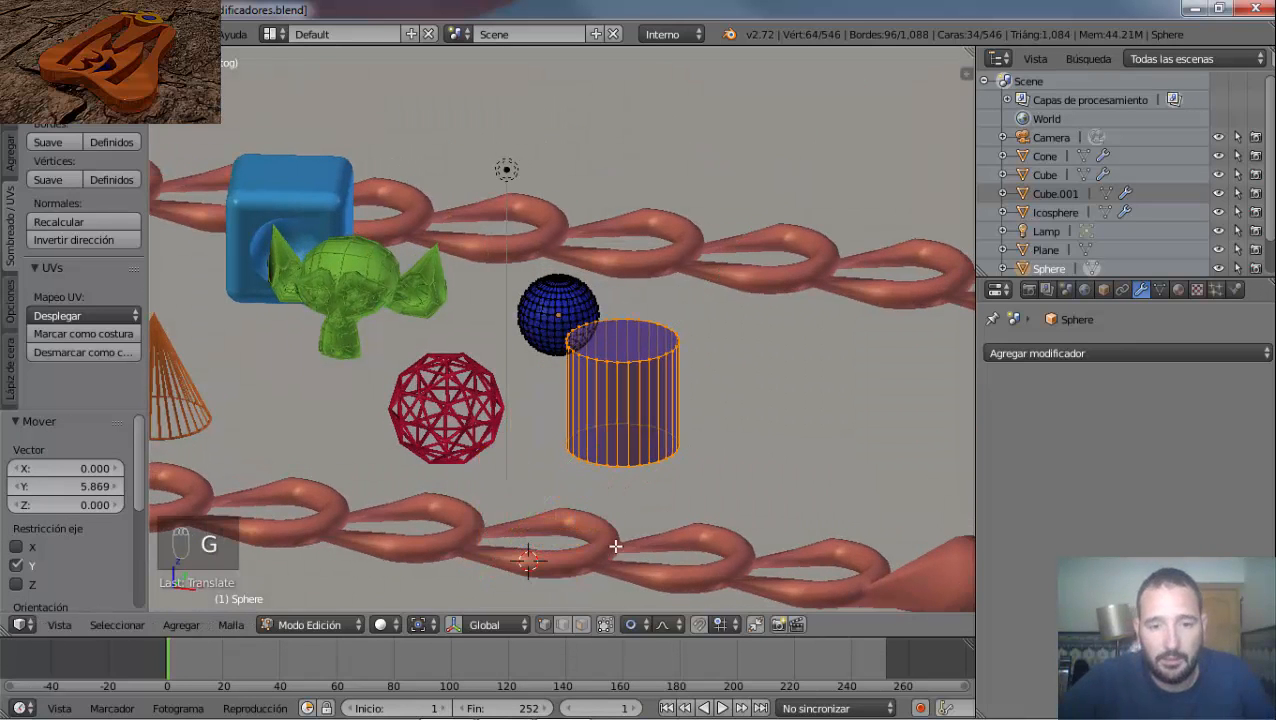
{"action": "middle_click_drag", "start_coordinate": [615, 546], "coordinate": [702, 513]}
{"action": "key", "text": "KP_1"}
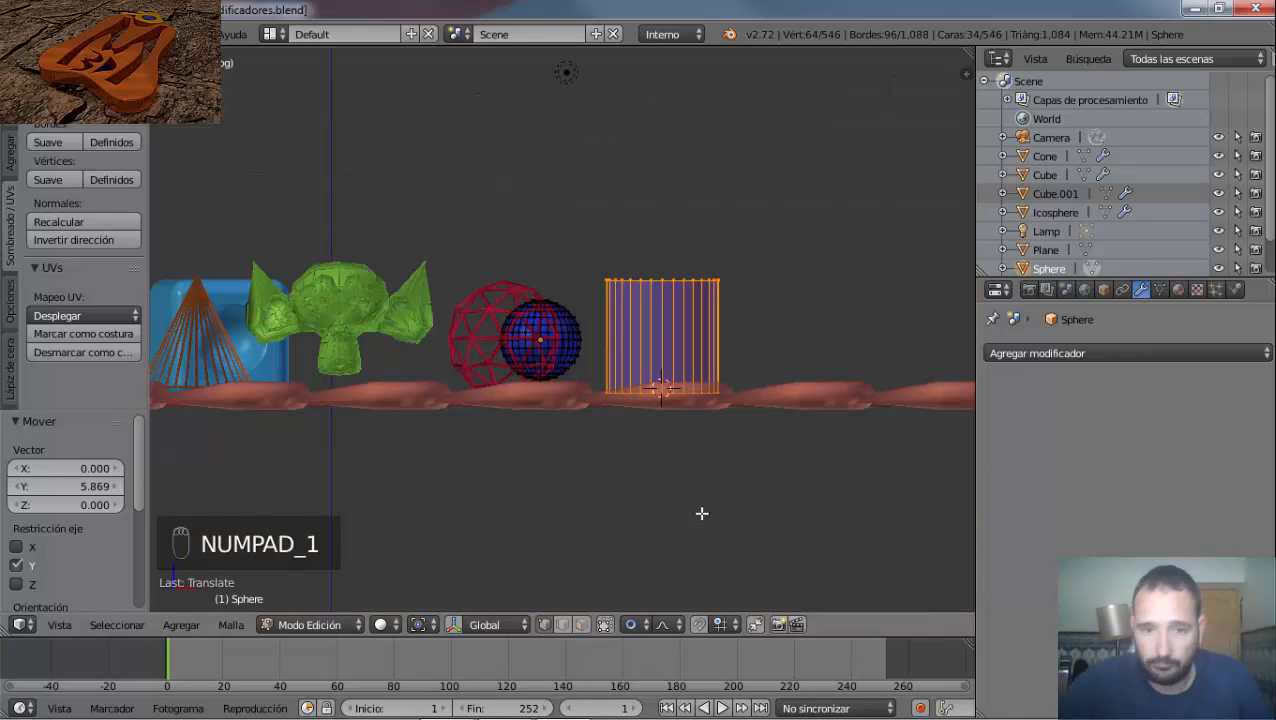
{"action": "middle_click_drag", "start_coordinate": [690, 389], "coordinate": [698, 456]}
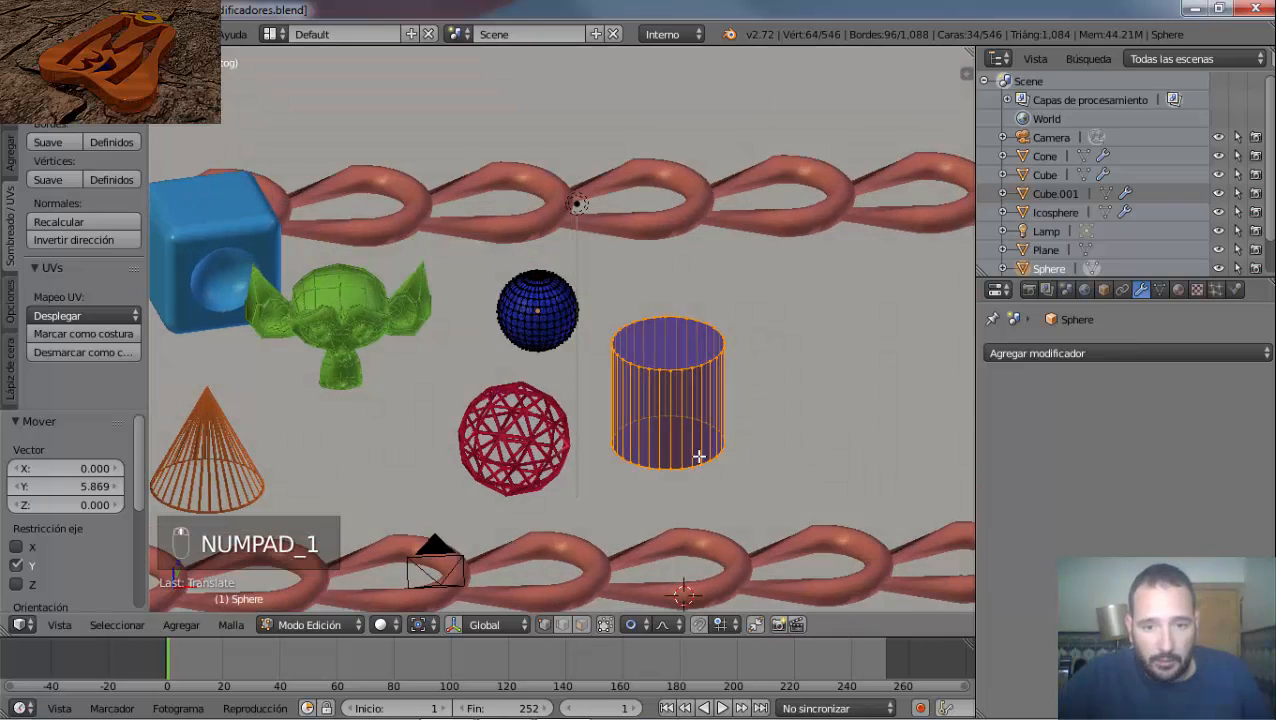
Toggle Edit Mode to check the joined geometry, delete the cylinder from the blue sphere's mesh, and finish in Object Mode.
{"action": "key", "text": "Tab"}
{"action": "key", "text": "Tab"}
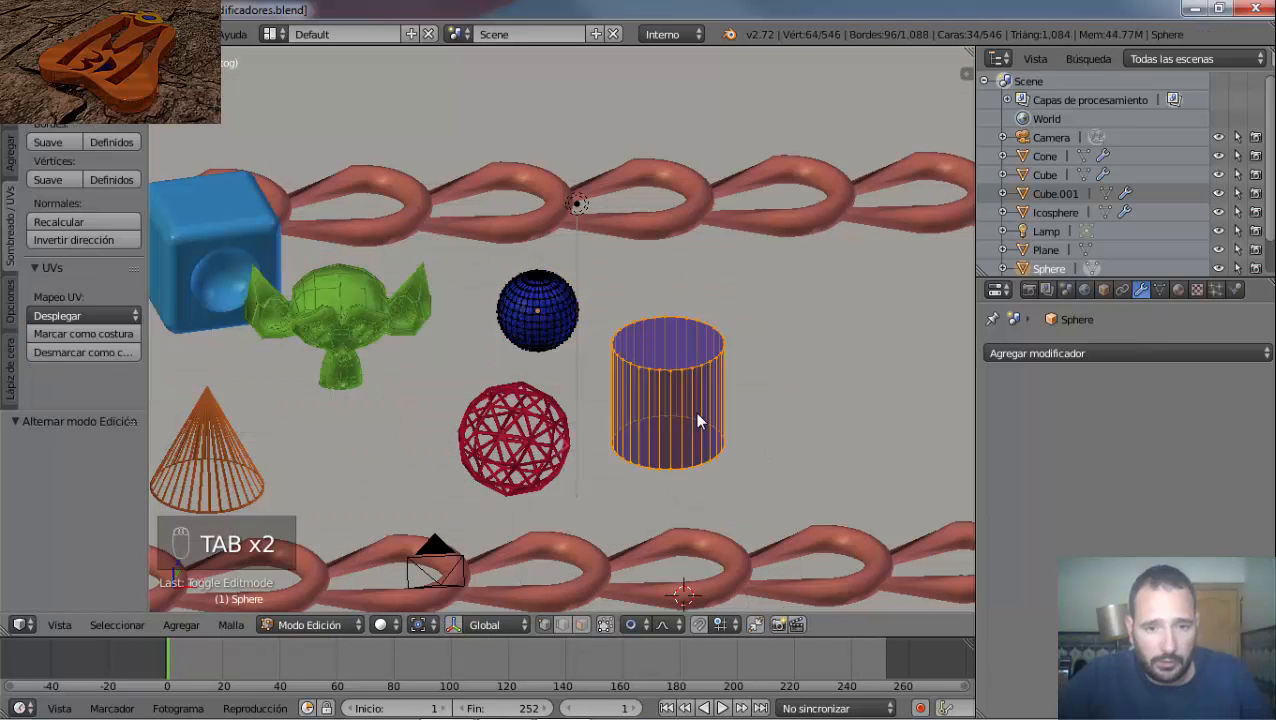
{"action": "key", "text": "Tab"}
{"action": "key", "text": "Tab"}
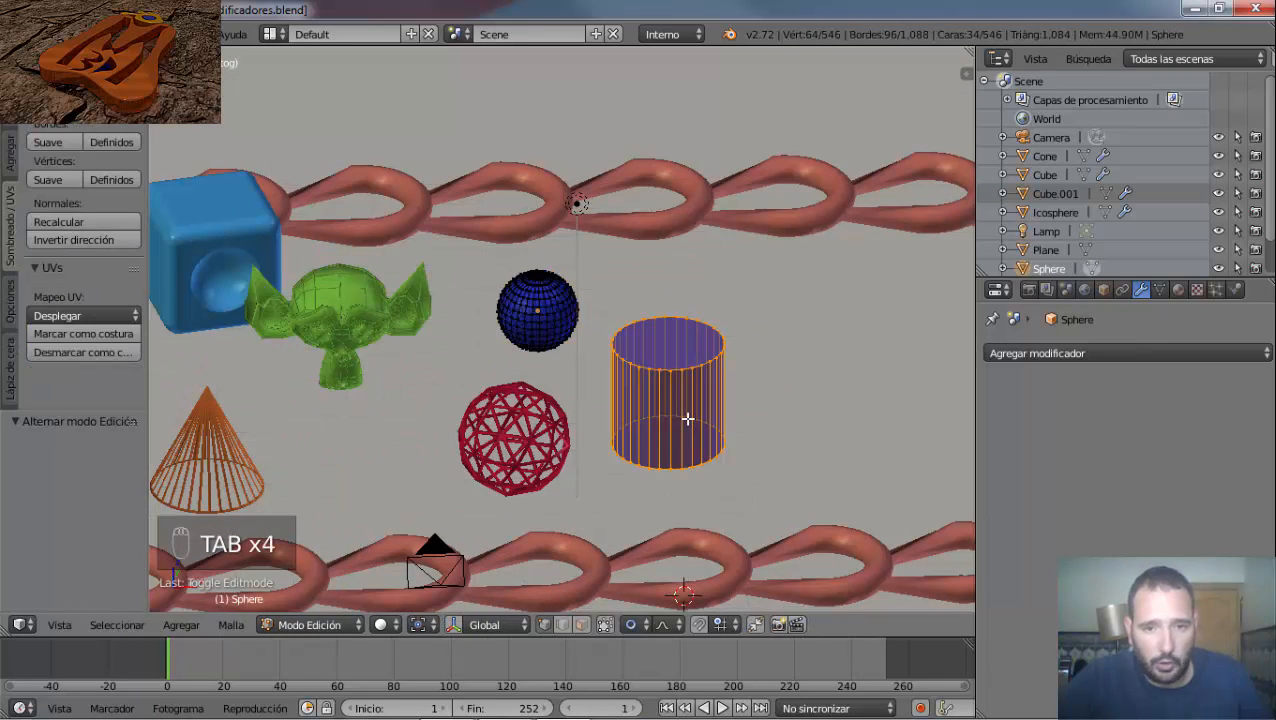
{"action": "key", "text": "Tab"}
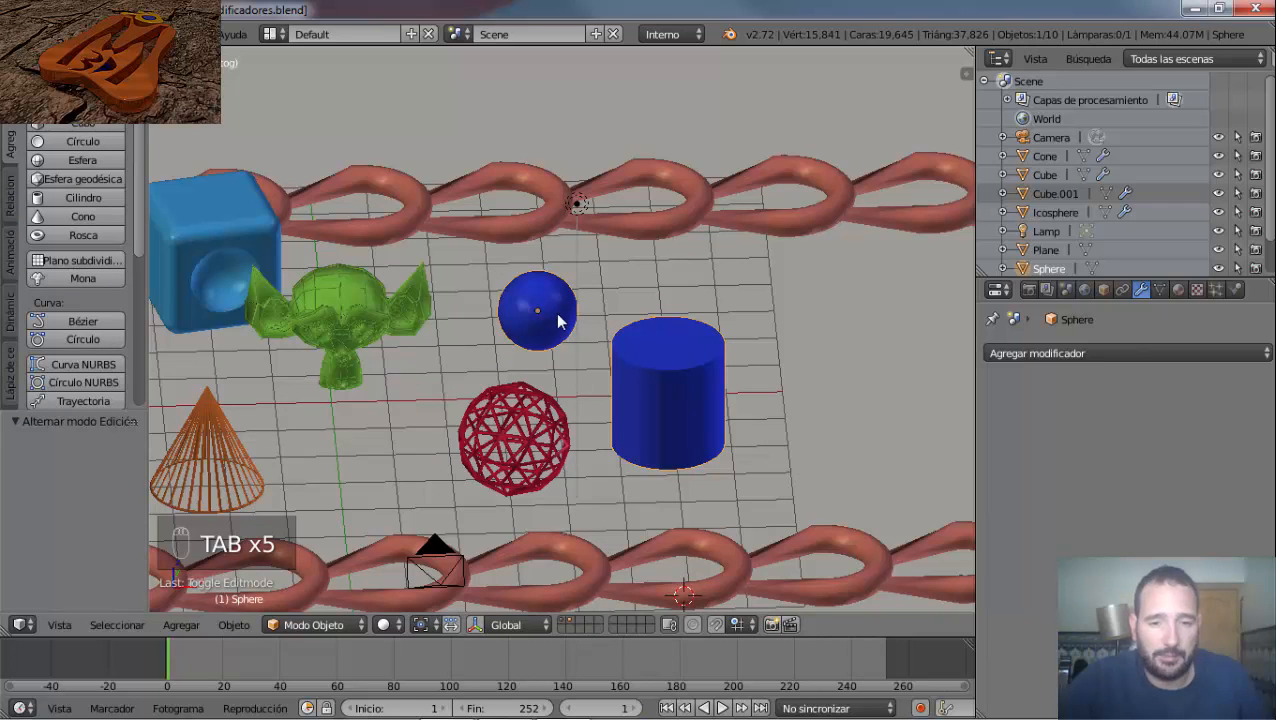
{"action": "key", "text": "Tab"}
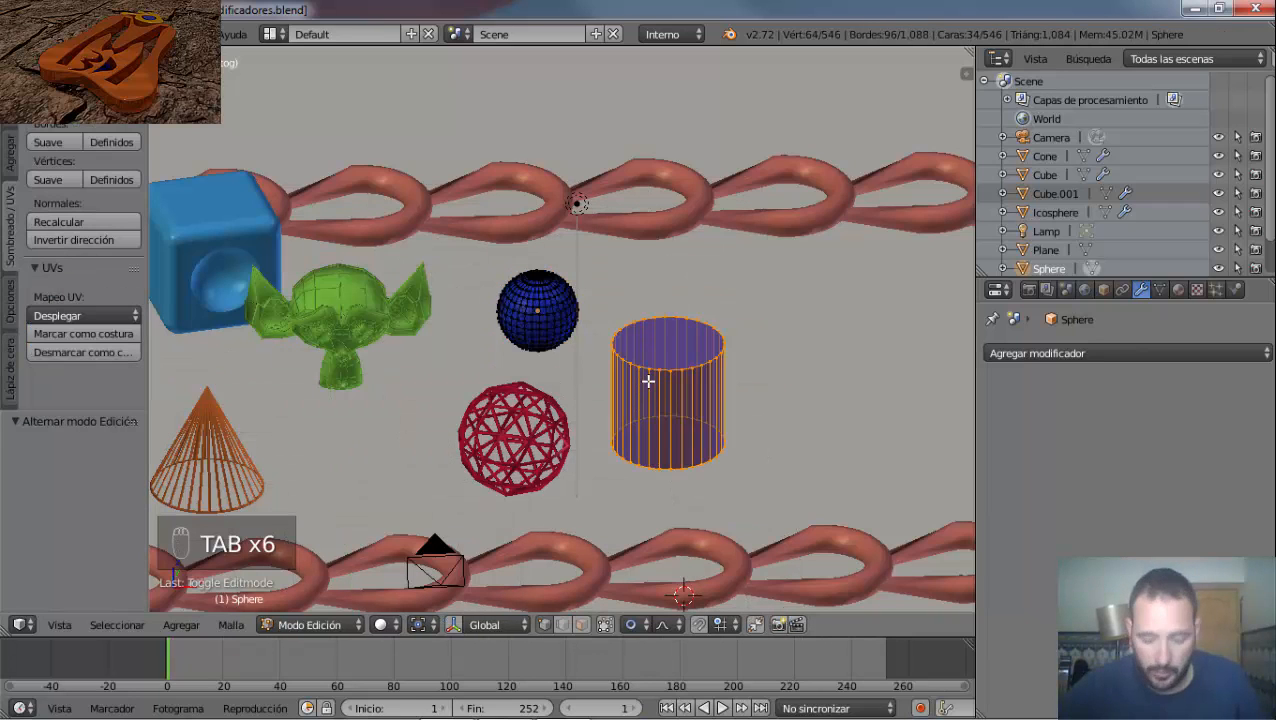
{"action": "key", "text": "x"}
{"action": "left_click", "coordinate": [648, 381]}
{"action": "key", "text": "Tab"}
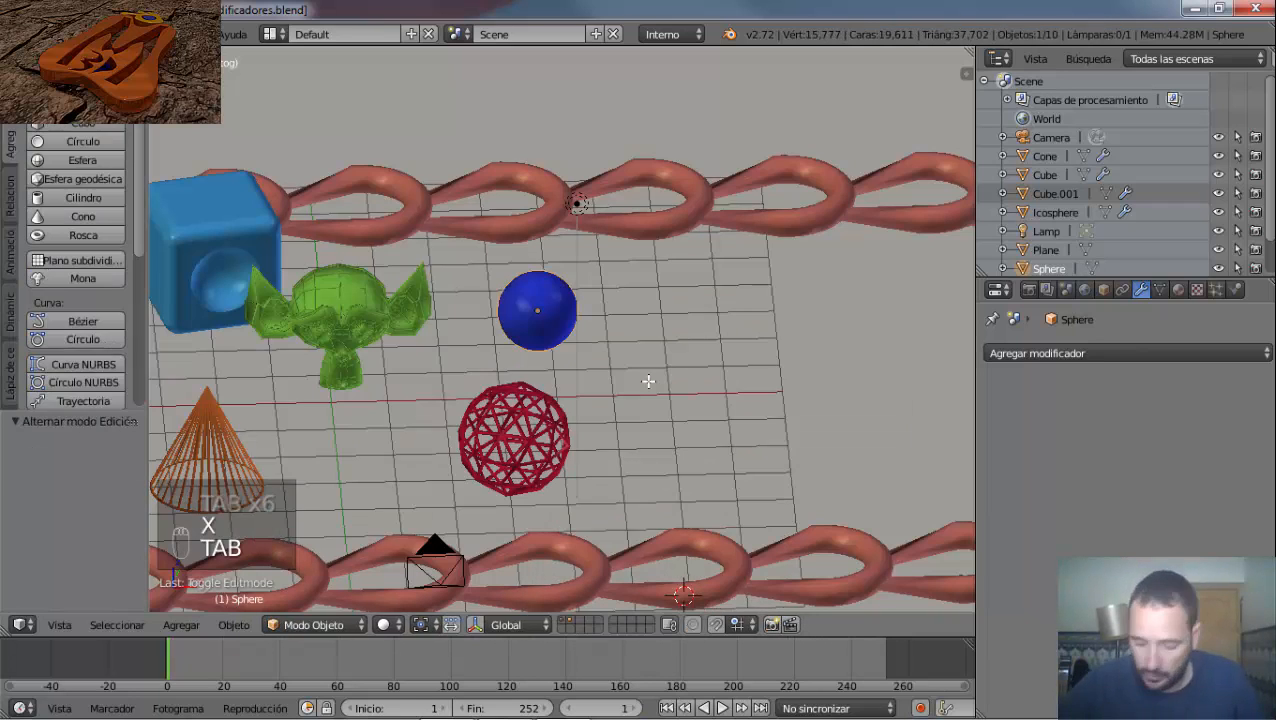
Add a separate cylinder object with 32 vertices, radius 1 and depth 2 at the 3D cursor.
{"action": "key", "text": "KP_1"}
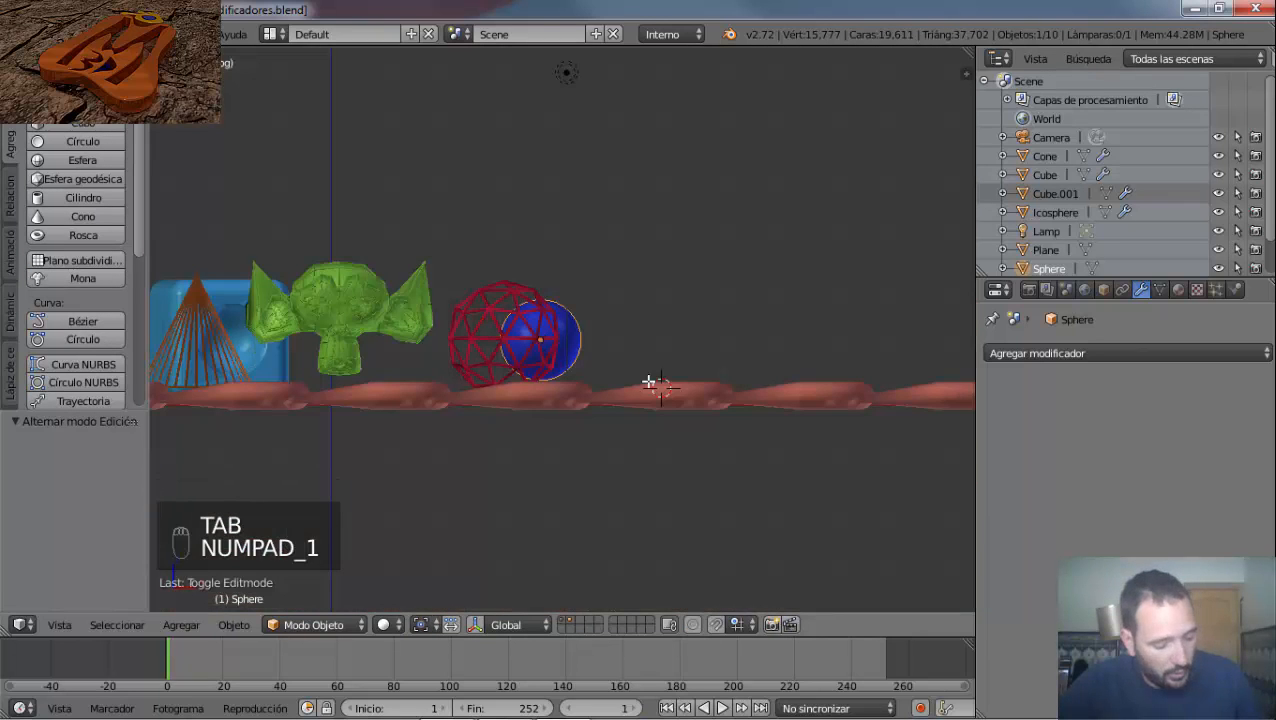
{"action": "key", "text": "shift+a"}
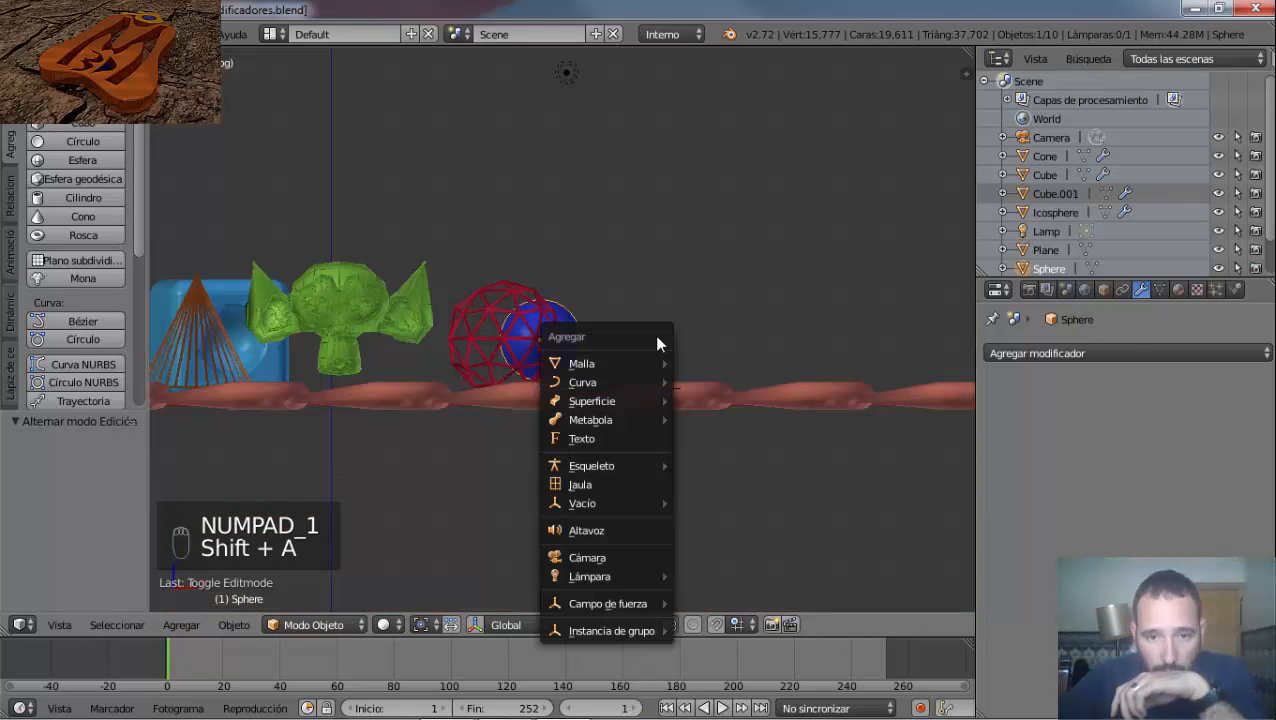
{"action": "mouse_move", "coordinate": [658, 363]}
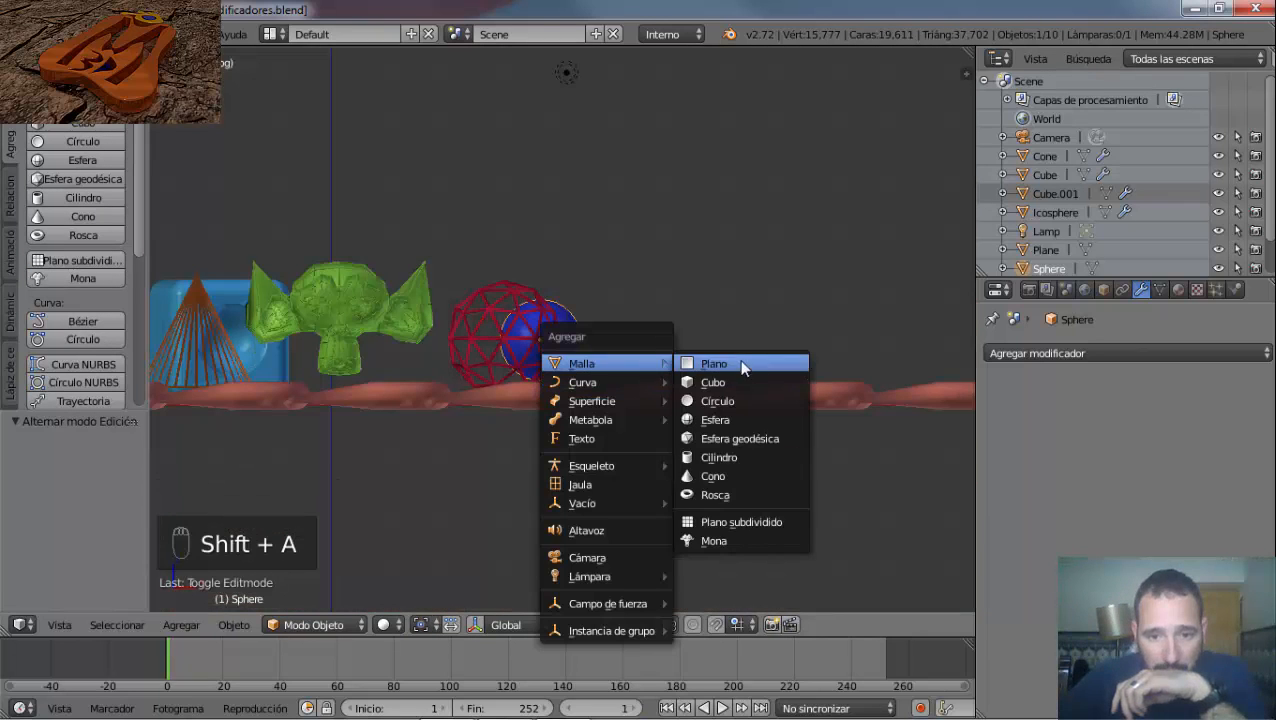
{"action": "left_click", "coordinate": [739, 457]}
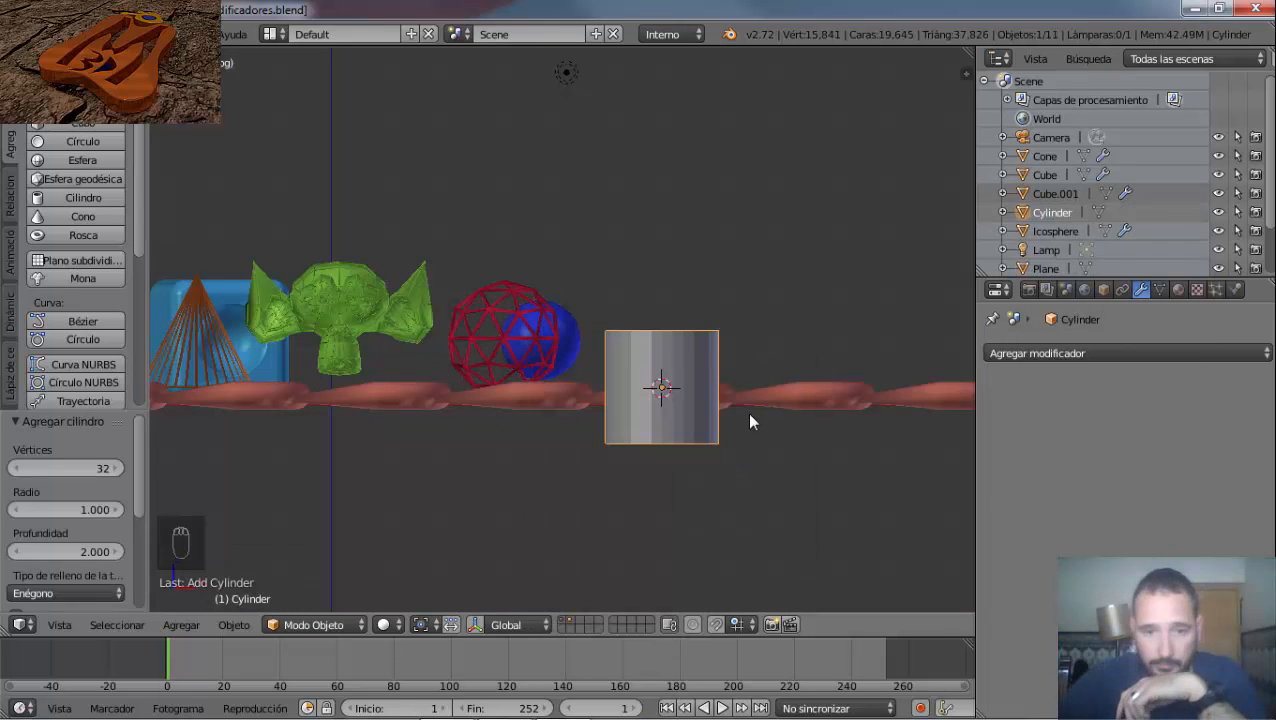
Move the new cylinder about 9.267 along Y and about 0.649 along Z, so it stands beside the blue sphere.
{"action": "middle_click_drag", "start_coordinate": [750, 416], "coordinate": [712, 532]}
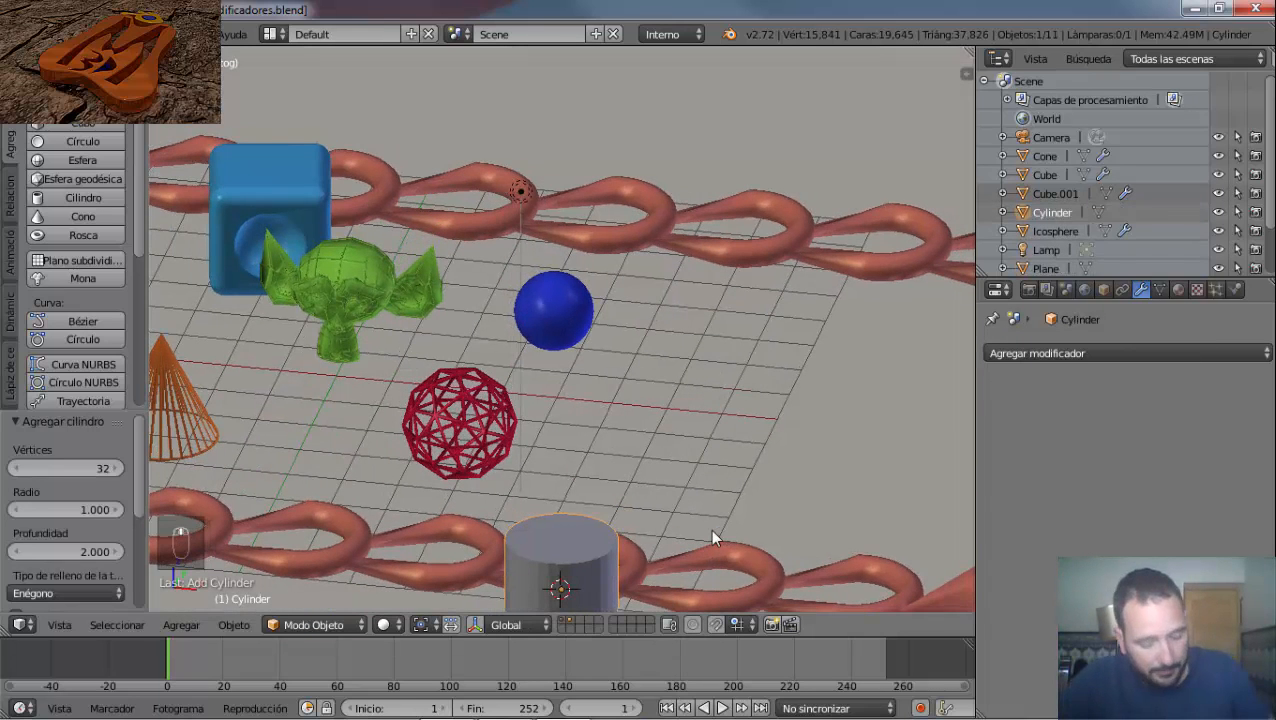
{"action": "key", "text": "g"}
{"action": "left_click", "coordinate": [836, 322]}
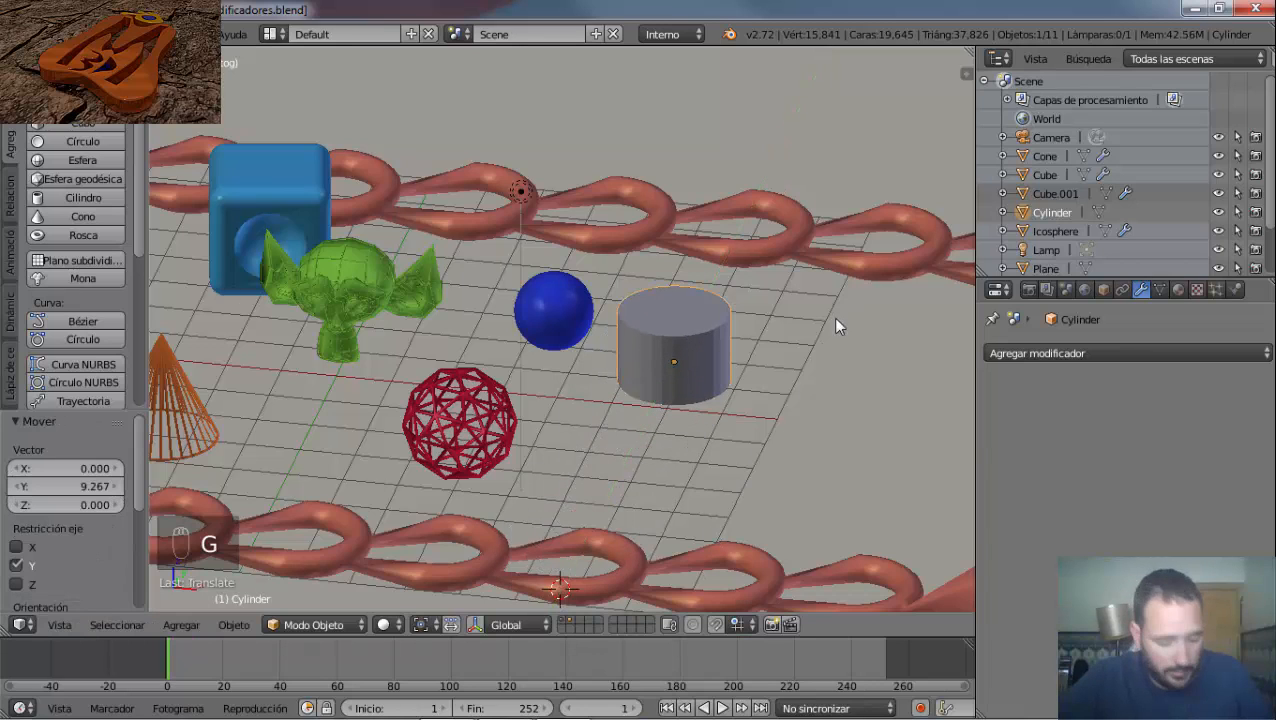
{"action": "key", "text": "g"}
{"action": "key", "text": "z"}
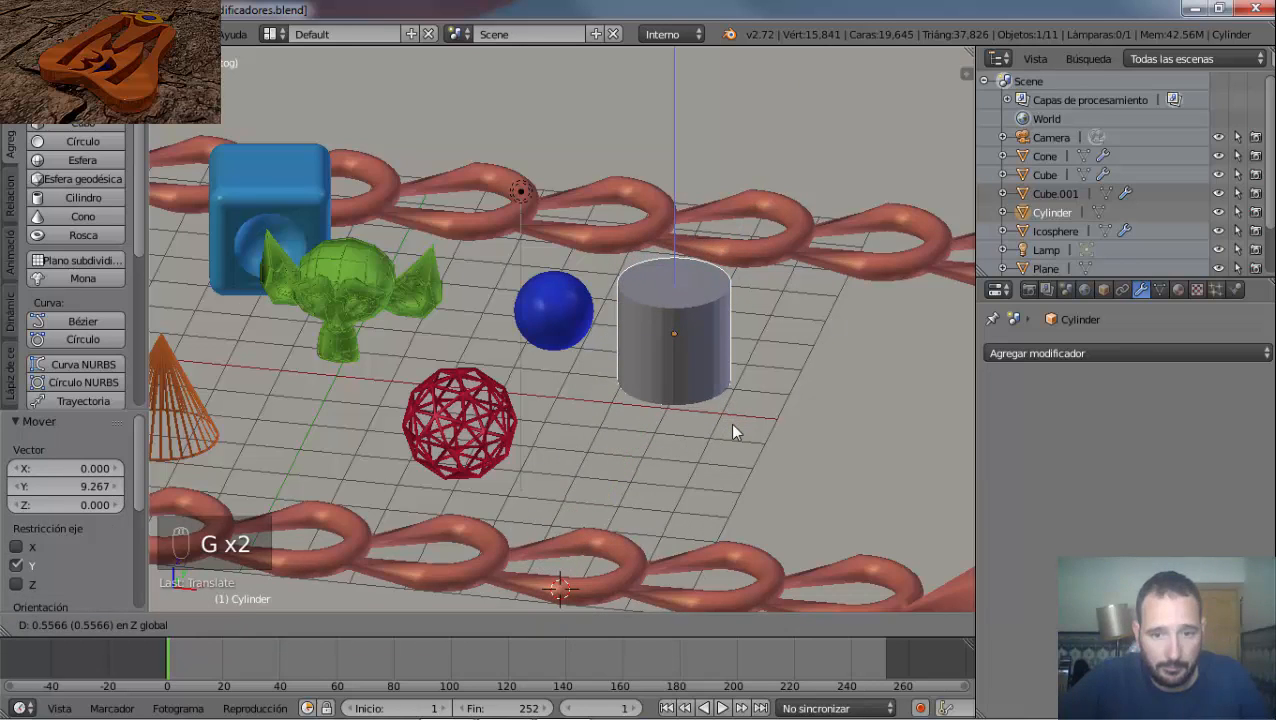
{"action": "left_click", "coordinate": [729, 419]}
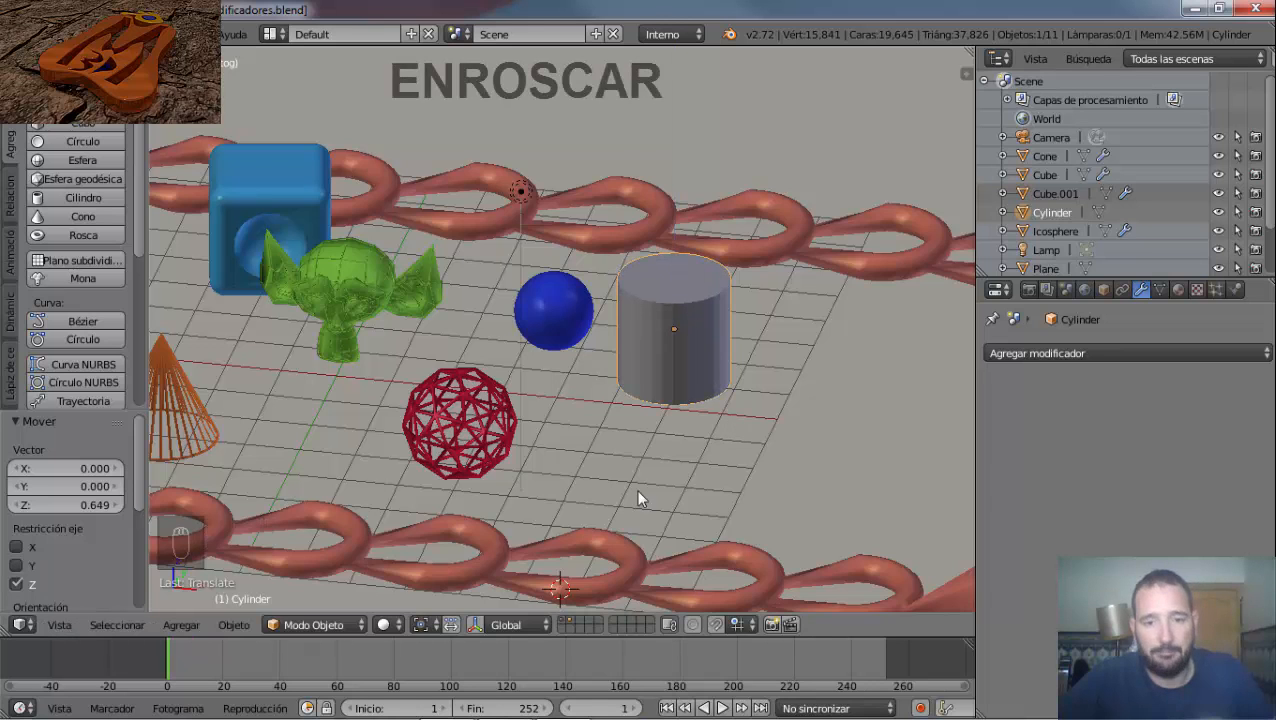
Frame the new cylinder in the view and assign it the existing purple material Material.006.
{"action": "mouse_move", "coordinate": [636, 489]}
{"action": "middle_mouse_down"}
{"action": "mouse_move", "coordinate": [669, 486]}
{"action": "mouse_move", "coordinate": [646, 483]}
{"action": "middle_mouse_up"}
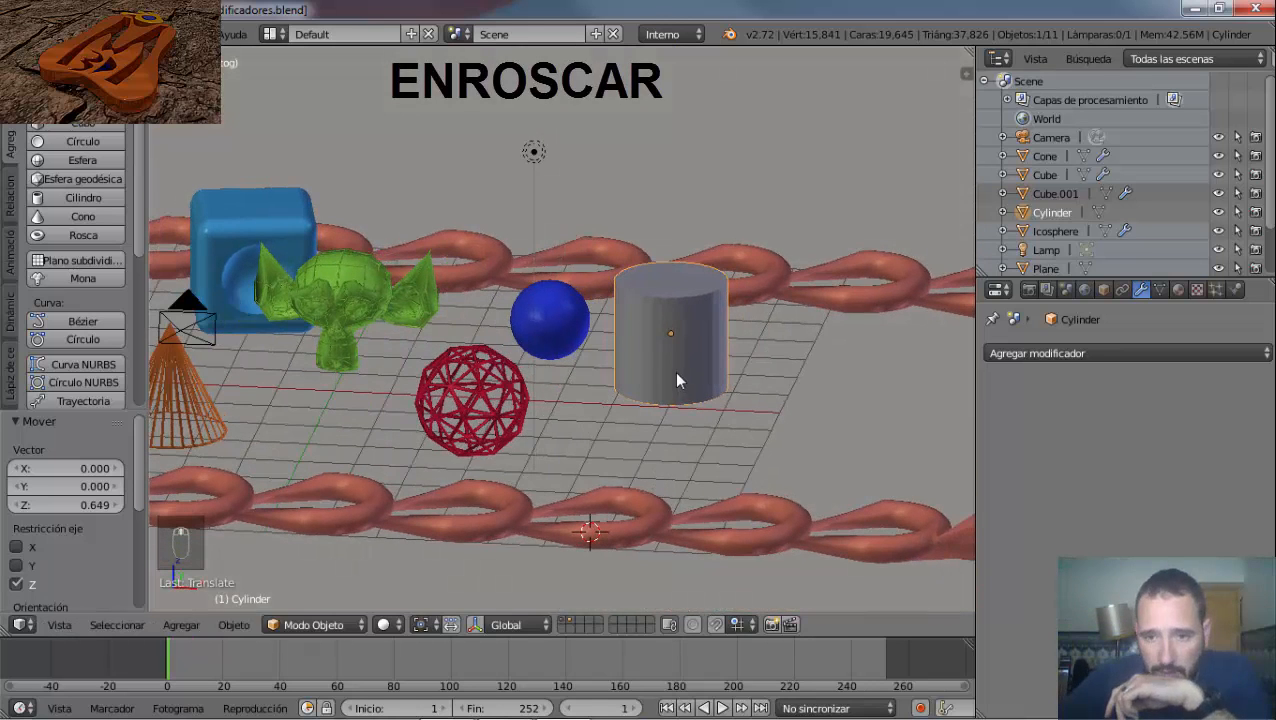
{"action": "scroll", "coordinate": [717, 352], "scroll_direction": "up", "scroll_amount": 1}
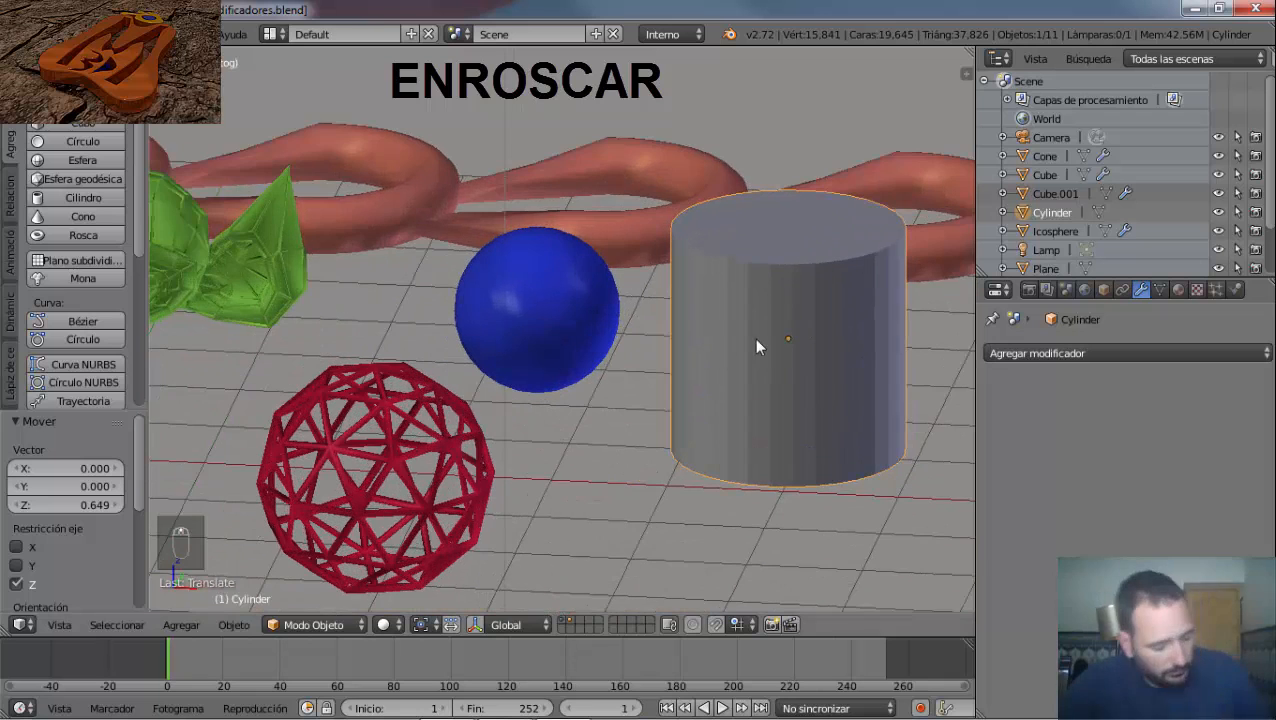
{"action": "key", "text": "KP_Decimal"}
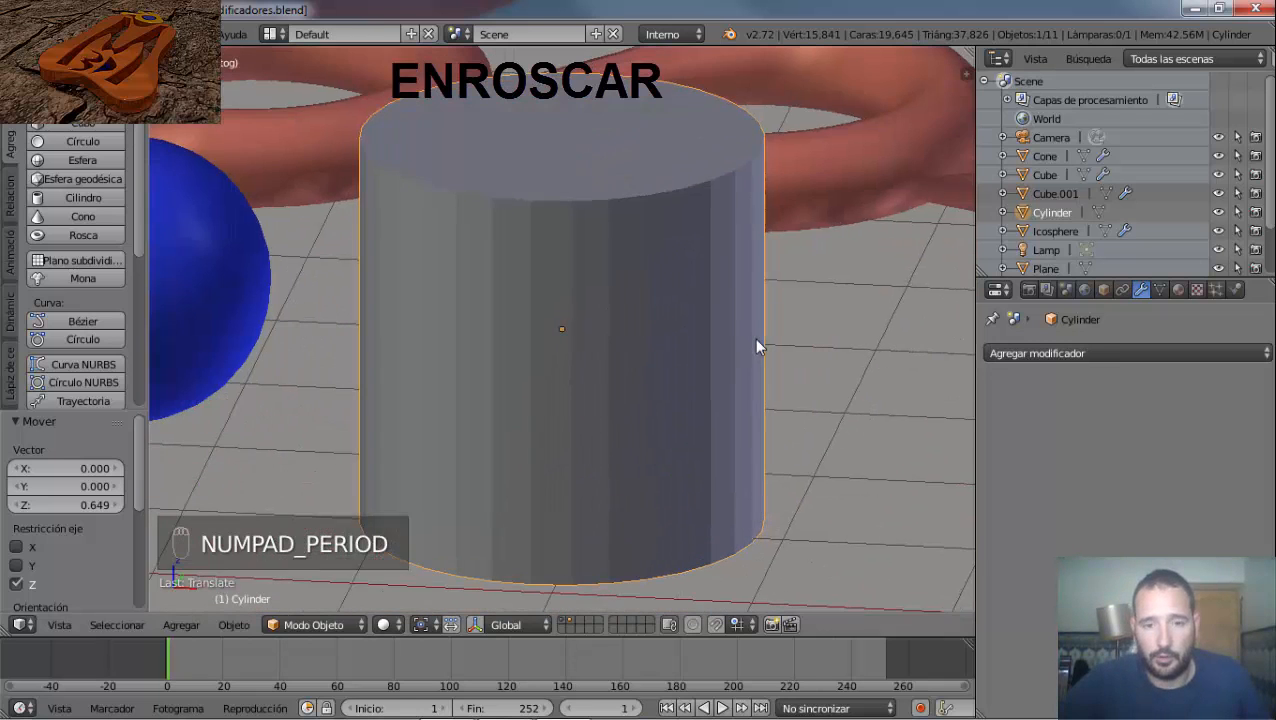
{"action": "scroll", "coordinate": [754, 338], "scroll_direction": "down", "scroll_amount": 3}
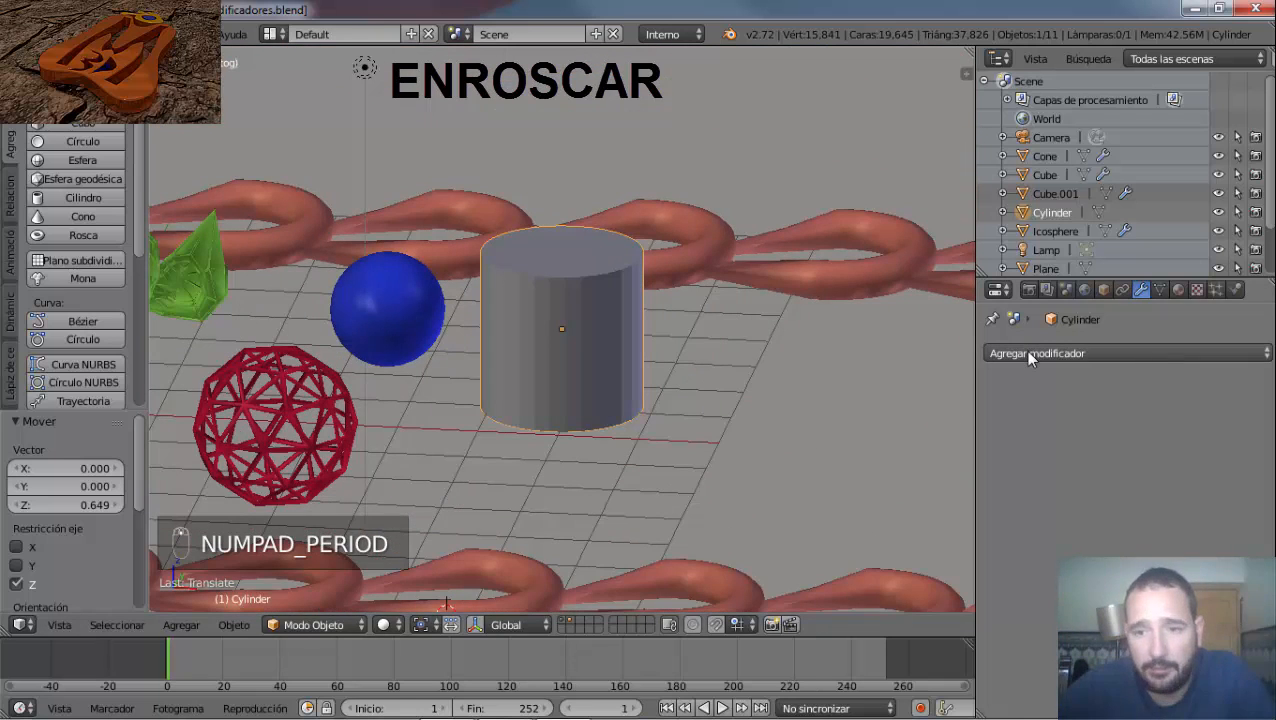
{"action": "left_click", "coordinate": [1179, 290]}
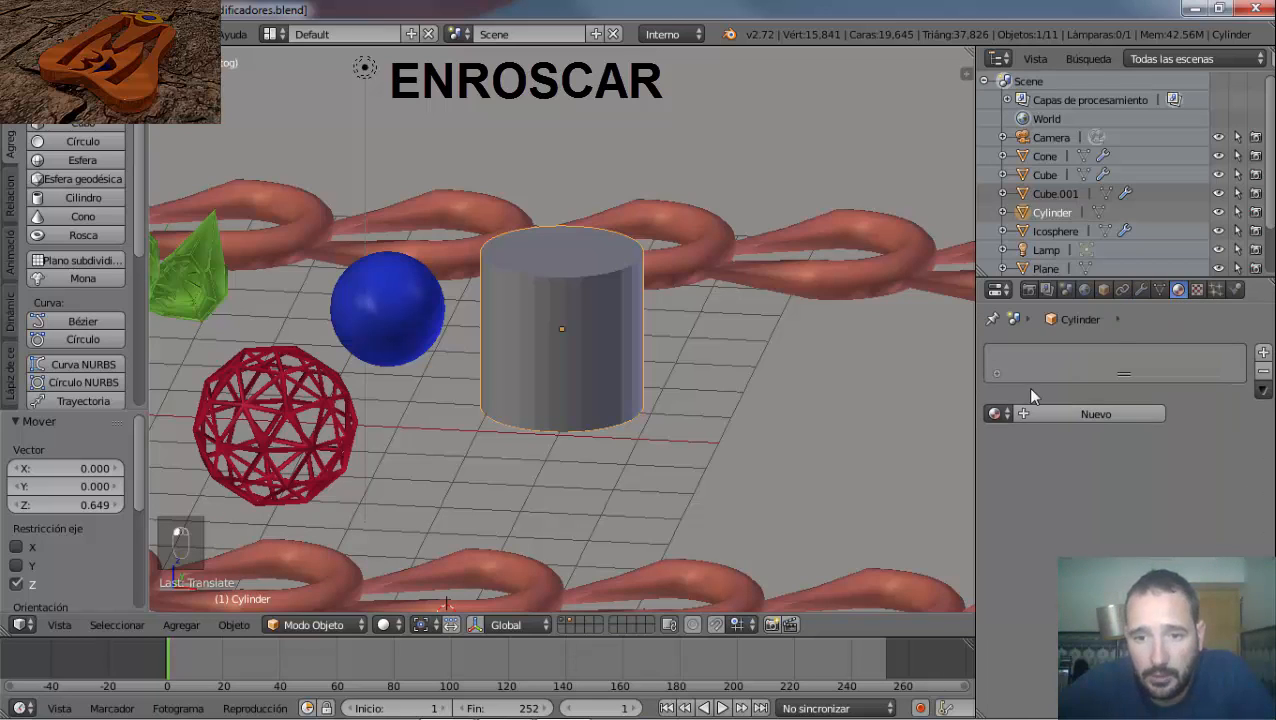
{"action": "left_click", "coordinate": [1000, 415]}
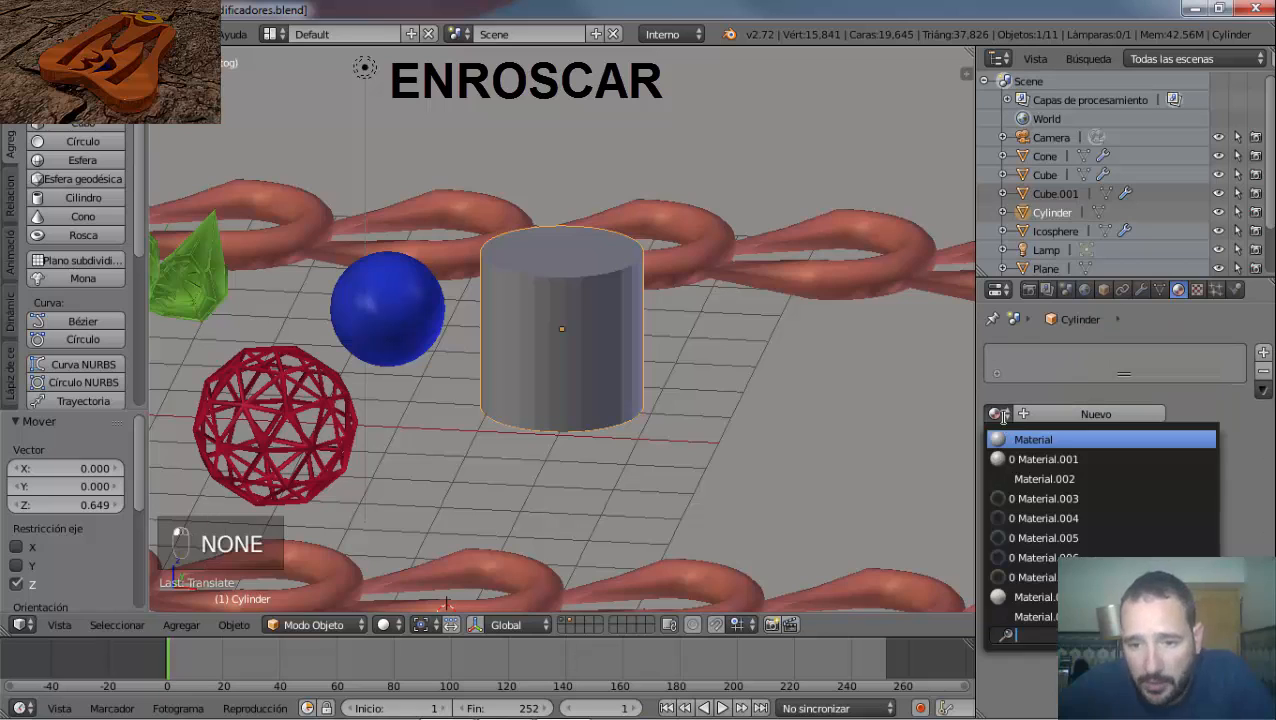
{"action": "left_click", "coordinate": [1026, 558]}
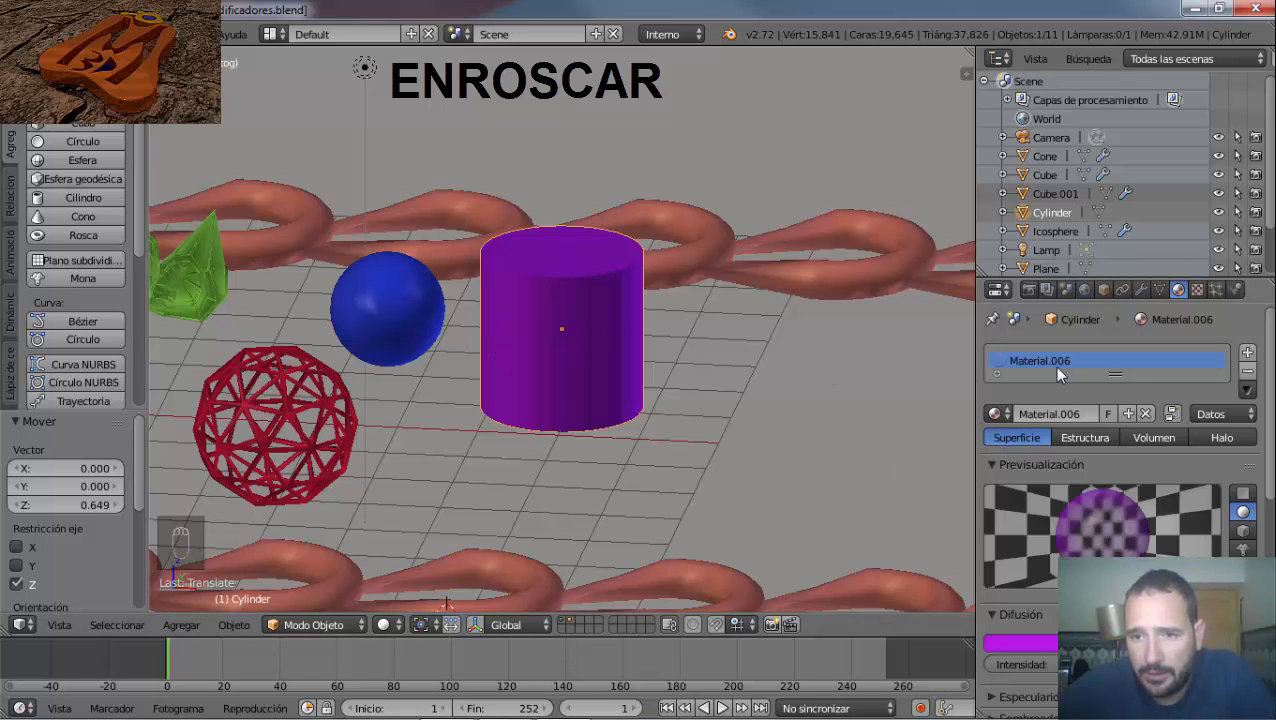
Add a Screw (Enroscar) modifier to the purple cylinder and inspect the result from another angle.
{"action": "left_click", "coordinate": [1141, 290]}
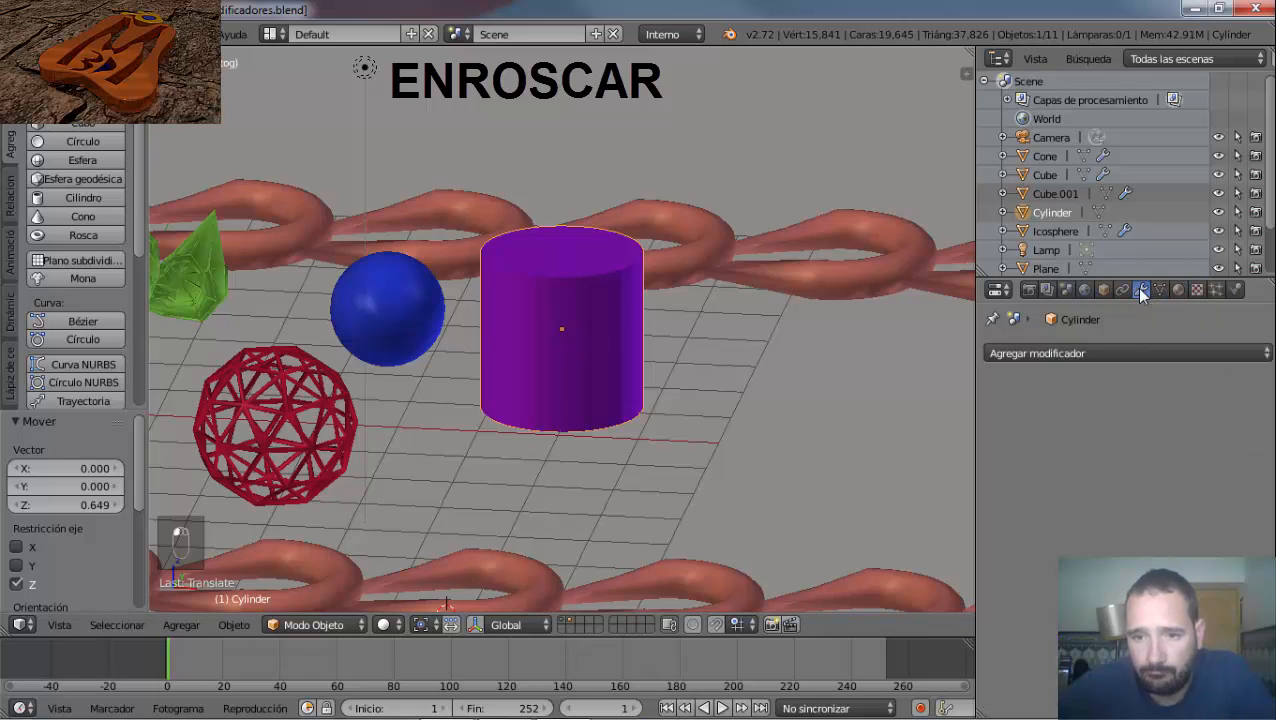
{"action": "left_click", "coordinate": [1117, 352]}
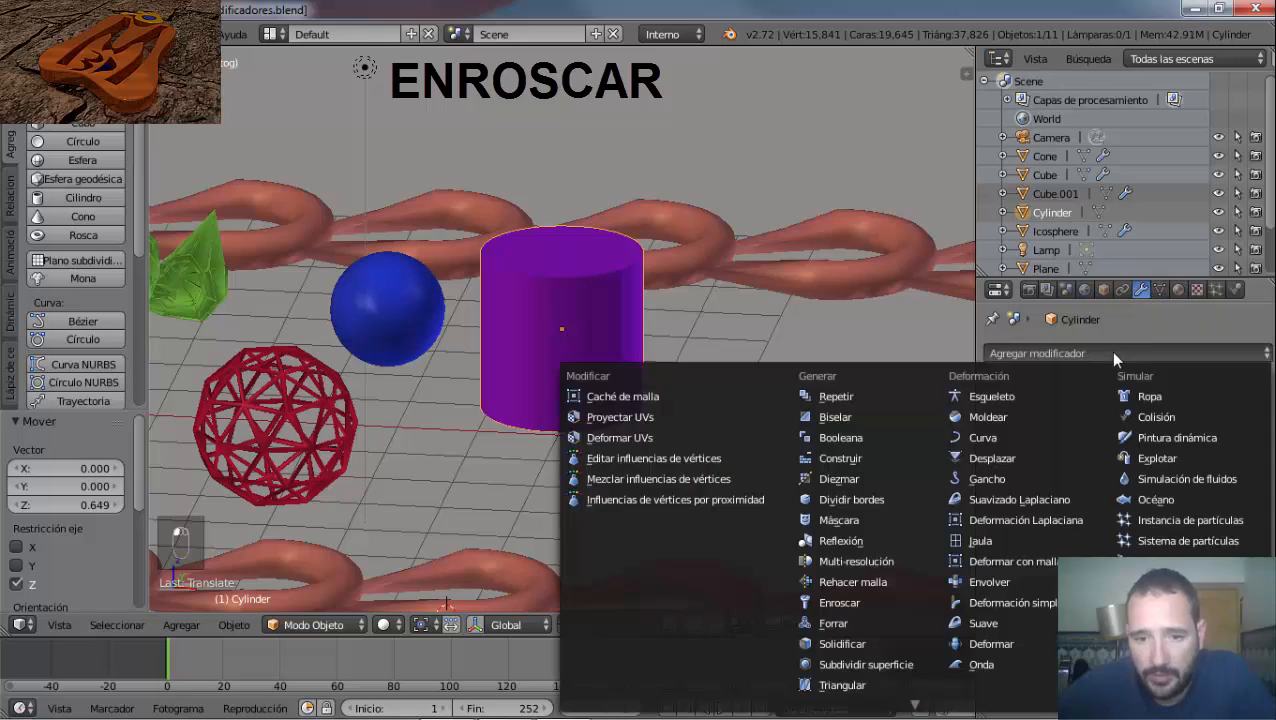
{"action": "left_click", "coordinate": [837, 605]}
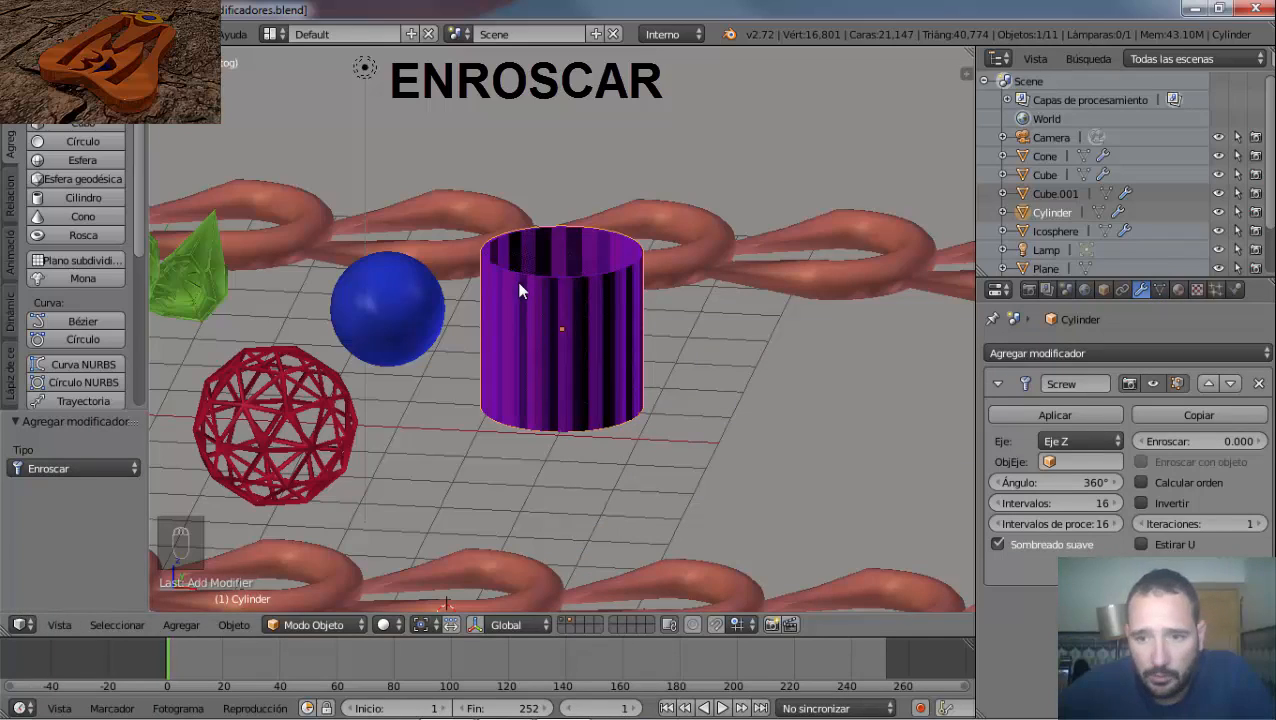
{"action": "middle_click_drag", "start_coordinate": [492, 362], "coordinate": [458, 376]}
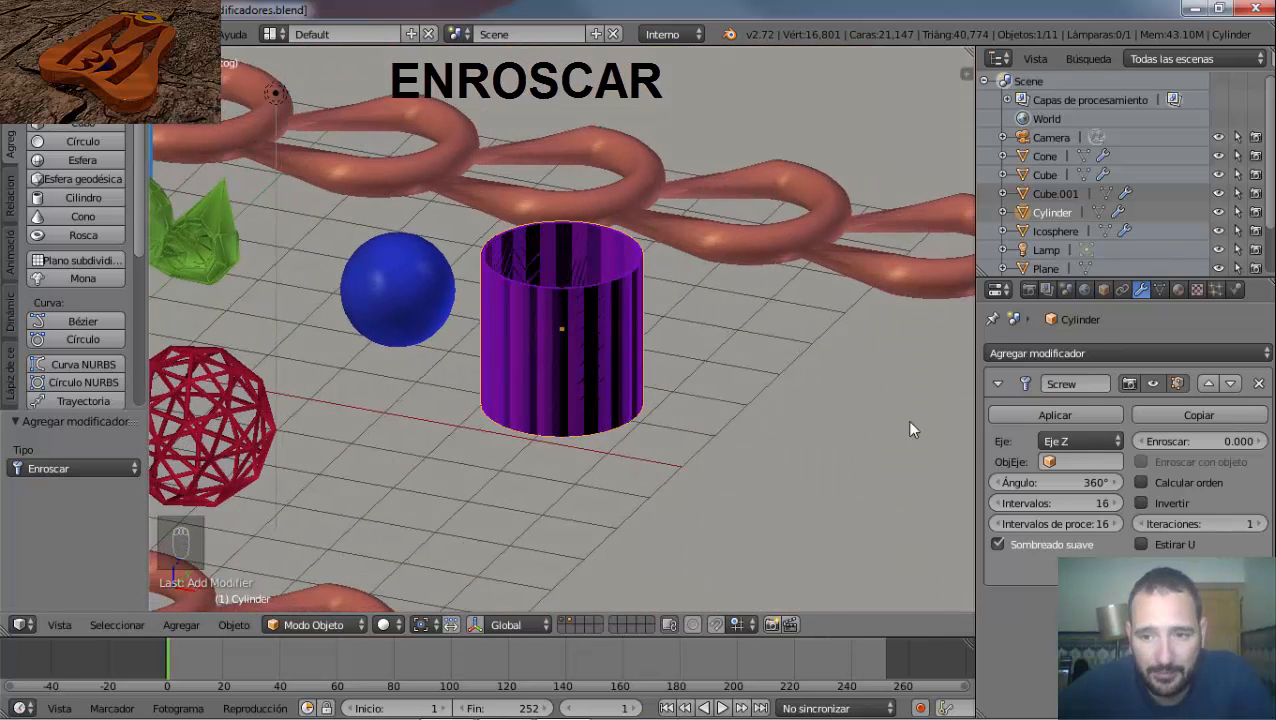
Try the Screw modifier on the X and Y axes, inspecting the shape, and set the axis back to Z.
{"action": "left_click", "coordinate": [1088, 442]}
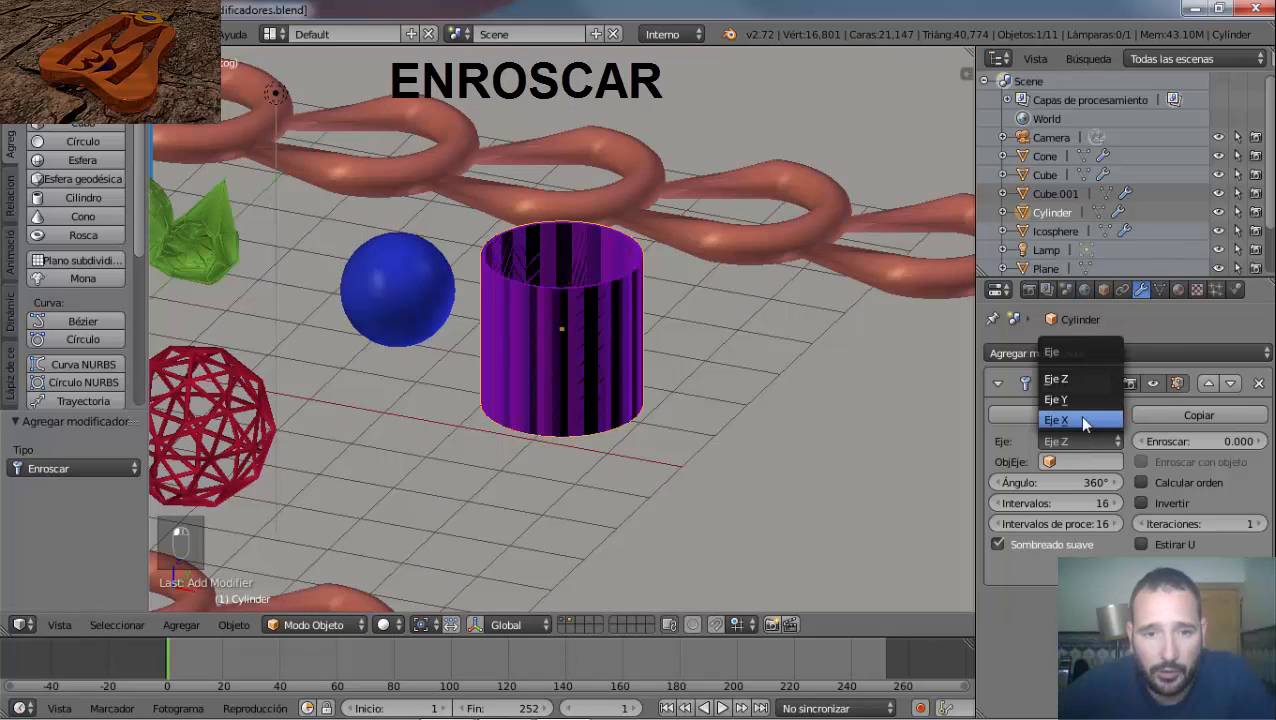
{"action": "left_click", "coordinate": [1079, 417]}
{"action": "middle_click_drag", "start_coordinate": [477, 404], "coordinate": [640, 425]}
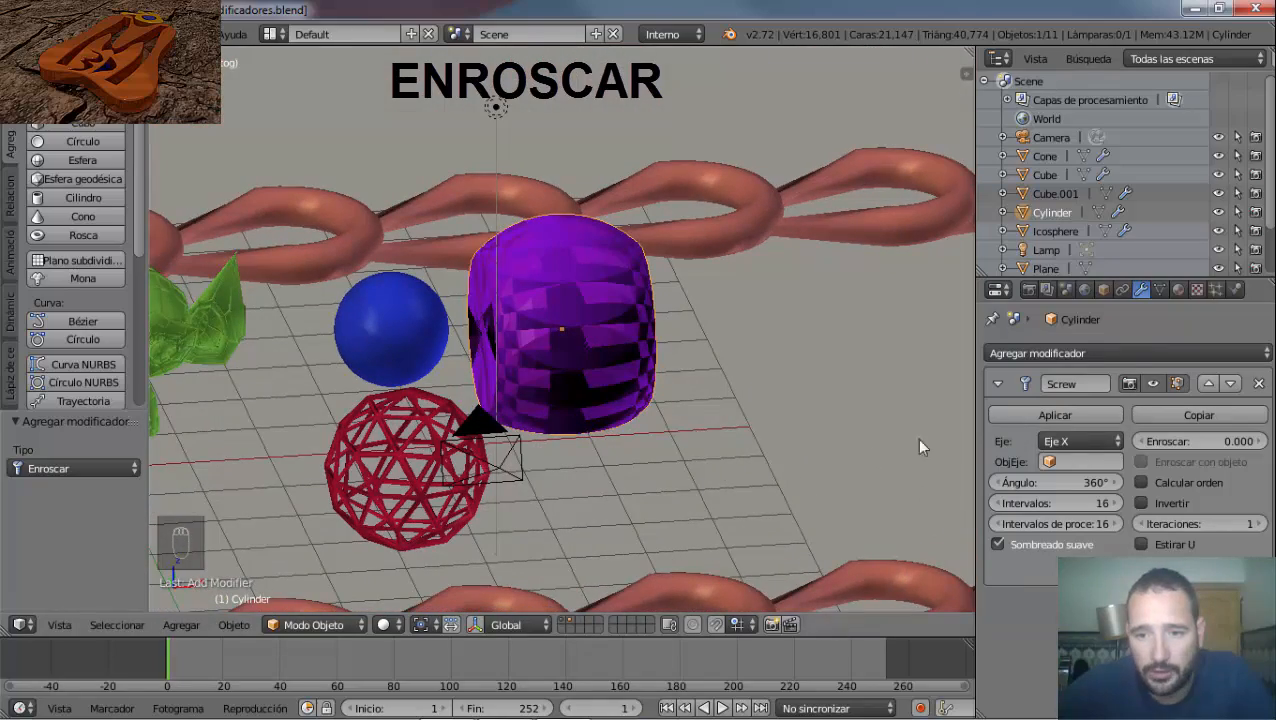
{"action": "left_click", "coordinate": [1089, 440]}
{"action": "left_click", "coordinate": [1083, 399]}
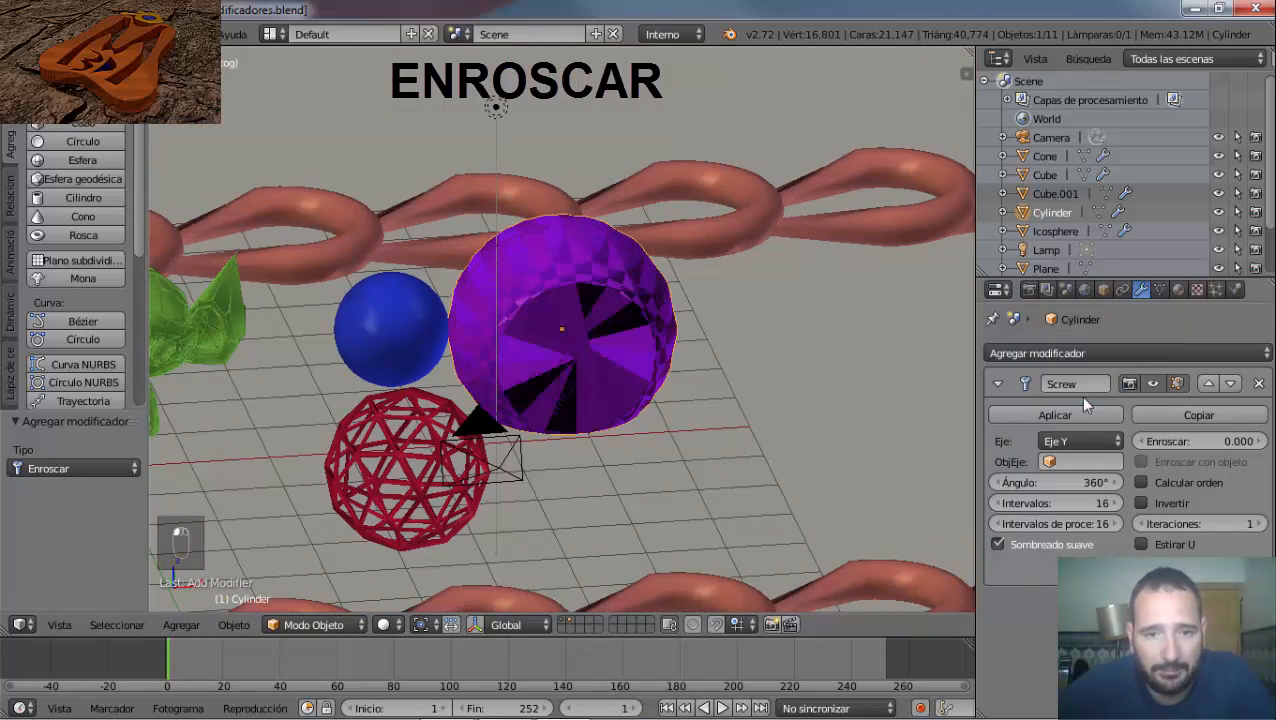
{"action": "middle_click_drag", "start_coordinate": [607, 402], "coordinate": [680, 418]}
{"action": "left_click", "coordinate": [1076, 440]}
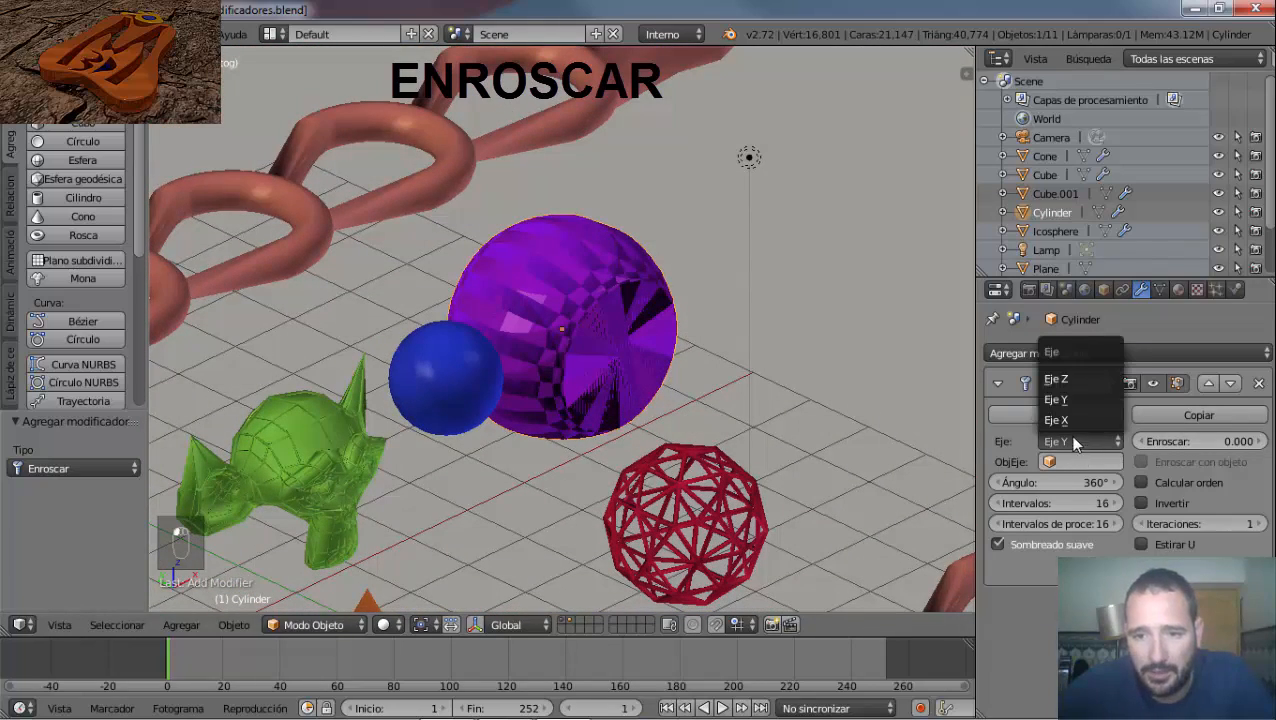
{"action": "left_click", "coordinate": [1083, 380]}
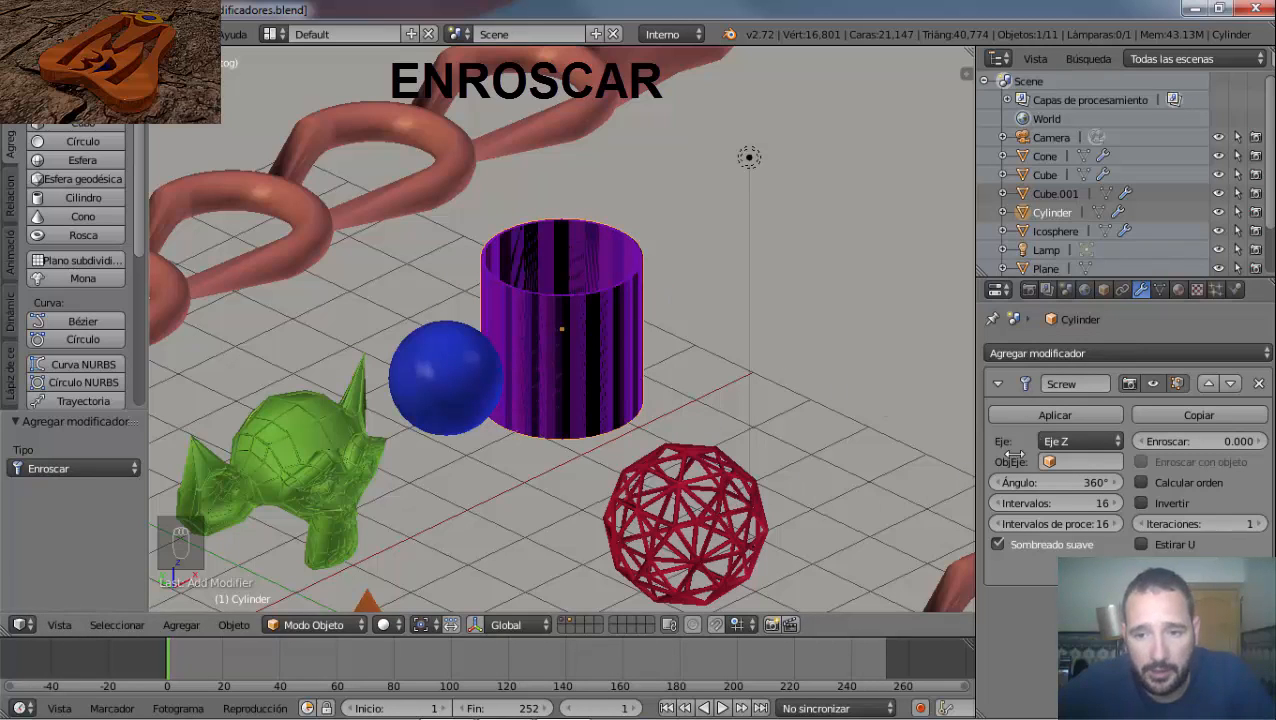
Try the Icosphere as the Screw modifier's axis object, inspect the resulting ring around it, and clear the axis object.
{"action": "left_click", "coordinate": [1071, 461]}
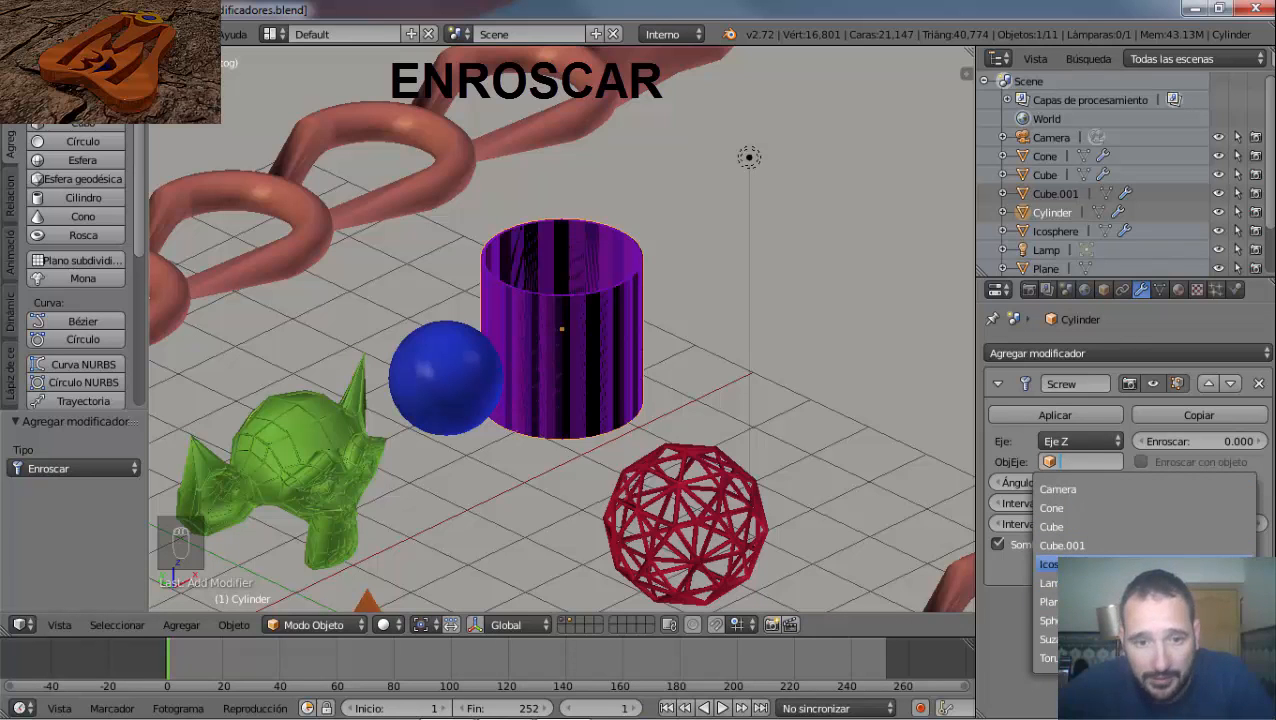
{"action": "left_click", "coordinate": [1048, 564]}
{"action": "scroll", "coordinate": [682, 400], "scroll_direction": "down", "scroll_amount": 5}
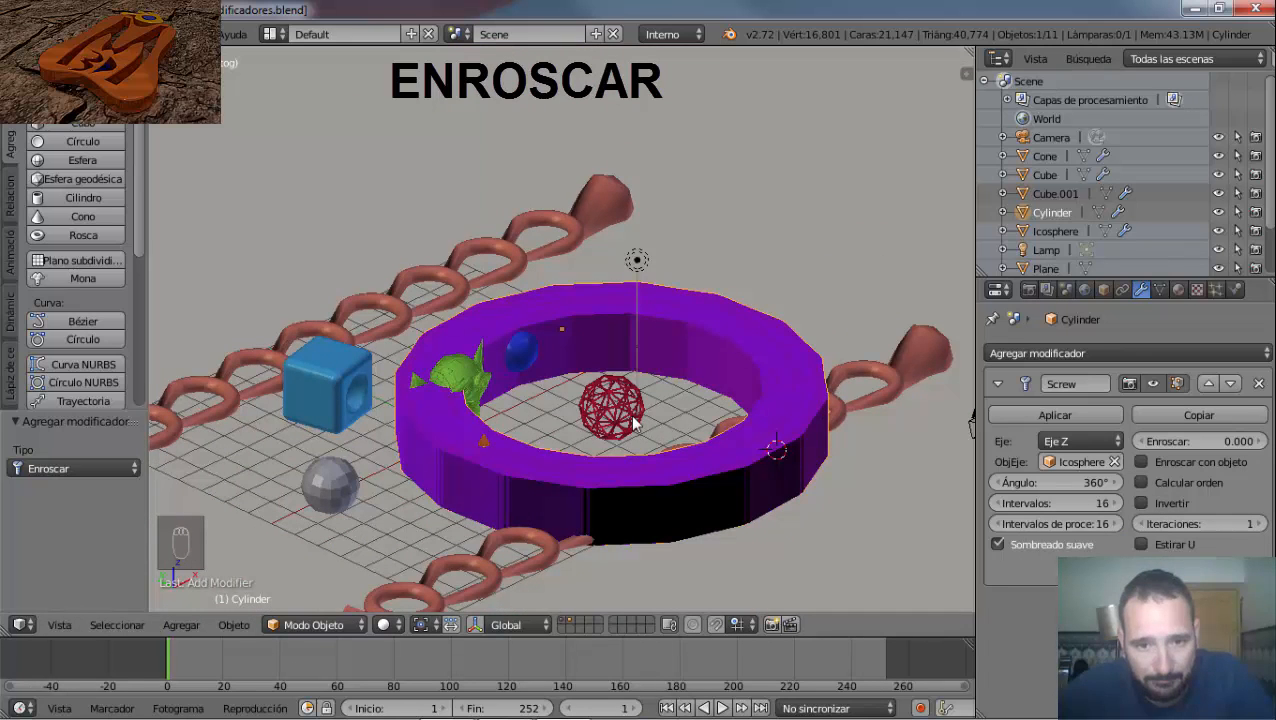
{"action": "scroll", "coordinate": [613, 394], "scroll_direction": "up", "scroll_amount": 5}
{"action": "scroll", "coordinate": [613, 394], "scroll_direction": "down", "scroll_amount": 5}
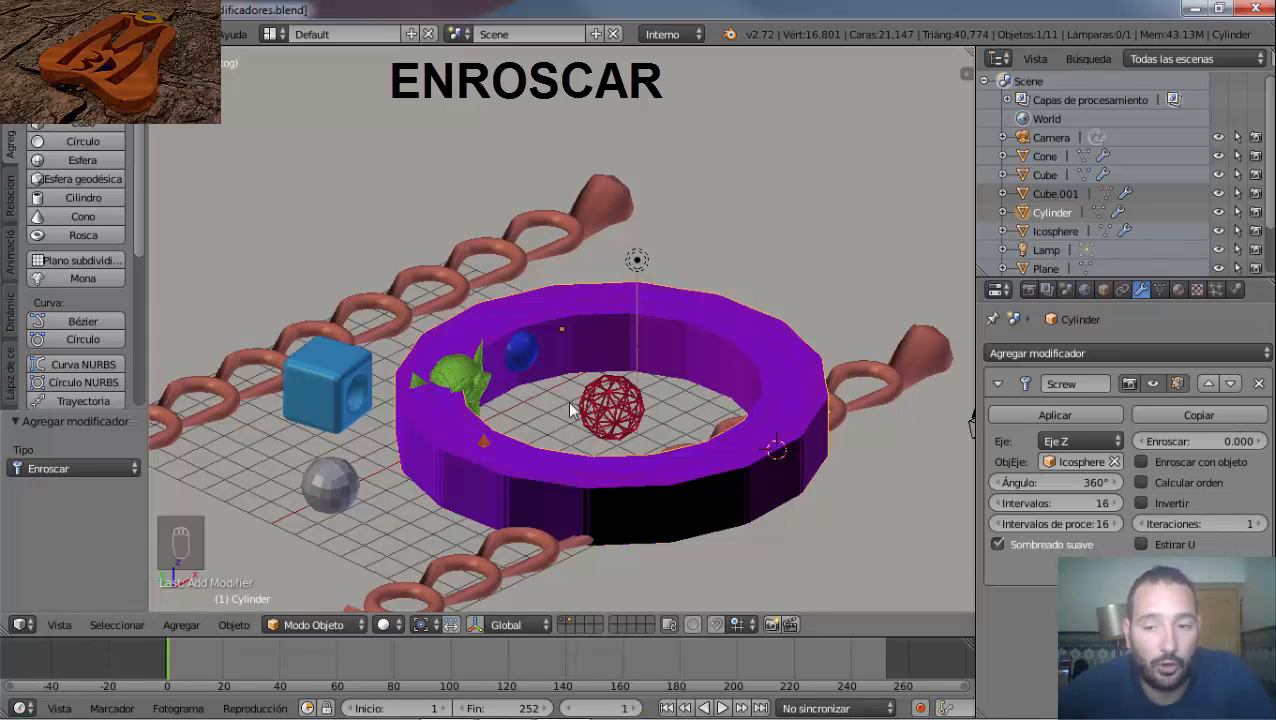
{"action": "left_click", "coordinate": [1113, 462]}
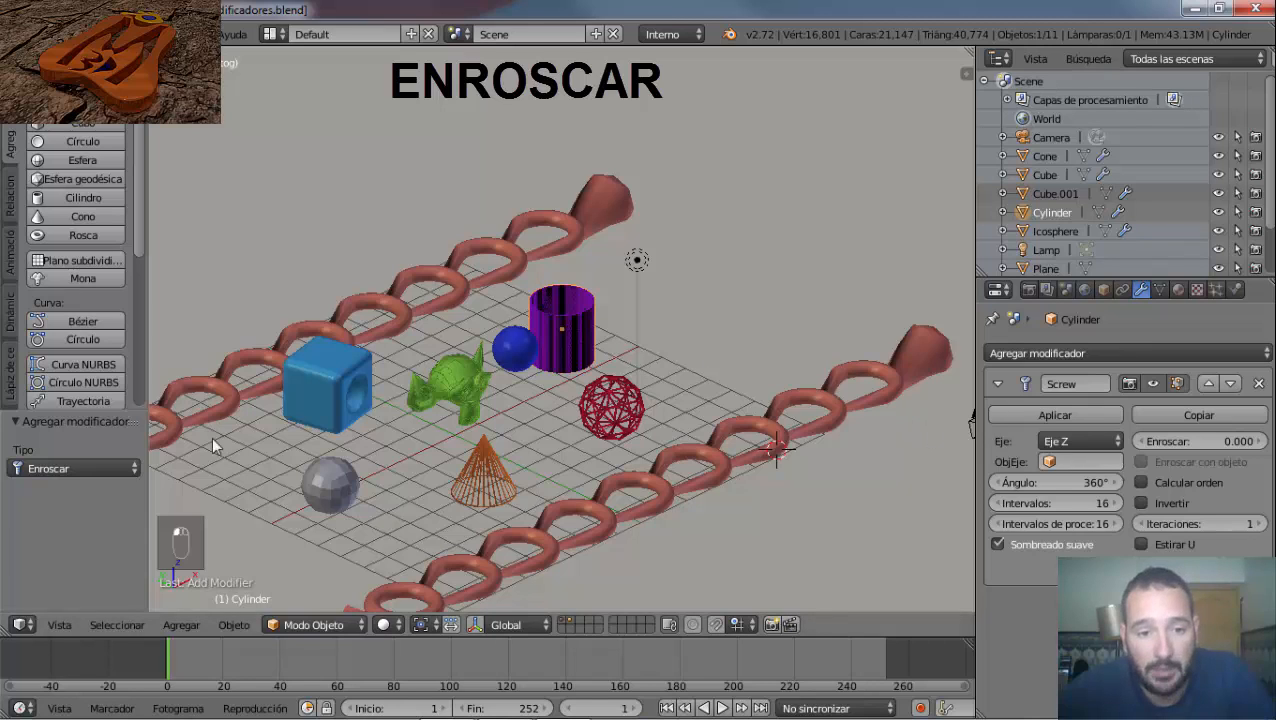
Try the Cube as the Screw modifier's axis object and clear it again.
{"action": "left_click", "coordinate": [1096, 462]}
{"action": "left_click", "coordinate": [1072, 527]}
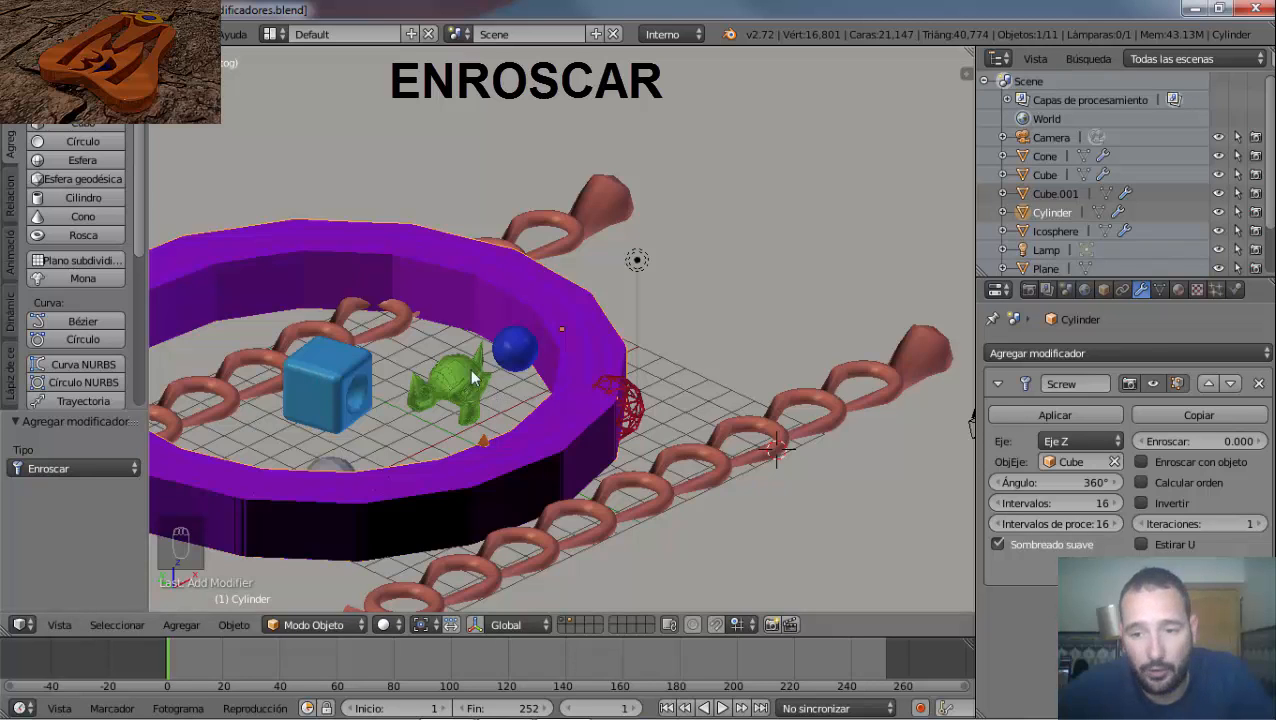
{"action": "left_click", "coordinate": [1115, 461]}
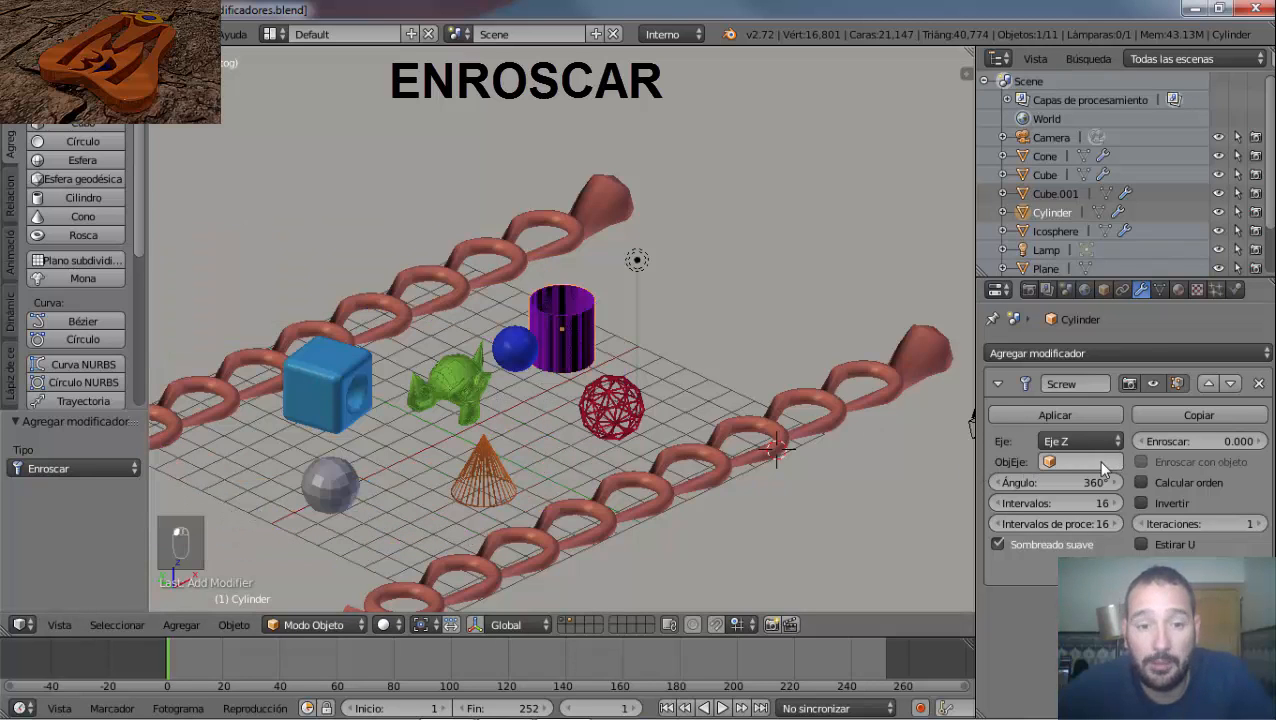
Raise the light blue cube about 9.143 along Z above the scene.
{"action": "right_click", "coordinate": [335, 383]}
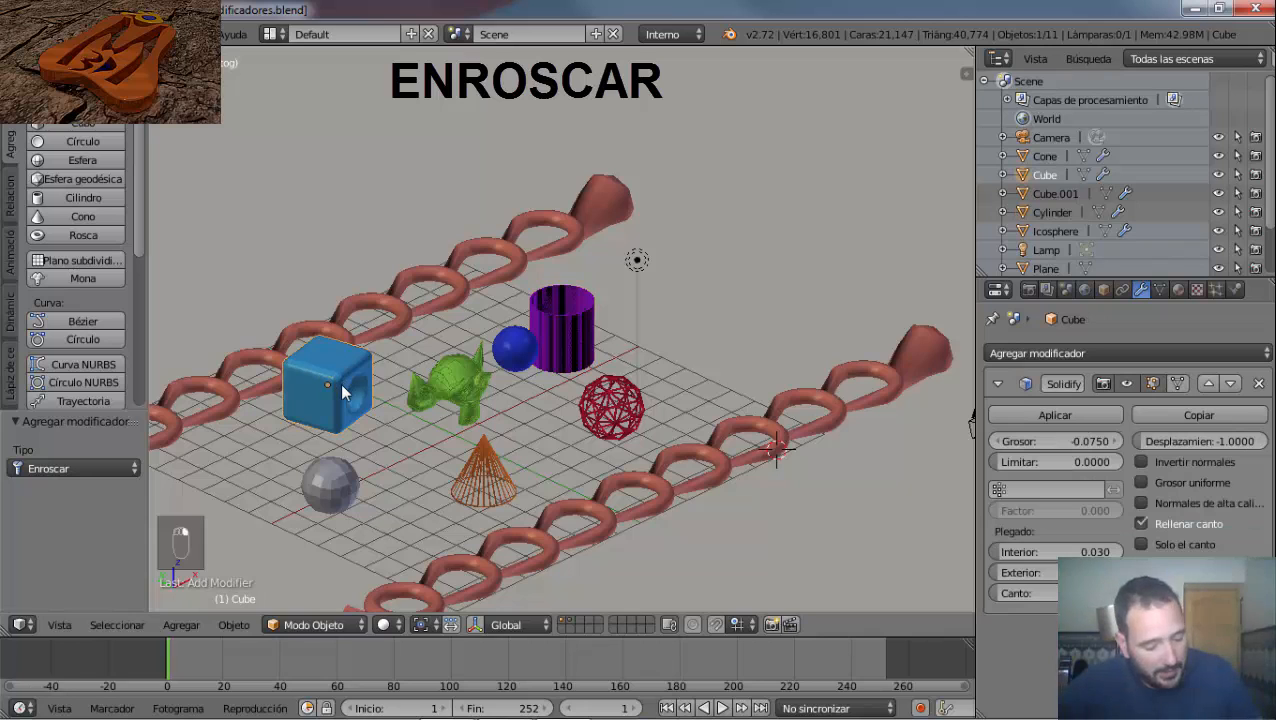
{"action": "key", "text": "g"}
{"action": "key", "text": "z"}
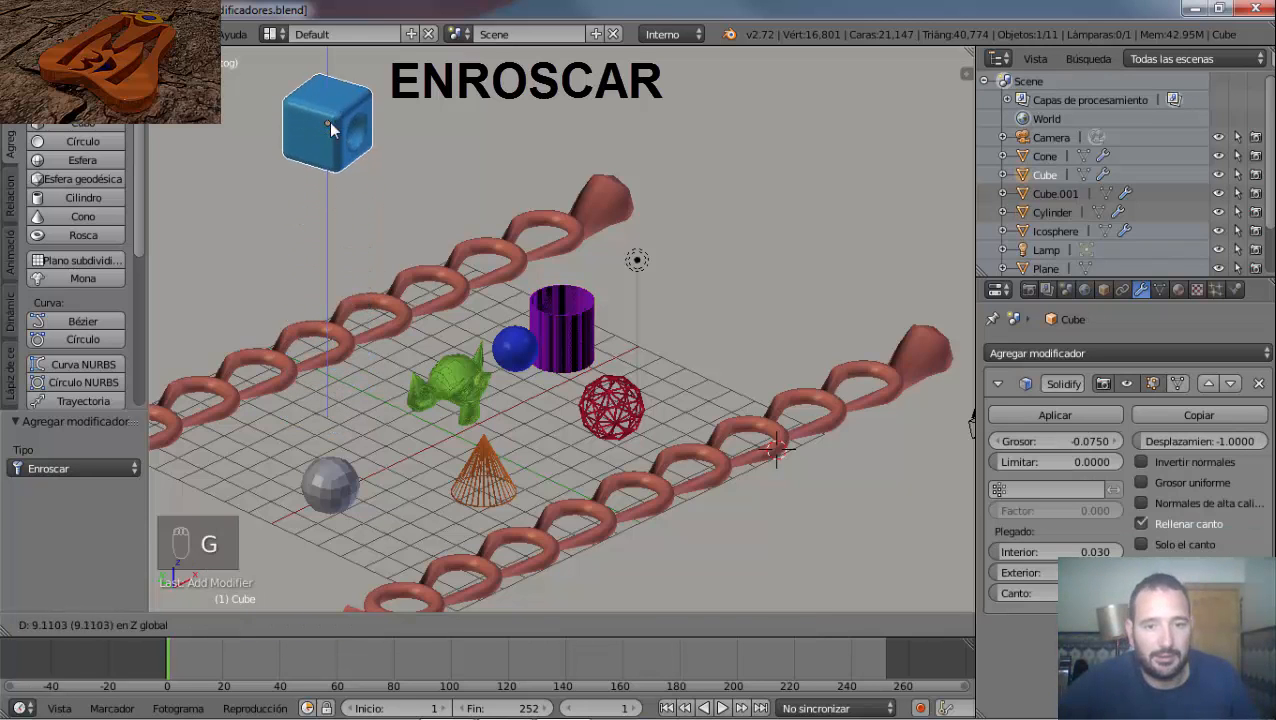
{"action": "left_click", "coordinate": [335, 130]}
Try the raised Cube as the axis object of the cylinder's Screw modifier, and undo this together with the cube's move.
{"action": "right_click", "coordinate": [547, 324]}
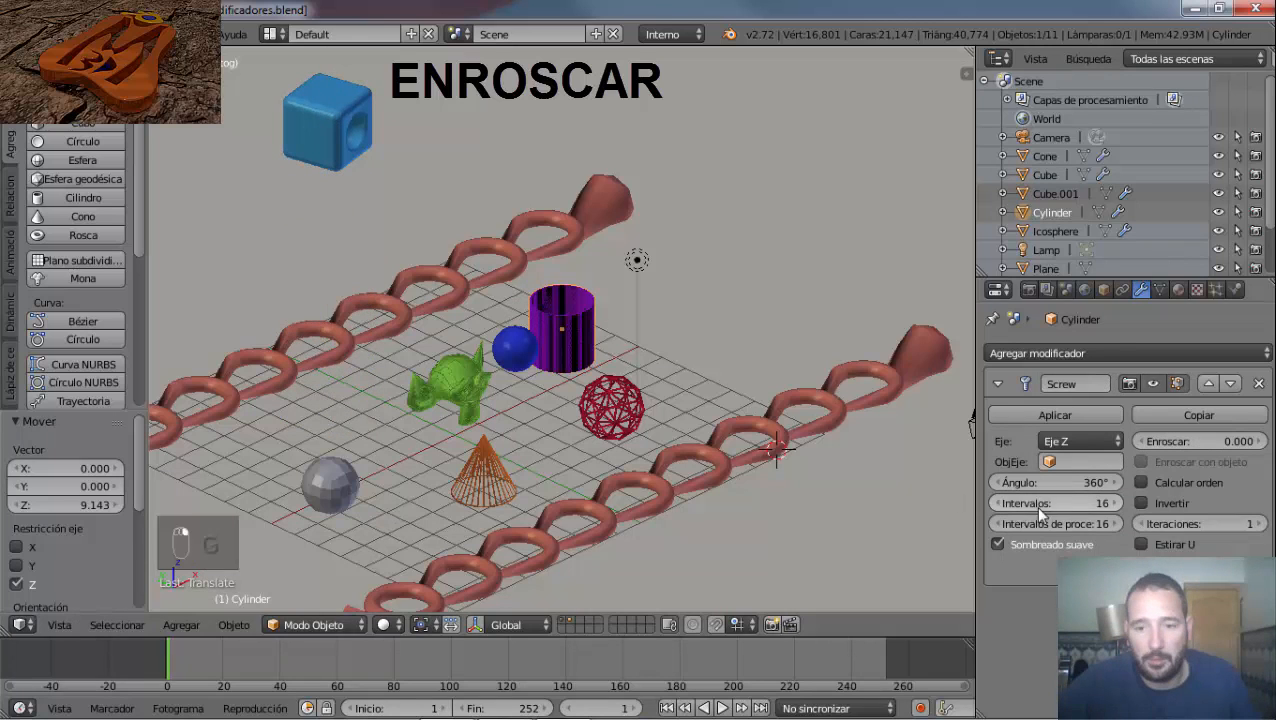
{"action": "left_click", "coordinate": [1088, 459]}
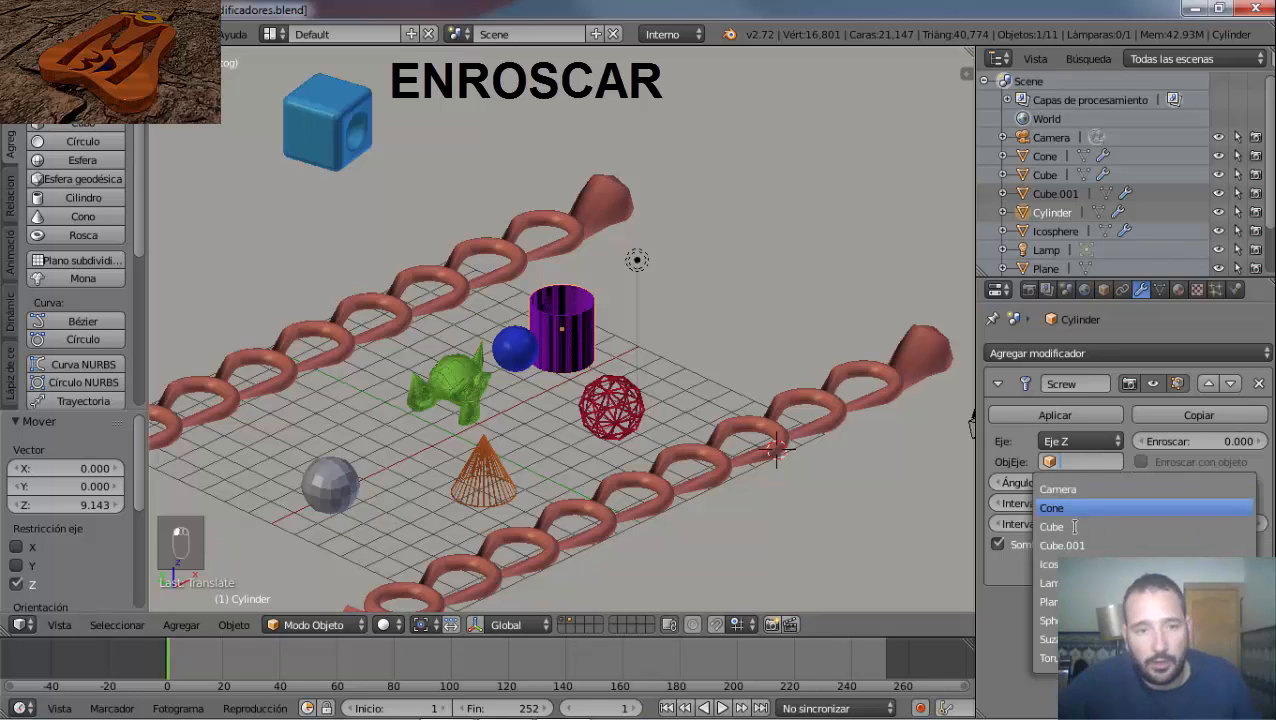
{"action": "left_click", "coordinate": [1072, 527]}
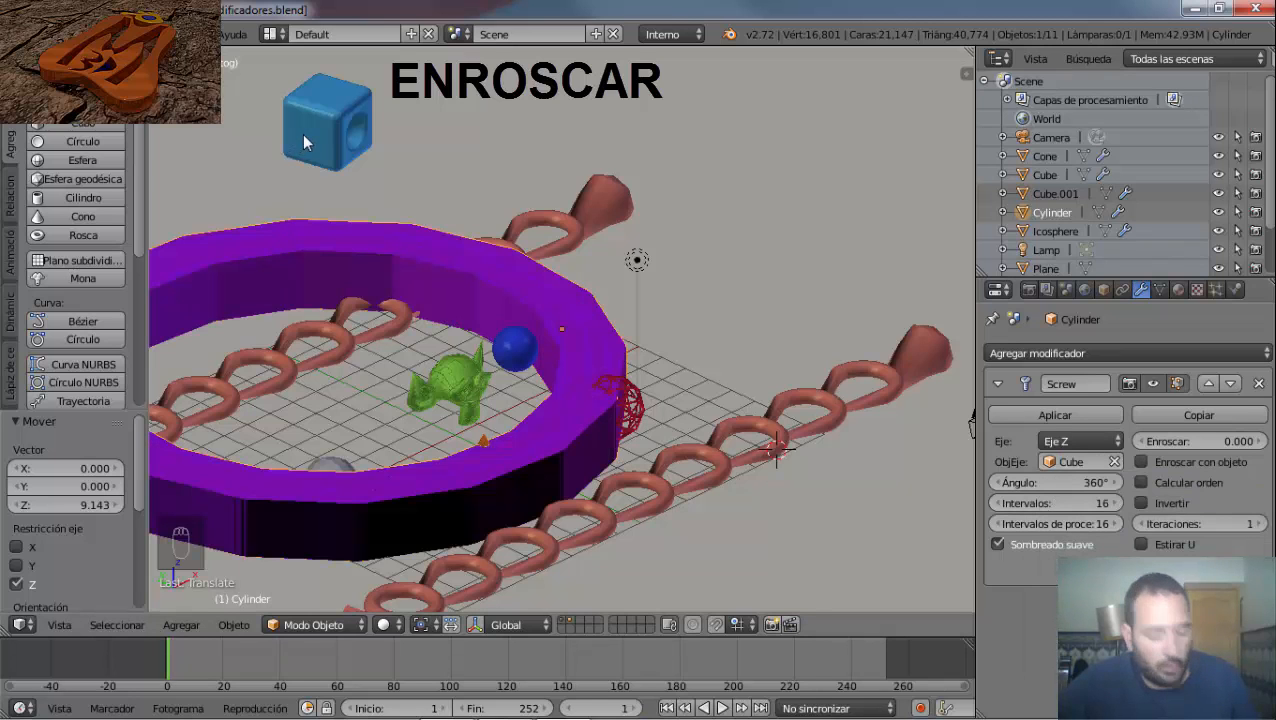
{"action": "key", "text": "ctrl+z"}
{"action": "key", "text": "ctrl+z"}
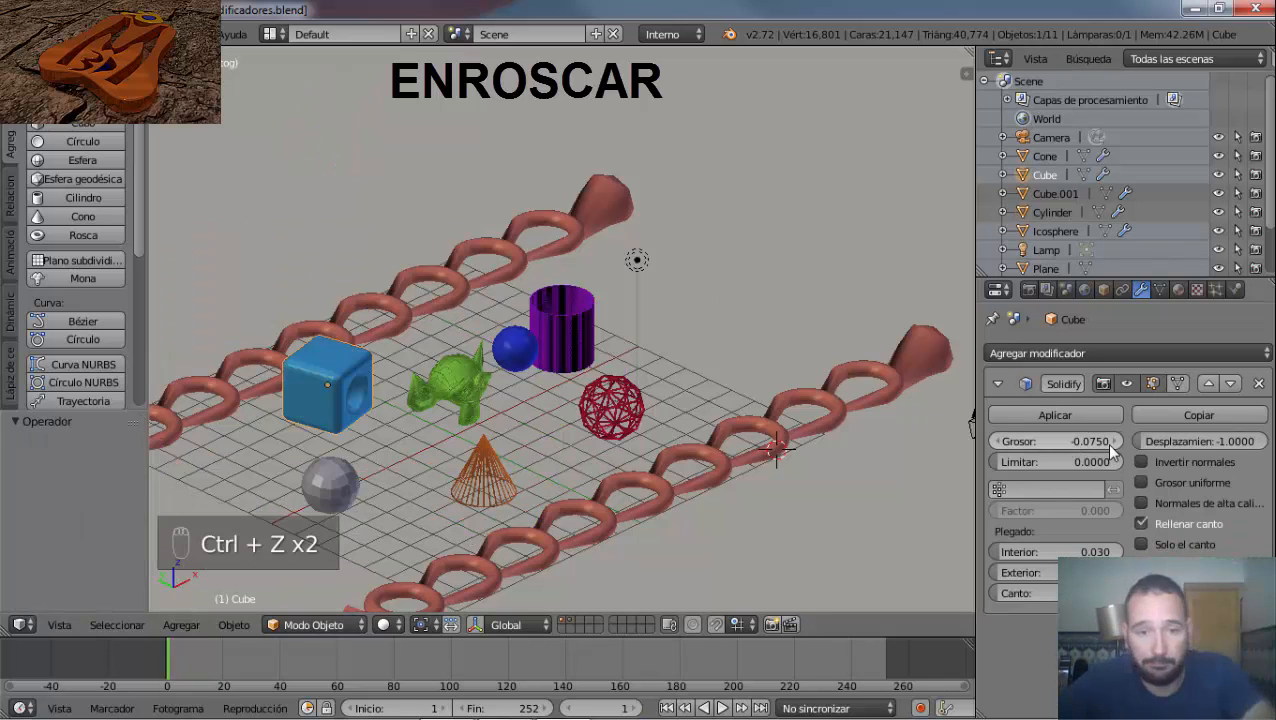
Select the purple cylinder and reduce its Screw modifier's angle to 132°.
{"action": "right_click", "coordinate": [557, 332]}
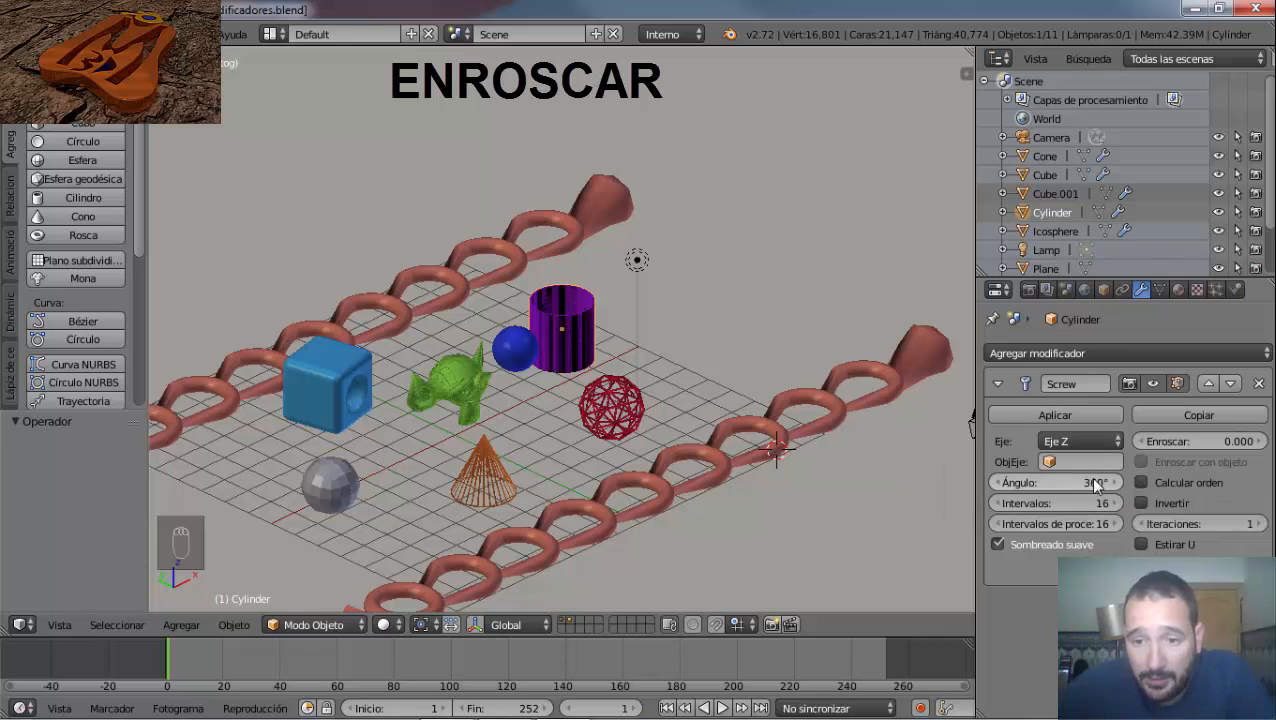
{"action": "scroll", "coordinate": [539, 321], "scroll_direction": "up", "scroll_amount": 7}
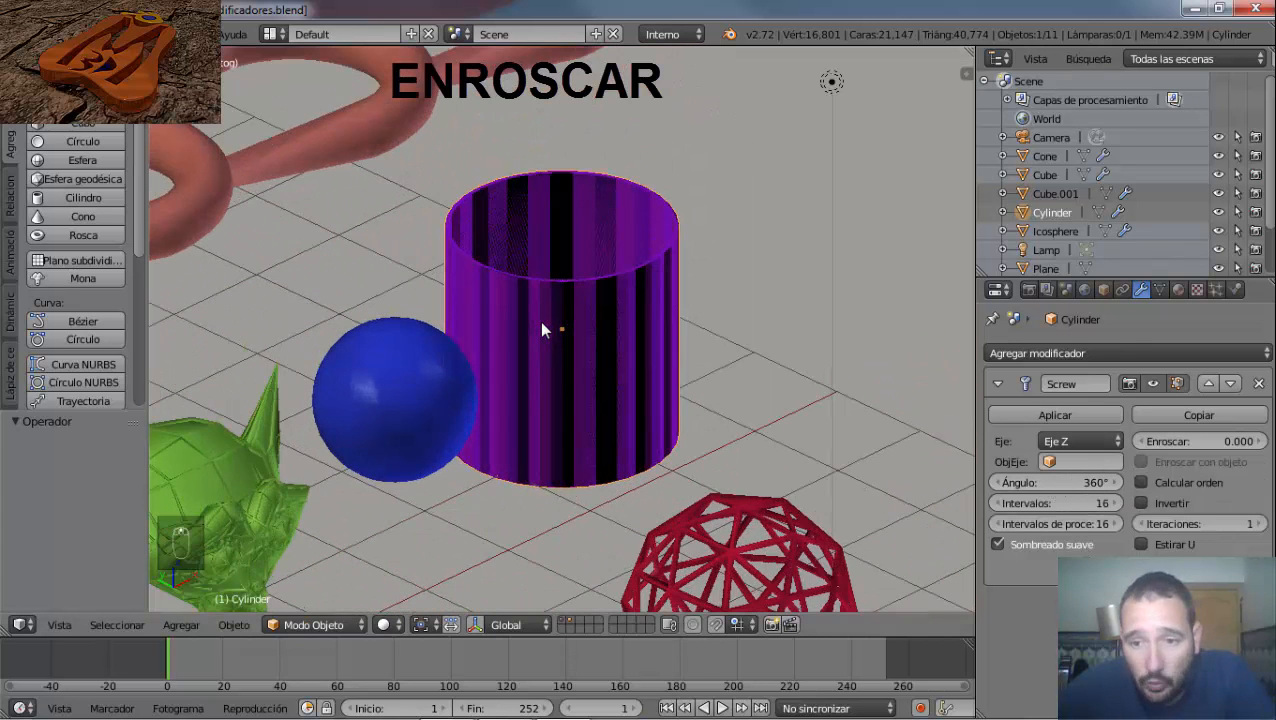
{"action": "mouse_move", "coordinate": [1089, 484]}
{"action": "left_mouse_down"}
{"action": "mouse_move", "coordinate": [740, 484]}
{"action": "mouse_move", "coordinate": [874, 496]}
{"action": "left_mouse_up"}
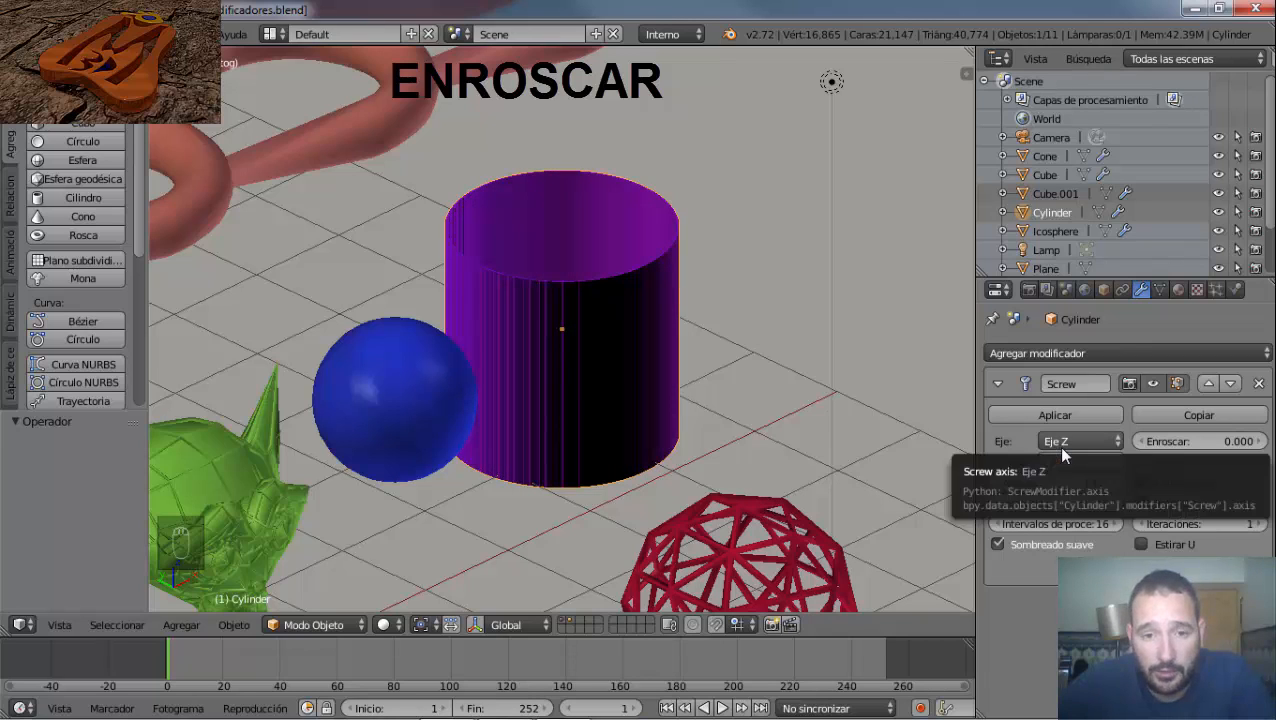
Rotate the cylinder about 23.912° in the current view and set its Screw modifier's axis to Y.
{"action": "key", "text": "g"}
{"action": "right_click", "coordinate": [618, 296]}
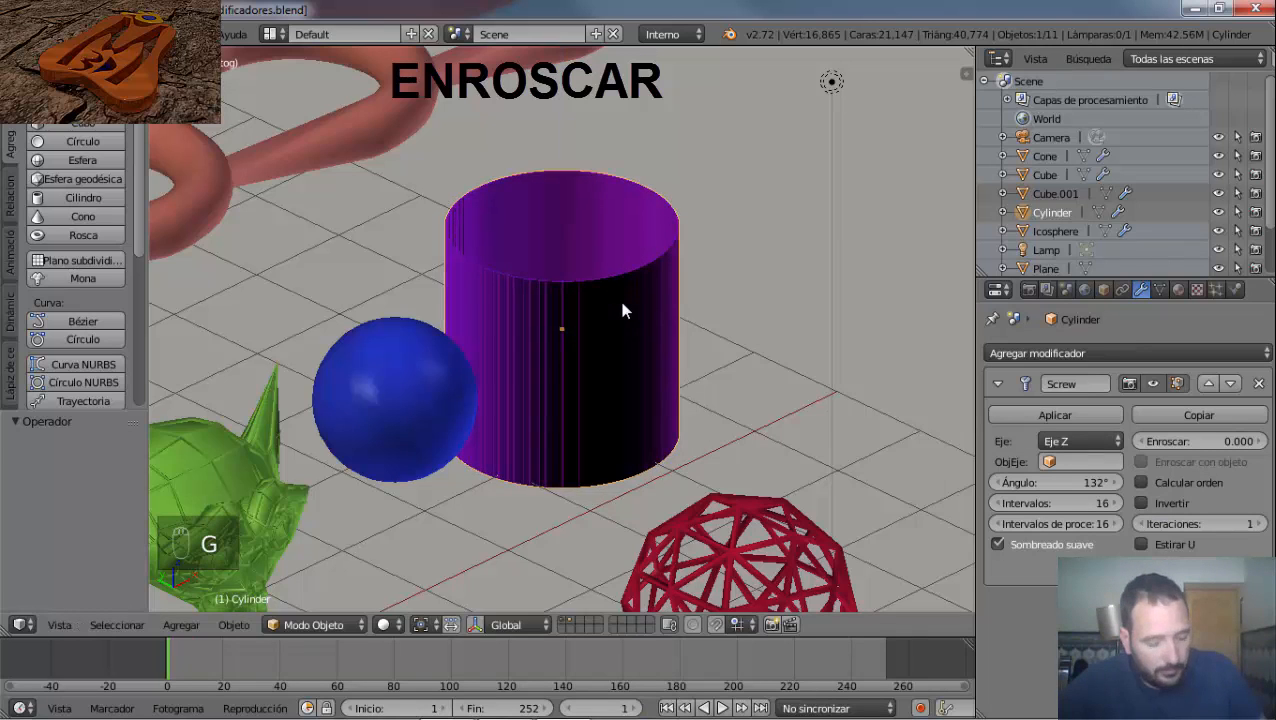
{"action": "key", "text": "r"}
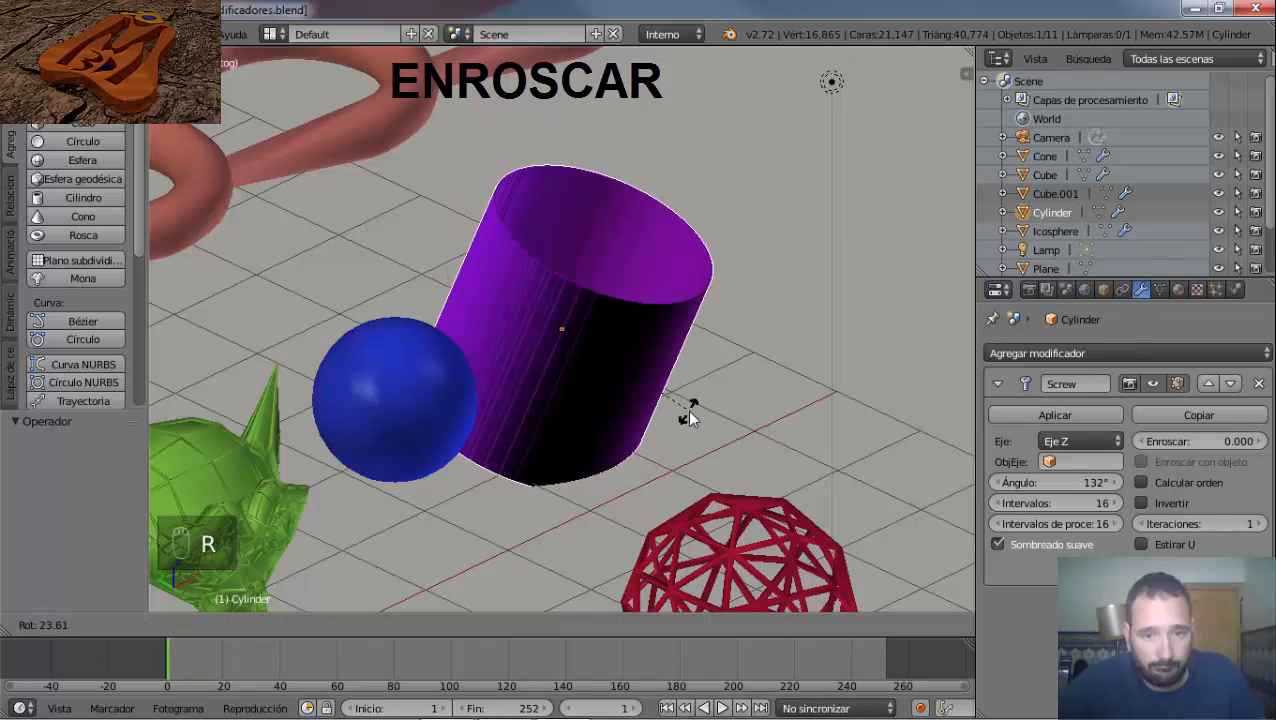
{"action": "left_click", "coordinate": [689, 417]}
{"action": "left_click", "coordinate": [1084, 439]}
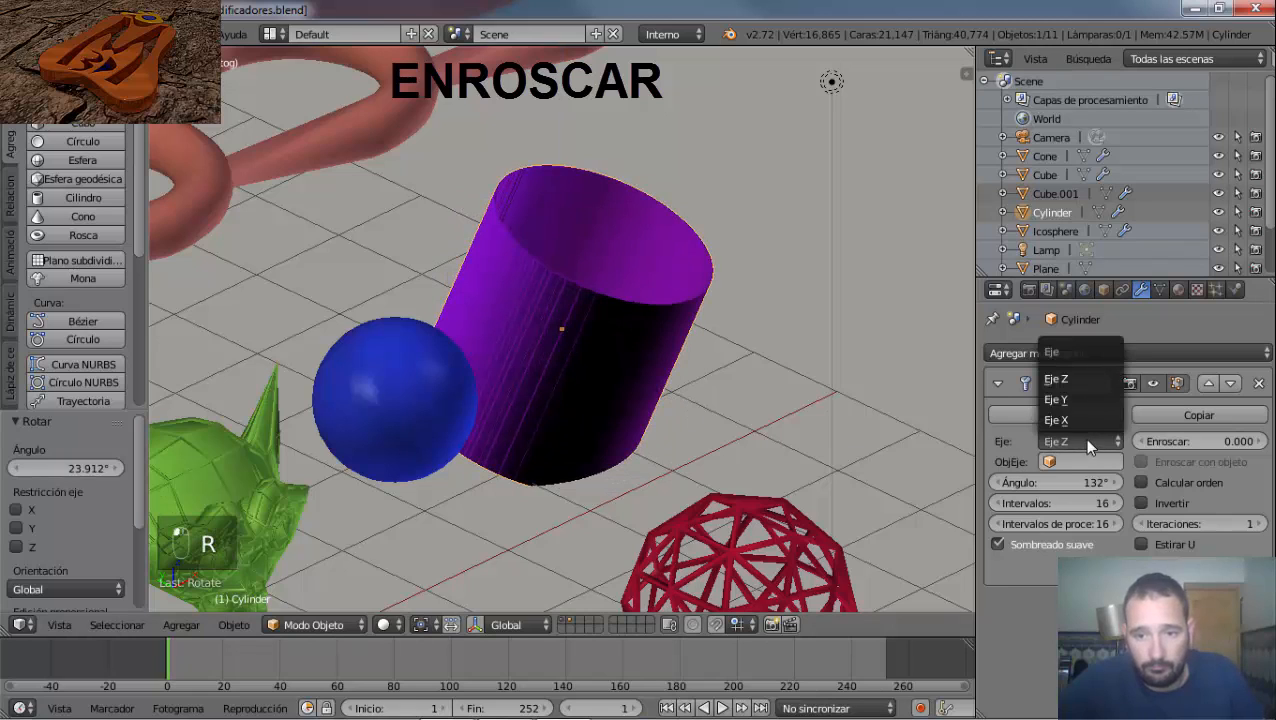
{"action": "left_click", "coordinate": [1074, 398]}
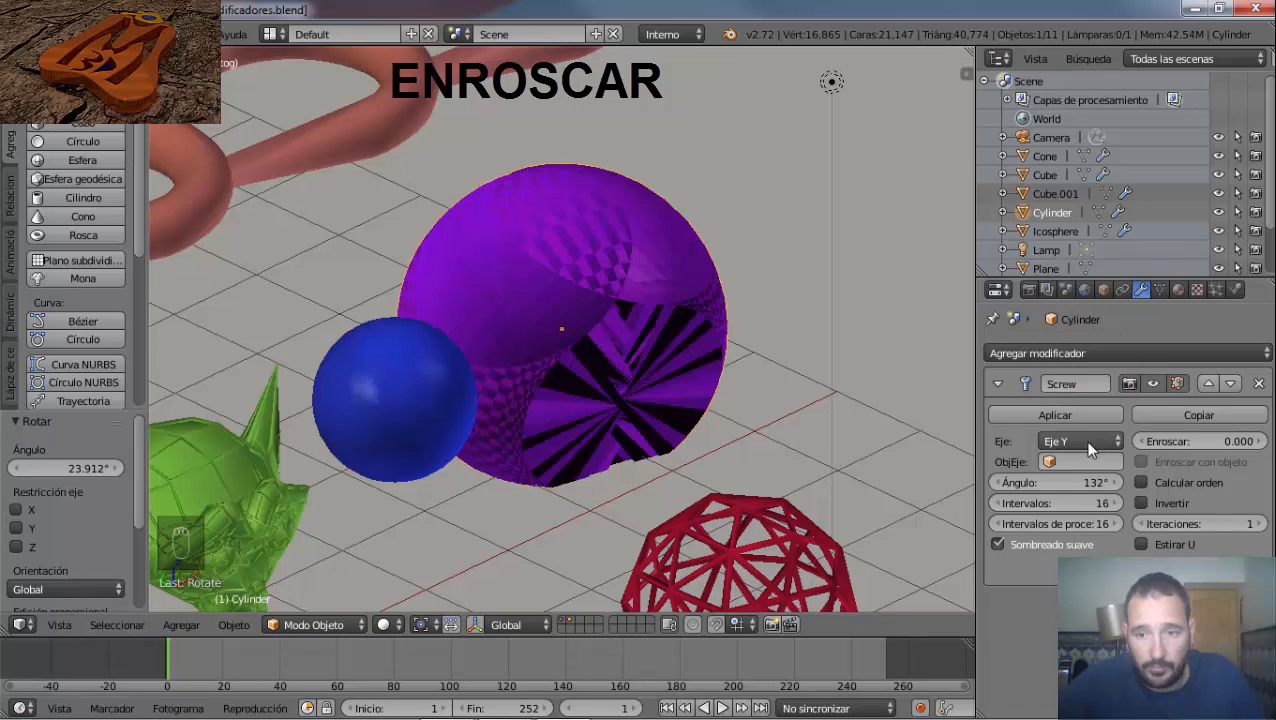
Set the Screw modifier's axis to Z, its steps to 25 and its render steps to 38.
{"action": "left_click", "coordinate": [1079, 439]}
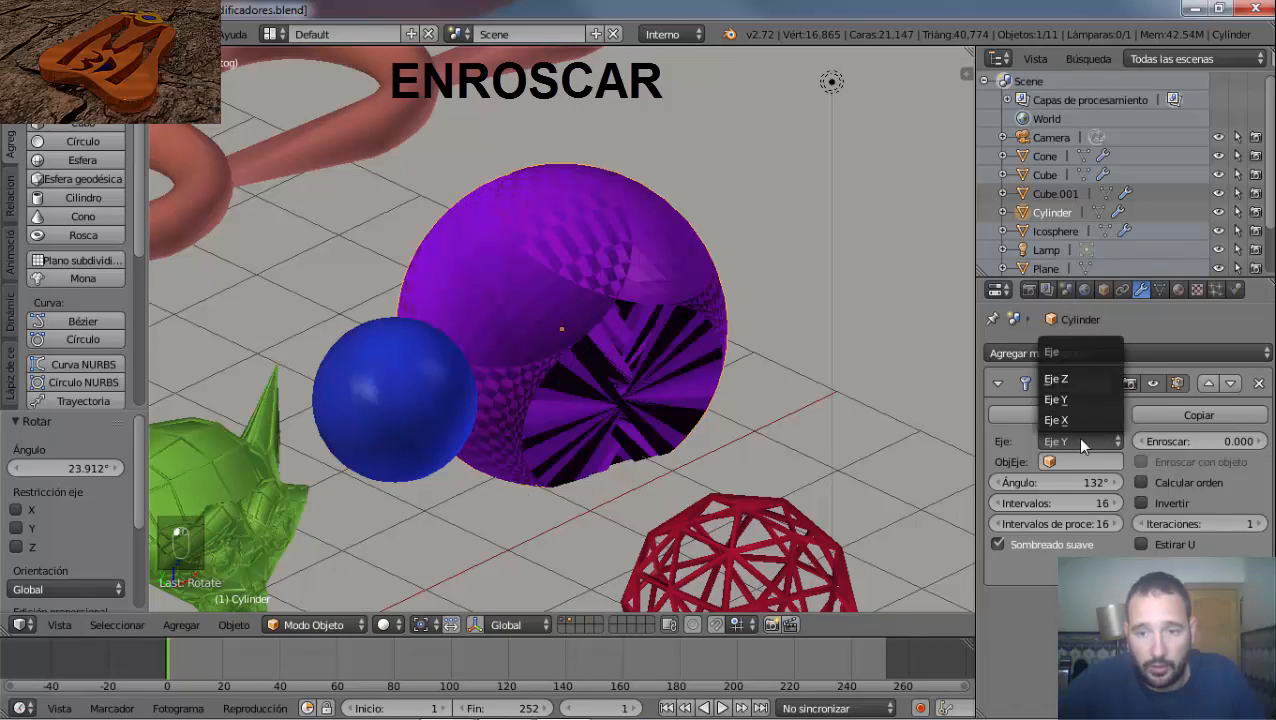
{"action": "left_click", "coordinate": [1062, 379]}
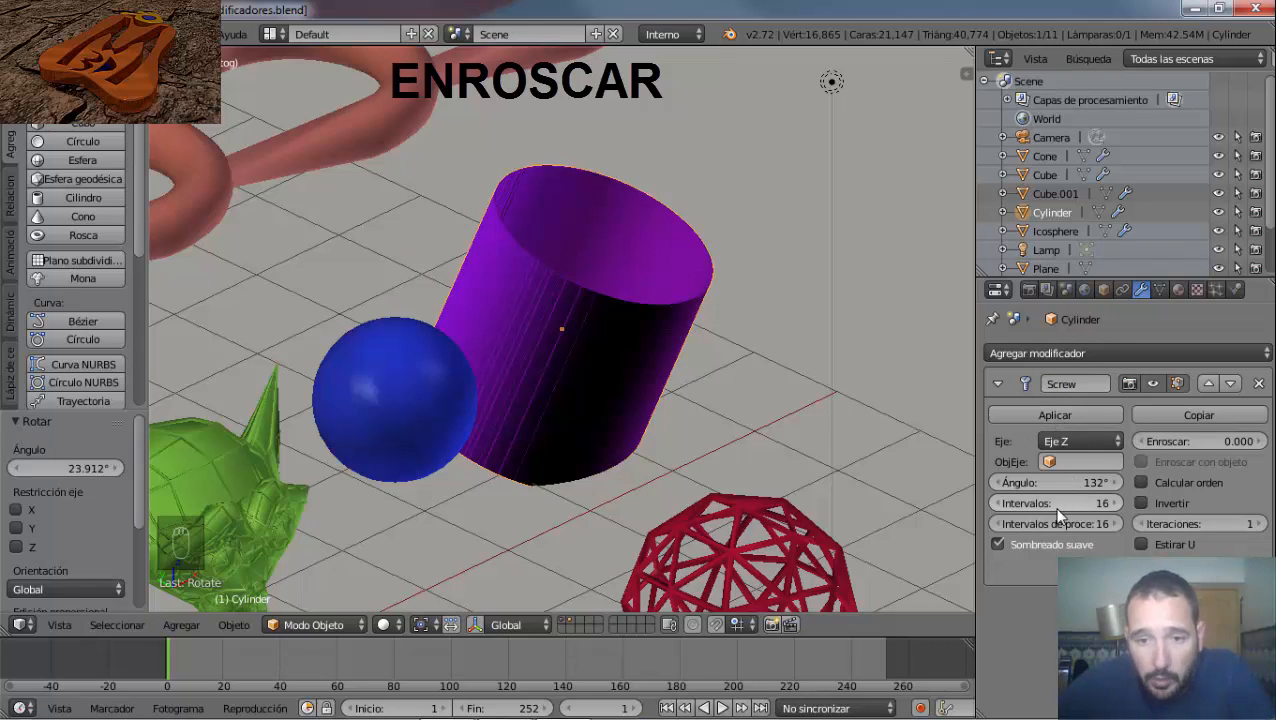
{"action": "mouse_move", "coordinate": [1044, 510]}
{"action": "left_mouse_down"}
{"action": "mouse_move", "coordinate": [1161, 510]}
{"action": "mouse_move", "coordinate": [1050, 508]}
{"action": "mouse_move", "coordinate": [1120, 529]}
{"action": "mouse_move", "coordinate": [1027, 523]}
{"action": "left_mouse_up"}
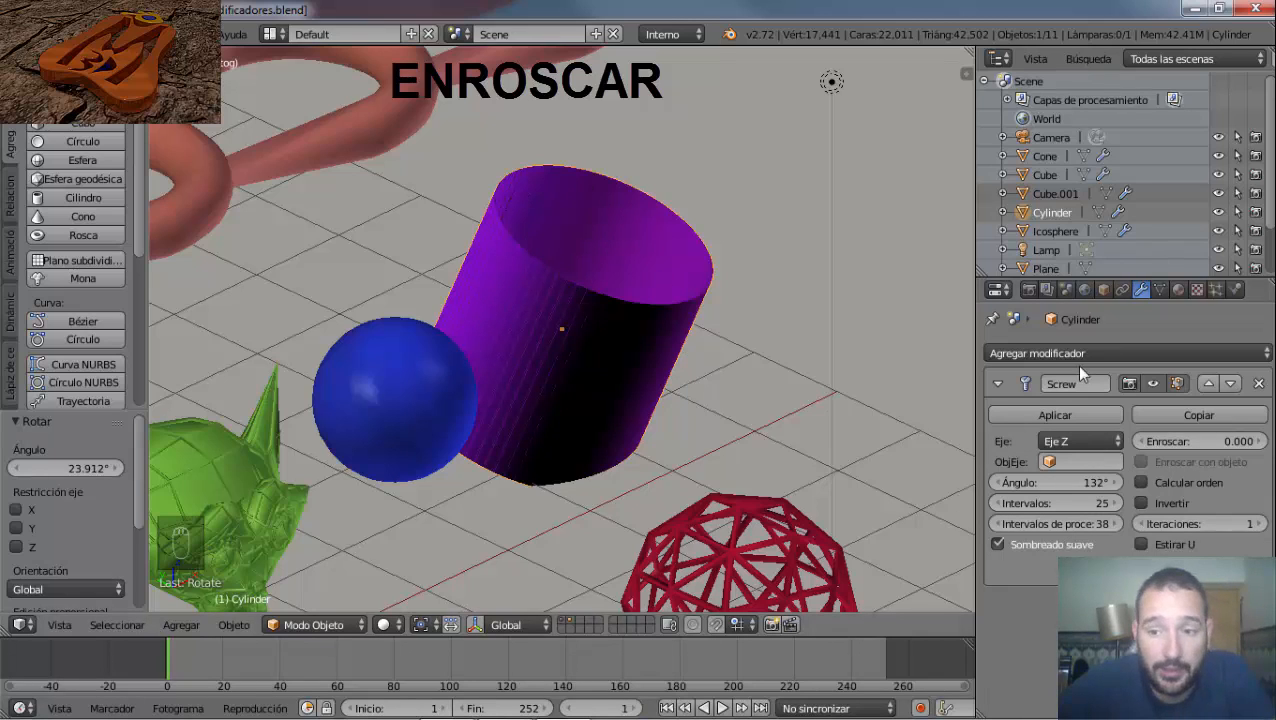
Try Screw offsets of -1.800 and 2.200 on the cylinder's modifier, and set its axis to X.
{"action": "mouse_move", "coordinate": [1170, 438]}
{"action": "left_mouse_down"}
{"action": "mouse_move", "coordinate": [1193, 439]}
{"action": "mouse_move", "coordinate": [1150, 440]}
{"action": "left_mouse_up"}
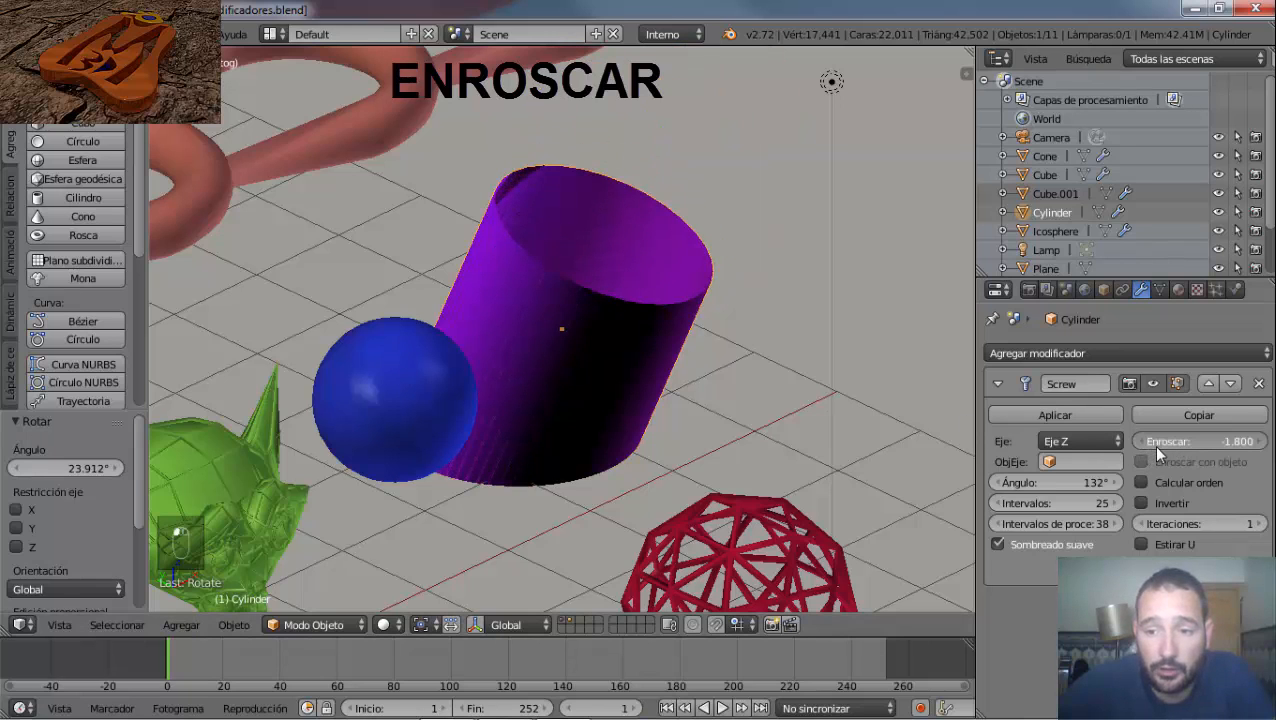
{"action": "left_click_drag", "start_coordinate": [1174, 447], "coordinate": [1194, 443]}
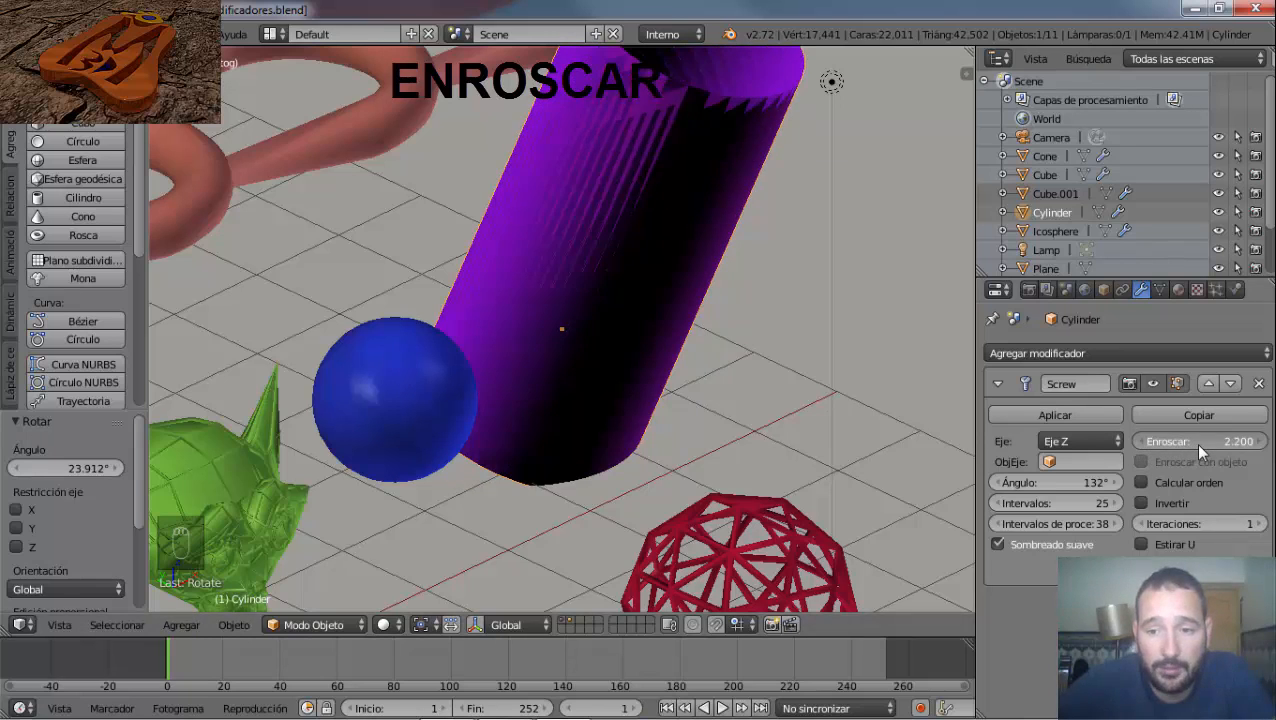
{"action": "left_click", "coordinate": [1092, 441]}
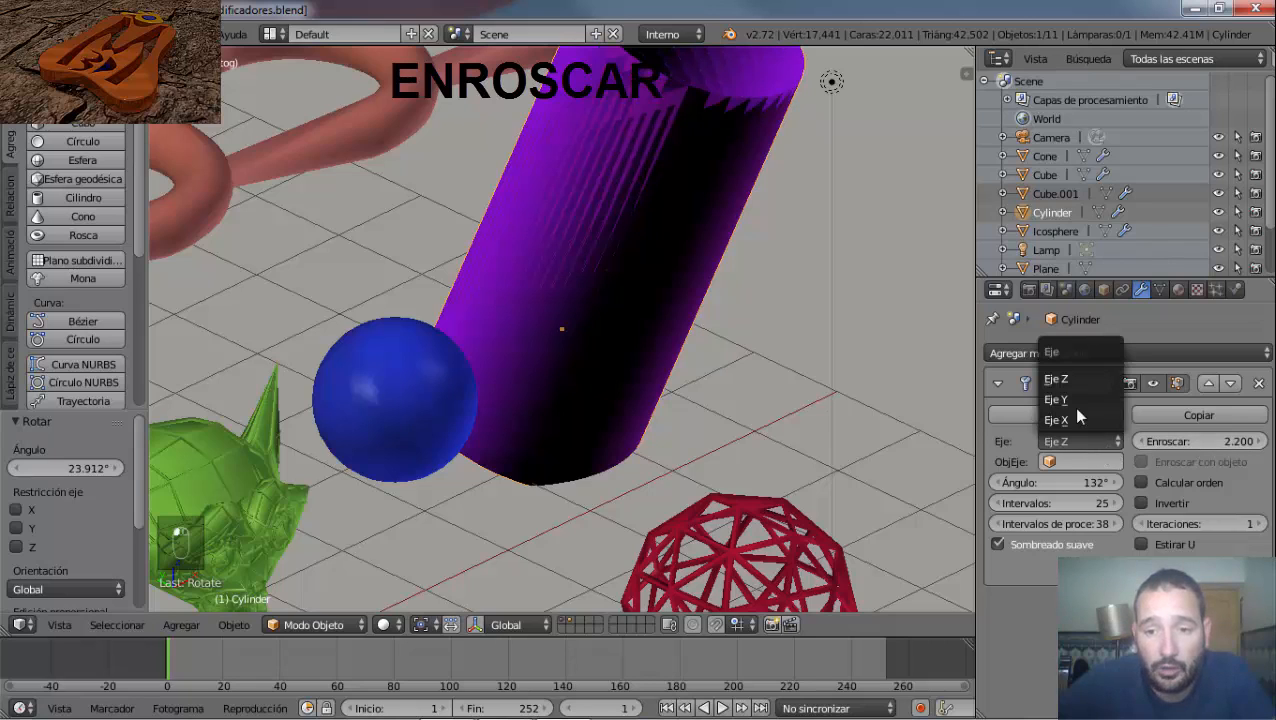
{"action": "left_click", "coordinate": [1073, 418]}
Increase the Screw modifier's angle to 390° and its screw offset to 10.800.
{"action": "middle_click_drag", "start_coordinate": [490, 323], "coordinate": [387, 357]}
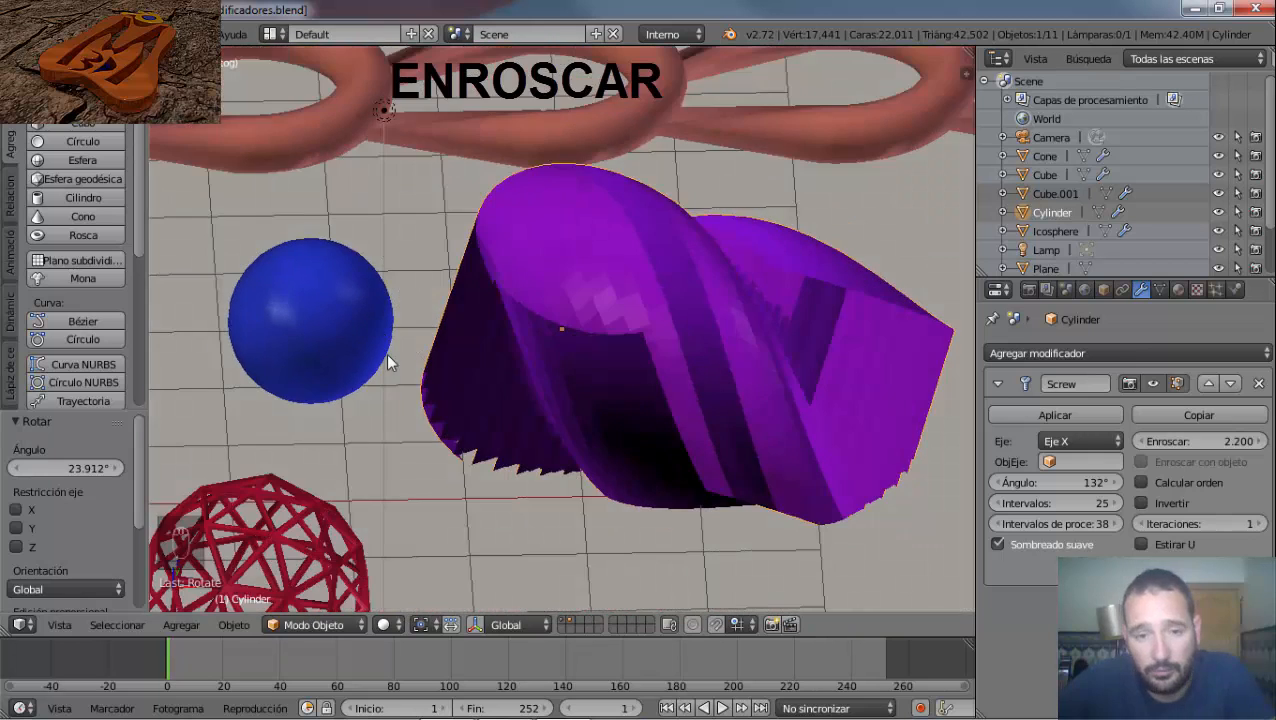
{"action": "middle_click_drag", "start_coordinate": [491, 361], "coordinate": [649, 384]}
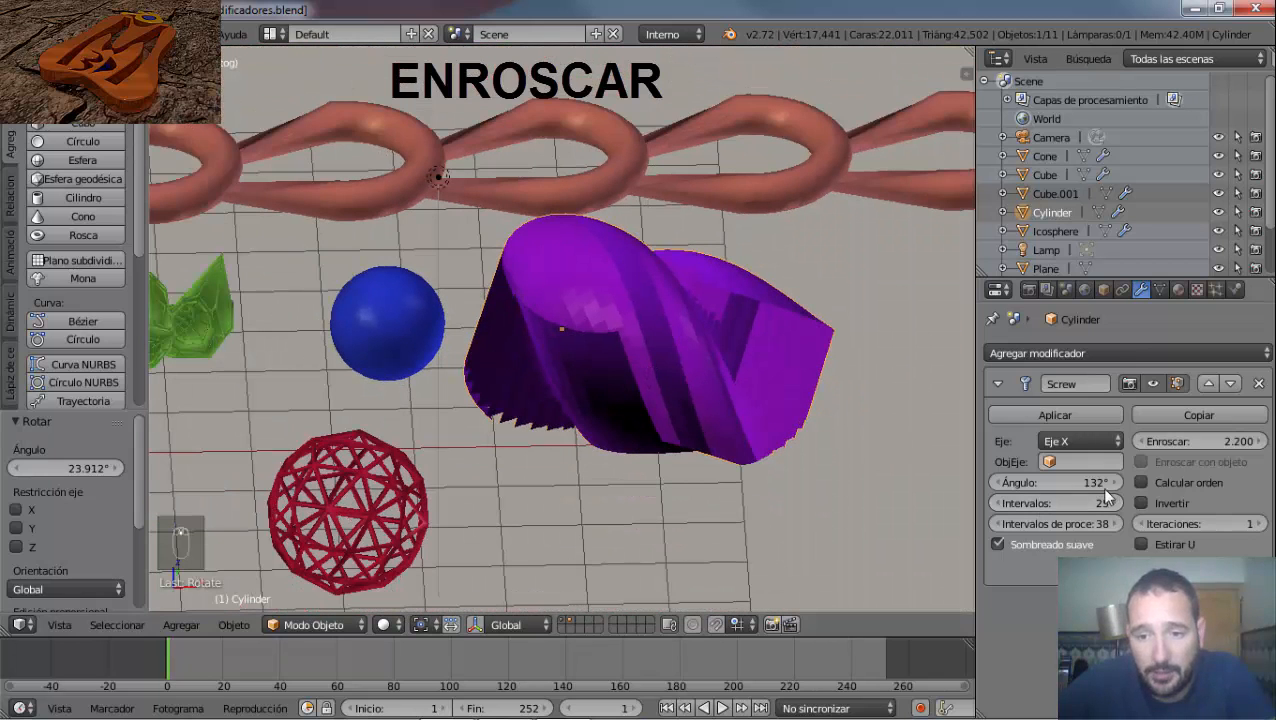
{"action": "mouse_move", "coordinate": [1056, 480]}
{"action": "left_mouse_down"}
{"action": "mouse_move", "coordinate": [1179, 478]}
{"action": "mouse_move", "coordinate": [1238, 497]}
{"action": "mouse_move", "coordinate": [1190, 512]}
{"action": "mouse_move", "coordinate": [898, 516]}
{"action": "mouse_move", "coordinate": [1240, 515]}
{"action": "mouse_move", "coordinate": [17, 588]}
{"action": "mouse_move", "coordinate": [1262, 450]}
{"action": "left_mouse_up"}
{"action": "scroll", "coordinate": [697, 425], "scroll_direction": "down", "scroll_amount": 2}
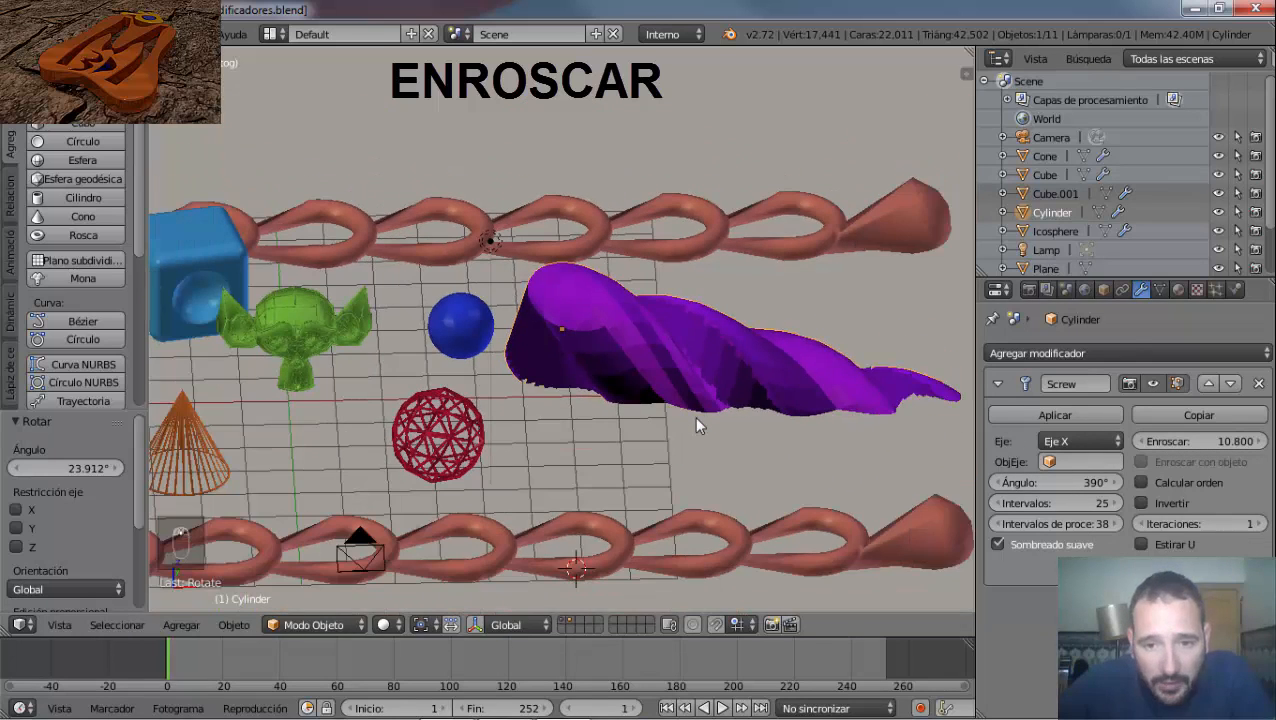
Try the Screw modifier's Invert option, set the iterations to 15, and turn Invert off again.
{"action": "left_click", "coordinate": [1140, 503]}
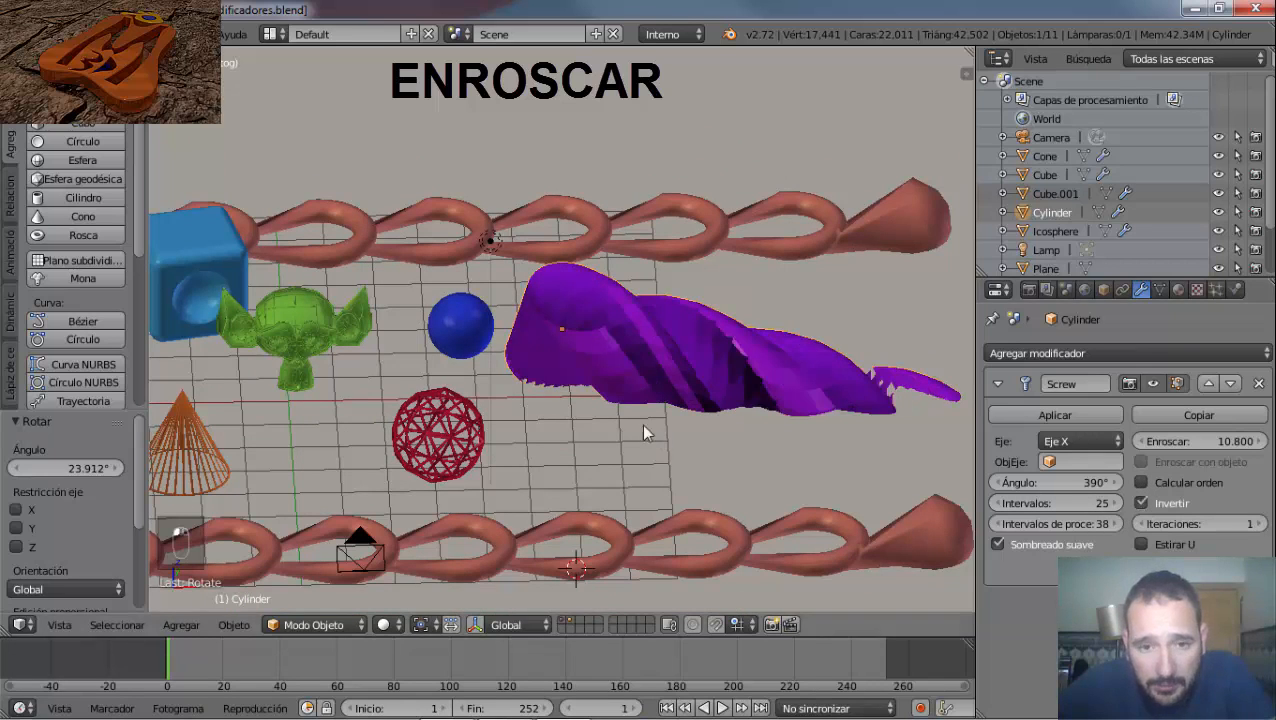
{"action": "scroll", "coordinate": [620, 410], "scroll_direction": "up", "scroll_amount": 2}
{"action": "scroll", "coordinate": [752, 397], "scroll_direction": "down", "scroll_amount": 2}
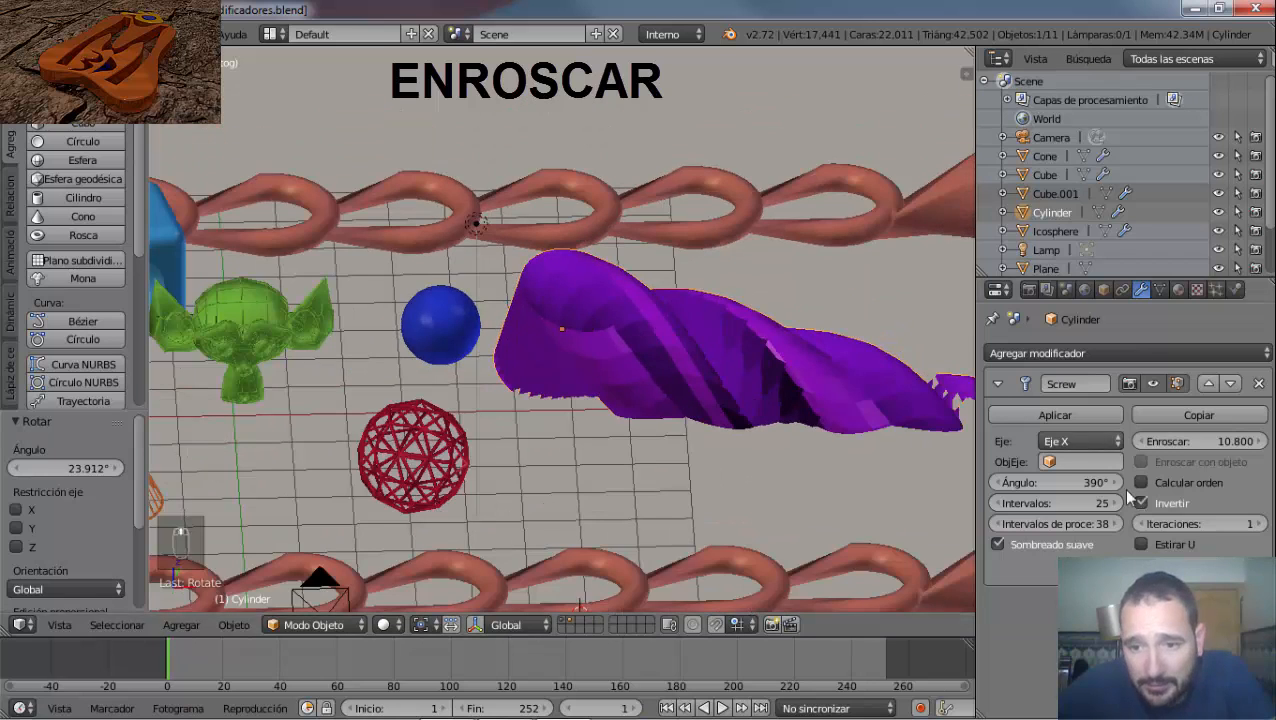
{"action": "mouse_move", "coordinate": [1168, 526]}
{"action": "left_mouse_down"}
{"action": "mouse_move", "coordinate": [1205, 529]}
{"action": "mouse_move", "coordinate": [1150, 526]}
{"action": "left_mouse_up"}
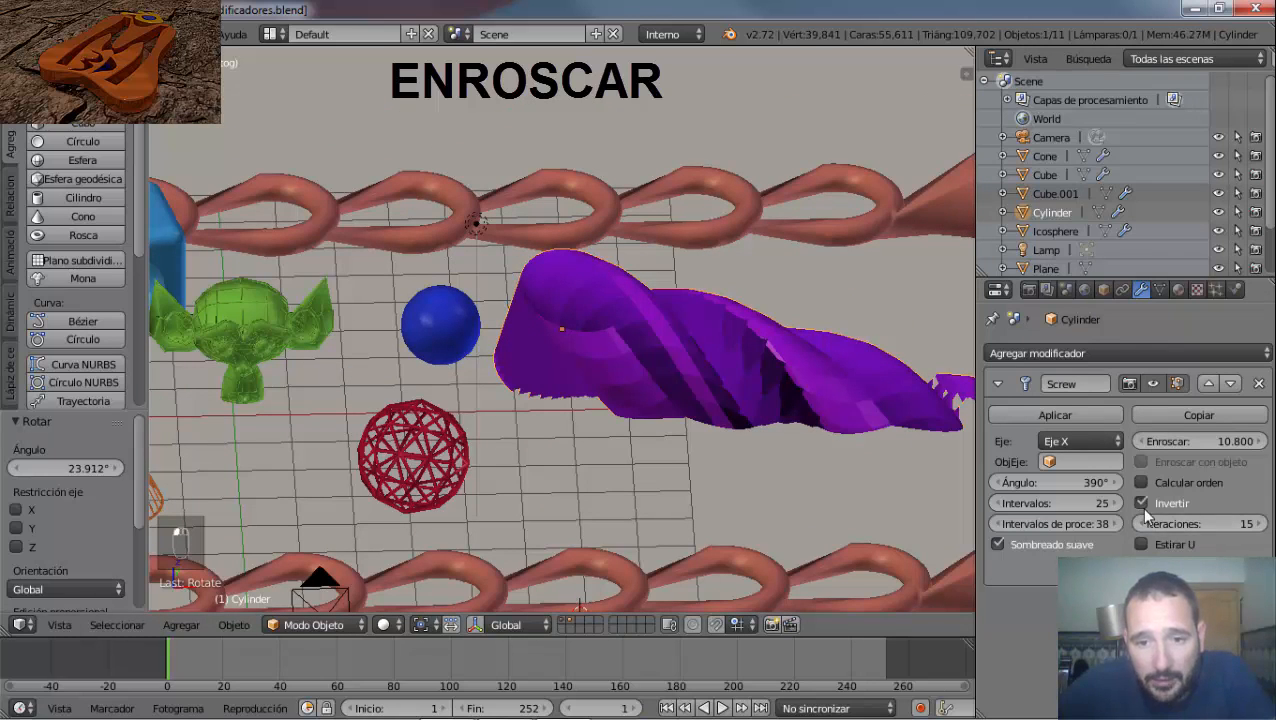
{"action": "left_click", "coordinate": [1140, 503]}
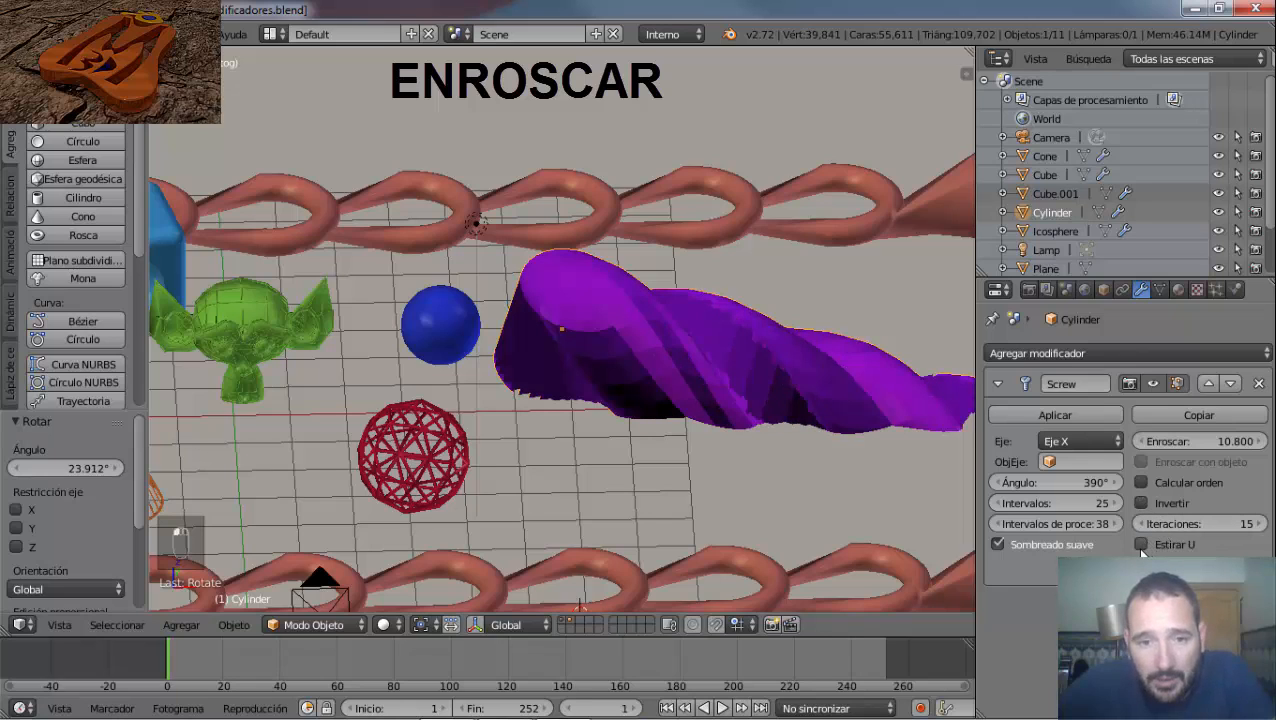
Try the Screw modifier's Stretch U and smooth shading options, and restore both to their previous state.
{"action": "left_click", "coordinate": [1141, 545]}
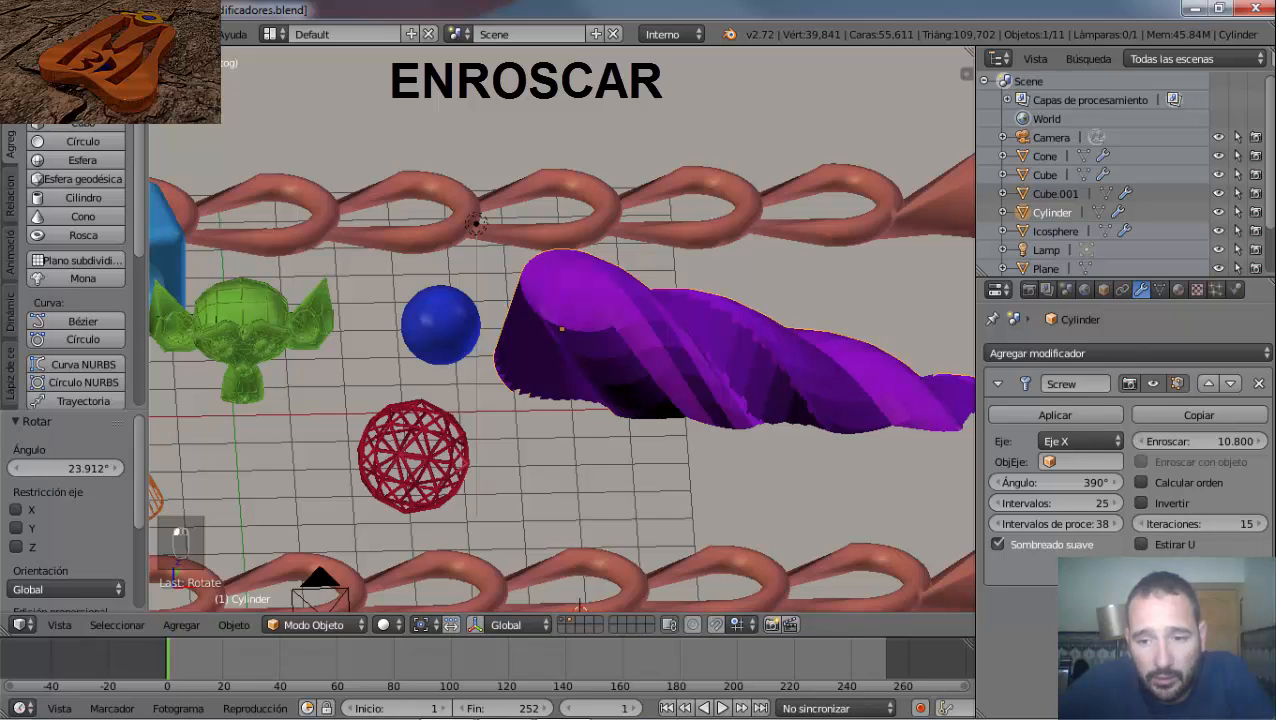
{"action": "left_click", "coordinate": [1049, 545]}
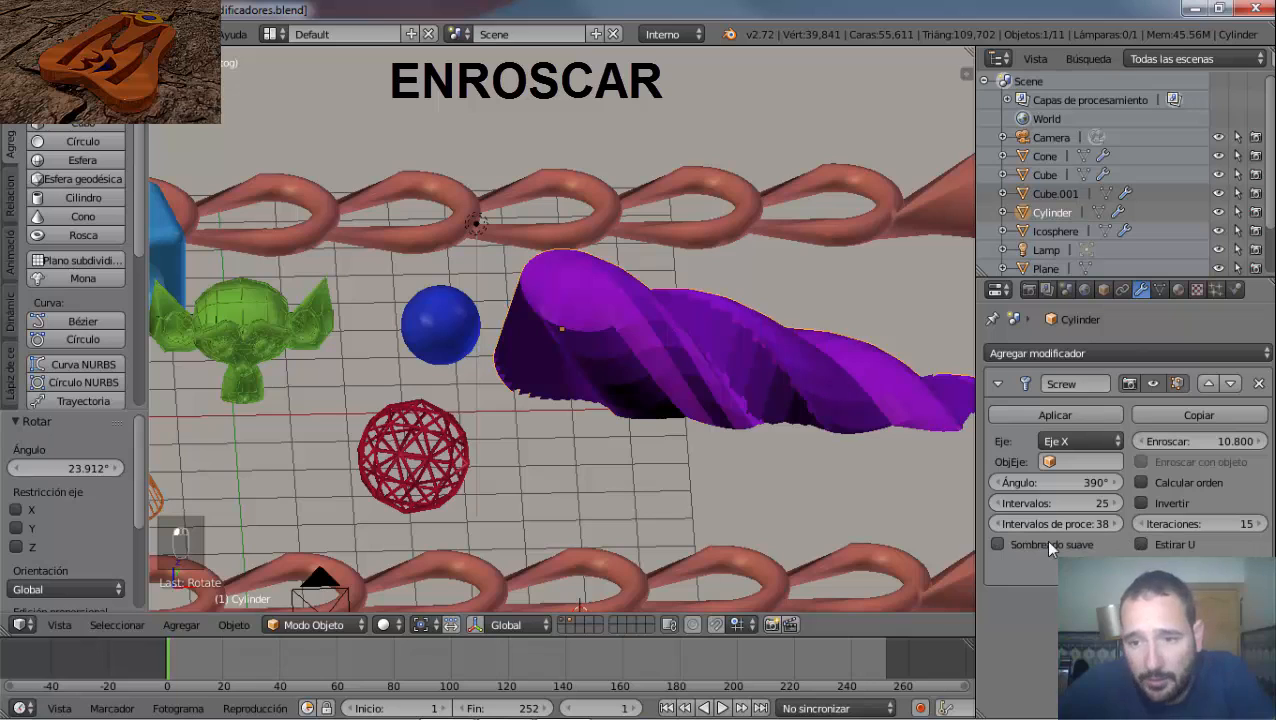
{"action": "left_click", "coordinate": [1049, 545]}
Set the screw offset to 12.100 and rotate the cylinder about -21.287° in the current view.
{"action": "left_click_drag", "start_coordinate": [1164, 441], "coordinate": [1190, 441]}
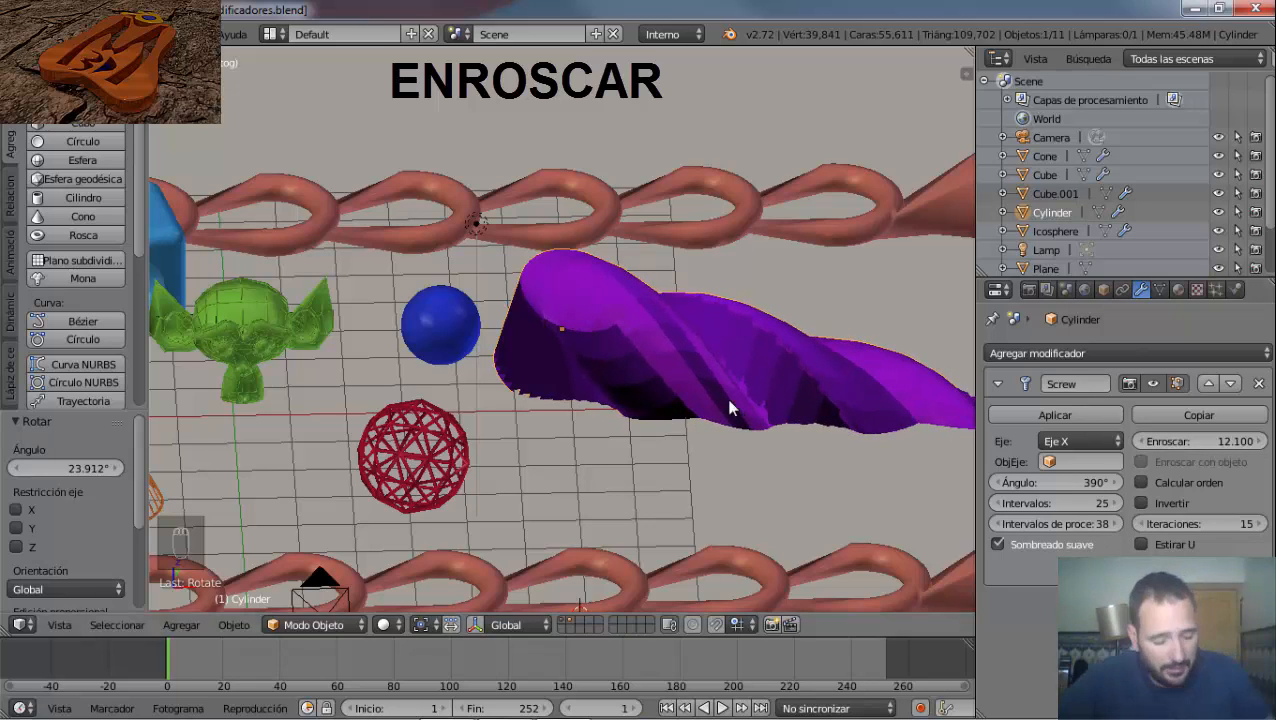
{"action": "key", "text": "r"}
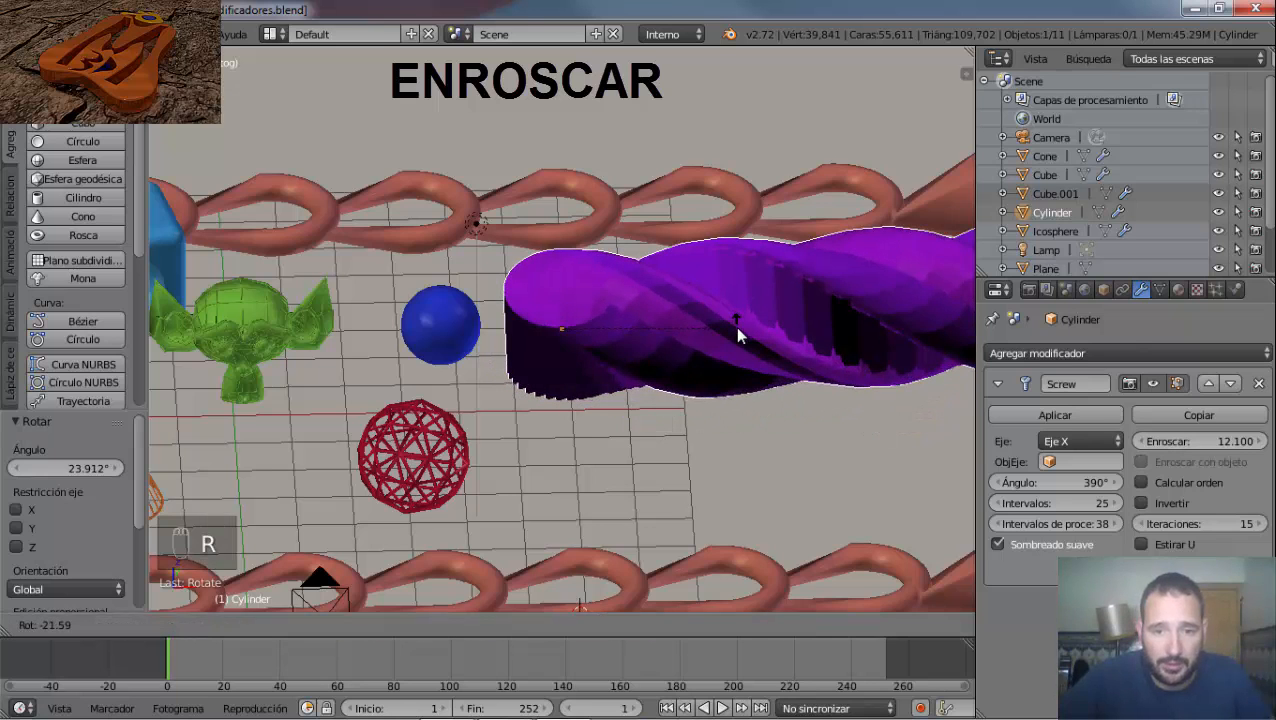
{"action": "left_click", "coordinate": [742, 330]}
{"action": "scroll", "coordinate": [782, 350], "scroll_direction": "down", "scroll_amount": 3}
{"action": "scroll", "coordinate": [784, 352], "scroll_direction": "down", "scroll_amount": 9}
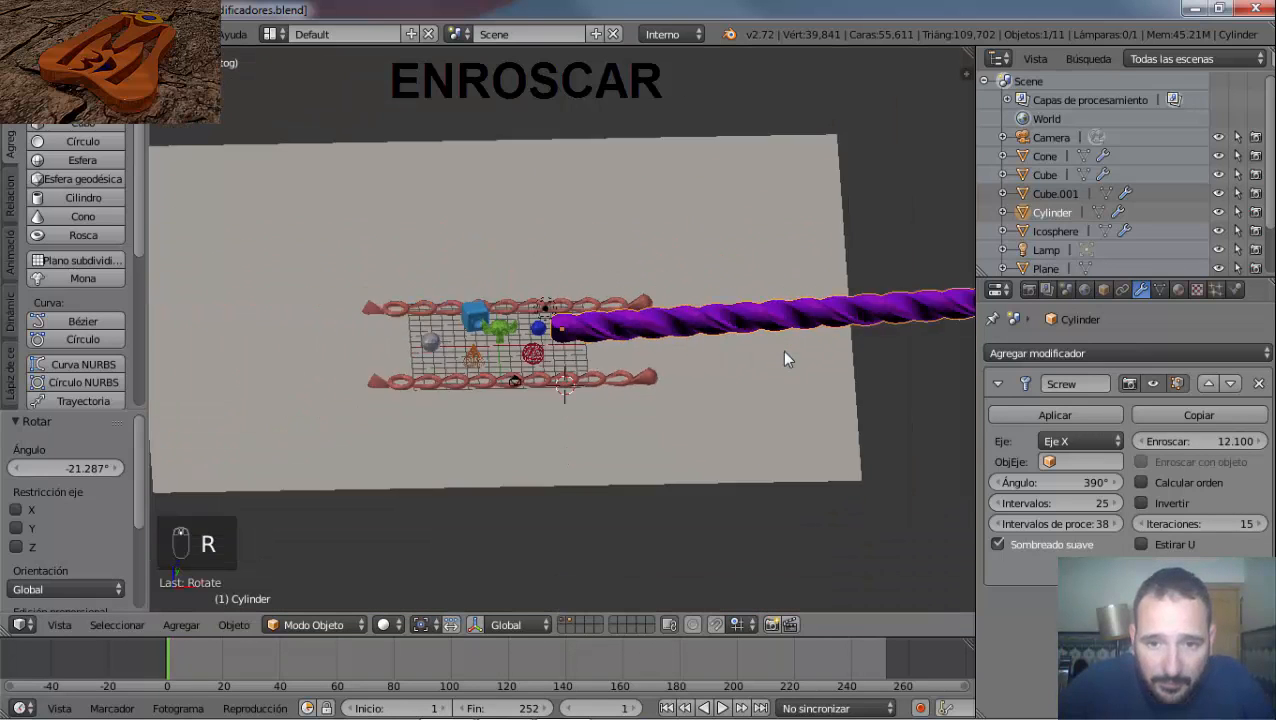
{"action": "scroll", "coordinate": [782, 350], "scroll_direction": "up", "scroll_amount": 4}
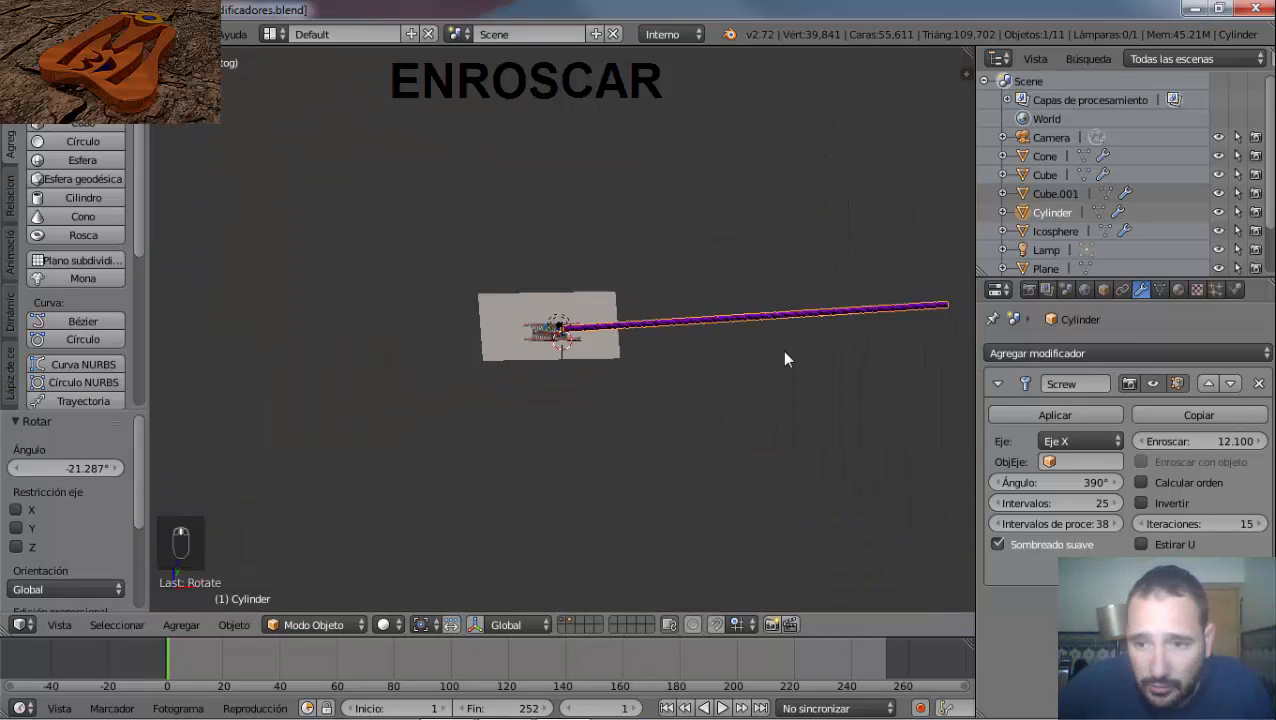
Reduce the Screw modifier's screw offset to 1.700 and inspect the tightened twist.
{"action": "left_click_drag", "start_coordinate": [1232, 443], "coordinate": [1131, 442]}
{"action": "scroll", "coordinate": [527, 334], "scroll_direction": "up", "scroll_amount": 6}
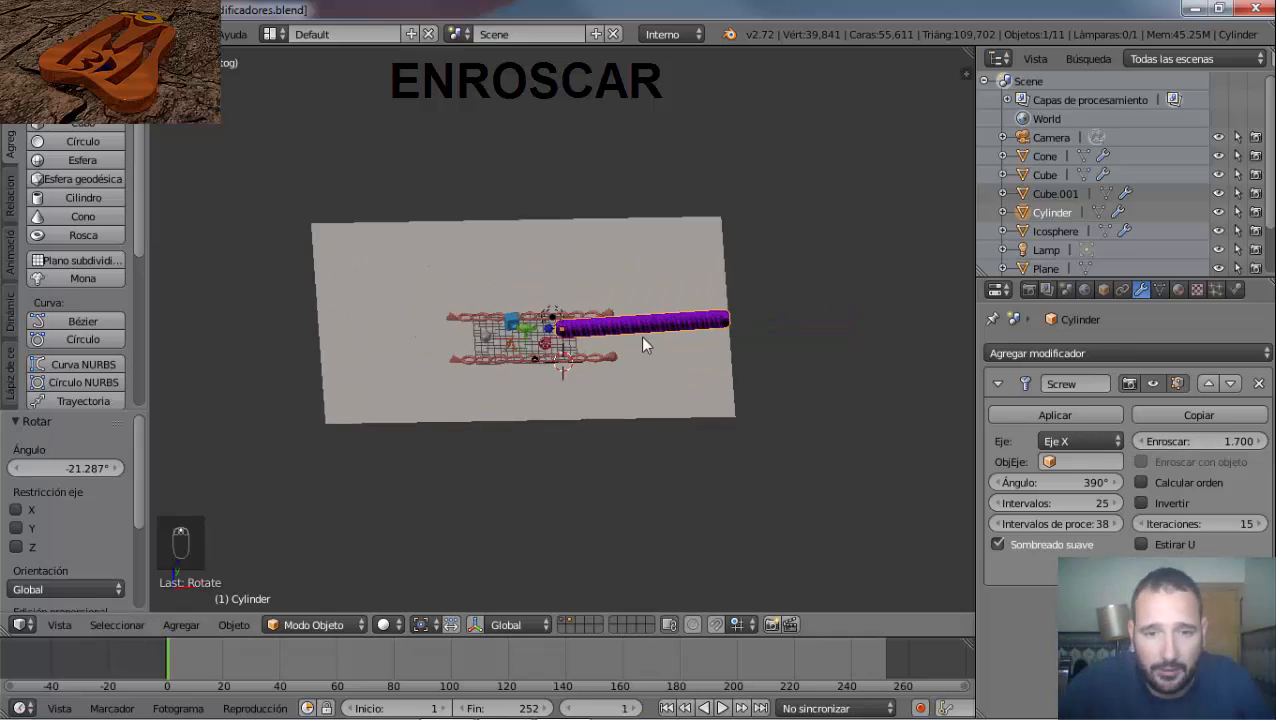
{"action": "scroll", "coordinate": [643, 345], "scroll_direction": "up", "scroll_amount": 5}
{"action": "scroll", "coordinate": [643, 345], "scroll_direction": "down", "scroll_amount": 1}
{"action": "scroll", "coordinate": [643, 345], "scroll_direction": "up", "scroll_amount": 2}
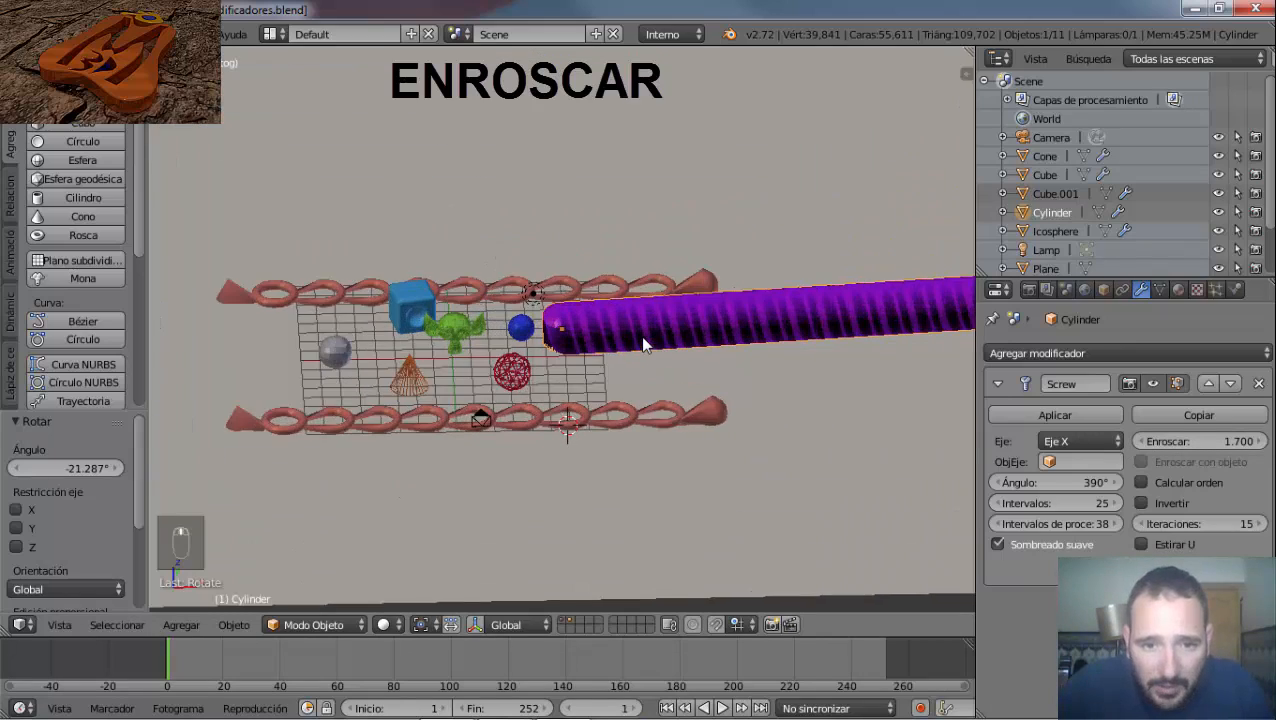
{"action": "middle_click_drag", "start_coordinate": [643, 345], "coordinate": [658, 383]}
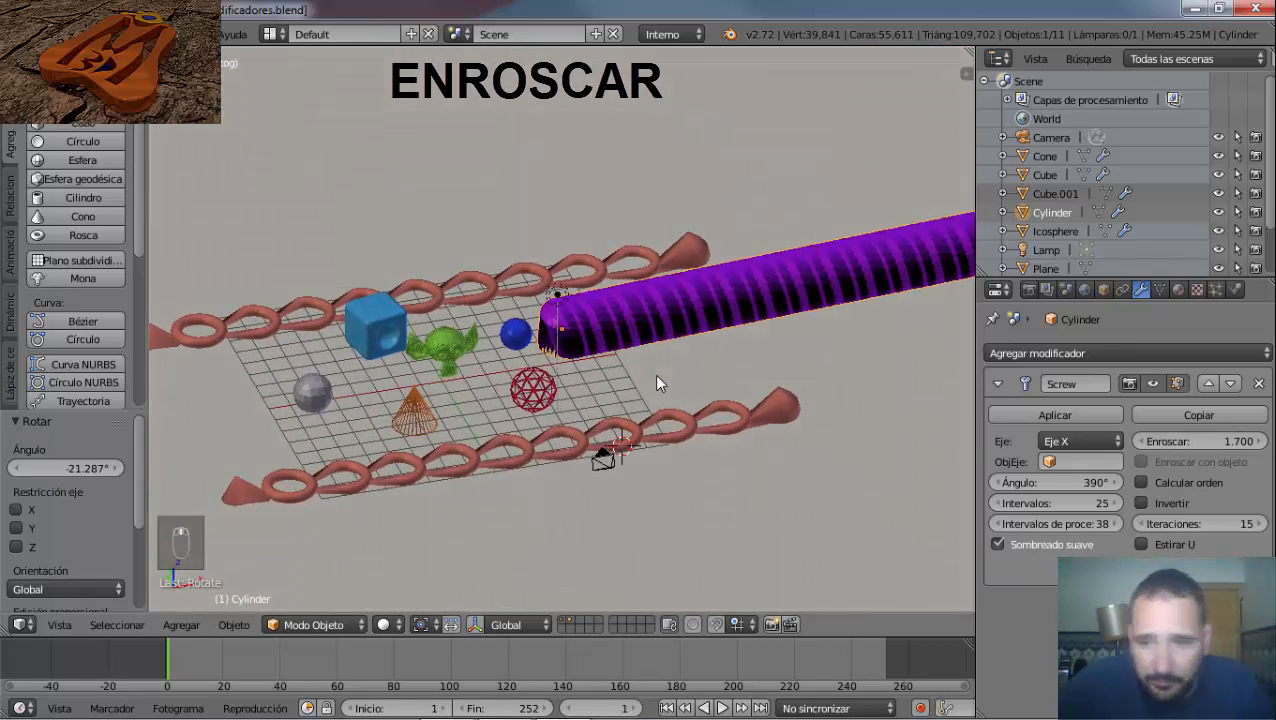
Try the Z and Y axes for the cylinder's Screw modifier, and return it to the X axis.
{"action": "left_click", "coordinate": [1072, 449]}
{"action": "left_click", "coordinate": [1060, 389]}
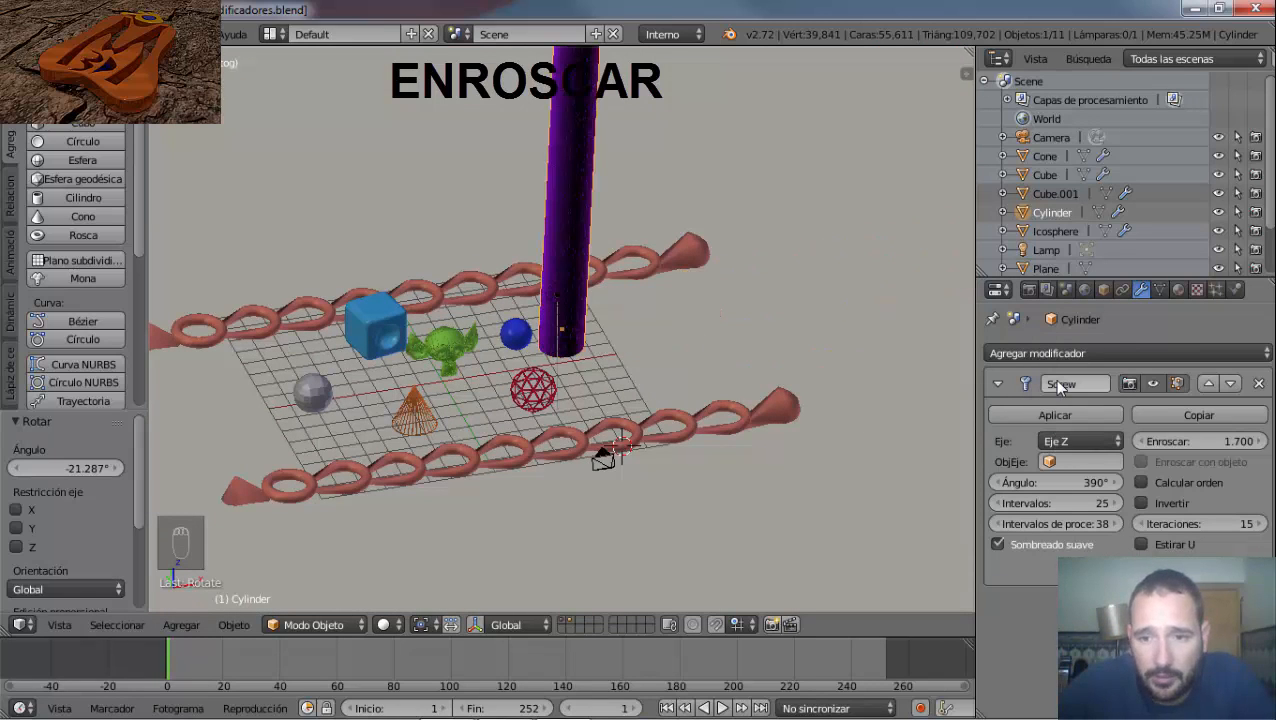
{"action": "left_click", "coordinate": [1080, 440]}
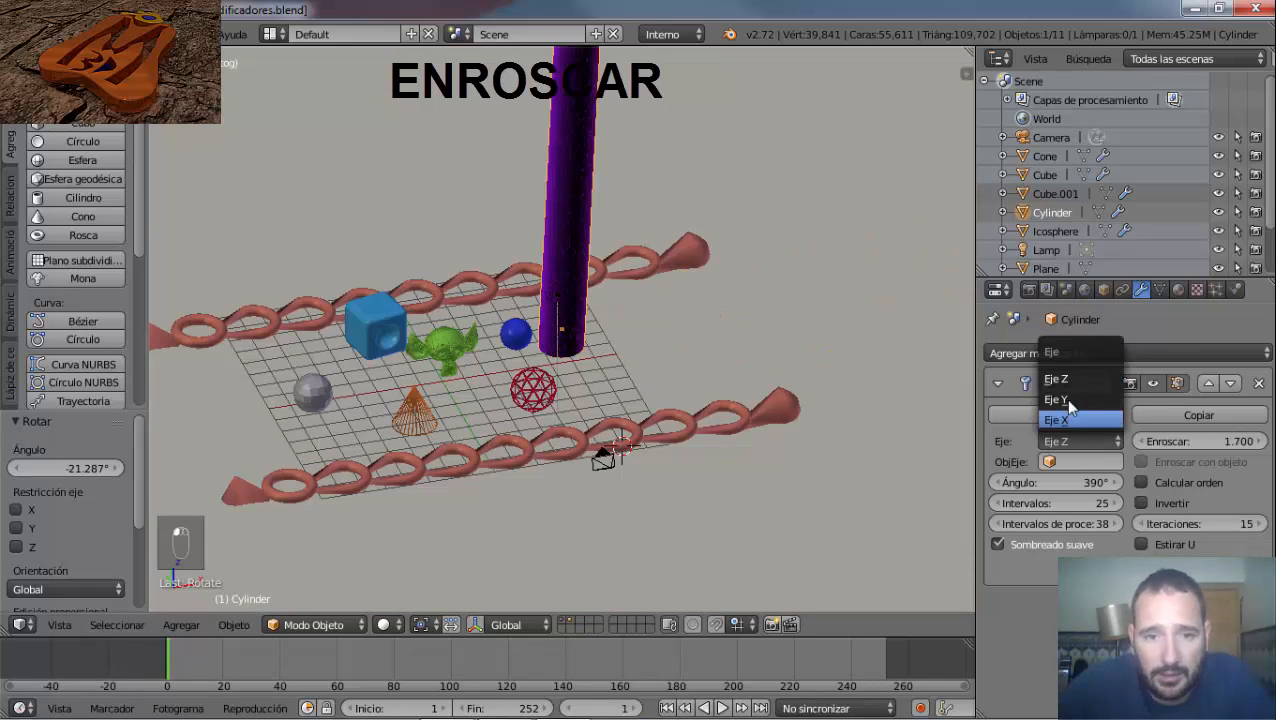
{"action": "left_click", "coordinate": [1065, 399]}
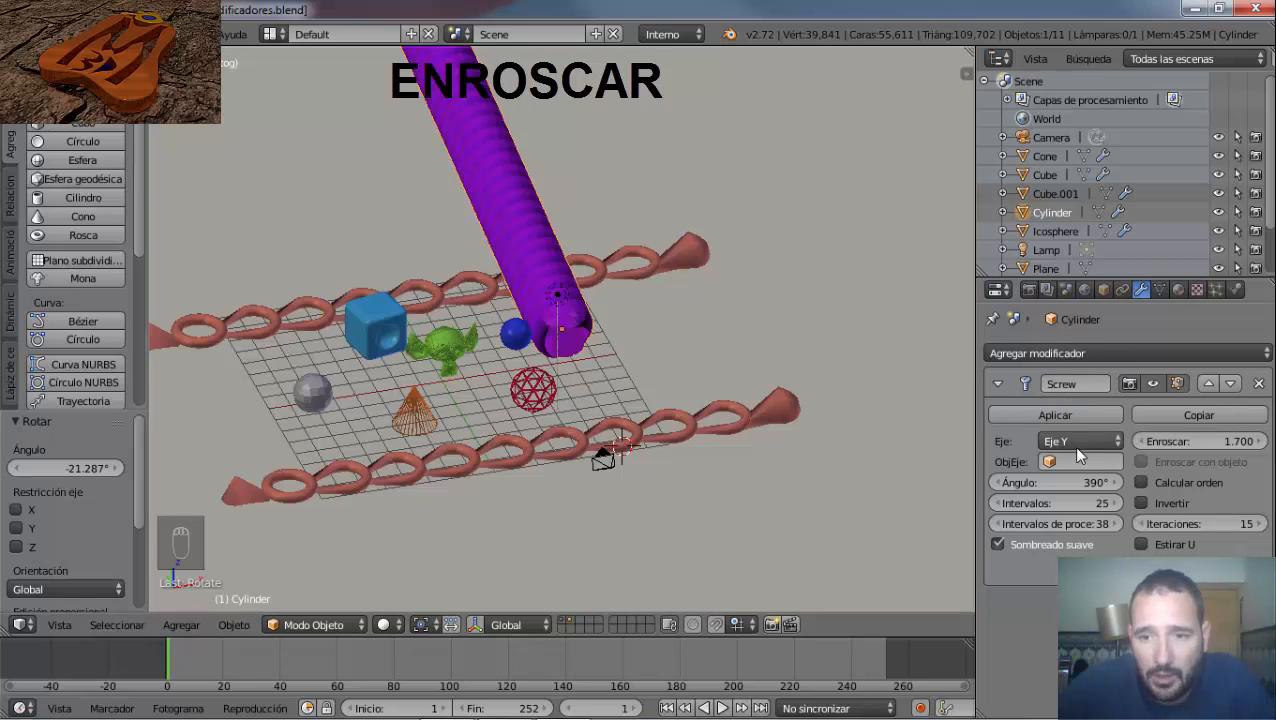
{"action": "left_click", "coordinate": [1068, 441]}
{"action": "left_click", "coordinate": [1064, 420]}
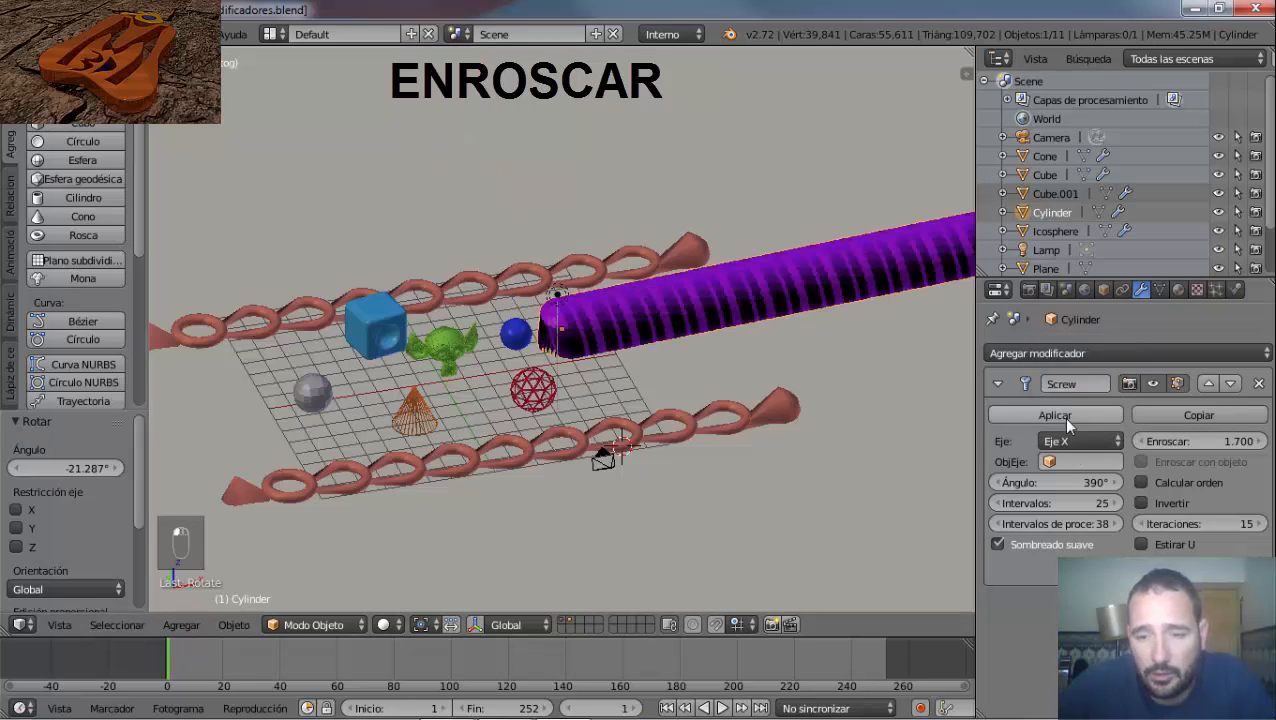
Assign Cube as the Screw modifier's axis object and inspect the coil around it.
{"action": "left_click", "coordinate": [1064, 466]}
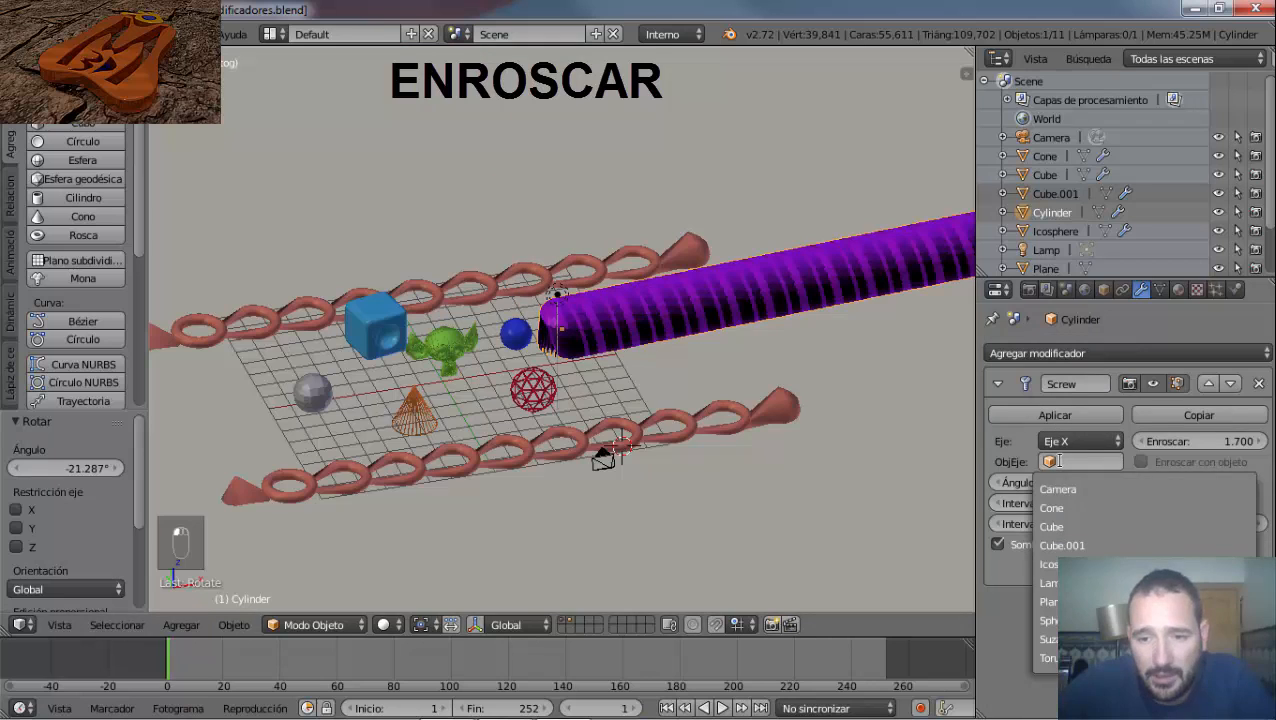
{"action": "left_click", "coordinate": [1077, 525]}
{"action": "scroll", "coordinate": [590, 440], "scroll_direction": "down", "scroll_amount": 4}
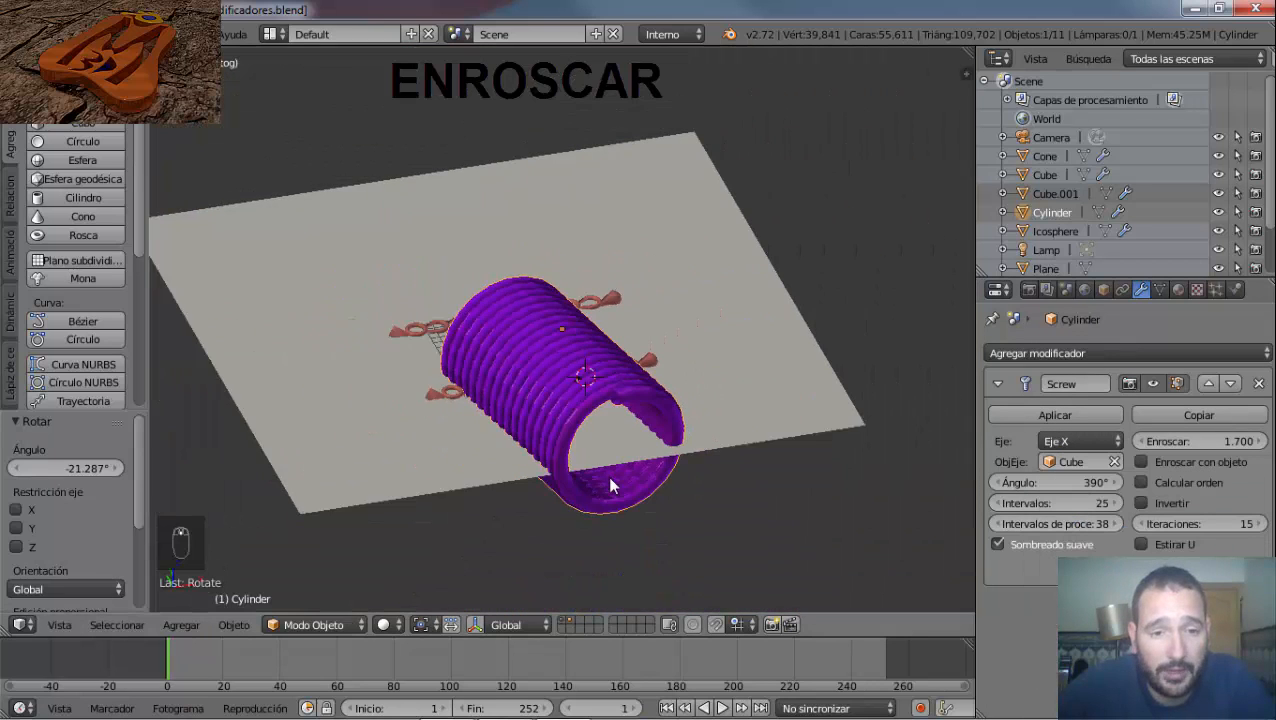
{"action": "middle_click_drag", "start_coordinate": [607, 476], "coordinate": [530, 427]}
{"action": "scroll", "coordinate": [524, 430], "scroll_direction": "up", "scroll_amount": 4}
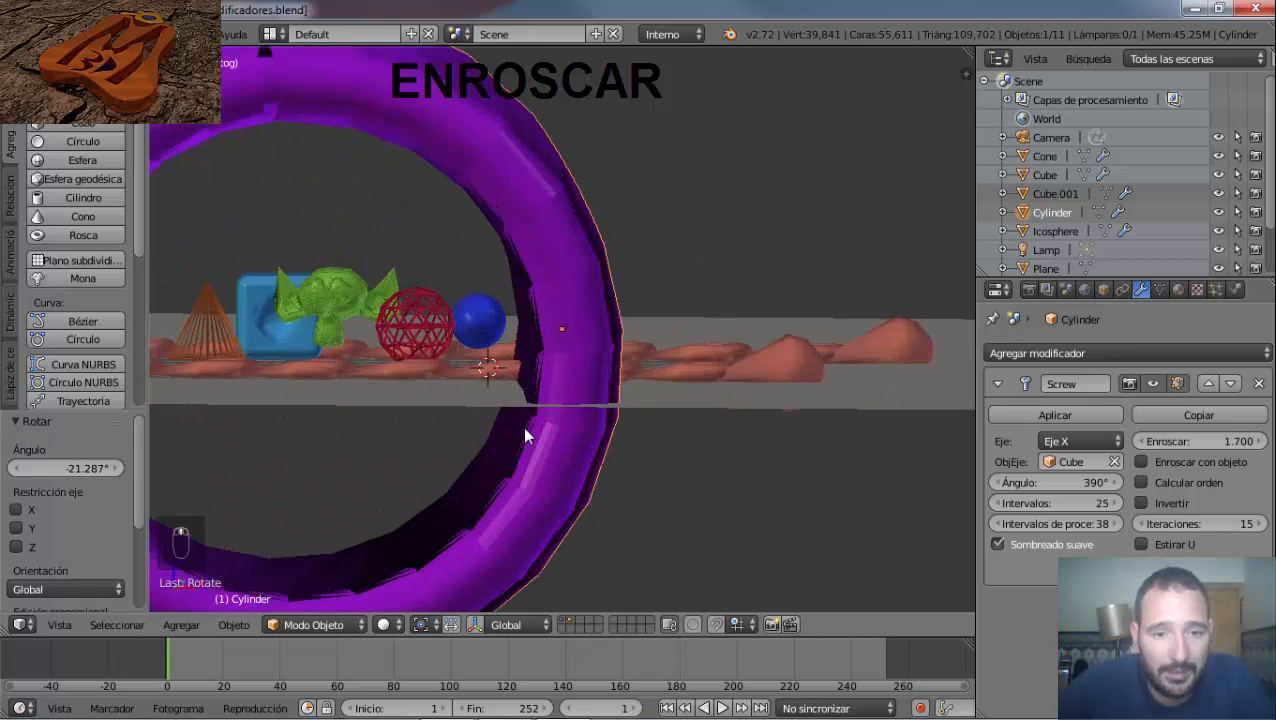
{"action": "scroll", "coordinate": [524, 433], "scroll_direction": "down", "scroll_amount": 2}
{"action": "scroll", "coordinate": [372, 451], "scroll_direction": "down", "scroll_amount": 3}
{"action": "middle_click_drag", "start_coordinate": [372, 451], "coordinate": [447, 470]}
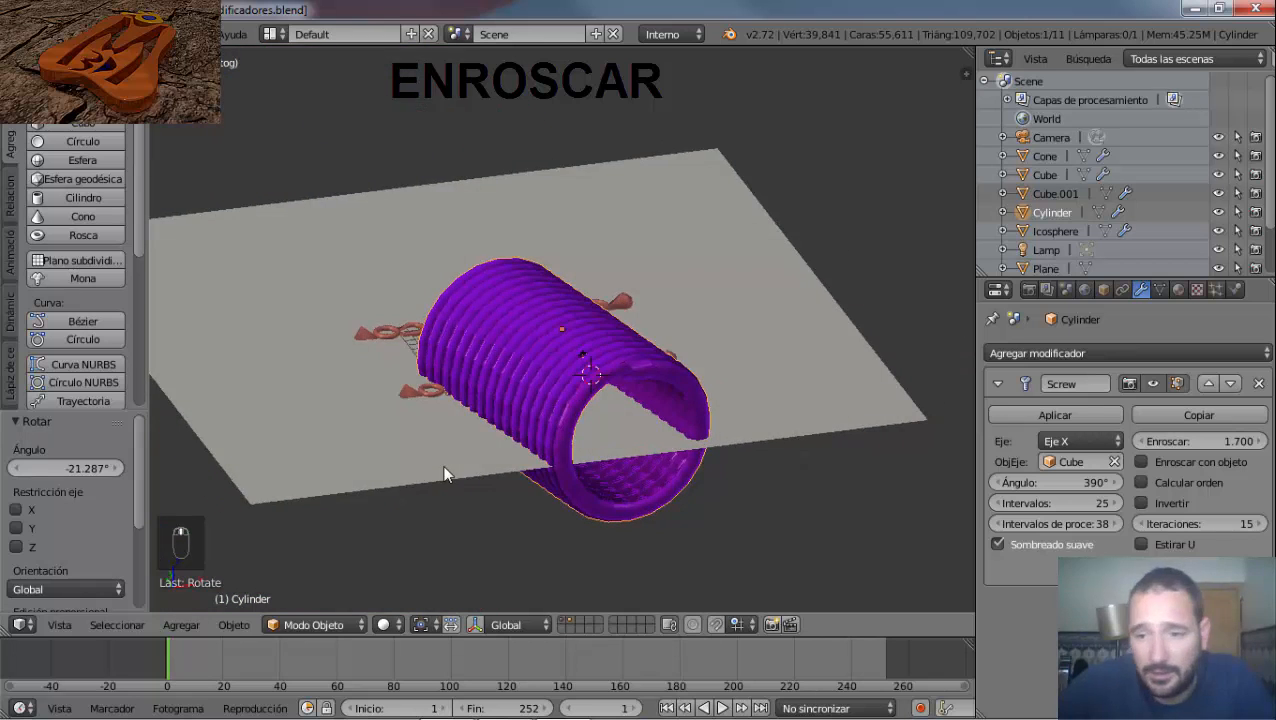
Try a screw offset of -0.200 on the coil, and set the offset to 0.
{"action": "mouse_move", "coordinate": [1207, 439]}
{"action": "left_mouse_down"}
{"action": "mouse_move", "coordinate": [1068, 450]}
{"action": "mouse_move", "coordinate": [1198, 440]}
{"action": "mouse_move", "coordinate": [1183, 446]}
{"action": "left_mouse_up"}
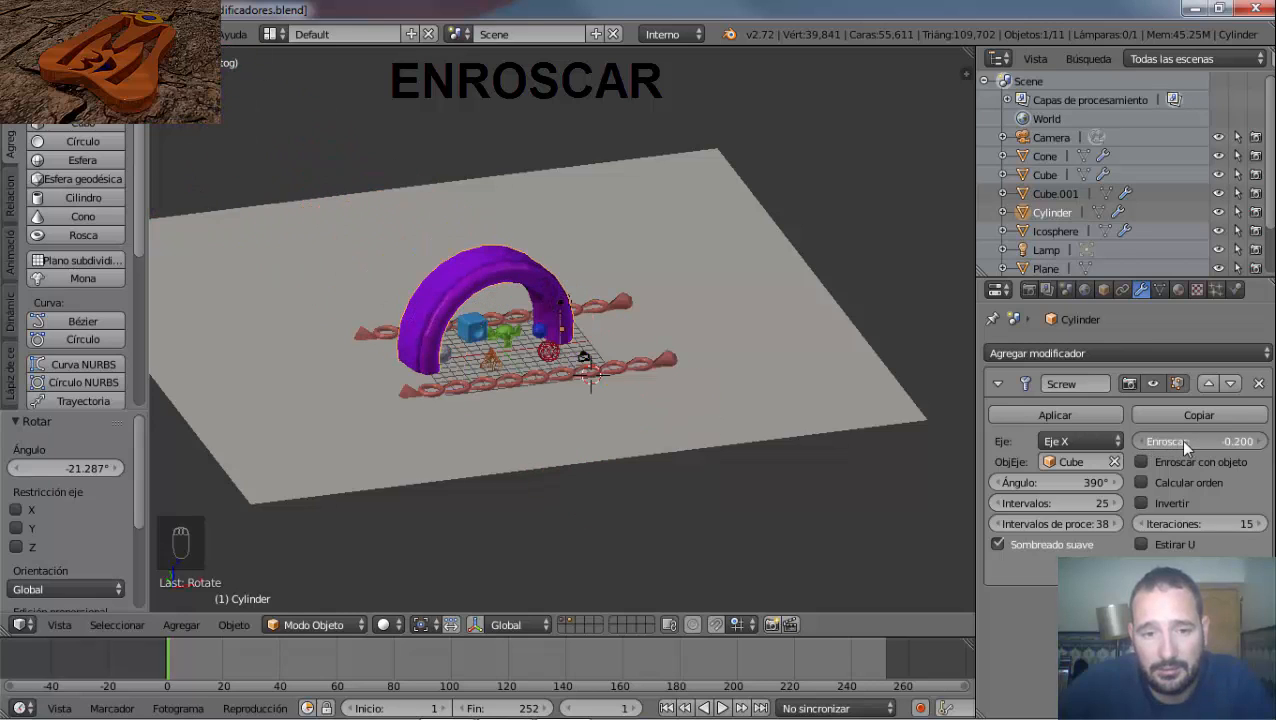
{"action": "left_click", "coordinate": [1222, 437]}
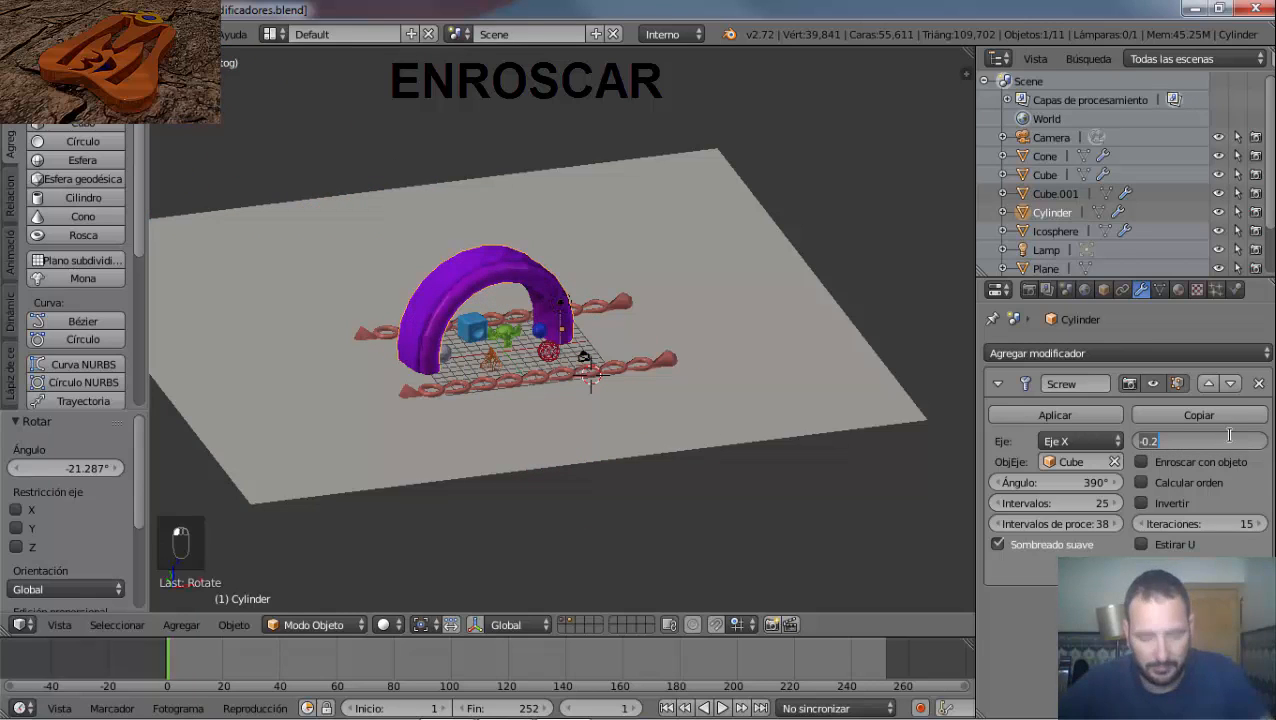
{"action": "type", "text": "0"}
{"action": "key", "text": "Return"}
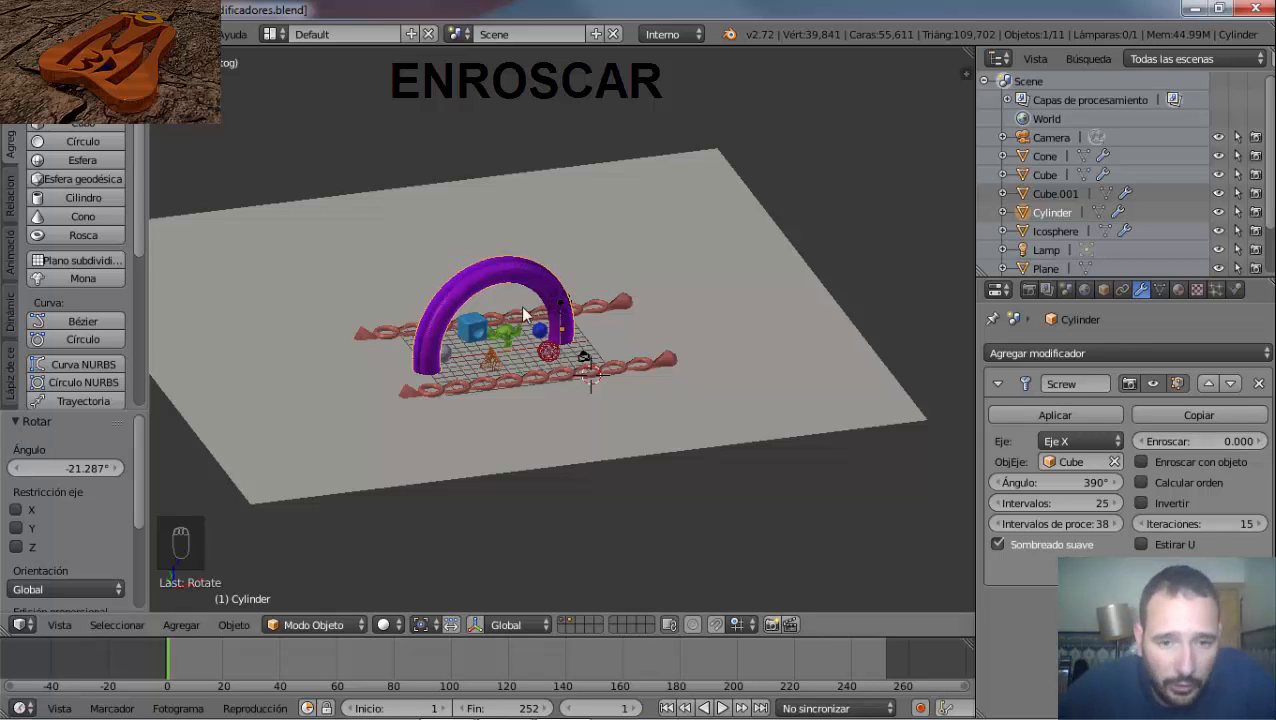
{"action": "scroll", "coordinate": [536, 284], "scroll_direction": "up", "scroll_amount": 5}
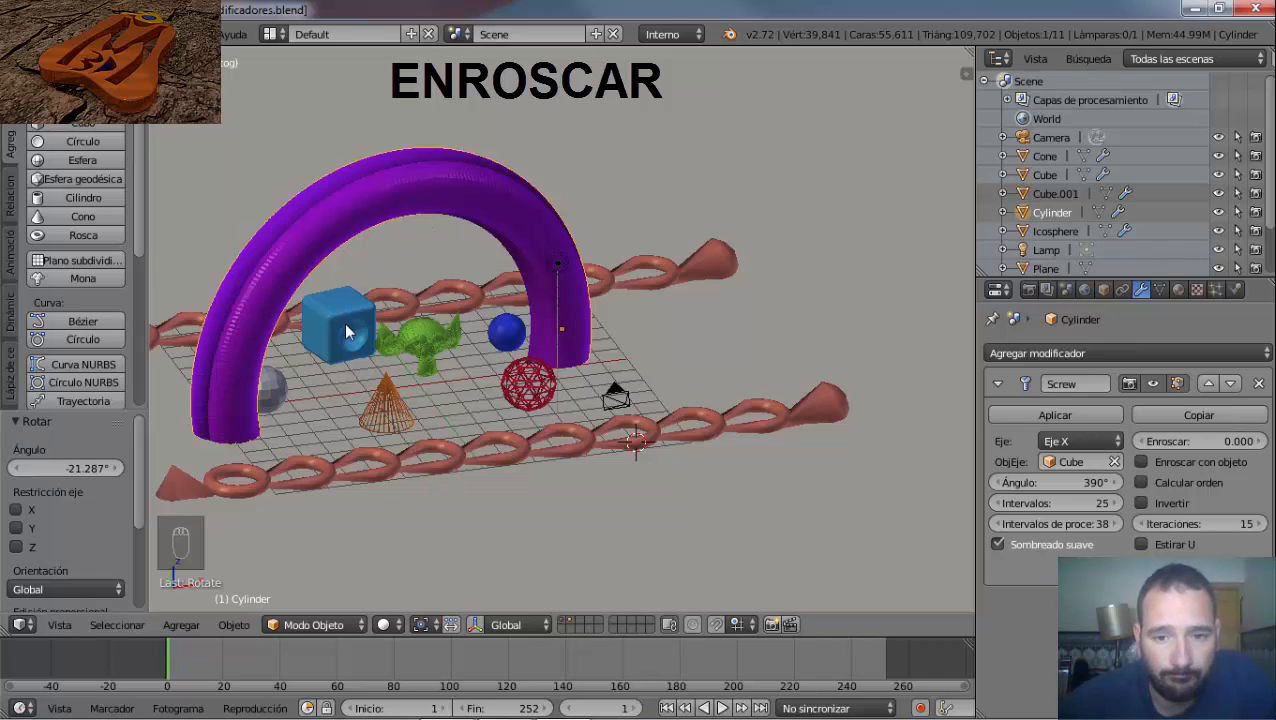
Assign Torus as the axis object of the cylinder's Screw modifier and inspect the resulting arch.
{"action": "left_click", "coordinate": [1097, 461]}
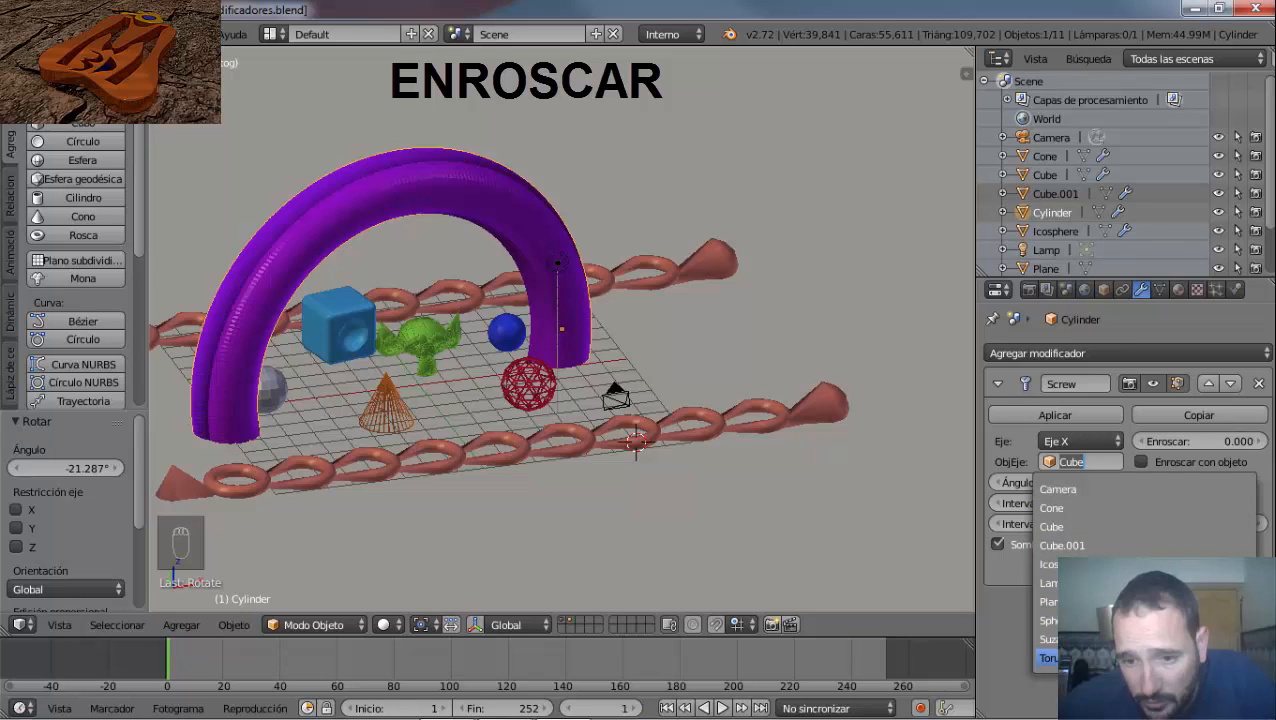
{"action": "left_click", "coordinate": [1048, 657]}
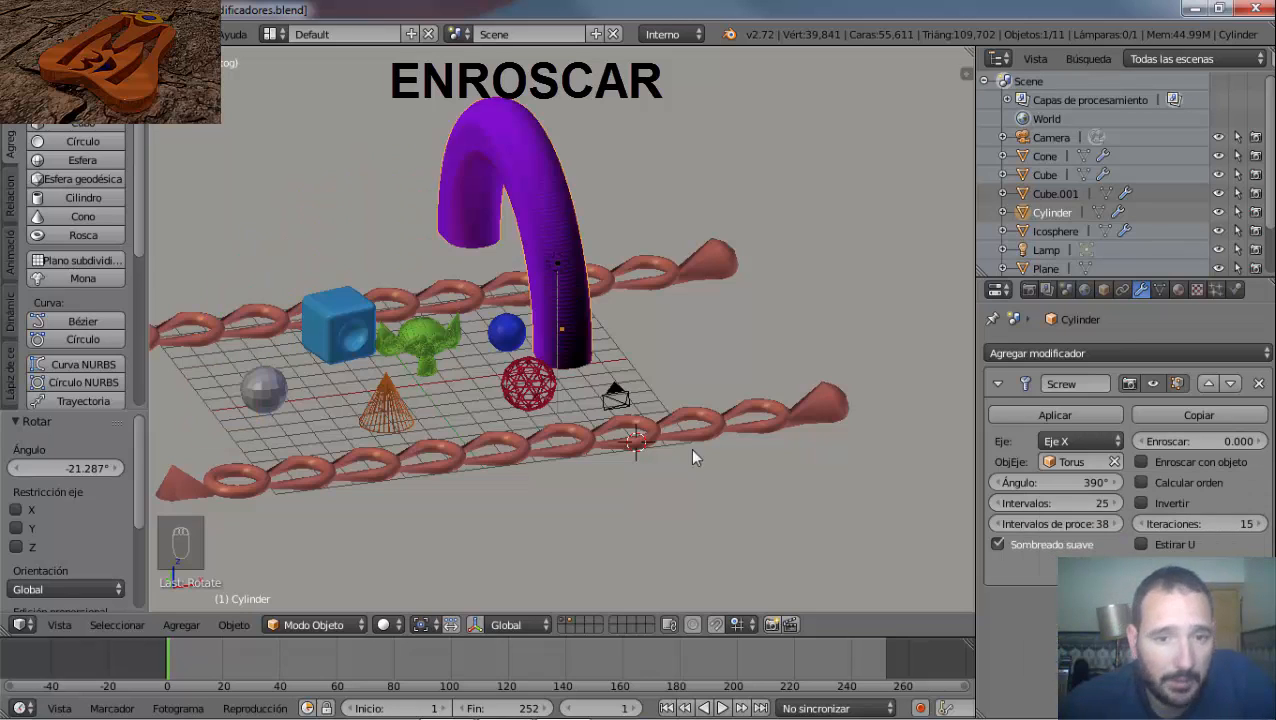
{"action": "scroll", "coordinate": [570, 325], "scroll_direction": "up", "scroll_amount": 5}
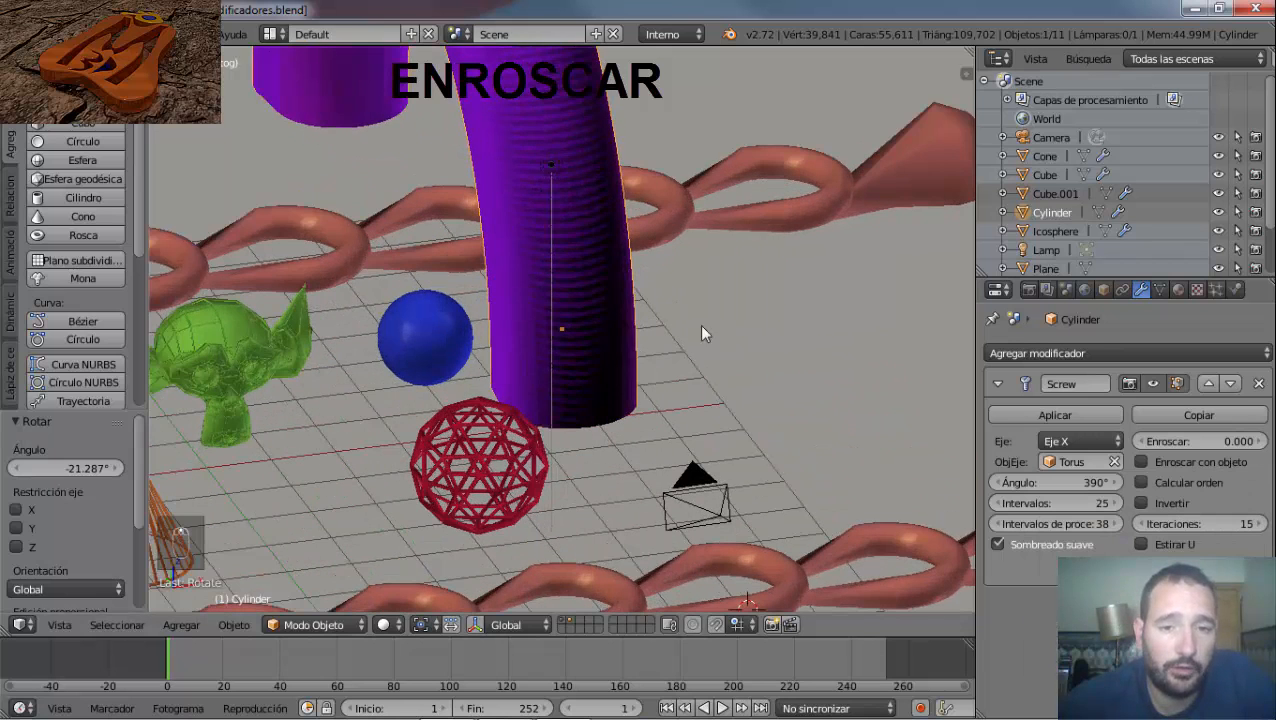
{"action": "scroll", "coordinate": [699, 324], "scroll_direction": "down", "scroll_amount": 5}
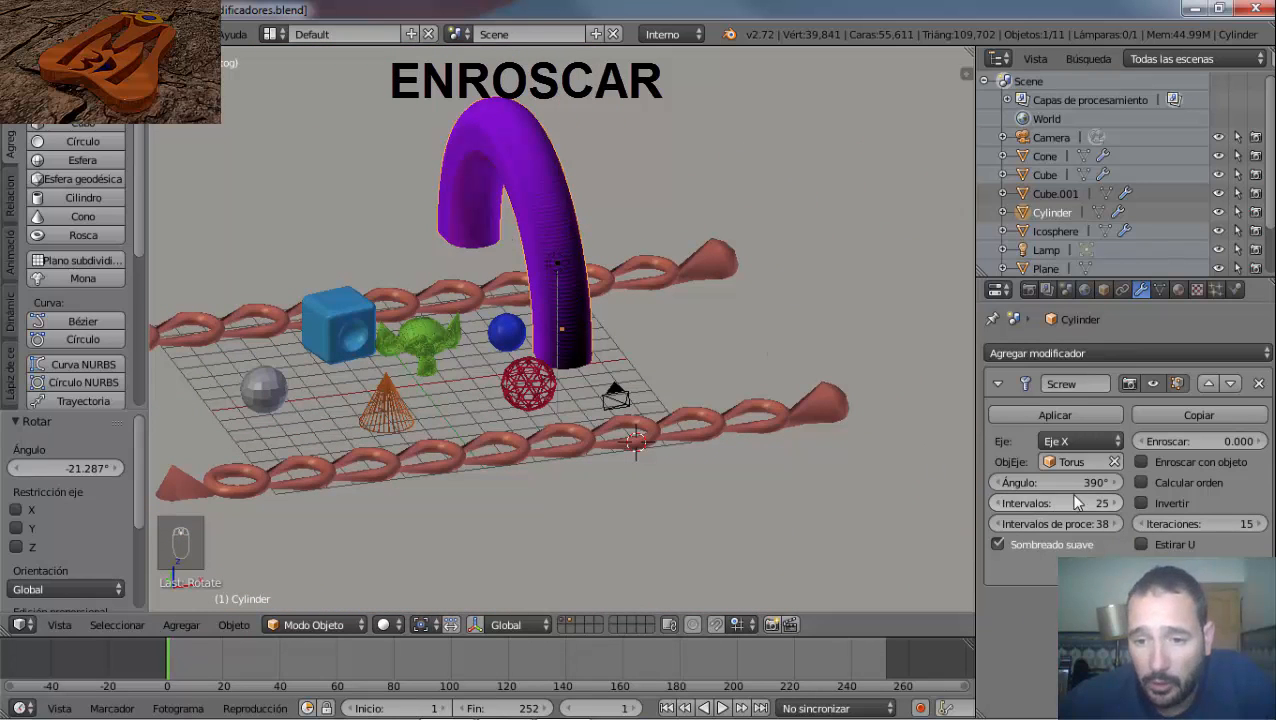
Try a Screw angle of 646° on the arch, and reduce the angle to 33°.
{"action": "left_click_drag", "start_coordinate": [1032, 481], "coordinate": [1116, 486]}
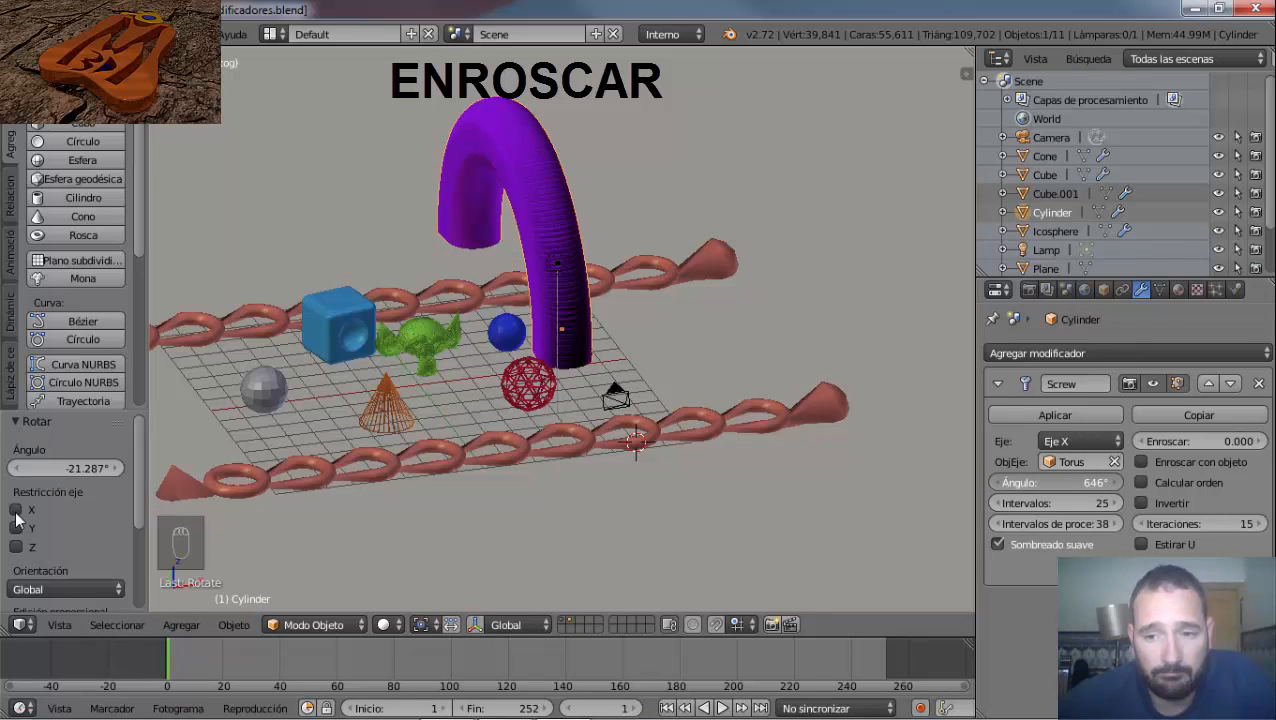
{"action": "left_click_drag", "start_coordinate": [1193, 518], "coordinate": [930, 510]}
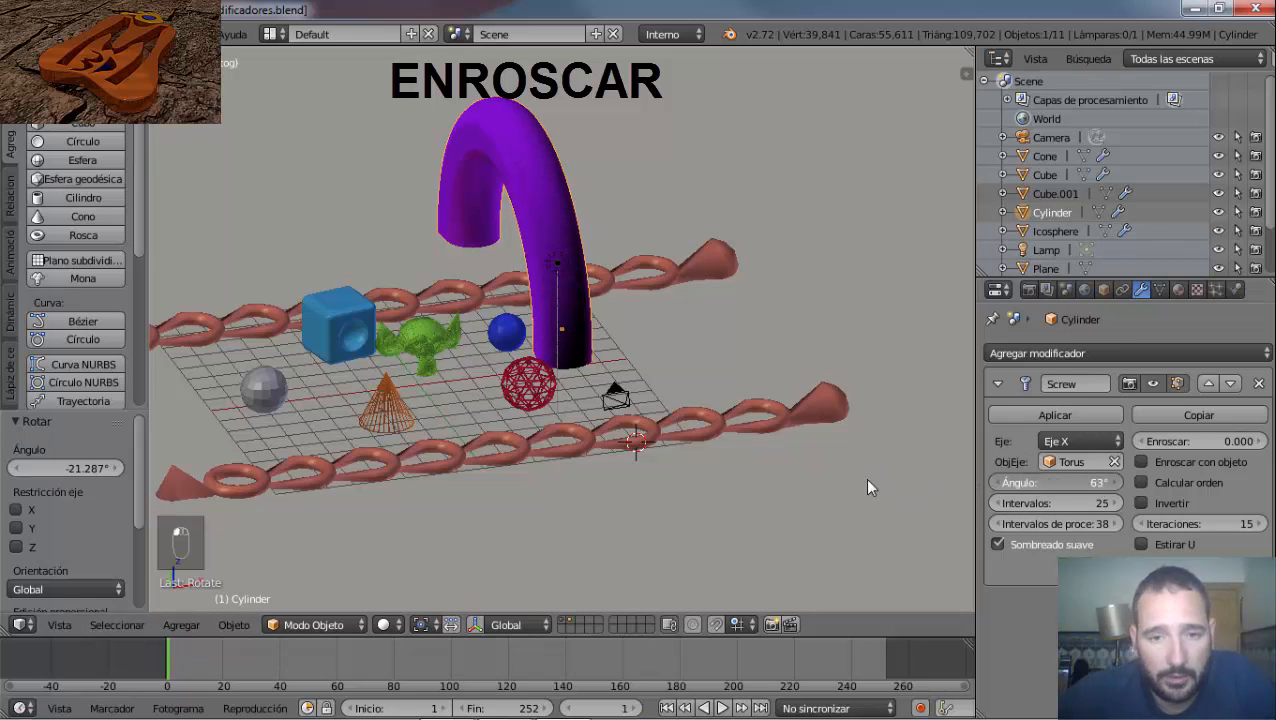
{"action": "left_click_drag", "start_coordinate": [868, 487], "coordinate": [841, 484]}
{"action": "mouse_move", "coordinate": [638, 473]}
{"action": "middle_mouse_down"}
{"action": "mouse_move", "coordinate": [621, 403]}
{"action": "mouse_move", "coordinate": [628, 456]}
{"action": "middle_mouse_up"}
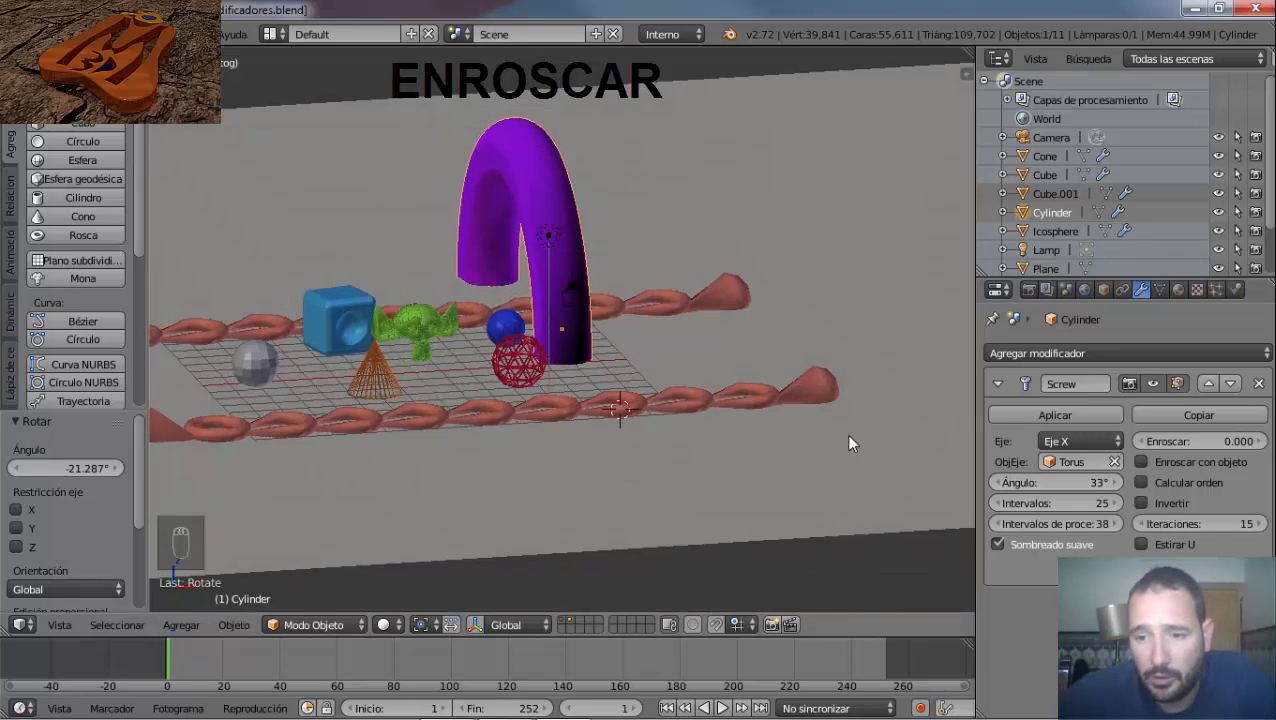
Increase the Screw modifier's screw offset to 24.700 and inspect the full length of the stretched shape.
{"action": "left_click_drag", "start_coordinate": [1180, 445], "coordinate": [1268, 459]}
{"action": "scroll", "coordinate": [399, 400], "scroll_direction": "down", "scroll_amount": 2}
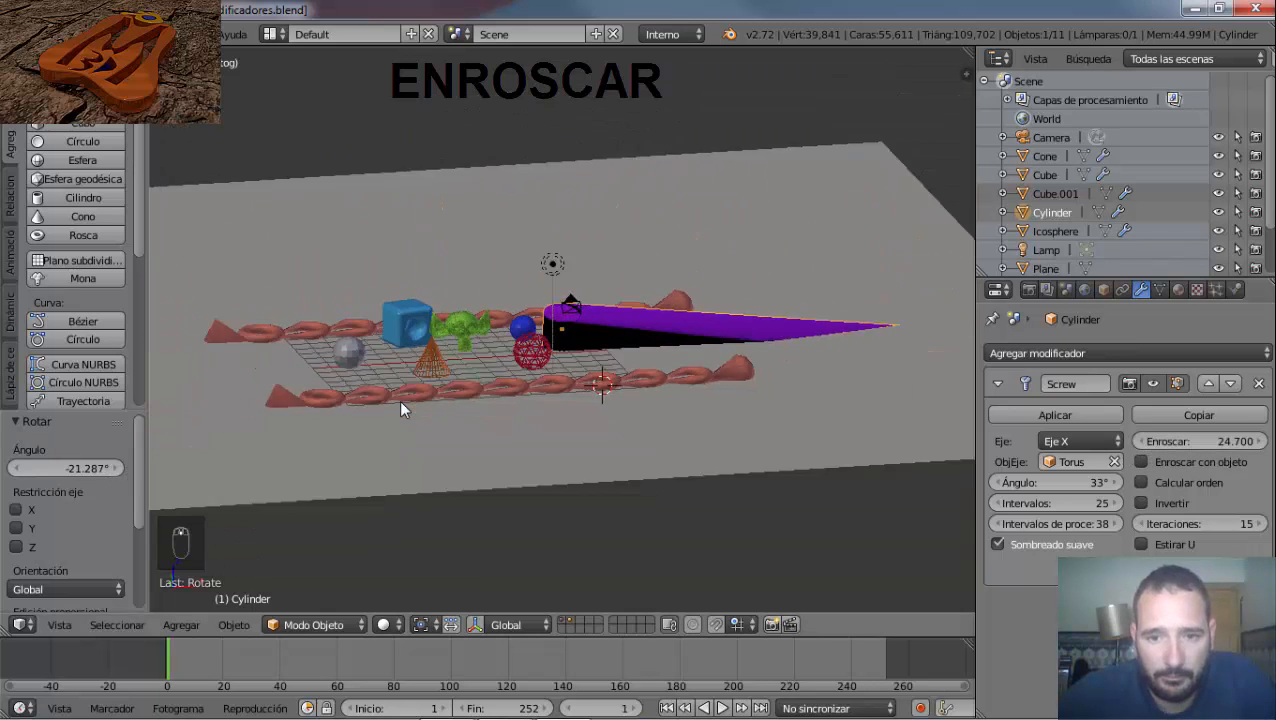
{"action": "scroll", "coordinate": [401, 406], "scroll_direction": "down", "scroll_amount": 8}
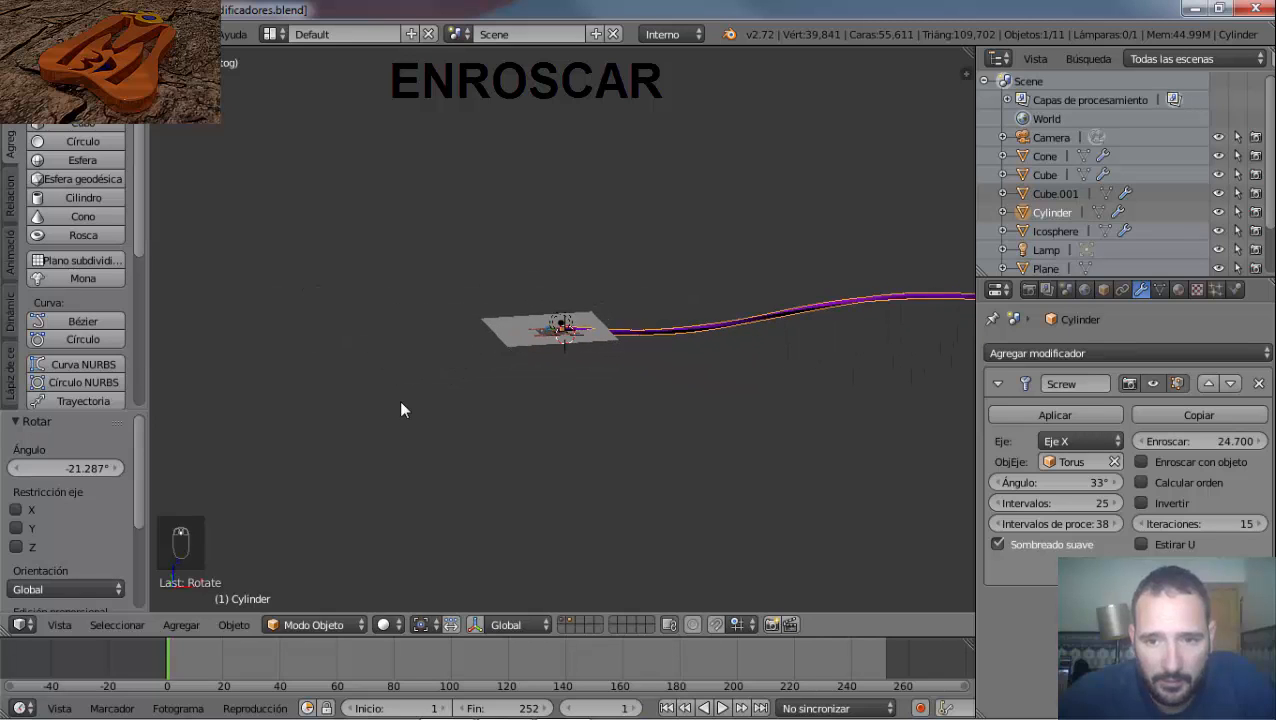
{"action": "scroll", "coordinate": [400, 404], "scroll_direction": "down", "scroll_amount": 5}
{"action": "scroll", "coordinate": [400, 404], "scroll_direction": "up", "scroll_amount": 2}
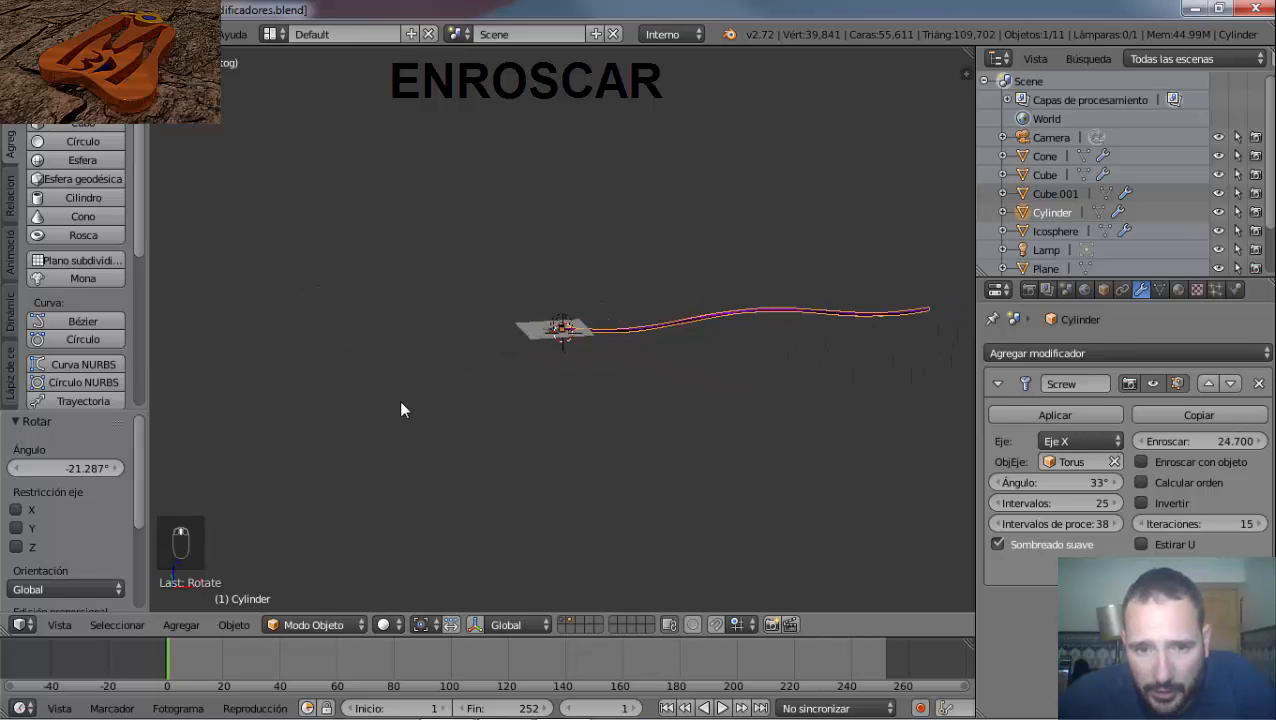
{"action": "scroll", "coordinate": [400, 405], "scroll_direction": "up", "scroll_amount": 6}
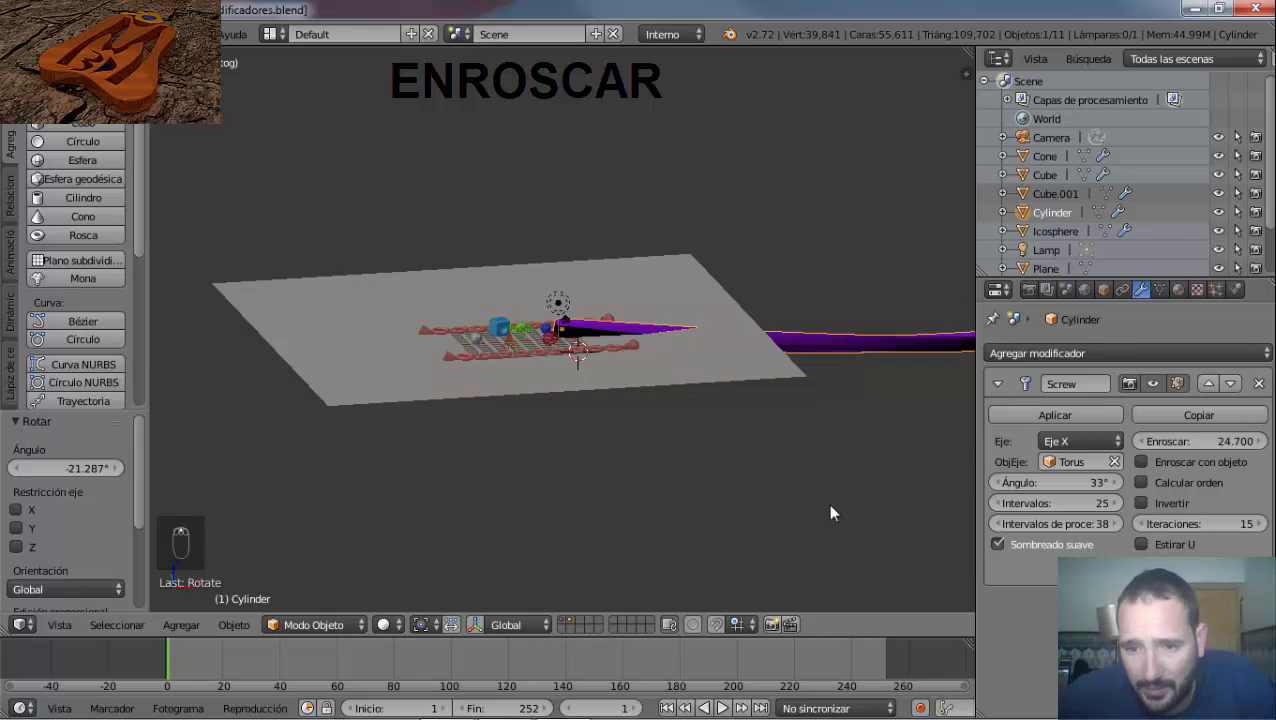
Raise the Screw angle to 2565° and inspect the long coil.
{"action": "left_click_drag", "start_coordinate": [1022, 486], "coordinate": [665, 298]}
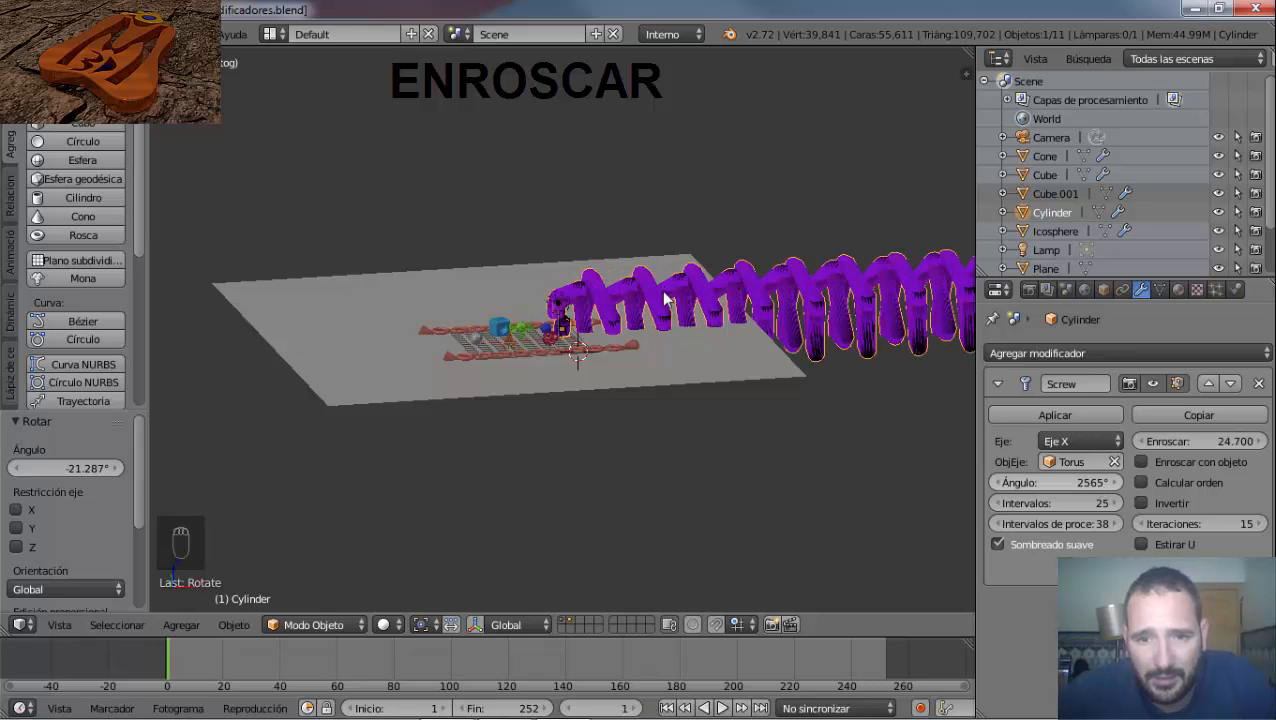
{"action": "scroll", "coordinate": [745, 298], "scroll_direction": "down", "scroll_amount": 5}
{"action": "scroll", "coordinate": [657, 322], "scroll_direction": "down", "scroll_amount": 4}
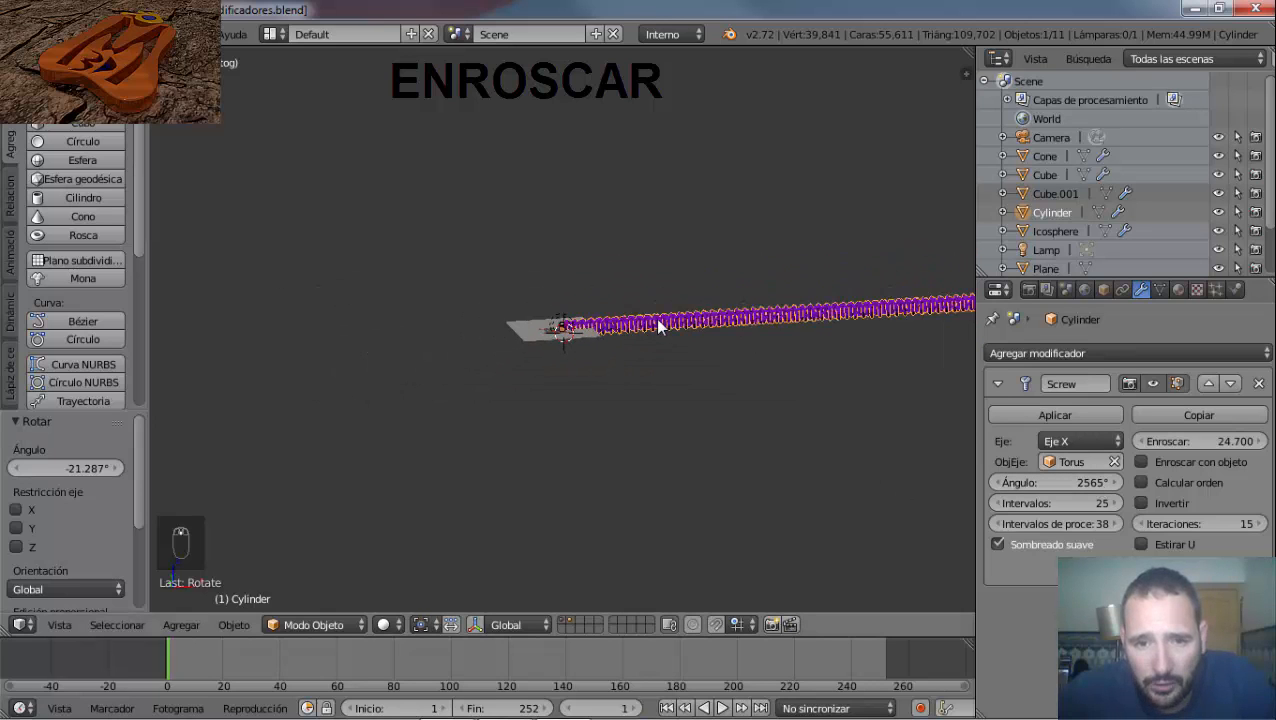
{"action": "scroll", "coordinate": [657, 322], "scroll_direction": "up", "scroll_amount": 6}
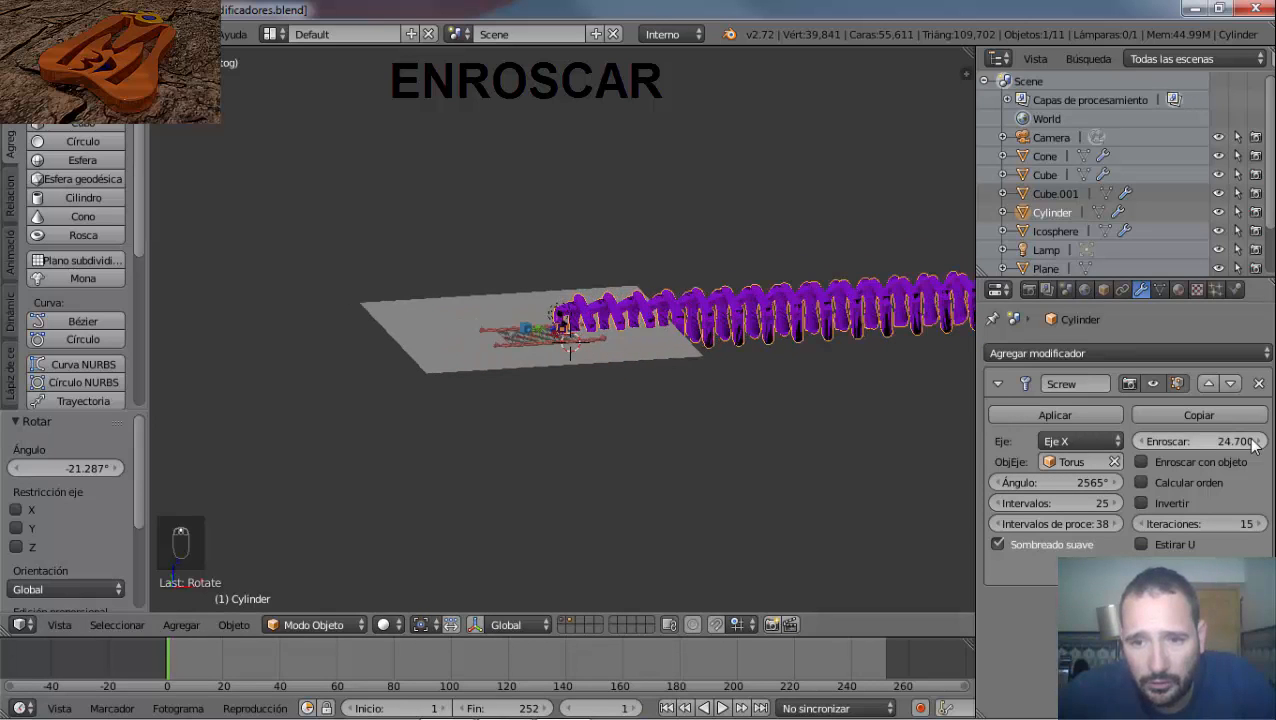
Reduce the screw offset to 3.600 and the Screw angle to 2200°, and inspect the compacted twist.
{"action": "left_click_drag", "start_coordinate": [1228, 446], "coordinate": [1040, 432]}
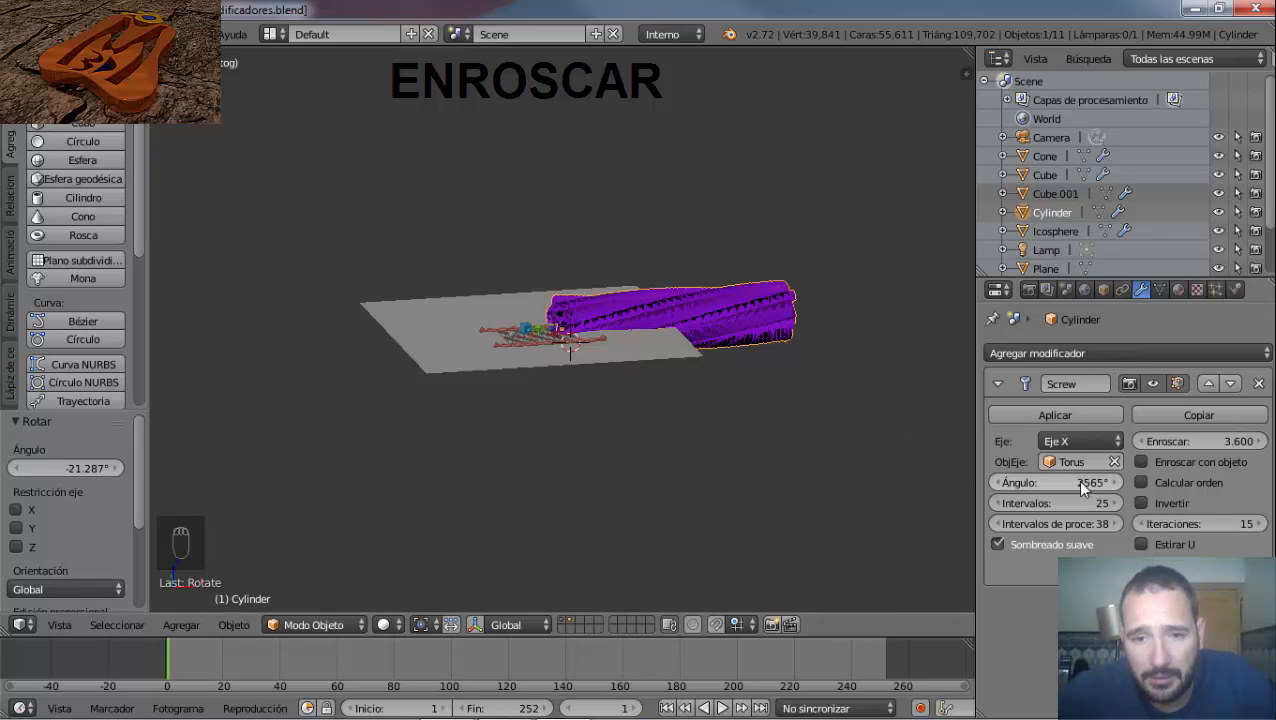
{"action": "left_click_drag", "start_coordinate": [1080, 483], "coordinate": [877, 501]}
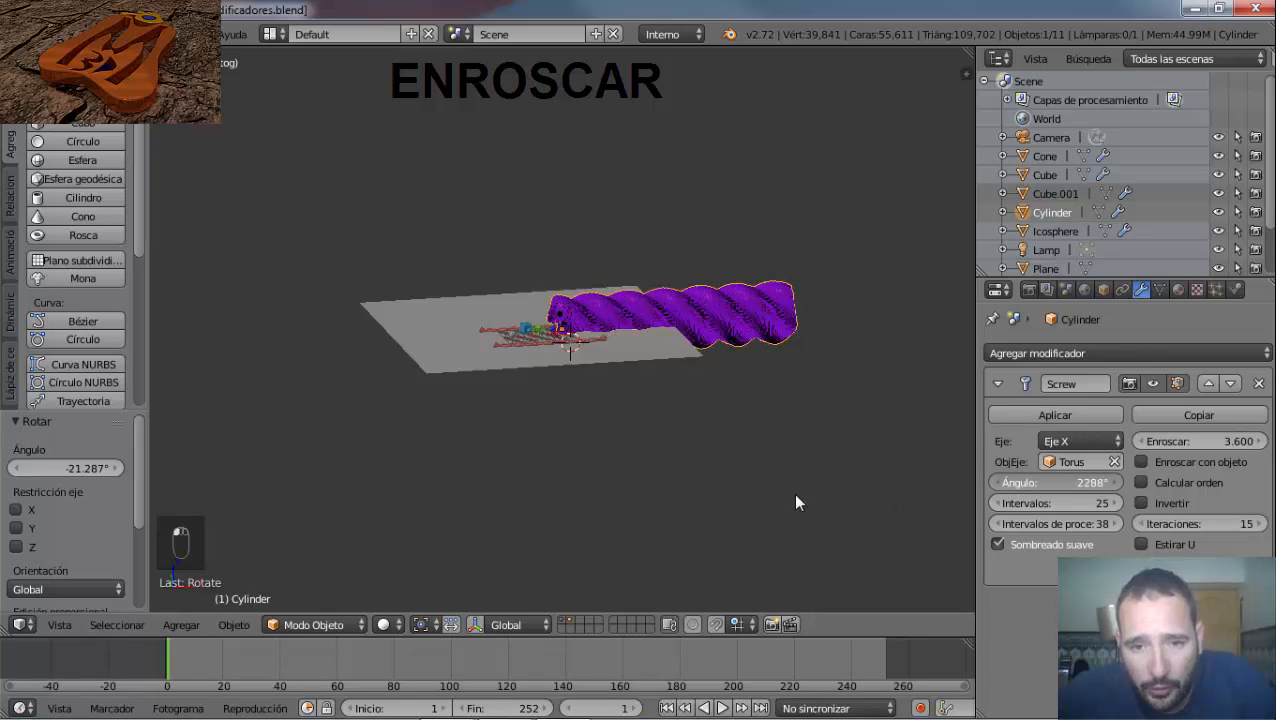
{"action": "left_click_drag", "start_coordinate": [796, 495], "coordinate": [736, 495]}
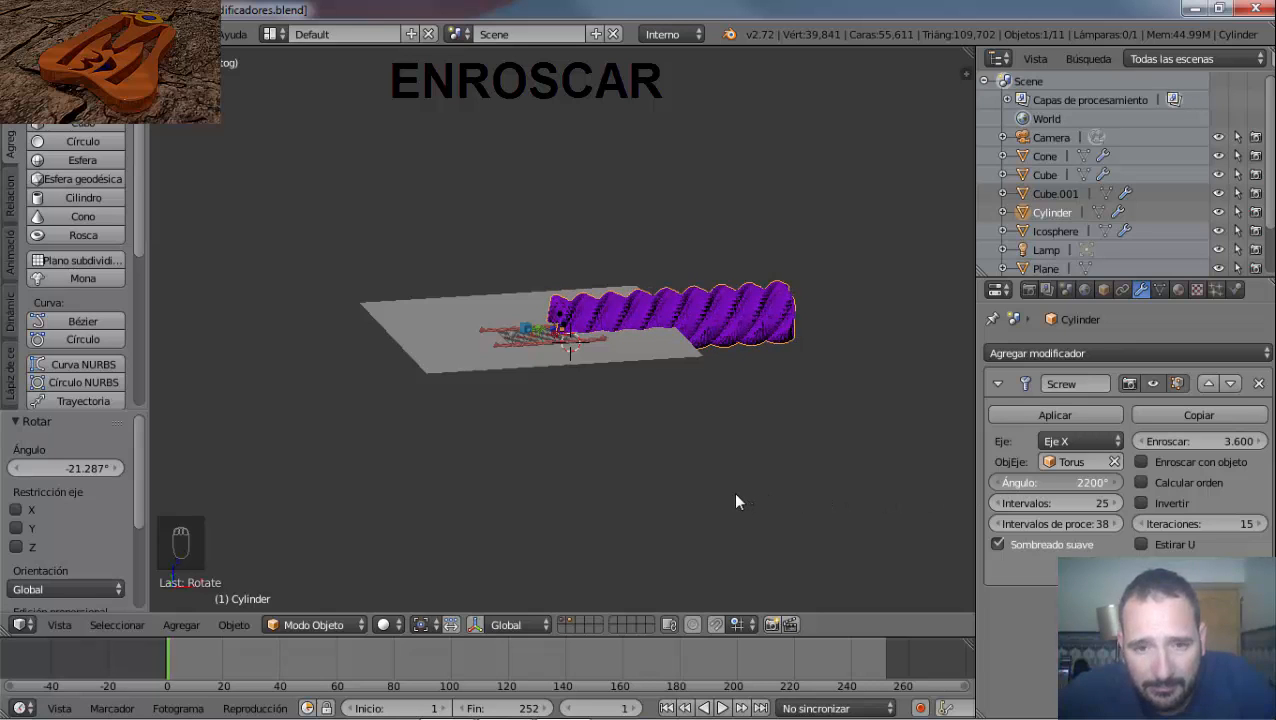
{"action": "scroll", "coordinate": [812, 300], "scroll_direction": "up", "scroll_amount": 5}
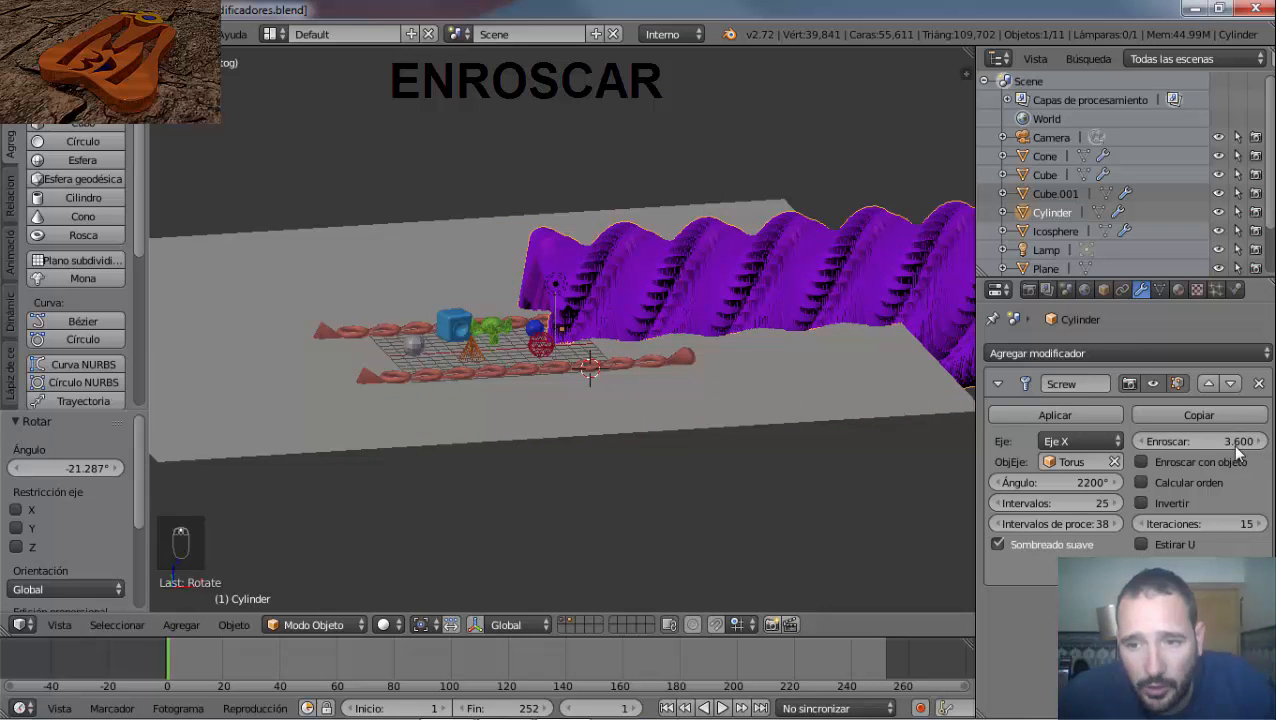
Set the screw offset to 0.700 and clear the Screw modifier's axis object.
{"action": "left_click_drag", "start_coordinate": [1237, 448], "coordinate": [1185, 443]}
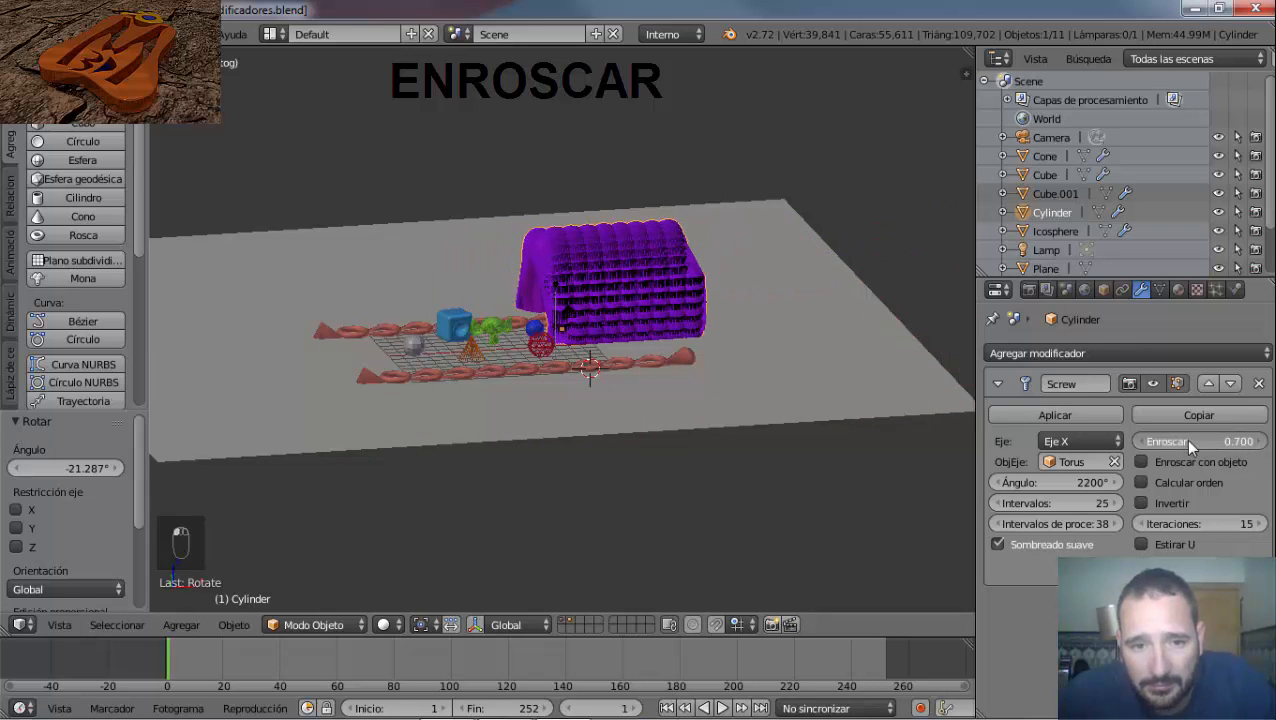
{"action": "left_click", "coordinate": [1114, 462]}
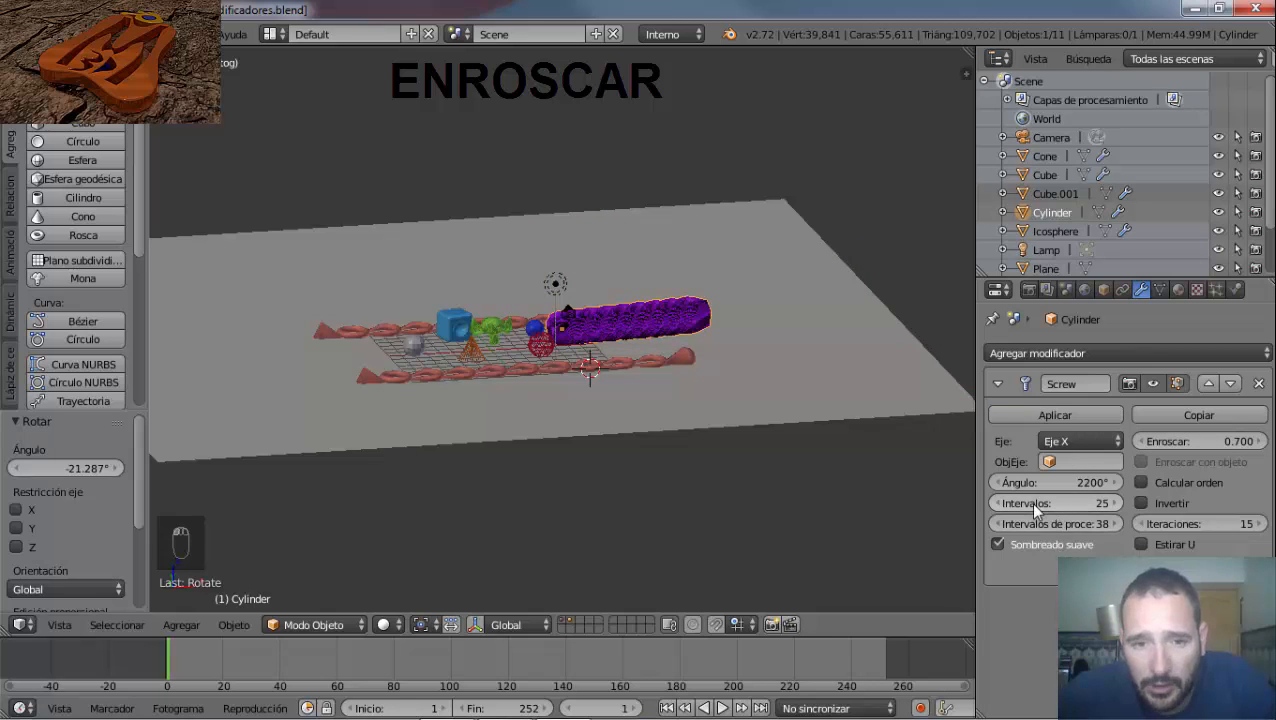
Try 3 steps in the cylinder's Screw modifier, and raise the number of steps to 8.
{"action": "left_click_drag", "start_coordinate": [1036, 508], "coordinate": [990, 510]}
{"action": "scroll", "coordinate": [567, 319], "scroll_direction": "up", "scroll_amount": 5}
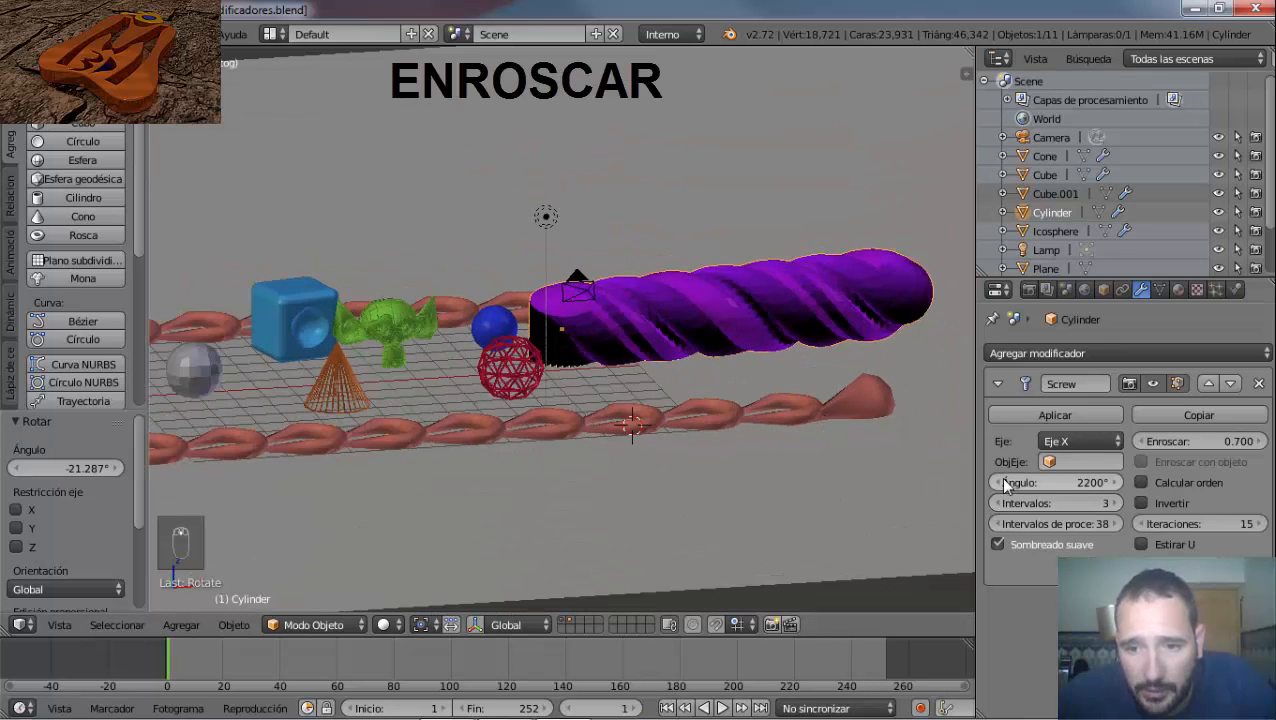
{"action": "left_click", "coordinate": [1110, 503]}
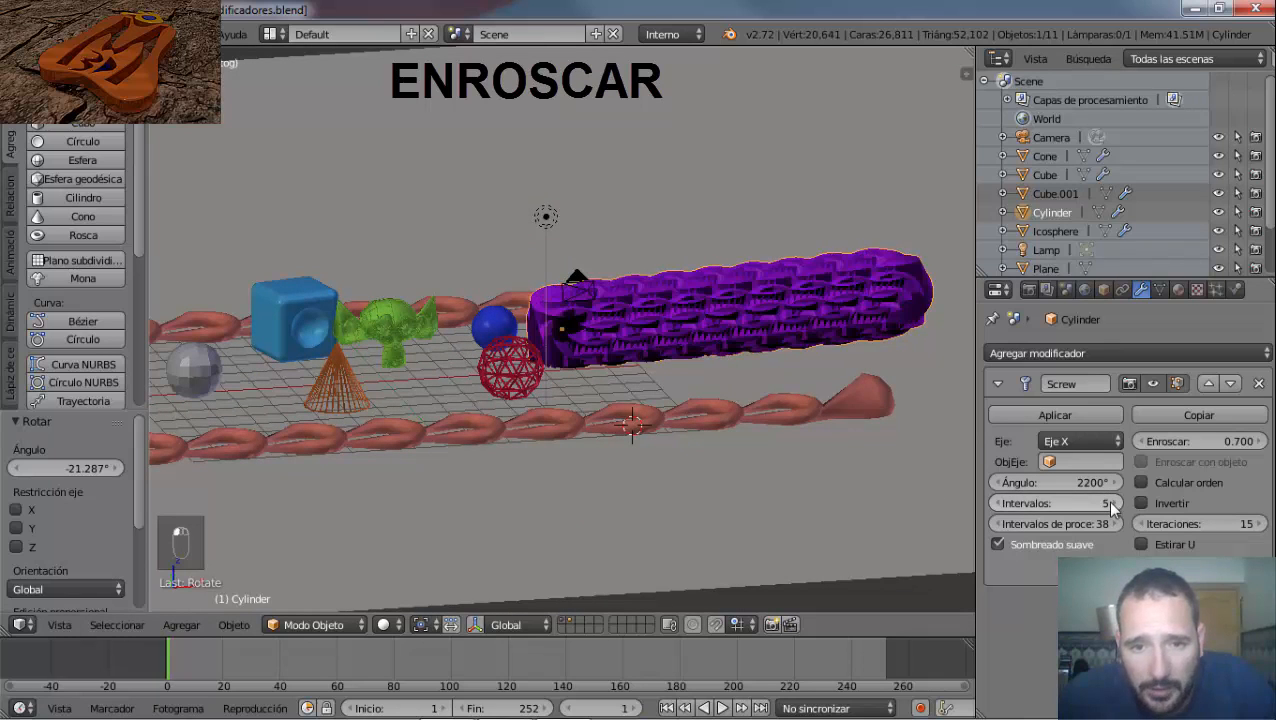
{"action": "left_click", "coordinate": [1110, 503]}
{"action": "left_click", "coordinate": [1110, 503]}
{"action": "left_click", "coordinate": [1110, 503]}
{"action": "left_click", "coordinate": [1110, 503]}
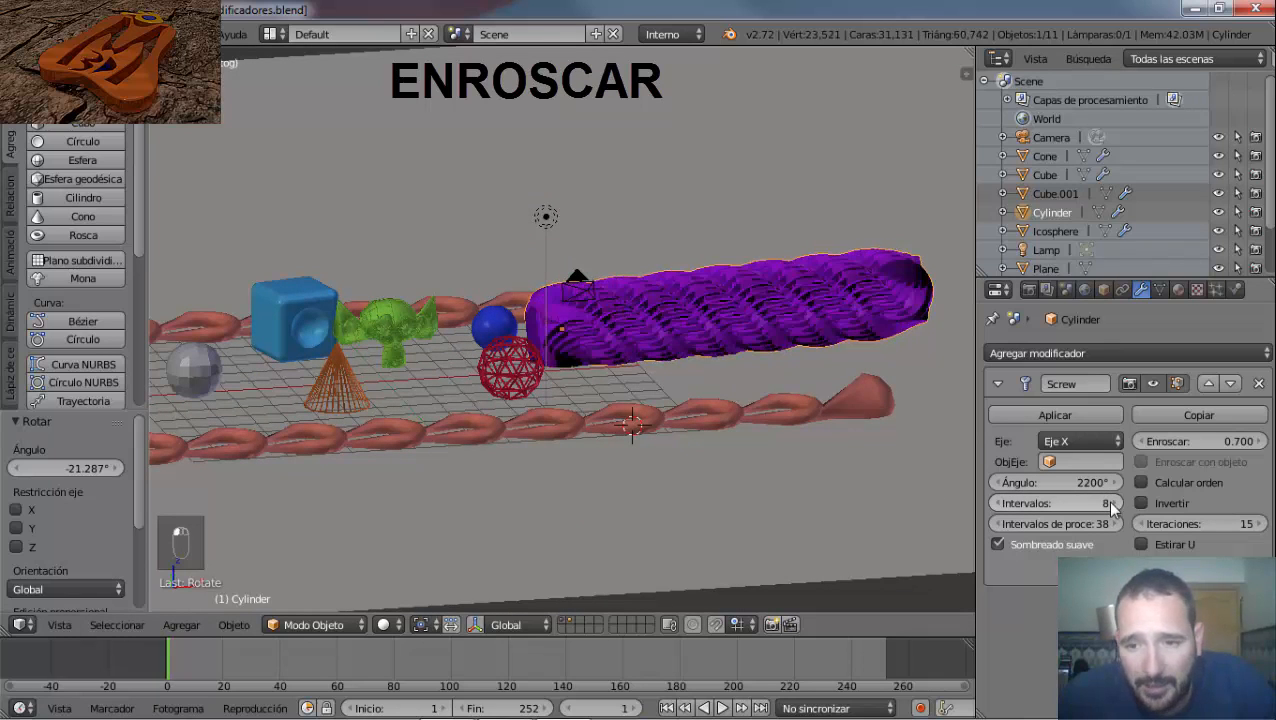
Reduce the Screw modifier's iterations to 11 and set its screw offset to 1.300.
{"action": "mouse_move", "coordinate": [1156, 524]}
{"action": "left_mouse_down"}
{"action": "mouse_move", "coordinate": [1204, 525]}
{"action": "mouse_move", "coordinate": [1144, 525]}
{"action": "mouse_move", "coordinate": [1195, 525]}
{"action": "mouse_move", "coordinate": [1159, 526]}
{"action": "left_mouse_up"}
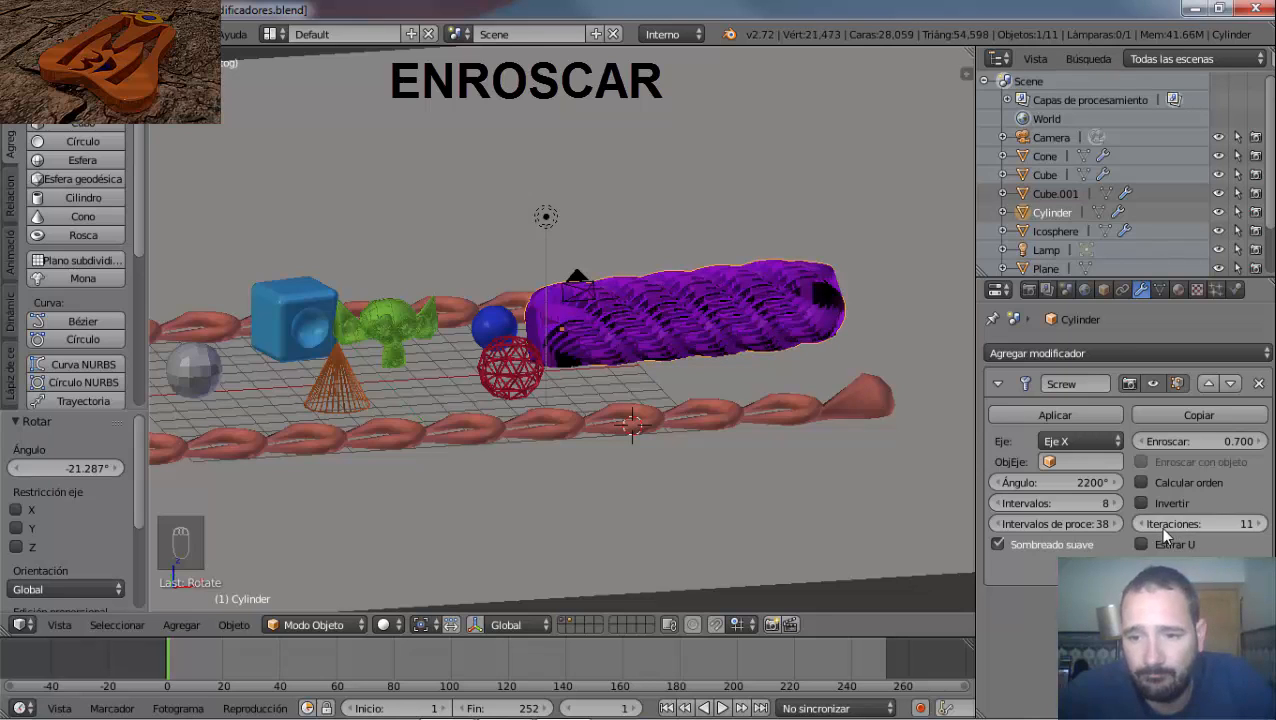
{"action": "left_click_drag", "start_coordinate": [1163, 442], "coordinate": [1159, 441]}
{"action": "scroll", "coordinate": [801, 330], "scroll_direction": "down", "scroll_amount": 5}
{"action": "scroll", "coordinate": [791, 330], "scroll_direction": "up", "scroll_amount": 4}
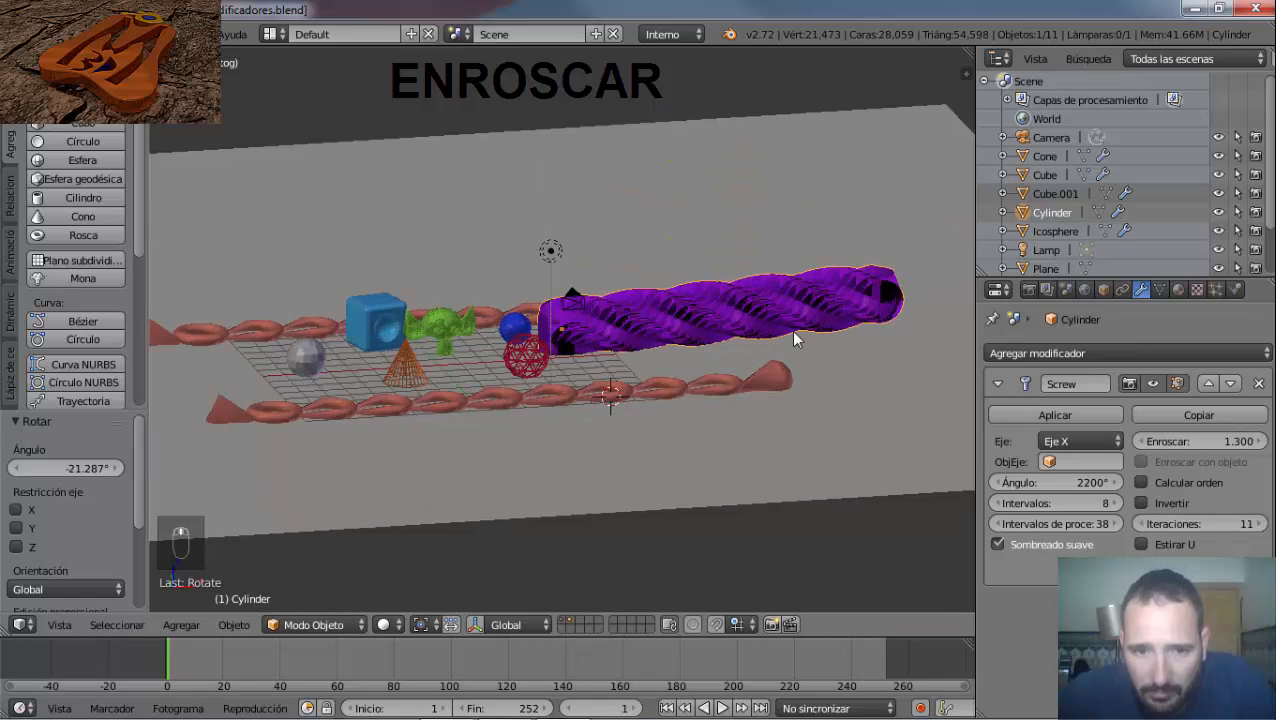
Reduce the Screw angle to 68° and inspect the twisted cylinder up close.
{"action": "left_click_drag", "start_coordinate": [1088, 479], "coordinate": [1060, 480]}
{"action": "left_click_drag", "start_coordinate": [917, 489], "coordinate": [361, 101]}
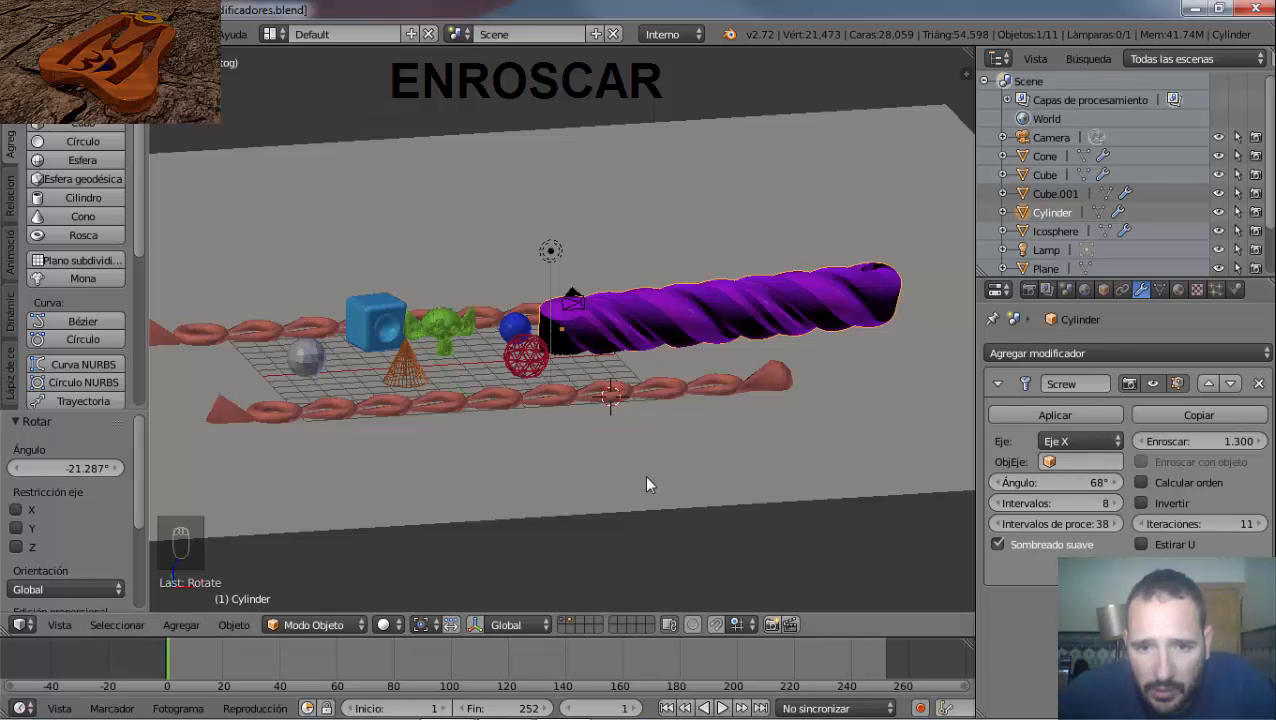
{"action": "scroll", "coordinate": [738, 270], "scroll_direction": "up", "scroll_amount": 5}
{"action": "scroll", "coordinate": [738, 270], "scroll_direction": "down", "scroll_amount": 3}
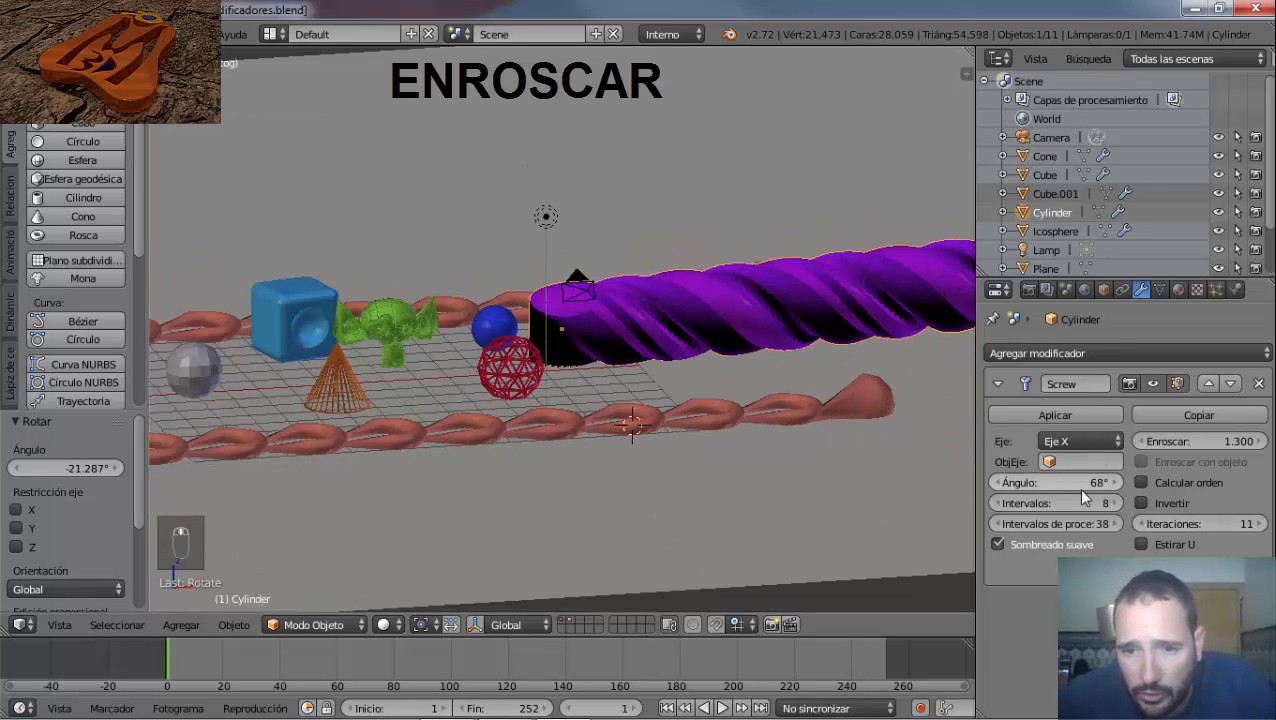
Try 45 and 15 steps in the cylinder's Screw modifier.
{"action": "left_click", "coordinate": [1068, 501]}
{"action": "type", "text": "45"}
{"action": "key", "text": "Return"}
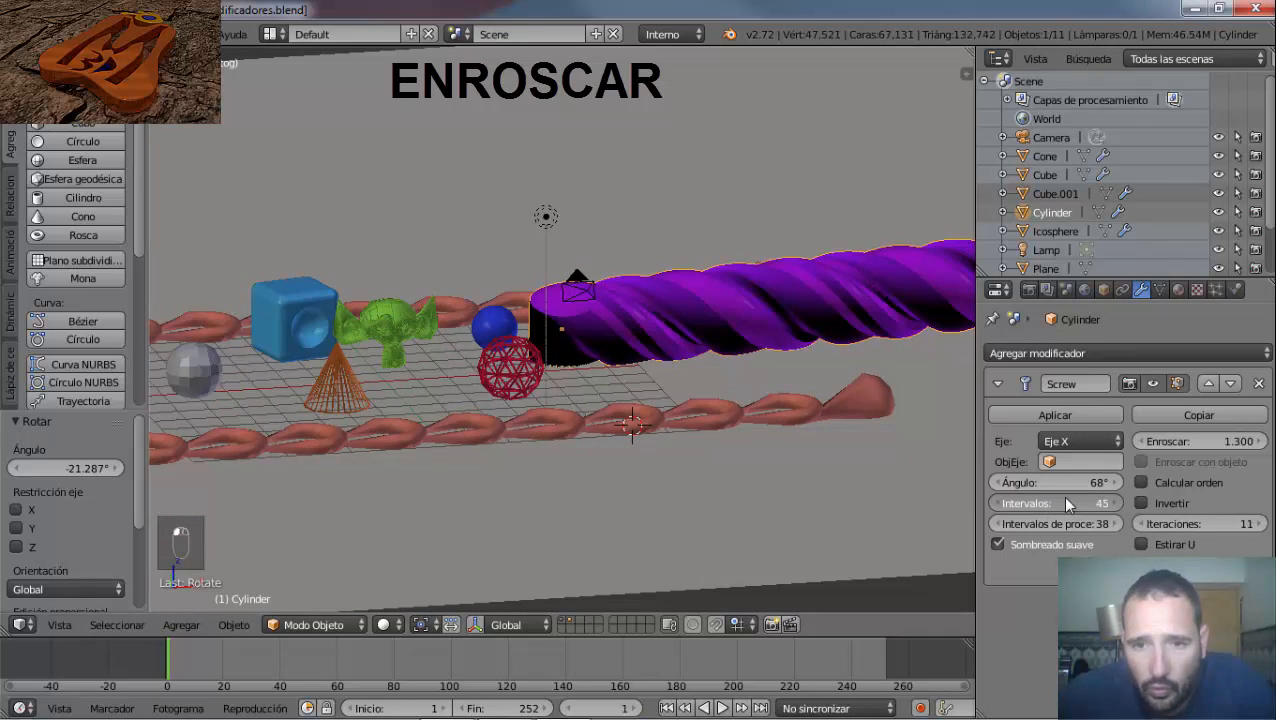
{"action": "scroll", "coordinate": [648, 302], "scroll_direction": "down", "scroll_amount": 4}
{"action": "left_click", "coordinate": [1057, 500]}
{"action": "type", "text": "15"}
{"action": "key", "text": "Return"}
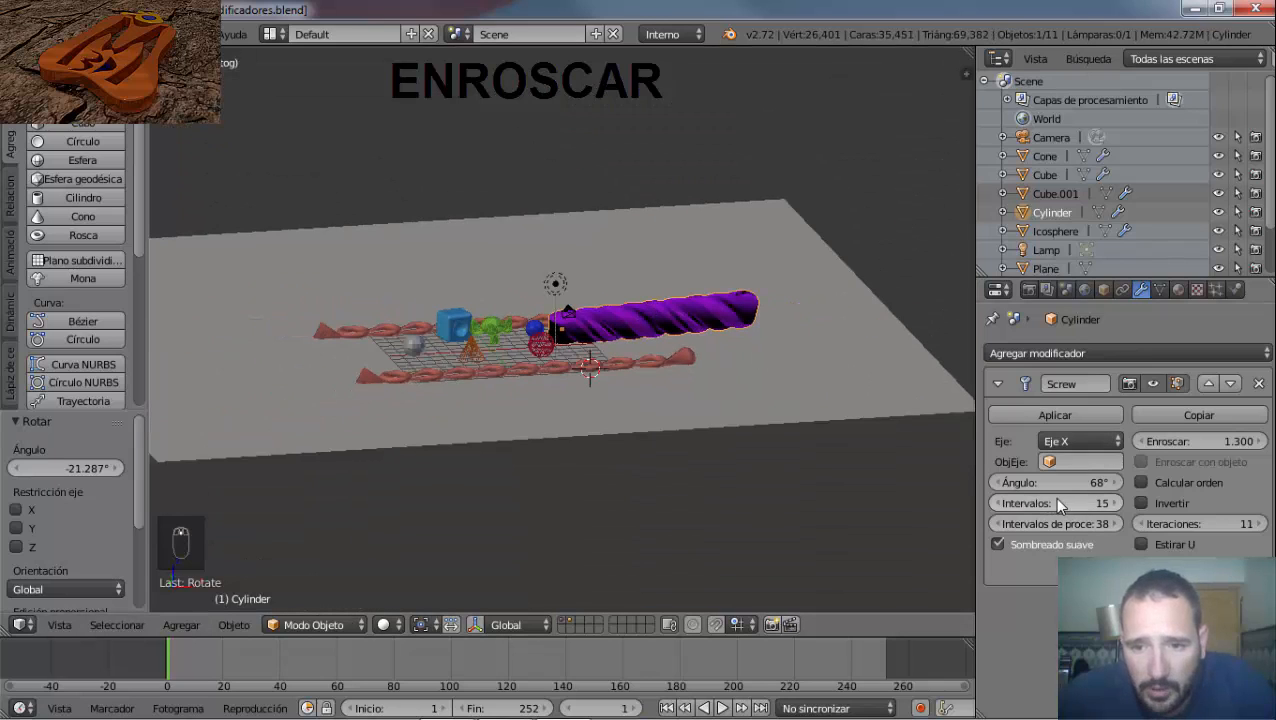
Set the Screw modifier's steps to 3 and its render steps to 2.
{"action": "left_click", "coordinate": [1057, 500]}
{"action": "type", "text": "3"}
{"action": "key", "text": "Return"}
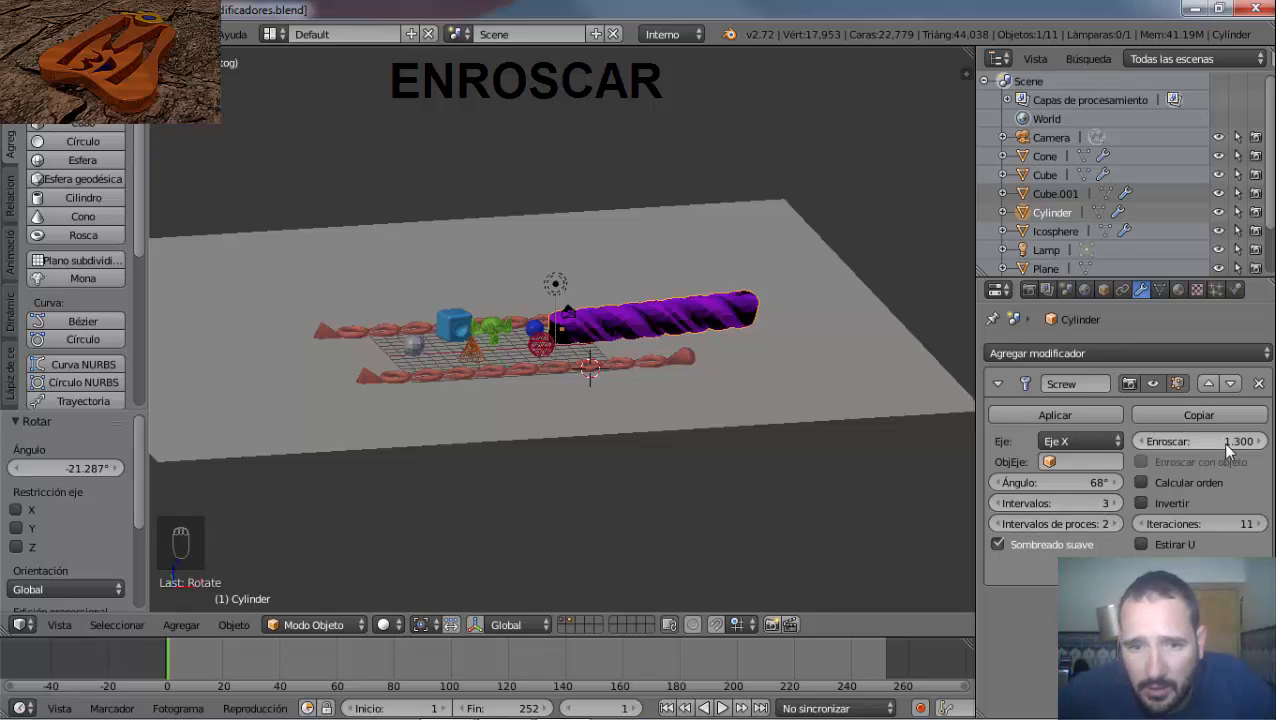
Set the cylinder's screw offset to 0.900 and the Screw angle to 109°.
{"action": "mouse_move", "coordinate": [1221, 440]}
{"action": "left_mouse_down"}
{"action": "mouse_move", "coordinate": [1162, 440]}
{"action": "mouse_move", "coordinate": [1210, 439]}
{"action": "left_mouse_up"}
{"action": "scroll", "coordinate": [637, 309], "scroll_direction": "up", "scroll_amount": 1}
{"action": "scroll", "coordinate": [641, 318], "scroll_direction": "up", "scroll_amount": 5}
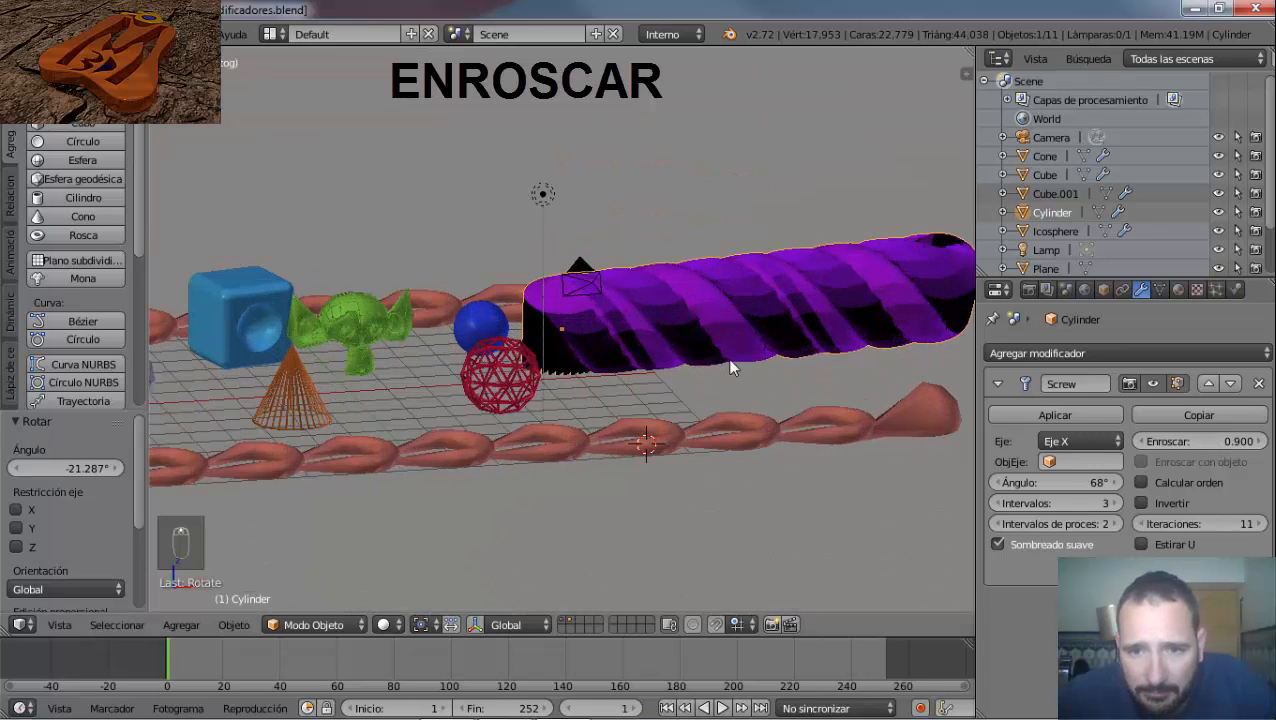
{"action": "left_click_drag", "start_coordinate": [1045, 487], "coordinate": [1080, 499]}
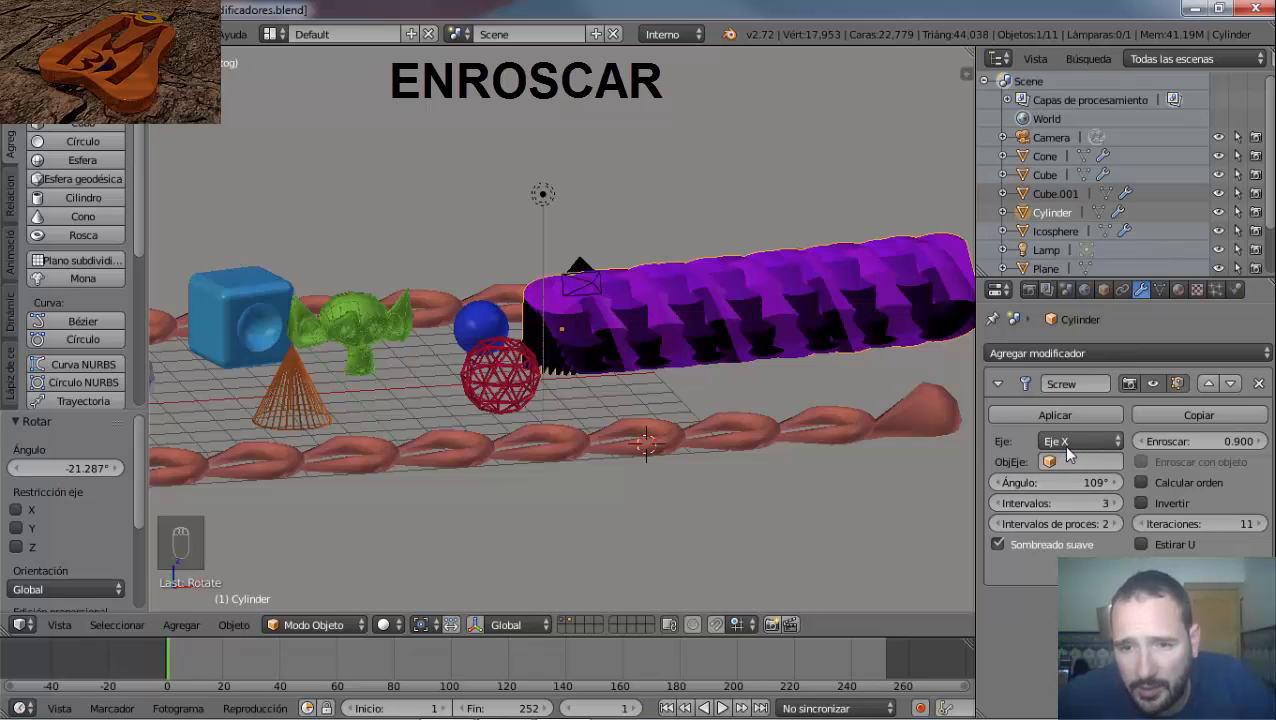
Assign Icosphere as the Screw modifier's axis object and inspect the resulting coil.
{"action": "left_click", "coordinate": [1066, 461]}
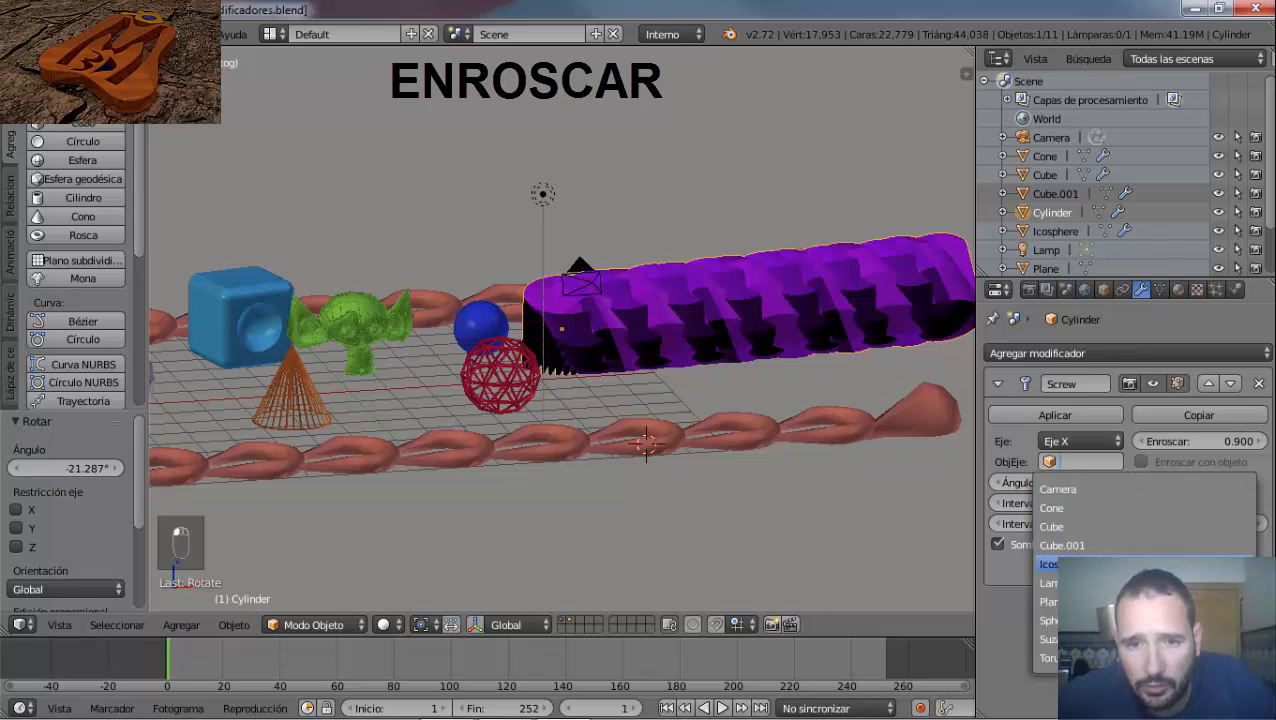
{"action": "left_click", "coordinate": [1048, 564]}
{"action": "scroll", "coordinate": [790, 400], "scroll_direction": "down", "scroll_amount": 4}
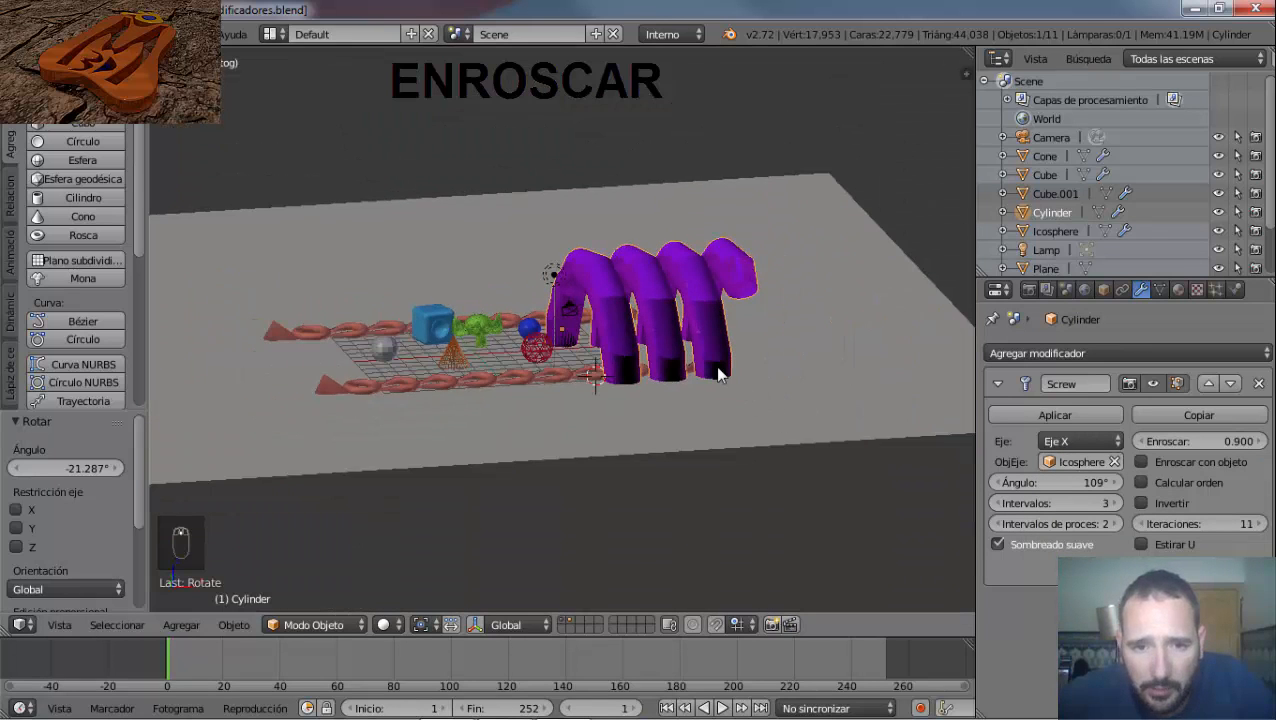
{"action": "scroll", "coordinate": [717, 369], "scroll_direction": "up", "scroll_amount": 2}
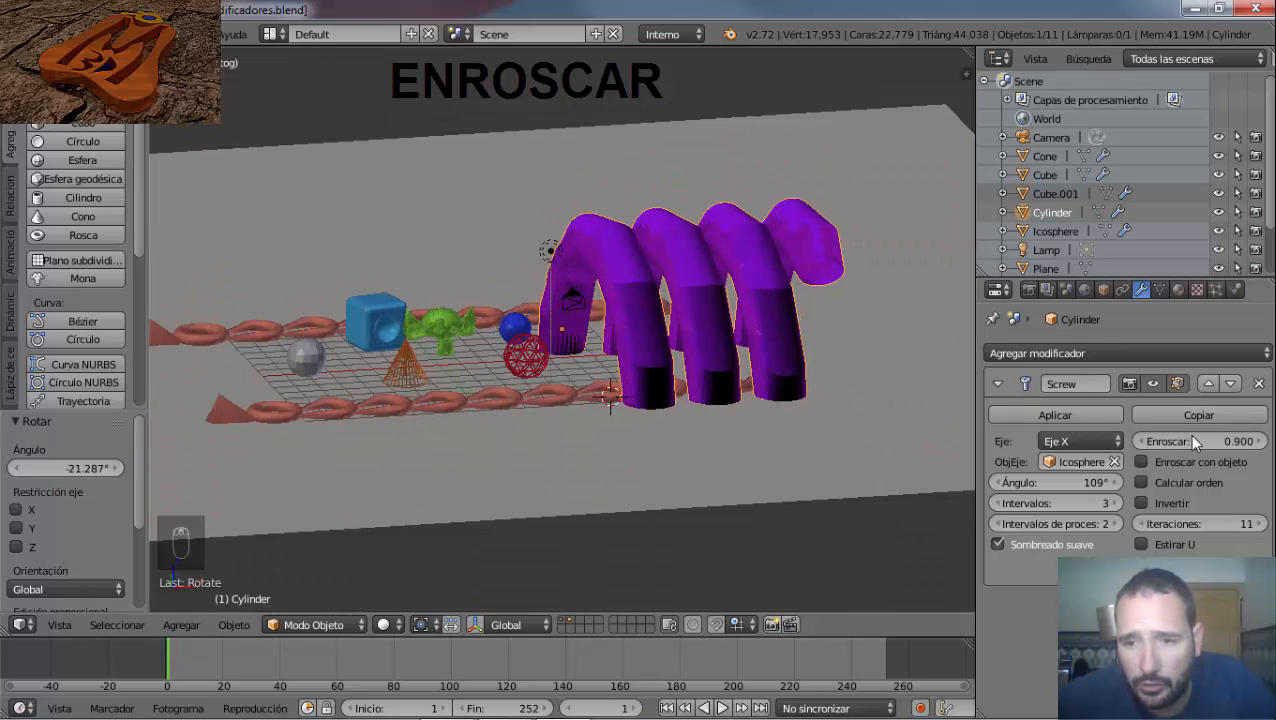
Set the cylinder's screw offset (Enroscar) to 1.200 and the Screw modifier's angle to 119°.
{"action": "left_click_drag", "start_coordinate": [1188, 441], "coordinate": [1187, 441]}
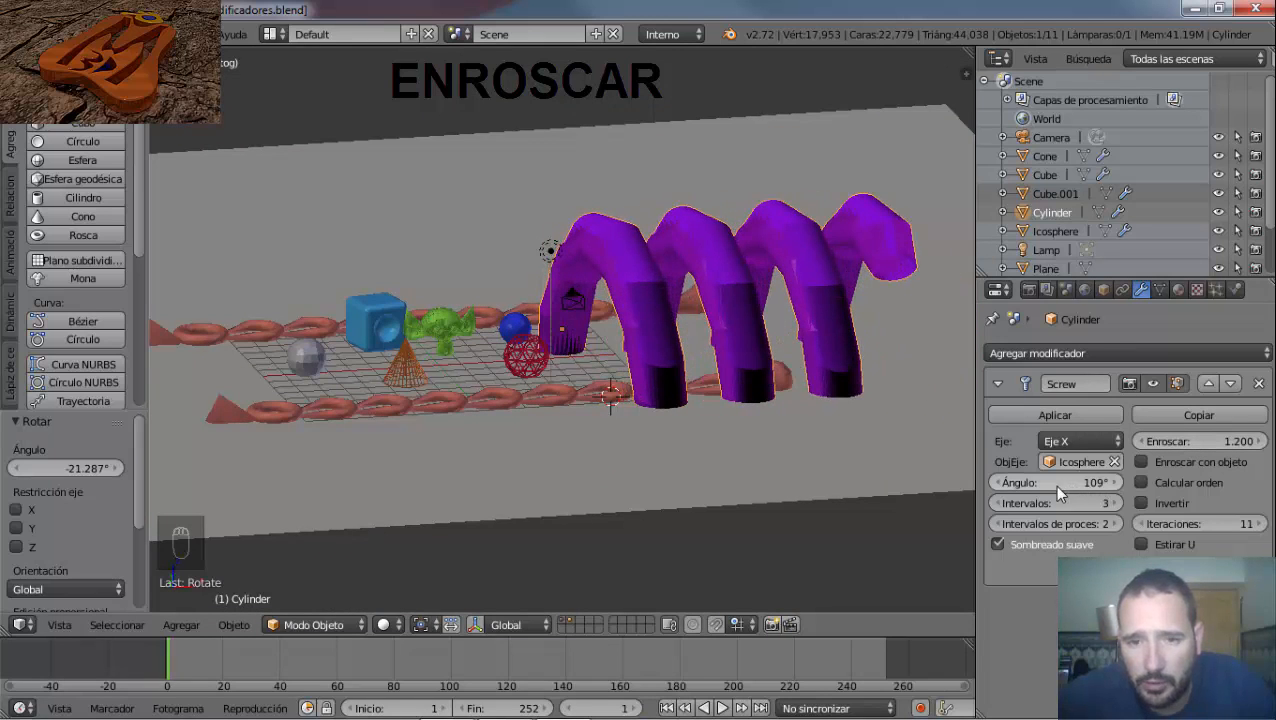
{"action": "left_click_drag", "start_coordinate": [1054, 484], "coordinate": [1070, 484]}
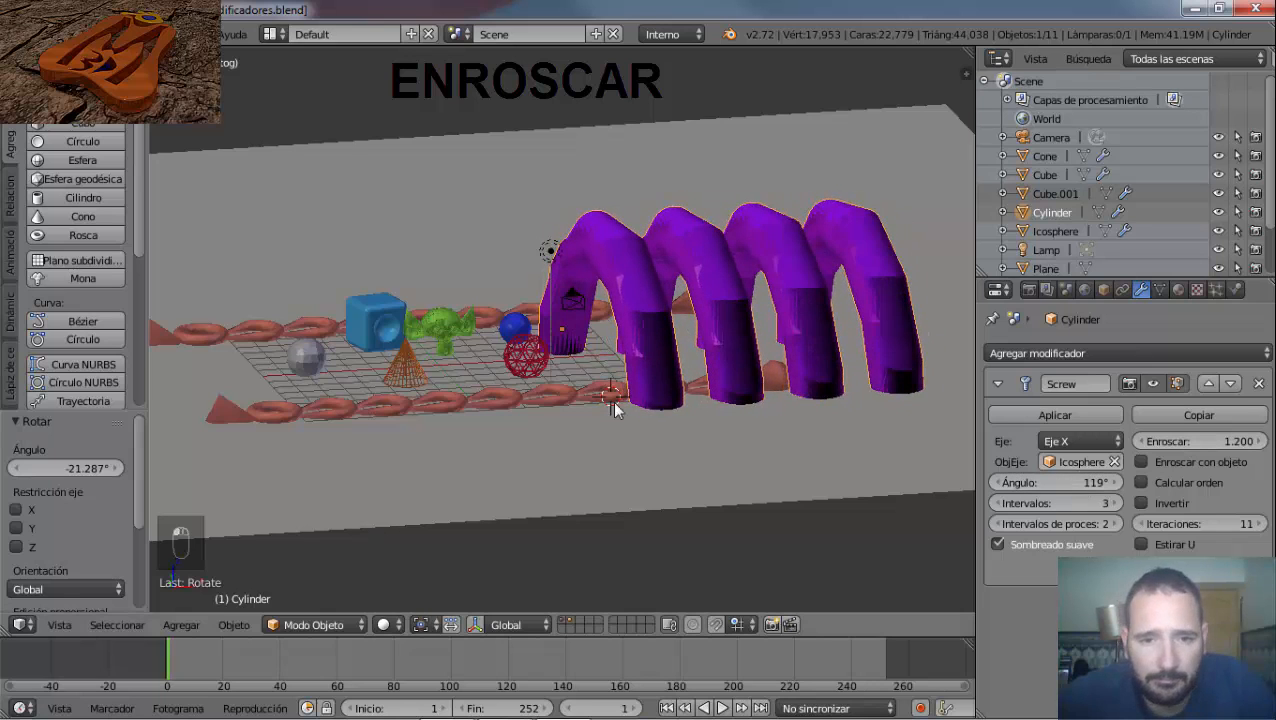
{"action": "scroll", "coordinate": [613, 408], "scroll_direction": "down", "scroll_amount": 4}
{"action": "scroll", "coordinate": [614, 398], "scroll_direction": "up", "scroll_amount": 5}
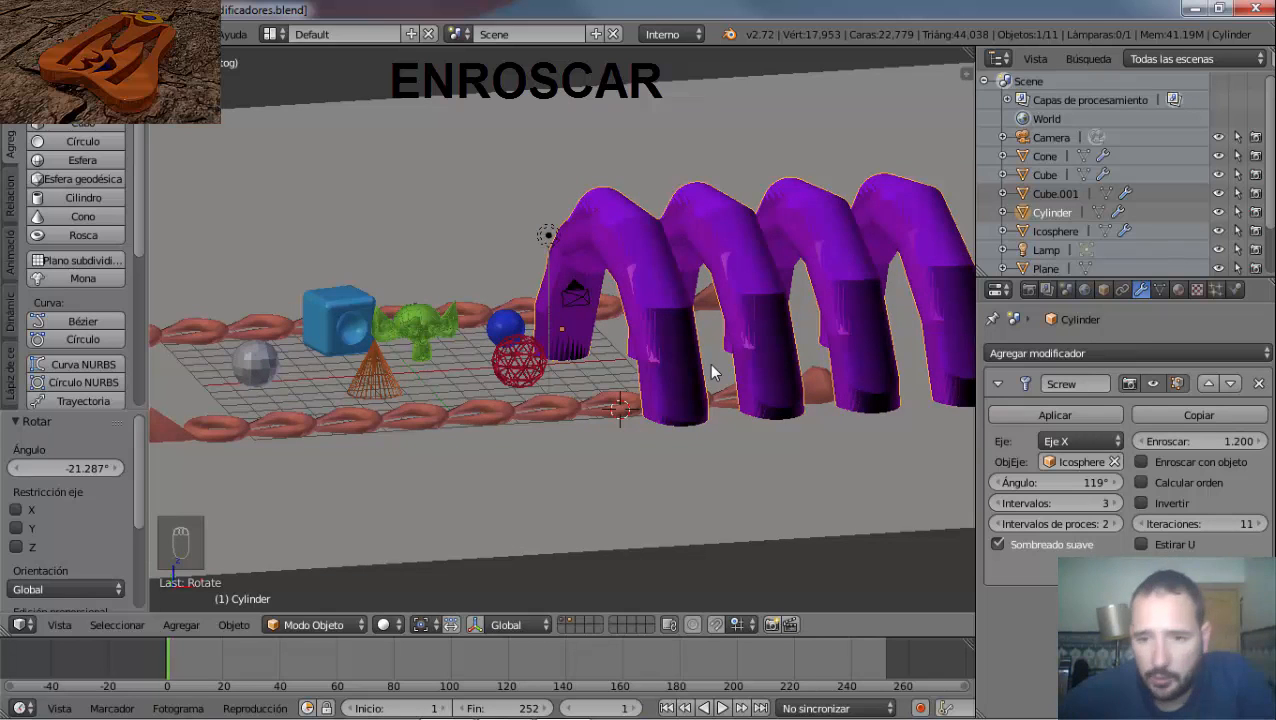
Add a Repetir (Array) modifier to the cylinder after its Screw modifier and render the scene.
{"action": "left_click", "coordinate": [1129, 352]}
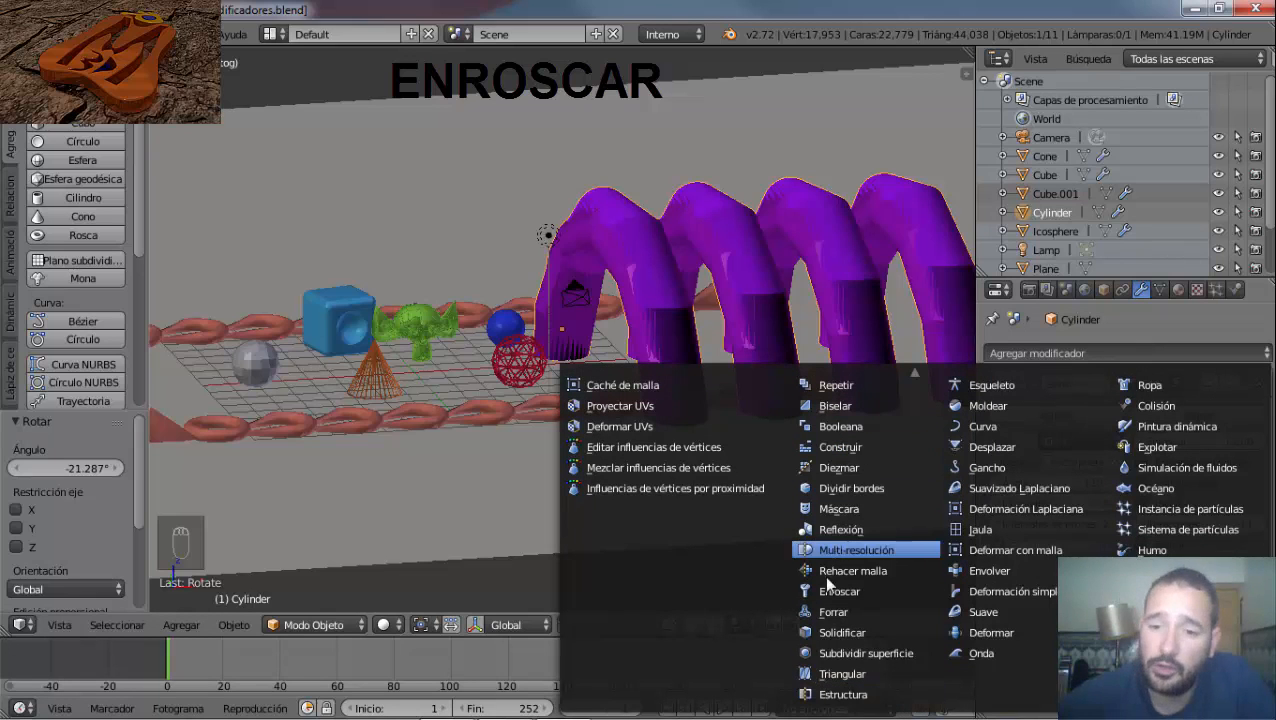
{"action": "left_click", "coordinate": [905, 385]}
{"action": "left_click", "coordinate": [1057, 352]}
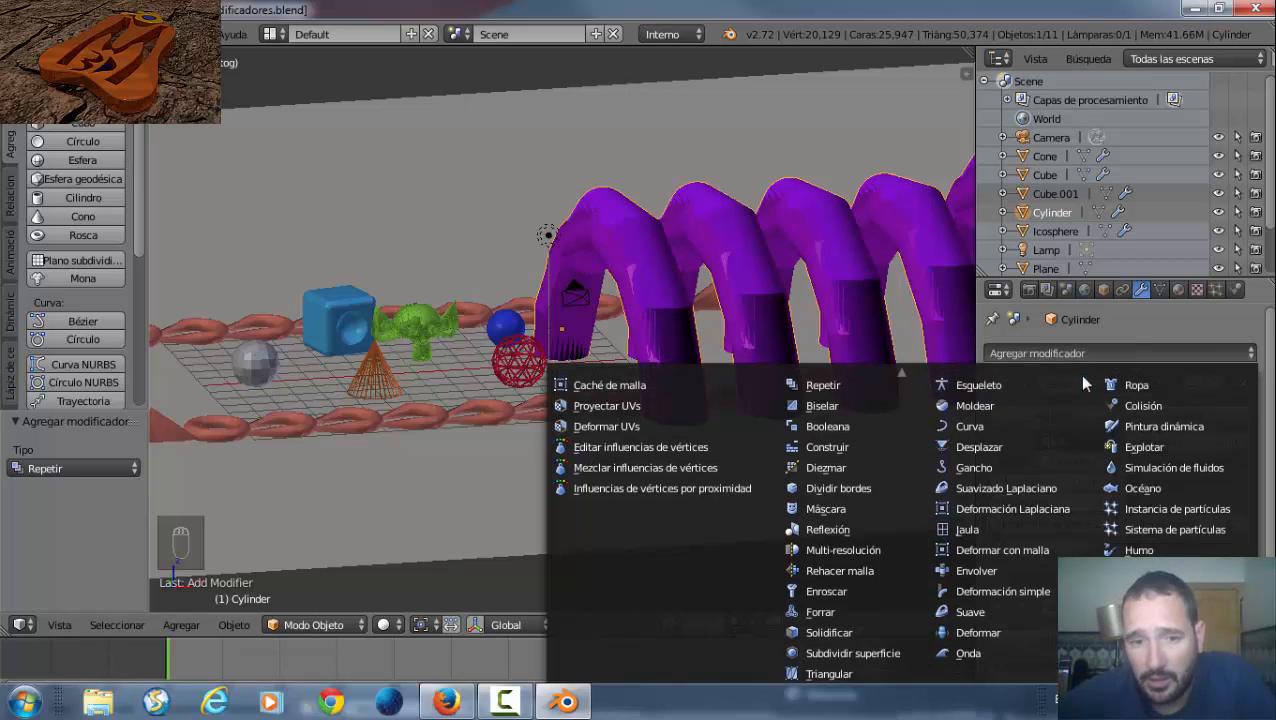
{"action": "key", "text": "Escape"}
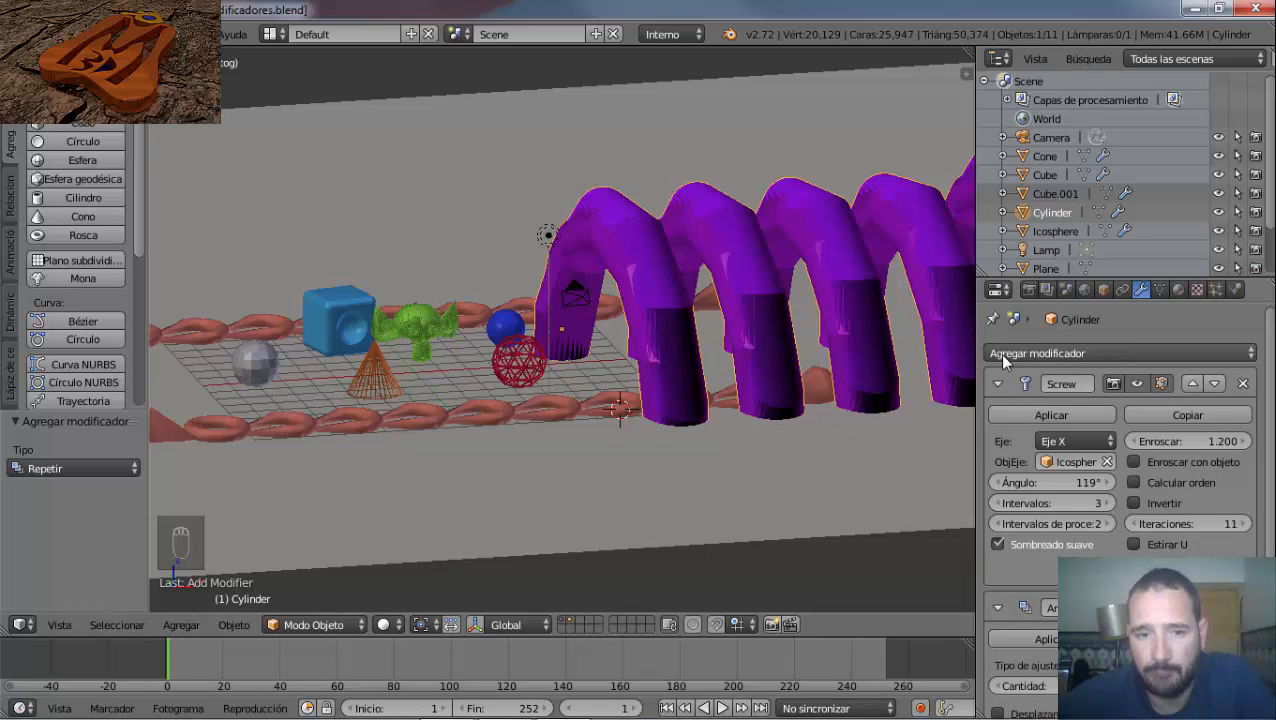
{"action": "scroll", "coordinate": [537, 363], "scroll_direction": "down", "scroll_amount": 1}
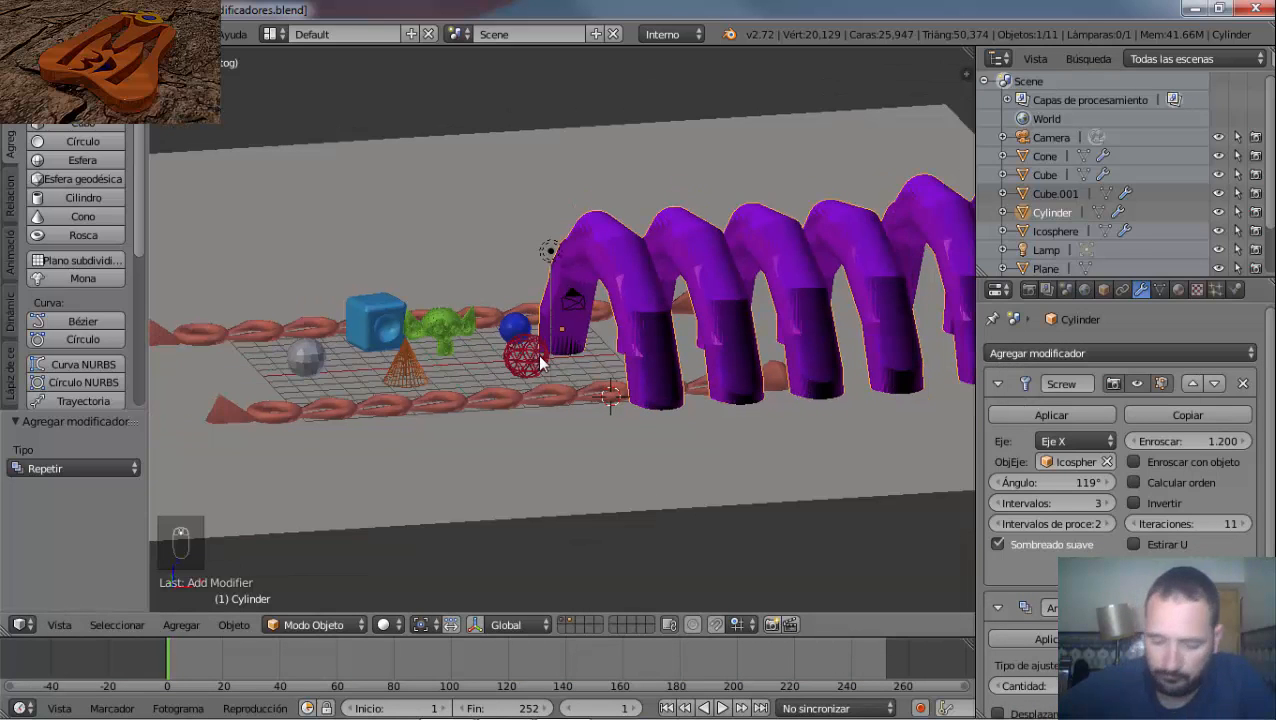
{"action": "key", "text": "F12"}
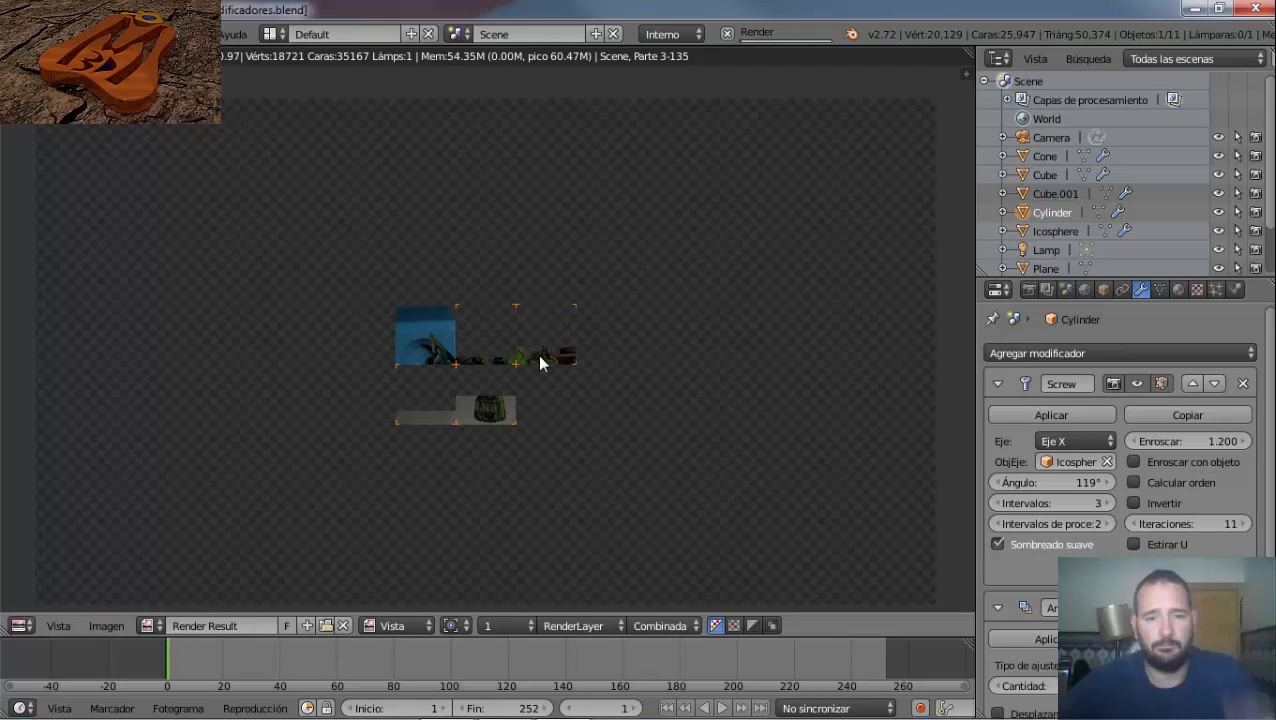